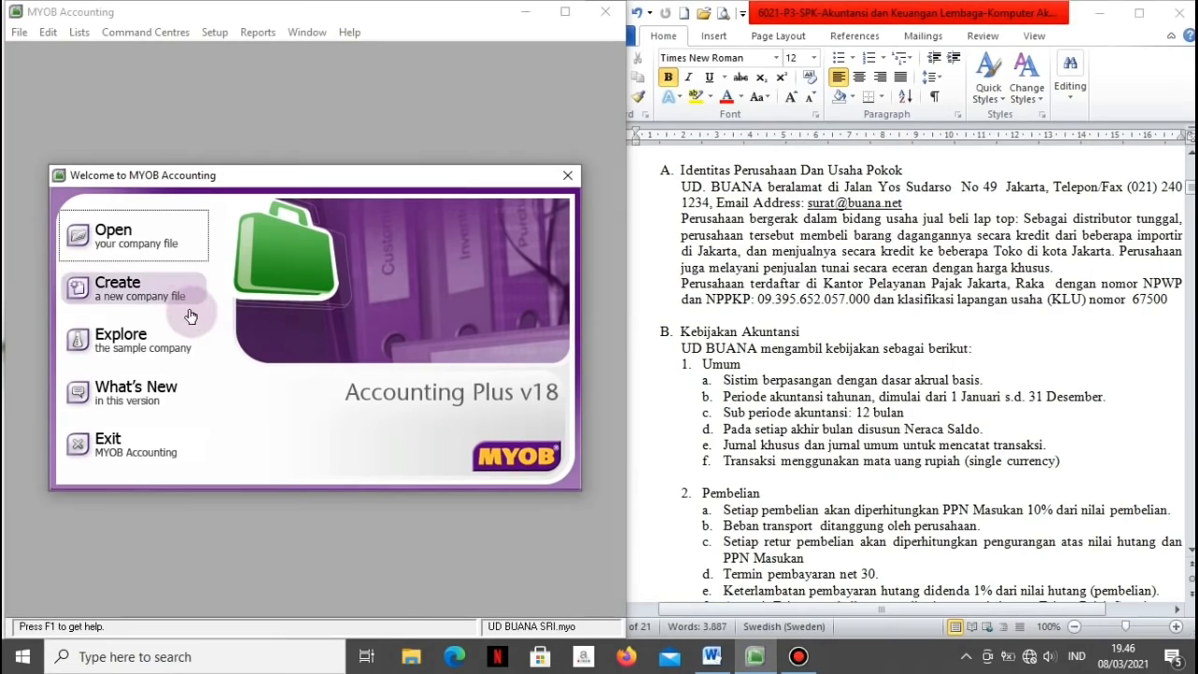
Step: Start a new company file and enter the company name UD. BUANA and its A.B.N
click(154, 293)
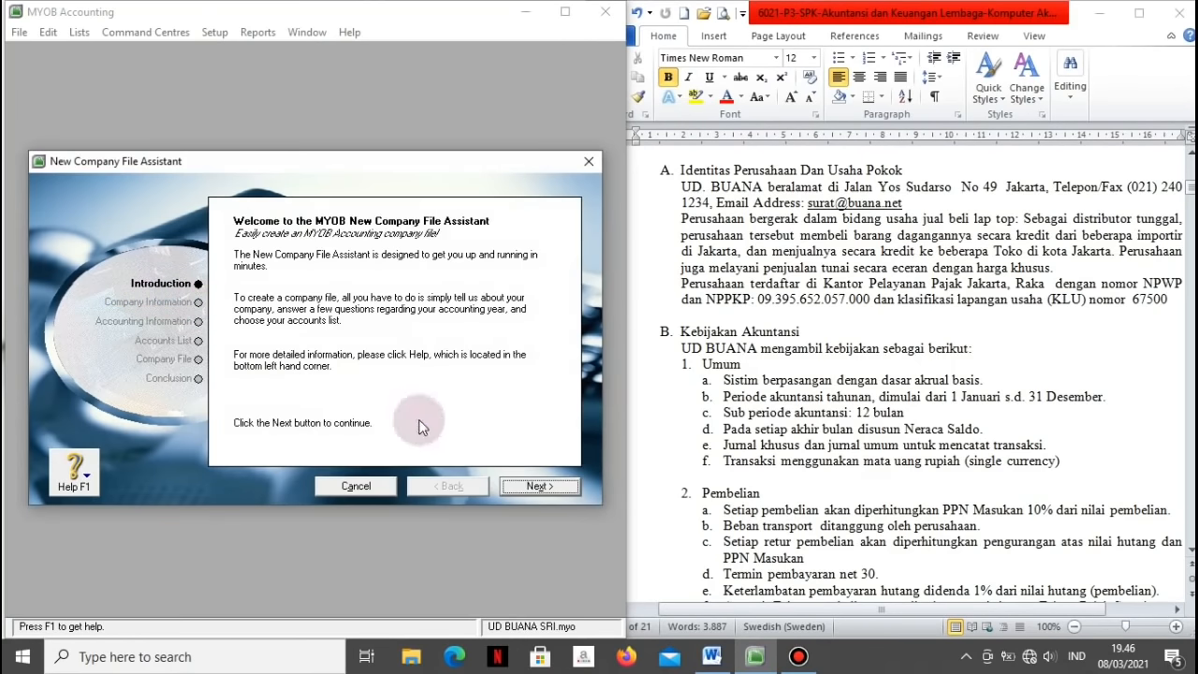
click(513, 488)
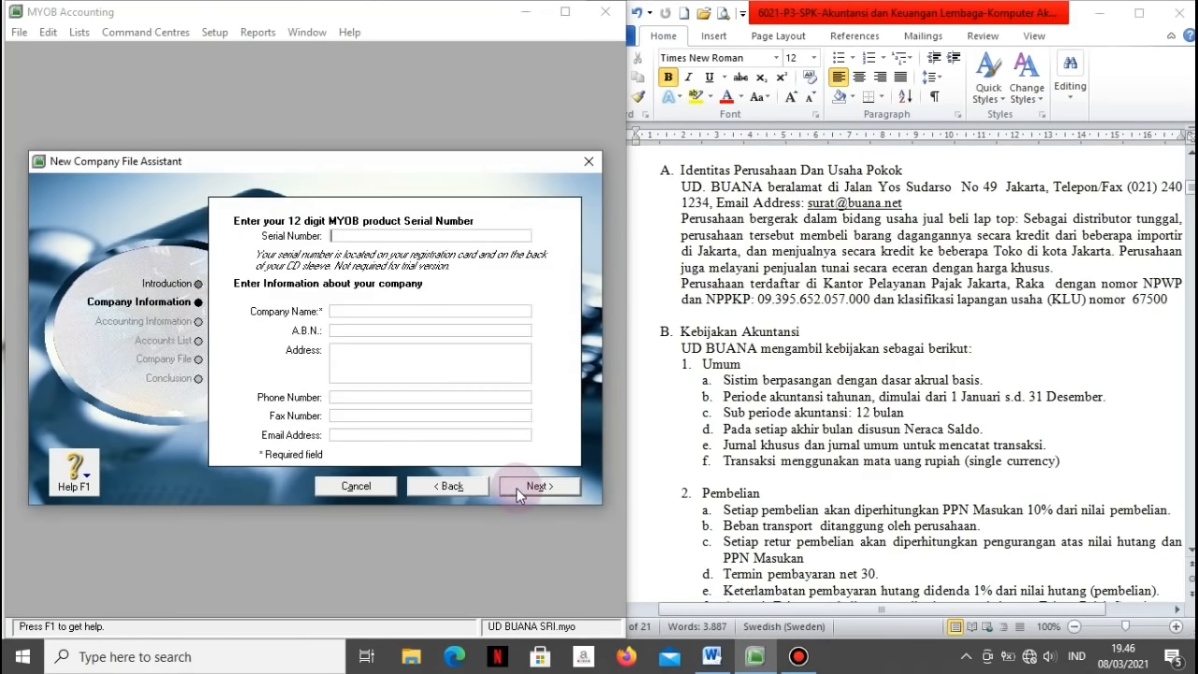
click(401, 311)
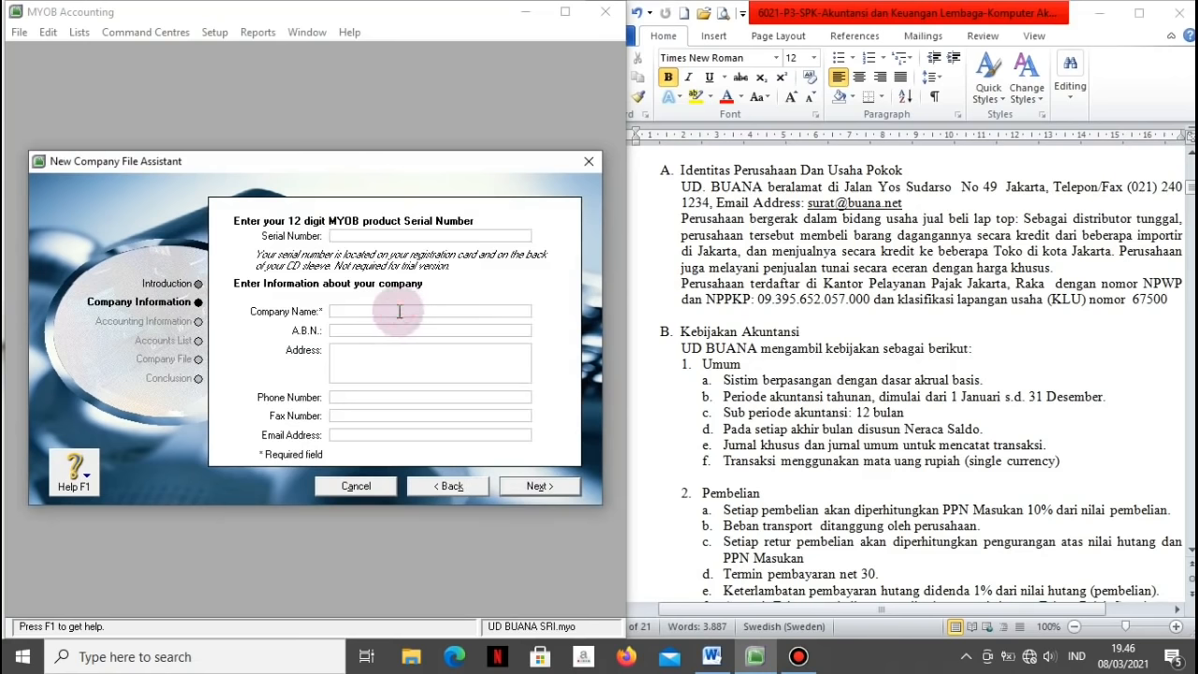
key(Caps_Lock)
text(UD)
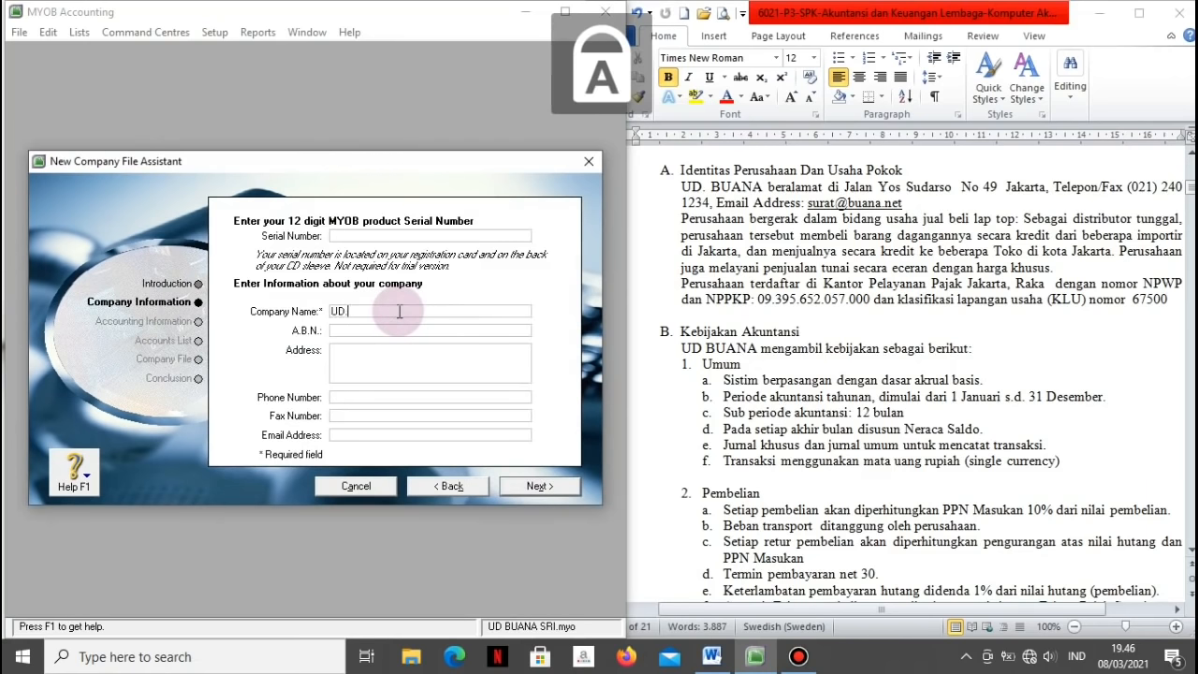
text(. BUANA)
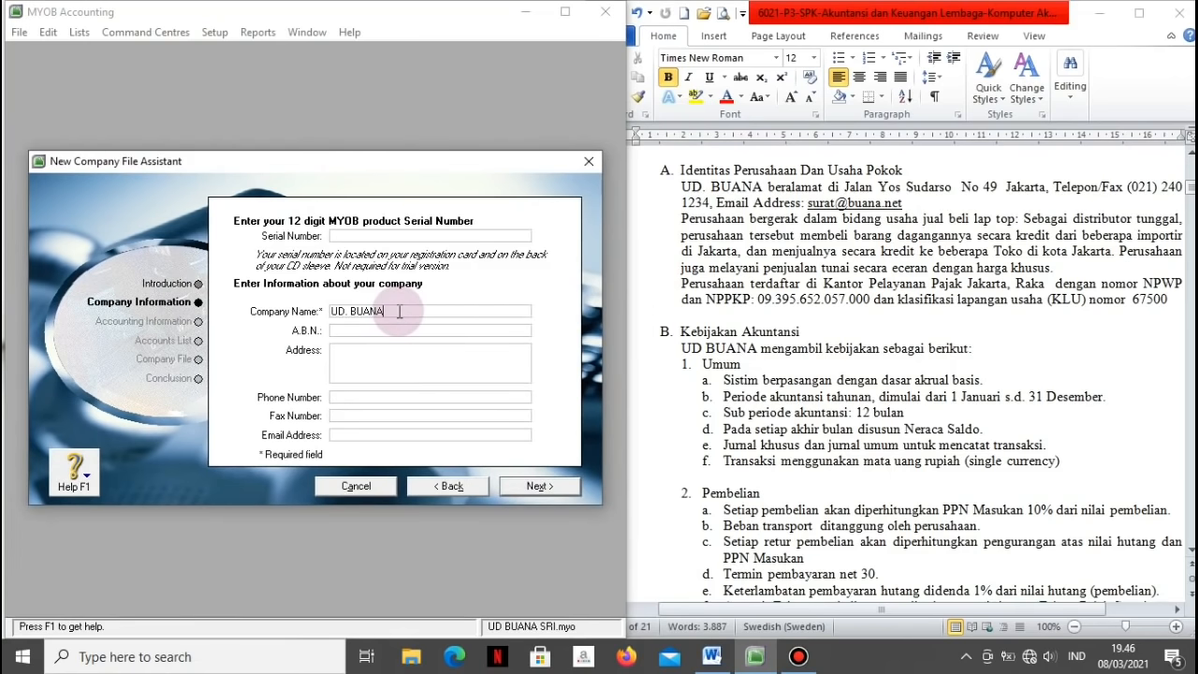
key(Tab)
text(09395652)
Step: Enter the company's street address in the Address field
key(Tab)
text(JALAN)
key(BackSpace)
key(BackSpace)
key(BackSpace)
key(BackSpace)
key(BackSpace)
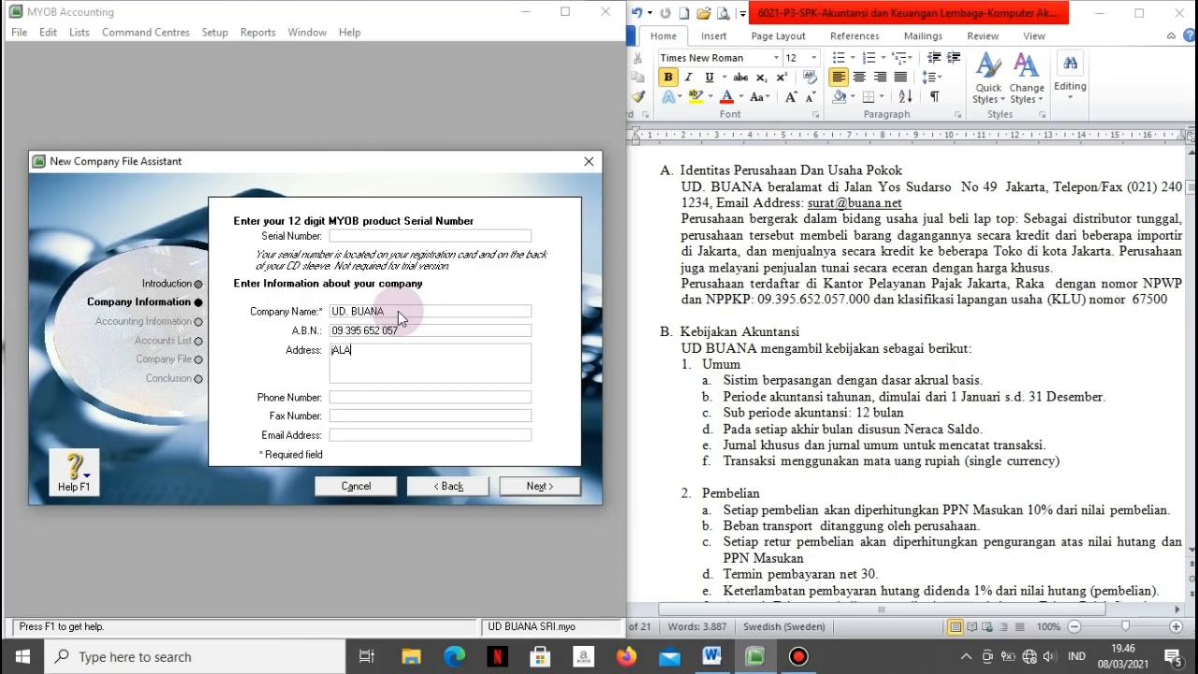
key(Caps_Lock)
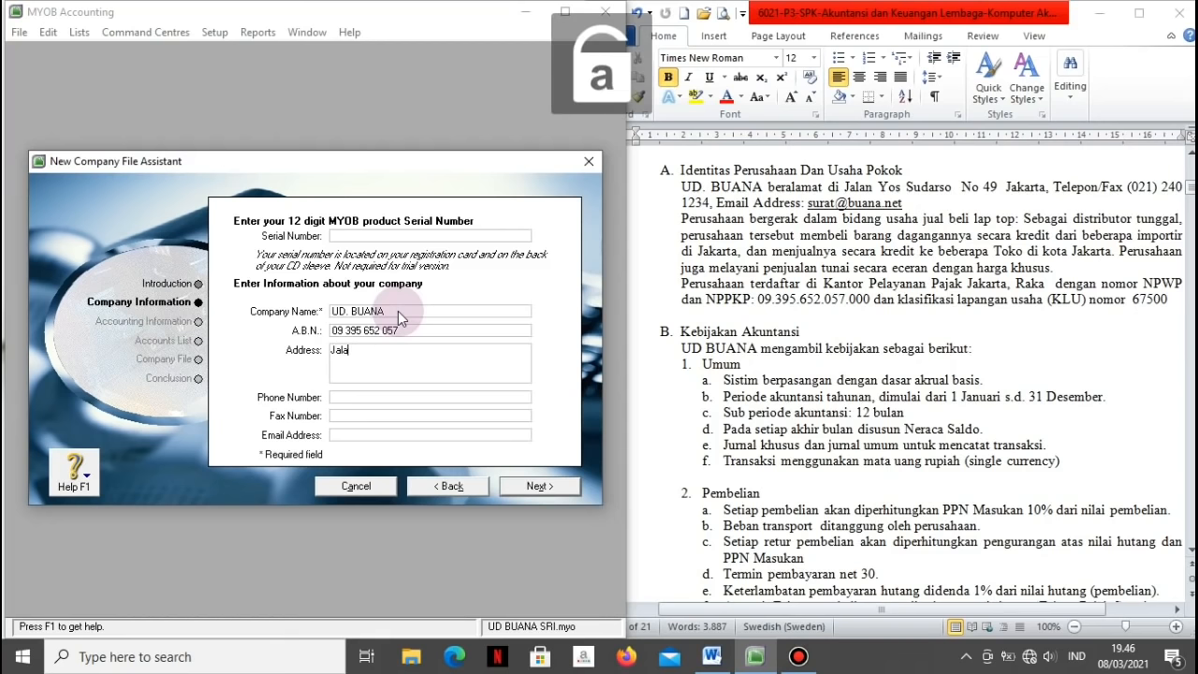
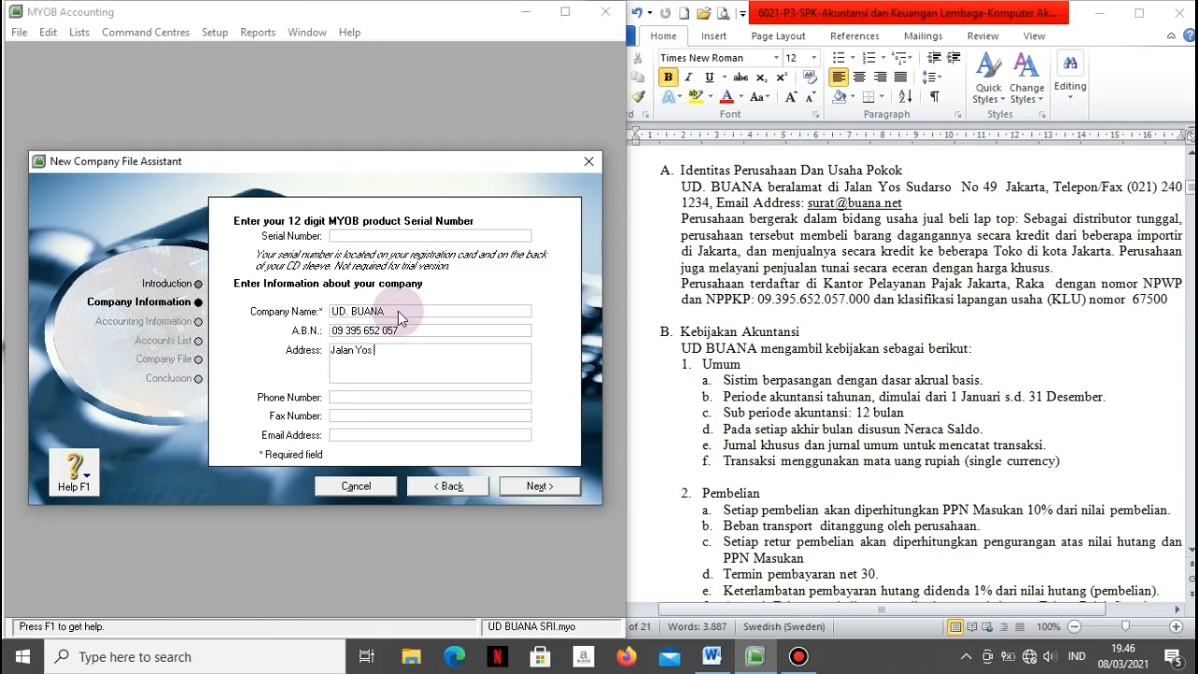
key(Tab)
Step: Enter the company phone number from the reference, with the area code in parentheses
click(1033, 188)
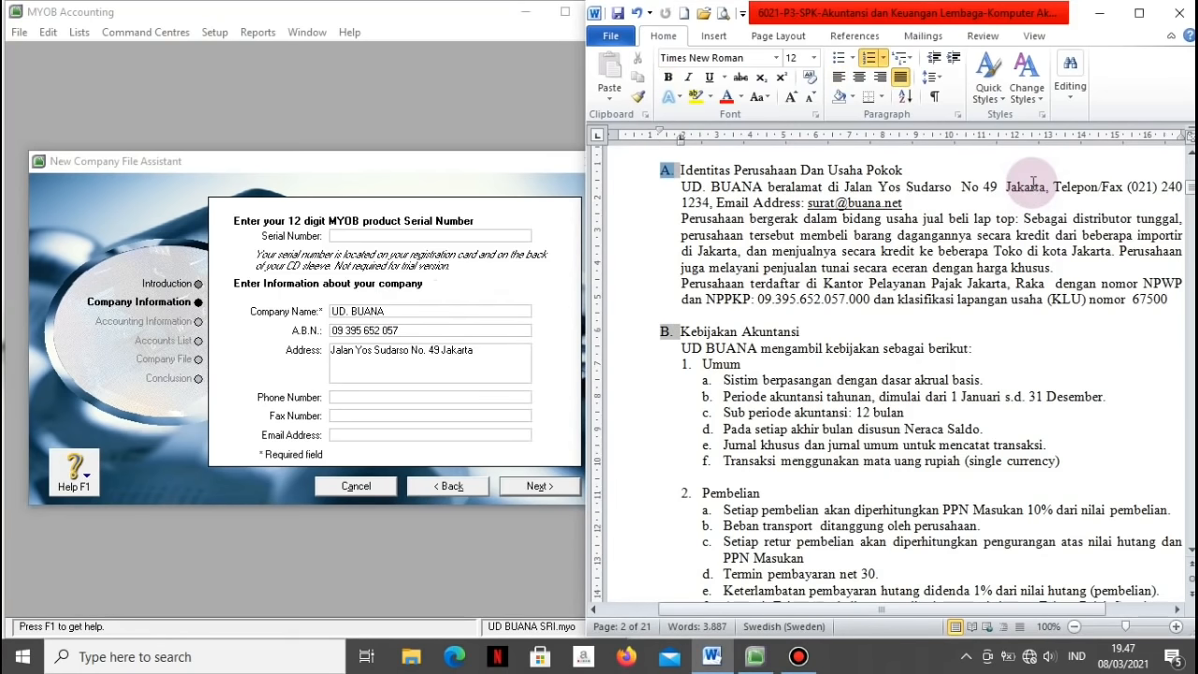
click(1034, 186)
key(Right)
key(Right)
key(Right)
key(Right)
key(Right)
key(Right)
key(Right)
key(Right)
key(Right)
key(Right)
key(Right)
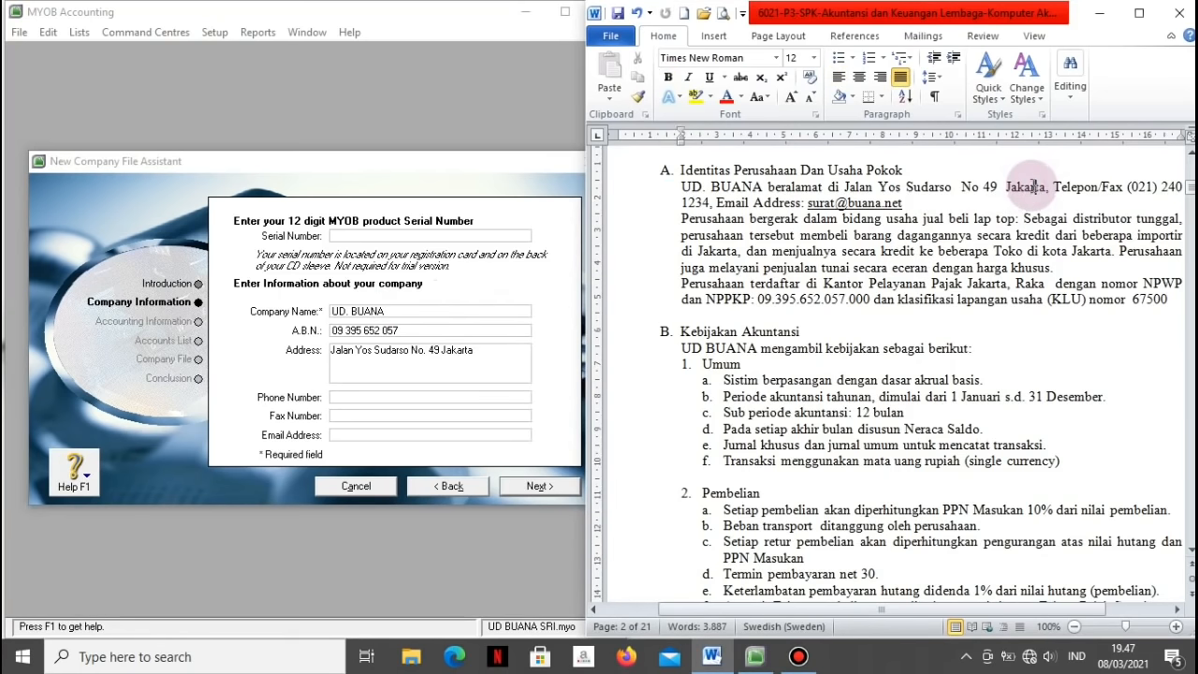
key(Right)
key(Right)
key(Right)
key(Right)
key(Right)
key(Right)
key(Right)
key(Right)
key(Right)
key(Right)
key(Right)
key(Right)
key(Right)
key(Right)
key(Right)
key(Right)
click(448, 403)
text(021)
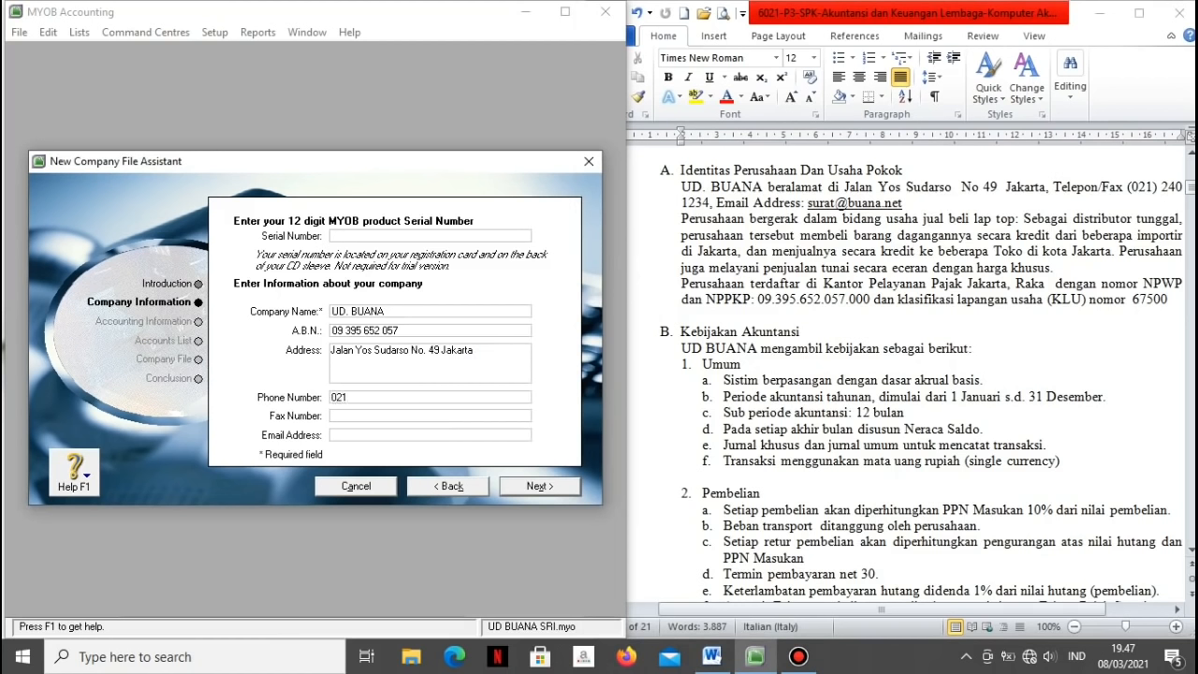
text( 240)
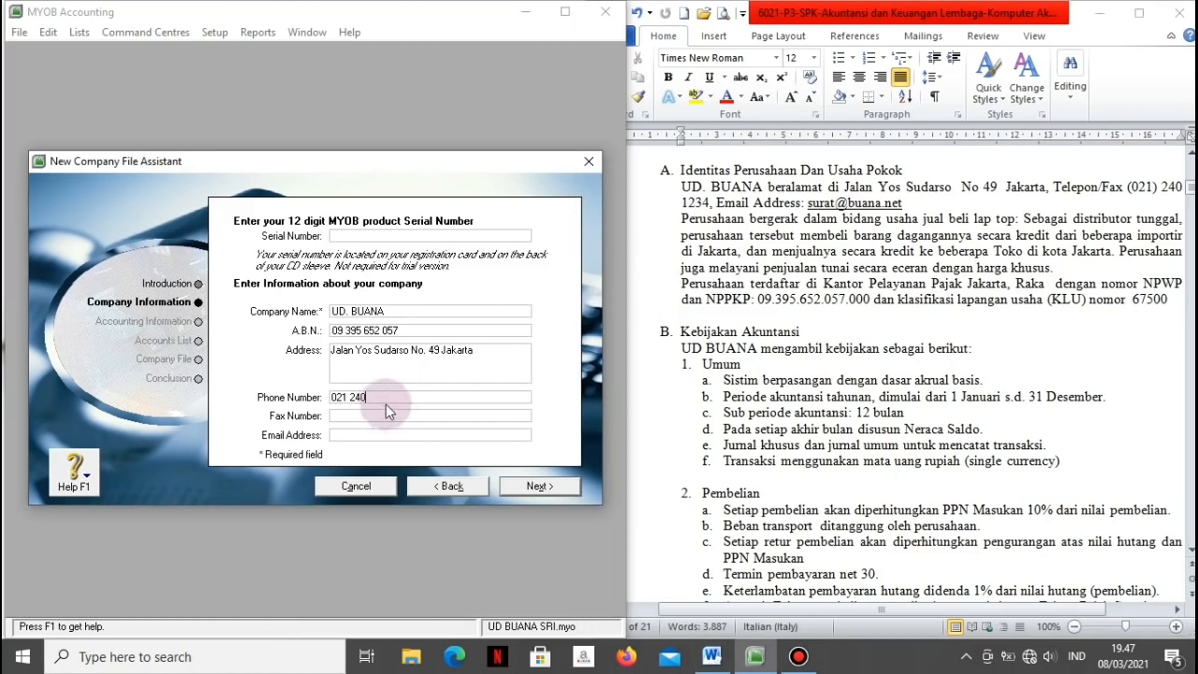
click(333, 398)
text(()
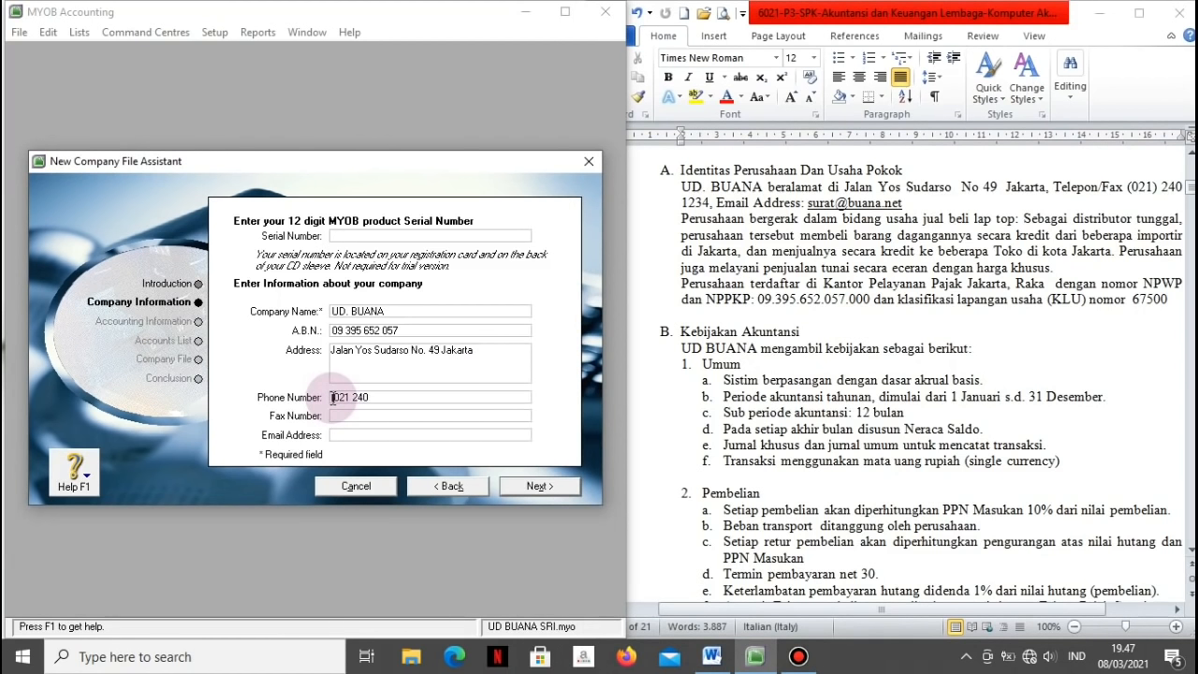
click(350, 398)
text())
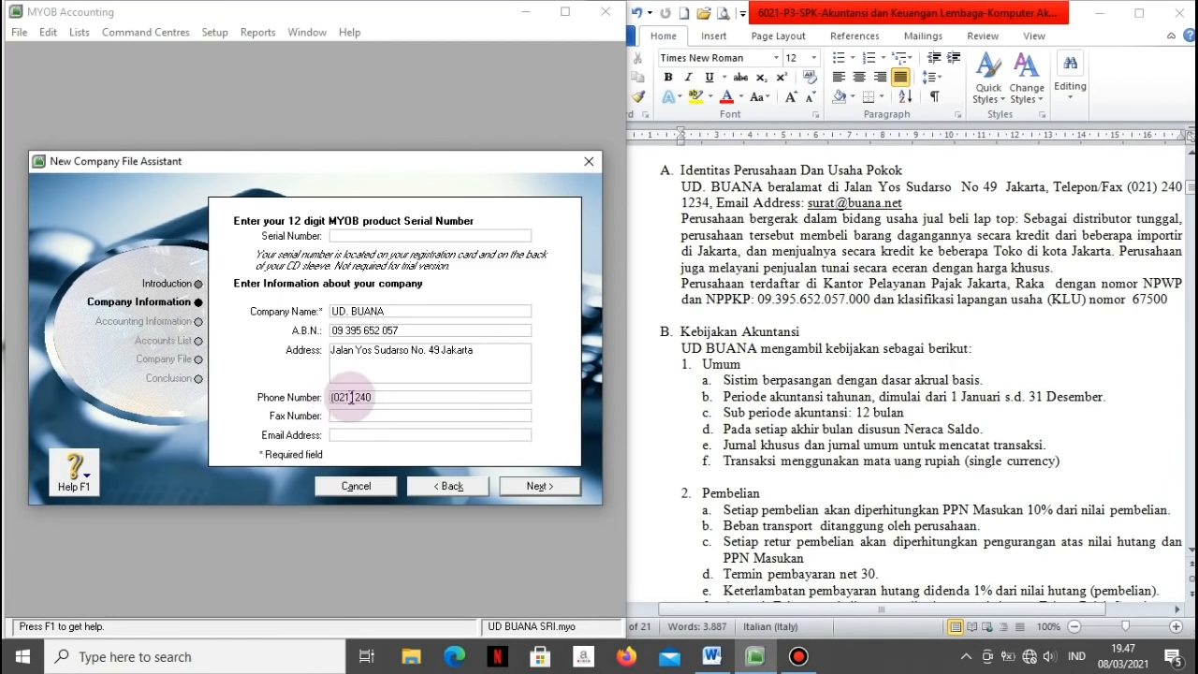
click(390, 400)
text(1234)
Step: Fill in the company fax number and e-mail address, then continue
click(391, 410)
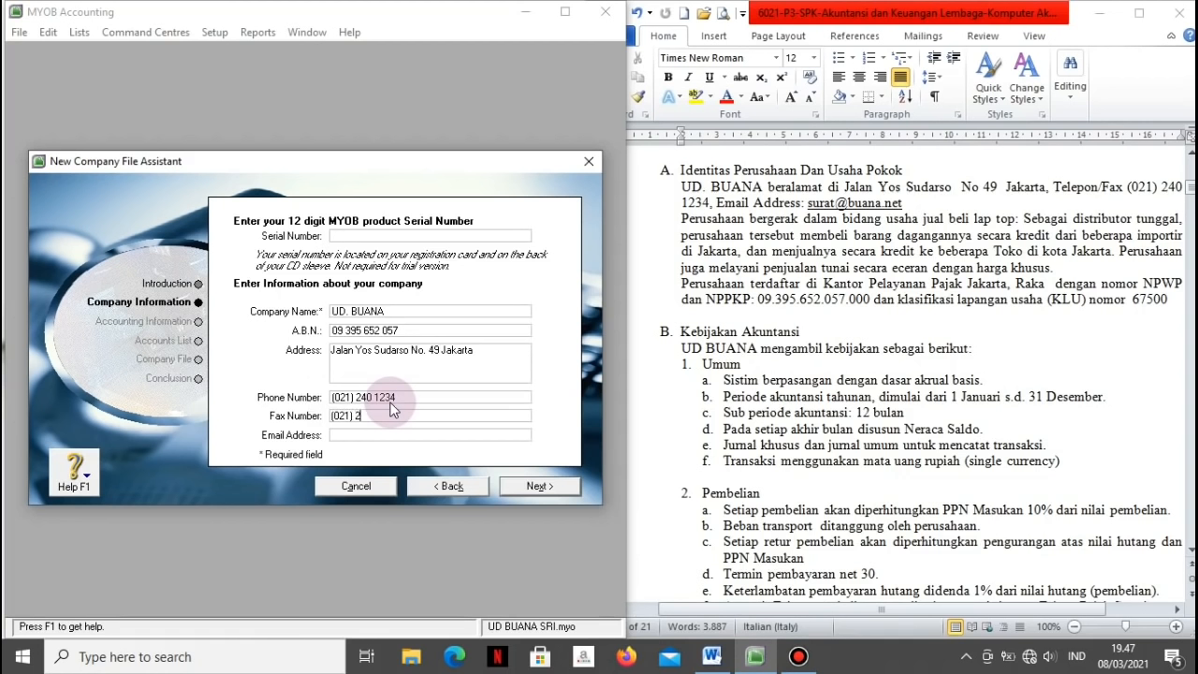
key(Tab)
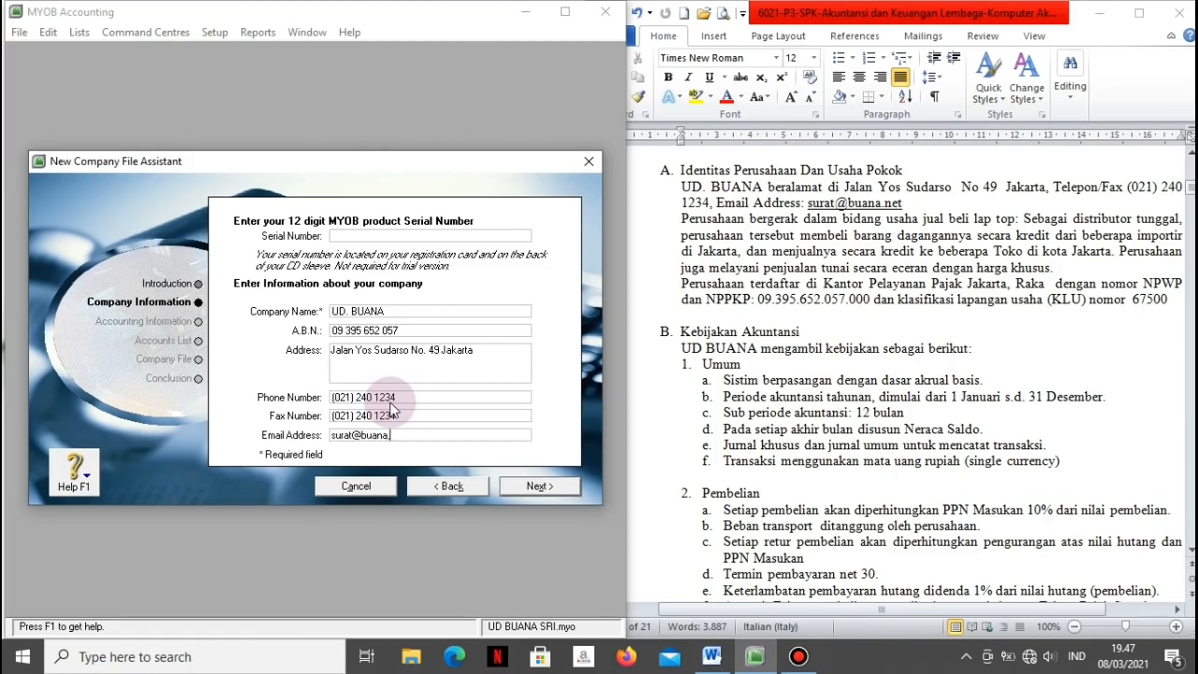
click(526, 487)
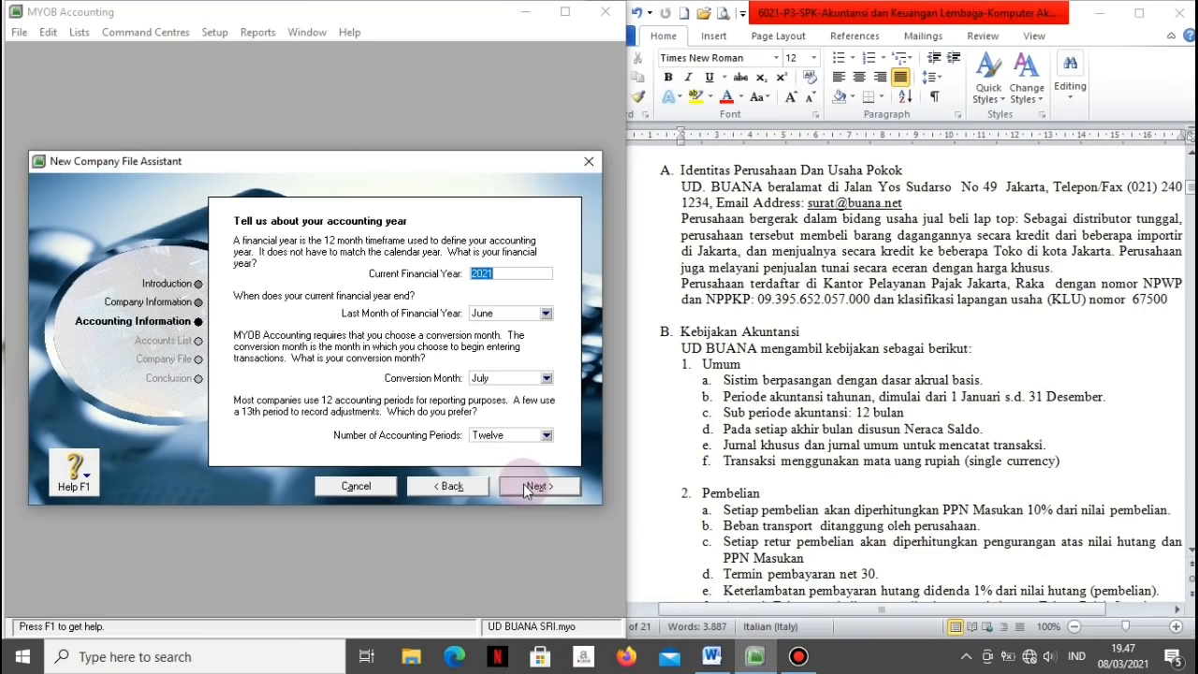
Step: Set the current financial year to 2018, ending in December
text(2018)
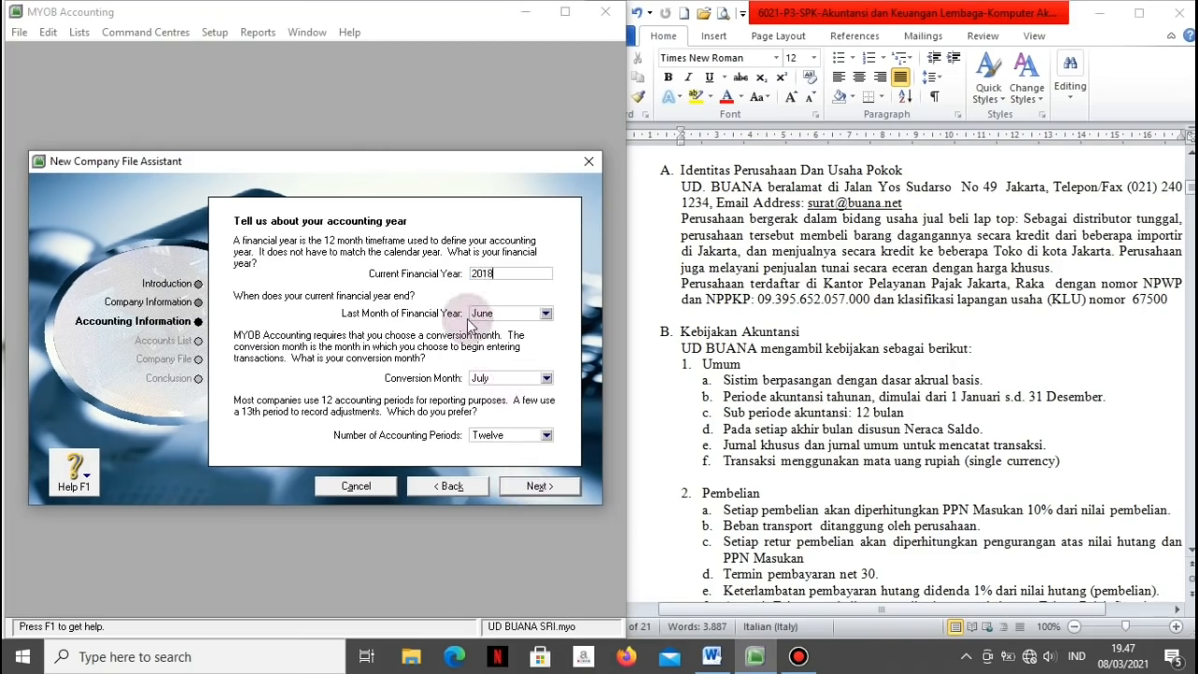
click(928, 447)
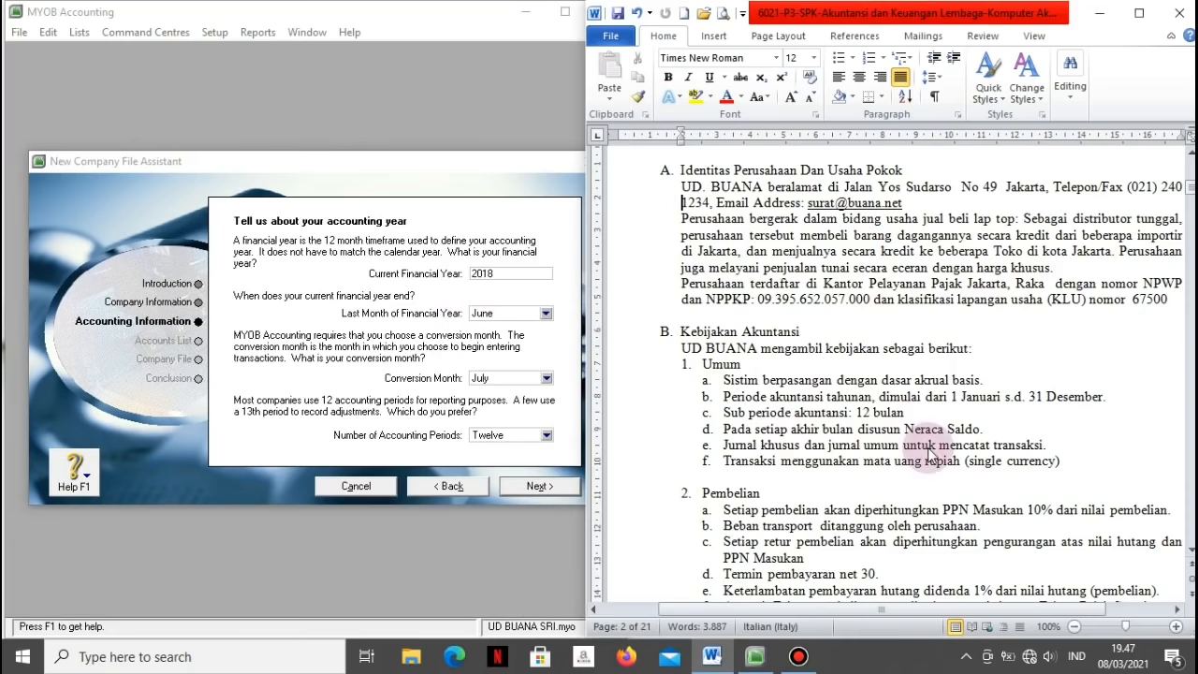
drag(1189, 187, 1187, 237)
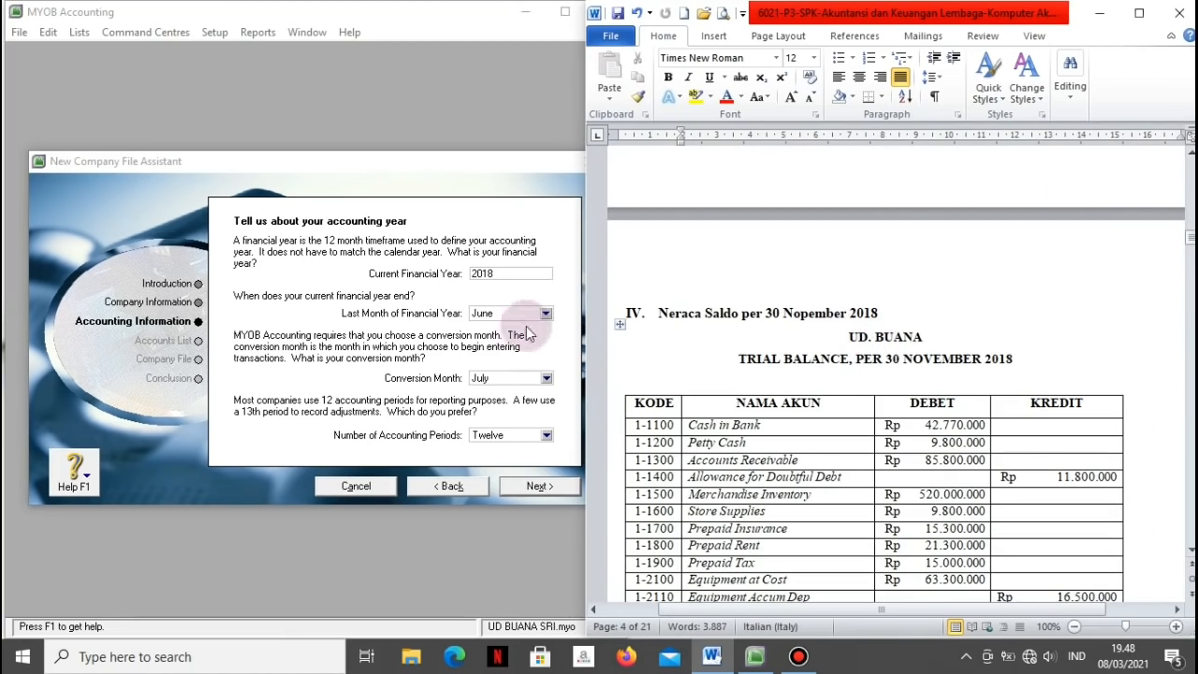
click(552, 317)
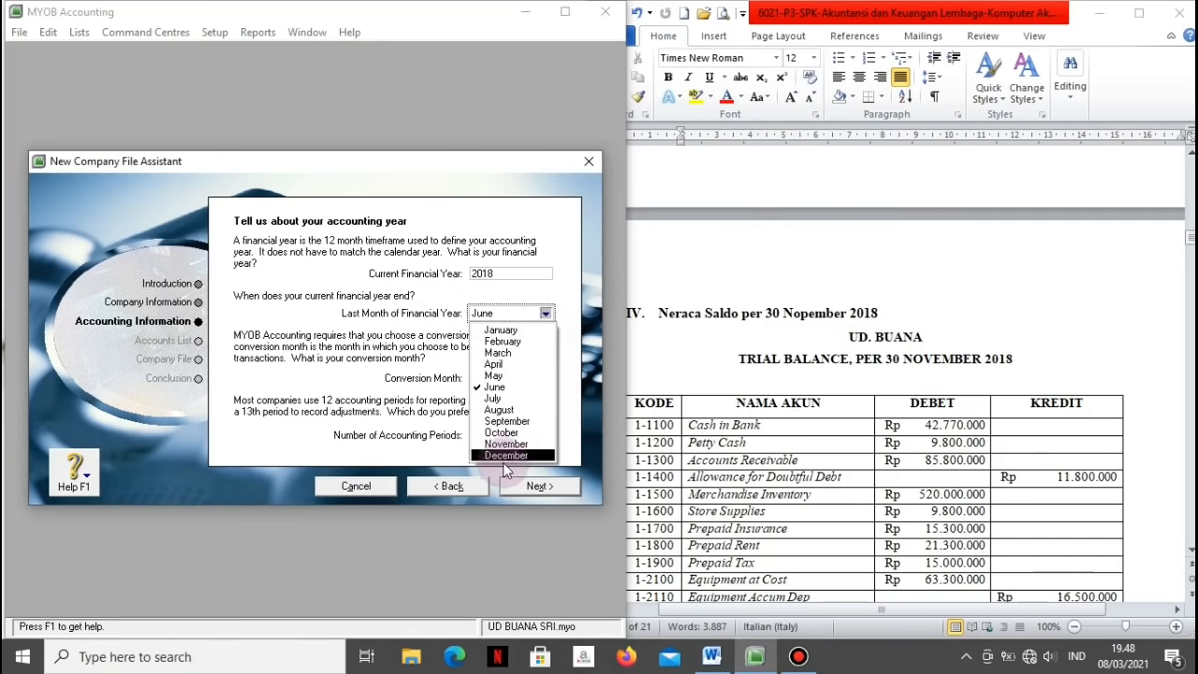
click(501, 456)
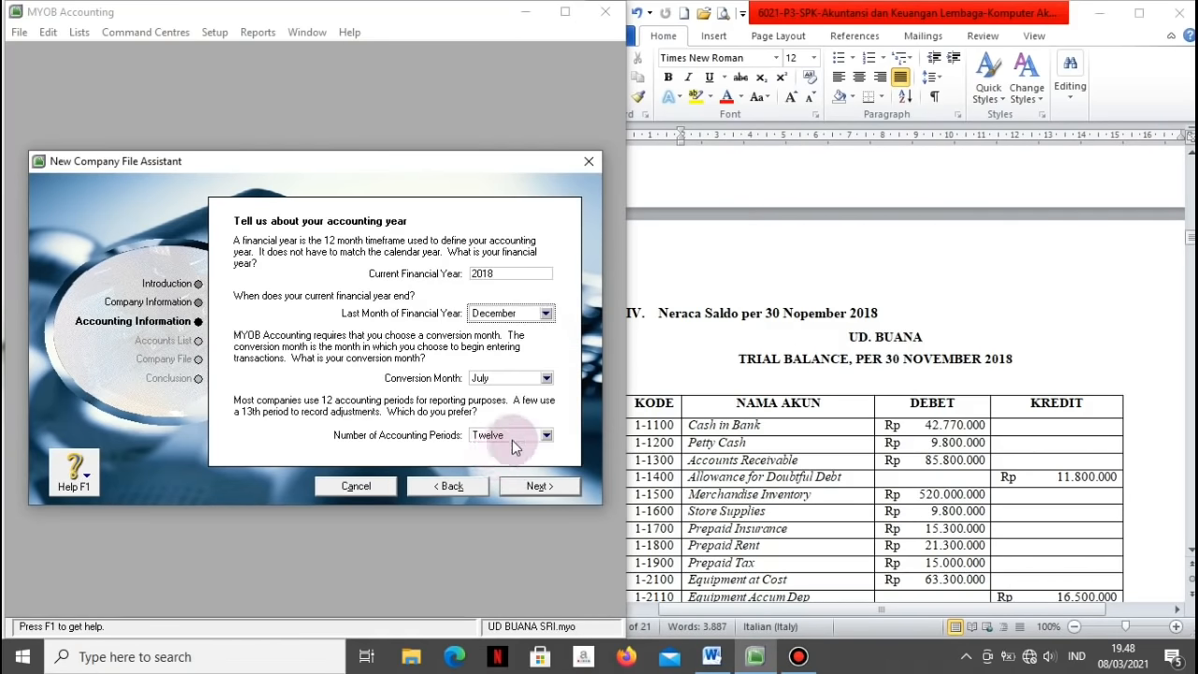
click(547, 379)
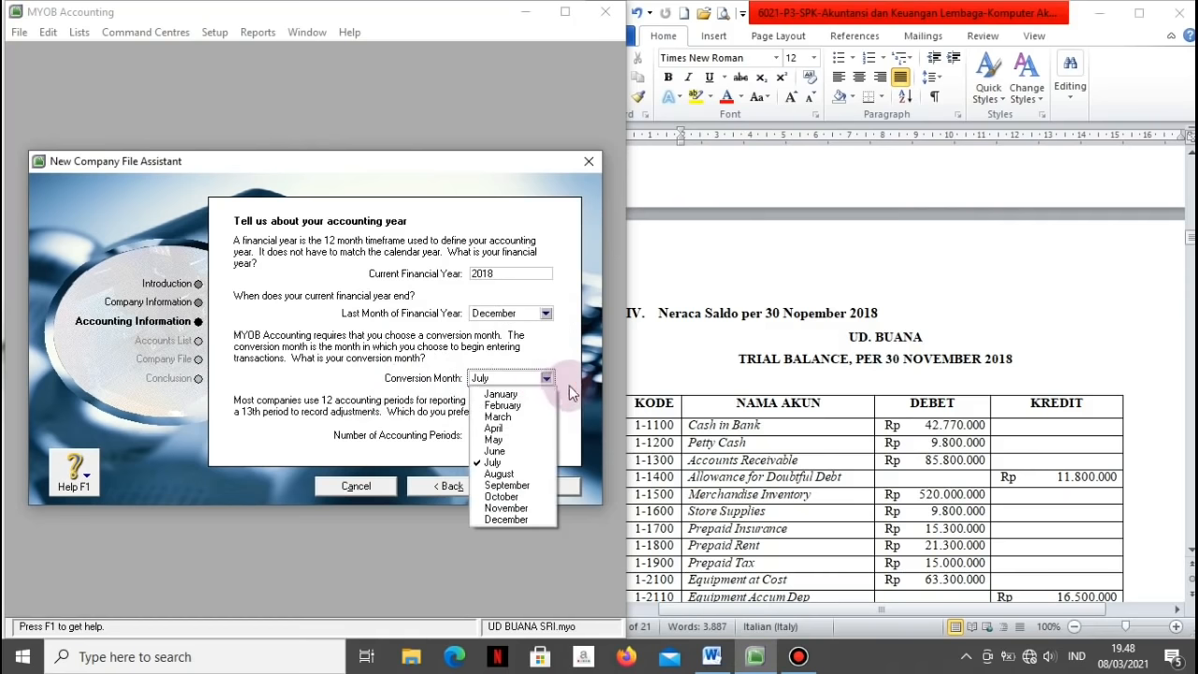
click(567, 385)
click(852, 482)
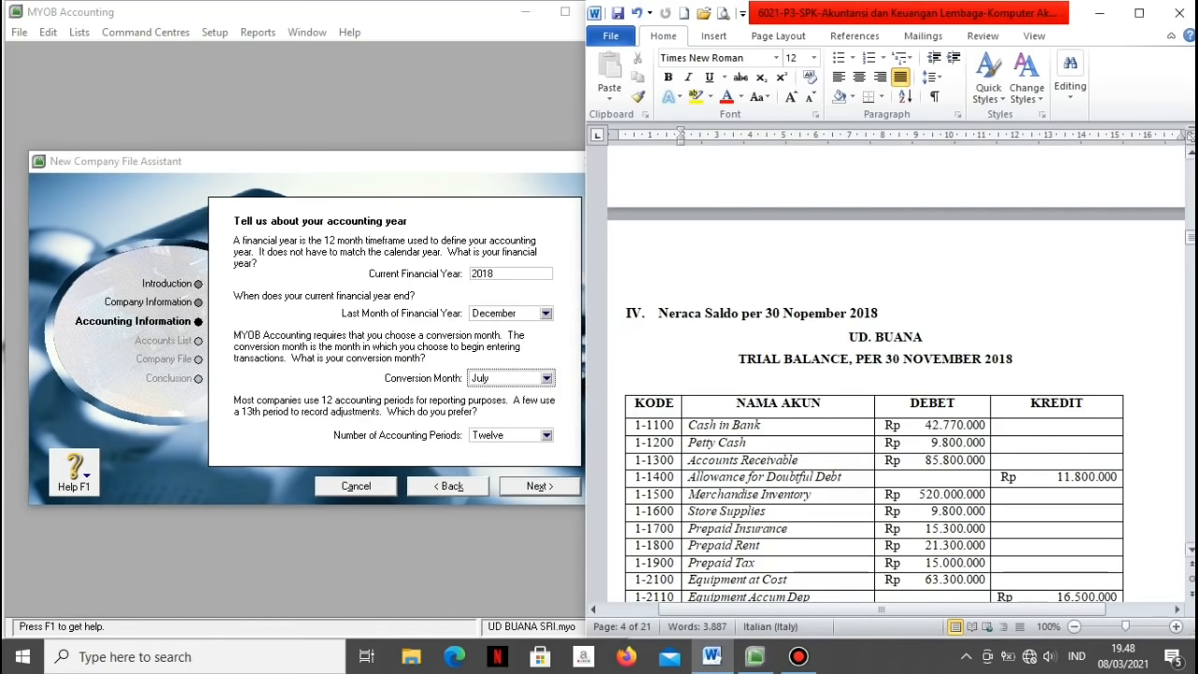
drag(1191, 238, 1190, 275)
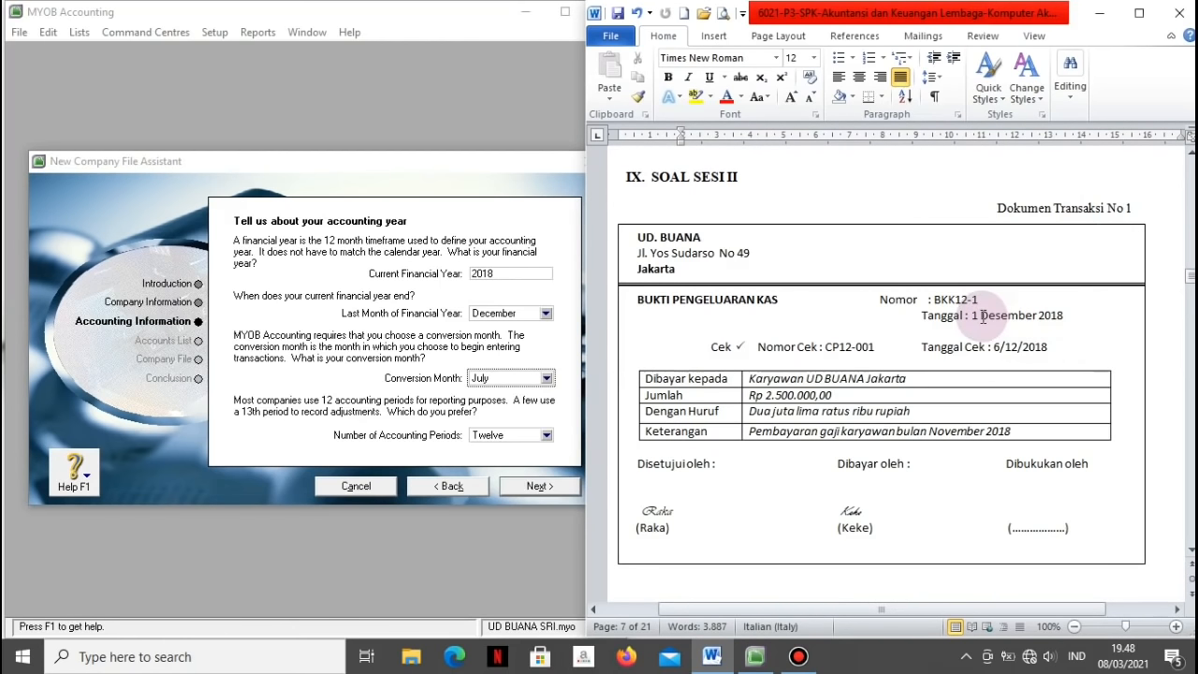
click(562, 380)
Step: Set December as the conversion month and Thirteen accounting periods, then confirm
click(542, 380)
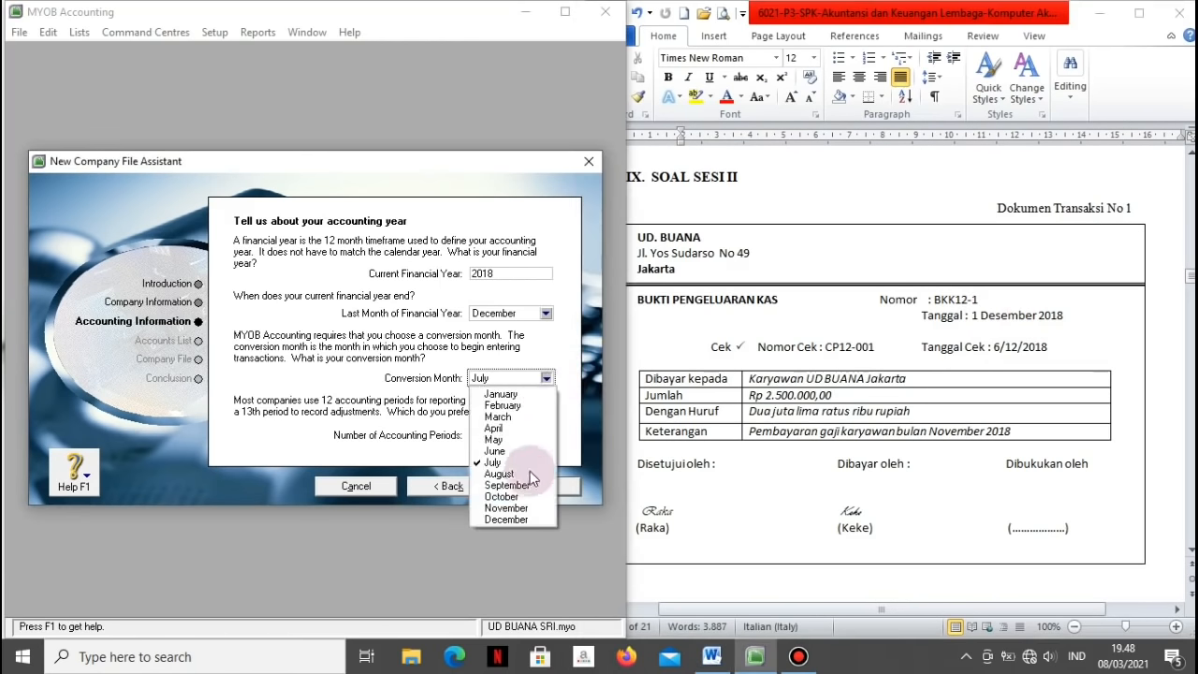
click(530, 520)
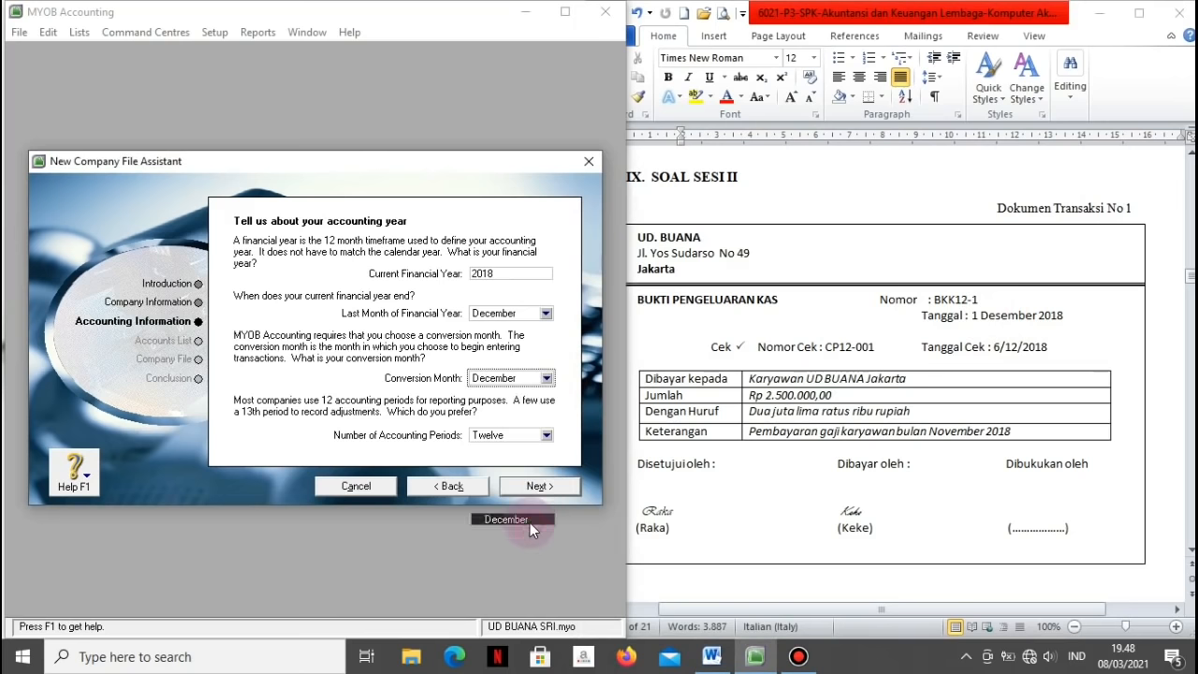
click(547, 437)
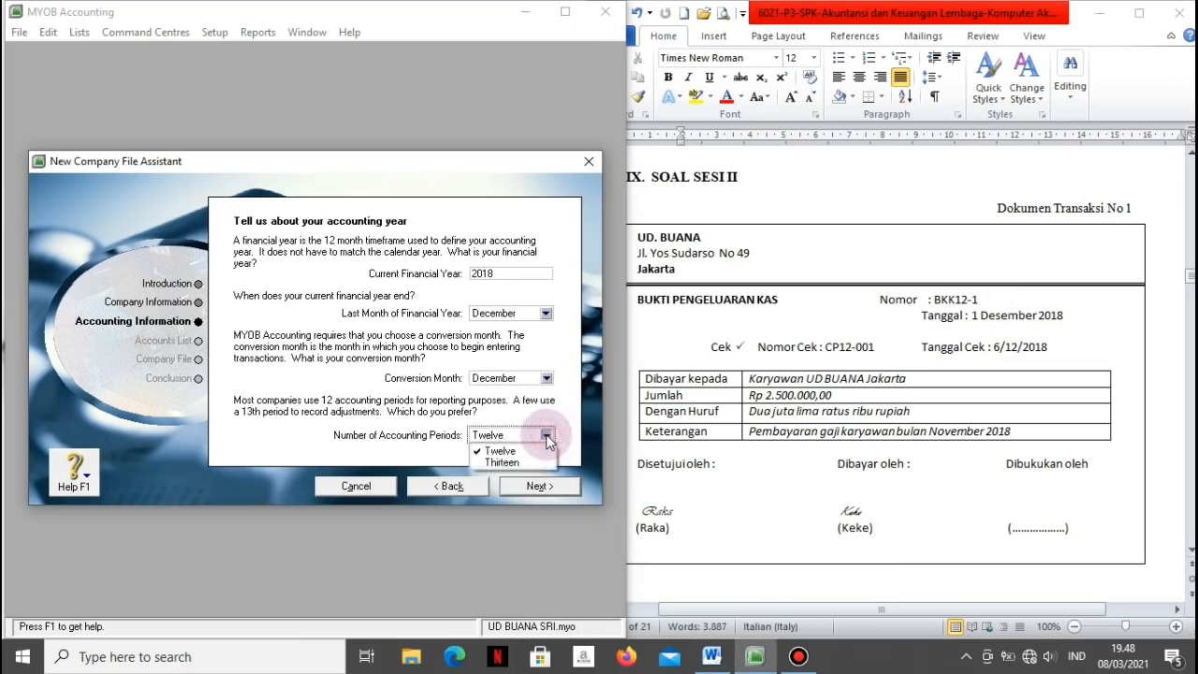
click(514, 464)
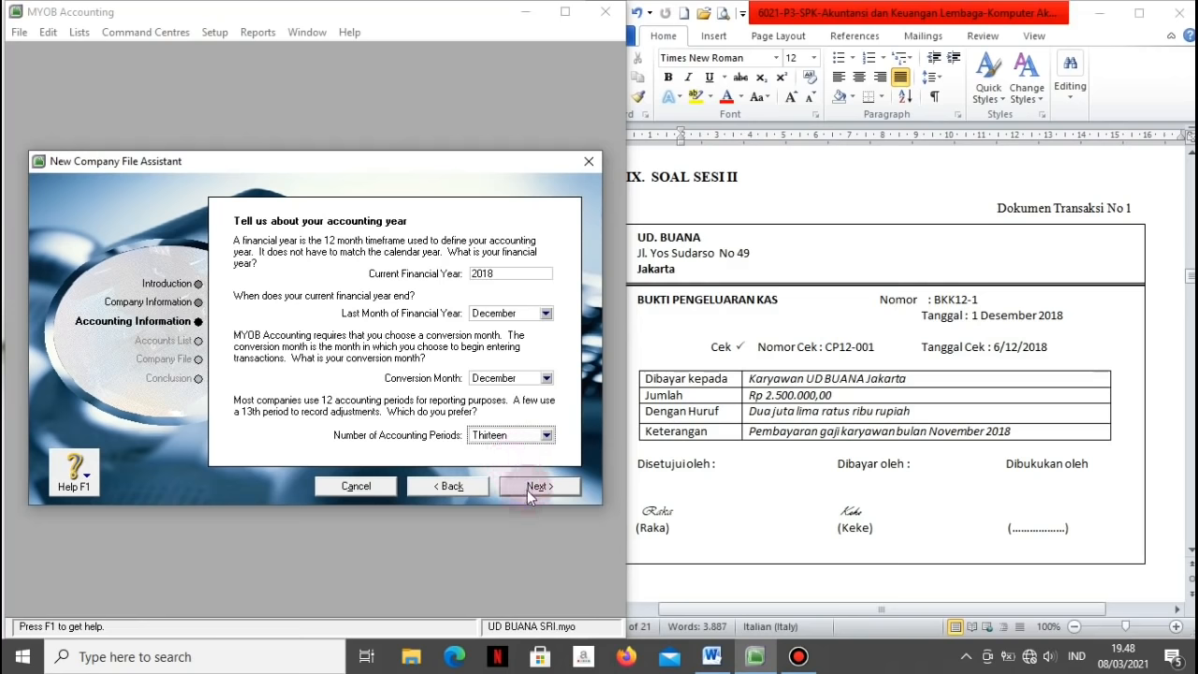
click(528, 493)
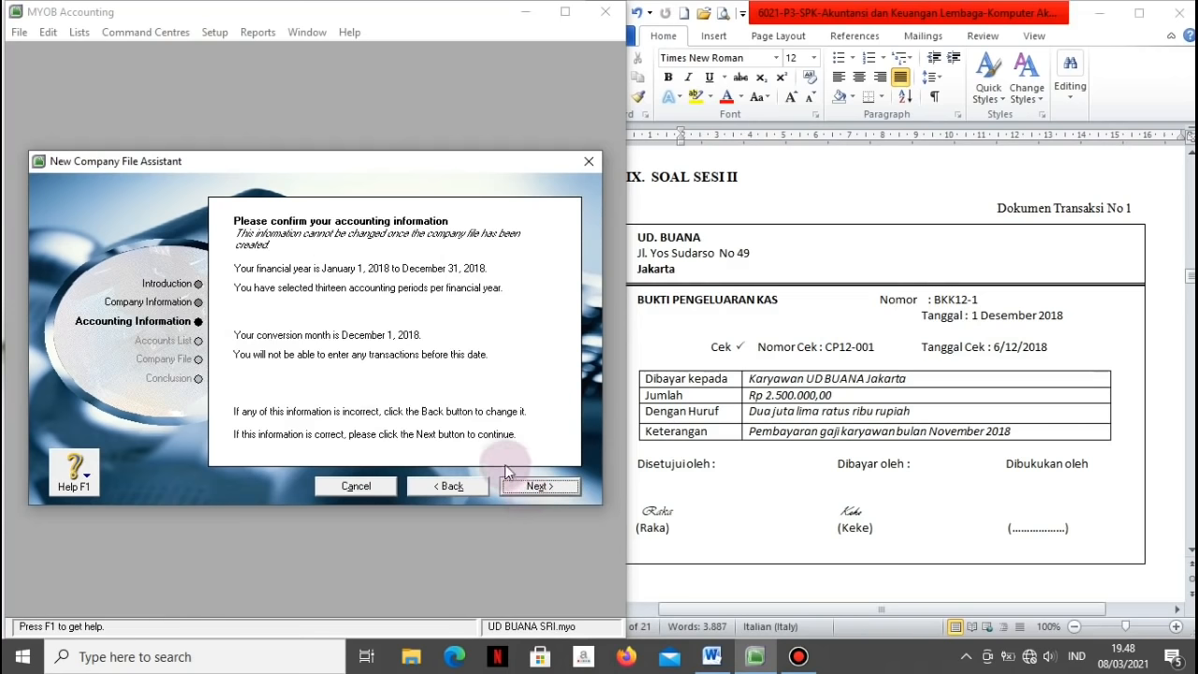
click(510, 479)
Step: Choose to build the accounts list later and create the file as UD_ BUANA 2
click(470, 486)
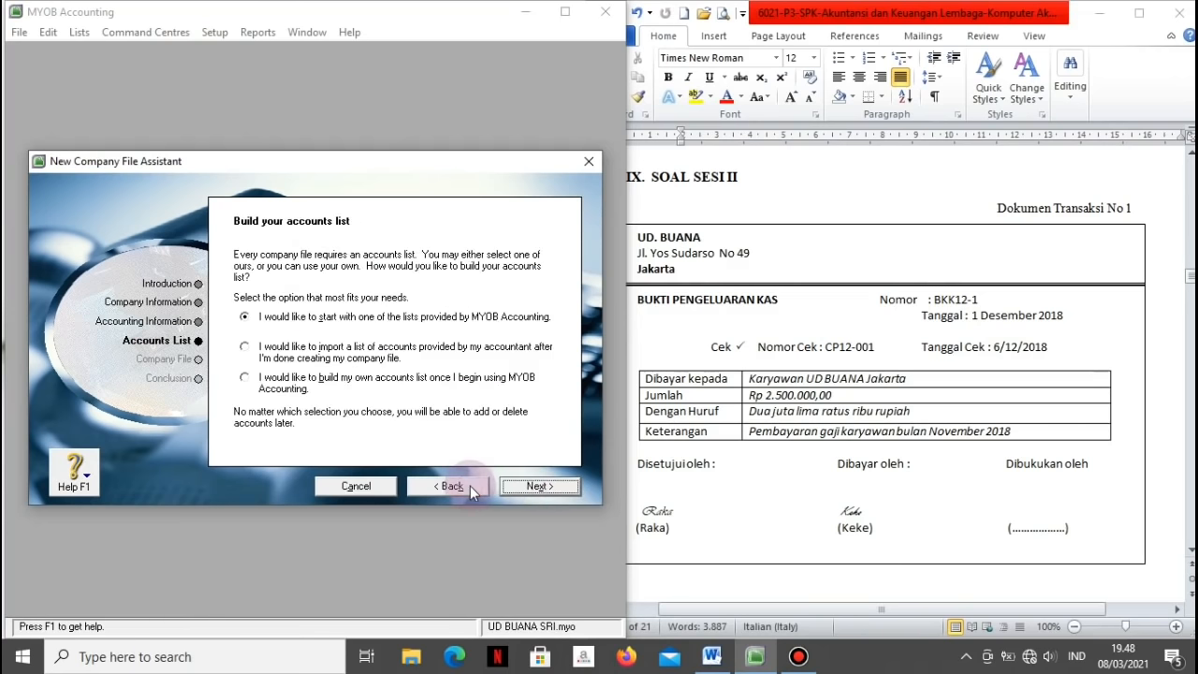
click(283, 379)
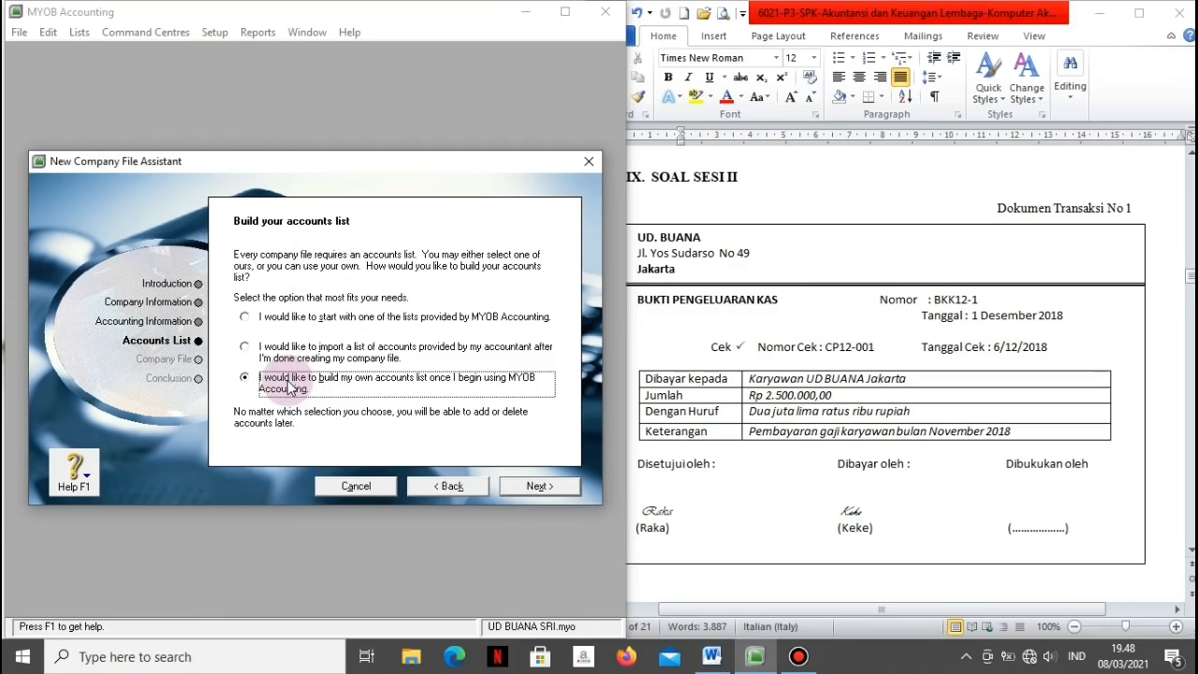
click(513, 487)
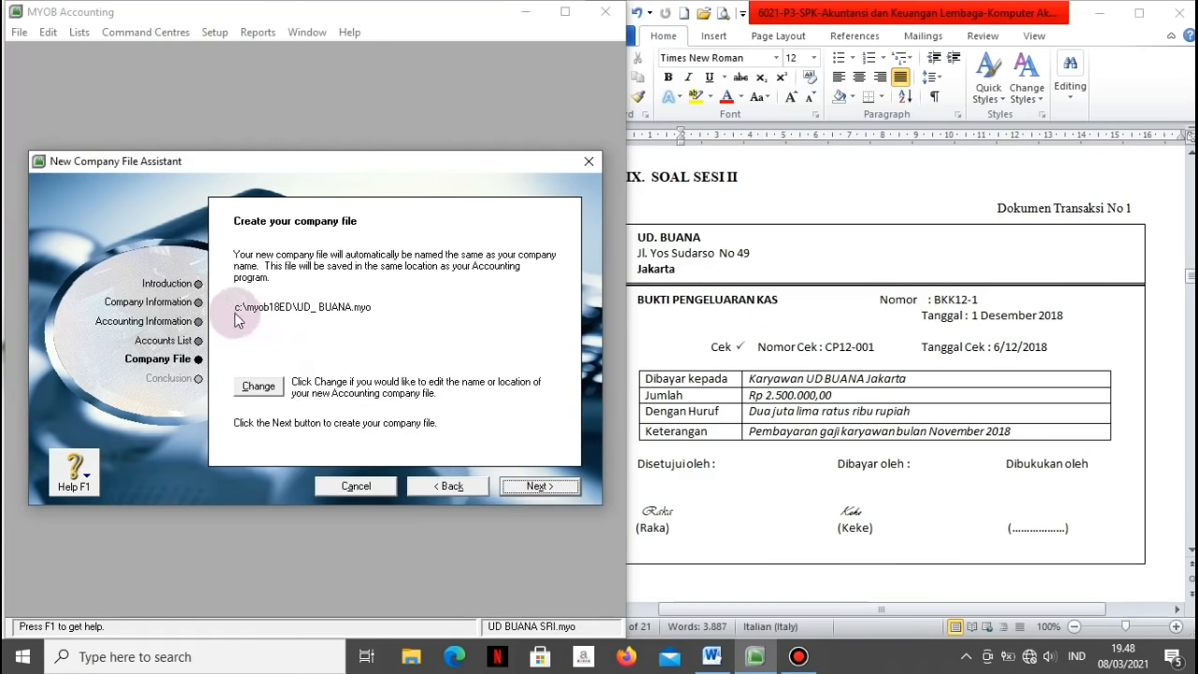
click(259, 386)
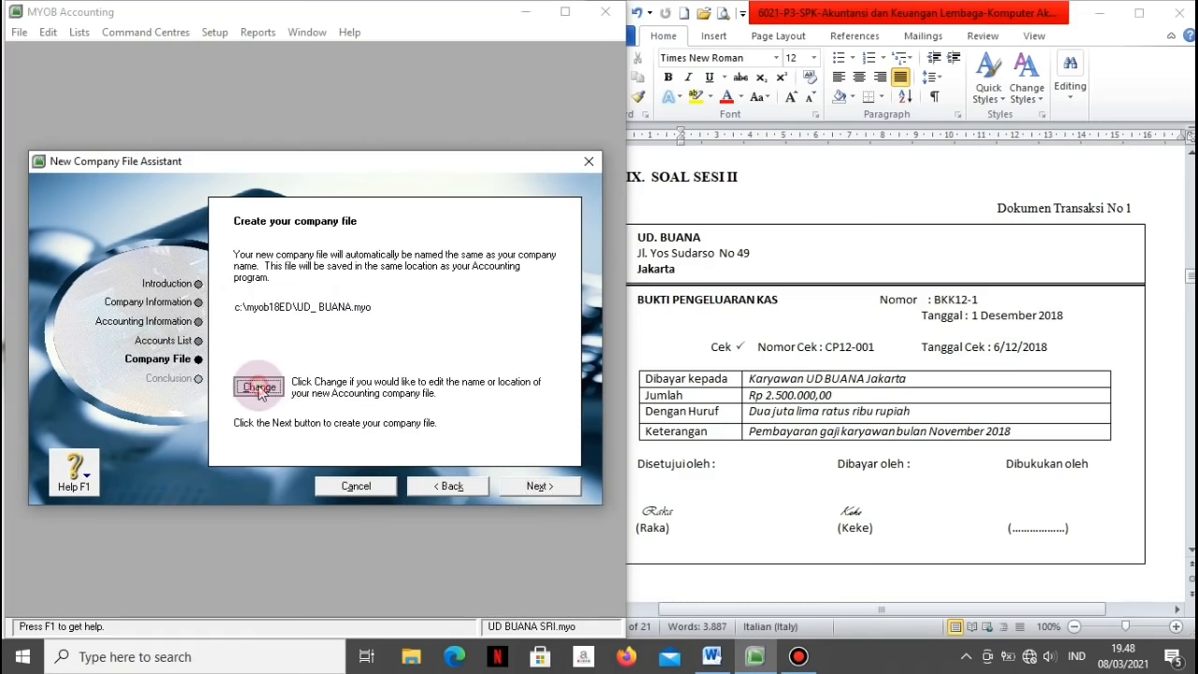
click(205, 507)
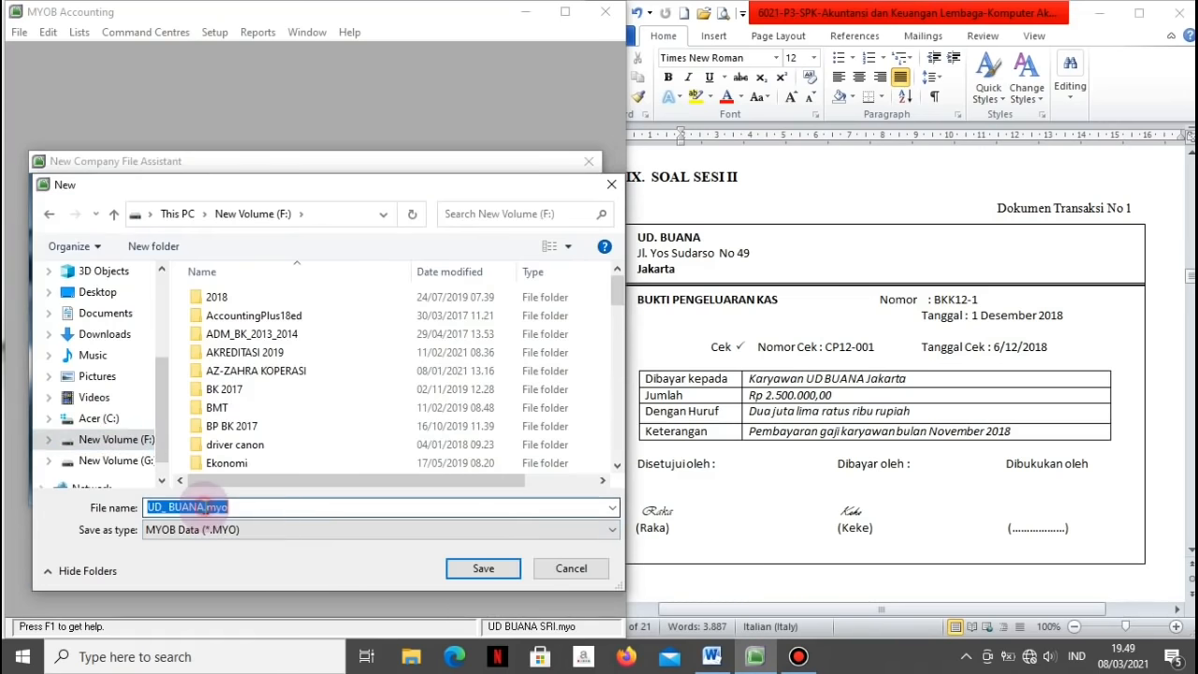
click(205, 506)
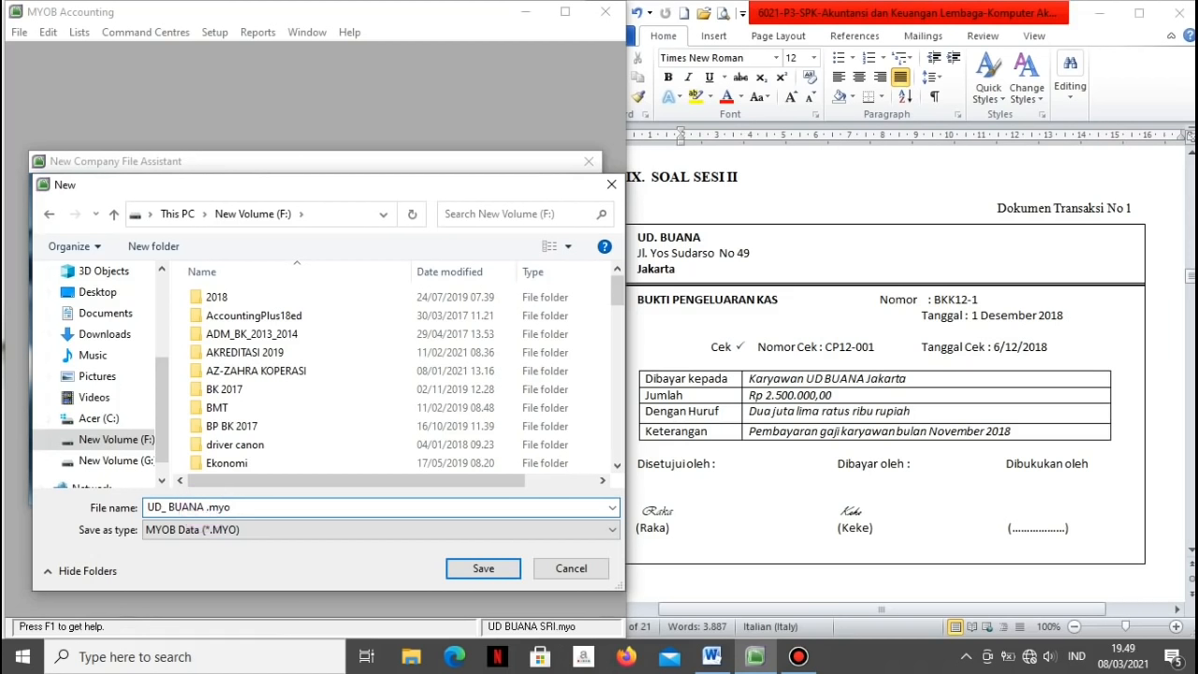
text(2)
click(470, 570)
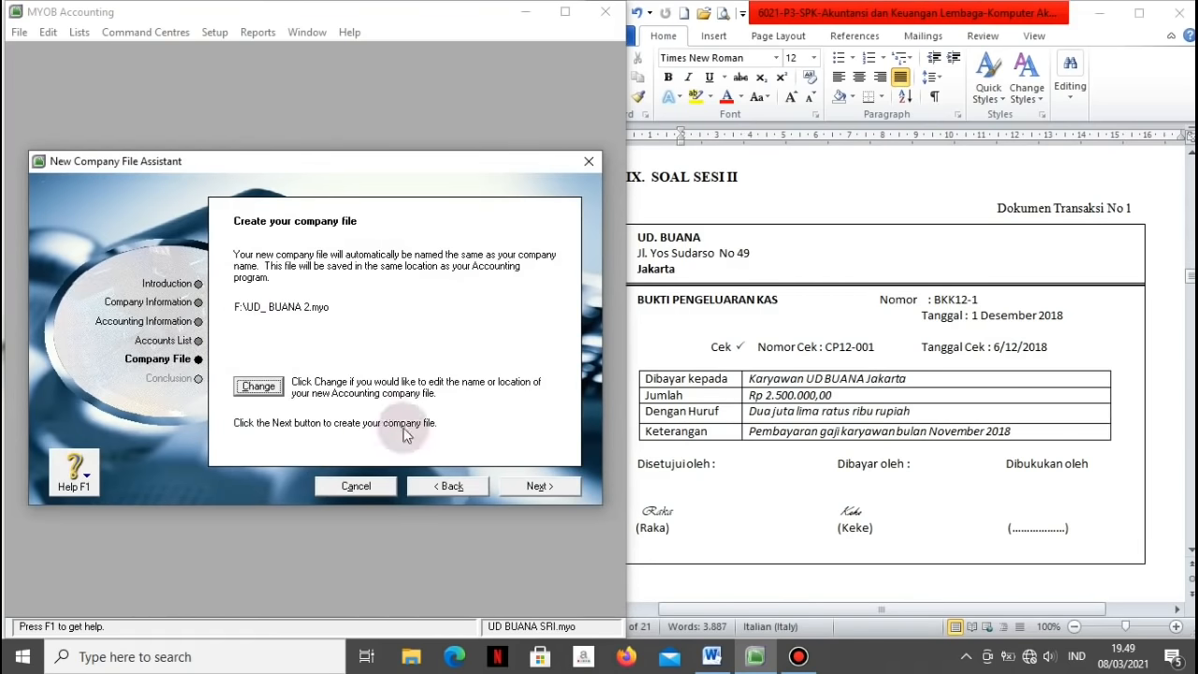
click(512, 488)
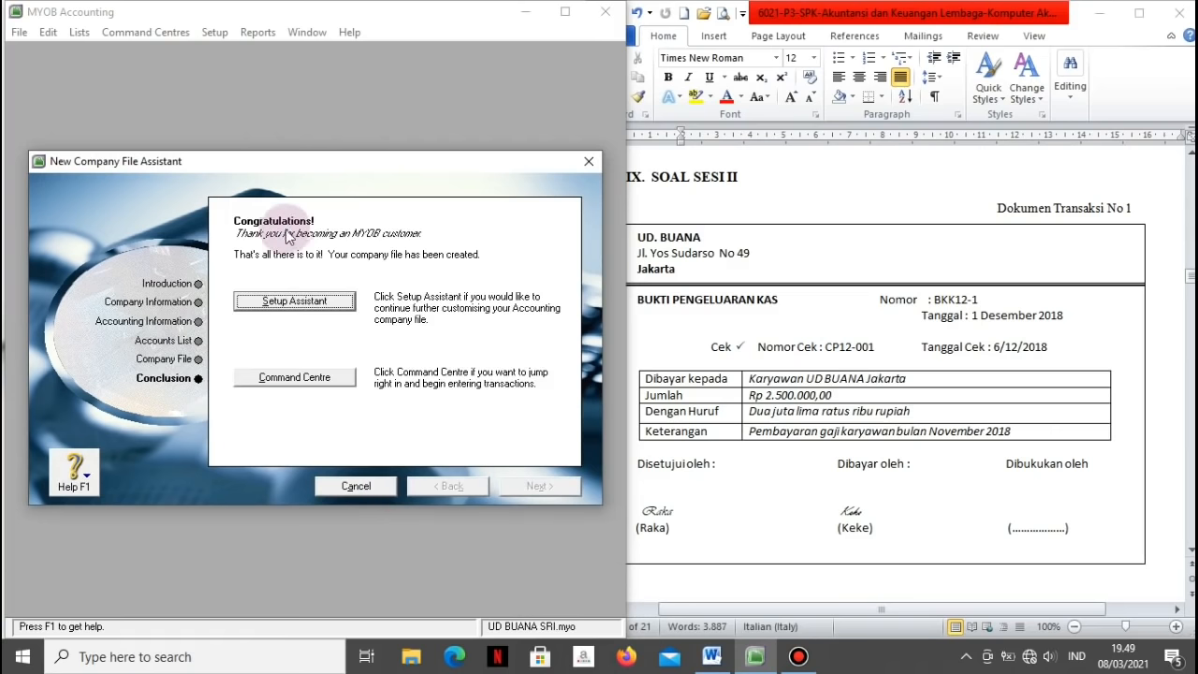
Step: Launch the Accounts setup assistant and maximise its window
click(316, 300)
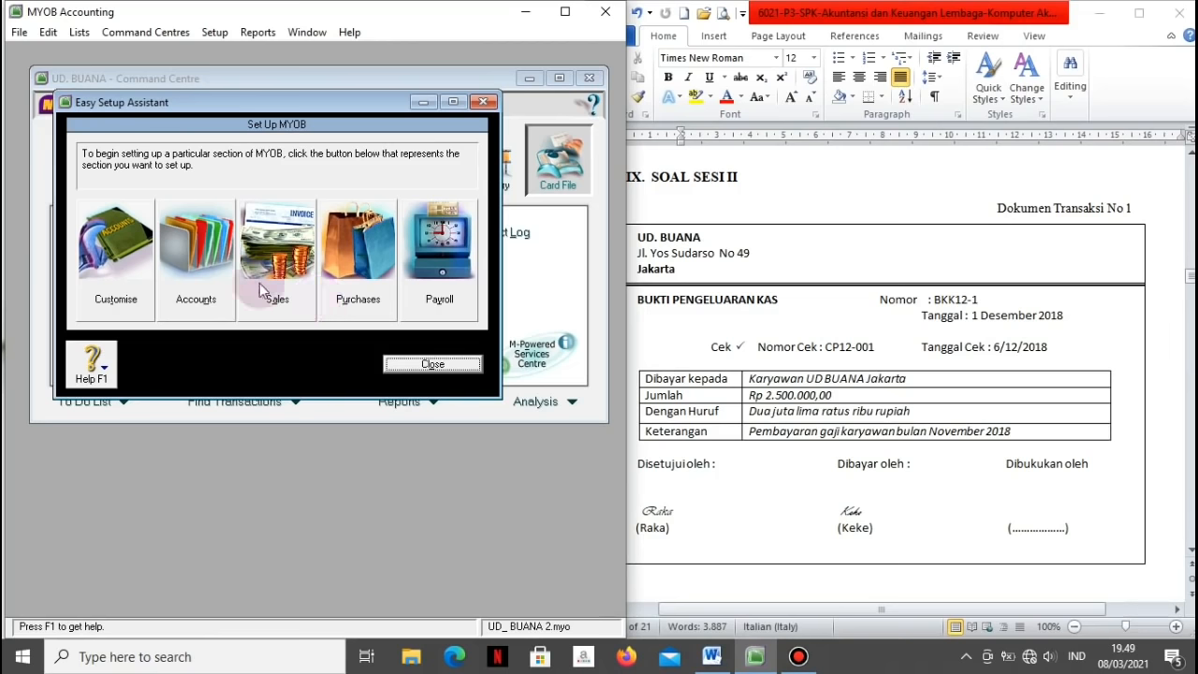
click(202, 252)
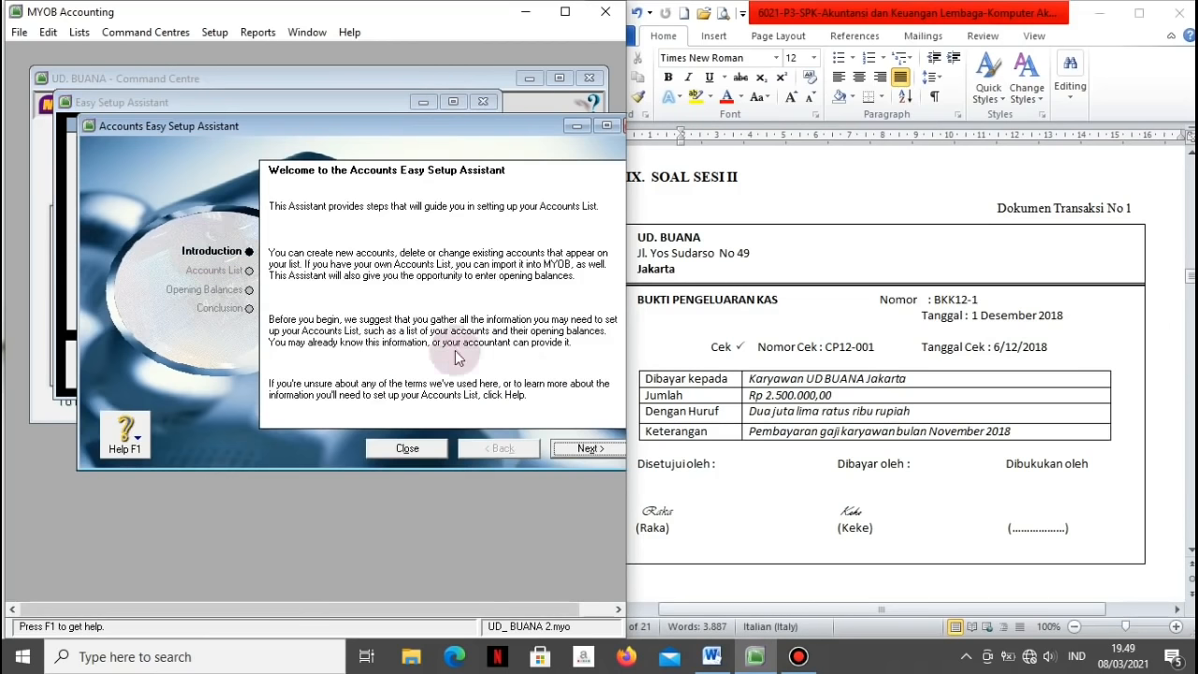
click(594, 450)
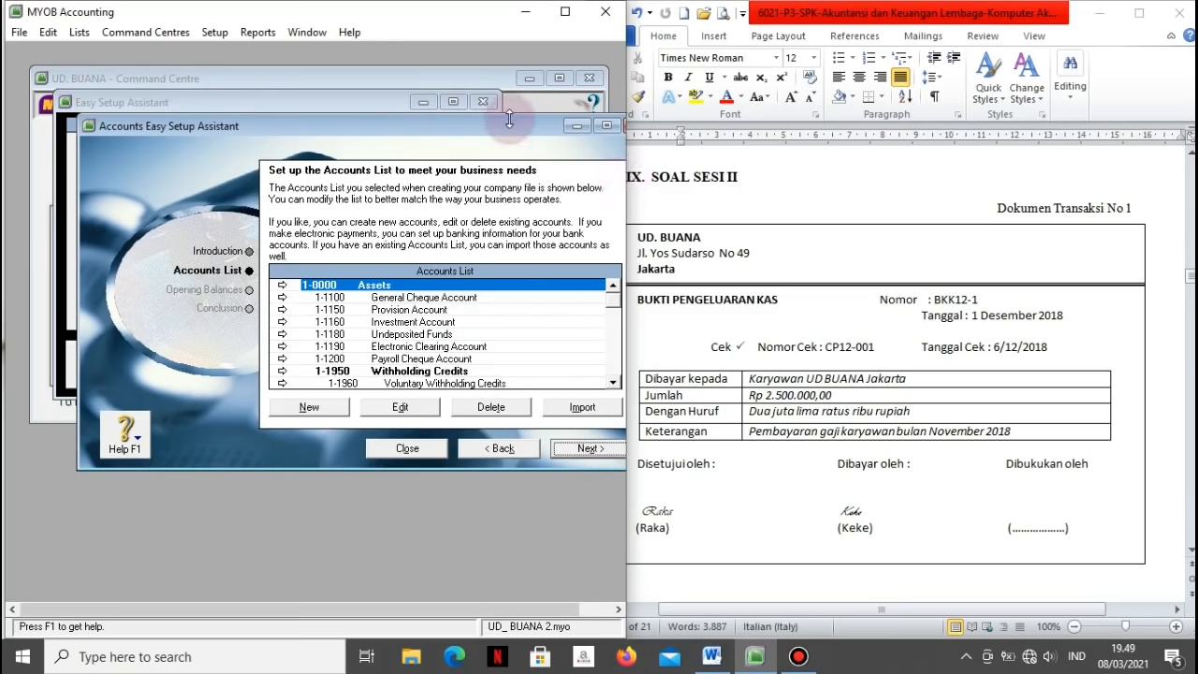
drag(512, 128, 463, 131)
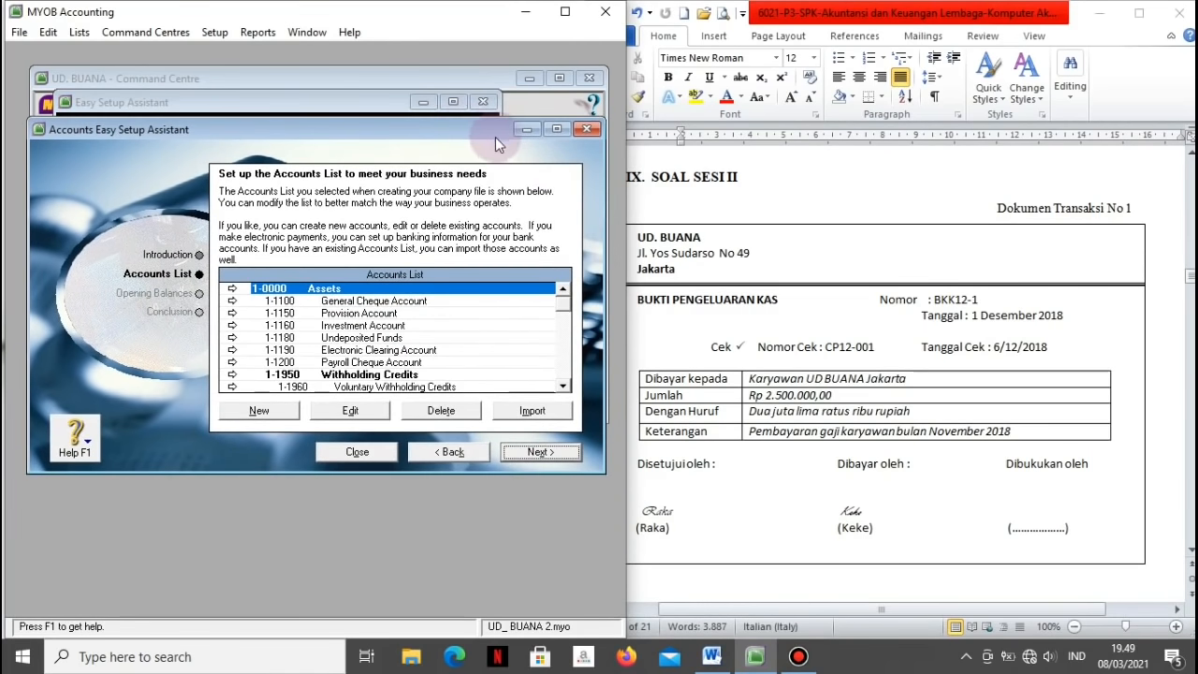
click(555, 130)
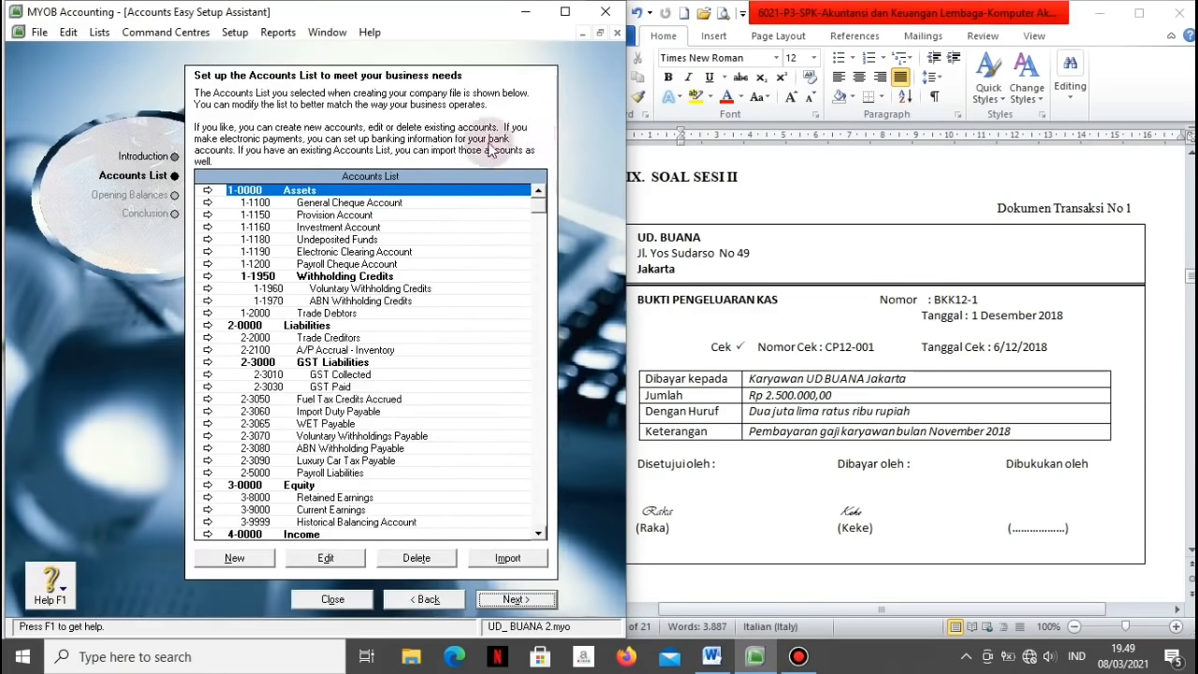
click(97, 32)
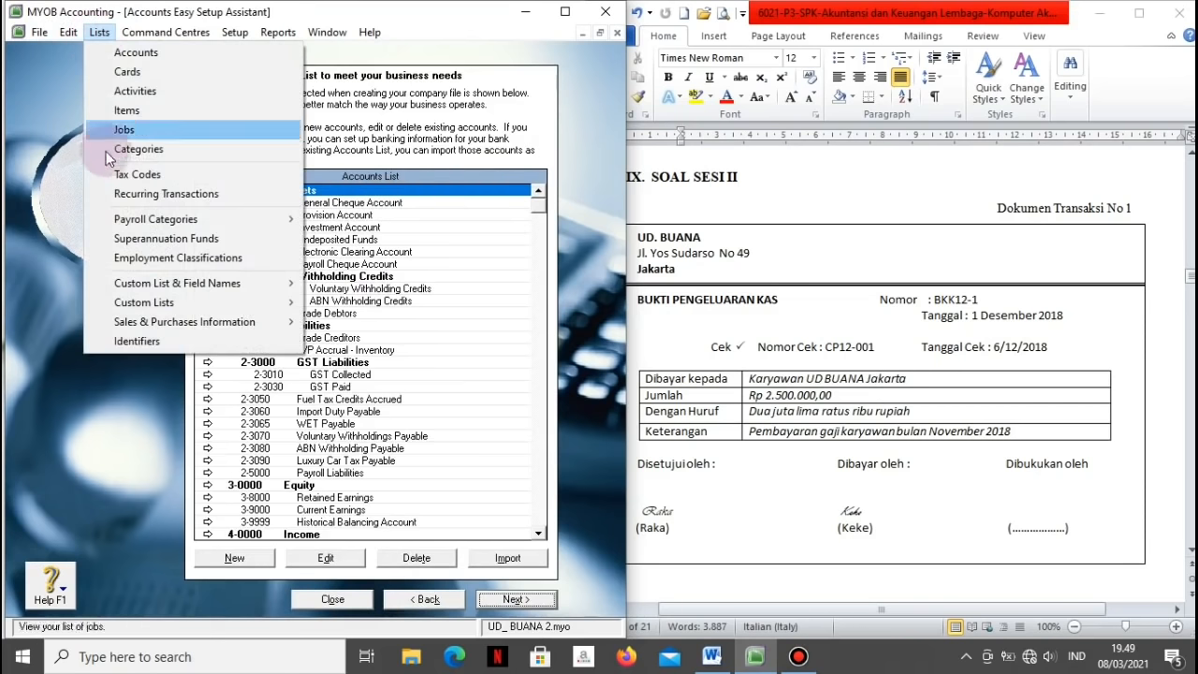
Step: Delete the ABN, CAP, FRE, GNR, GW and IMP codes from the Tax Code List
click(110, 176)
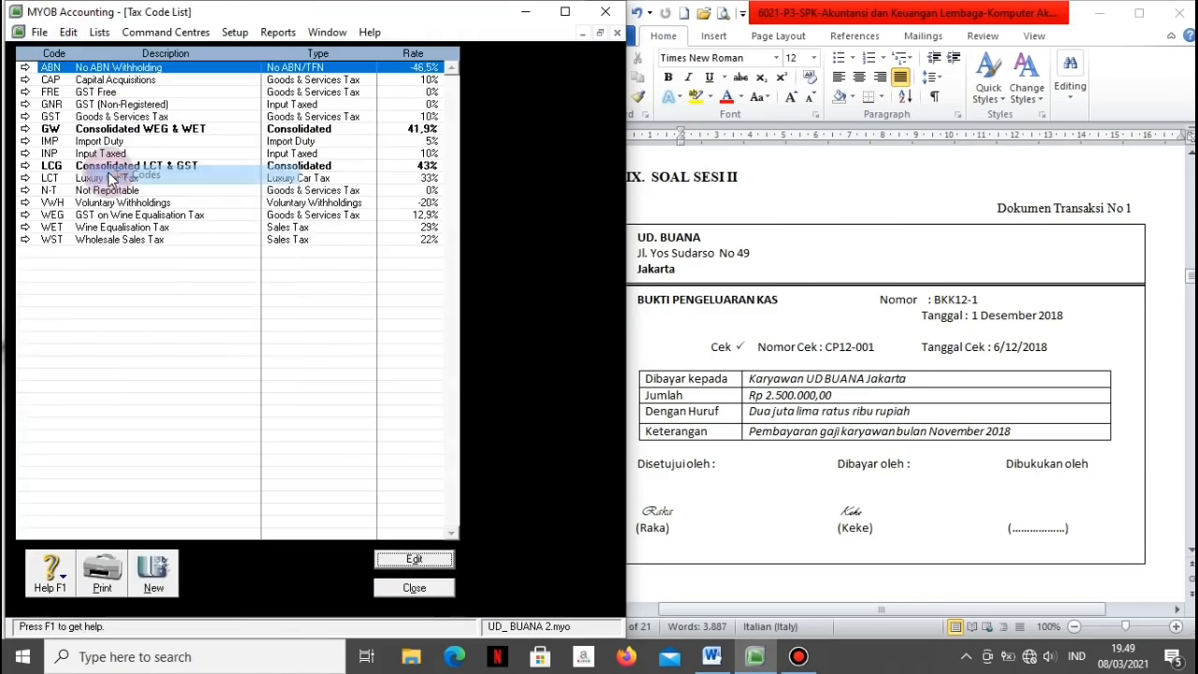
right_click(77, 70)
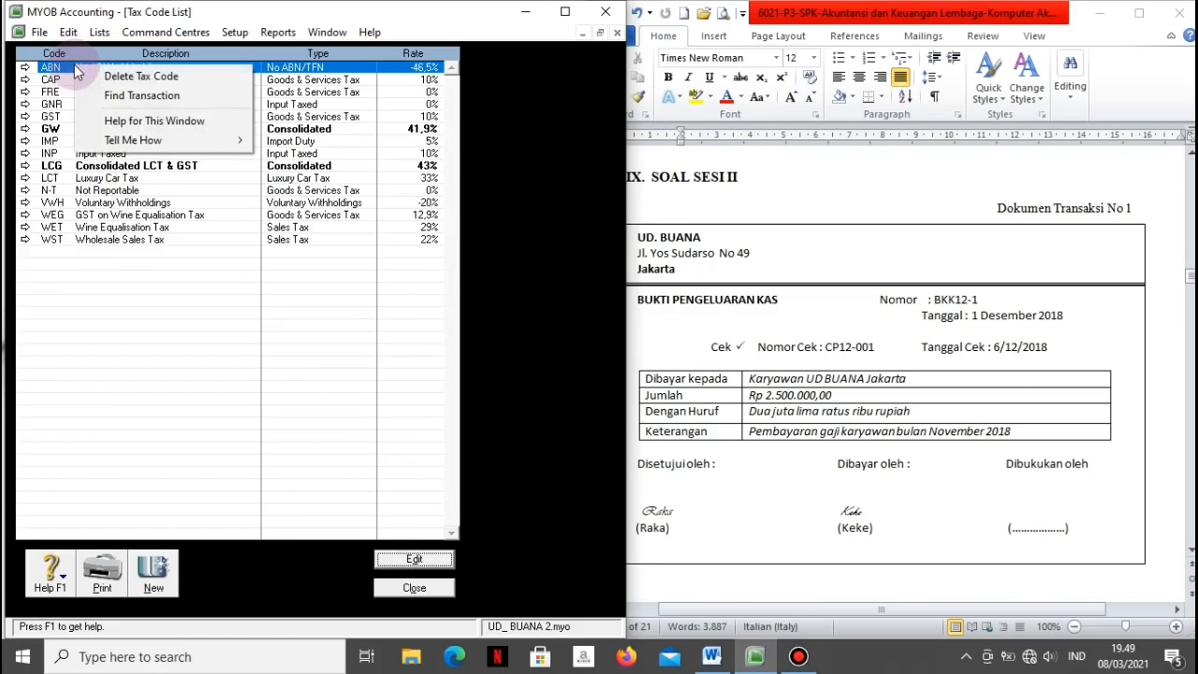
click(86, 76)
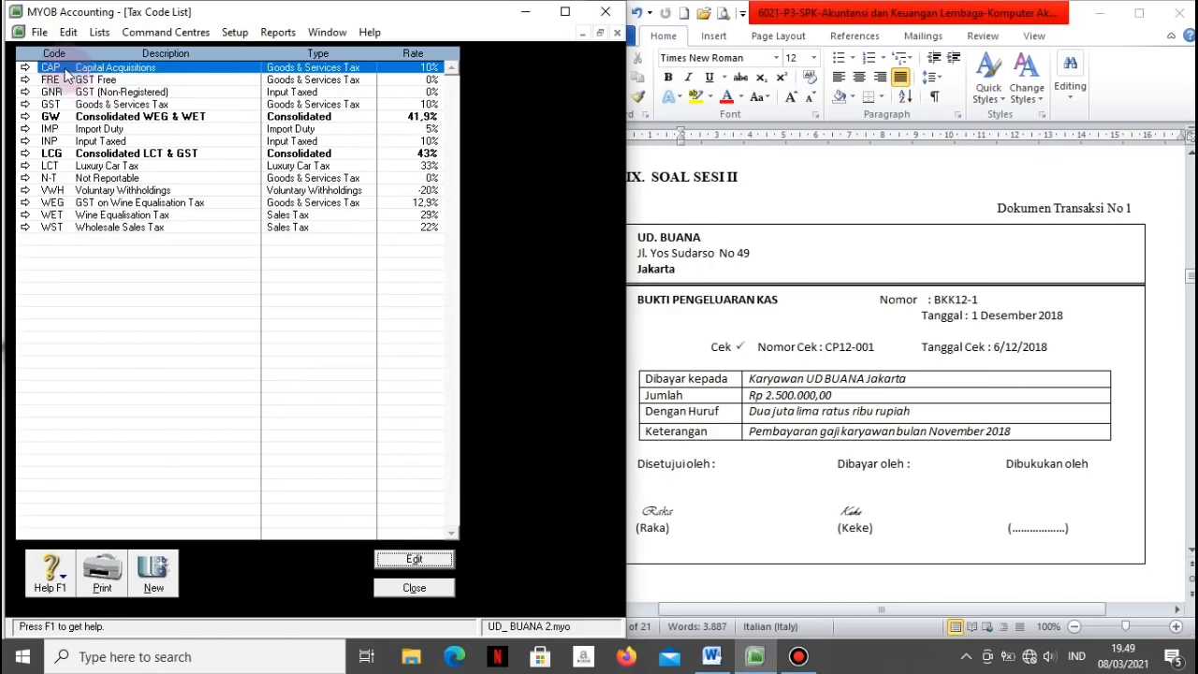
right_click(66, 74)
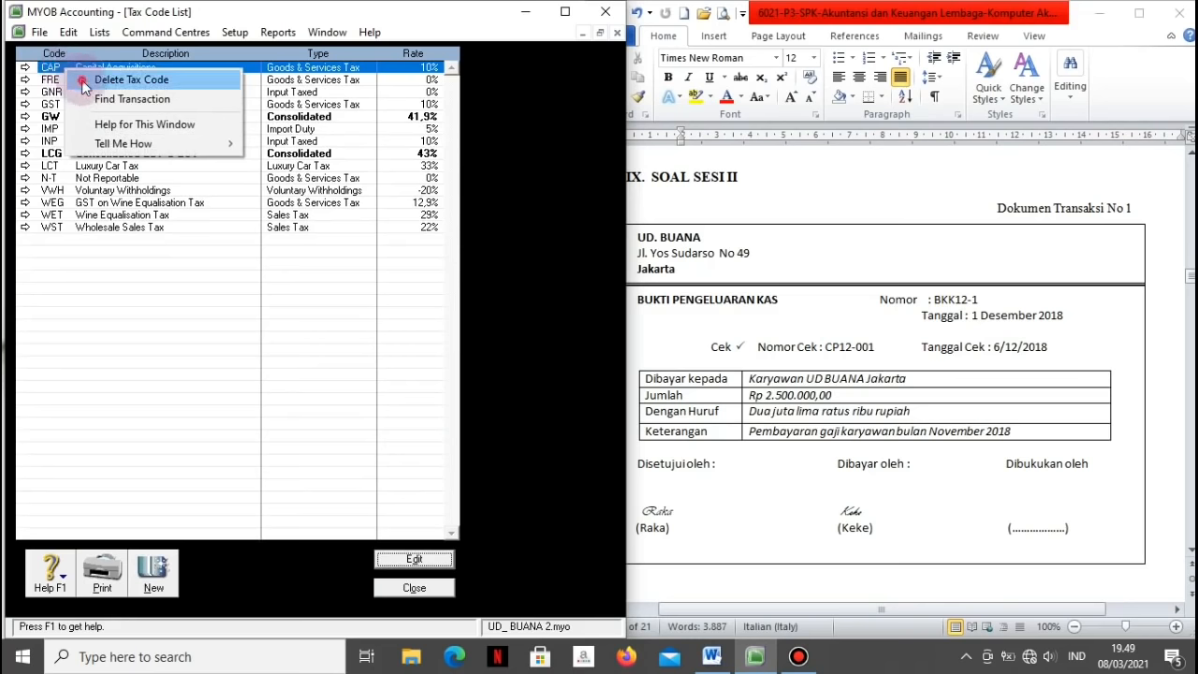
click(86, 79)
right_click(71, 68)
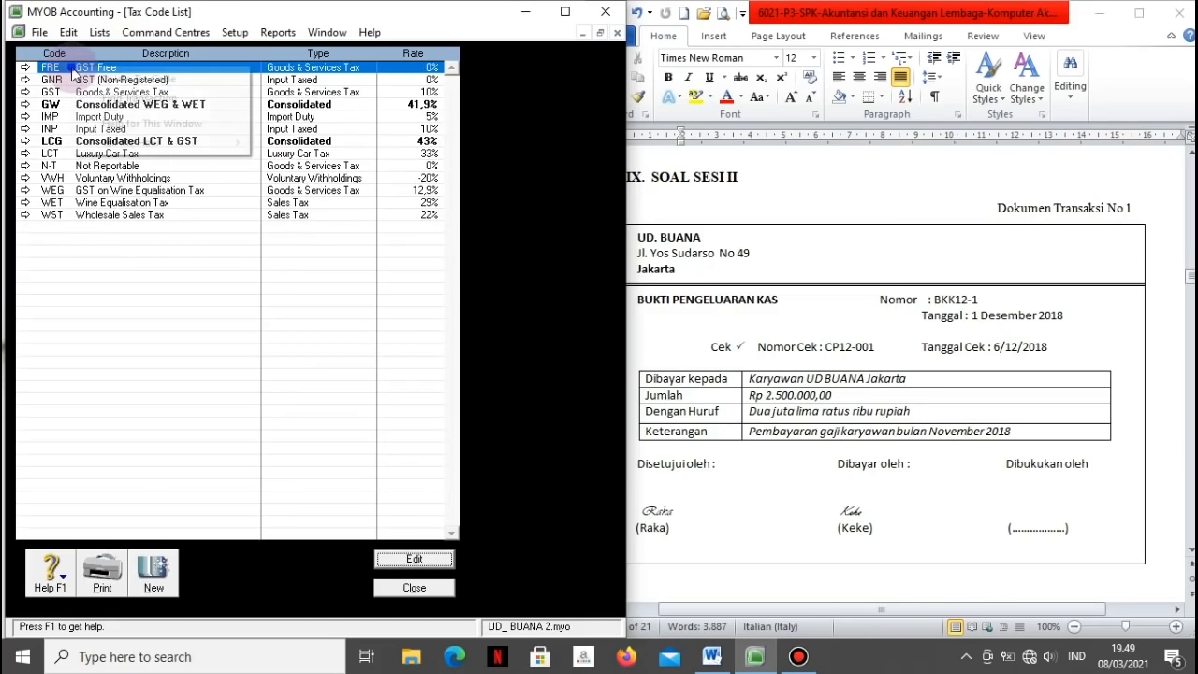
click(91, 85)
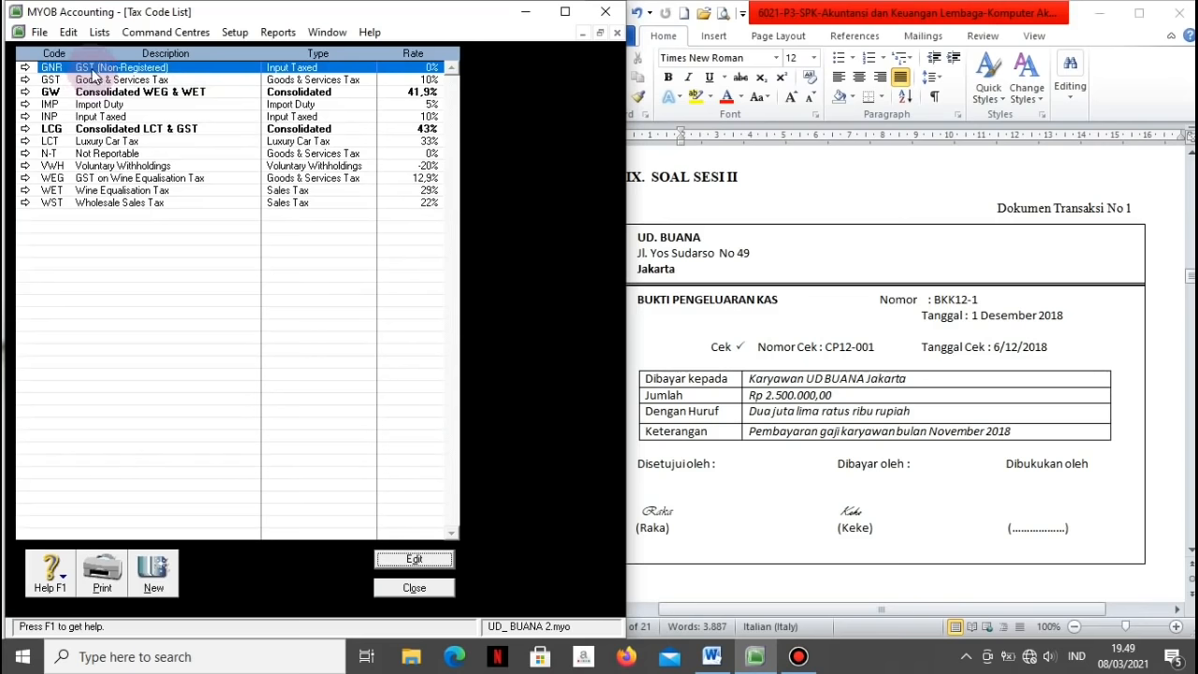
right_click(94, 73)
click(108, 78)
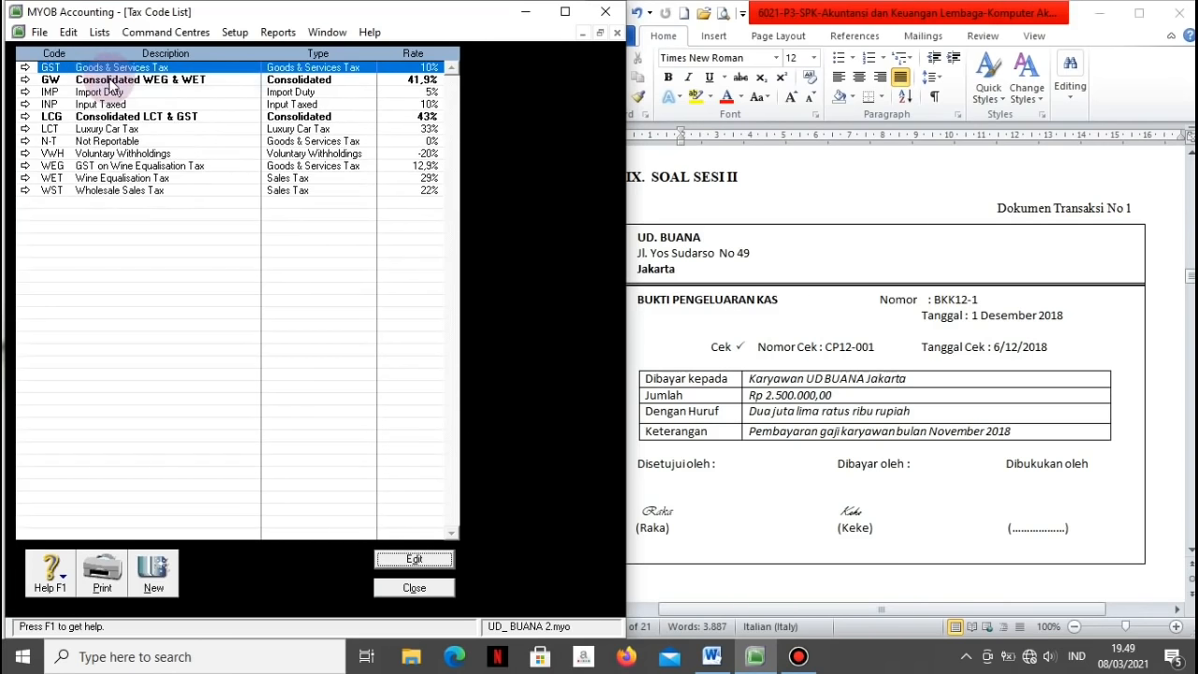
click(110, 82)
right_click(110, 82)
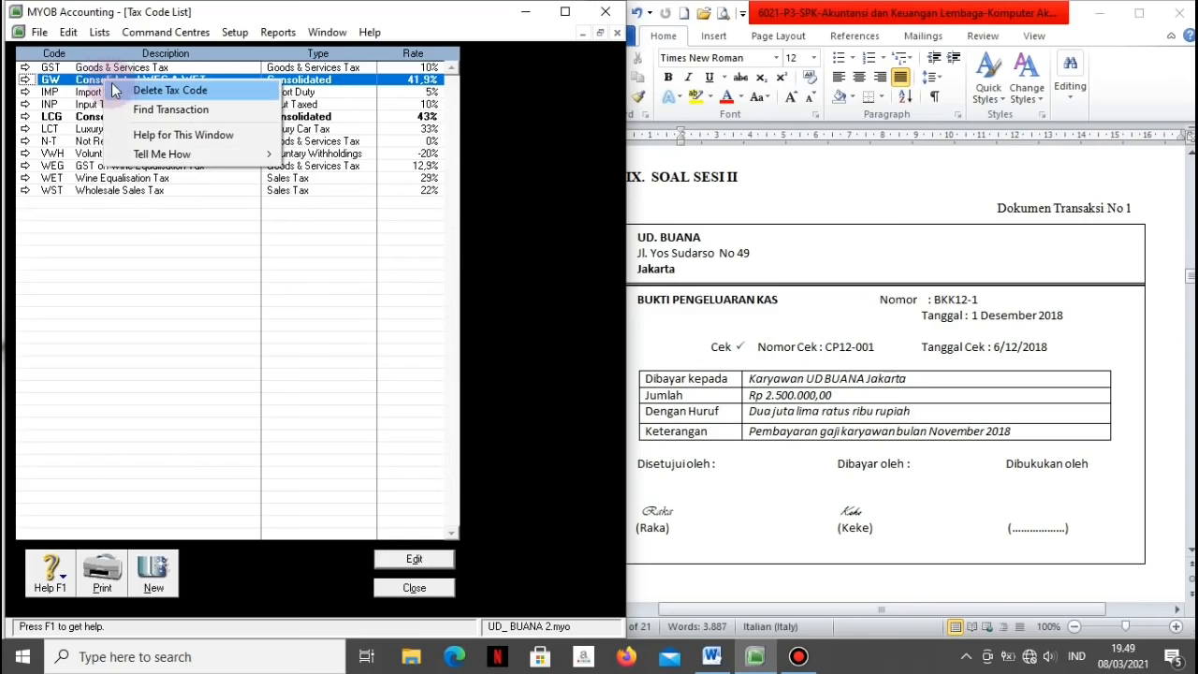
click(112, 89)
click(101, 81)
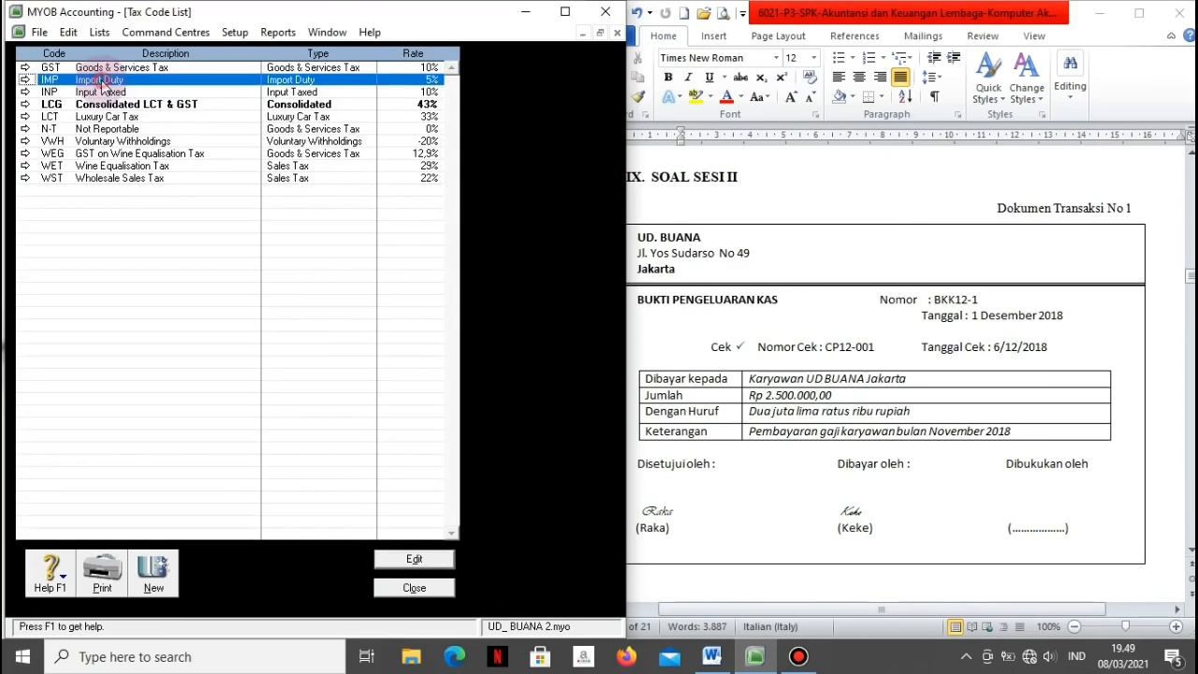
right_click(99, 82)
click(128, 92)
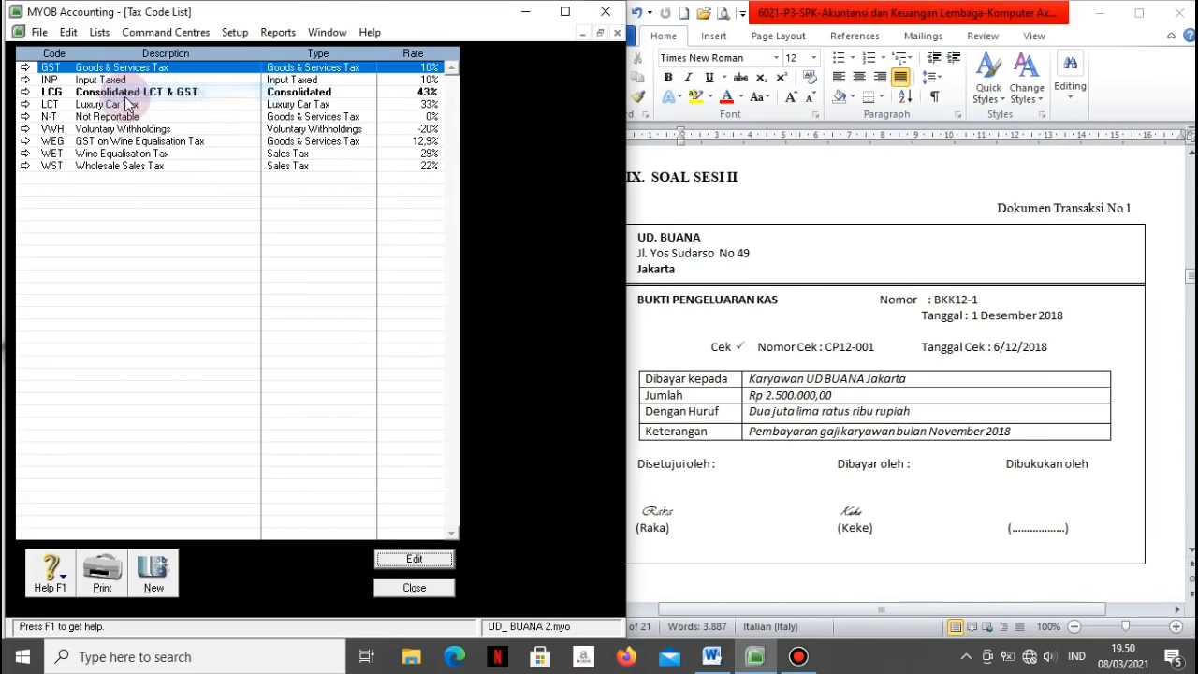
Step: Delete the INP, LCG, LCT, VWH, WEG, WET and WST tax codes
click(95, 82)
right_click(96, 82)
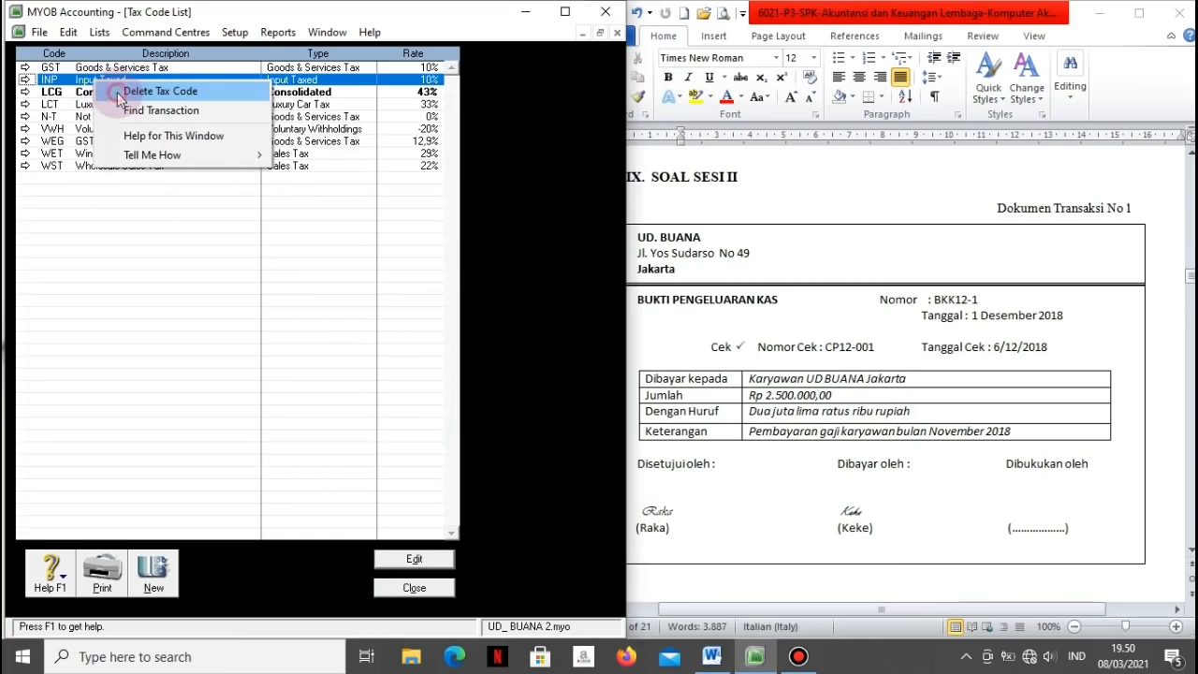
click(118, 93)
click(94, 82)
right_click(95, 82)
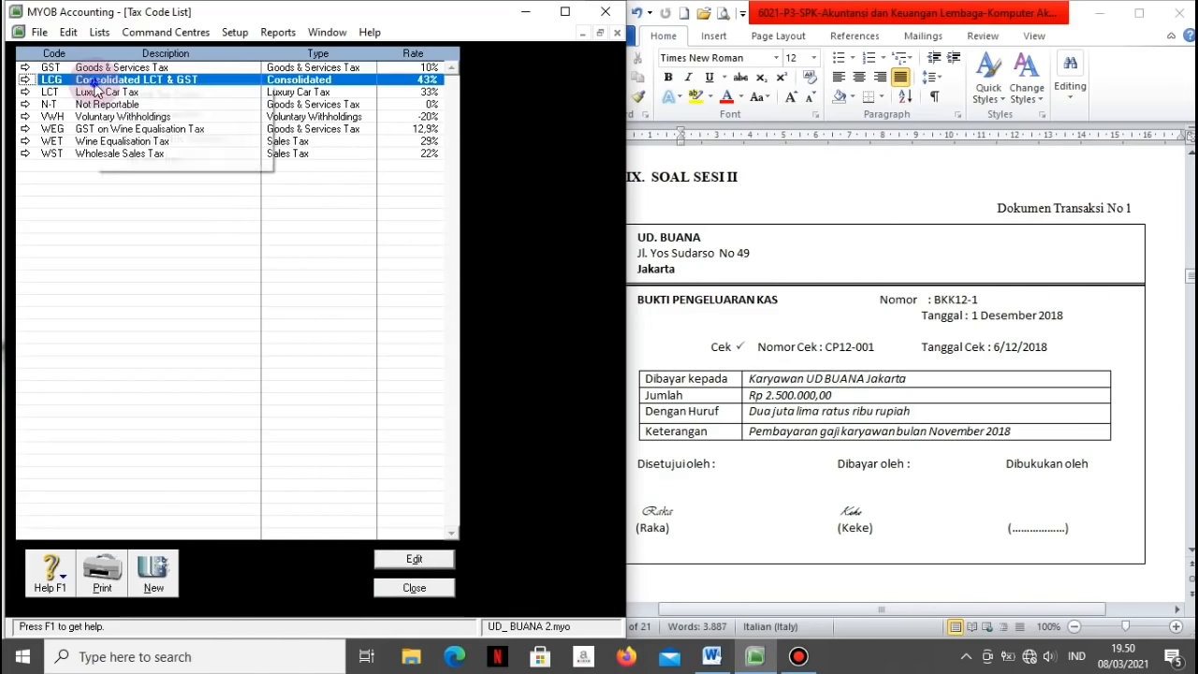
click(123, 95)
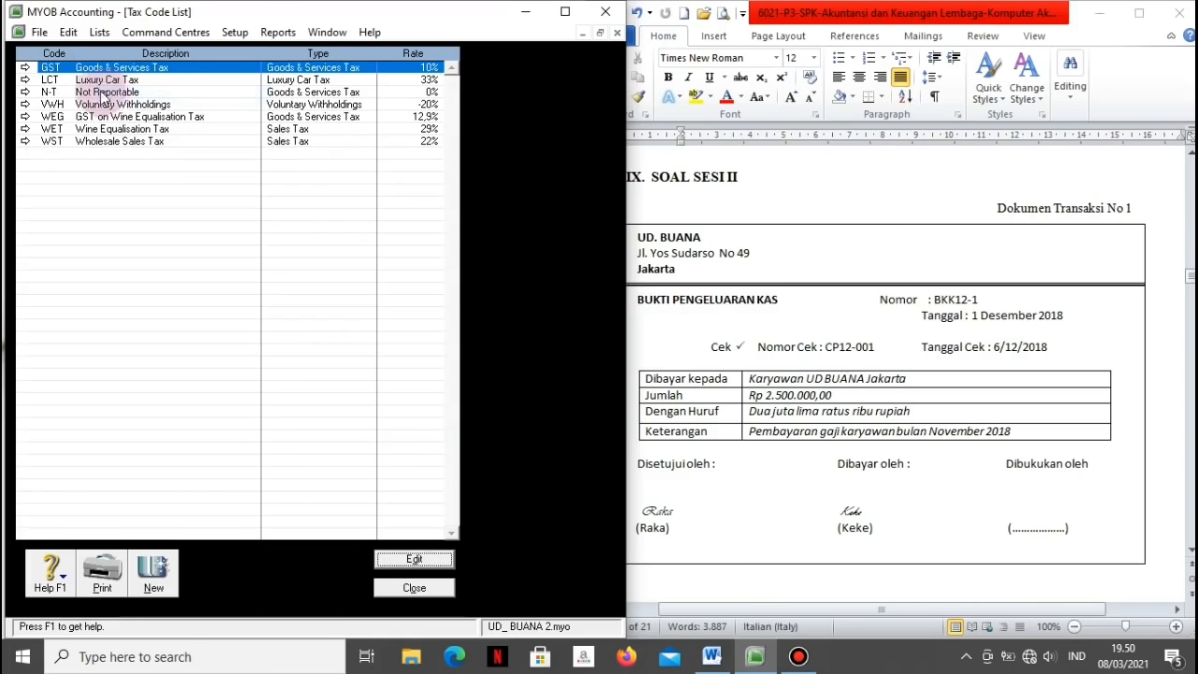
click(86, 81)
right_click(86, 81)
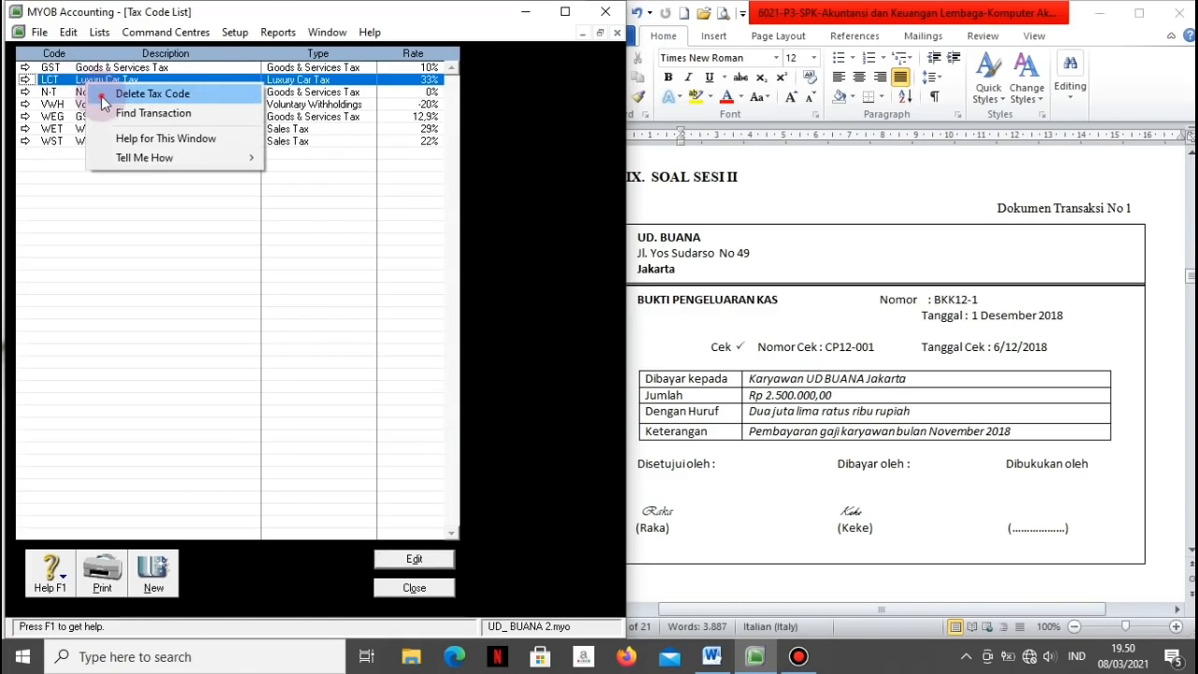
click(108, 92)
click(91, 92)
right_click(90, 92)
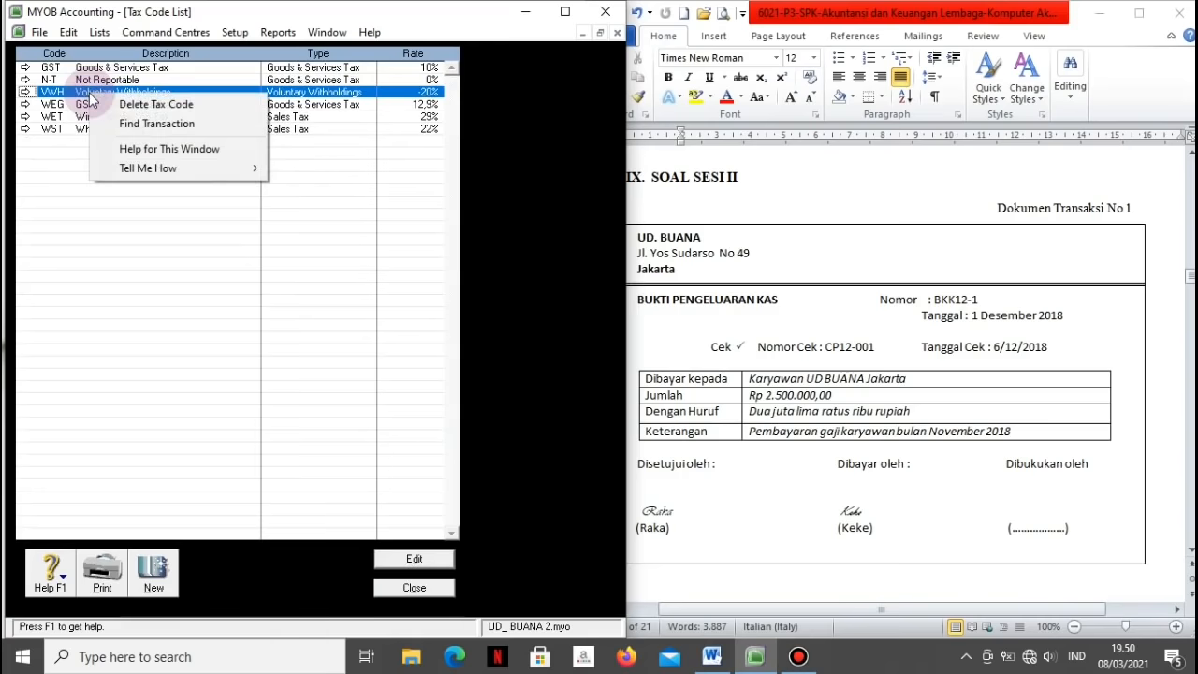
click(141, 105)
click(86, 93)
right_click(86, 96)
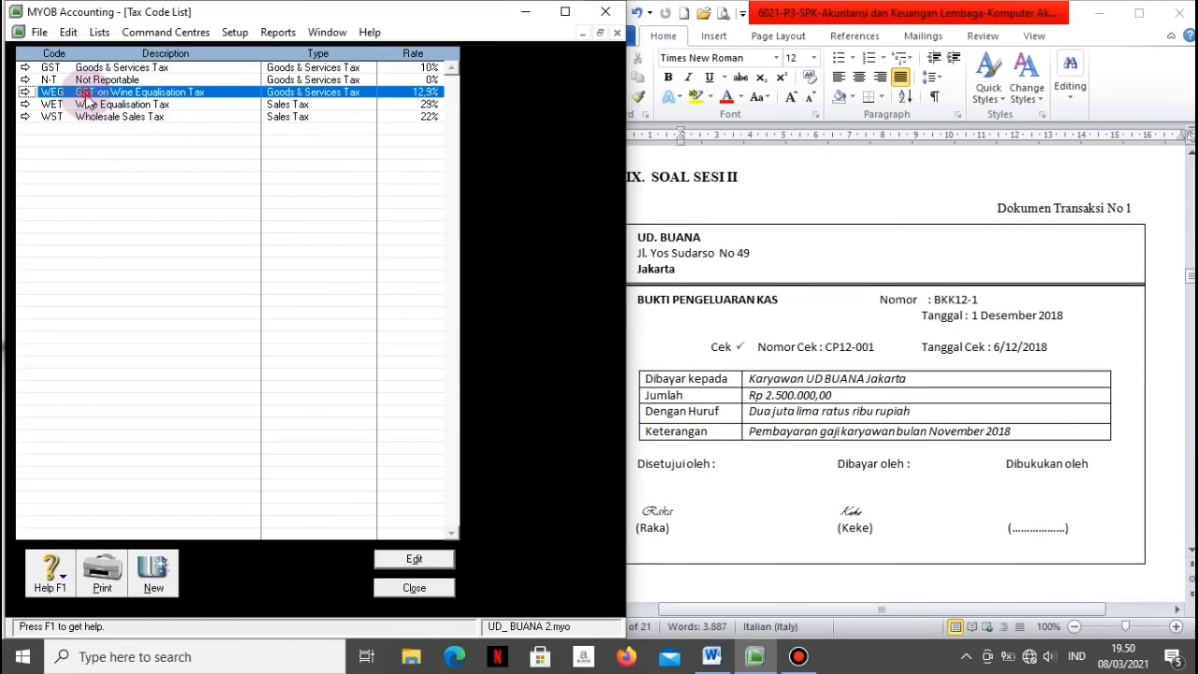
click(111, 106)
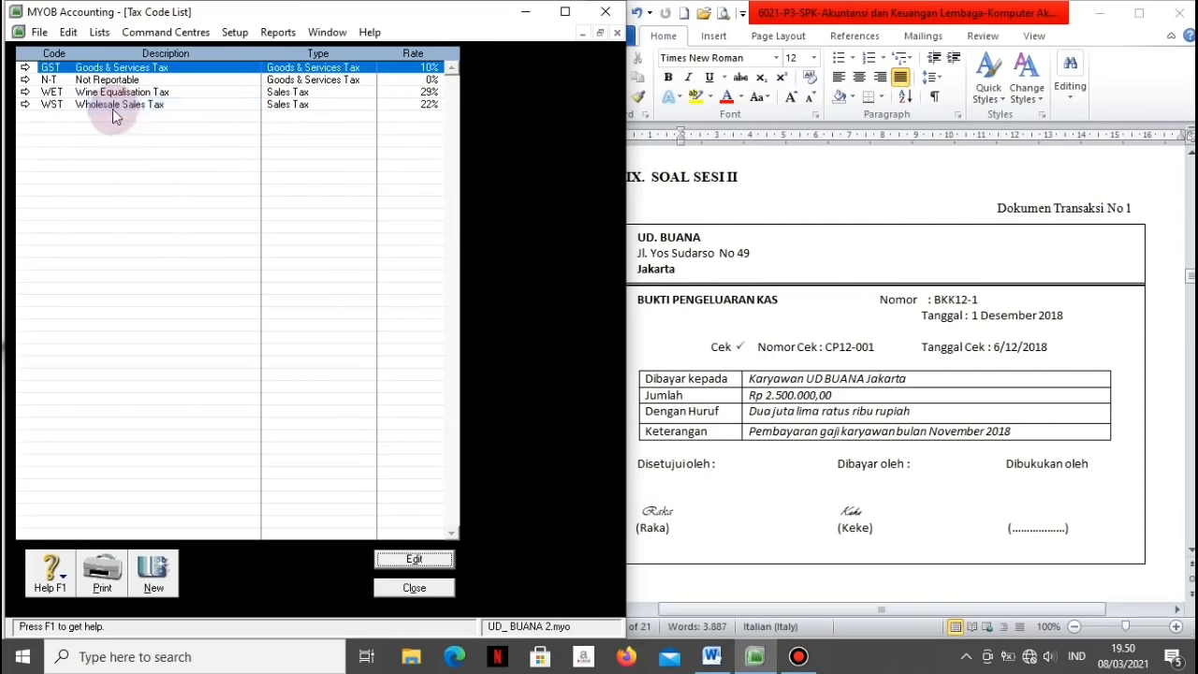
click(90, 93)
right_click(90, 94)
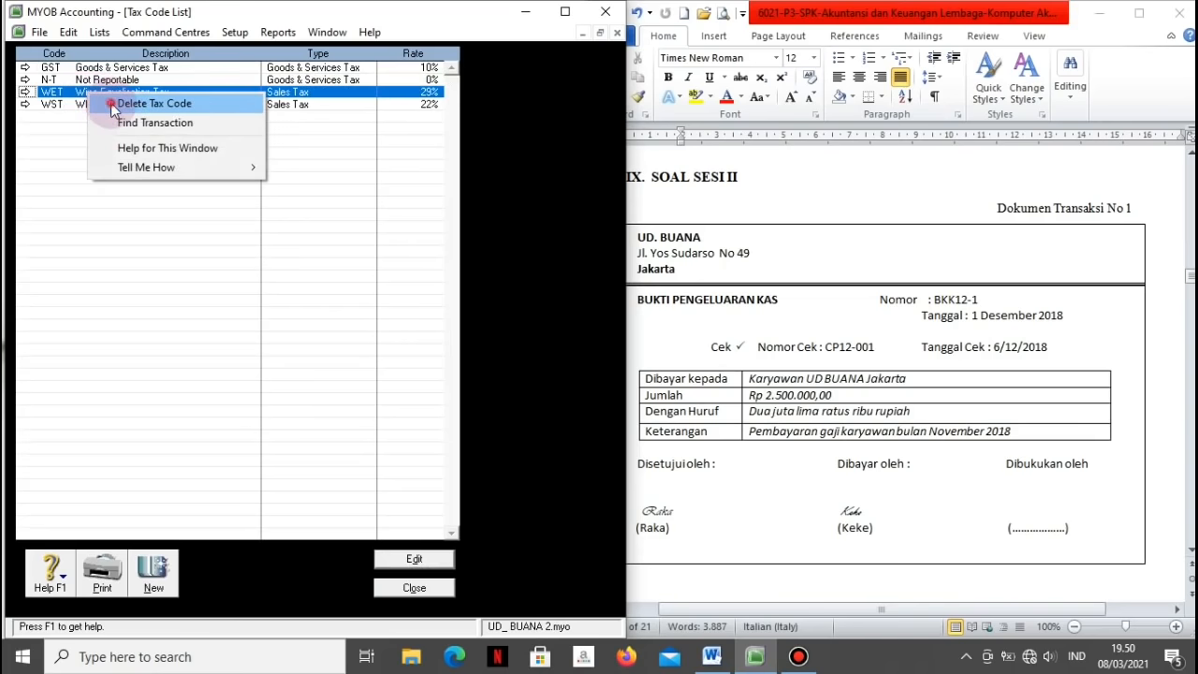
click(111, 105)
click(85, 91)
right_click(85, 91)
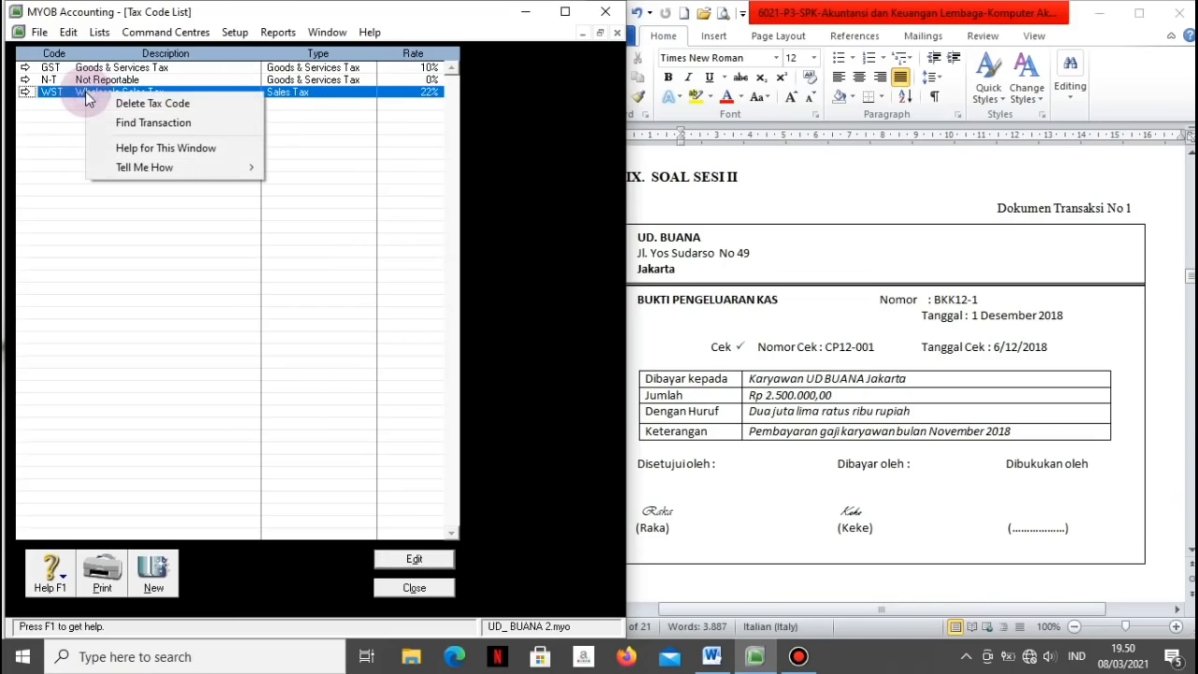
click(103, 103)
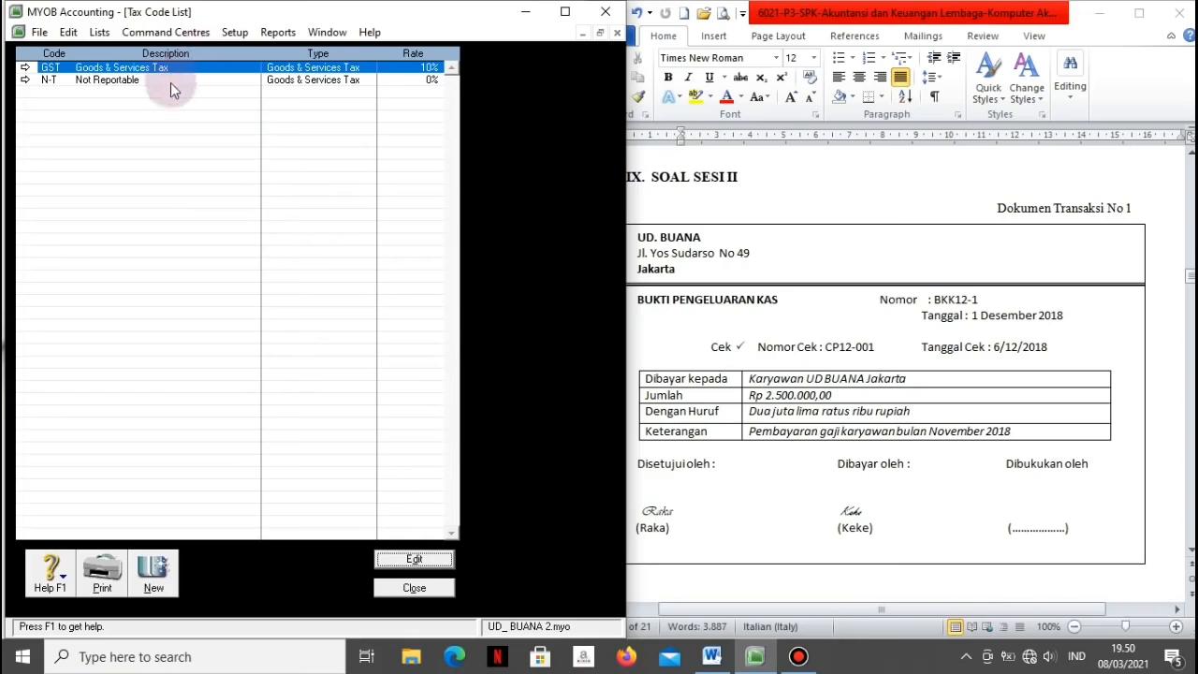
click(26, 74)
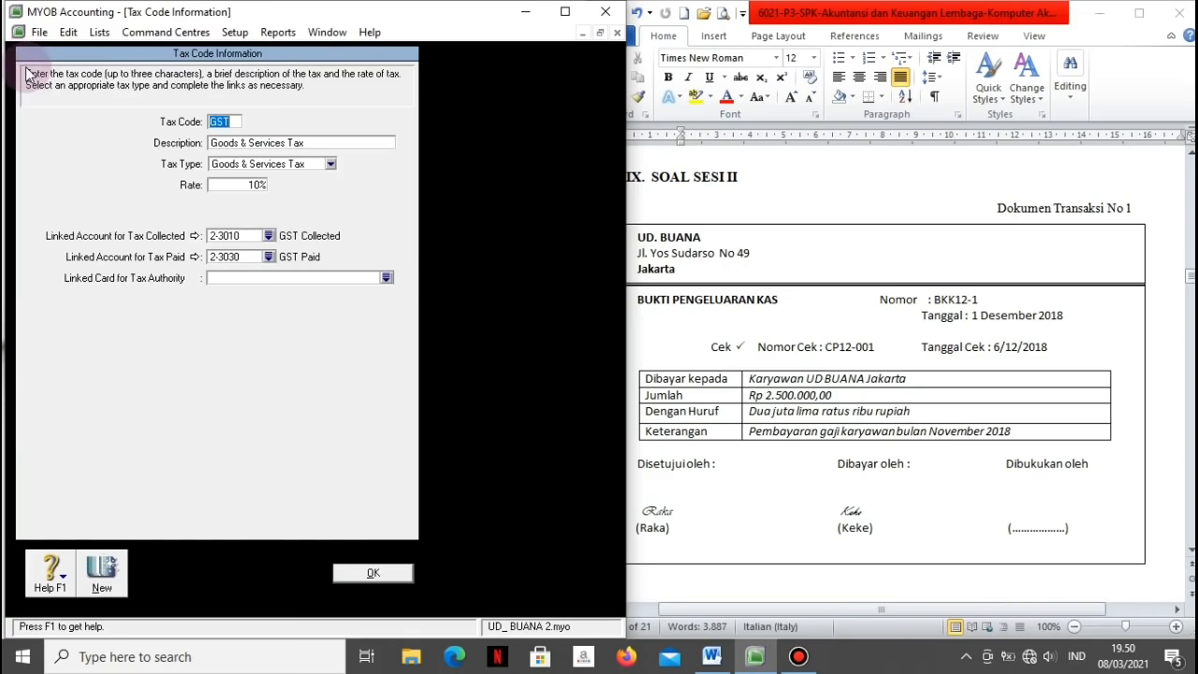
Step: Recode GST as PPN everywhere, with description Pajak Pertambahan Nilai, and save it
text(PPN)
click(262, 143)
click(316, 387)
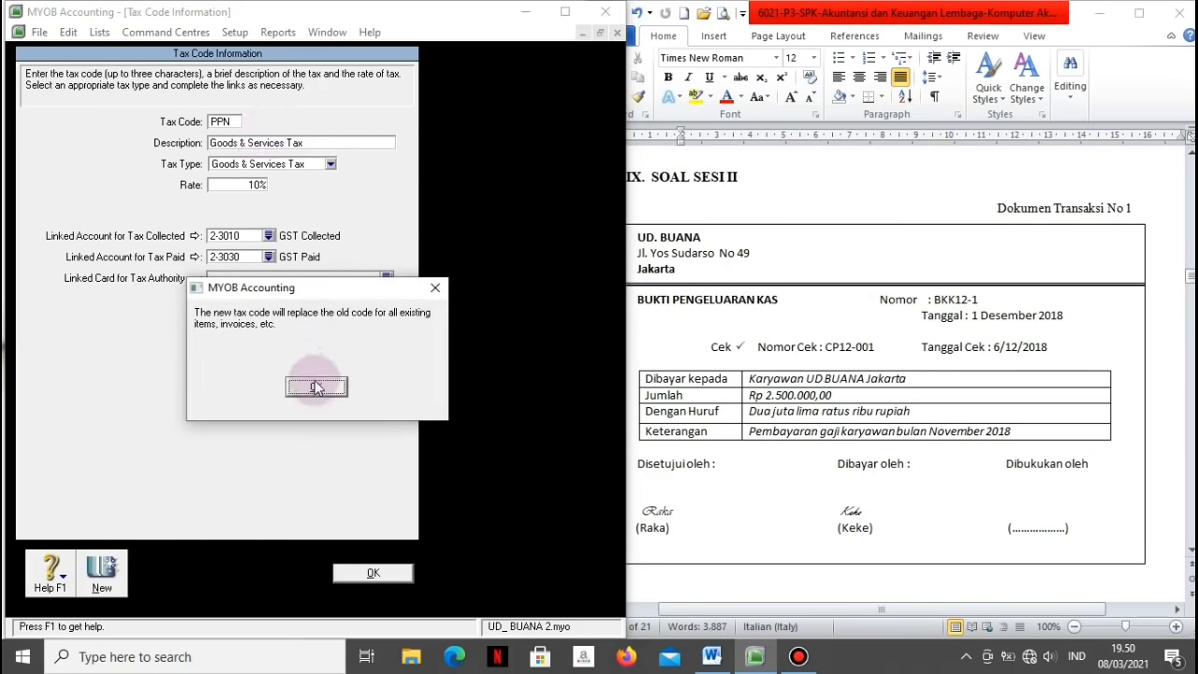
text(Pajak Pert)
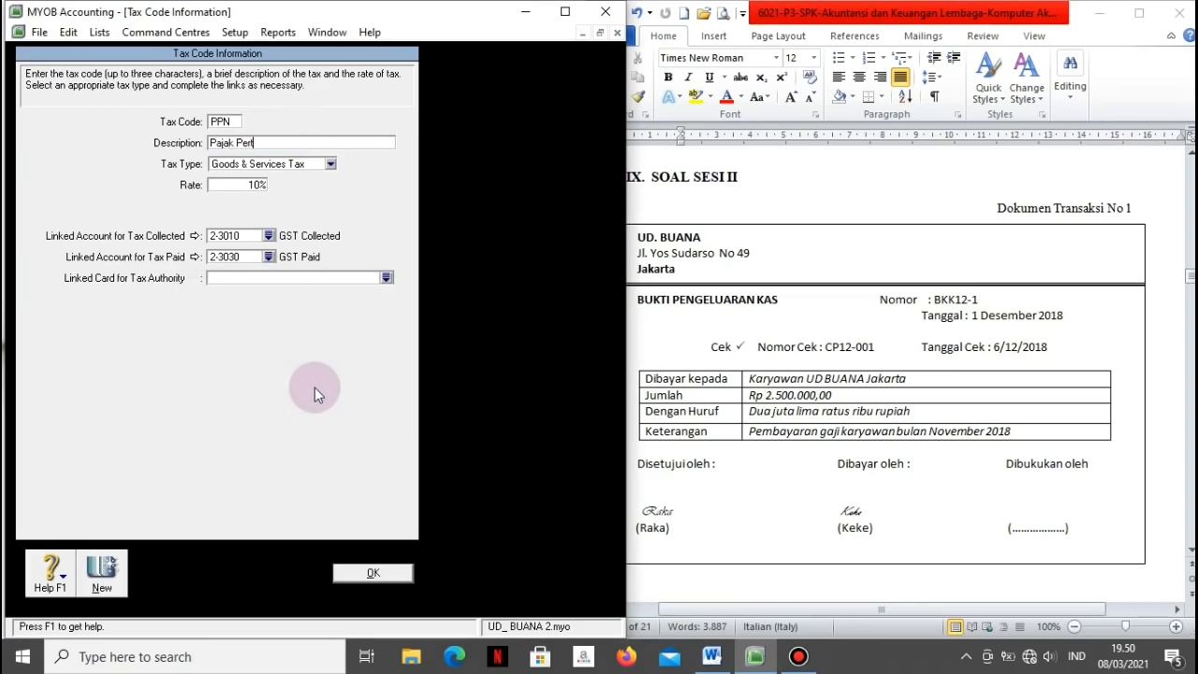
text(ambahan Nilai)
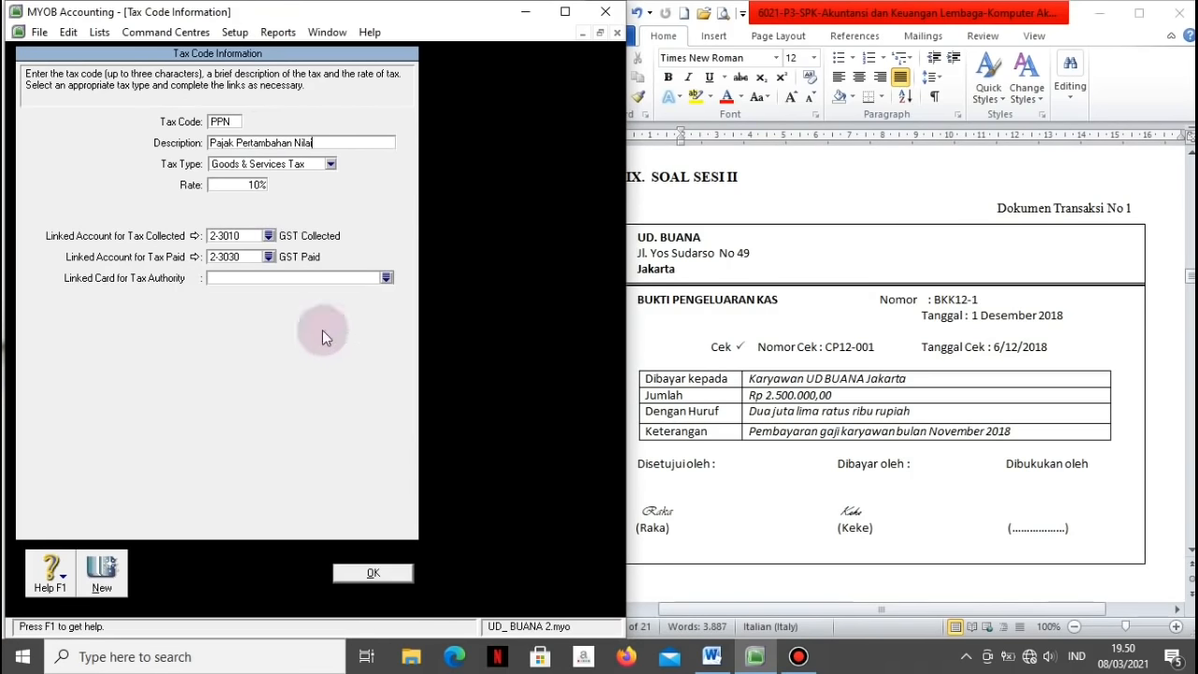
click(344, 574)
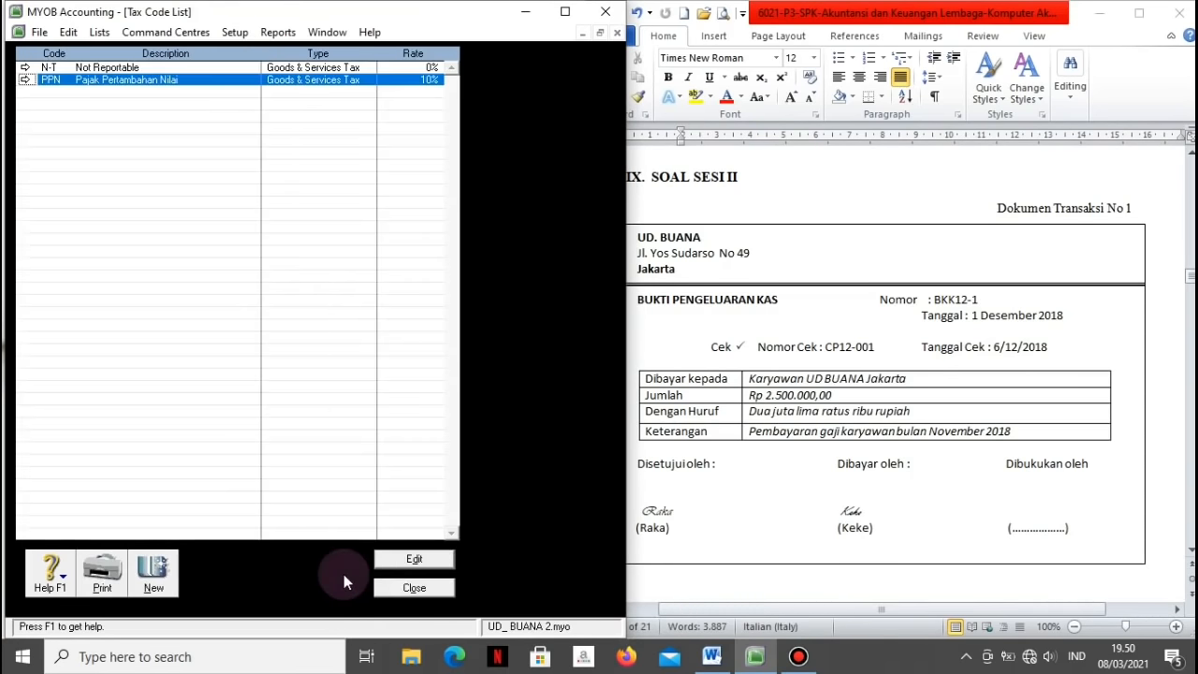
Step: Close the Tax Code List and scroll the reference to the NOMOR NAMA AKUN table
click(409, 587)
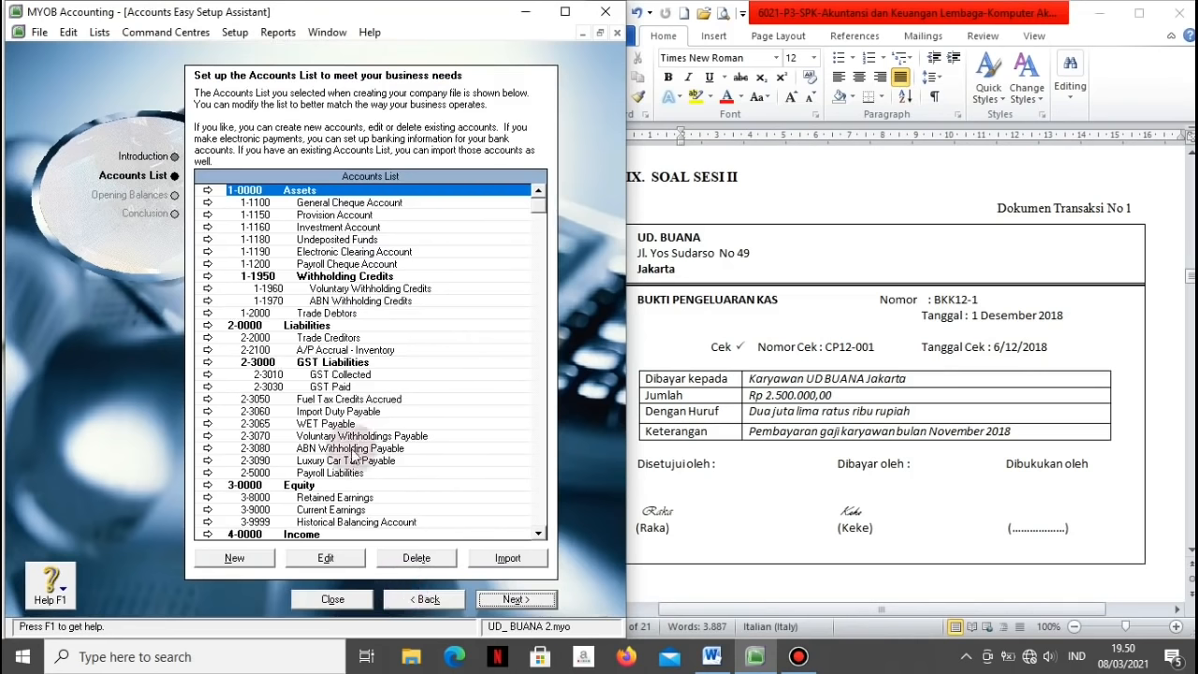
click(1190, 279)
drag(1191, 279, 1190, 212)
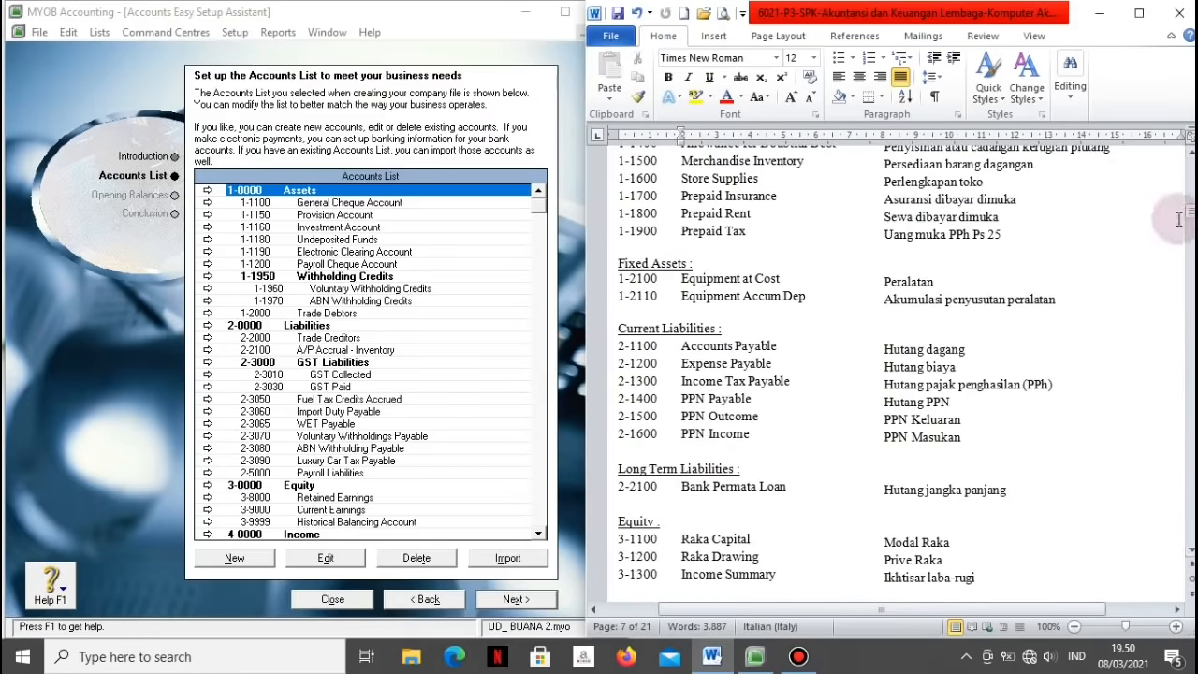
scroll(994, 162, up, 3)
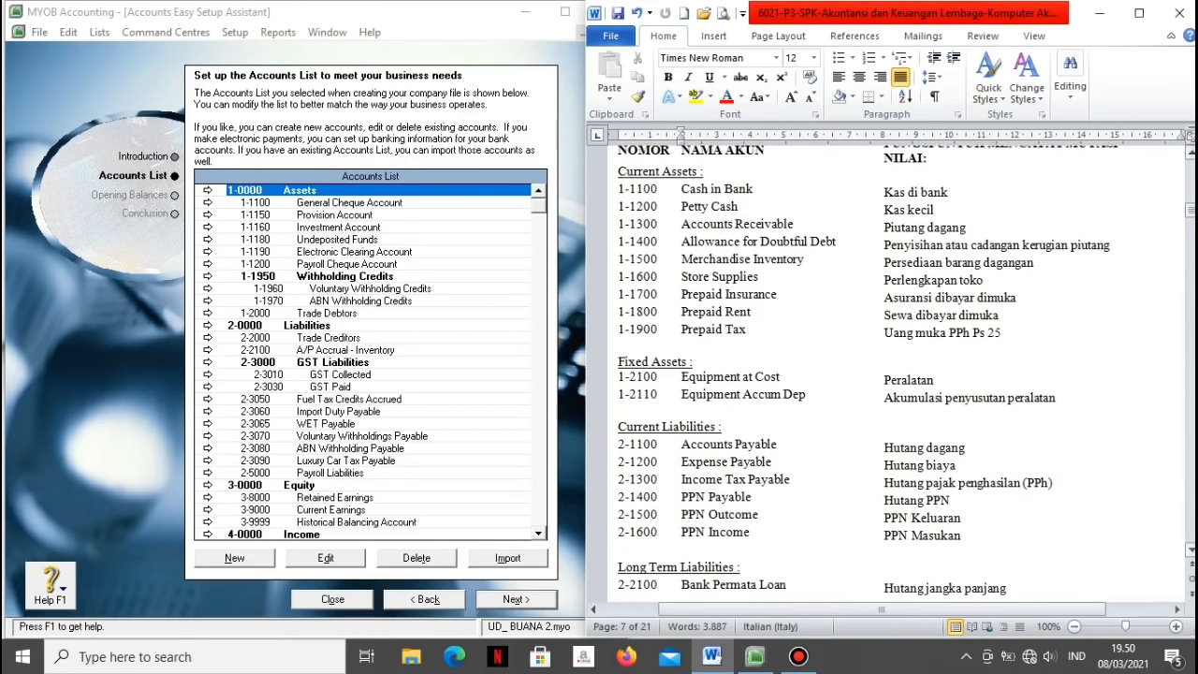
click(301, 203)
click(682, 225)
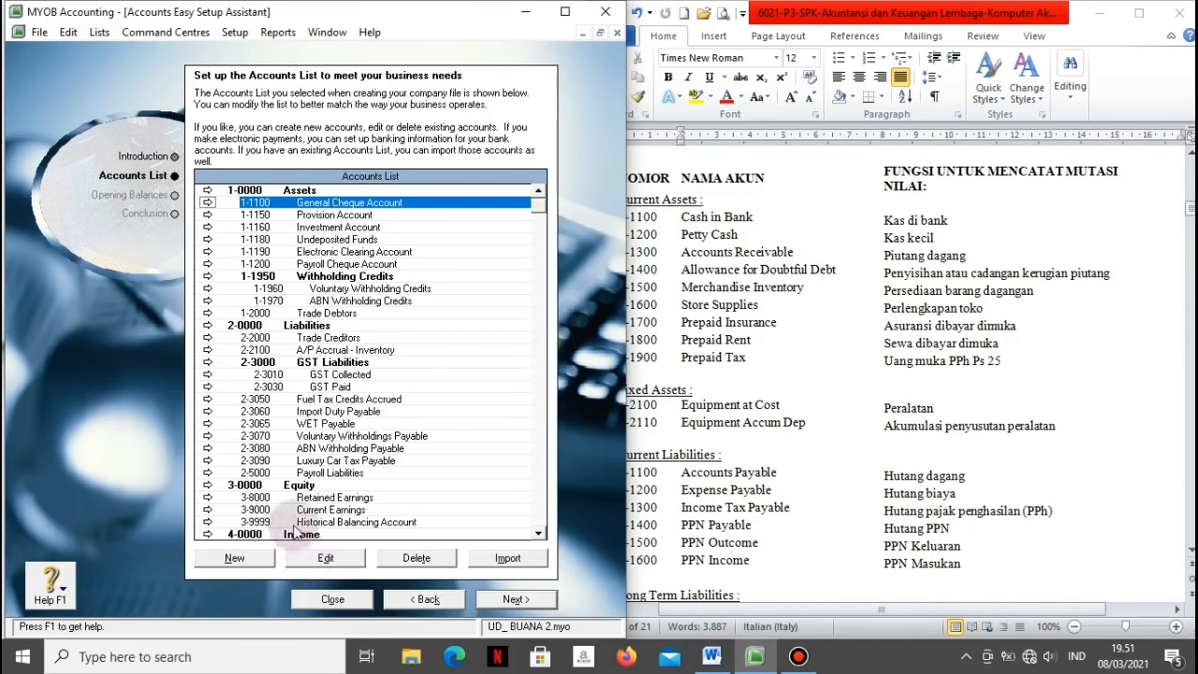
Step: Rename General Cheque Account to Cash in Bank and Undeposited Funds to Petty Cash
click(206, 204)
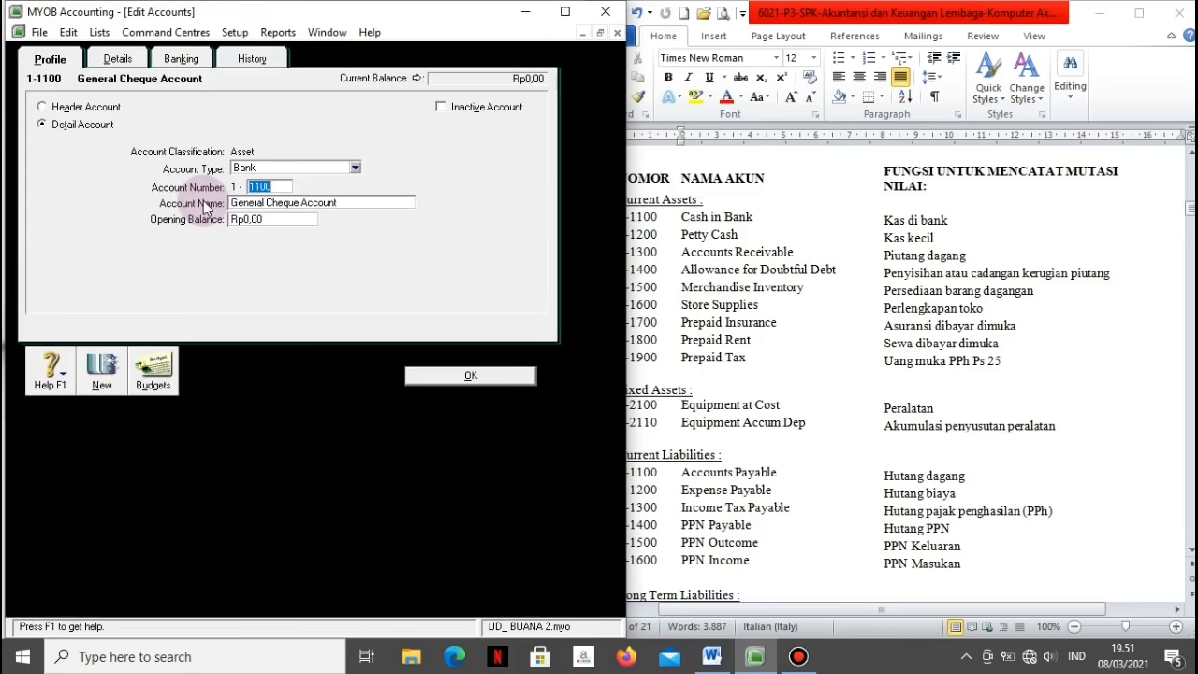
click(304, 204)
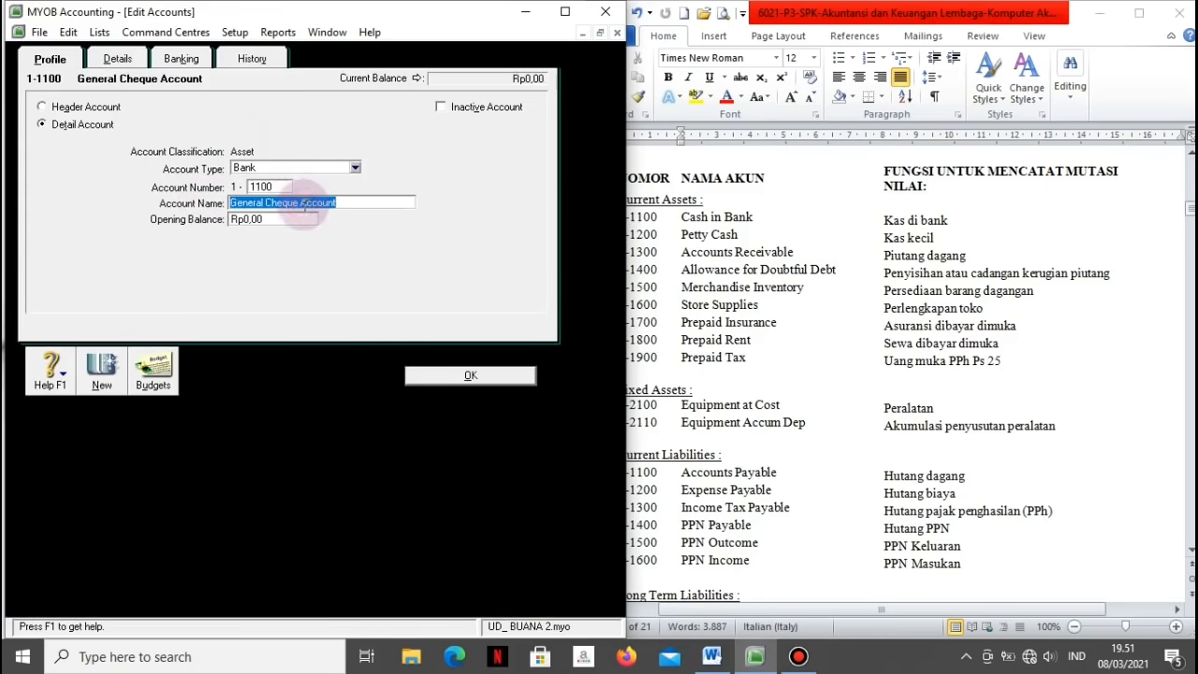
text(Cash I)
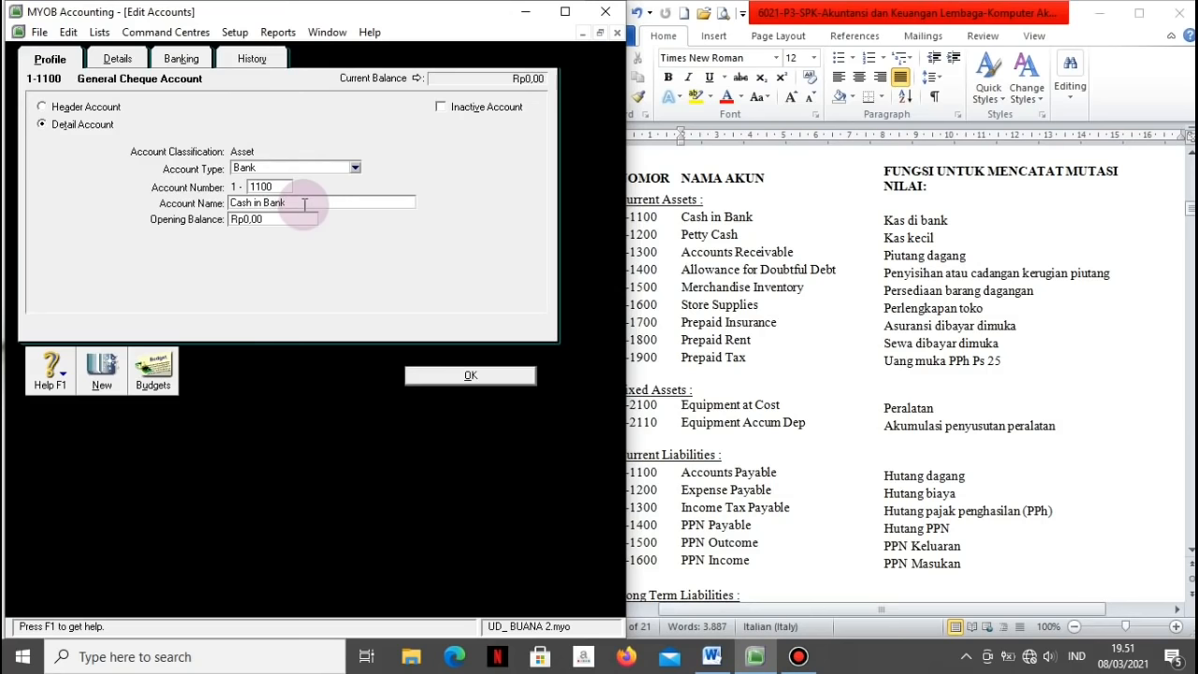
click(417, 375)
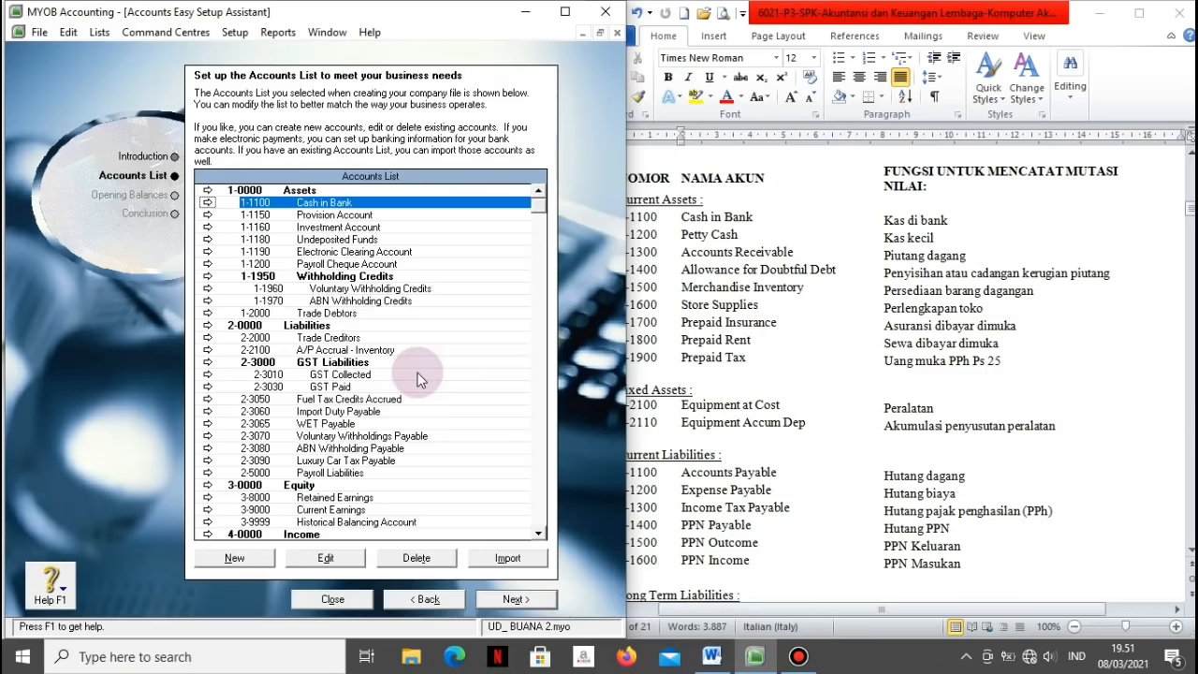
click(308, 242)
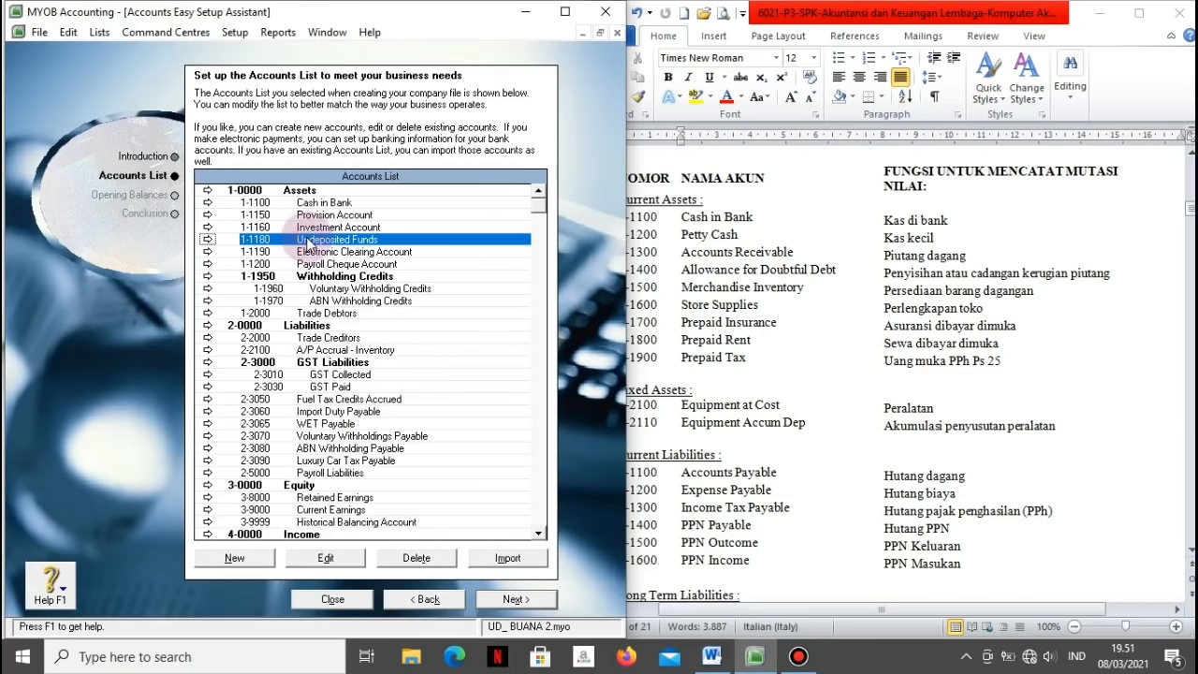
click(206, 241)
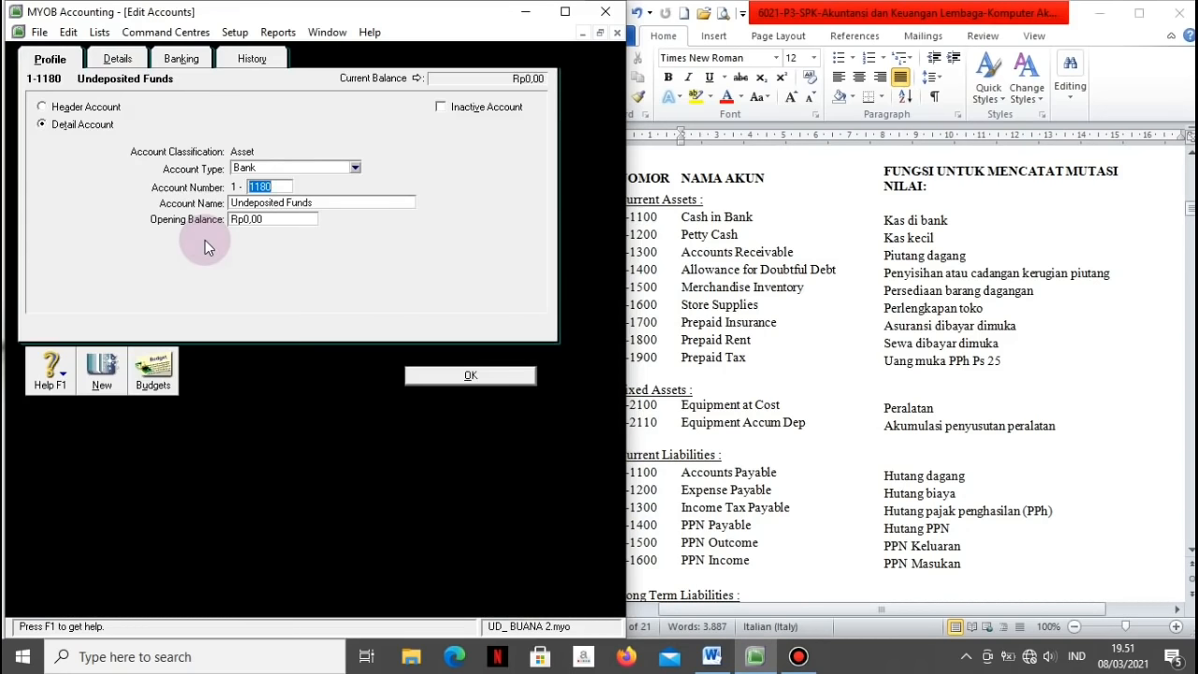
key(Tab)
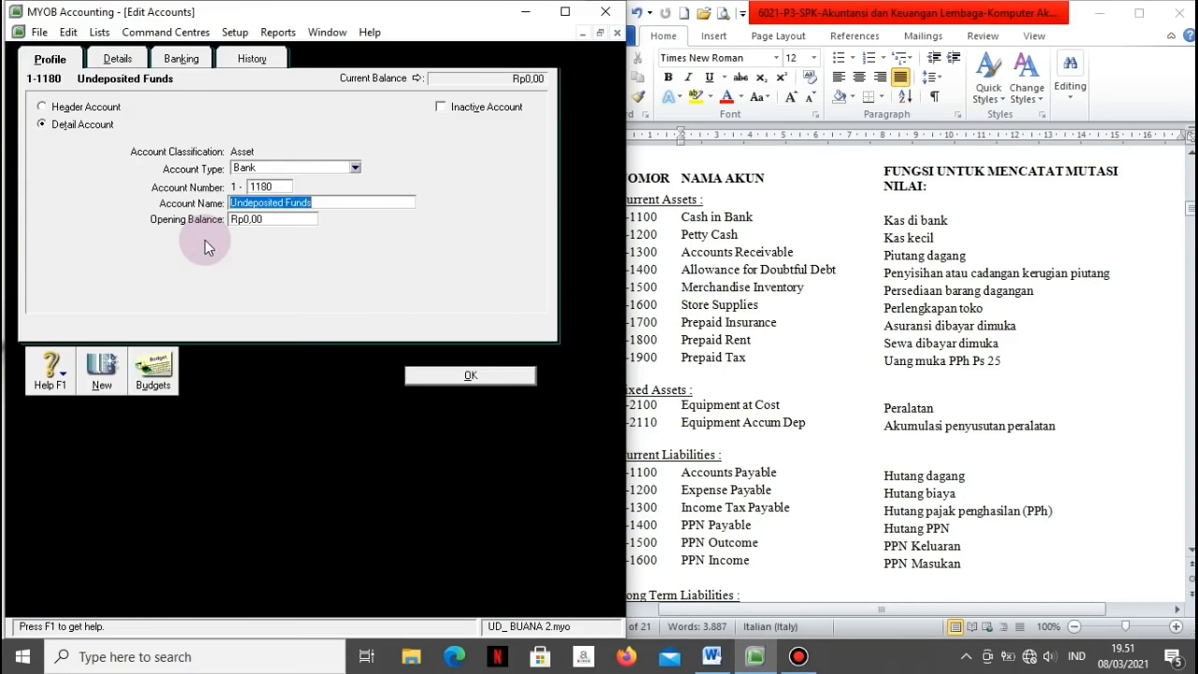
text(Petty )
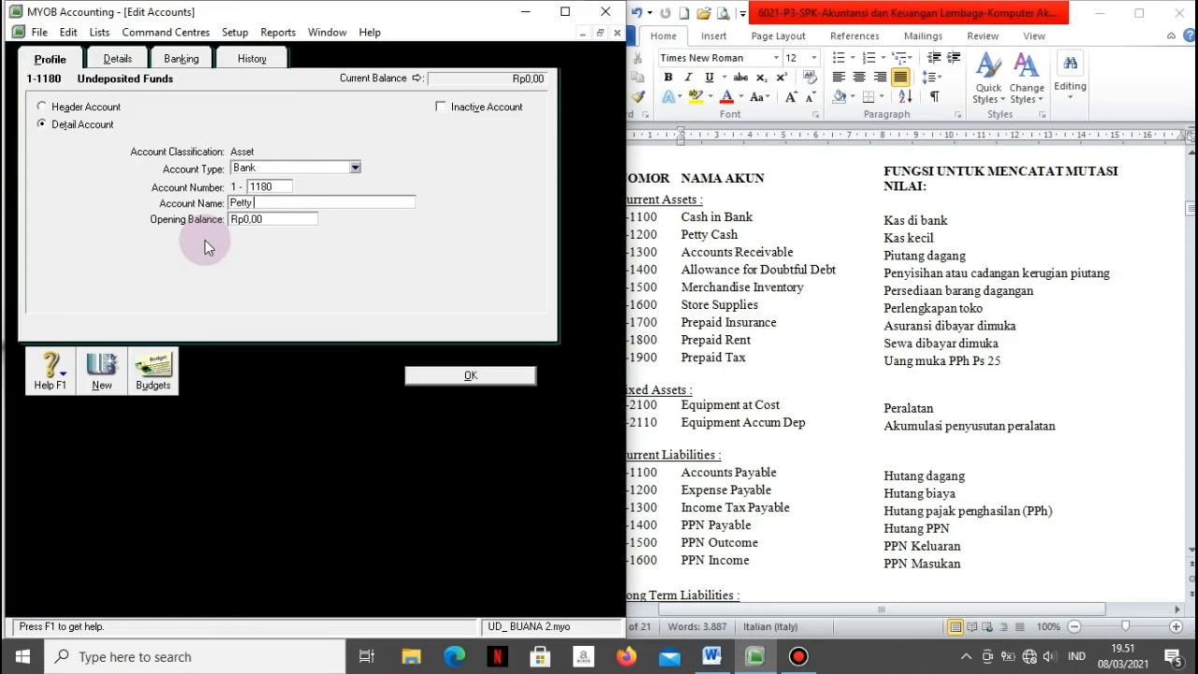
text(Cash)
click(512, 380)
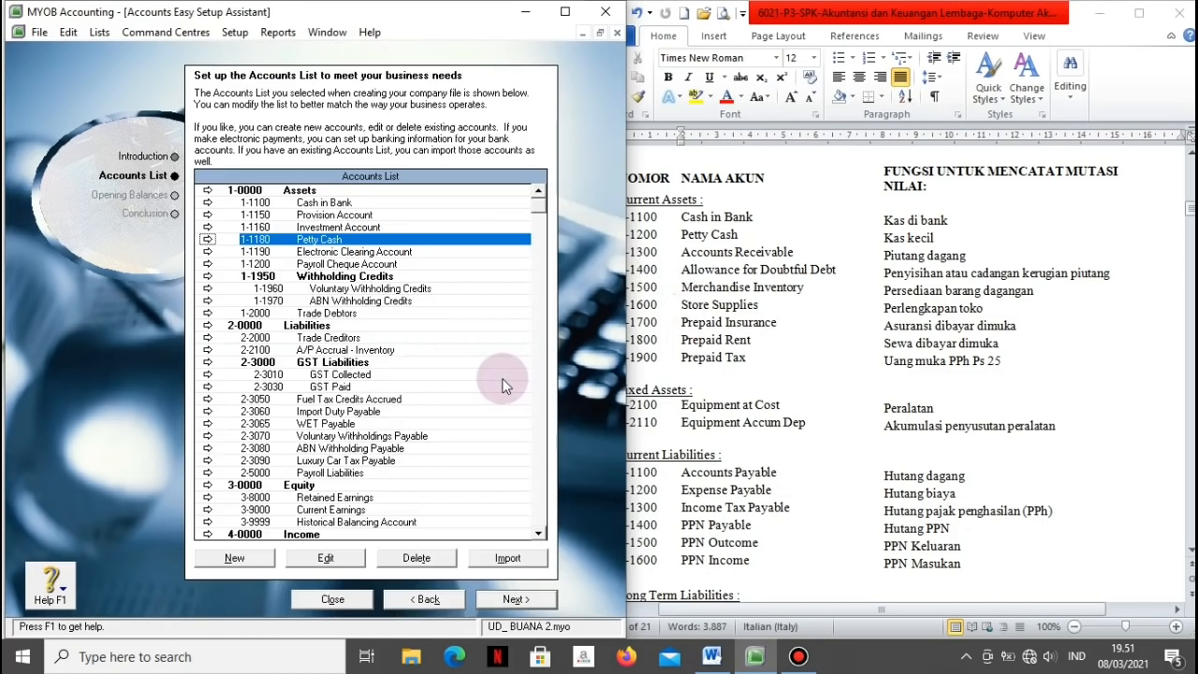
Step: Change Trade Debtors to account 1-1300 named Account Receivable
click(298, 314)
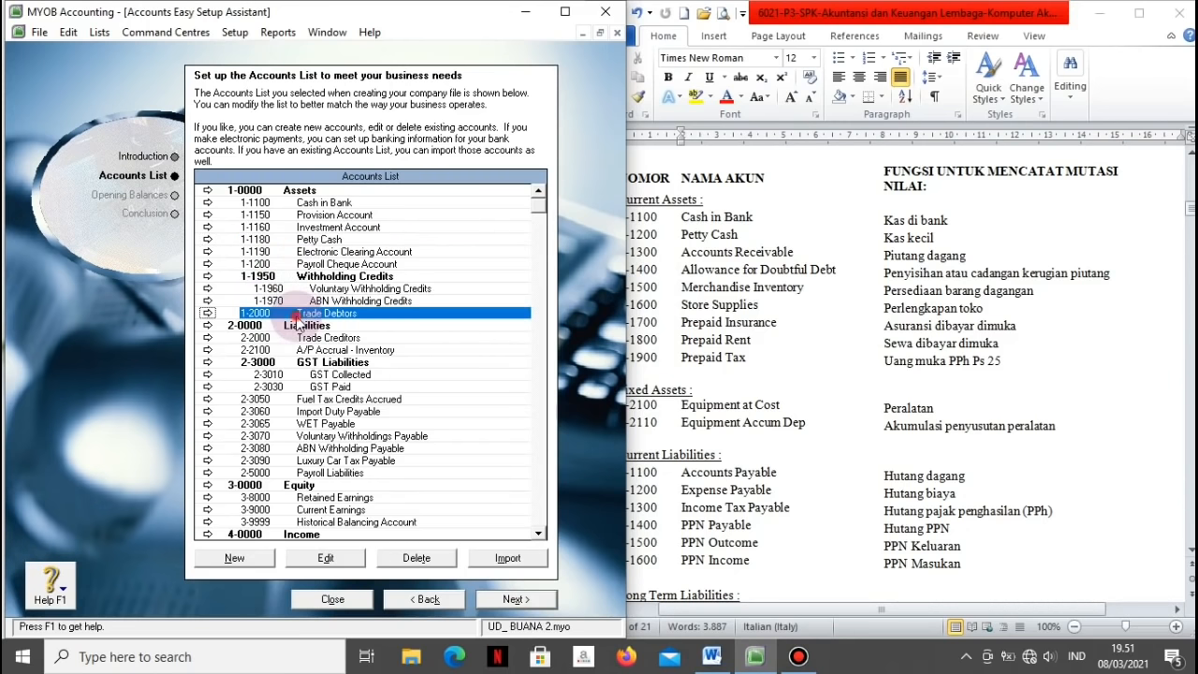
click(208, 316)
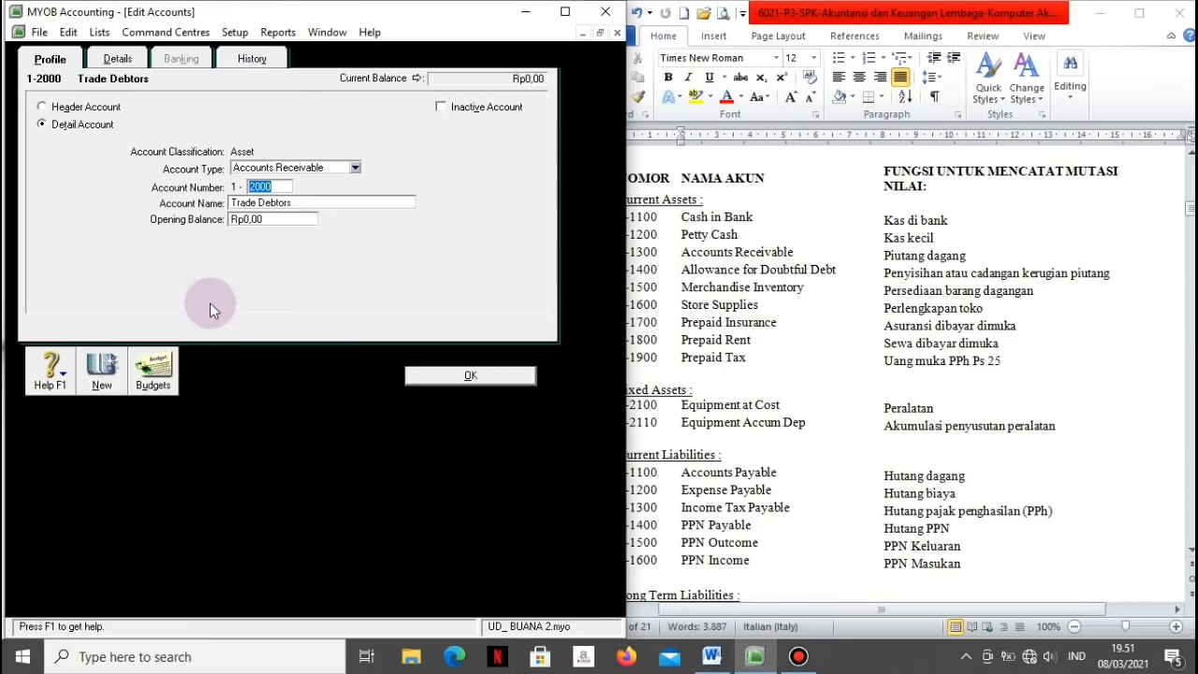
click(295, 201)
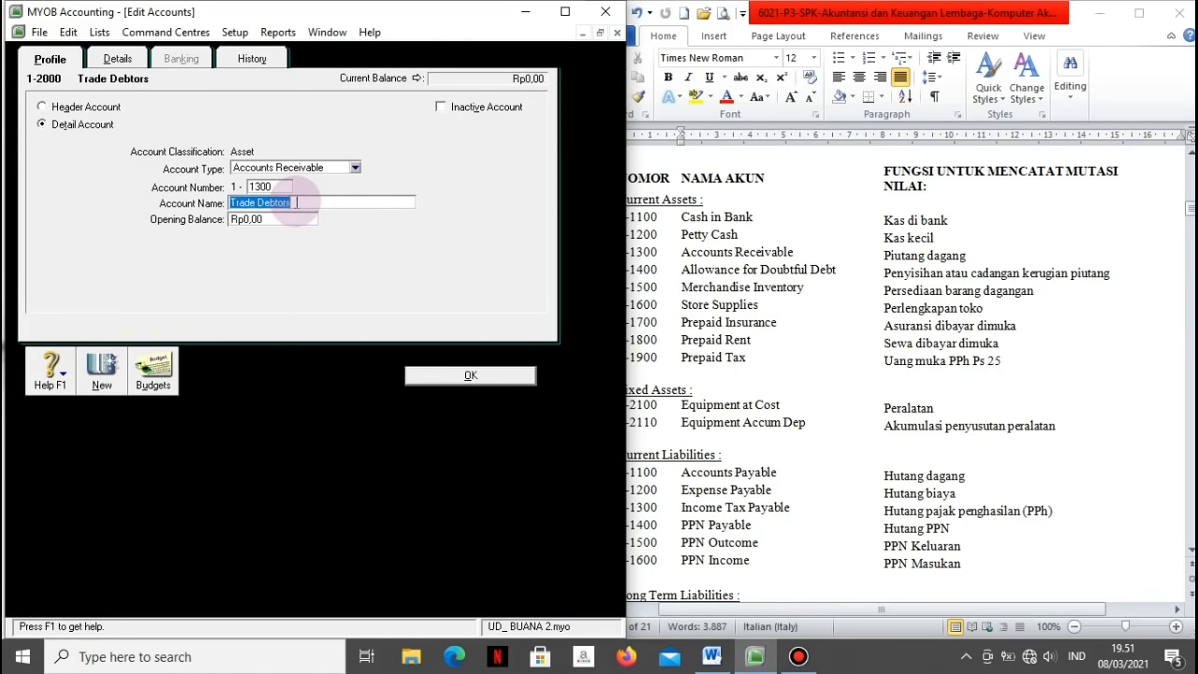
text(Account Receivable)
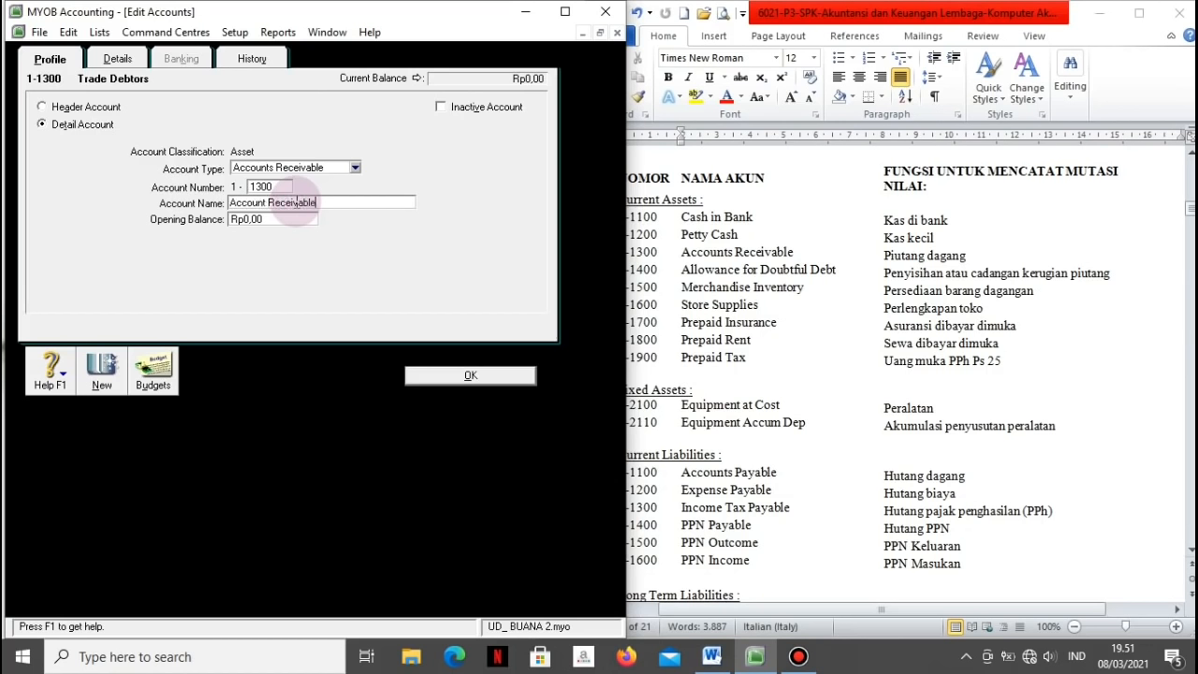
click(427, 375)
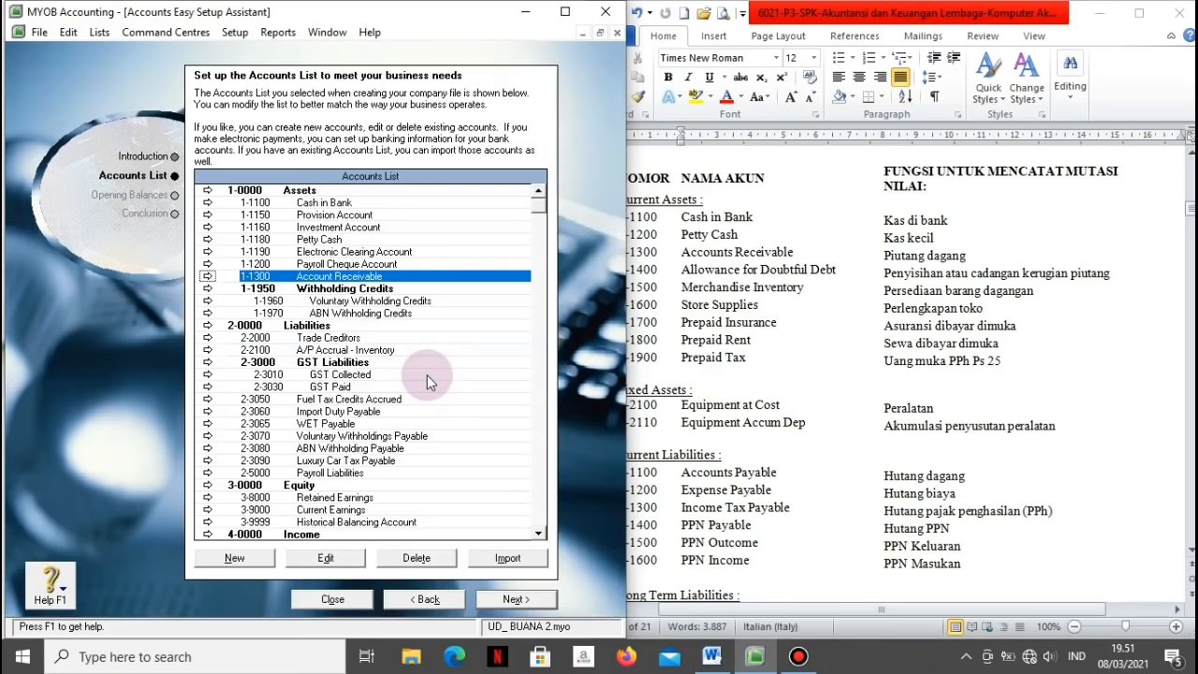
click(323, 339)
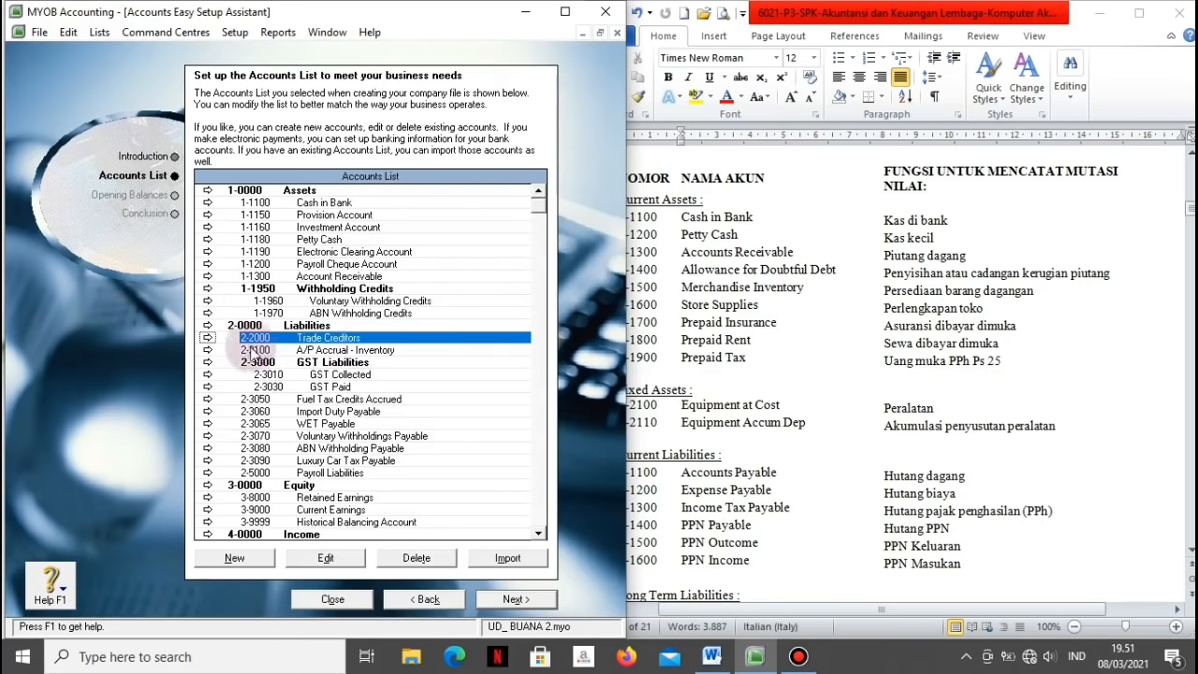
Step: Renumber Trade Creditors to 2-1100 and rename it Account Payable
click(207, 338)
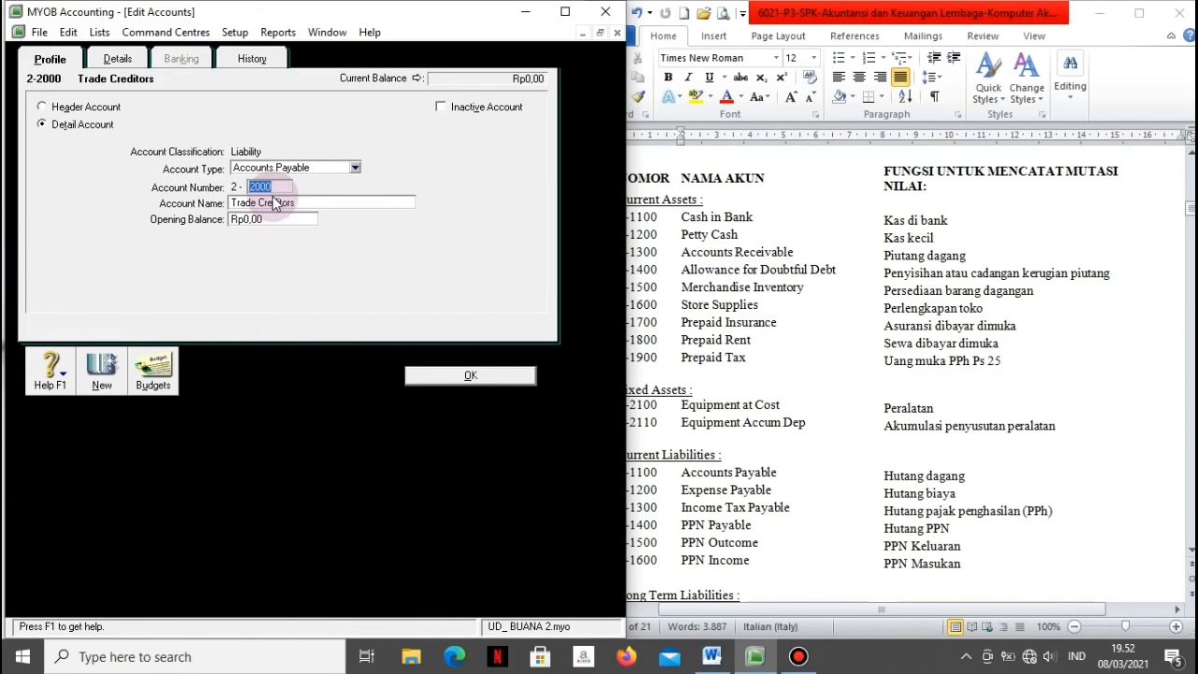
text(1100)
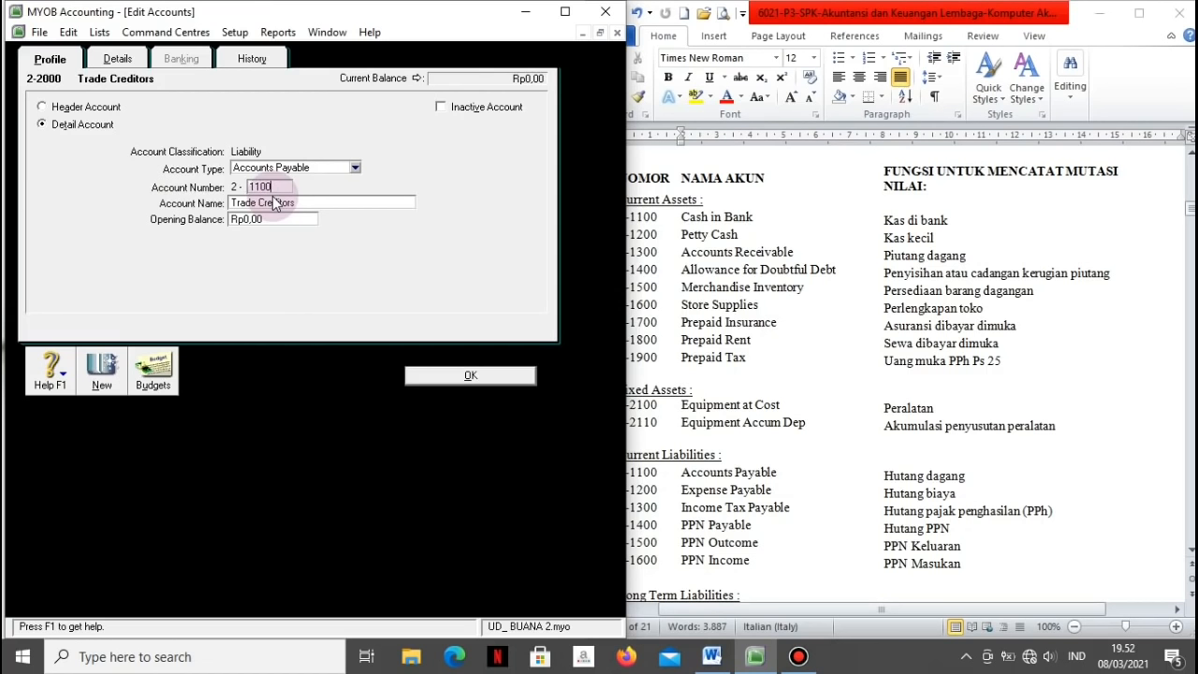
key(Tab)
text(A)
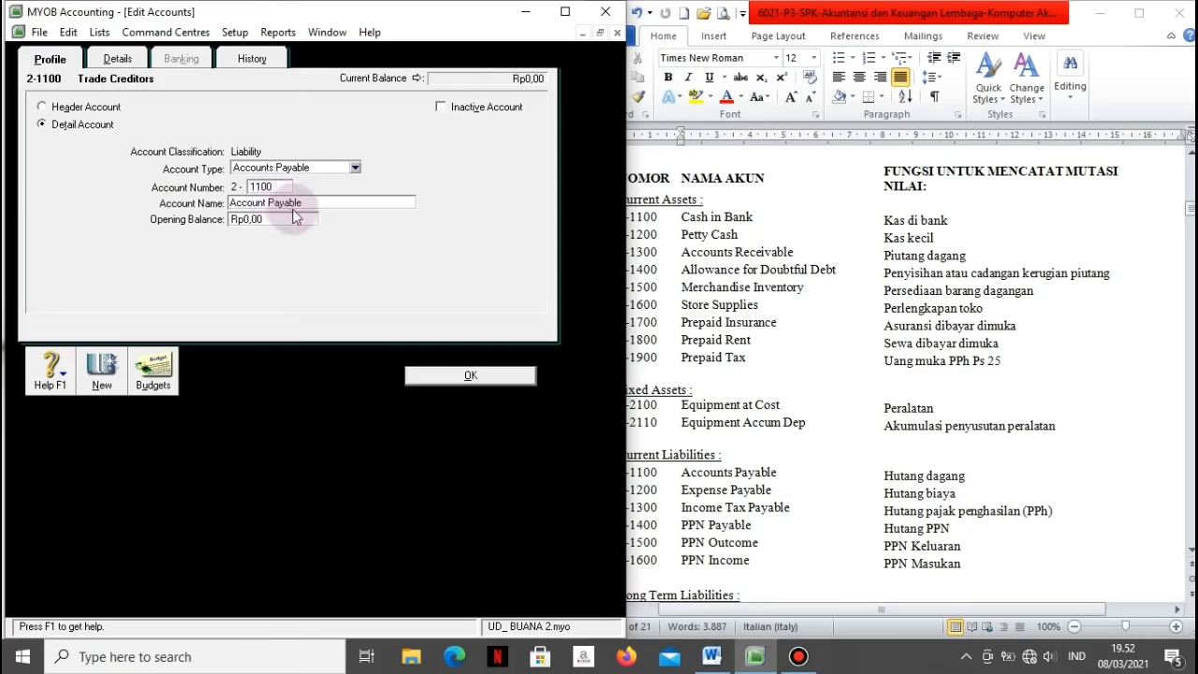
click(444, 375)
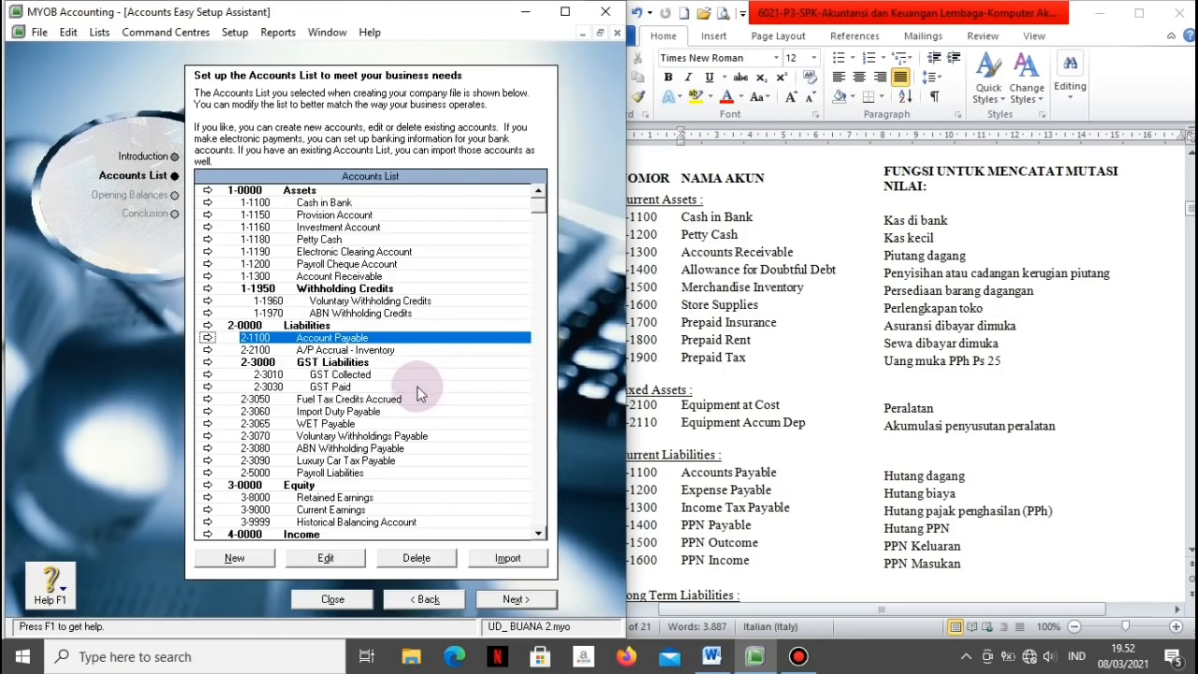
Step: Change GST Collected to account 2-1500 named PPN Outcome
click(335, 376)
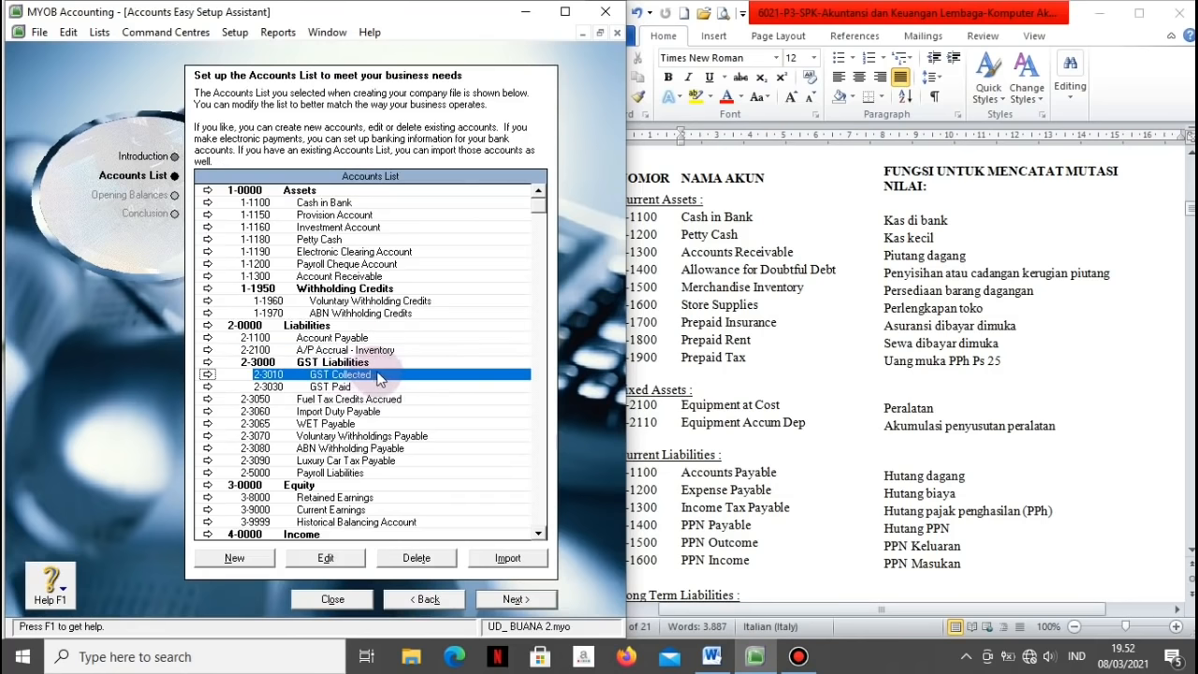
click(208, 374)
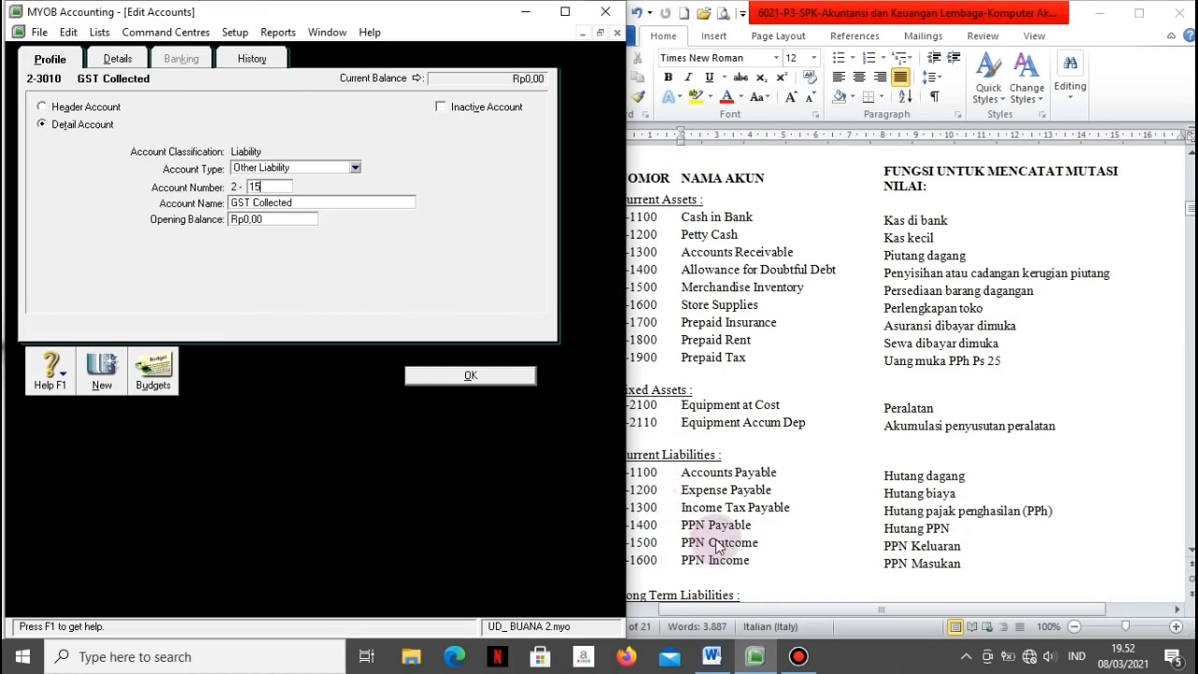
text(1500)
key(Tab)
text(PPN)
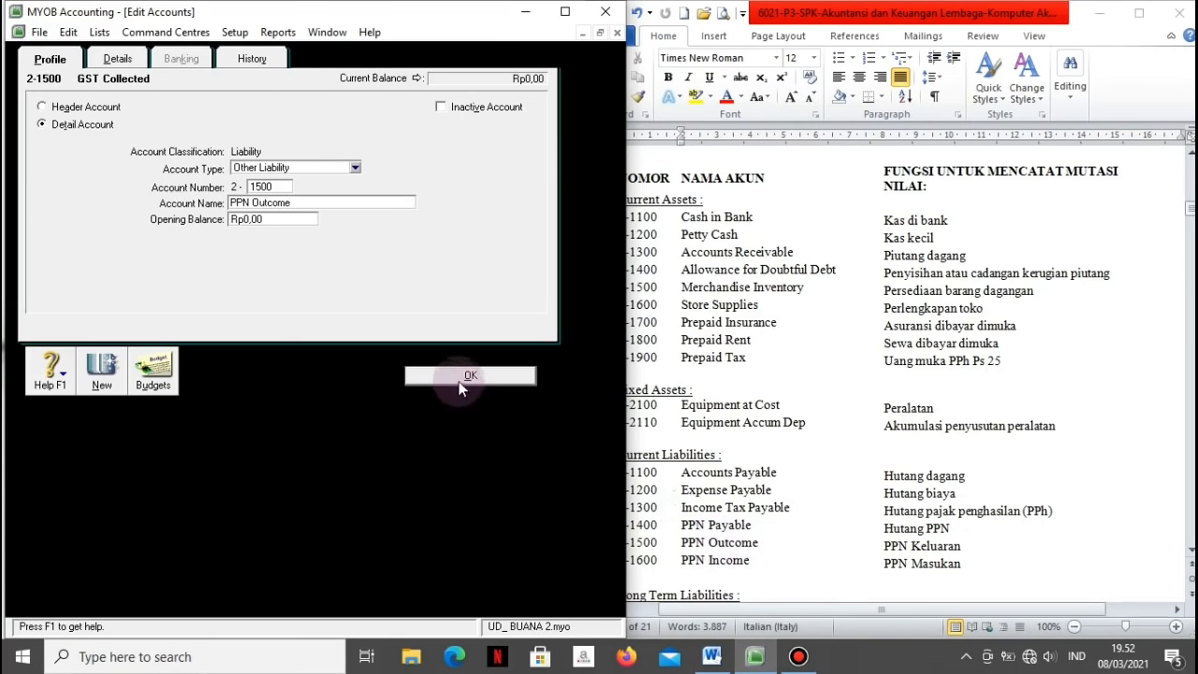
click(459, 377)
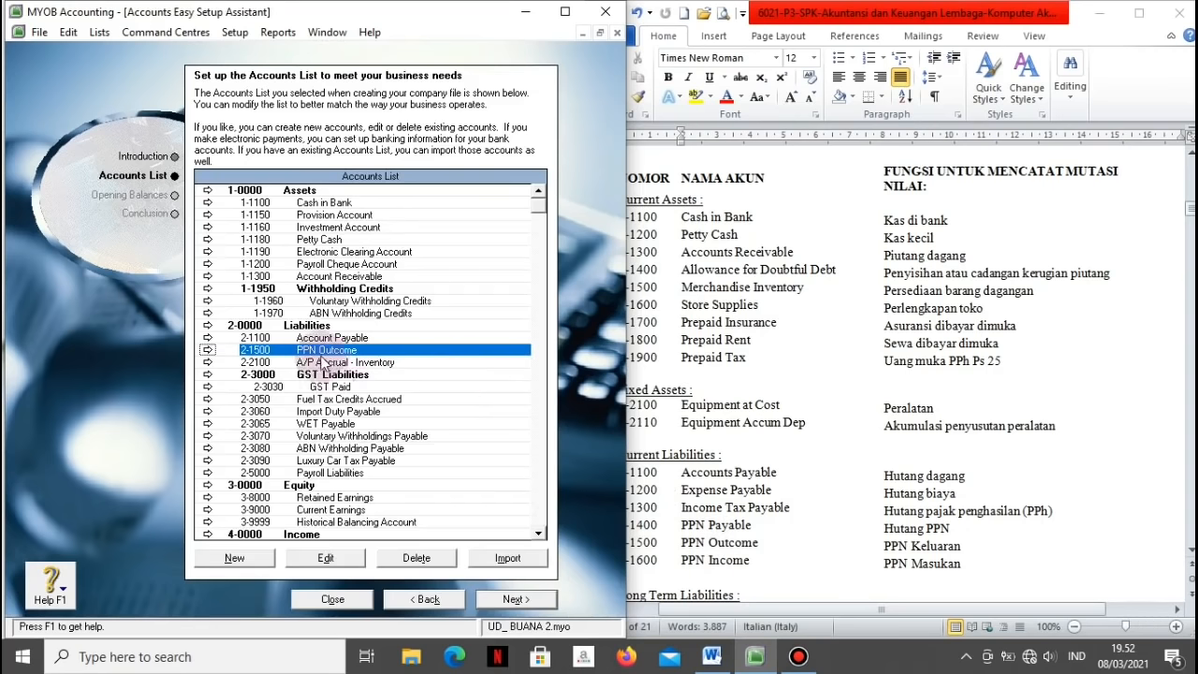
Step: Change GST Paid to account 2-1600 named PPN Income
click(323, 387)
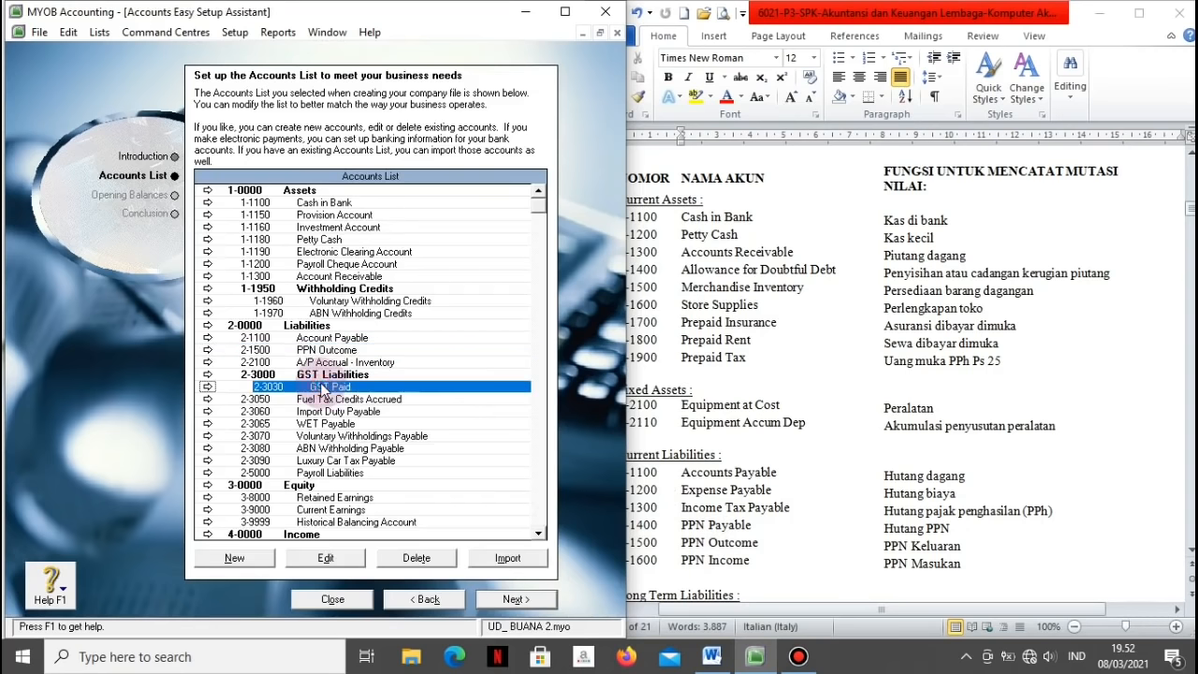
click(207, 388)
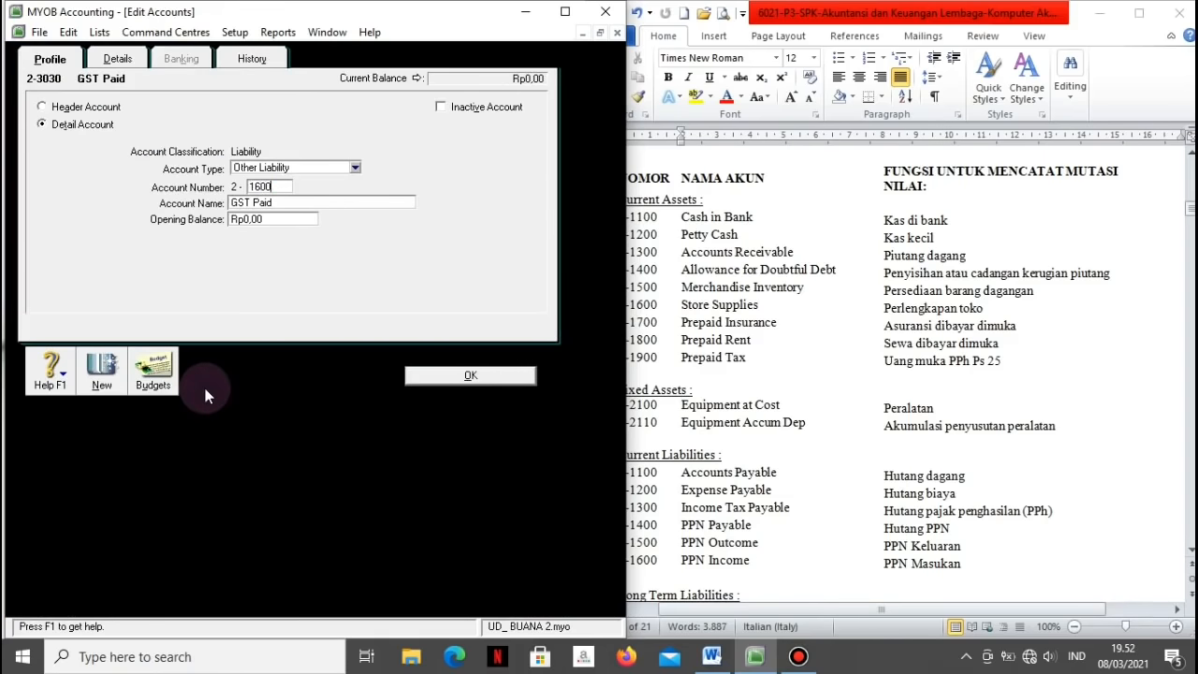
key(Tab)
text(PPN Income)
click(419, 382)
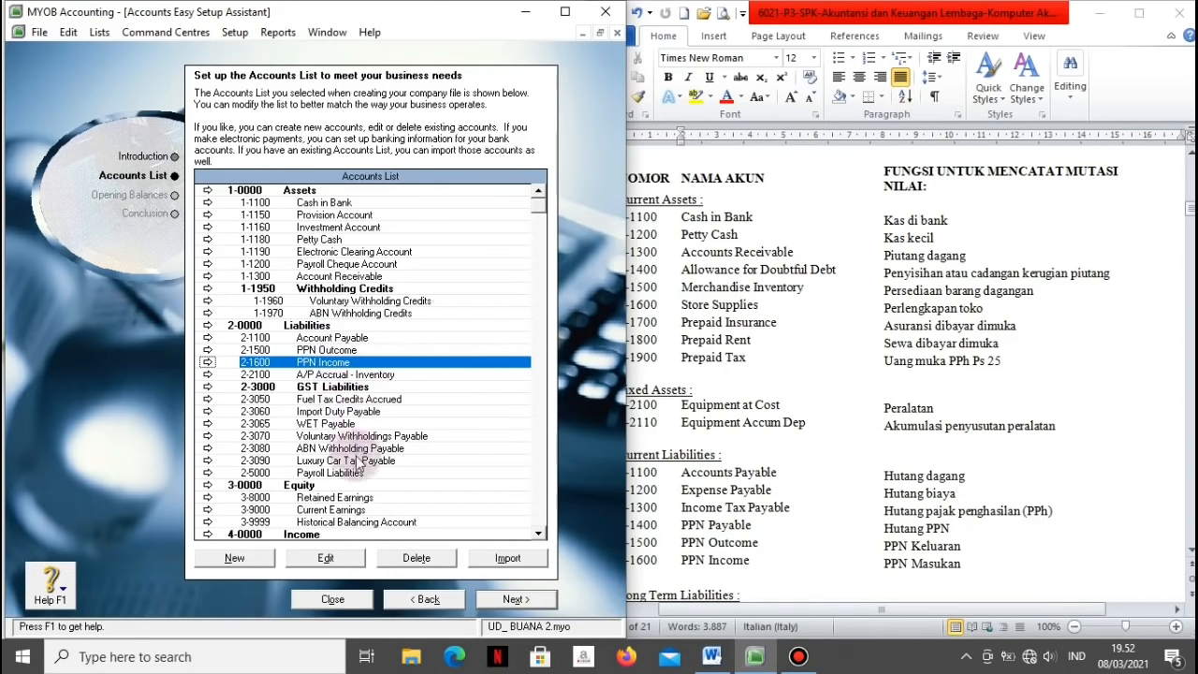
Step: Turn Historical Balancing Account into 3-1300 Income Summary, checking the reference list's equity accounts
click(274, 522)
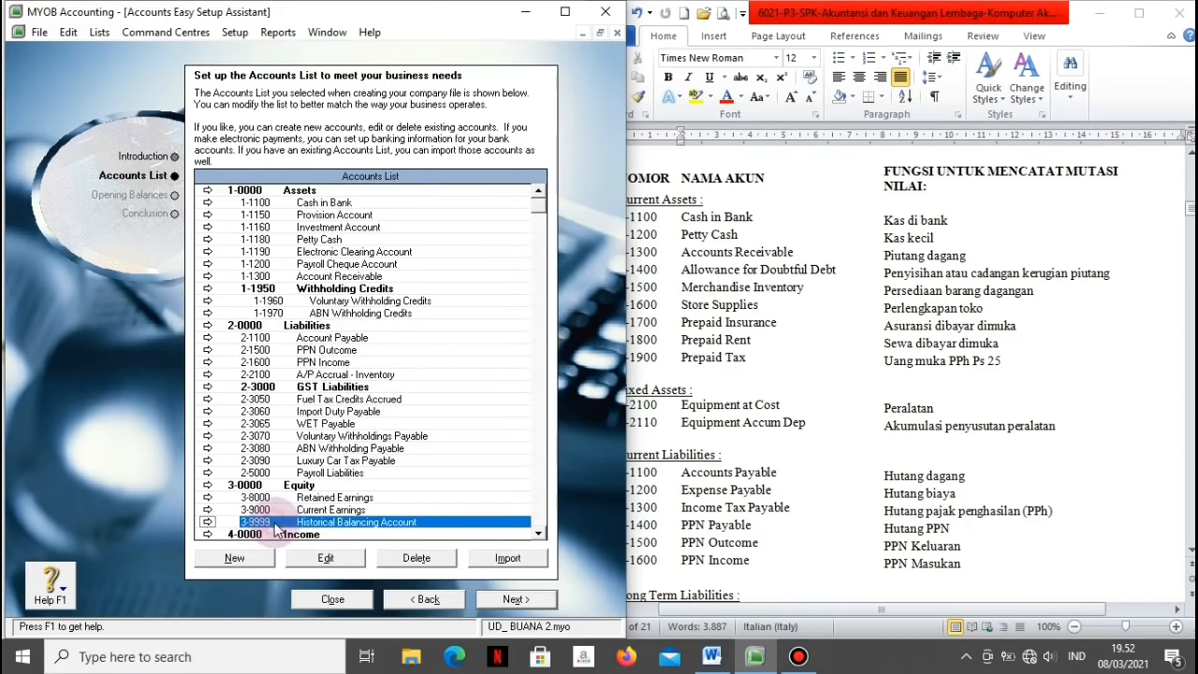
click(208, 522)
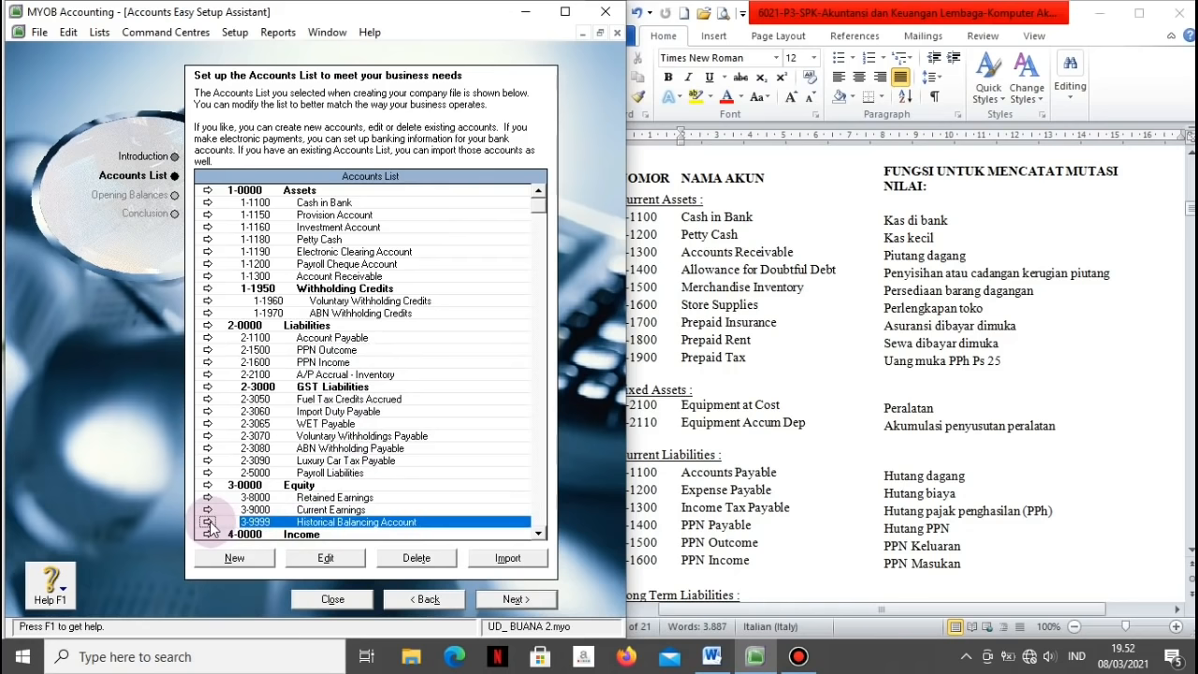
click(844, 528)
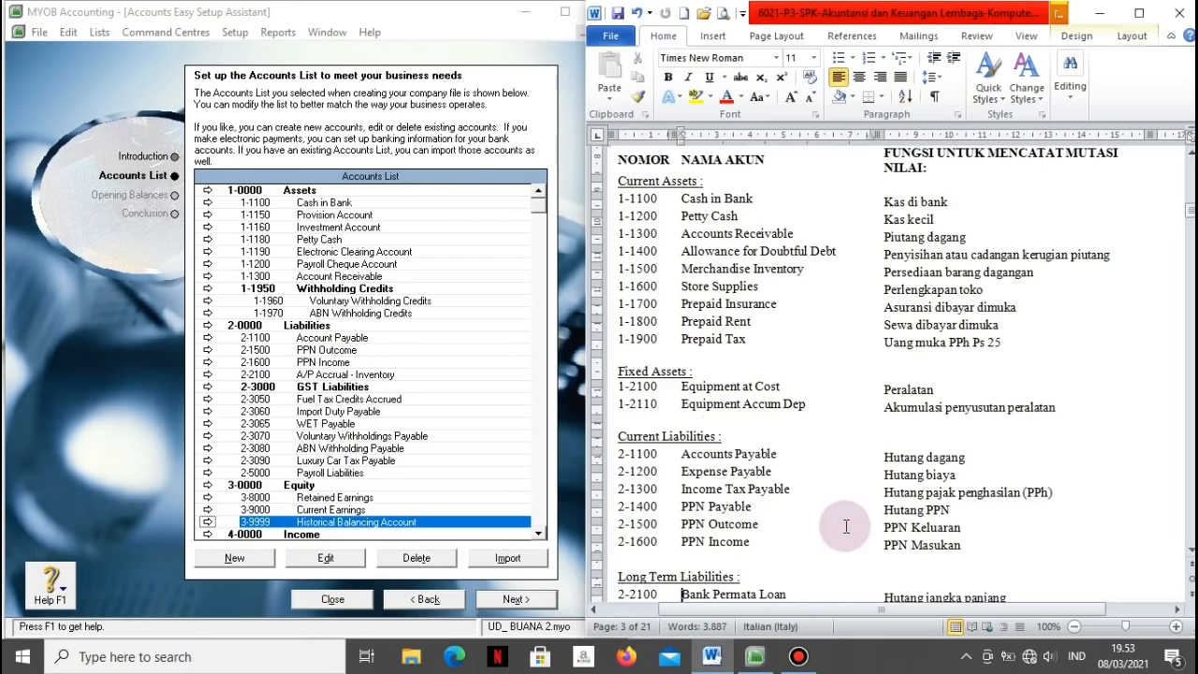
key(Page_Down)
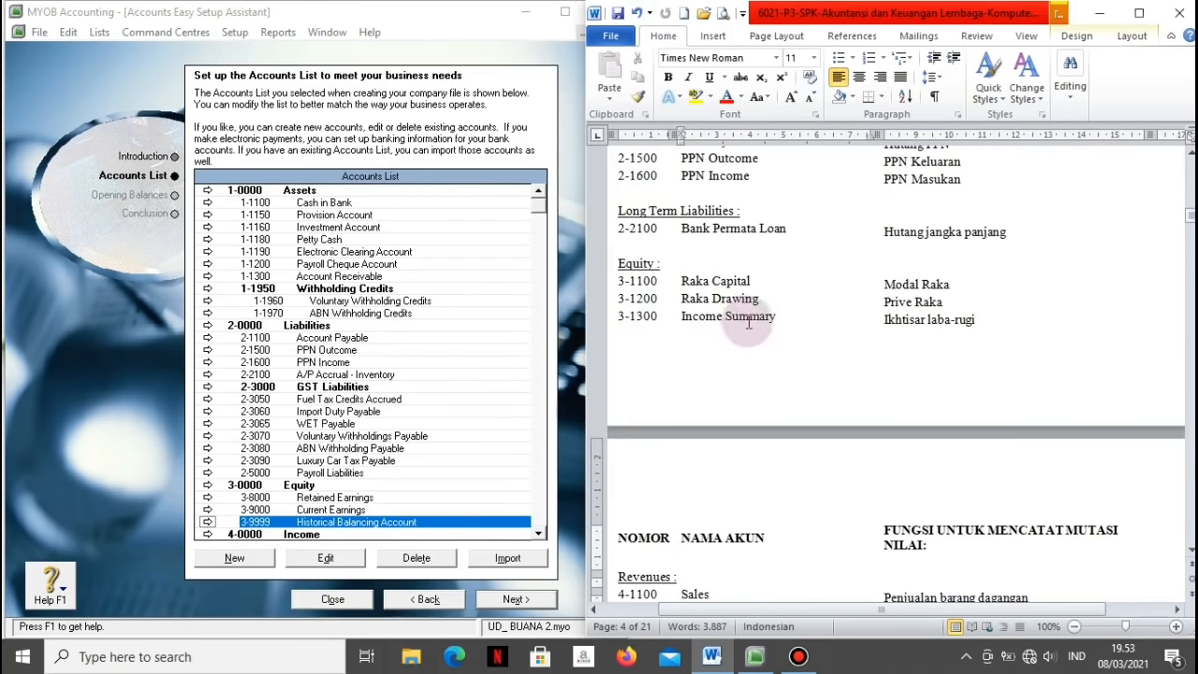
click(207, 524)
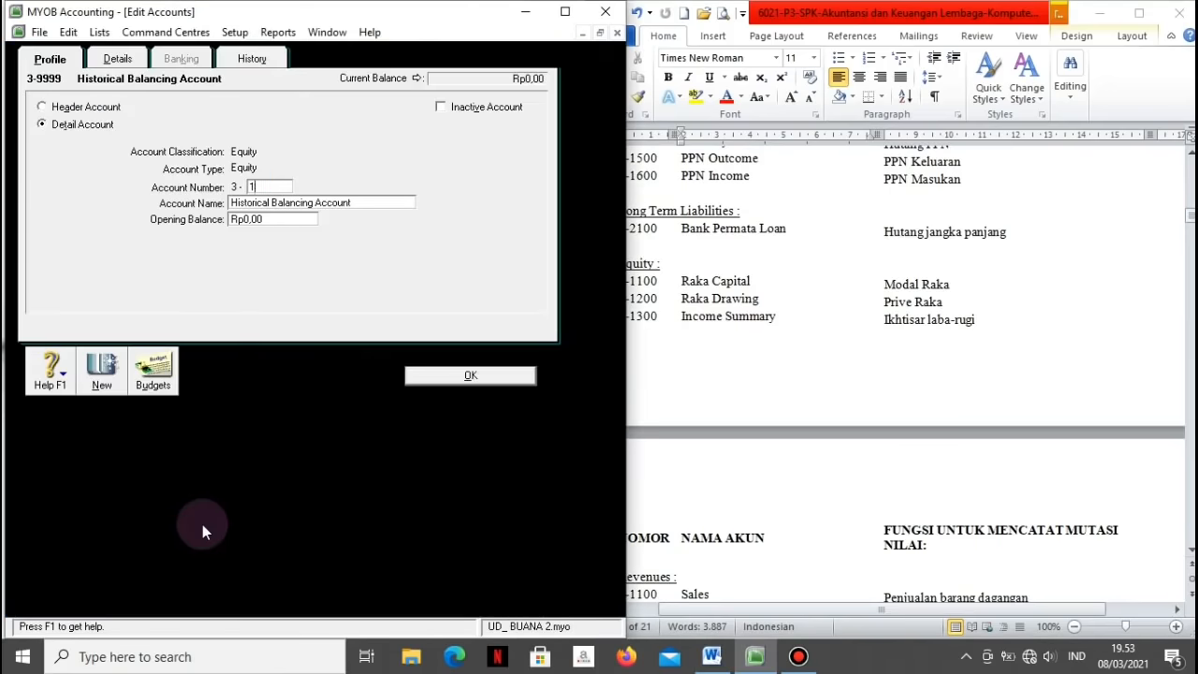
key(Tab)
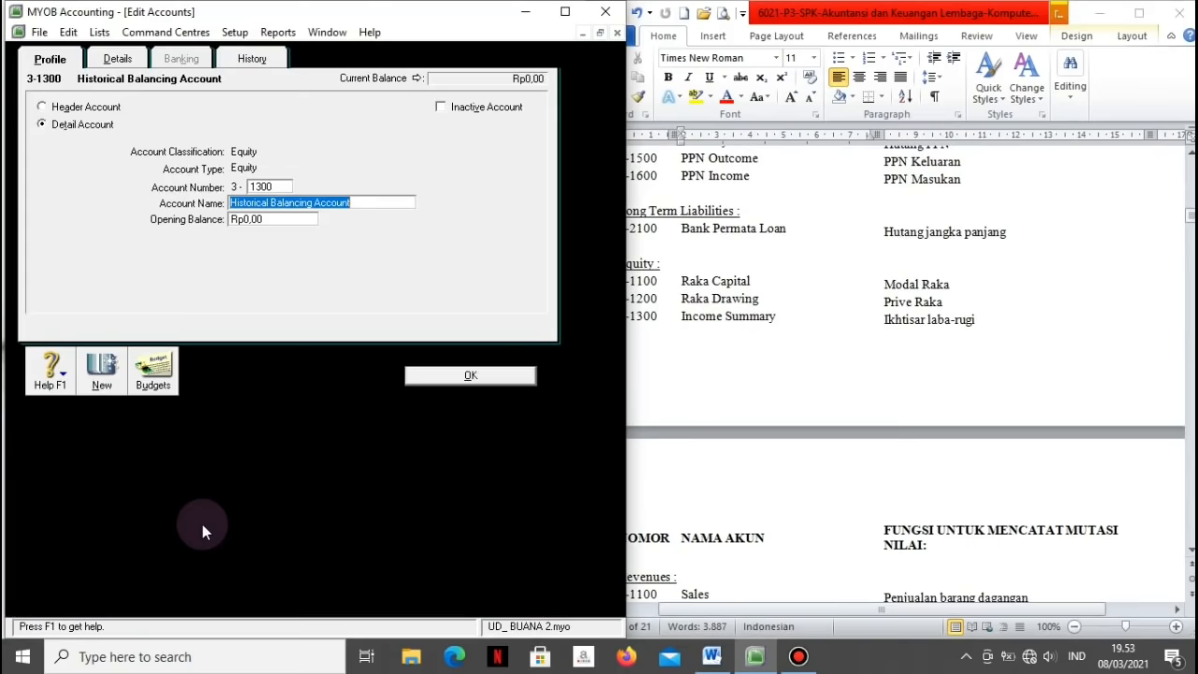
text(Income Summary)
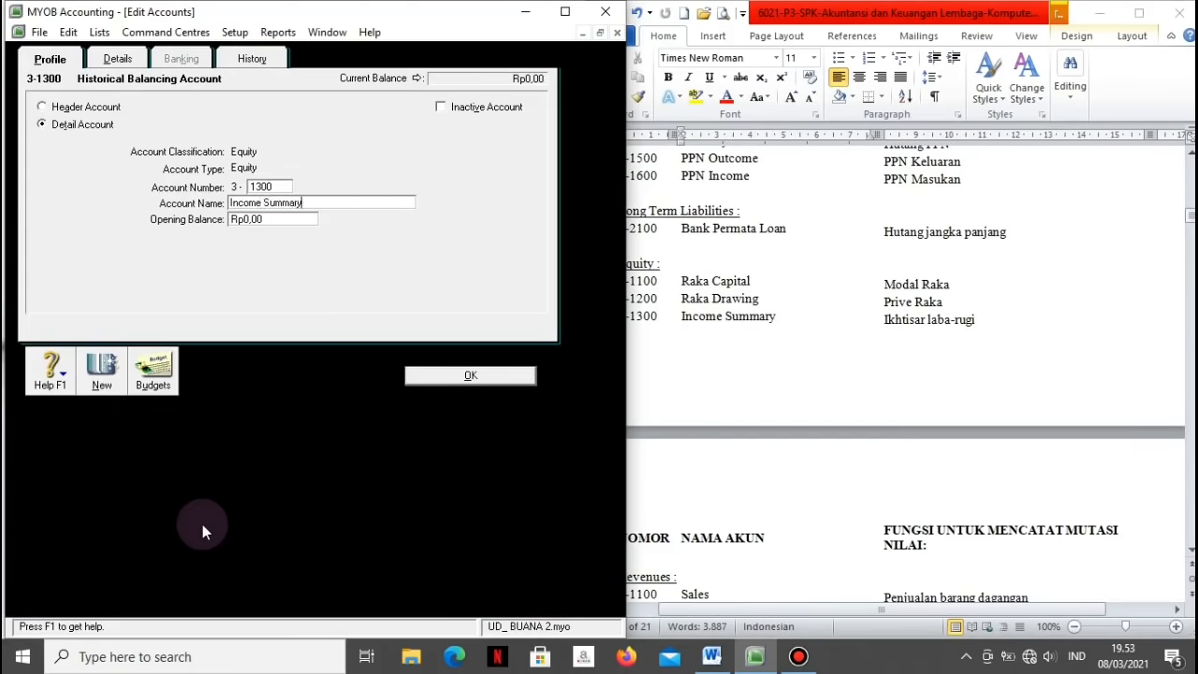
click(424, 374)
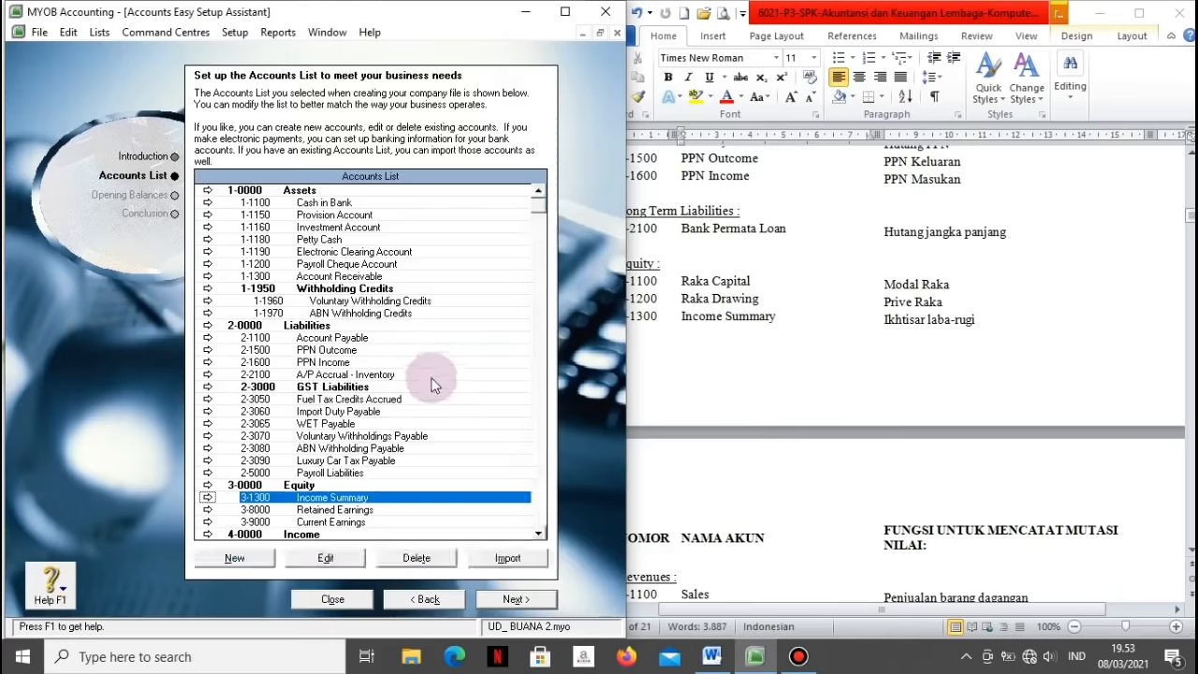
Step: Renumber Wages & Salaries from 6-5100 to 6-1700 per the reference operating expenses
click(539, 533)
click(539, 534)
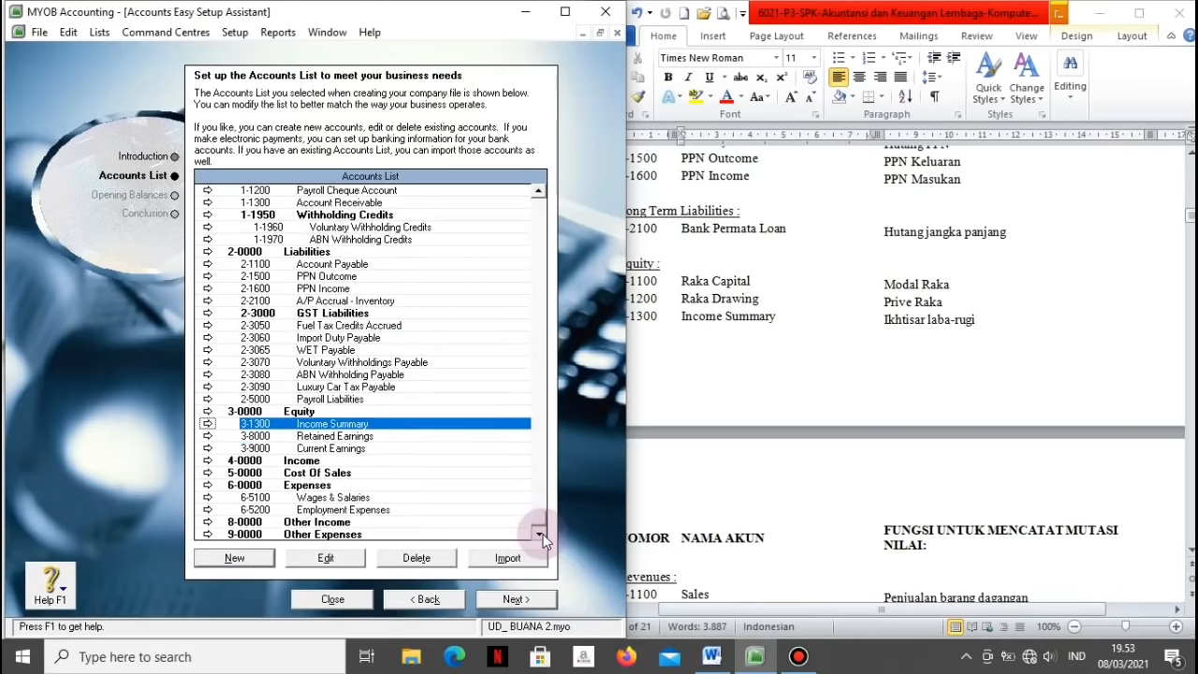
click(329, 497)
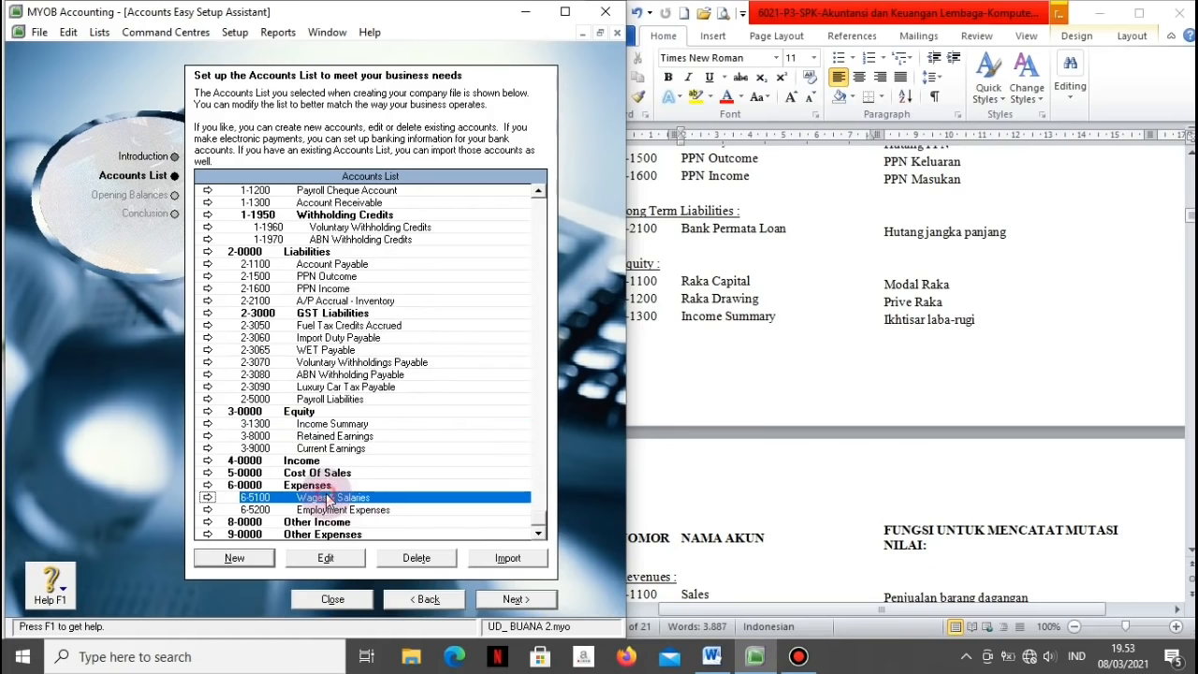
click(791, 561)
scroll(791, 561, down, 5)
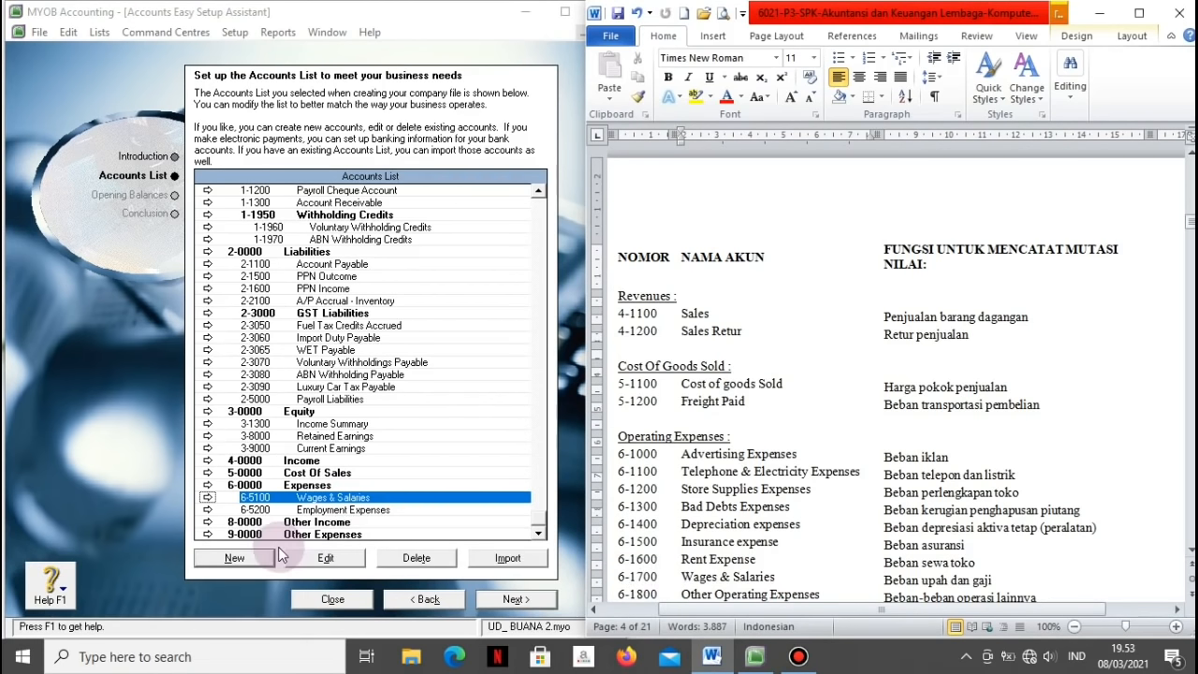
click(206, 497)
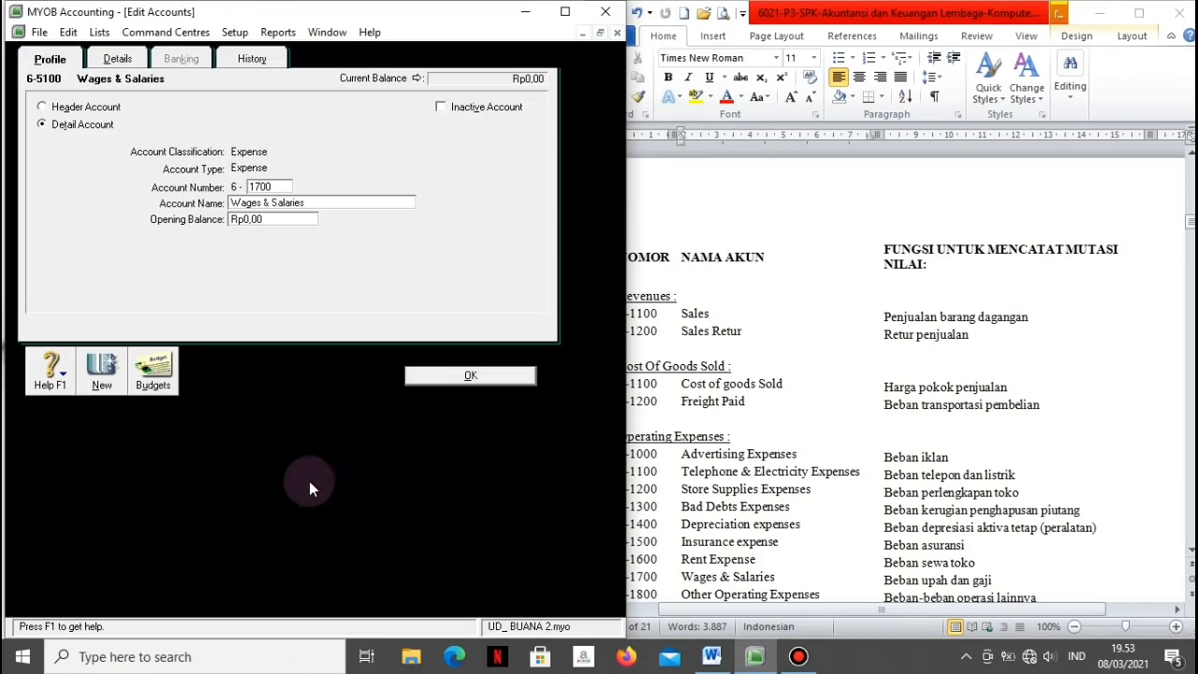
click(418, 375)
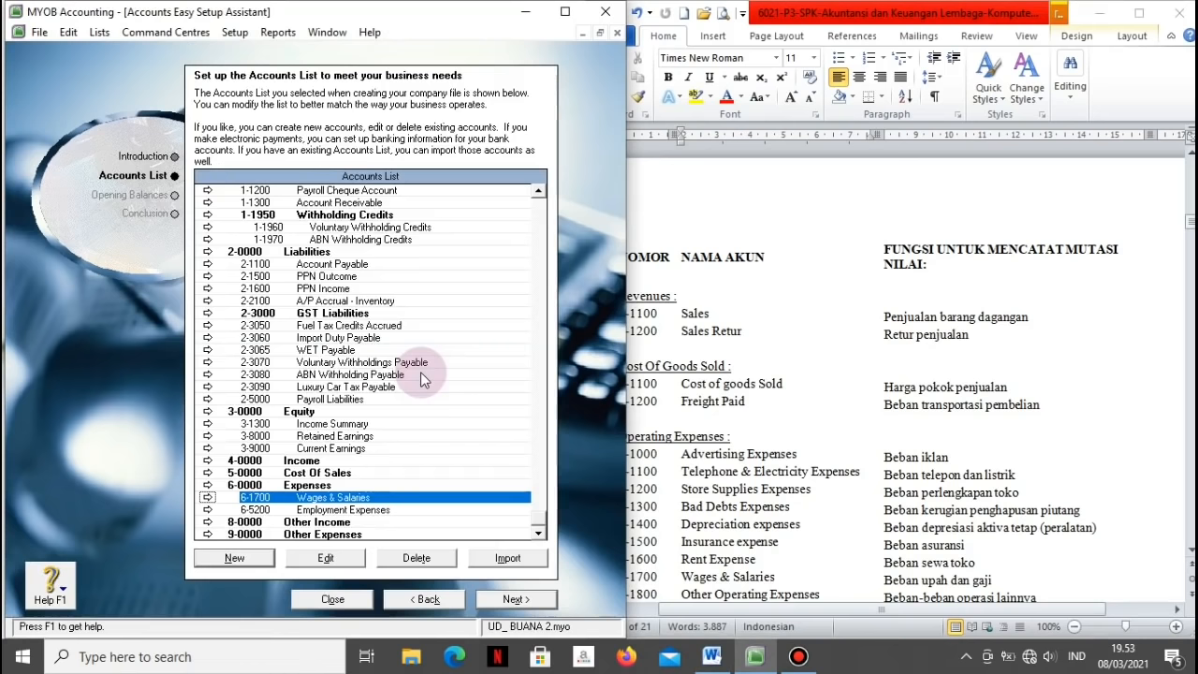
key(Up)
key(Up)
key(Up)
key(Up)
key(Up)
key(Up)
key(Up)
key(Up)
key(Up)
key(Up)
key(Up)
key(Up)
key(Up)
key(Up)
key(Up)
key(Up)
key(Up)
key(Up)
key(Up)
key(Up)
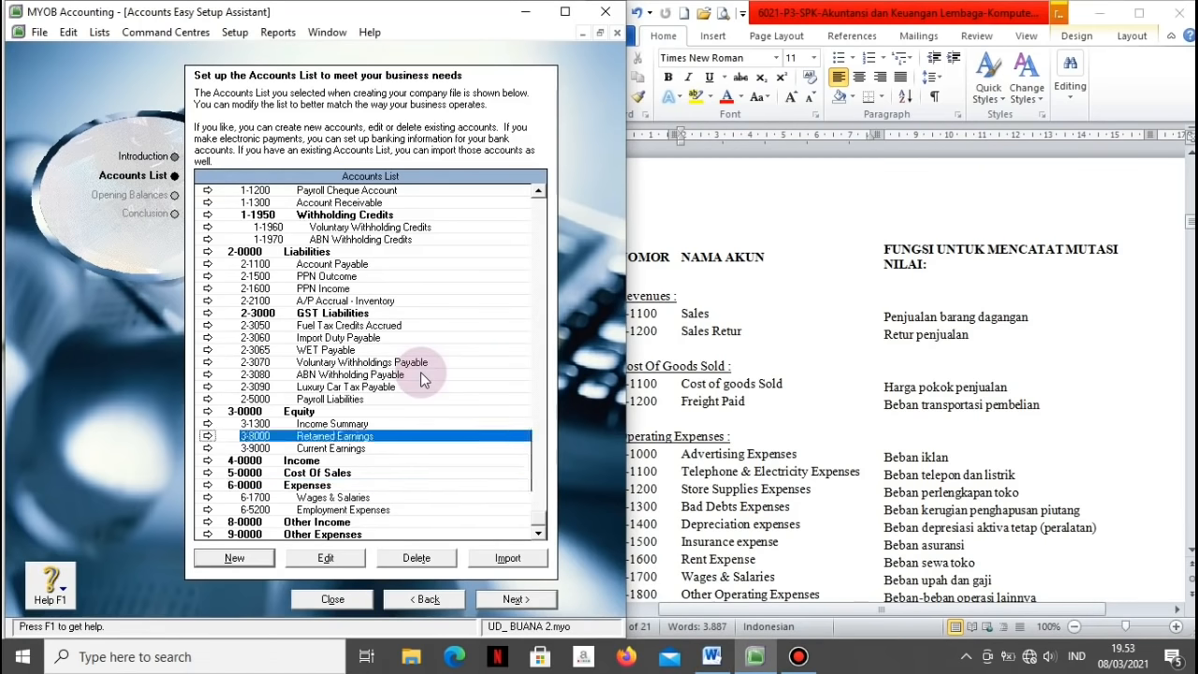
Step: Delete the unneeded Provision Account and Investment Account
click(433, 558)
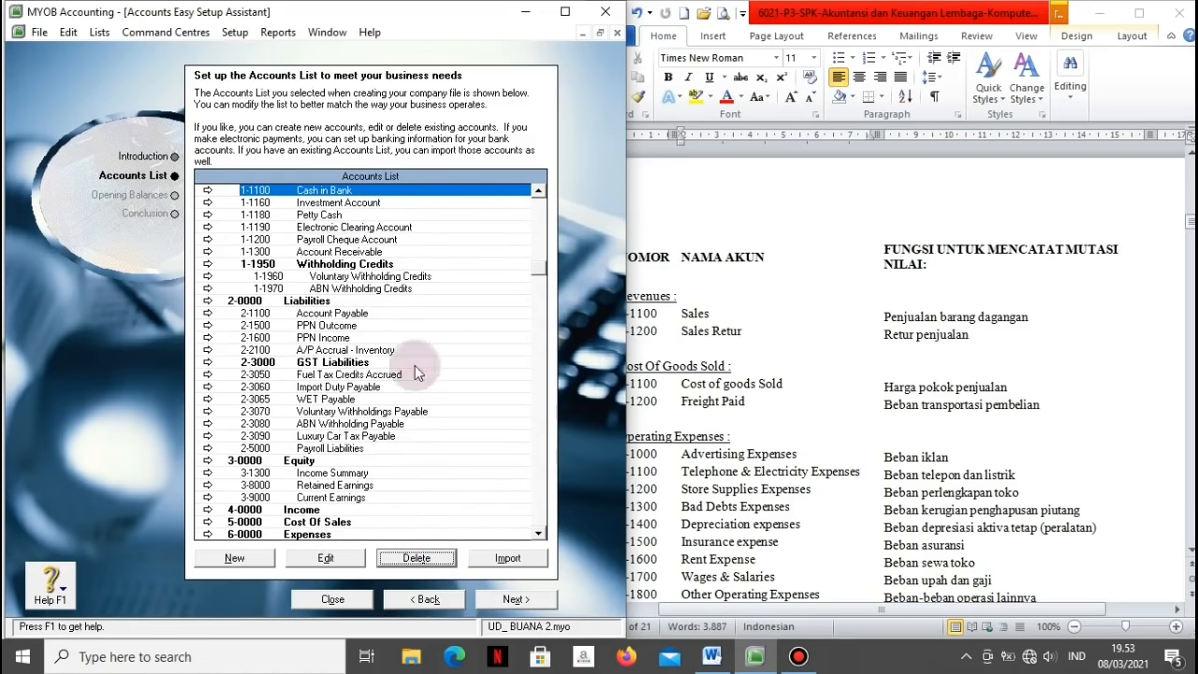
click(335, 205)
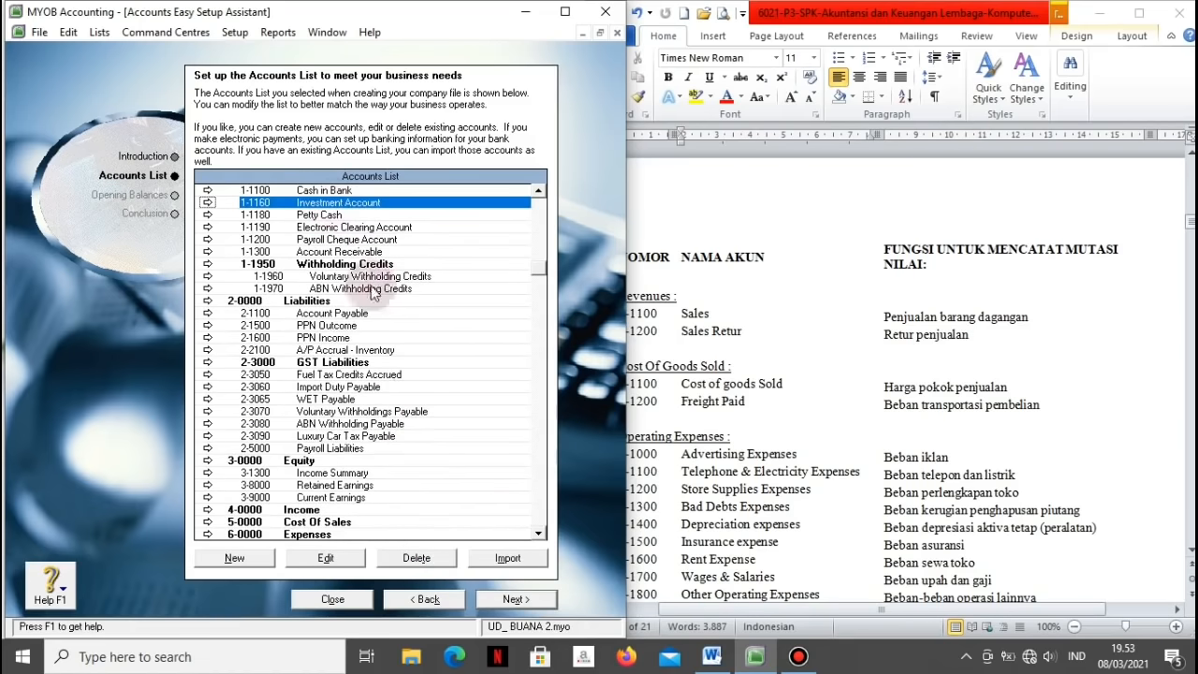
click(423, 558)
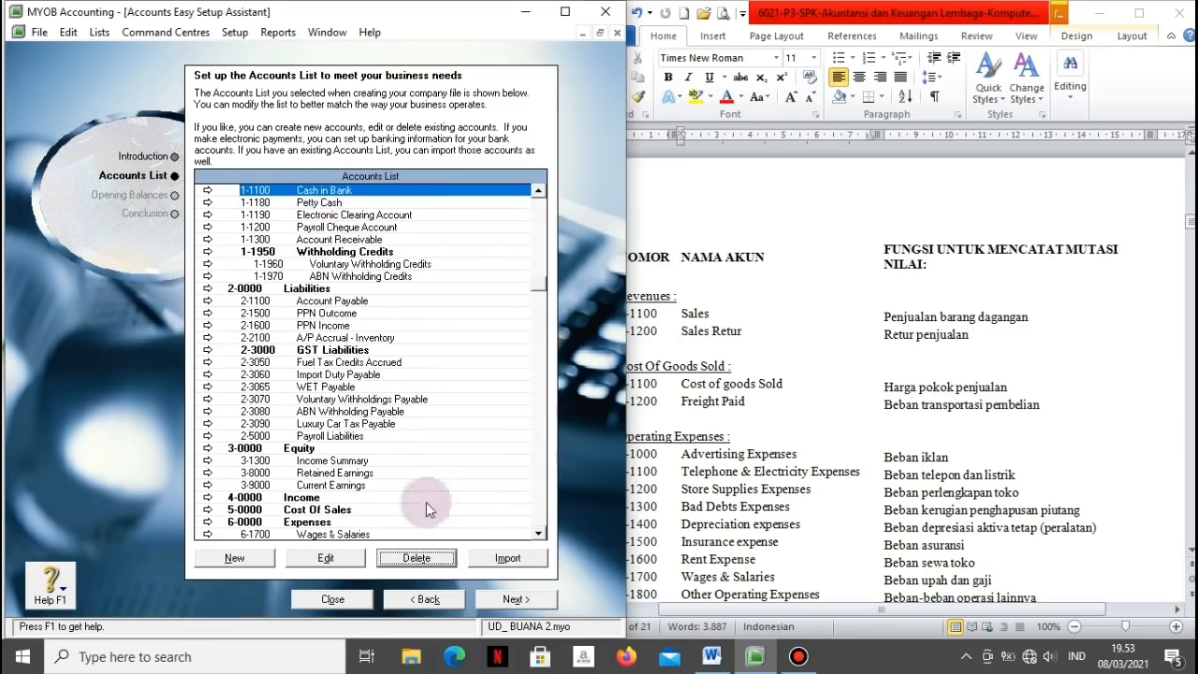
Step: Attempt to delete the linked 1-1200 Payroll Cheque Account, then view its record details
click(353, 228)
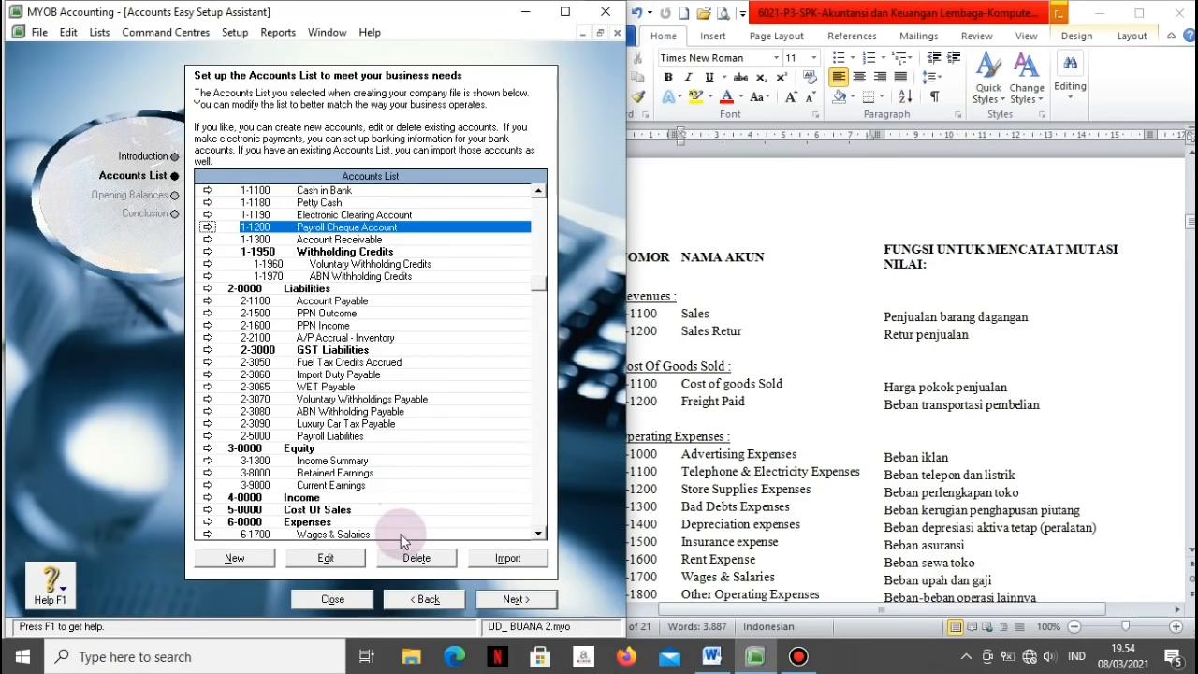
click(411, 558)
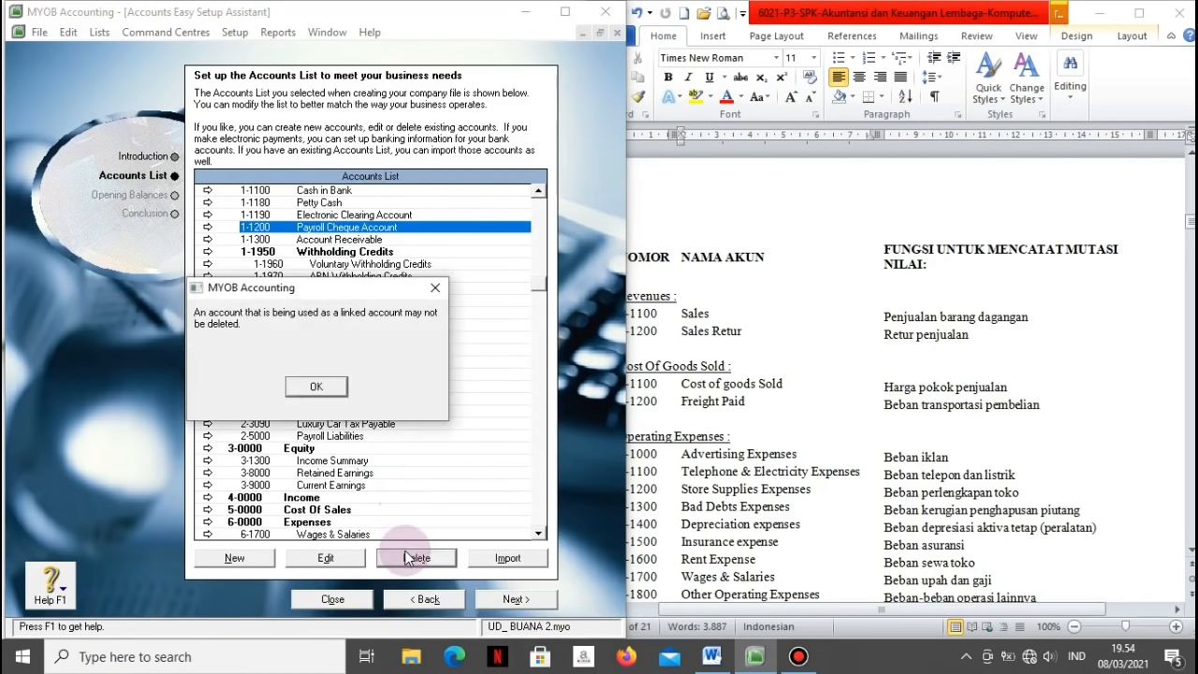
click(315, 388)
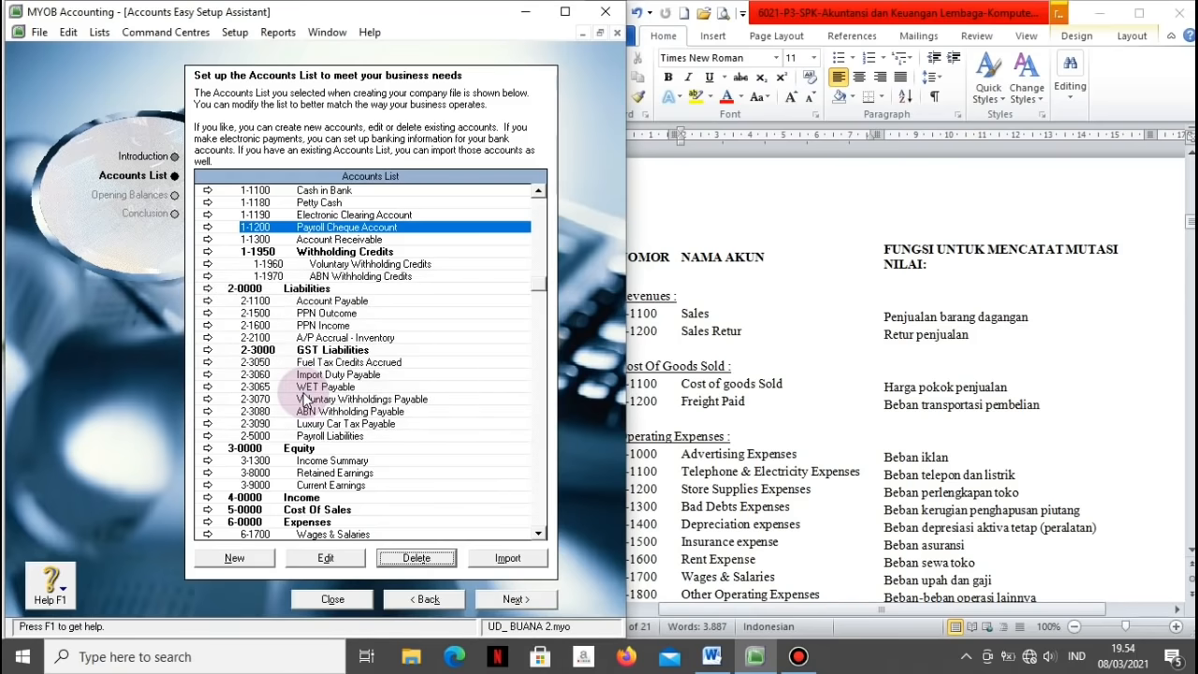
click(207, 230)
click(117, 58)
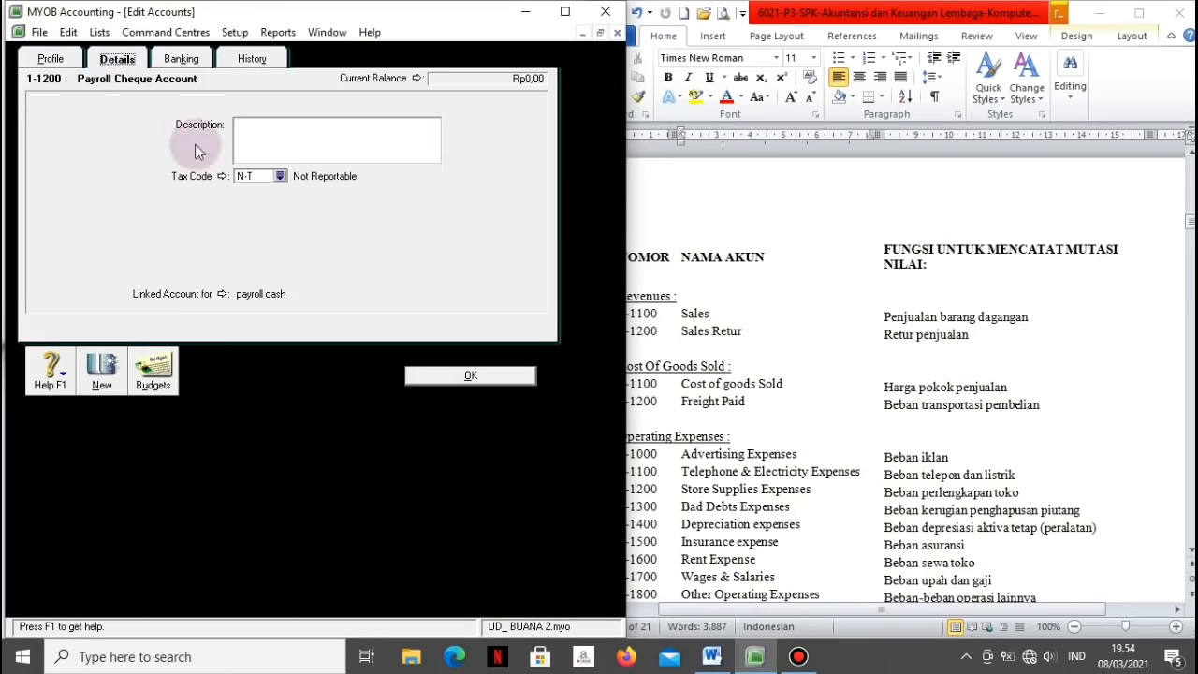
Step: Set payroll Cash Payments to 1-1180 Petty Cash and Employer Expense to 6-1700 Wages & Salaries
click(222, 294)
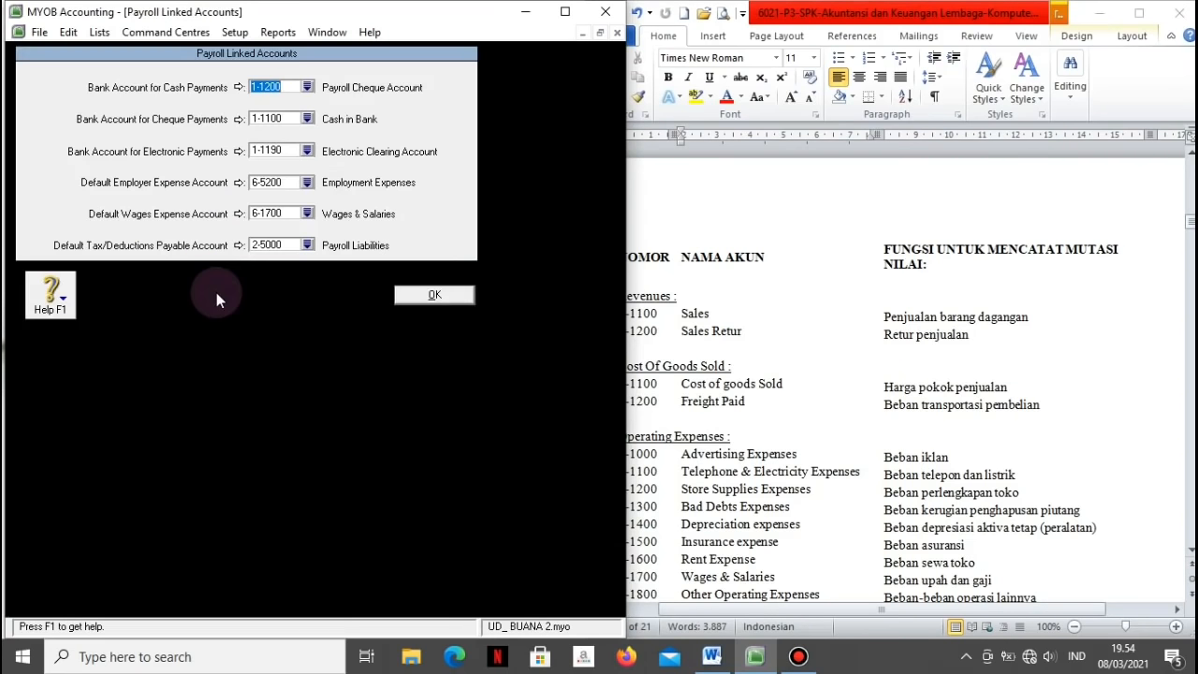
click(308, 87)
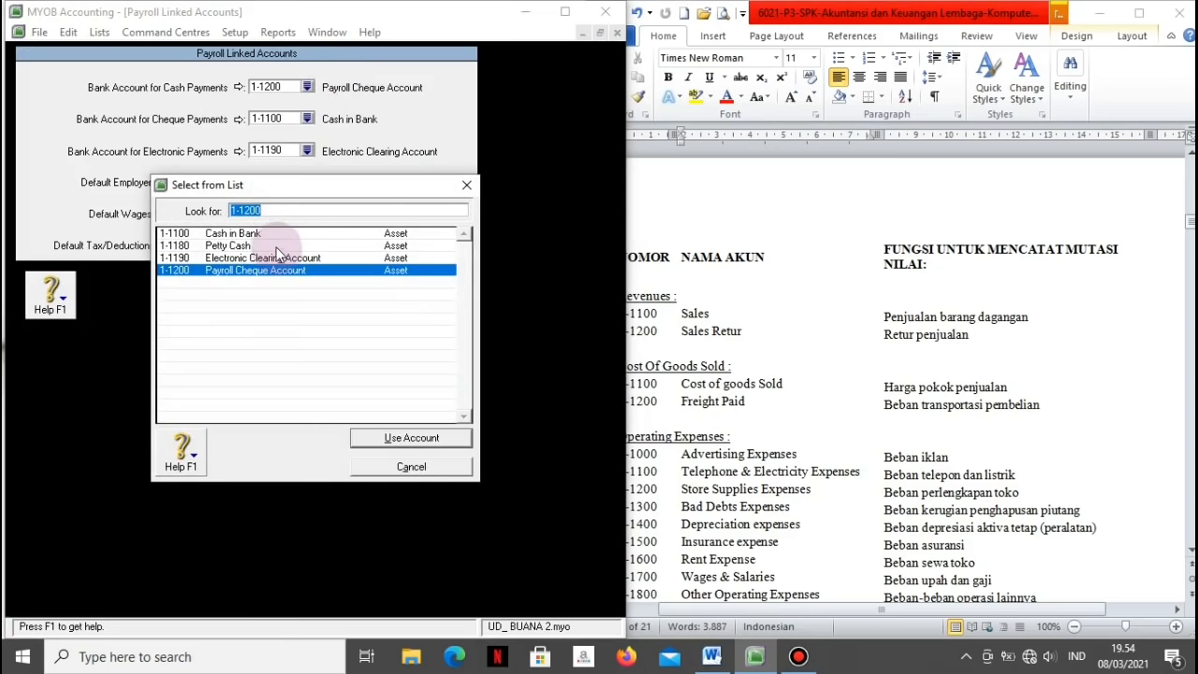
click(275, 245)
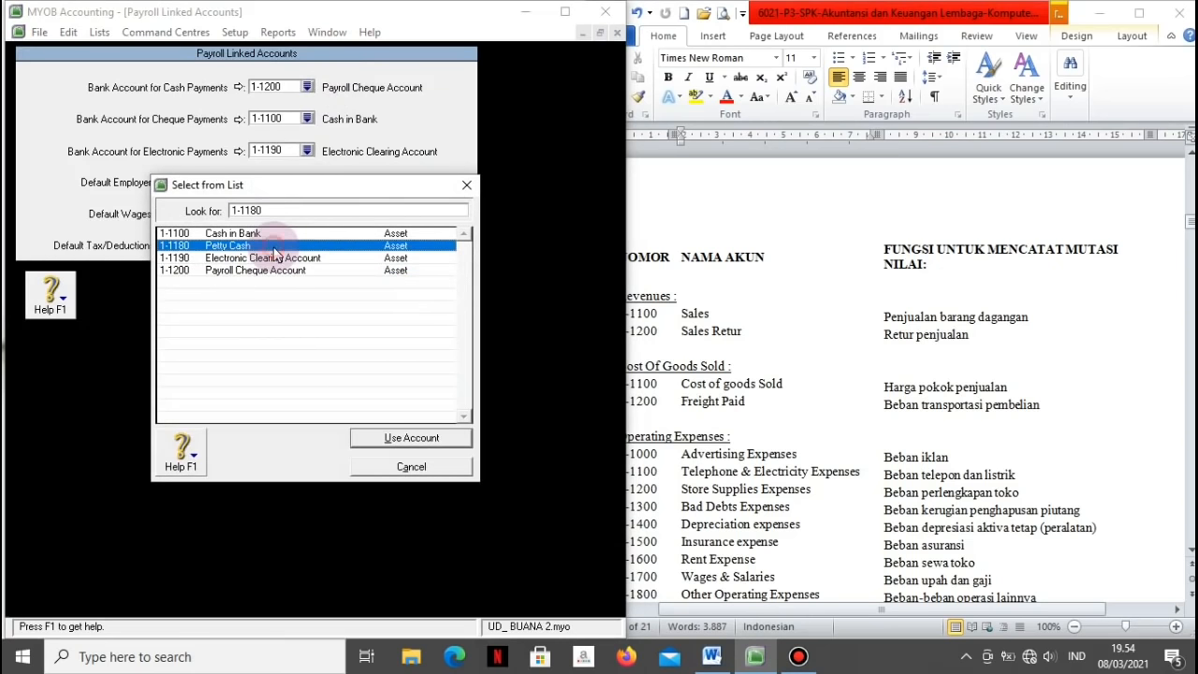
click(396, 438)
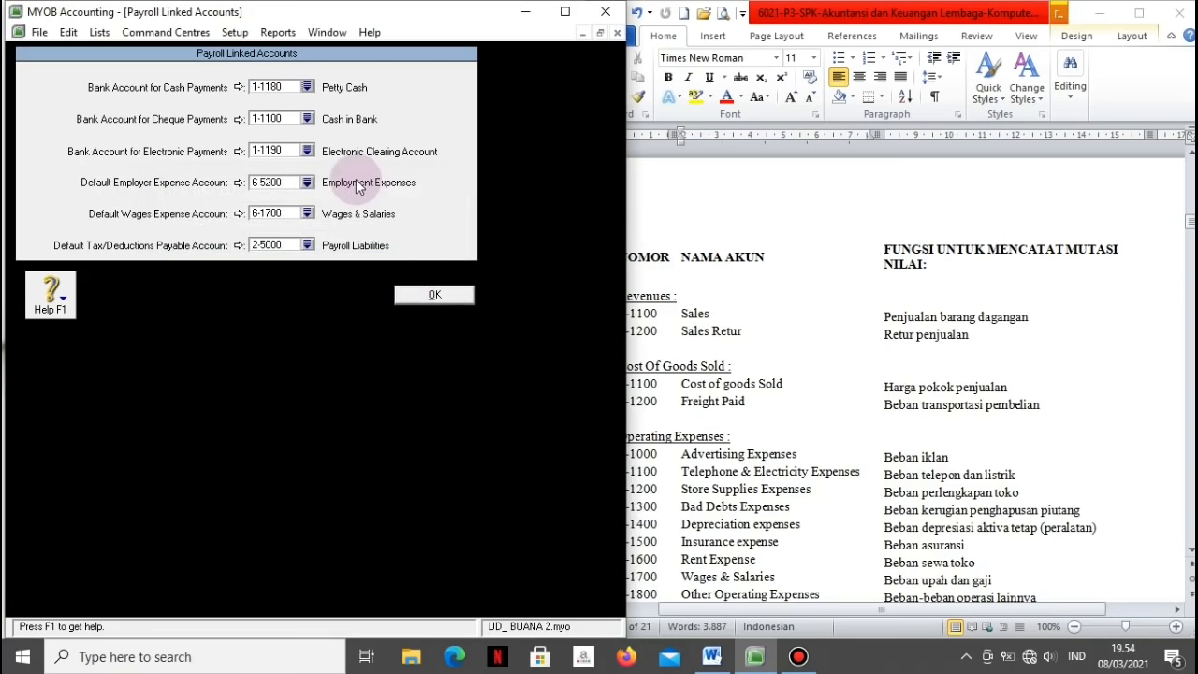
click(307, 183)
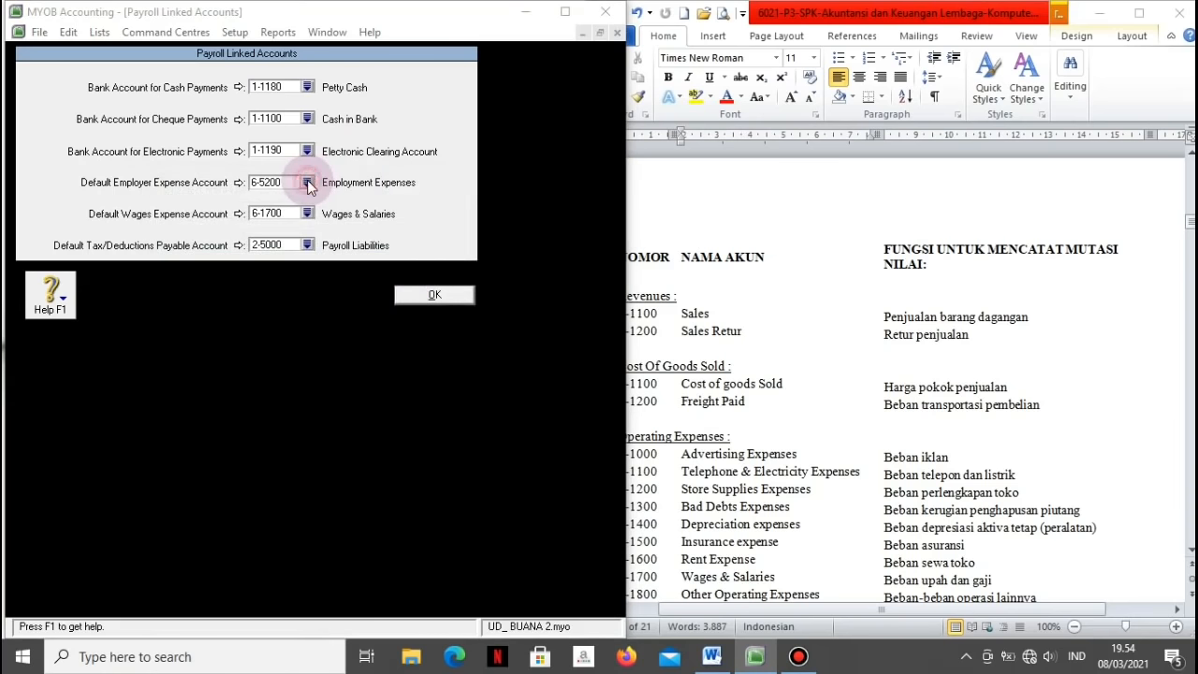
click(275, 406)
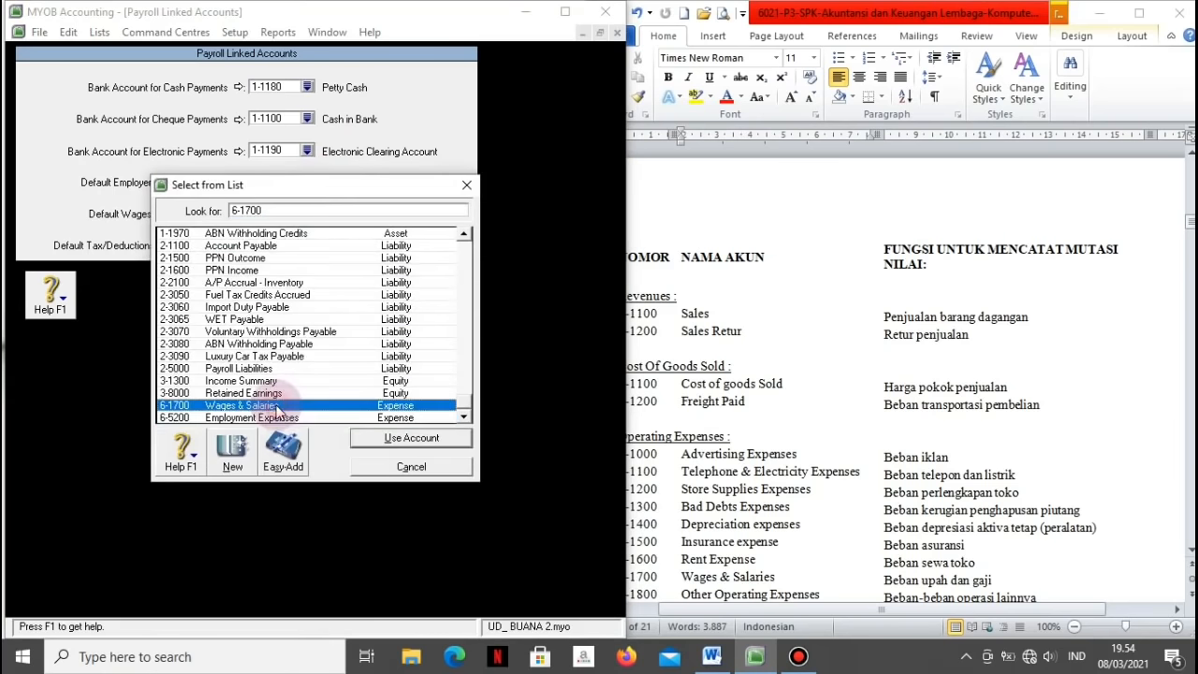
click(386, 435)
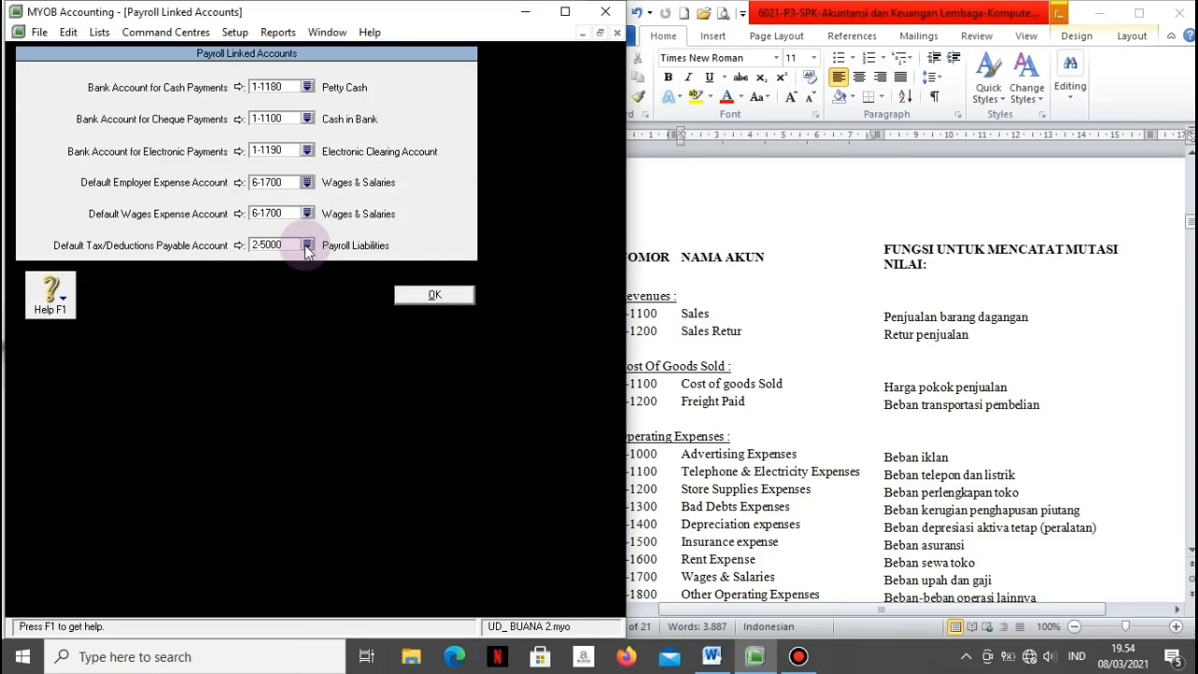
click(424, 295)
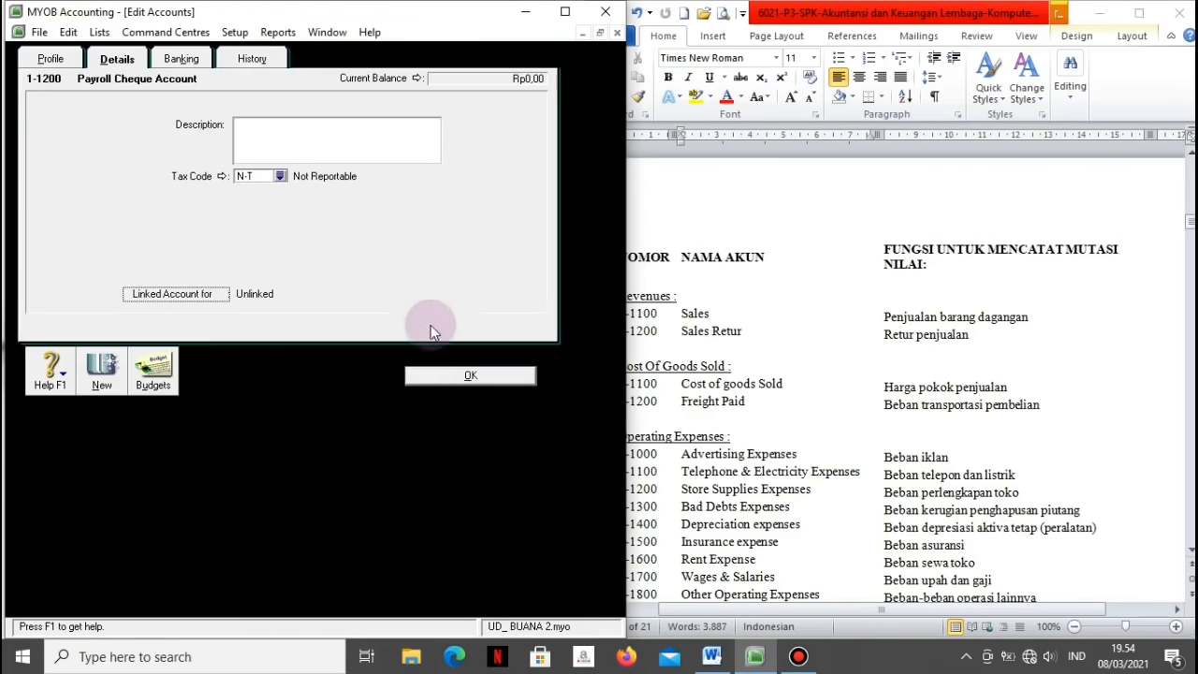
click(439, 379)
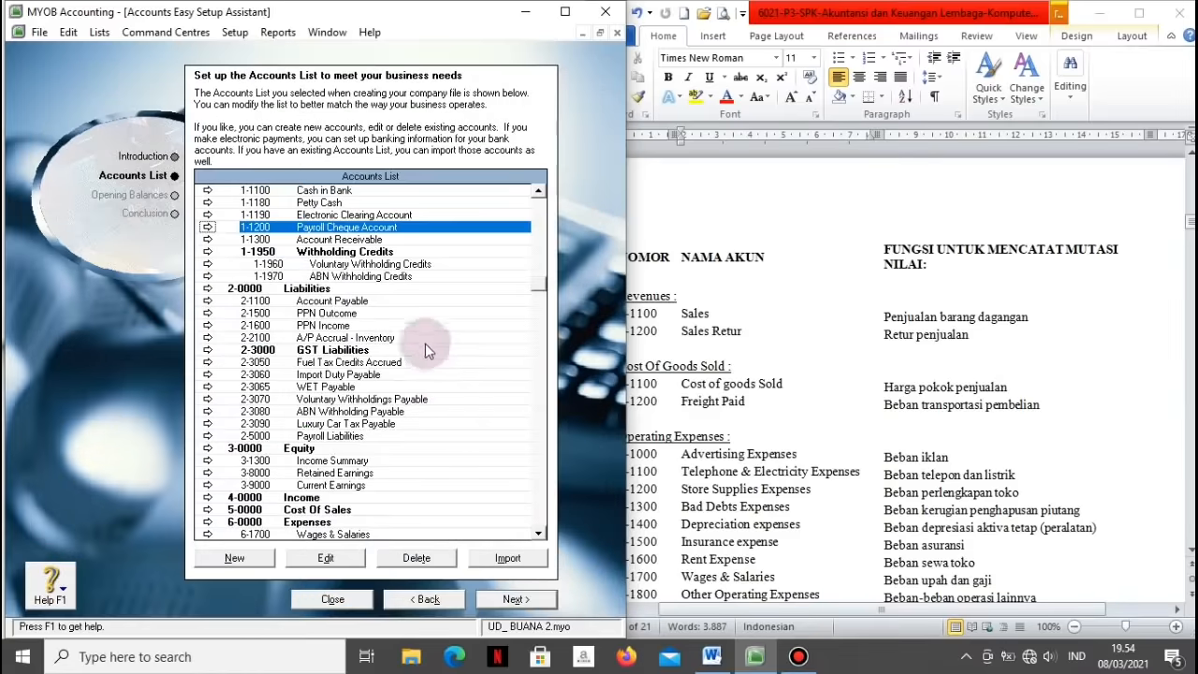
Step: Delete Payroll Cheque, Withholding Credits, Voluntary and ABN Withholding Credits; open 2-2100 A/P Accrual - Inventory
click(415, 559)
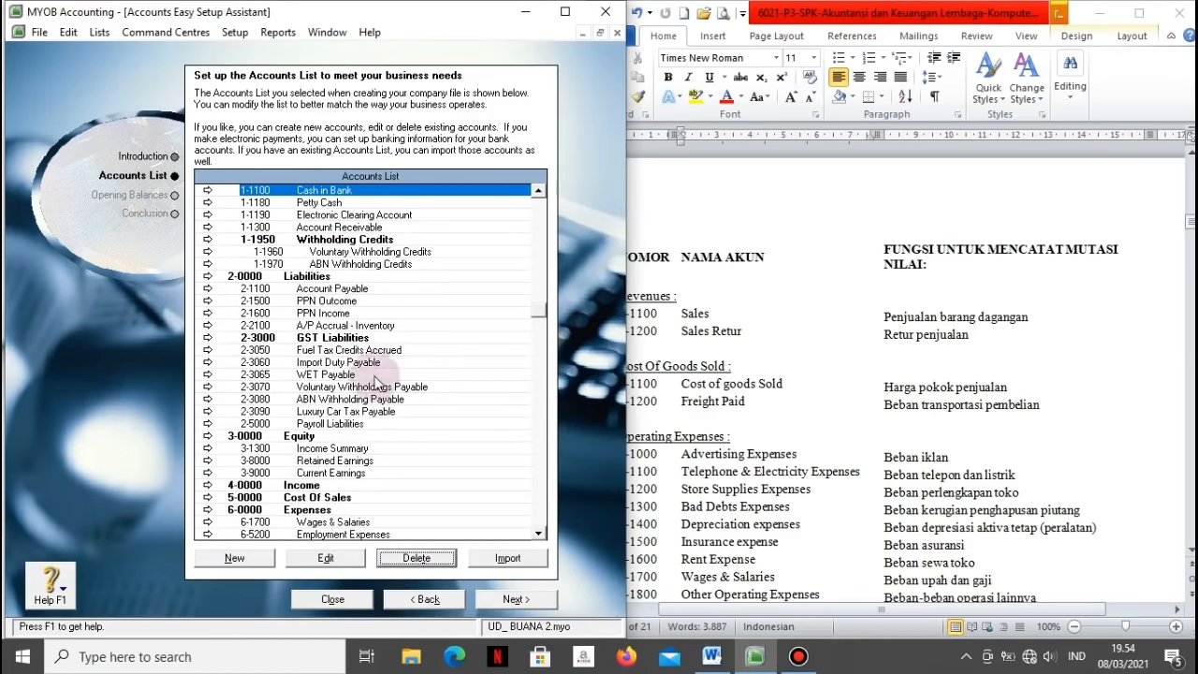
click(318, 242)
right_click(317, 244)
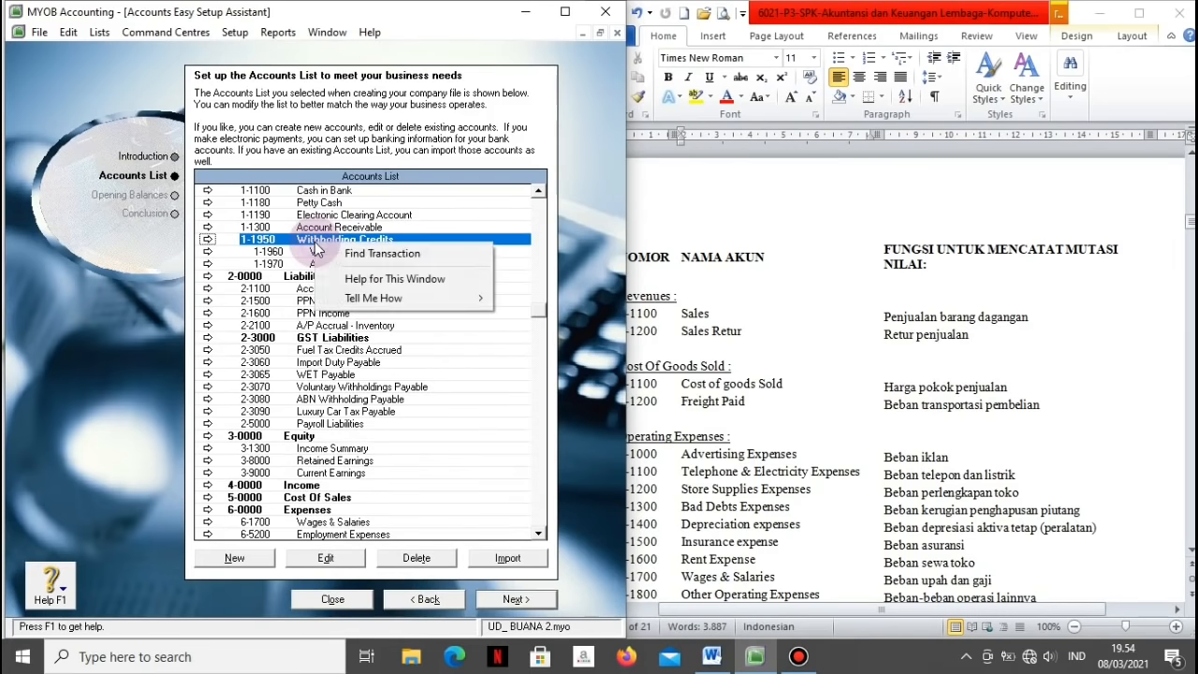
click(446, 568)
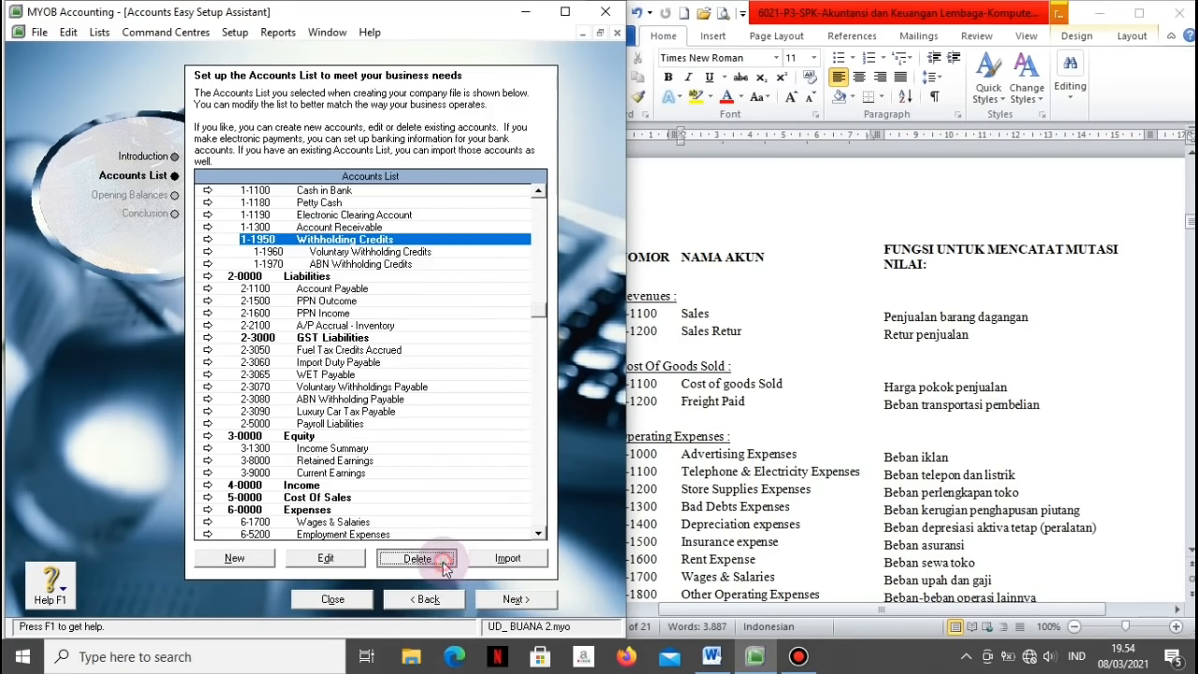
click(344, 239)
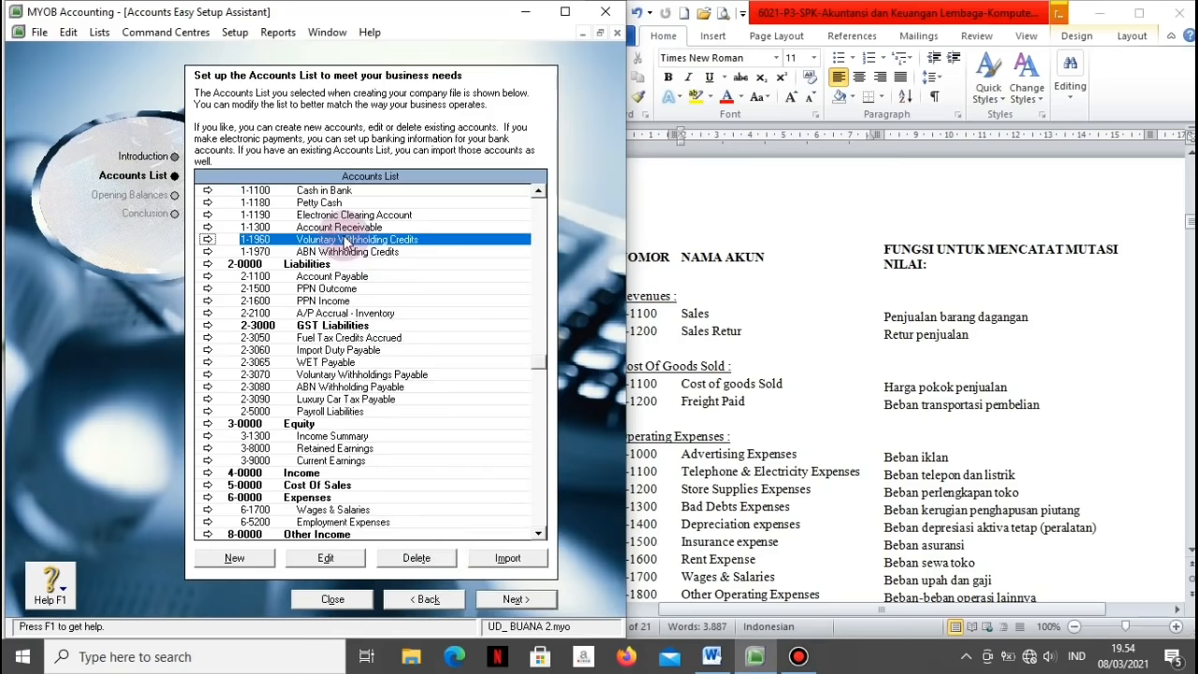
click(403, 556)
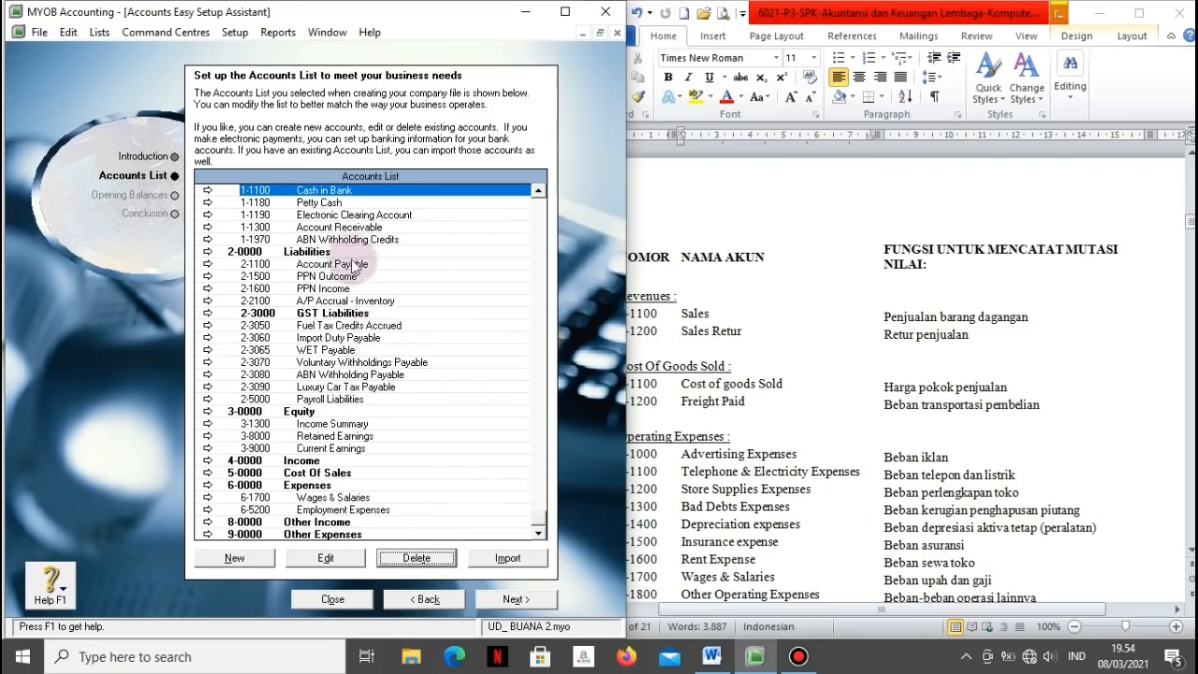
click(344, 242)
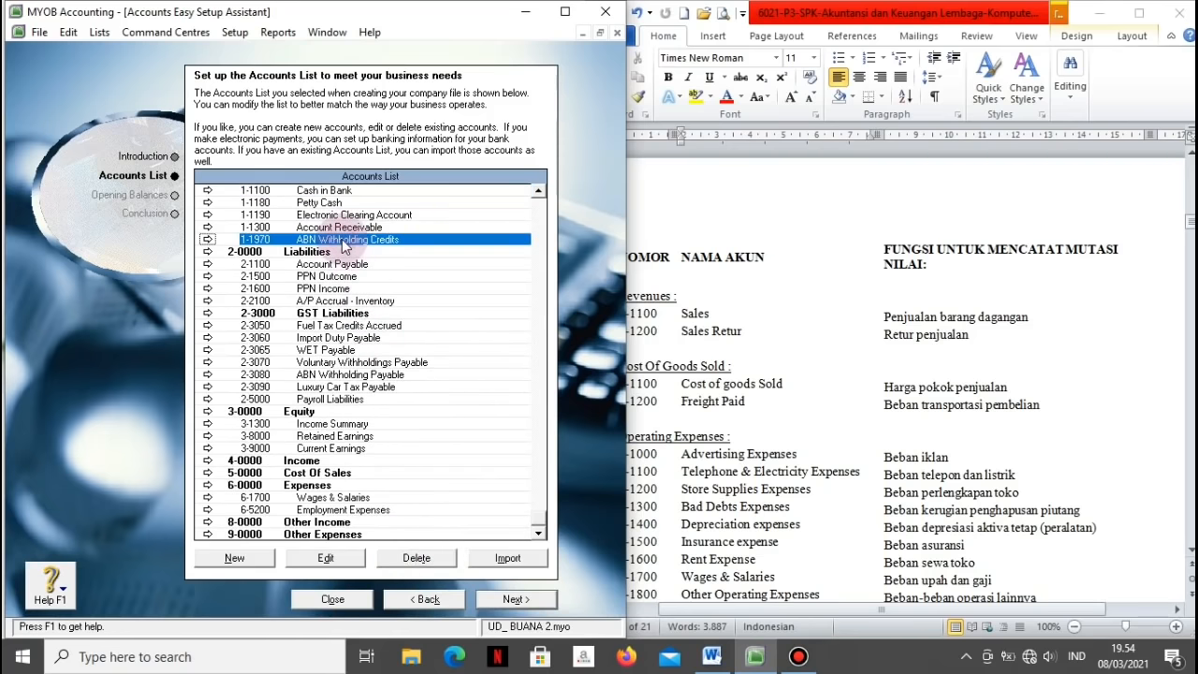
click(413, 560)
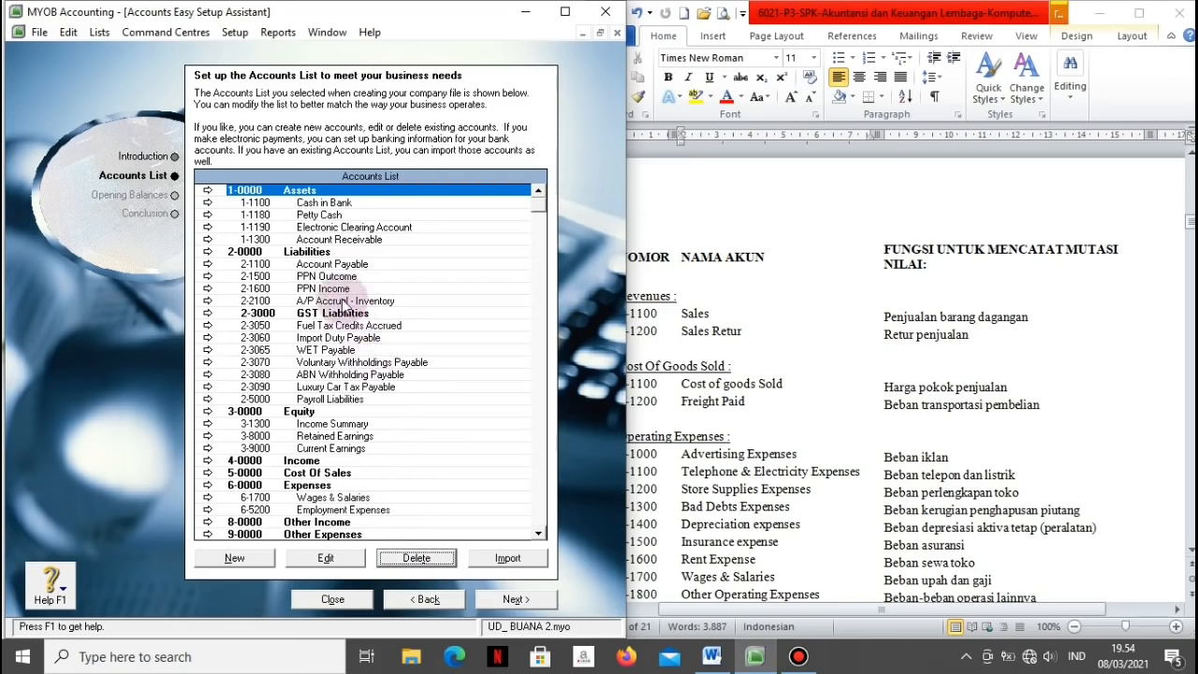
click(257, 302)
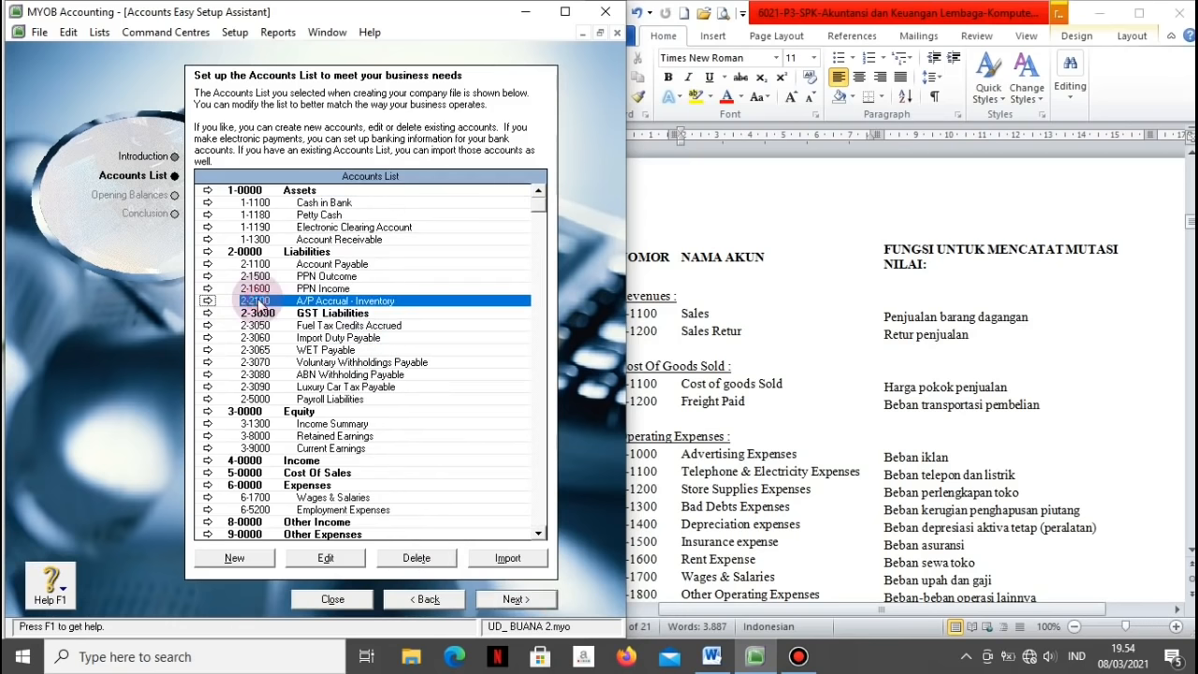
click(207, 301)
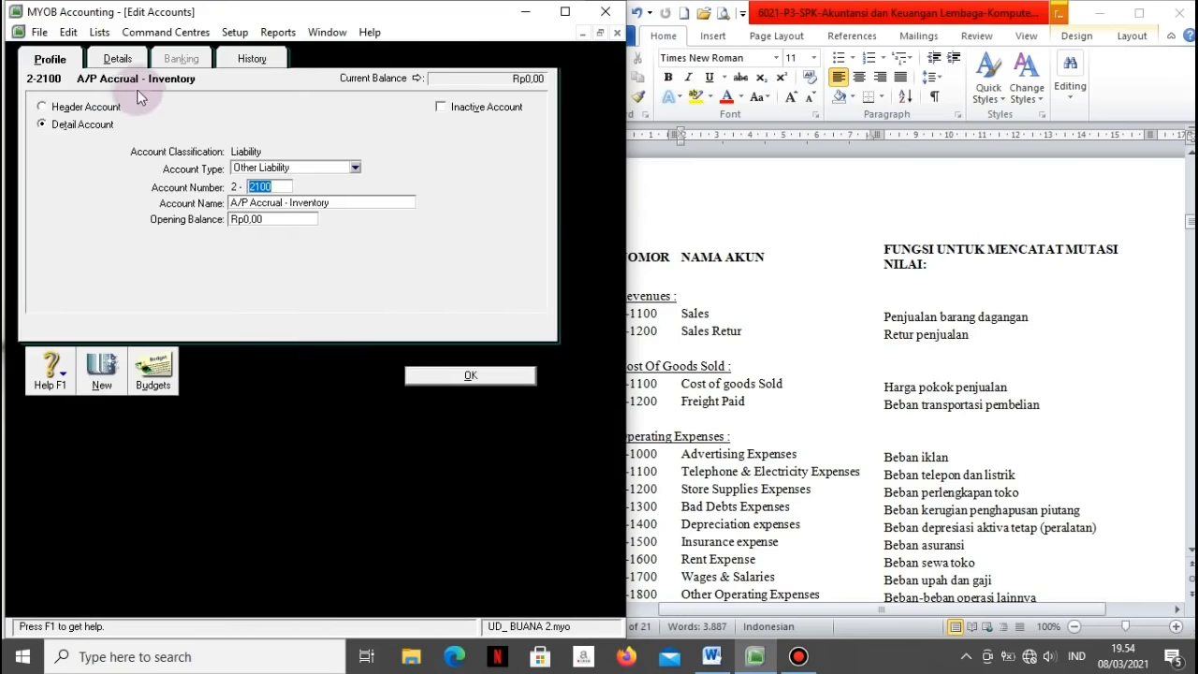
Step: Uncheck 'I can receive items without a Supplier bill' in the purchases linked accounts and close the record
click(117, 59)
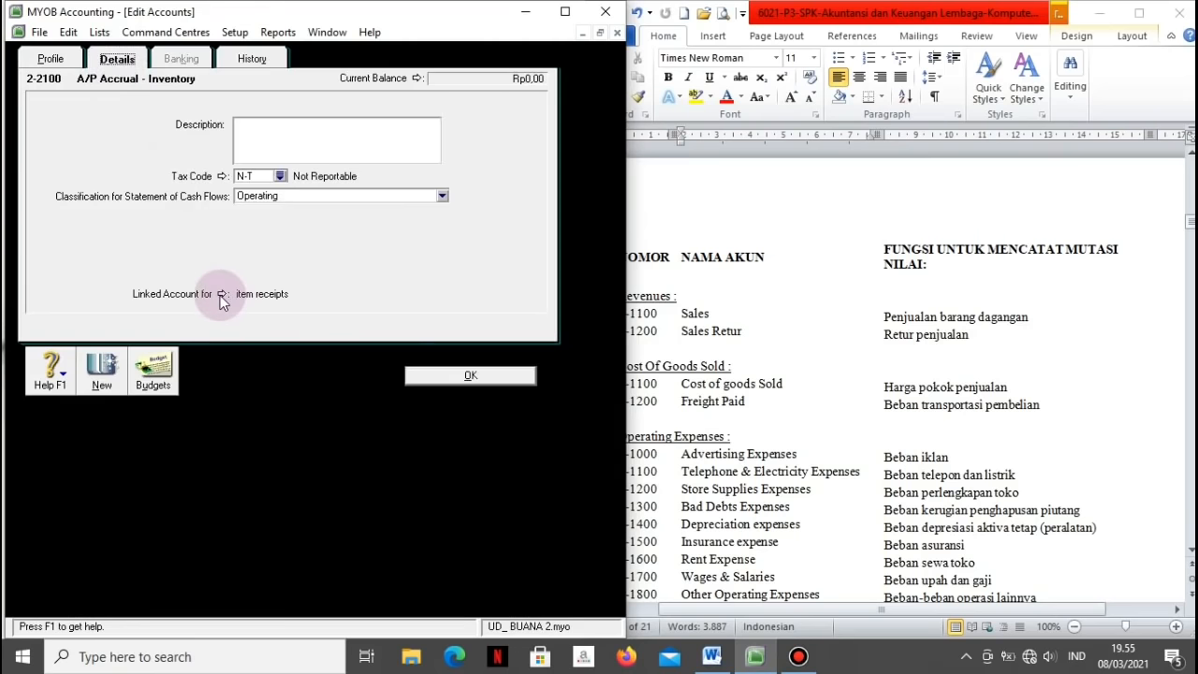
click(222, 296)
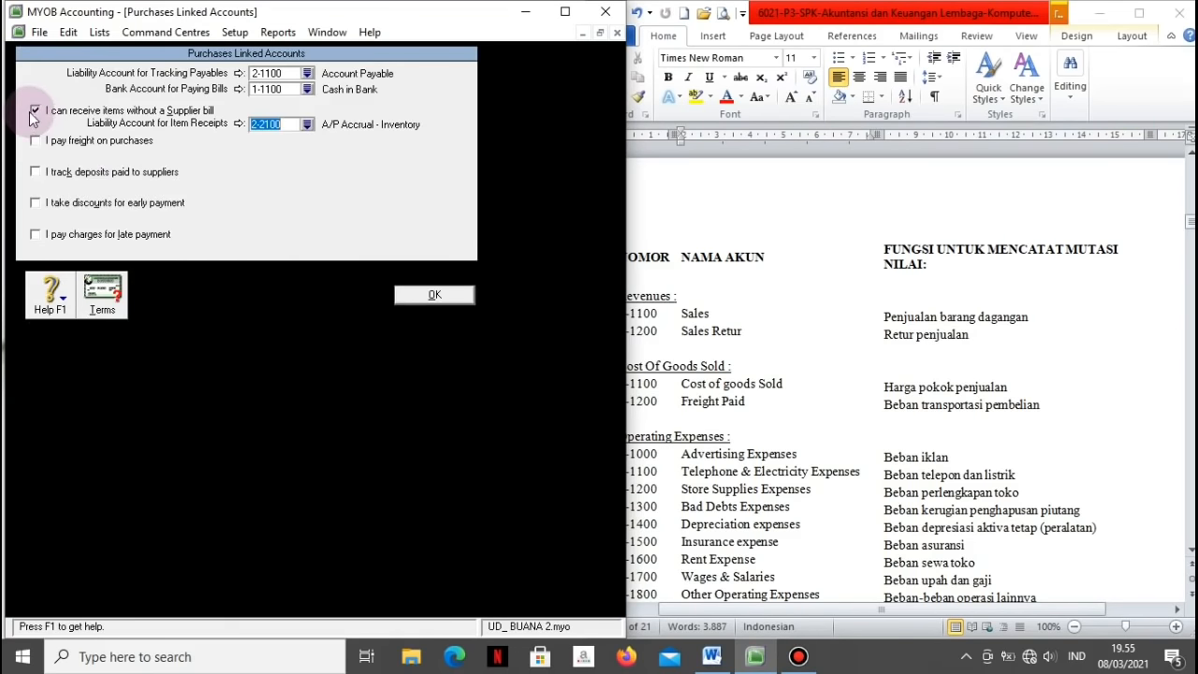
click(34, 112)
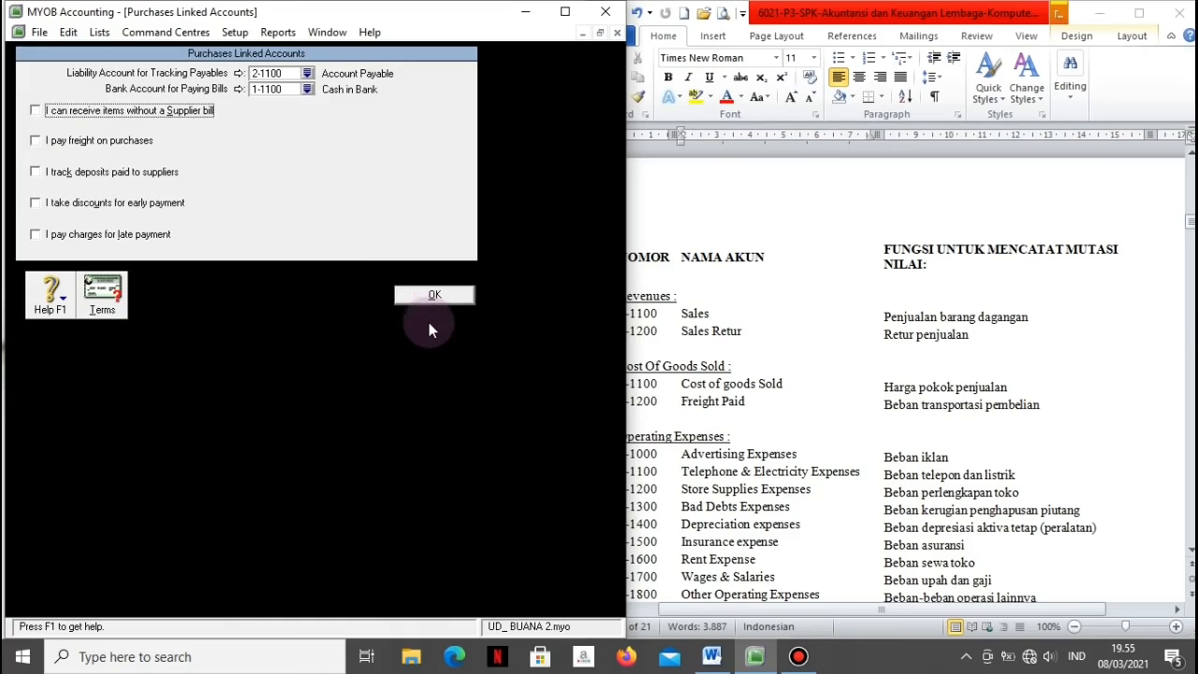
click(408, 295)
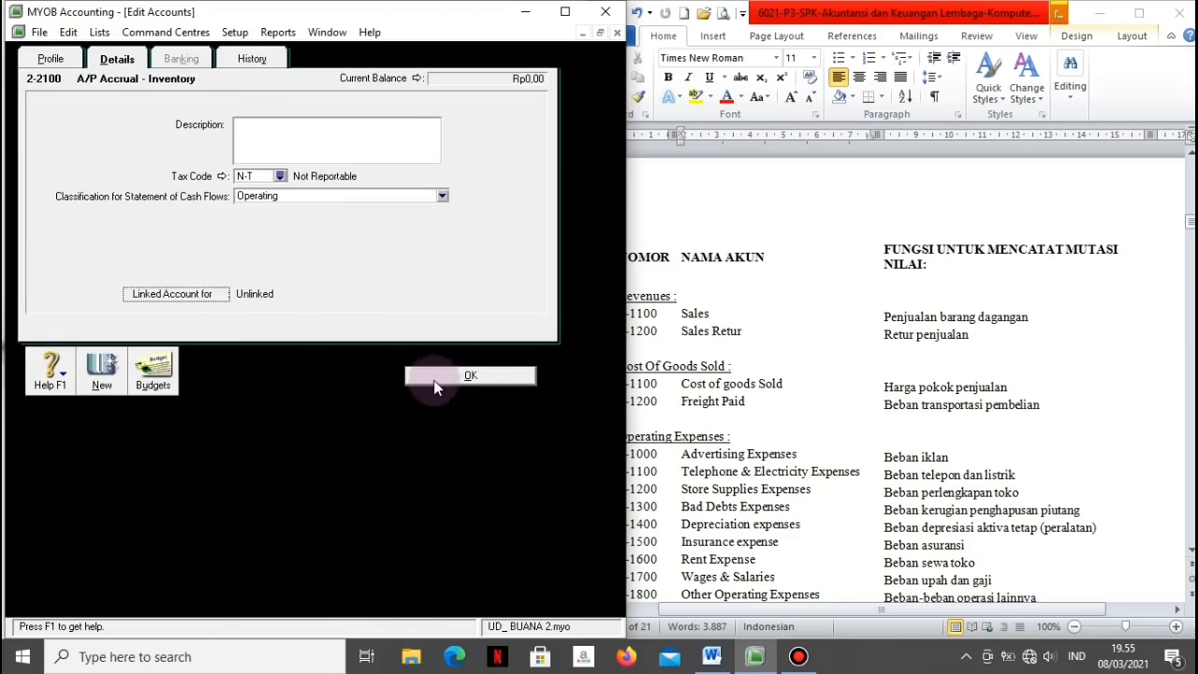
click(431, 379)
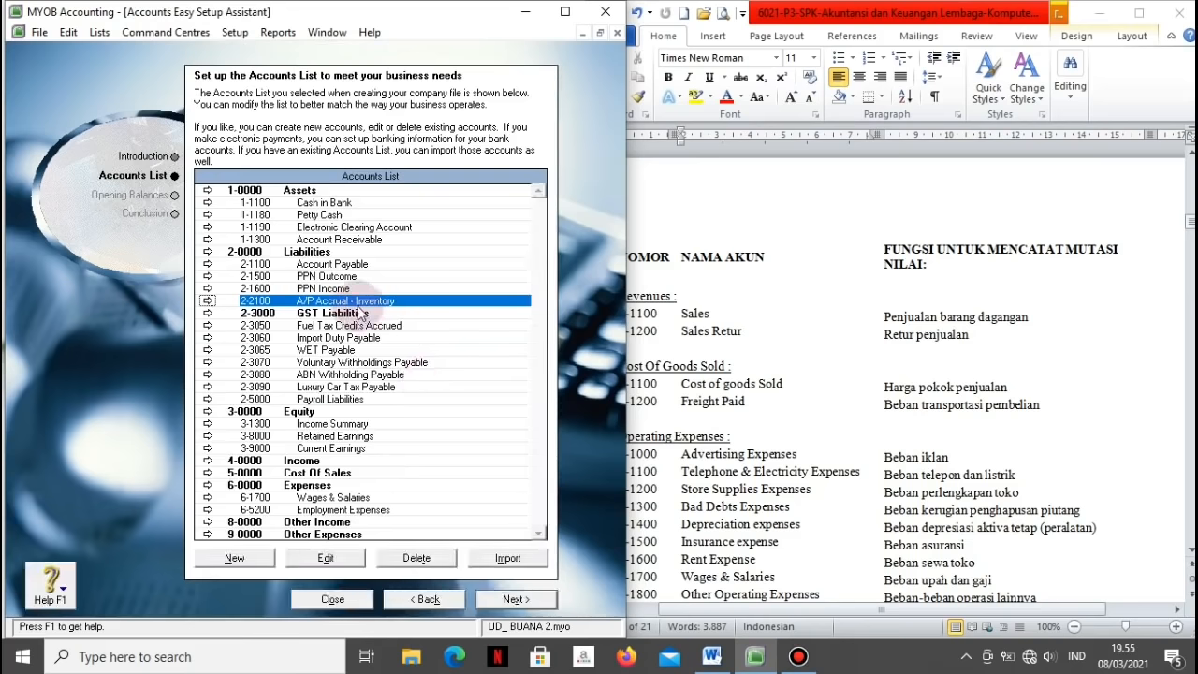
Step: Delete A/P Accrual - Inventory, GST Liabilities, Fuel Tax Credits Accrued and Import Duty Payable
click(403, 559)
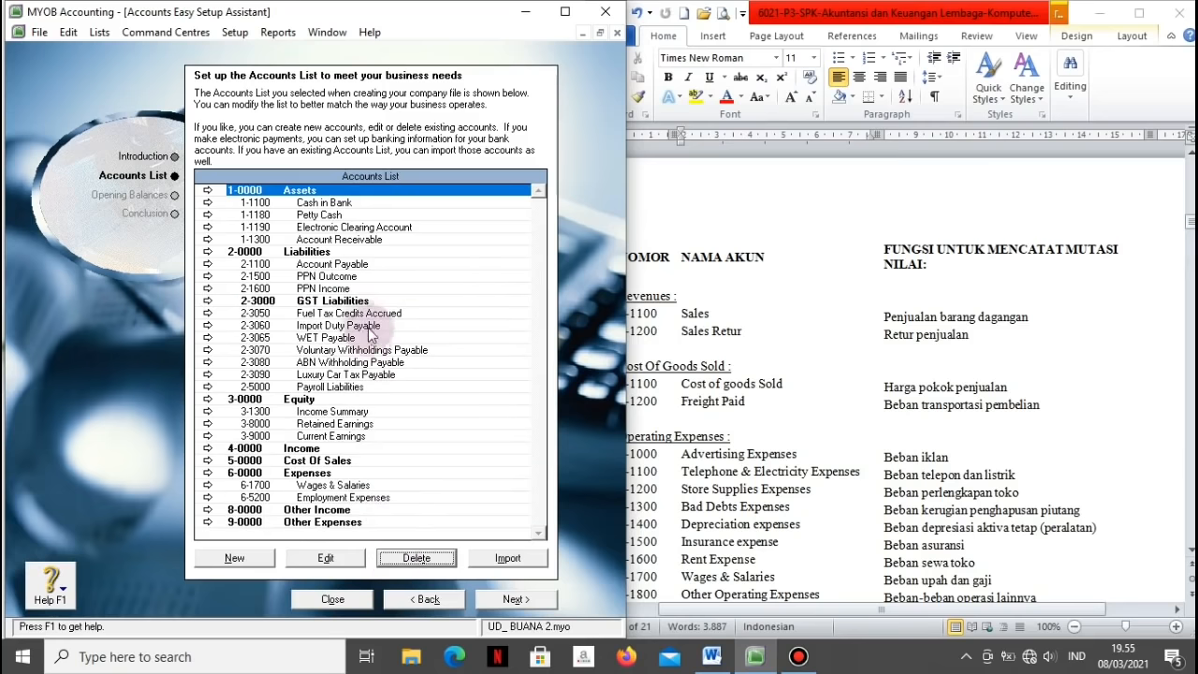
click(346, 301)
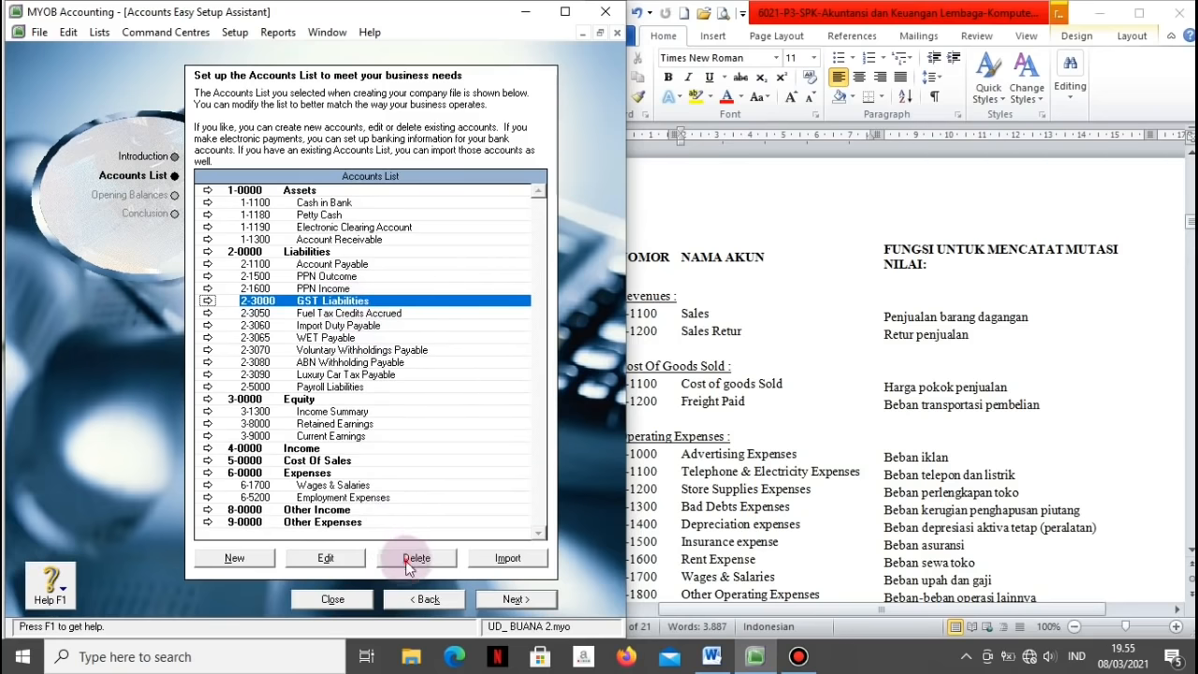
click(409, 560)
click(348, 302)
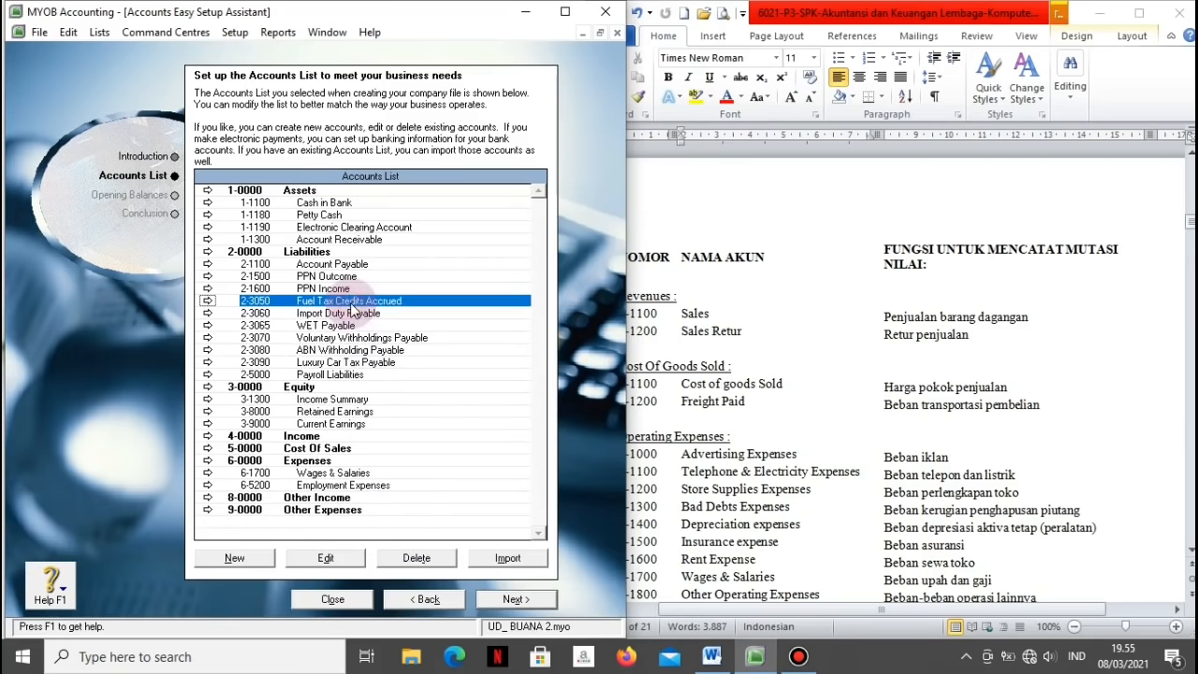
click(415, 558)
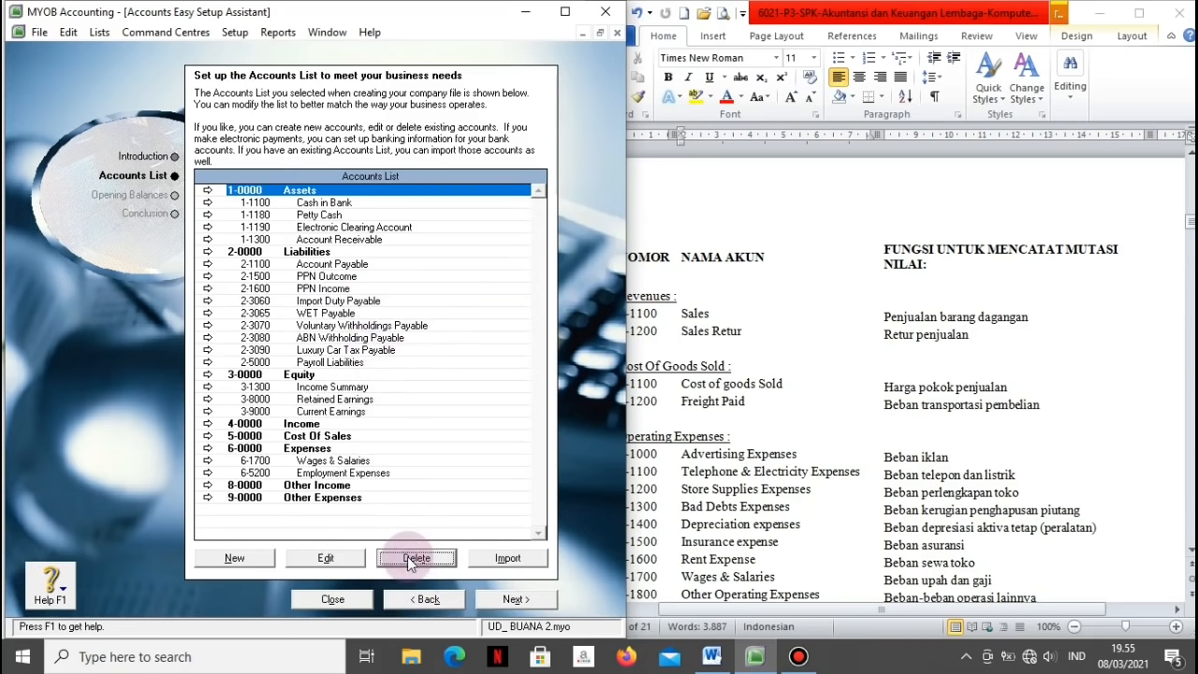
click(355, 302)
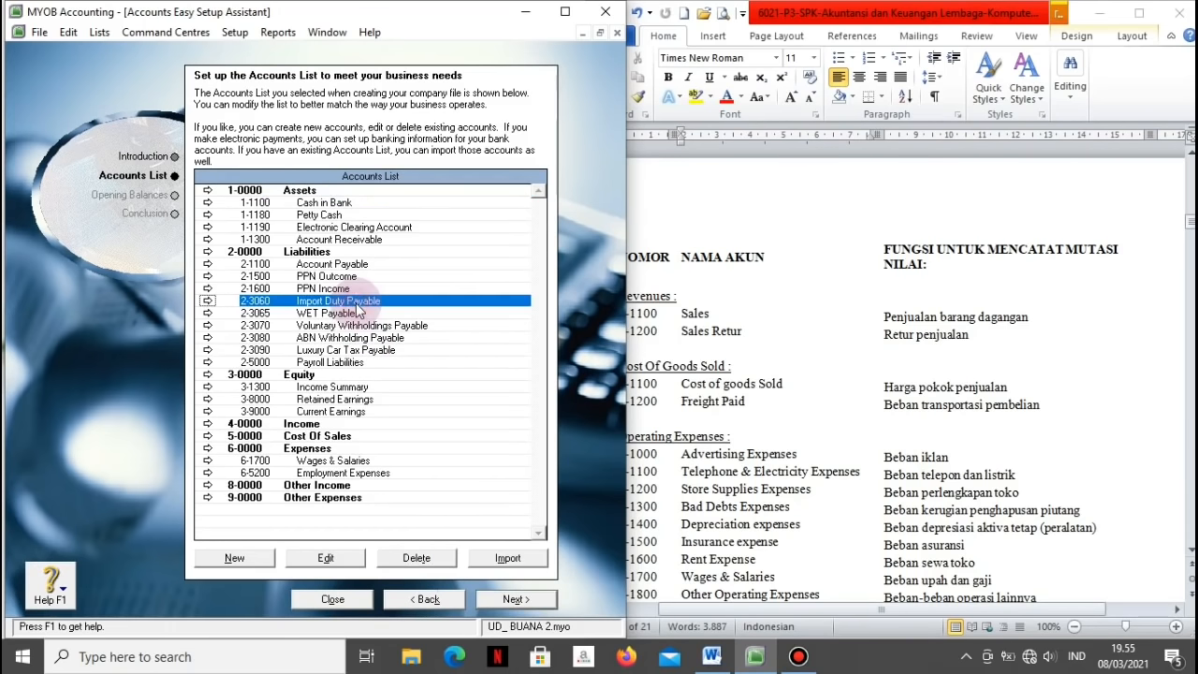
click(400, 562)
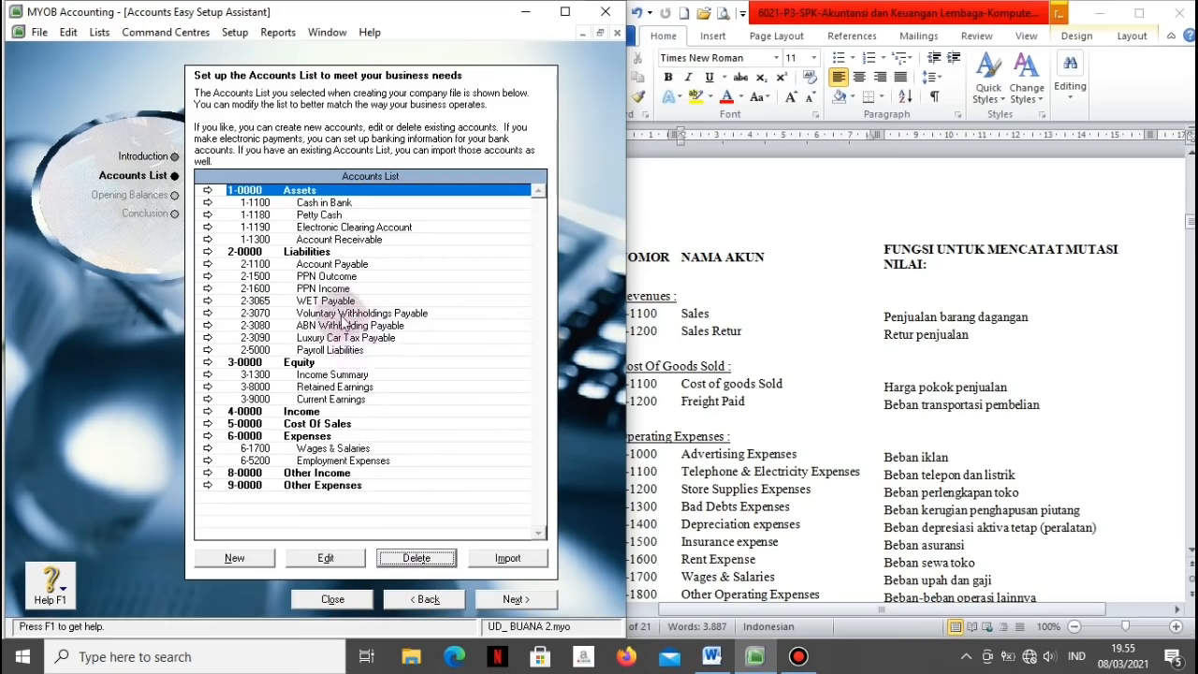
Step: Delete WET Payable, Voluntary Withholdings Payable, ABN Withholding Payable and Luxury Car Tax Payable
click(332, 307)
click(417, 559)
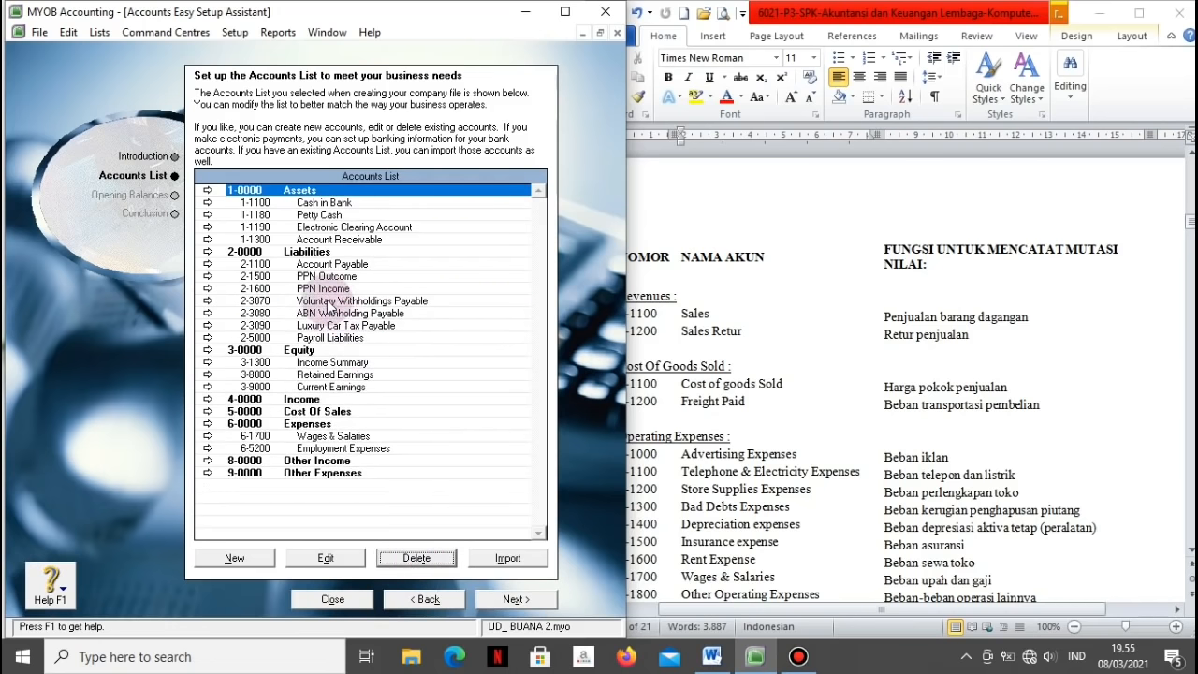
click(327, 300)
click(423, 558)
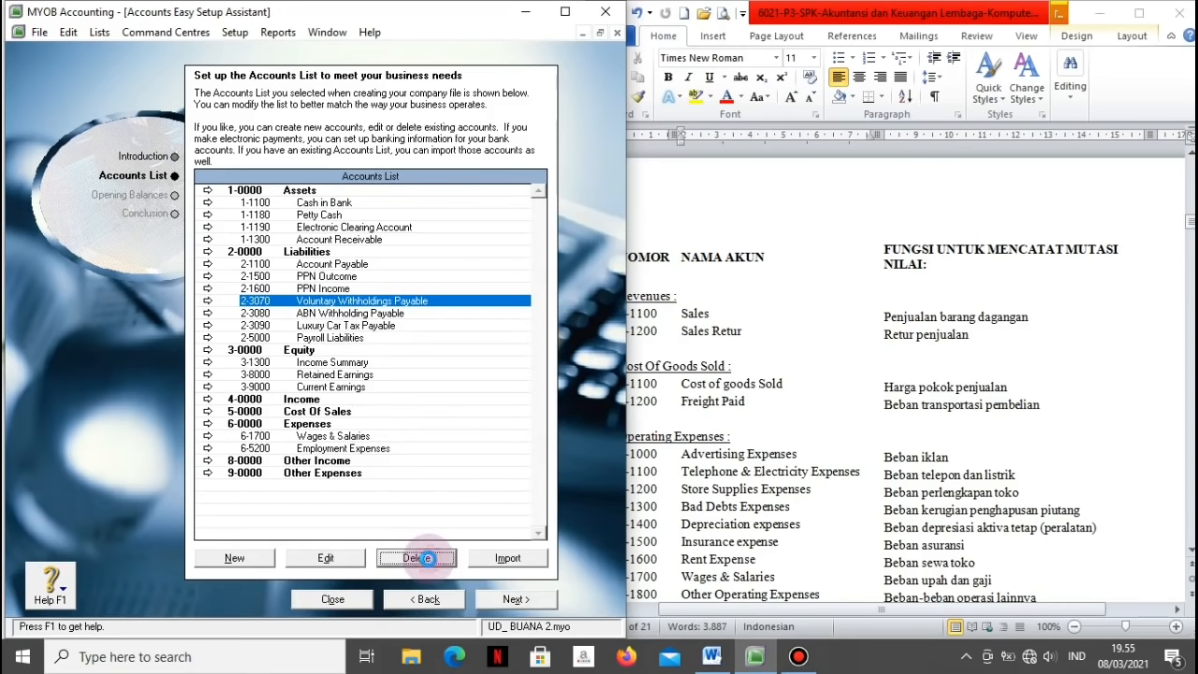
click(379, 302)
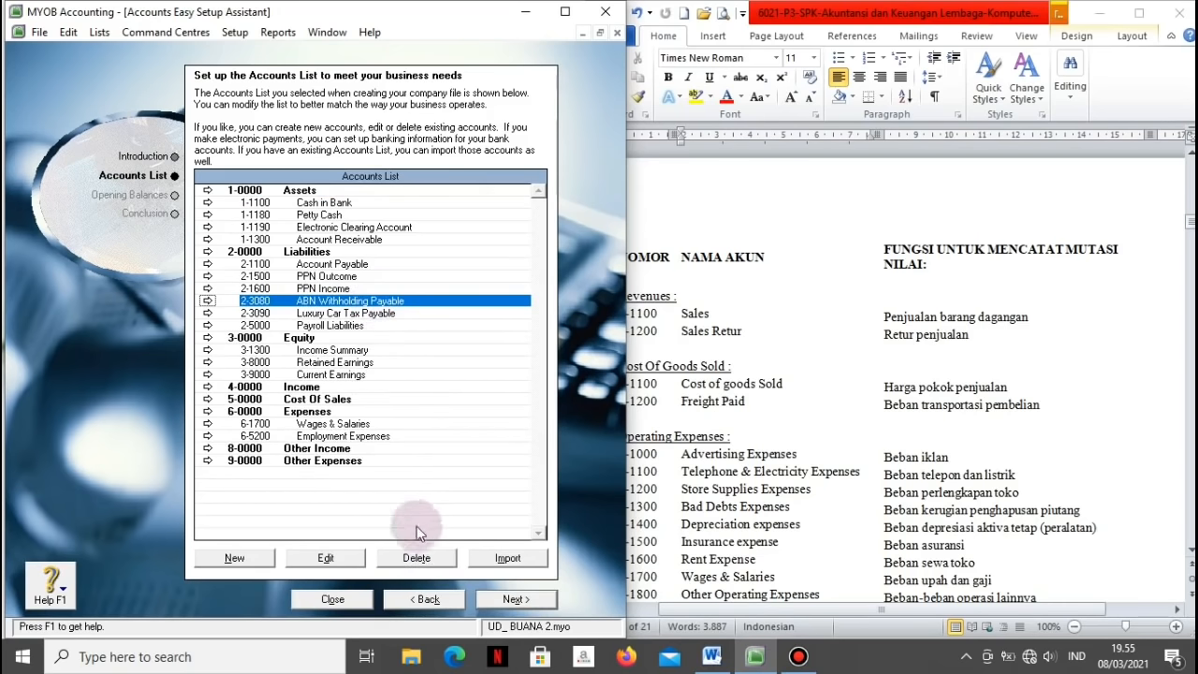
click(407, 559)
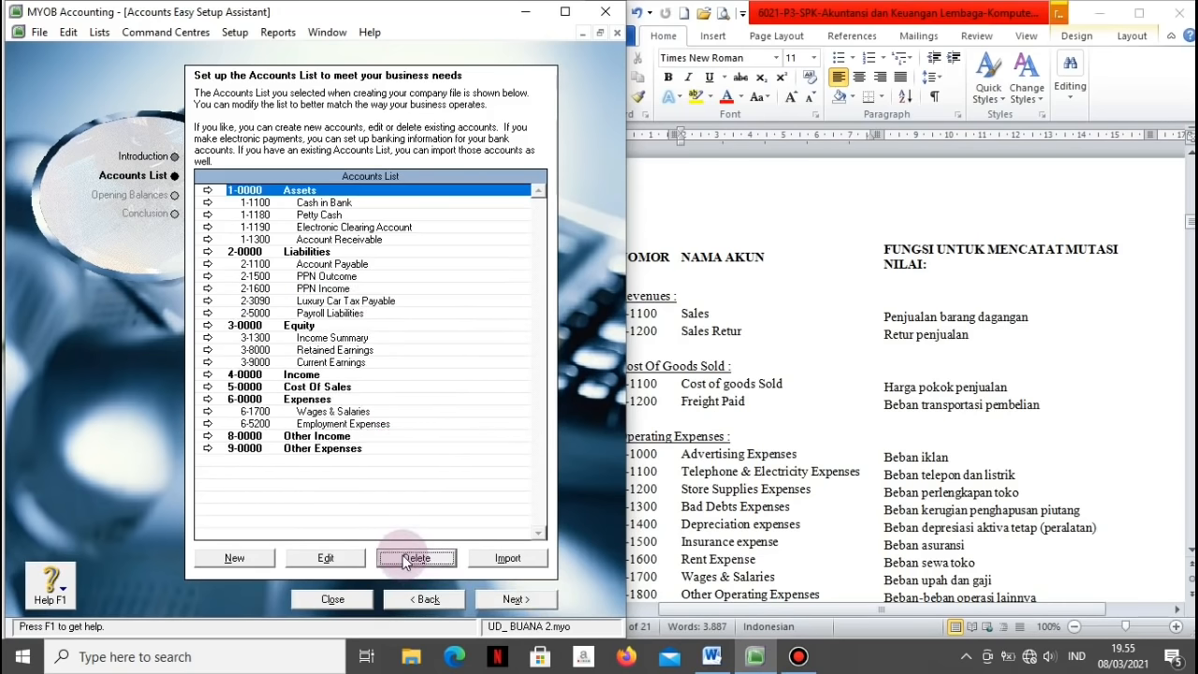
click(355, 302)
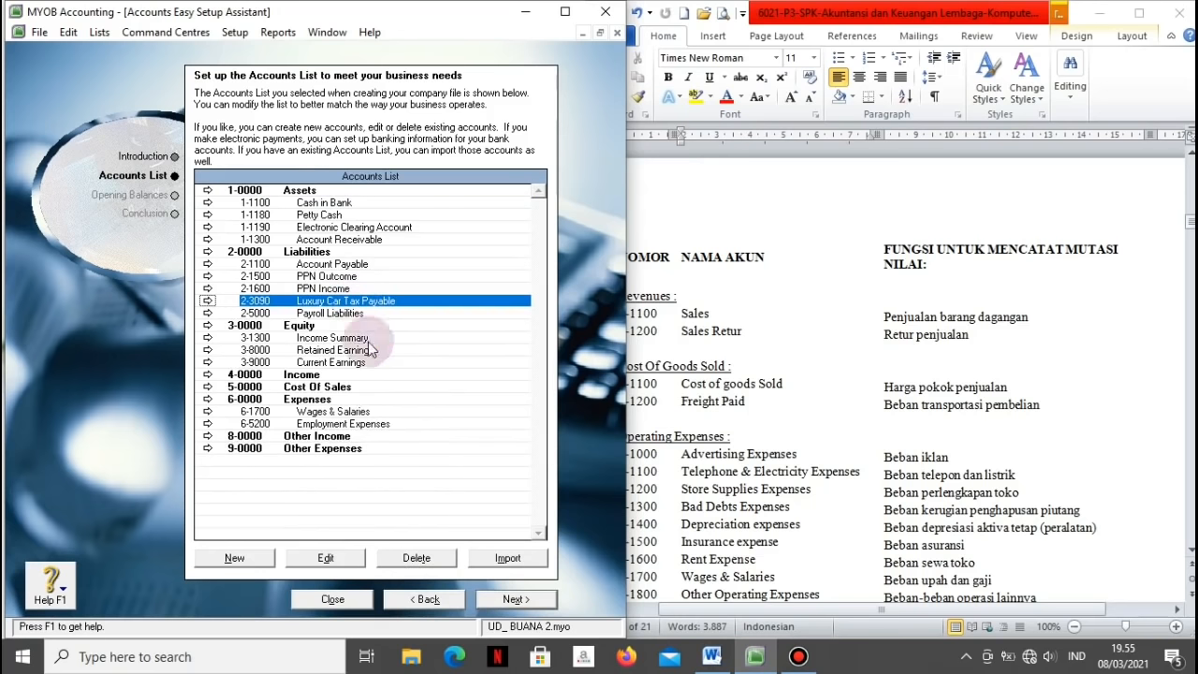
click(397, 558)
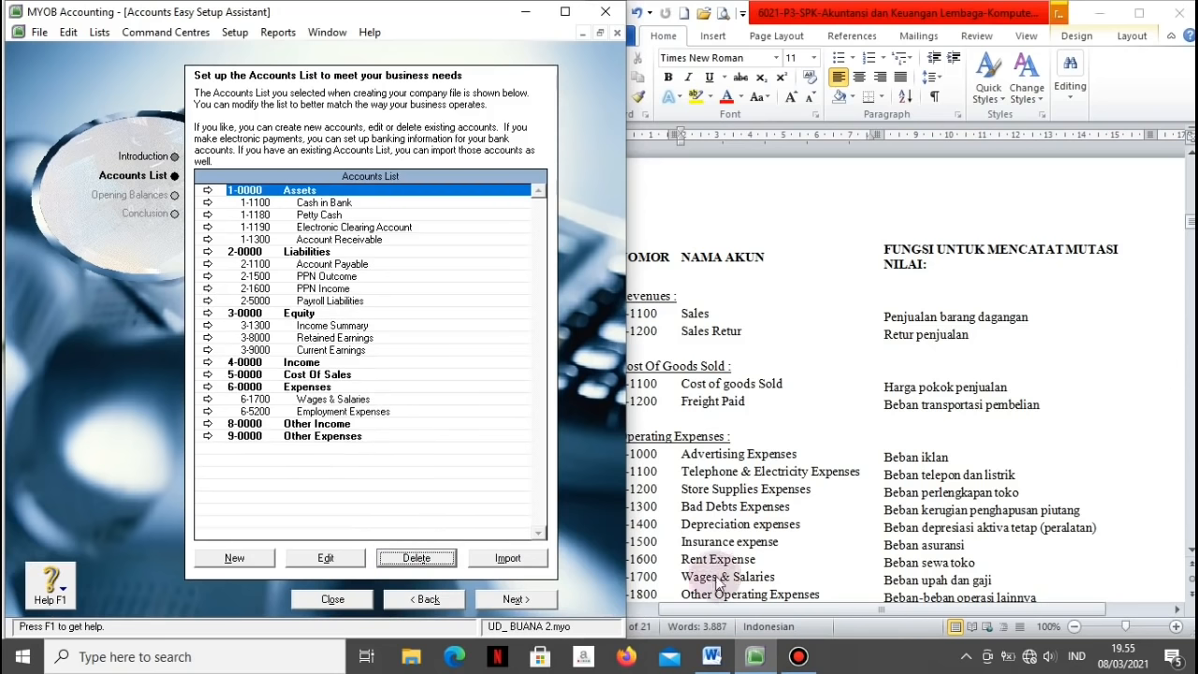
Step: Renumber 2-5000 Payroll Liabilities to 2-1300 and rename it Income Tax Payable
click(717, 551)
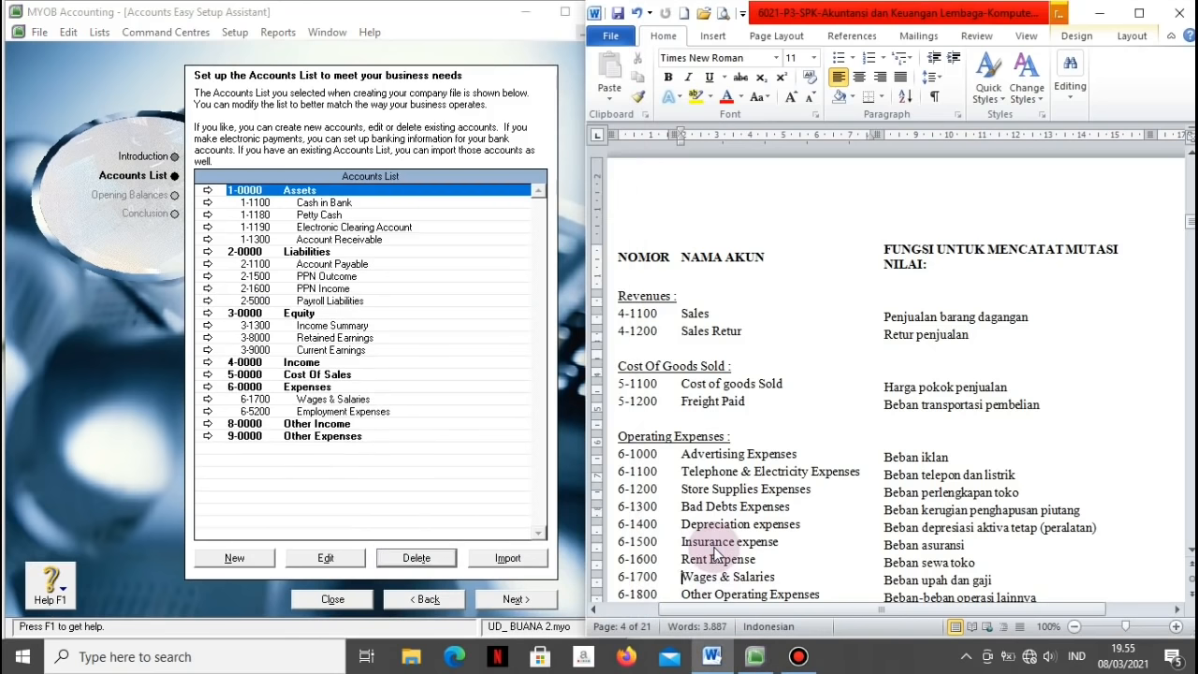
scroll(717, 552, down, 15)
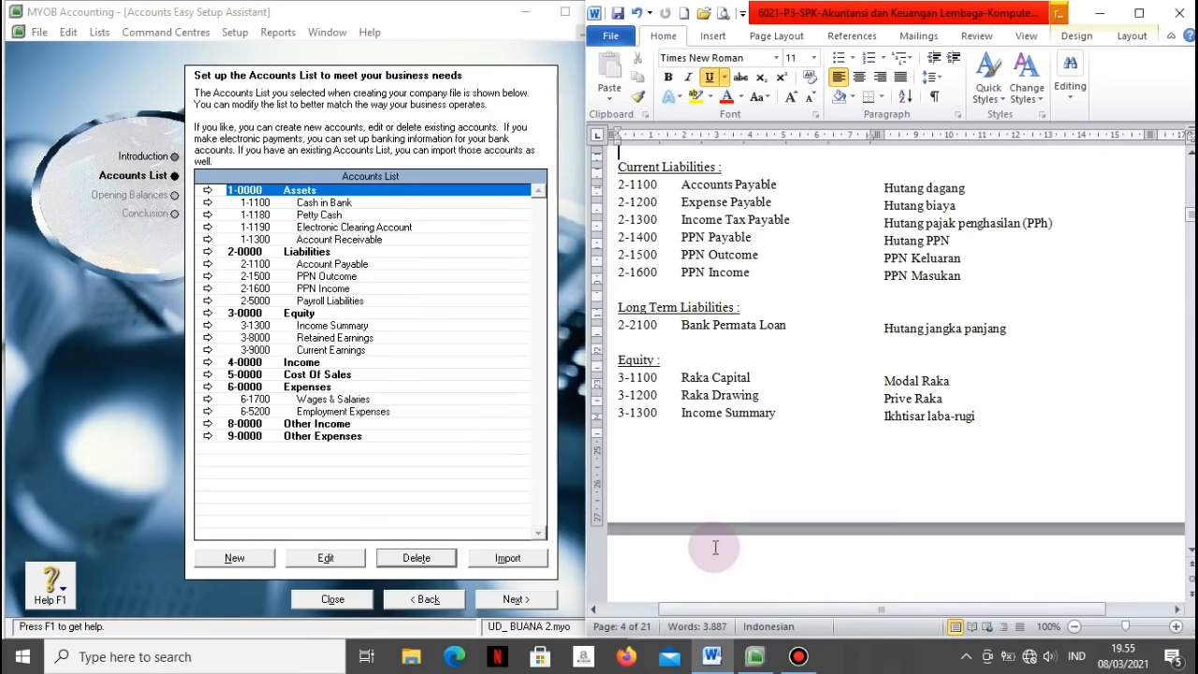
scroll(715, 548, up, 3)
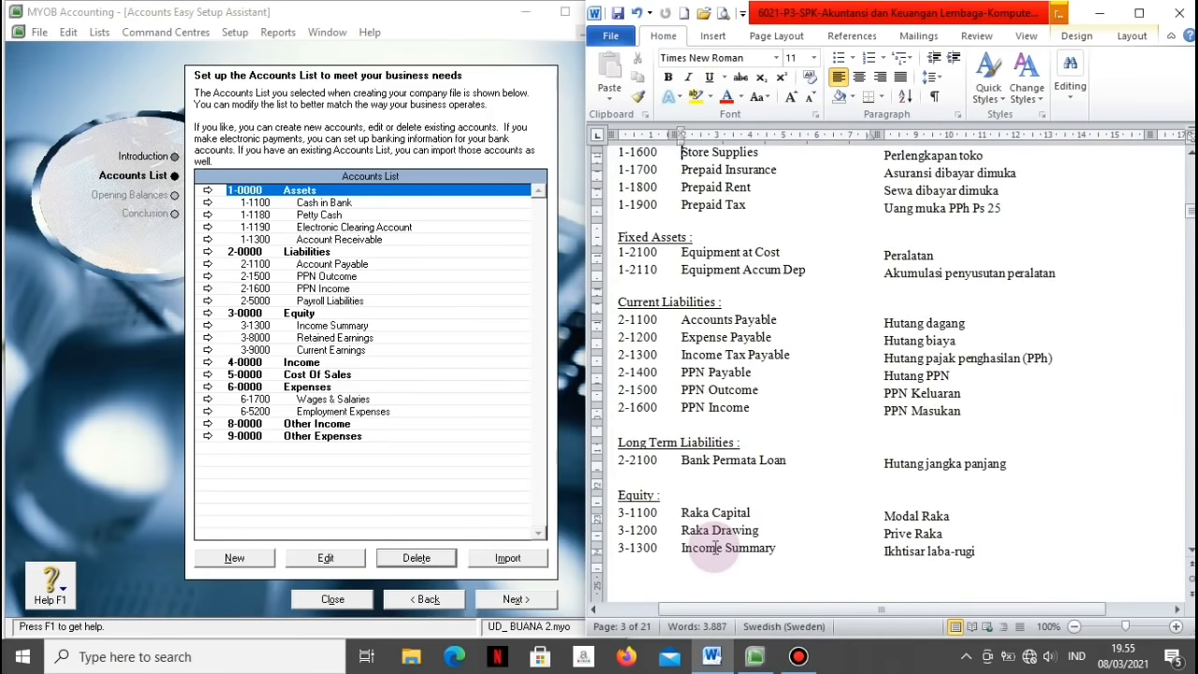
click(210, 301)
click(418, 381)
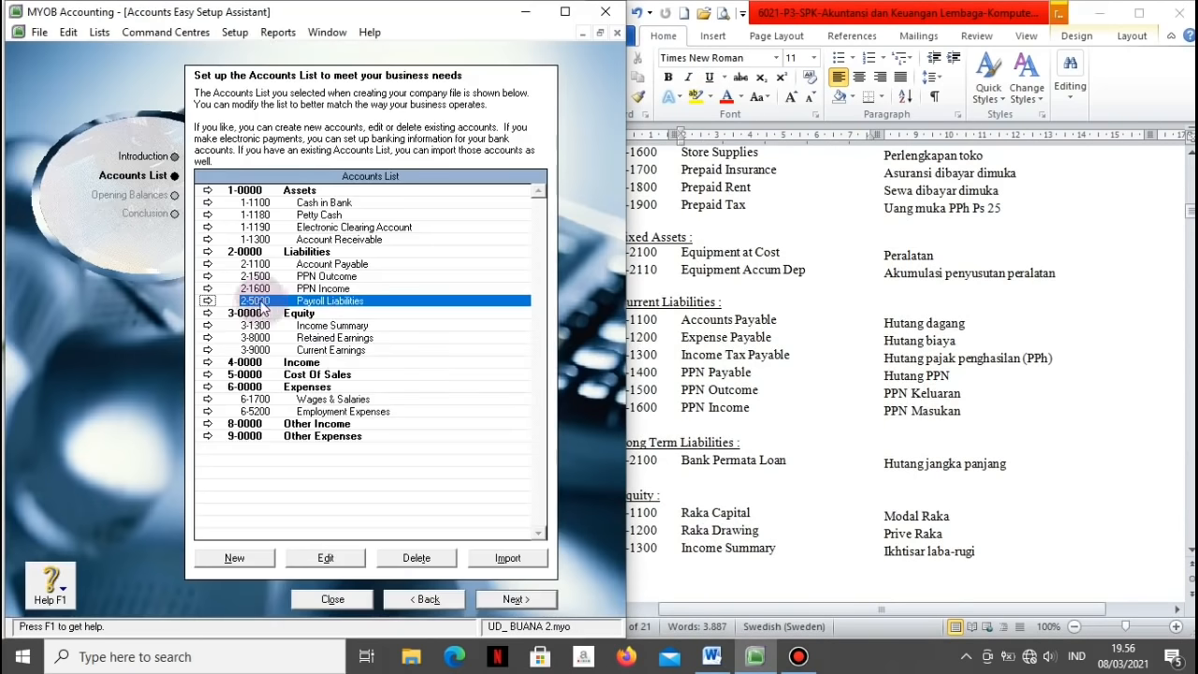
click(214, 300)
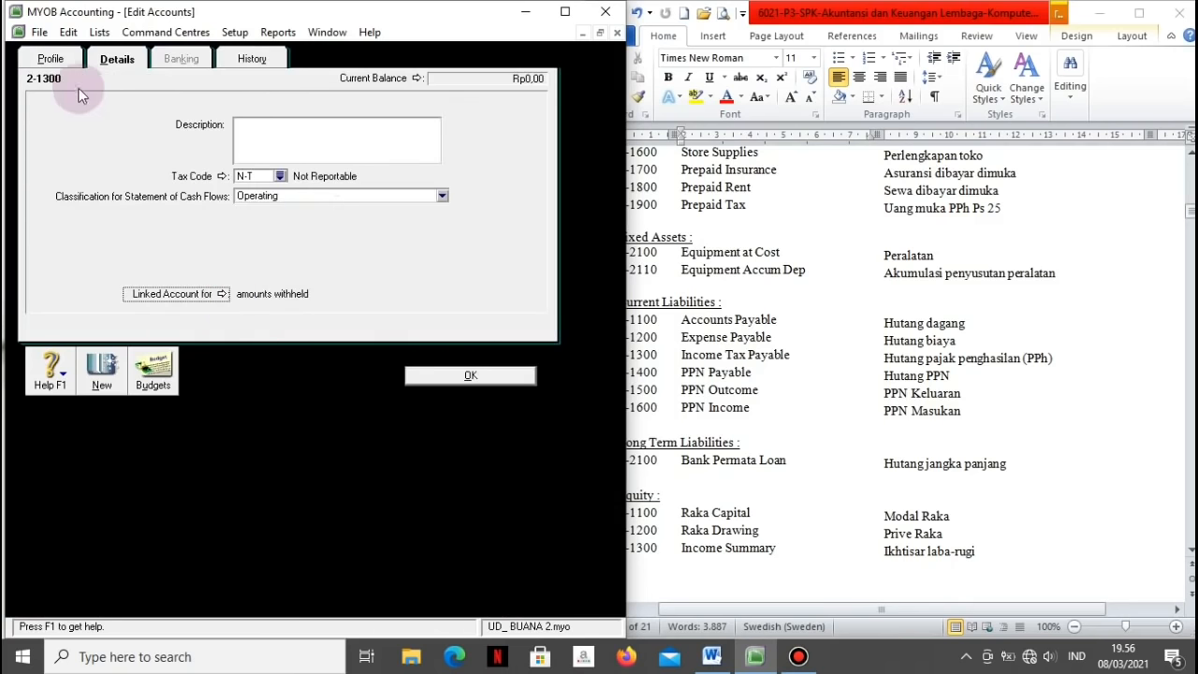
click(51, 58)
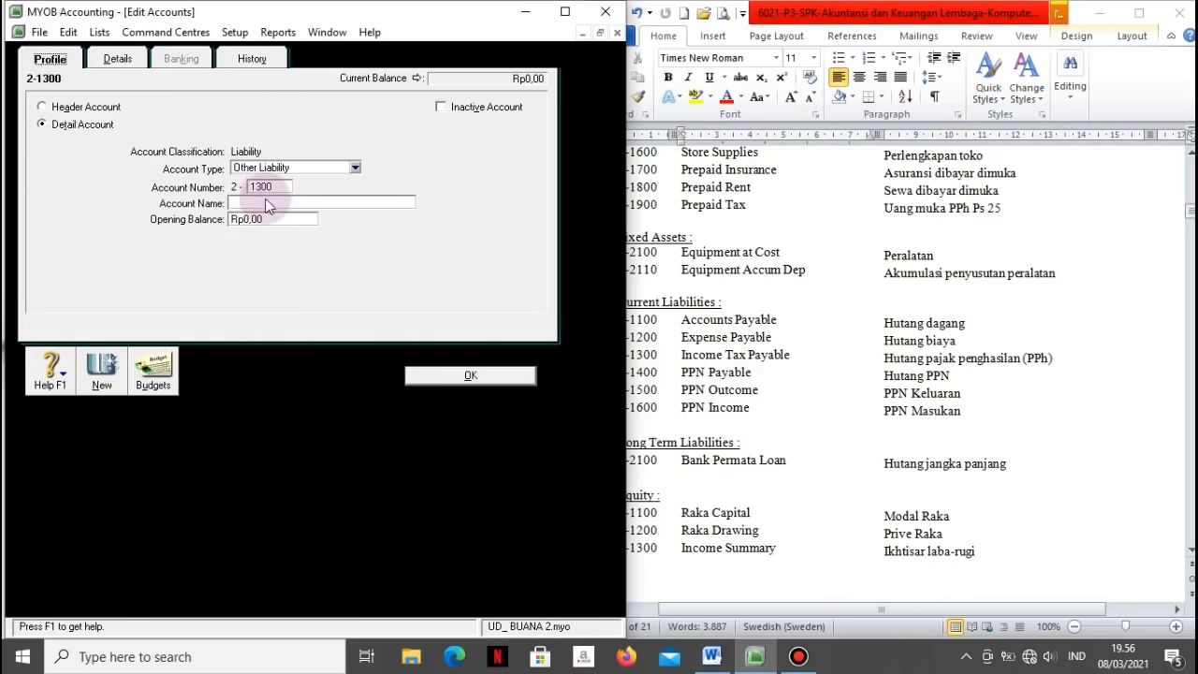
click(267, 202)
text(Income Tax Payable)
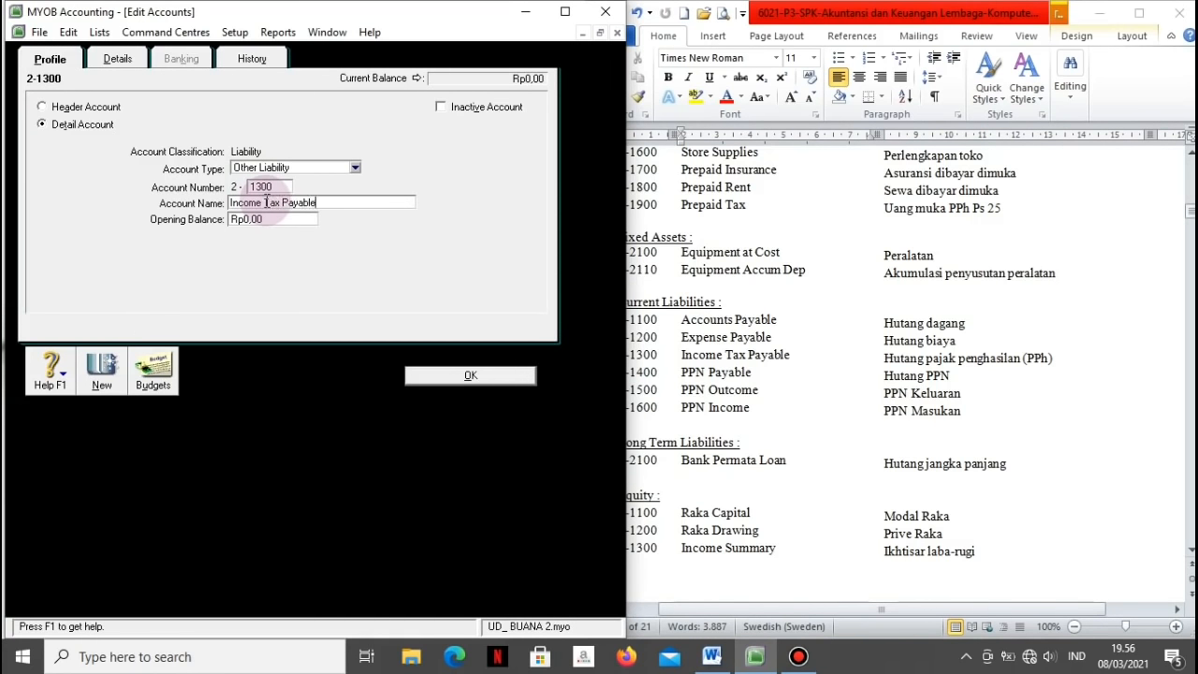
click(435, 374)
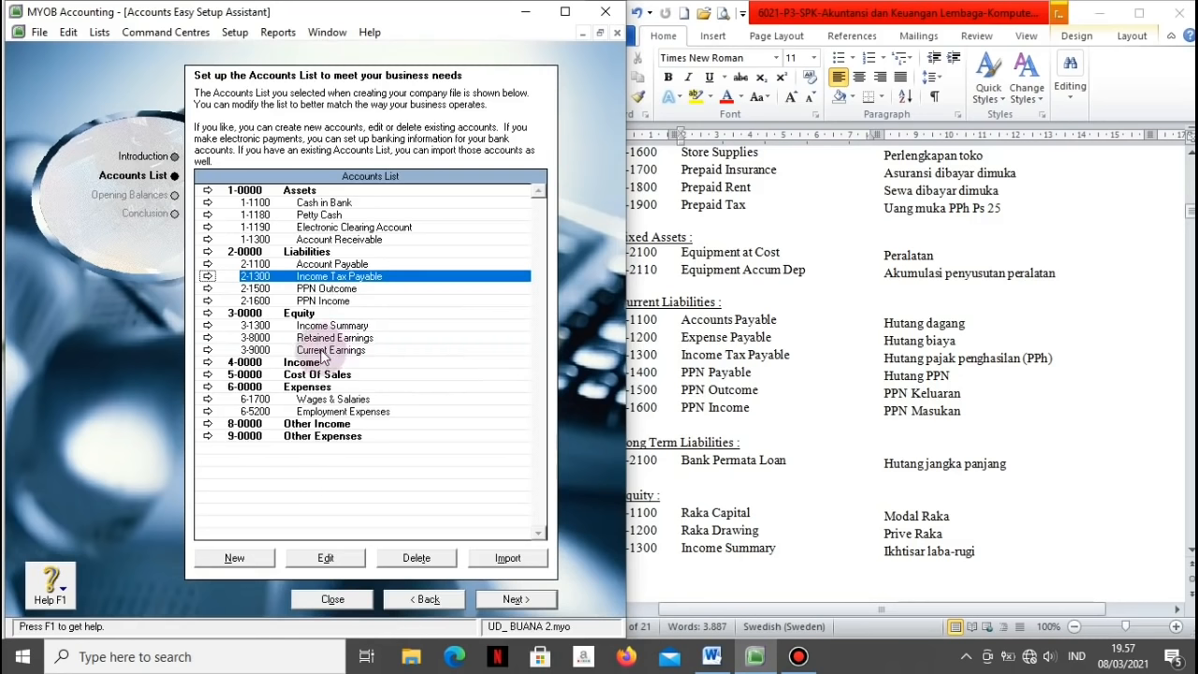
Step: Delete 6-5200 Employment Expenses, then return to the top of the reference chart of accounts
click(318, 412)
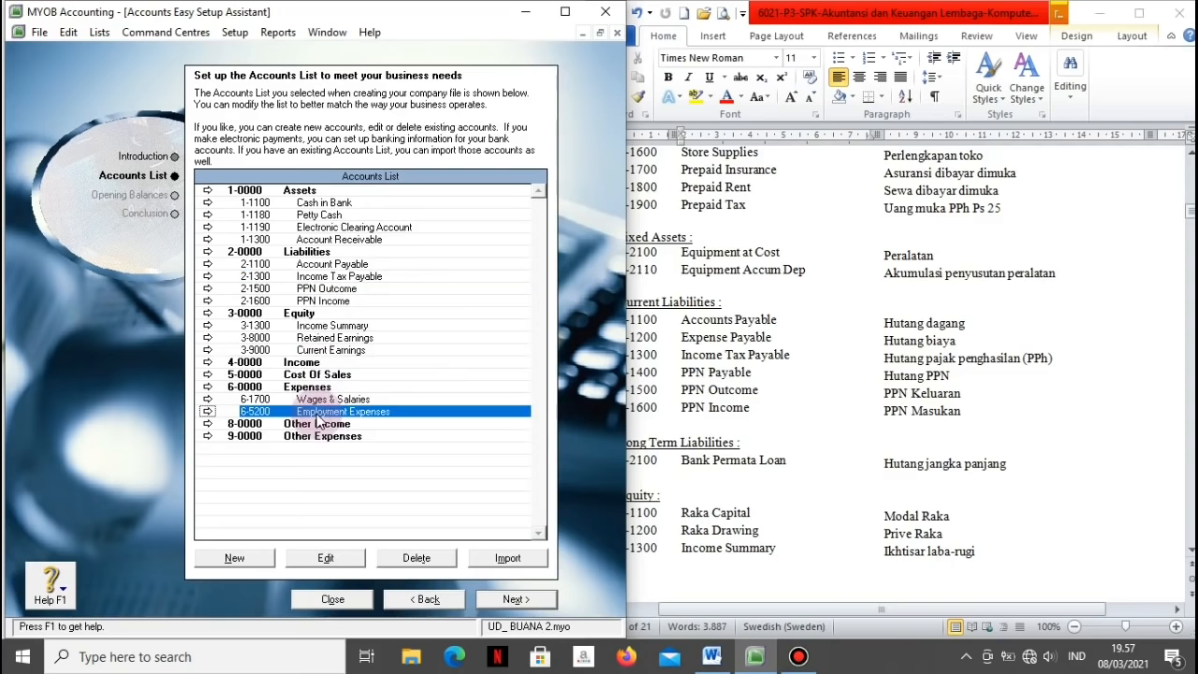
click(421, 557)
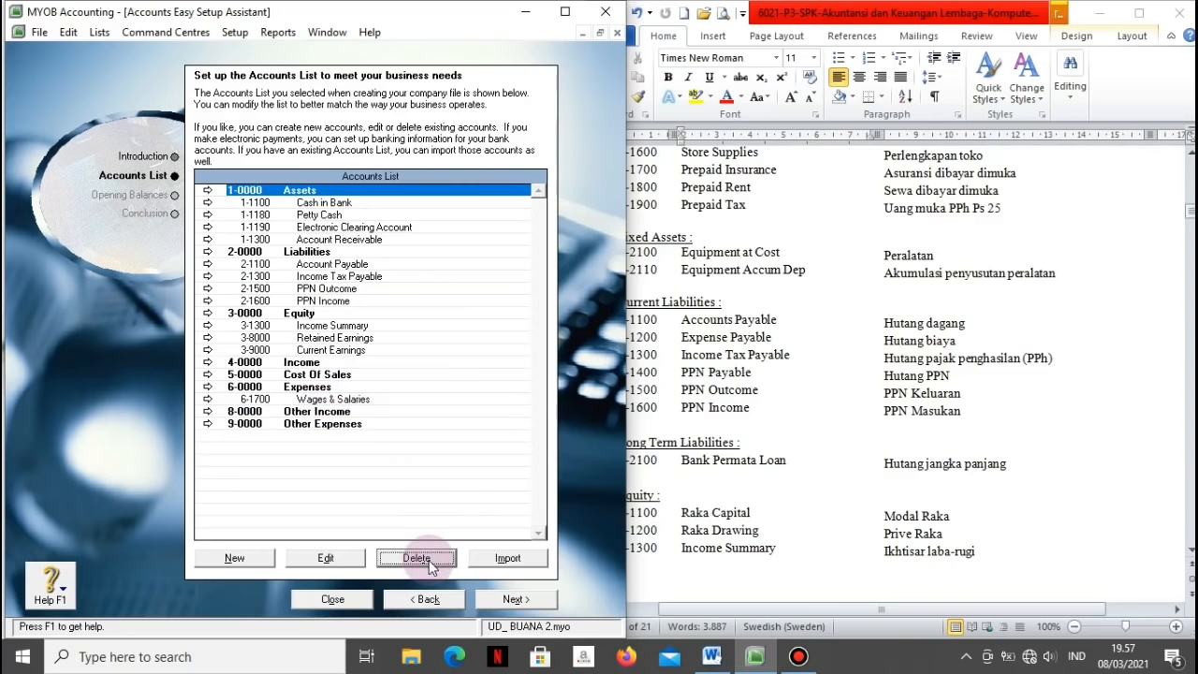
click(790, 239)
scroll(789, 237, up, 5)
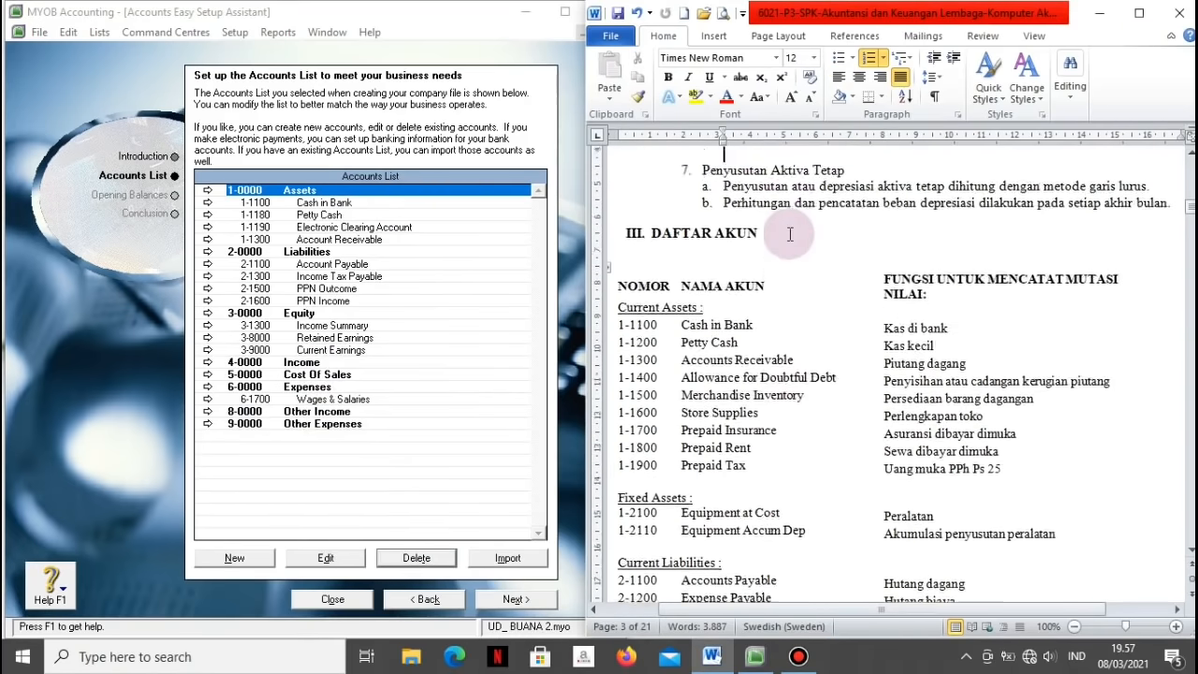
click(681, 546)
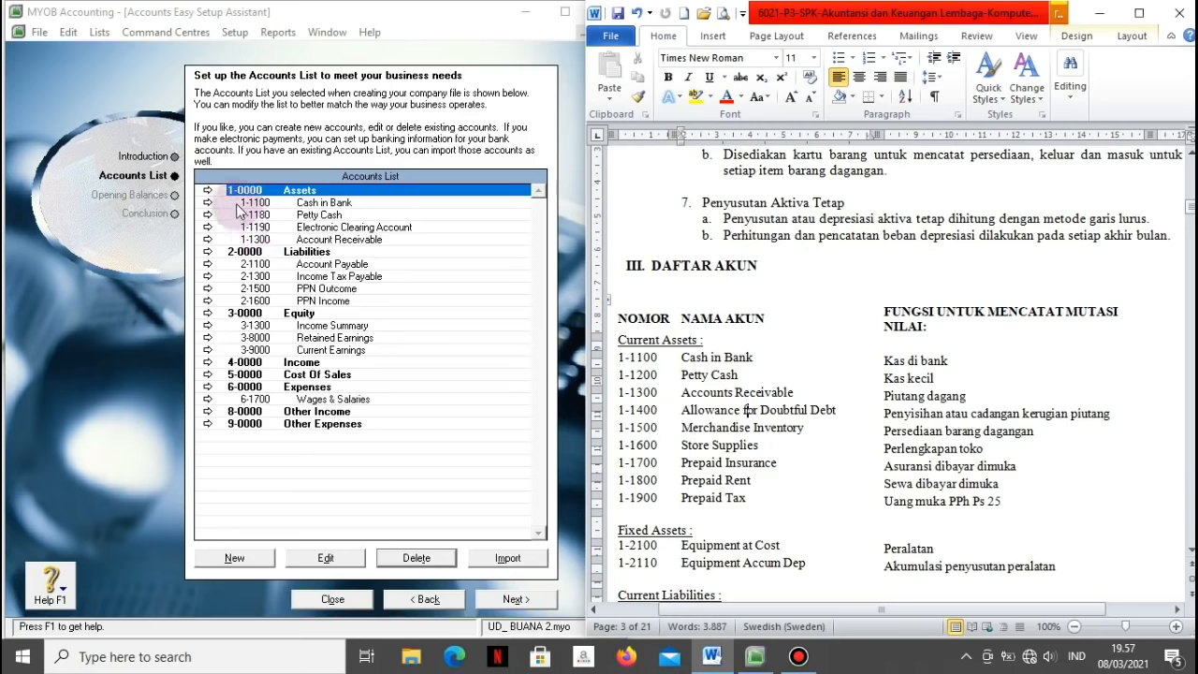
Step: Create Accounts Receivable account 1-1400 Allowance for Doubtful Debt and save it
click(245, 562)
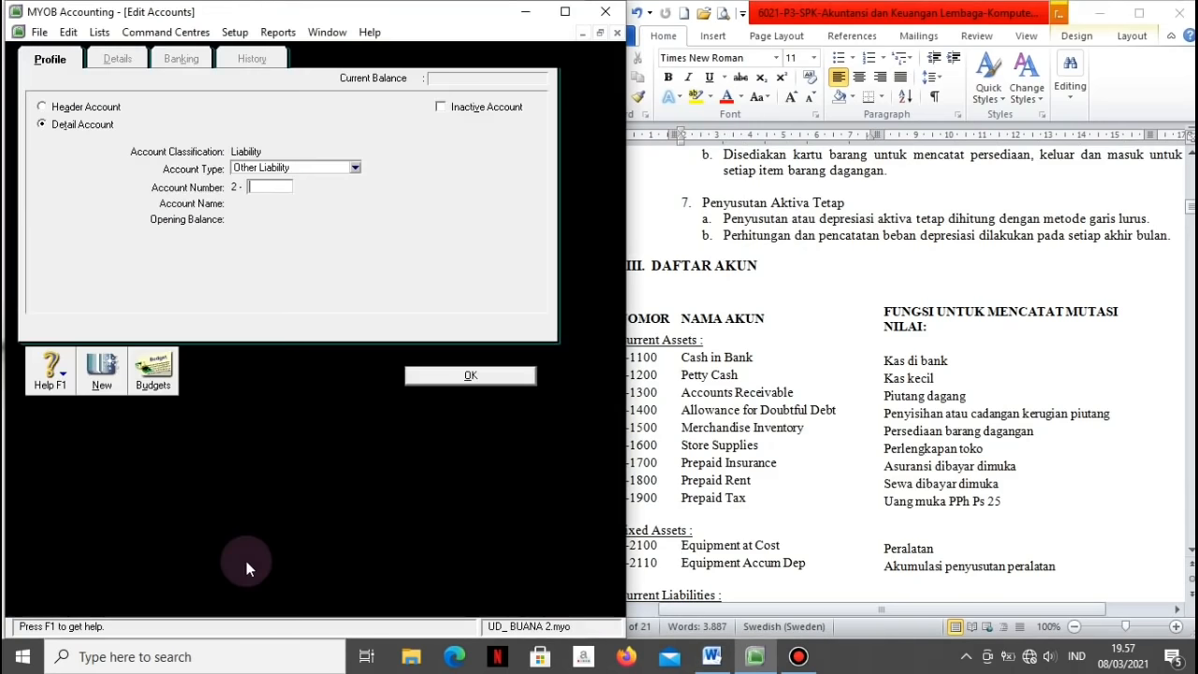
click(355, 166)
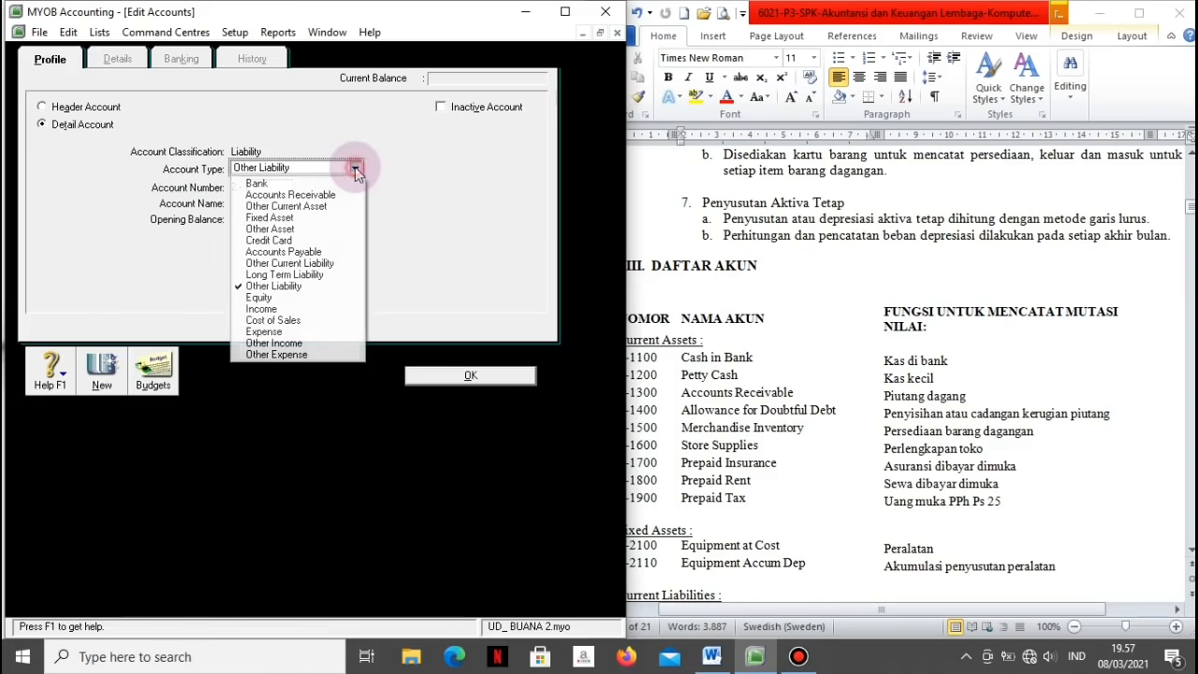
click(288, 194)
click(272, 187)
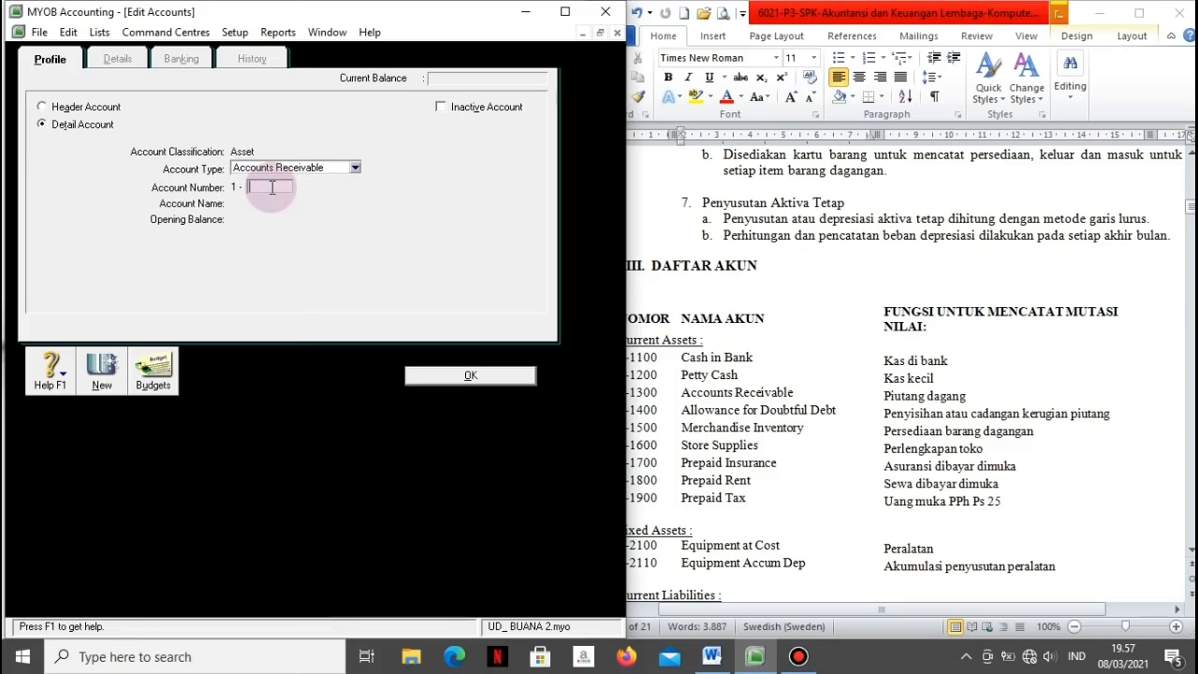
text(1400)
key(Tab)
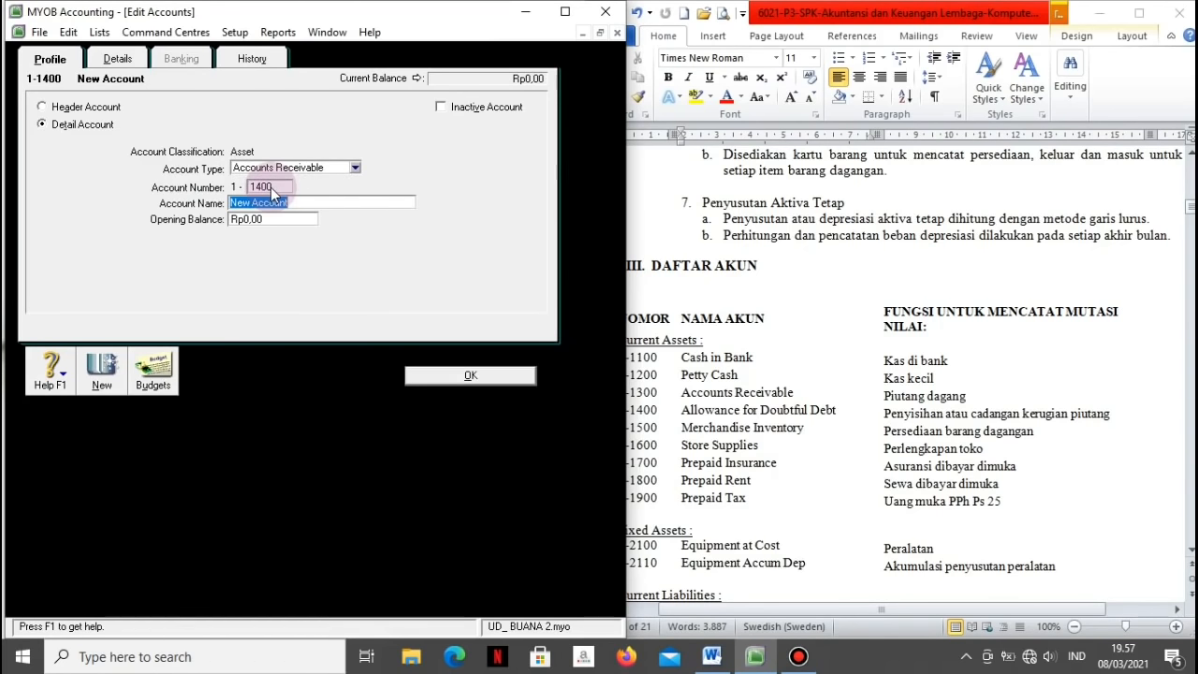
text(Allowance for Doubtful Debt)
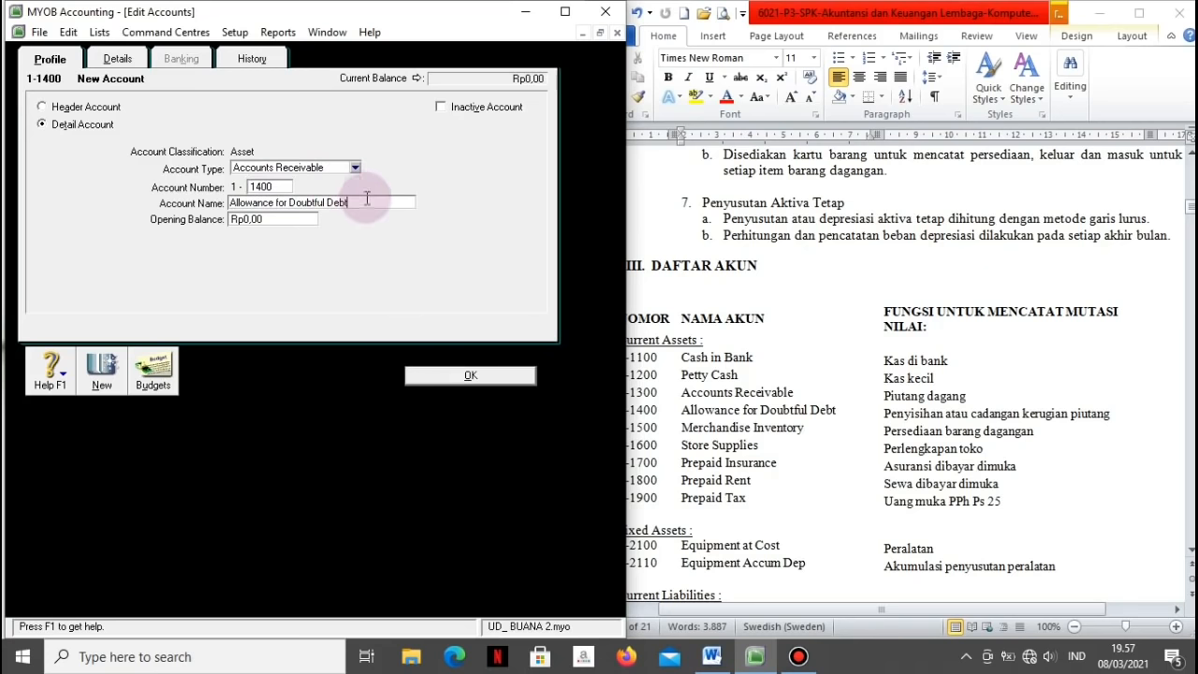
click(102, 382)
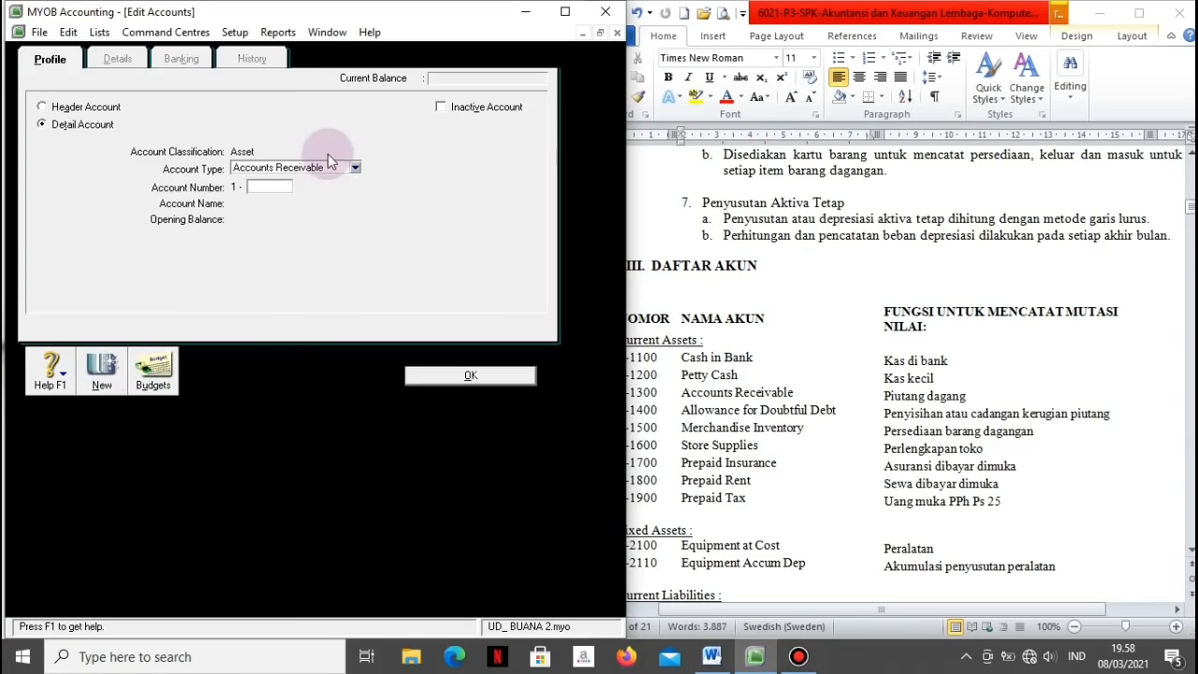
Step: Add Other Current Asset account 1-1500 Merchandise Inventory
click(354, 168)
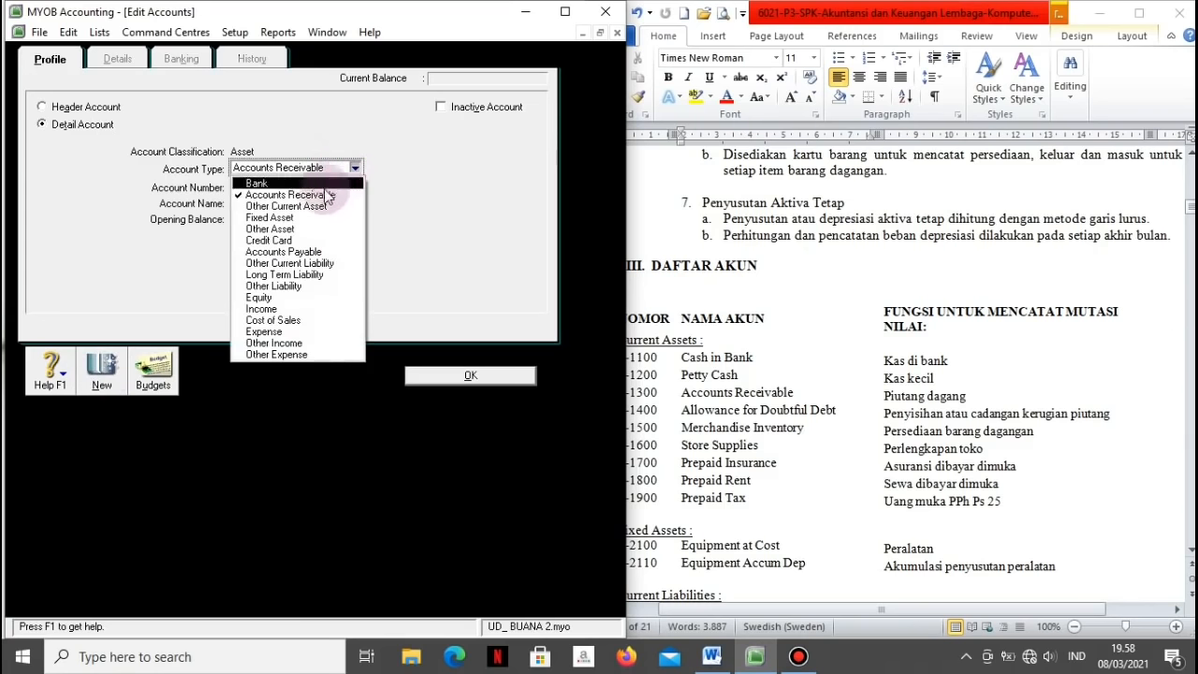
click(314, 207)
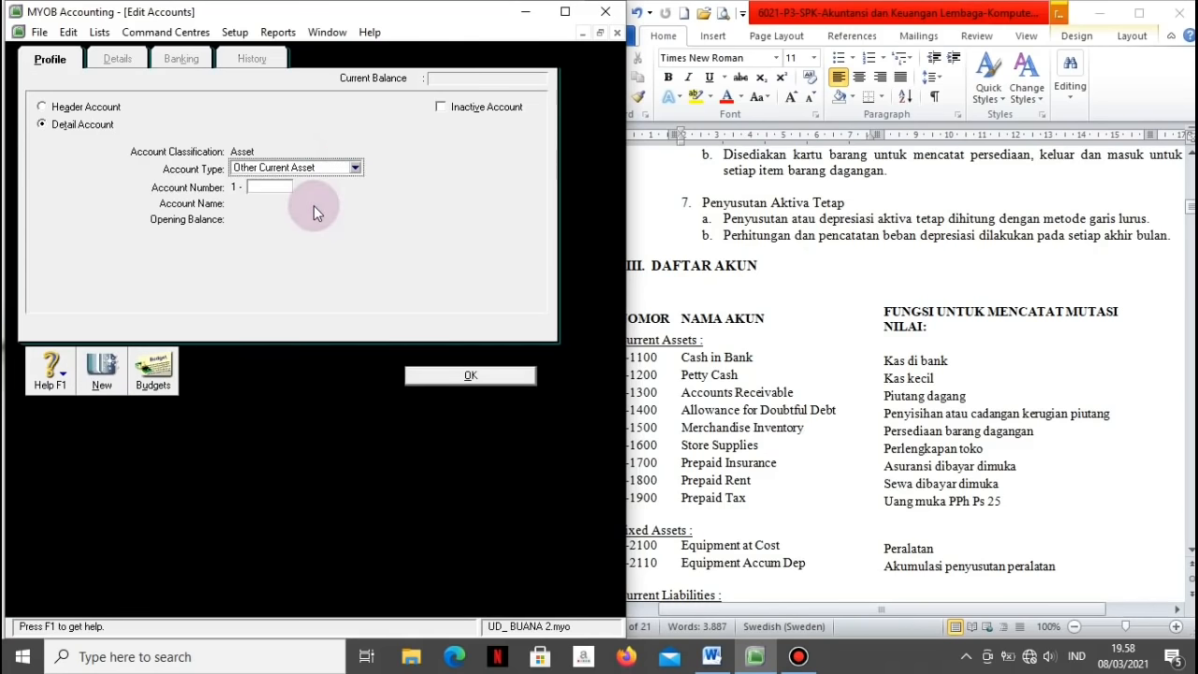
key(Tab)
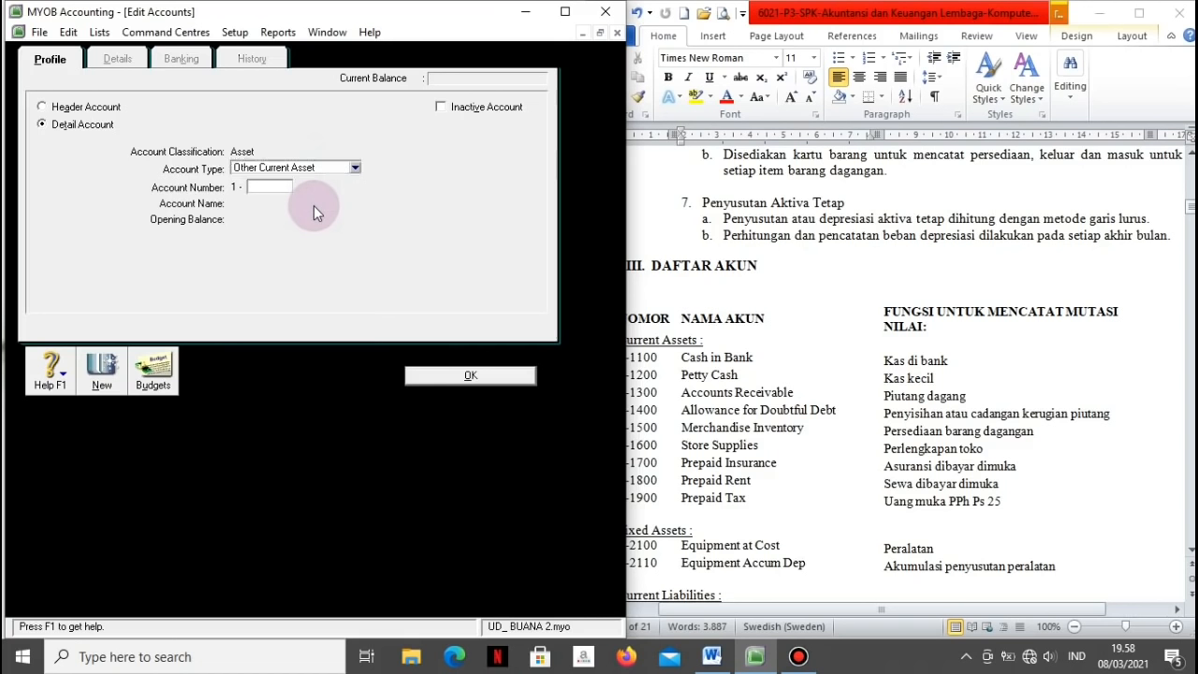
text(1500)
key(Tab)
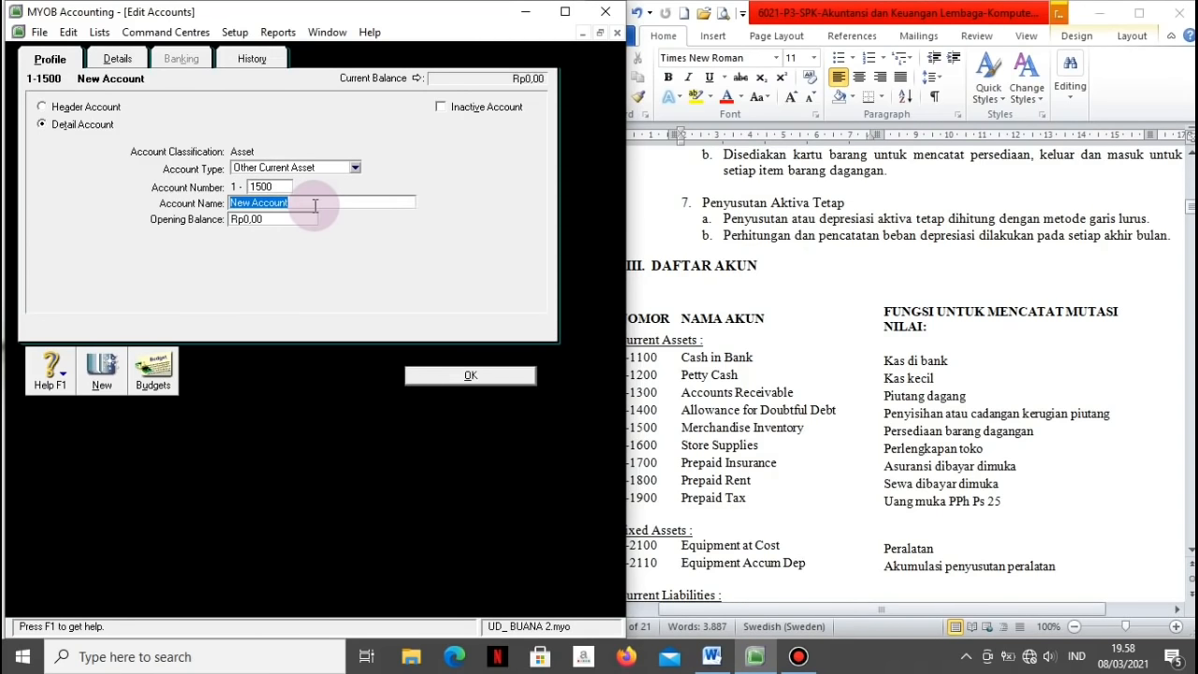
text(Merchandise Inventory)
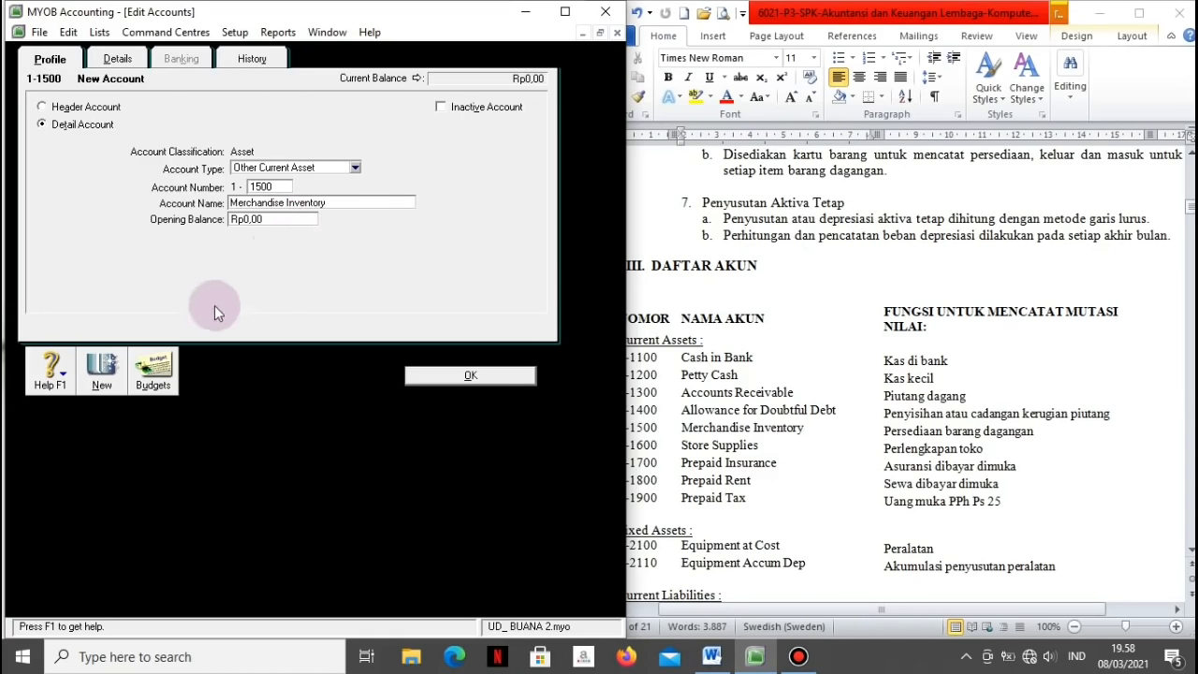
click(102, 372)
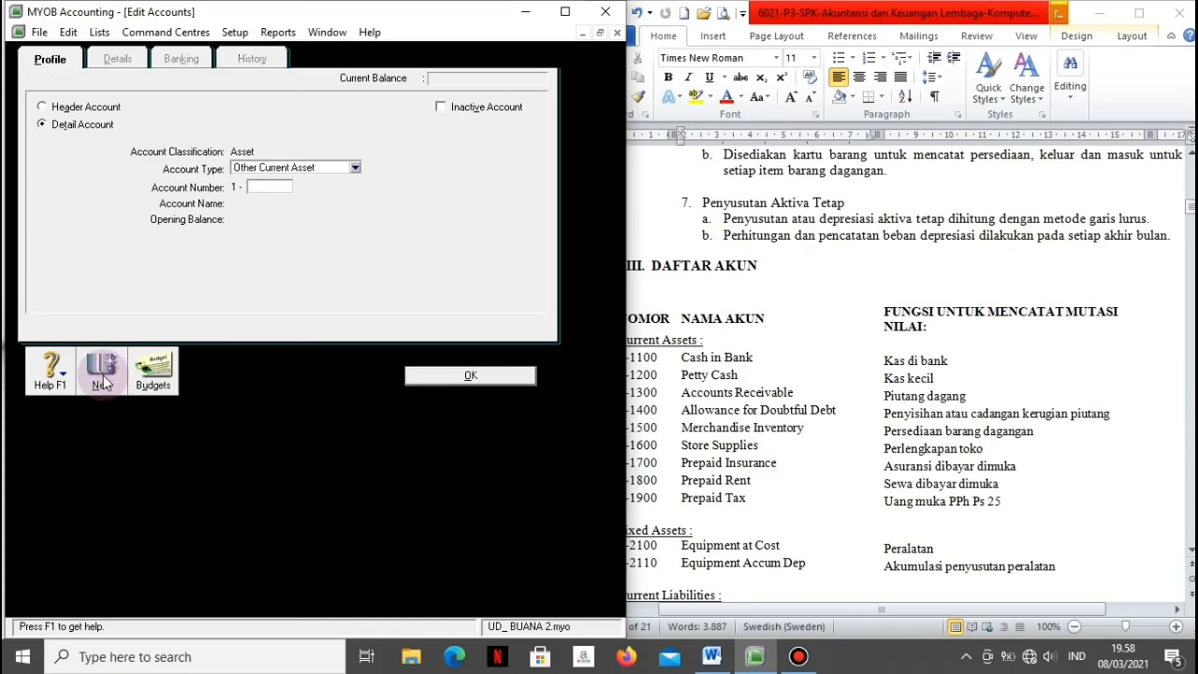
Step: Add accounts 1-1600 Store Supplies and 1-1700 Prepaid Insurance
text(1600)
key(Tab)
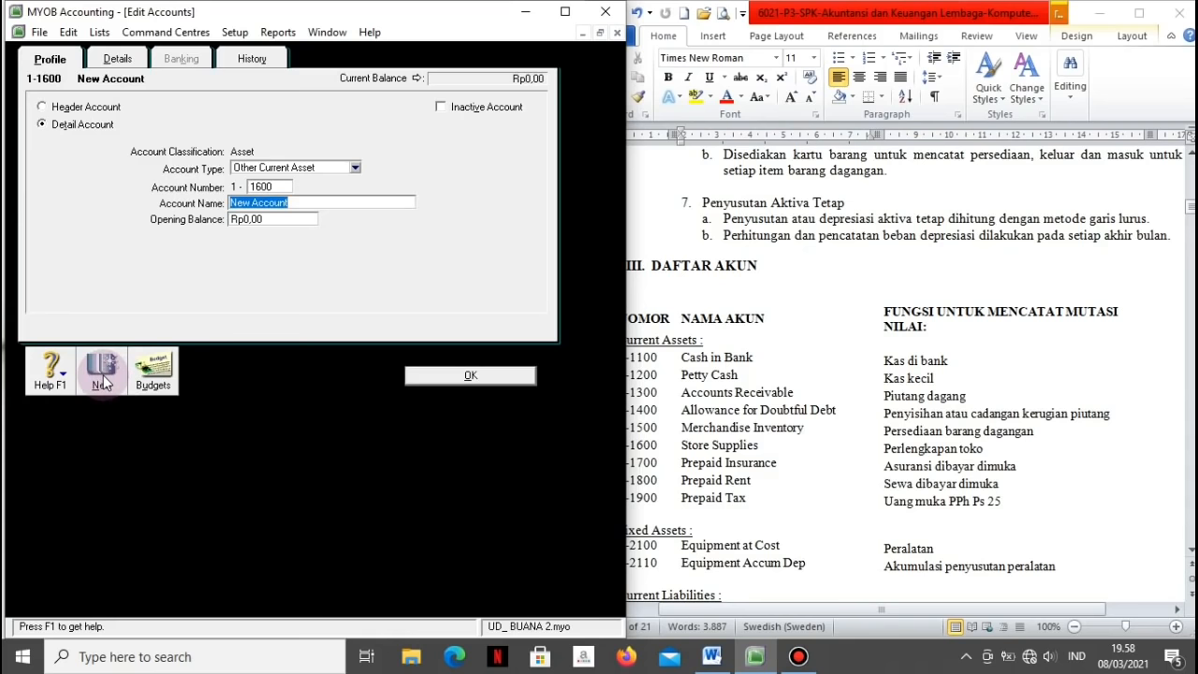
text(Store Supplies)
click(96, 379)
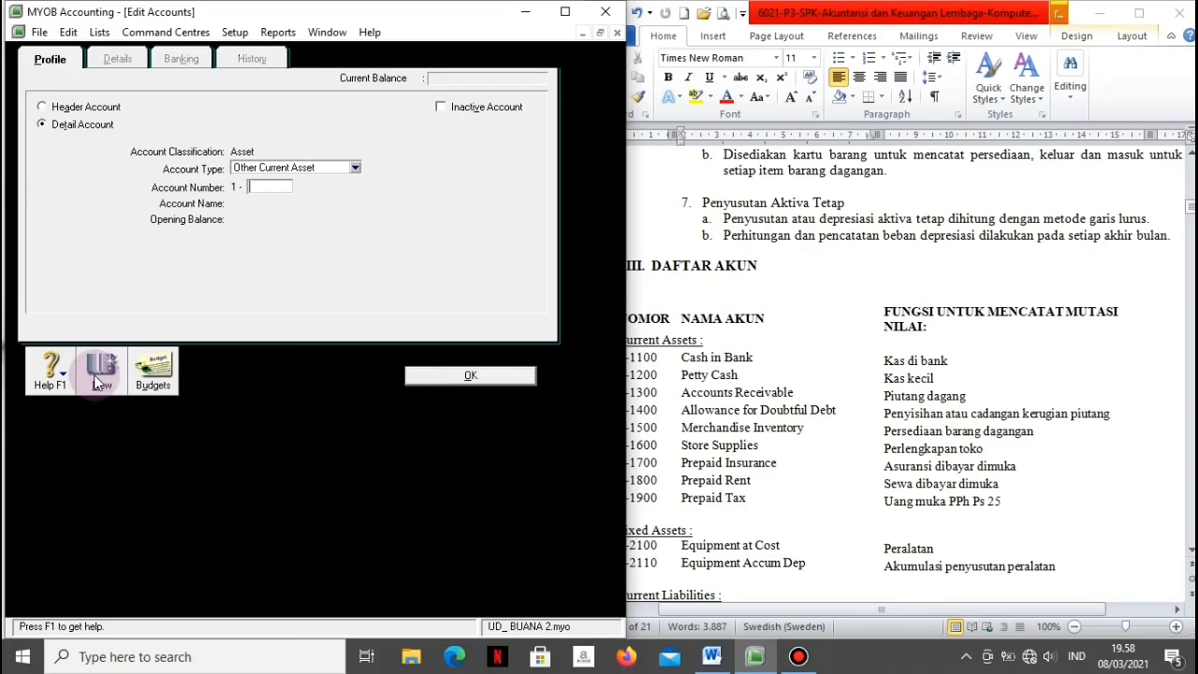
text(1700)
key(Tab)
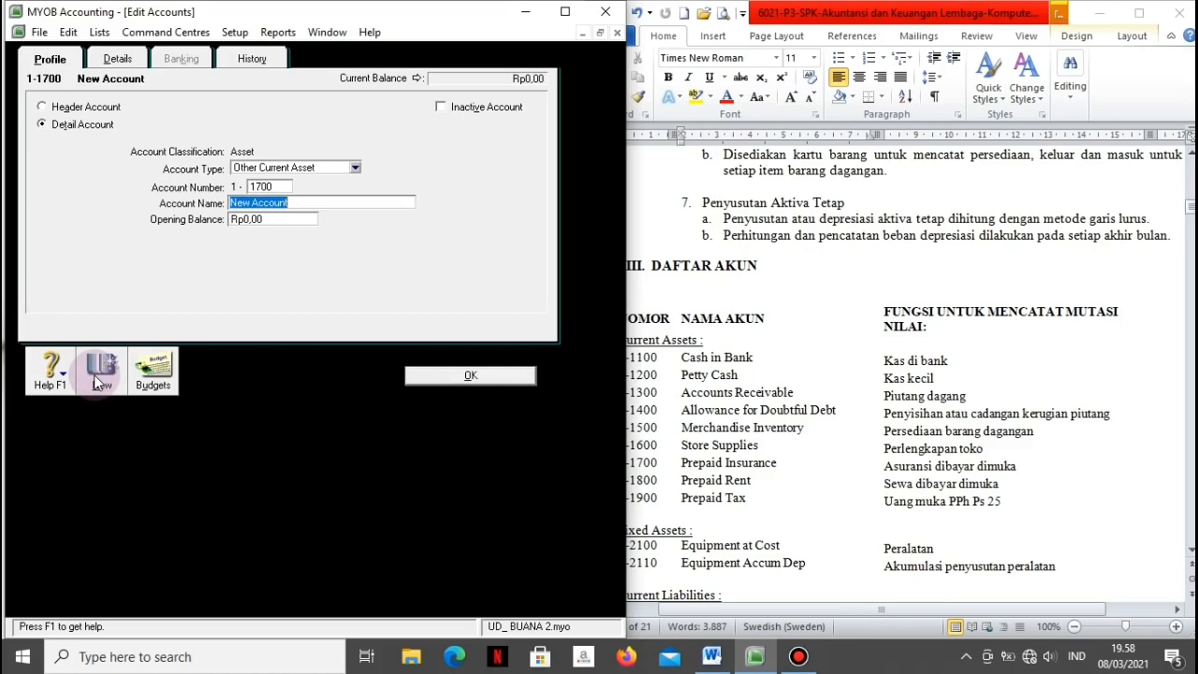
text(Prepaid Insurance)
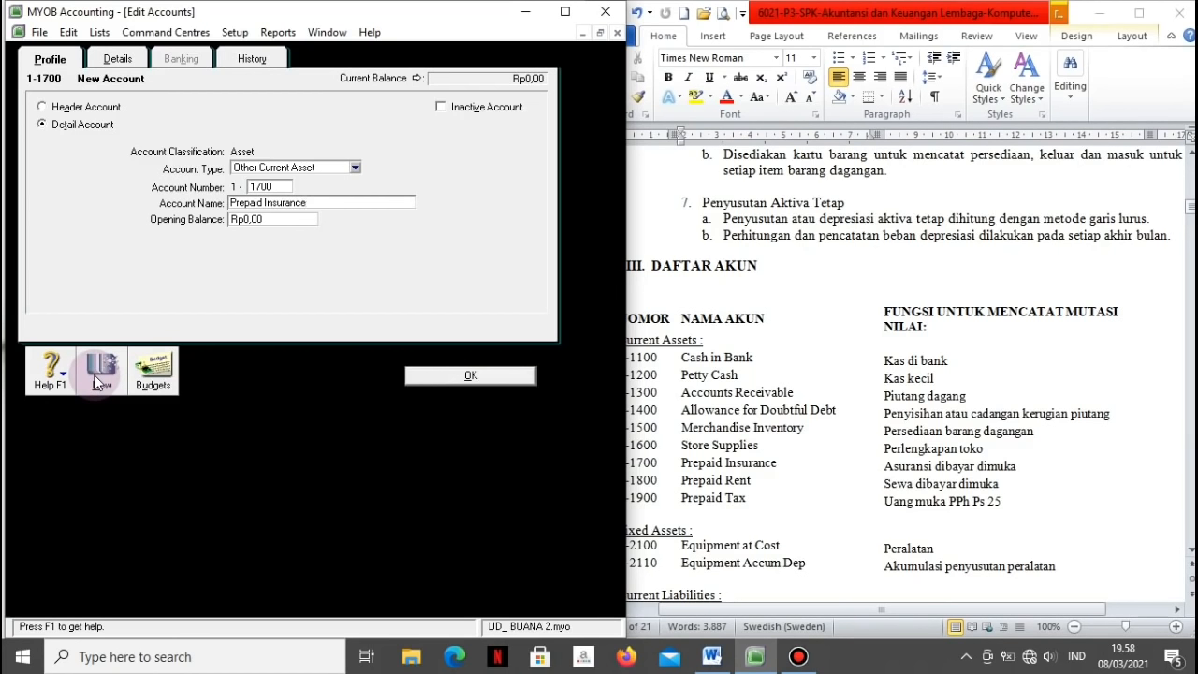
click(97, 374)
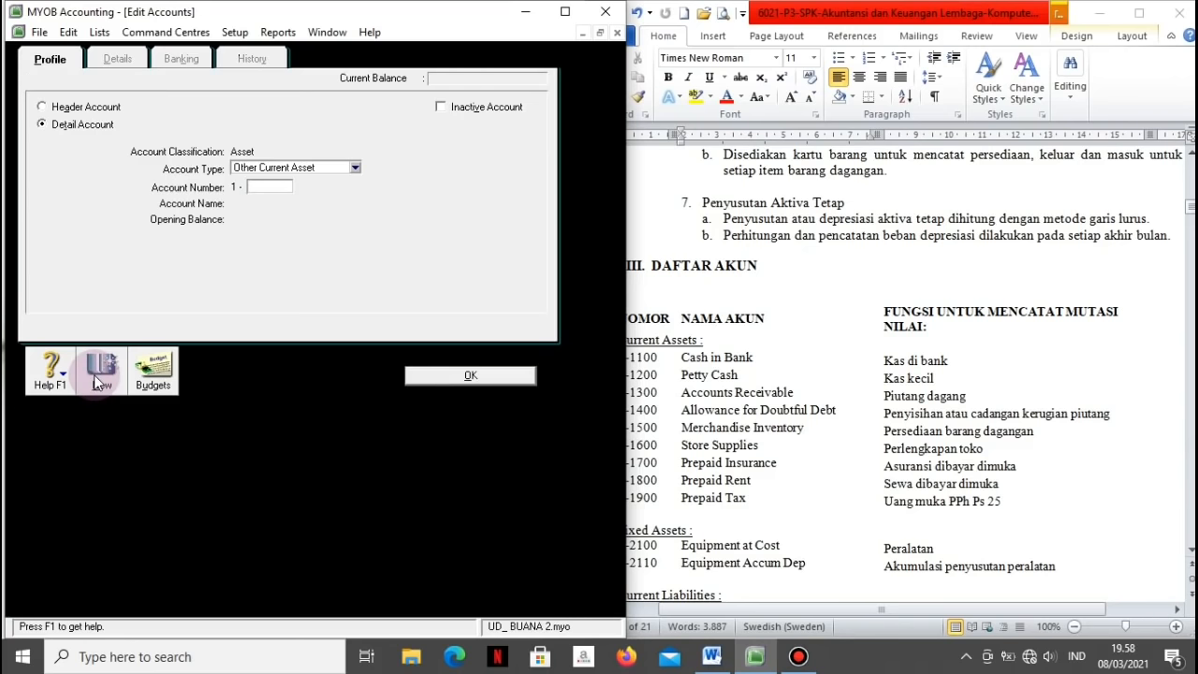
Step: Add accounts 1-1800 Prepaid Rent and 1-1900 Prepaid Tax
text(1800)
key(Tab)
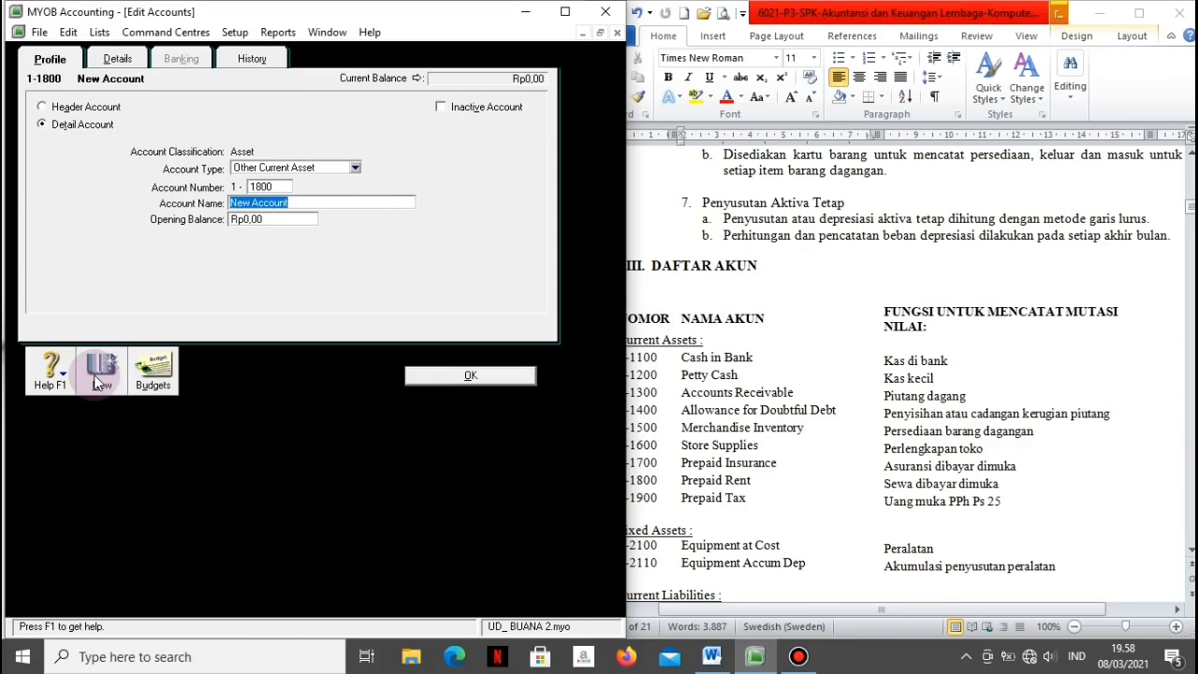
text(Prepaid Rent)
click(94, 374)
text(1990)
key(BackSpace)
key(BackSpace)
text(00)
key(Tab)
text(Prepaid Tax)
click(94, 377)
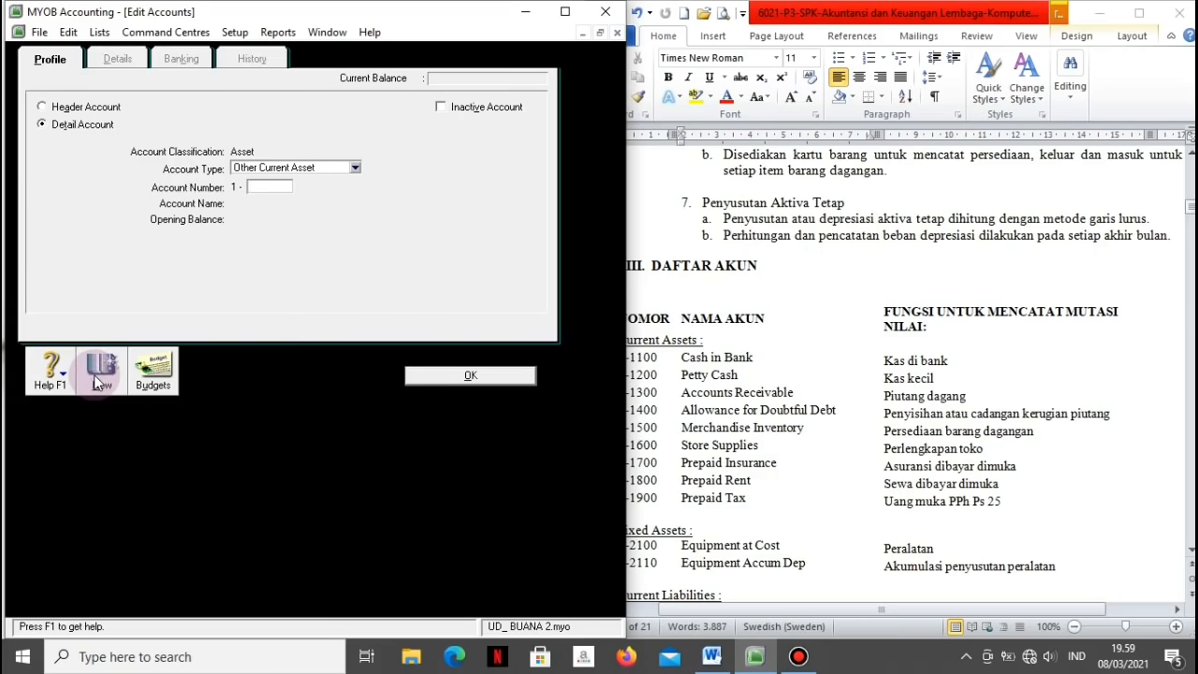
Step: Add Fixed Asset account 1-2100 Equipment at Cost
click(356, 168)
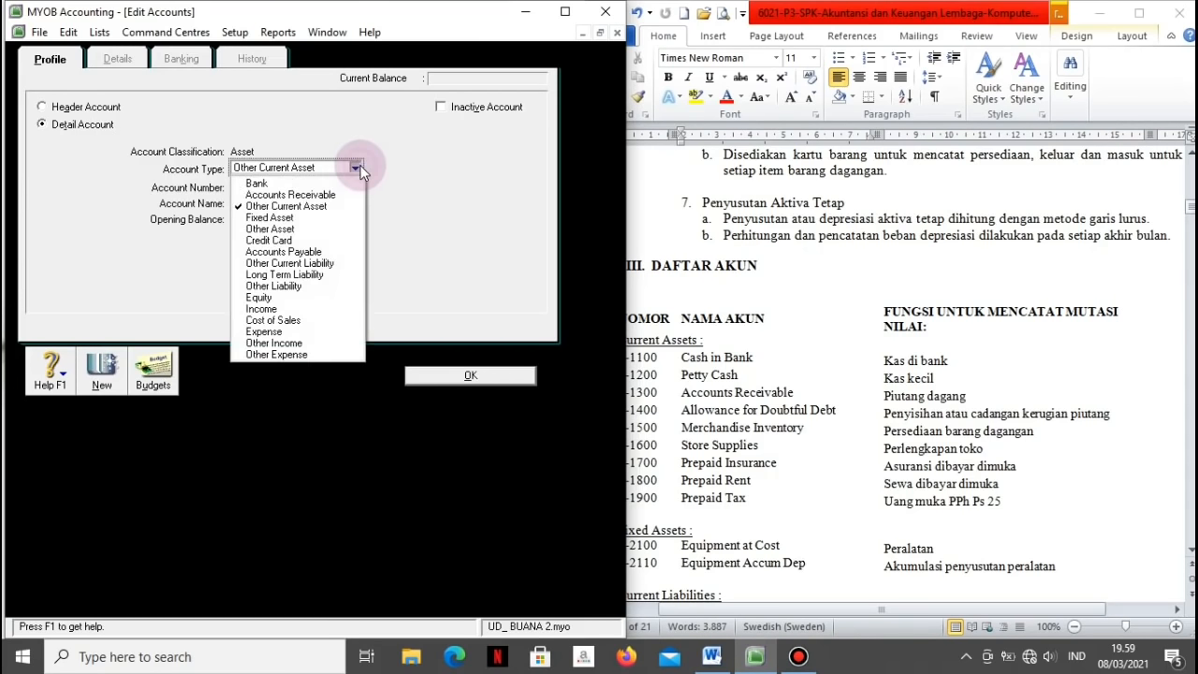
click(284, 219)
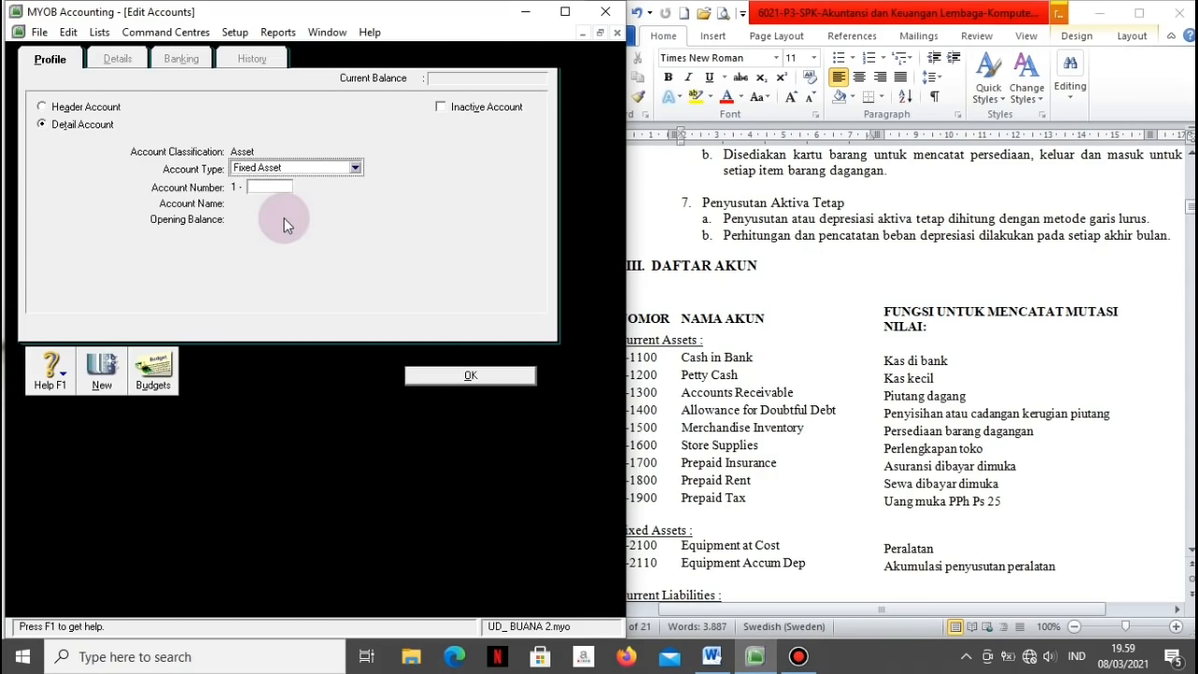
text(2100)
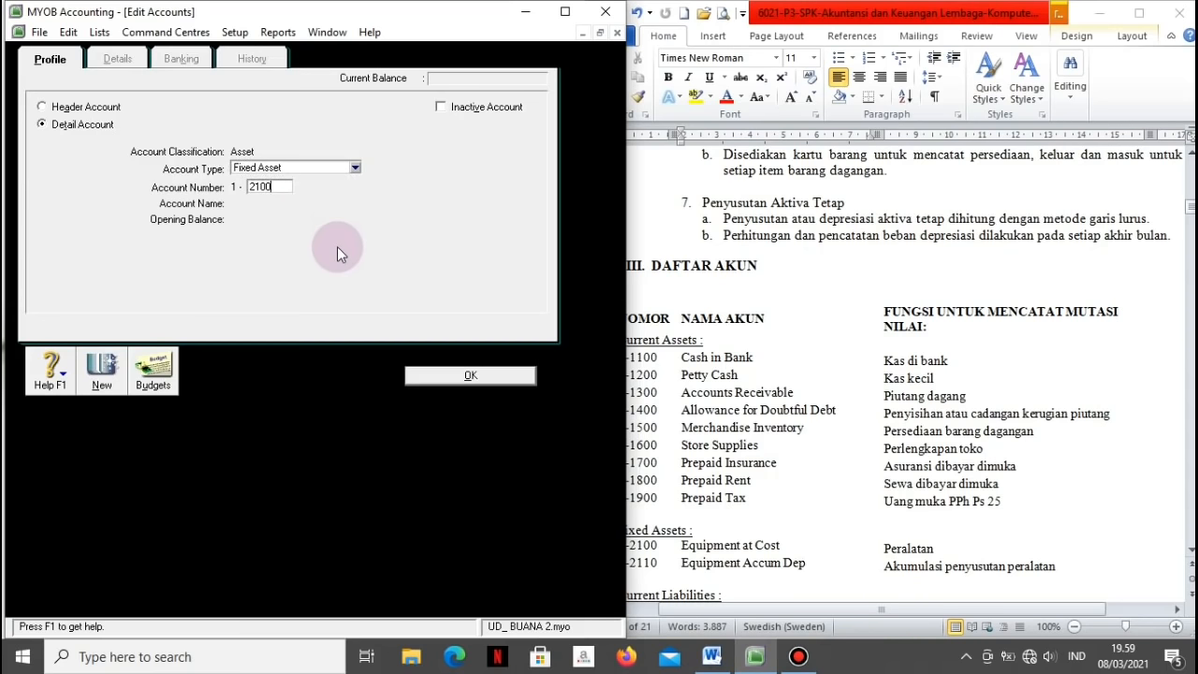
key(Tab)
text(Equipment at C)
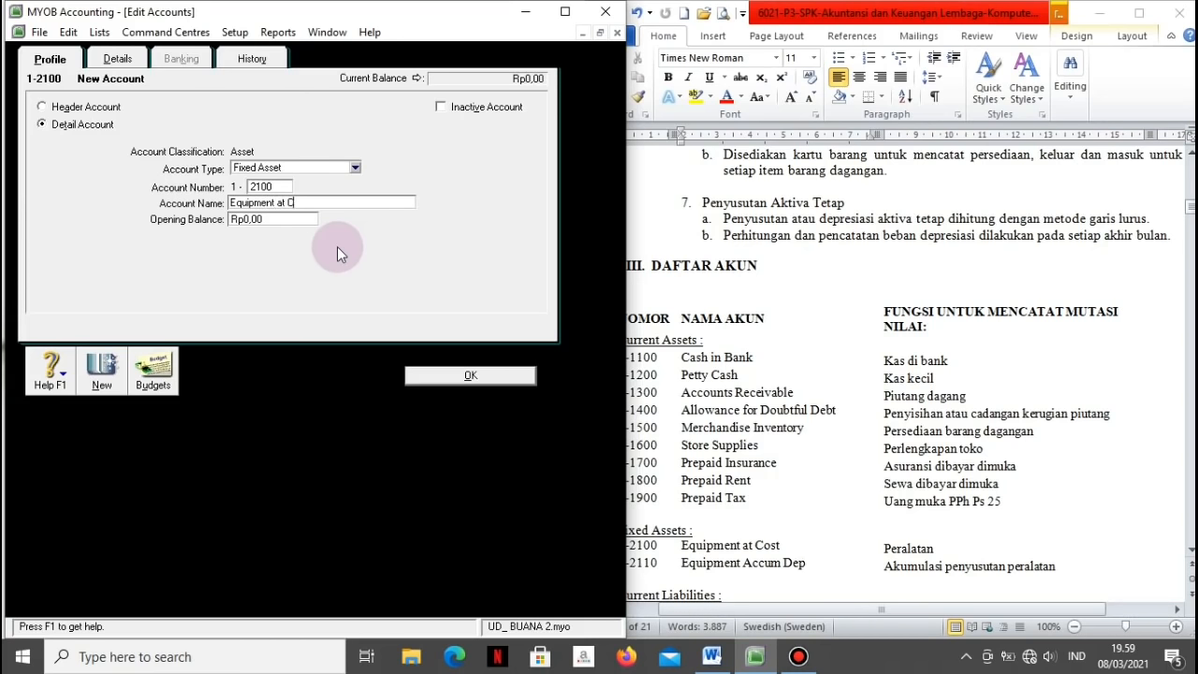
text(ost)
click(106, 371)
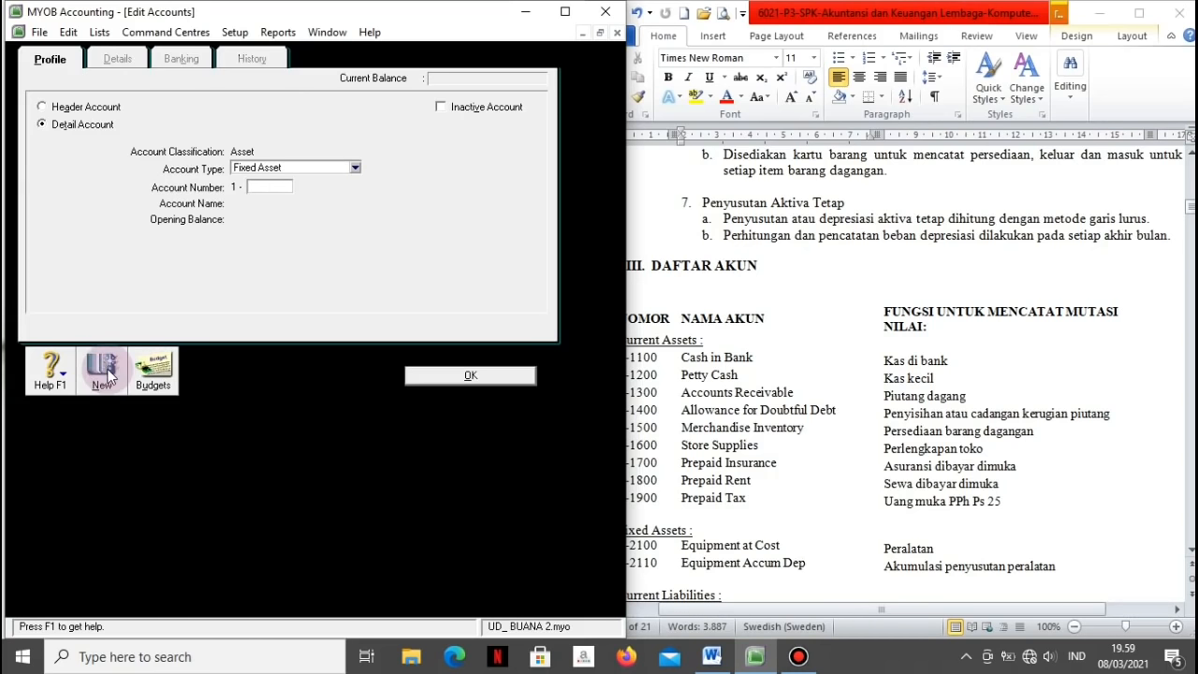
Step: Add Fixed Asset account 1-2110 Equipment Accum Dep, then bring the reference list forward
text(2110)
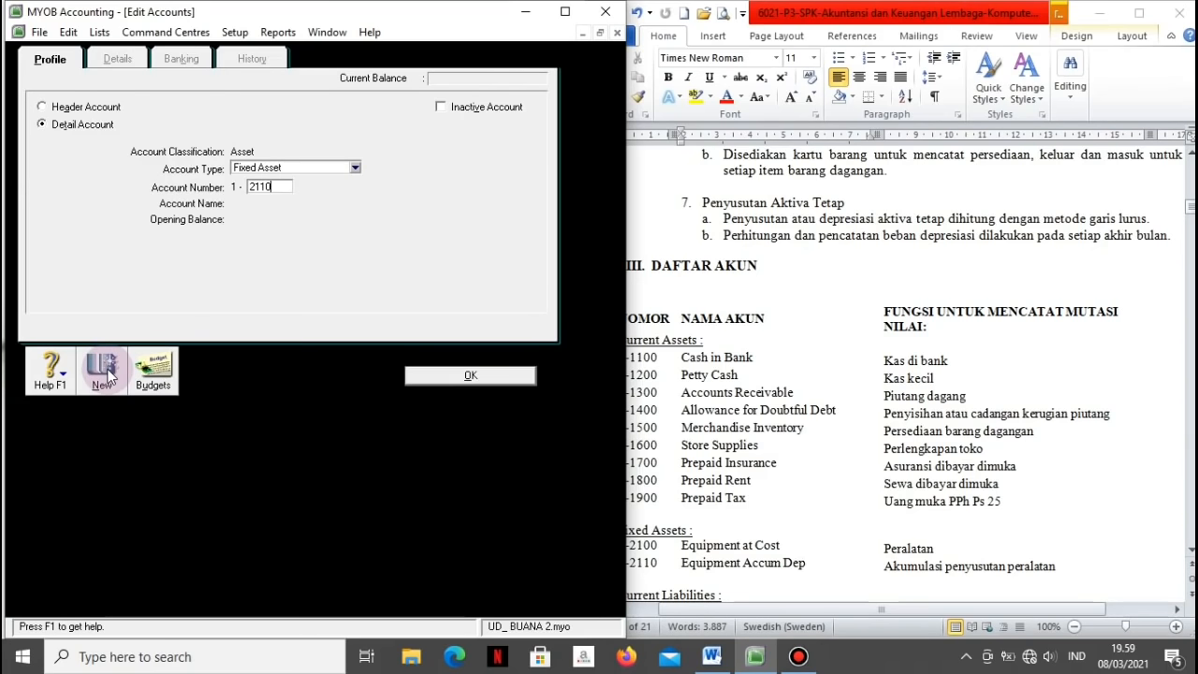
key(Tab)
text(Eq)
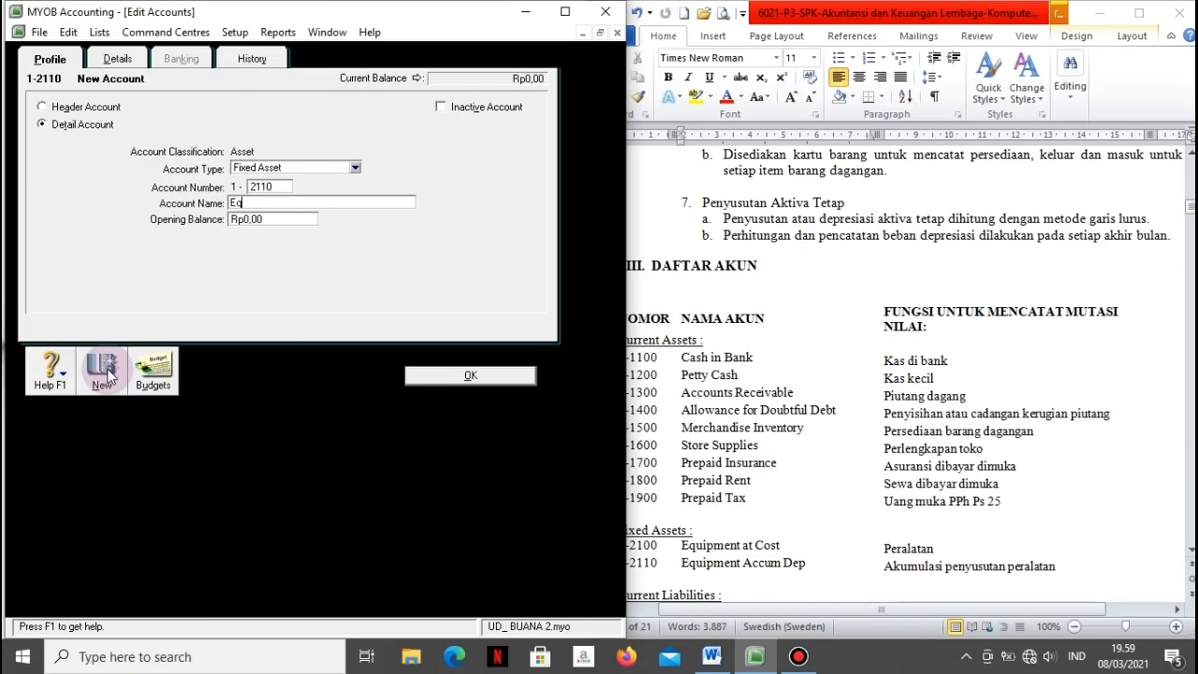
text(uipment Accum)
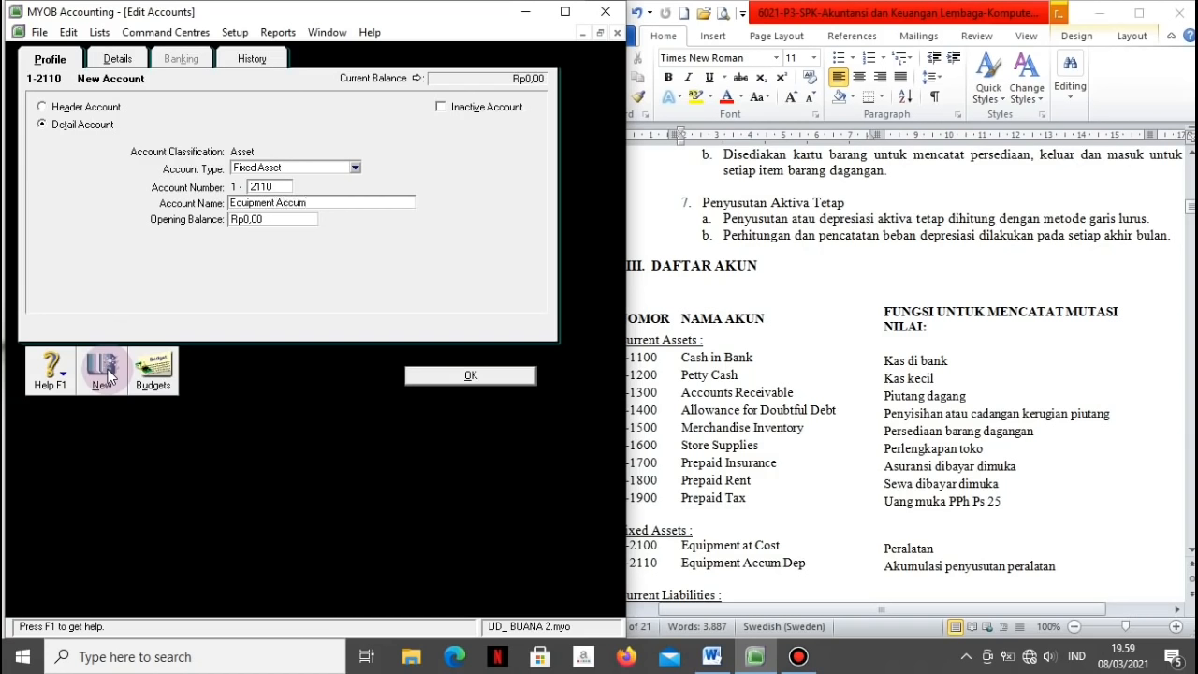
text( Dp)
key(BackSpace)
text(ep)
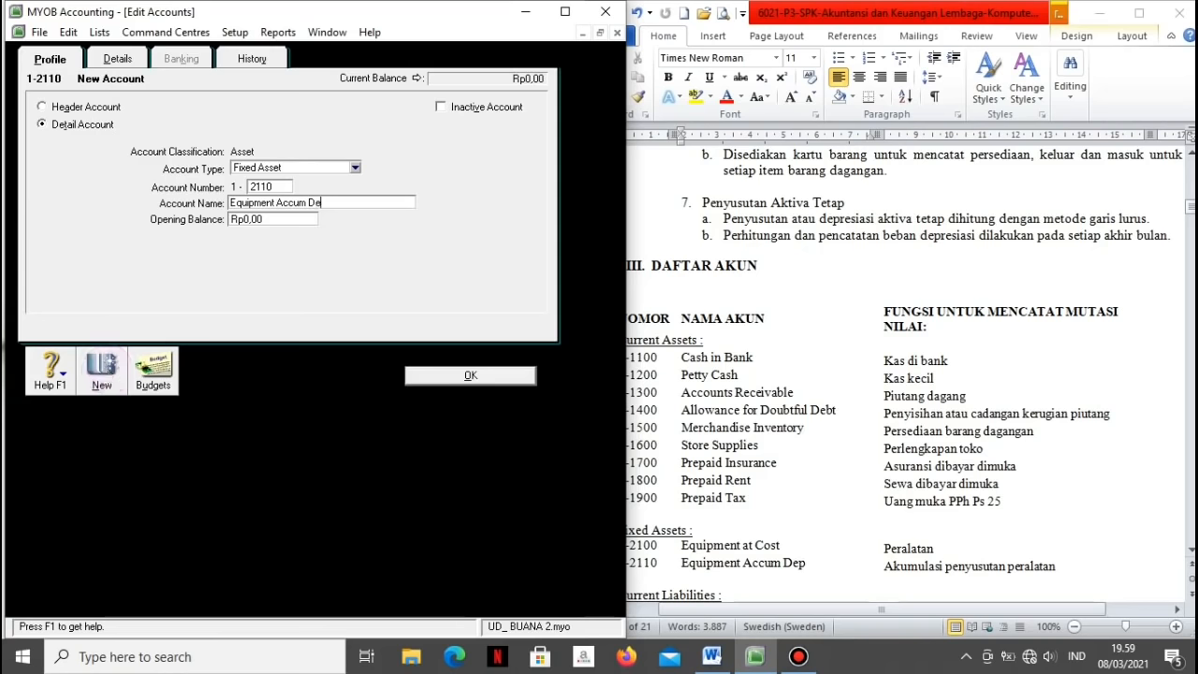
click(108, 375)
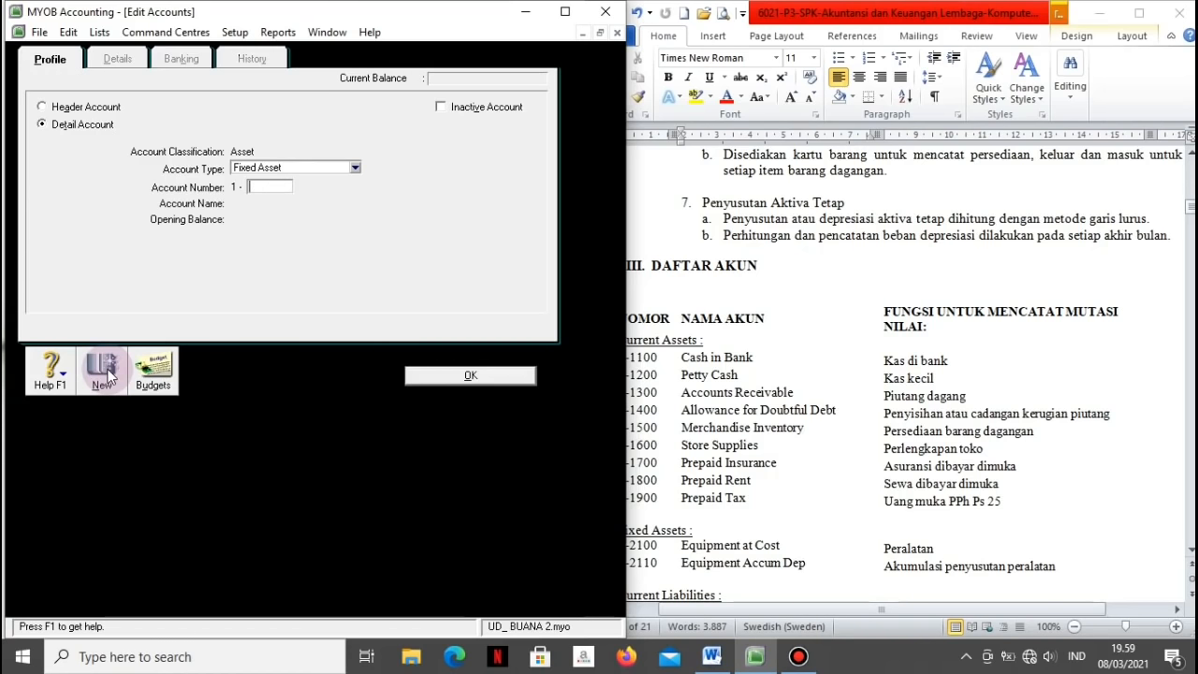
click(712, 540)
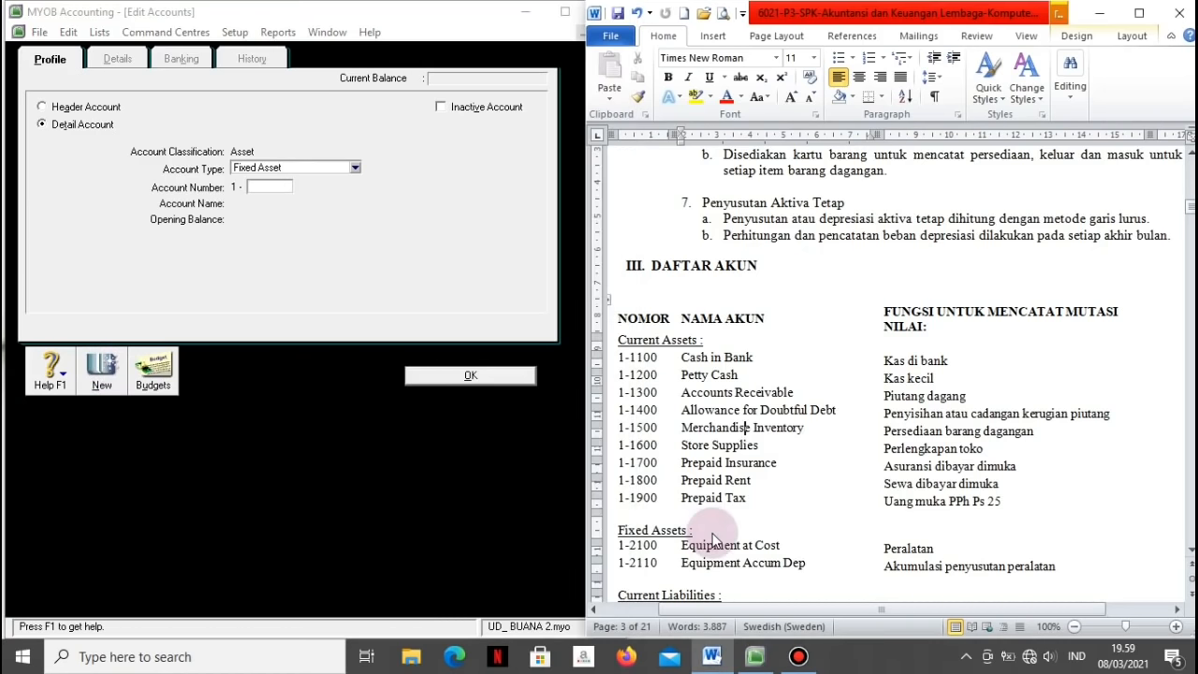
Step: Check the reference list and add Other Current Liability account 2-1200 Expense Payable
scroll(713, 536, down, 4)
scroll(714, 537, down, 7)
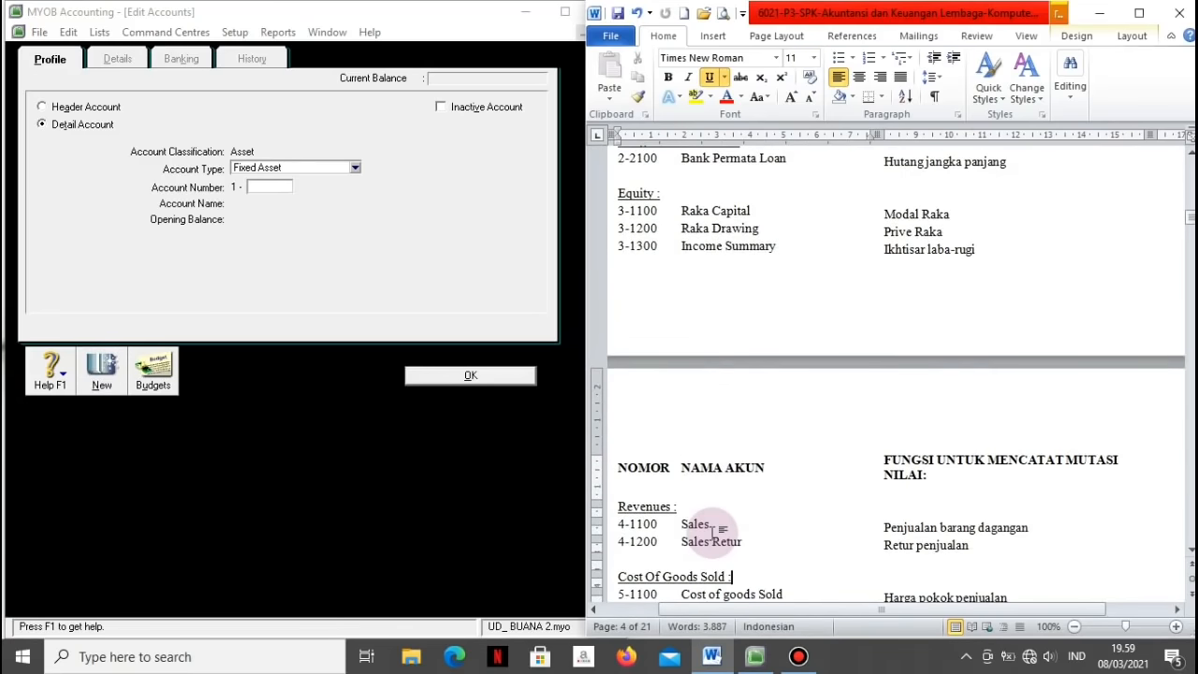
scroll(712, 540, up, 4)
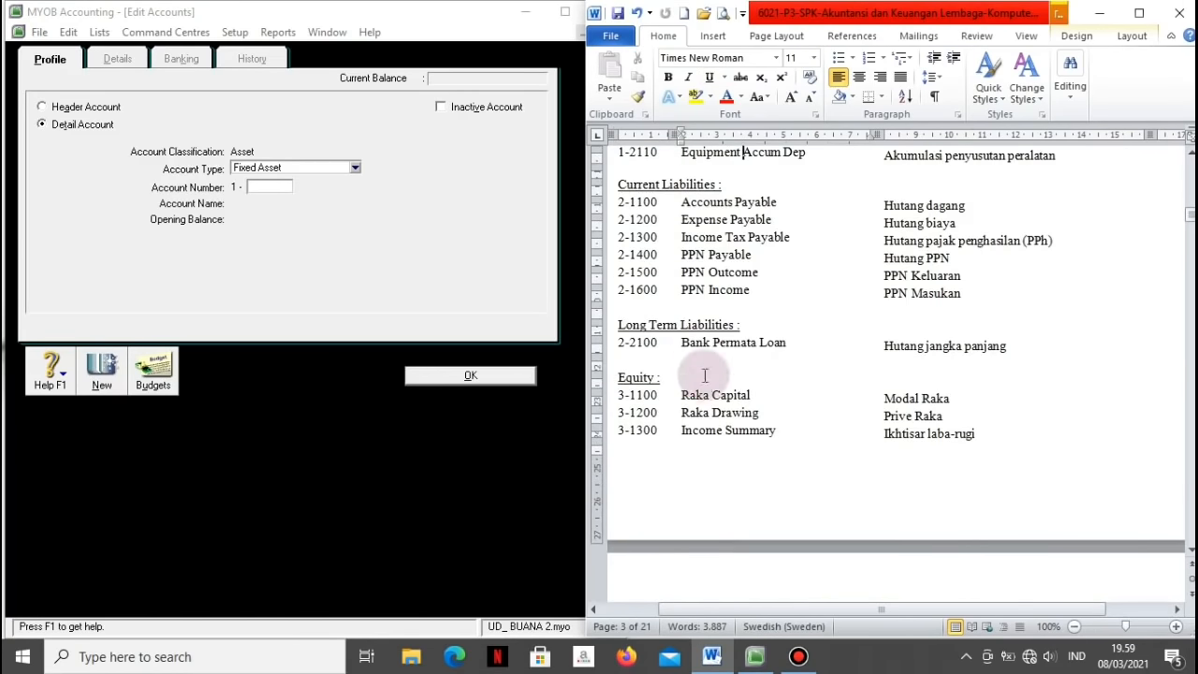
click(355, 166)
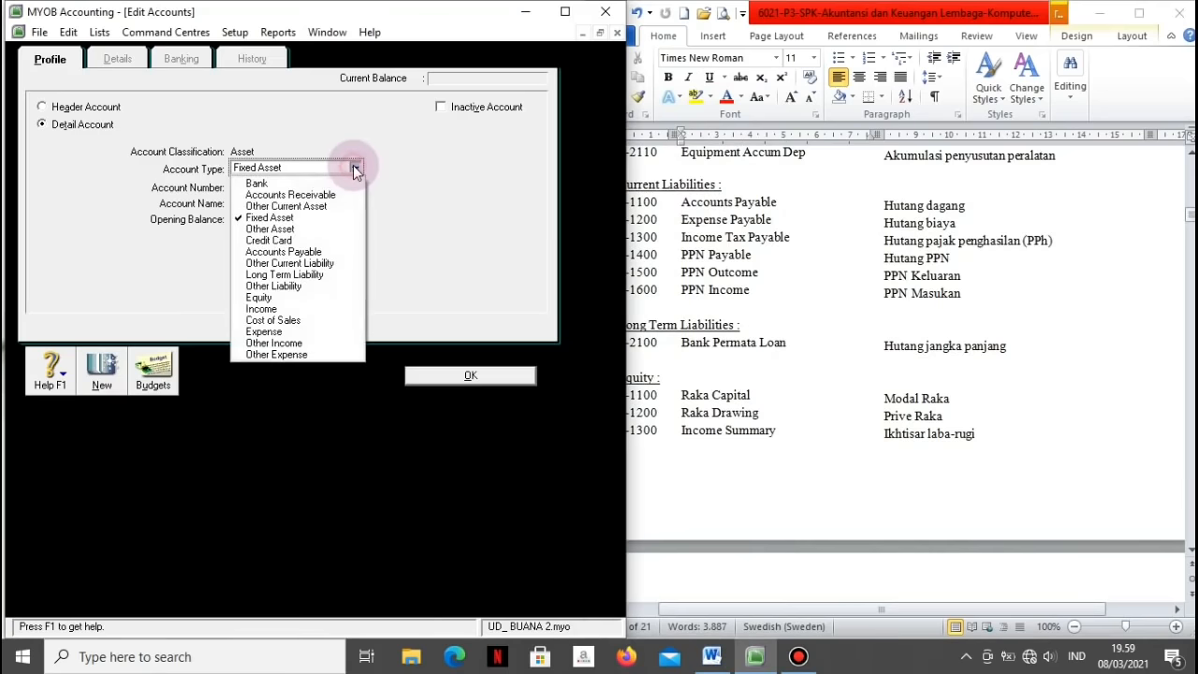
click(272, 262)
click(263, 186)
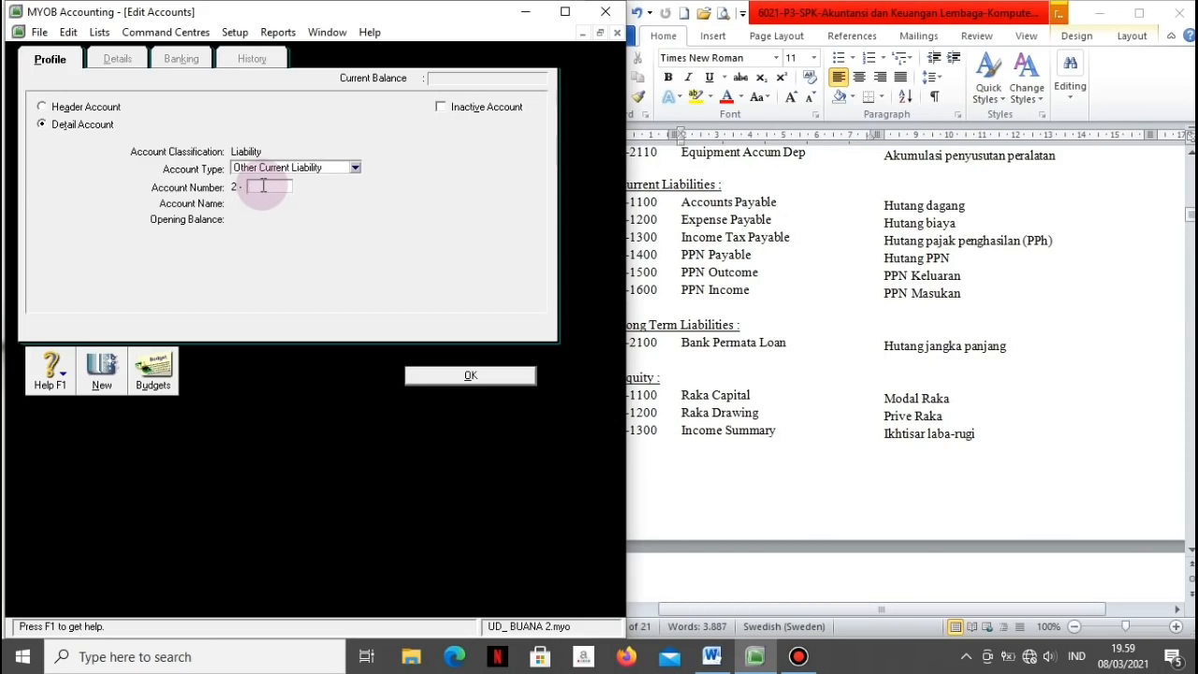
text(1200)
key(Tab)
text(Expense)
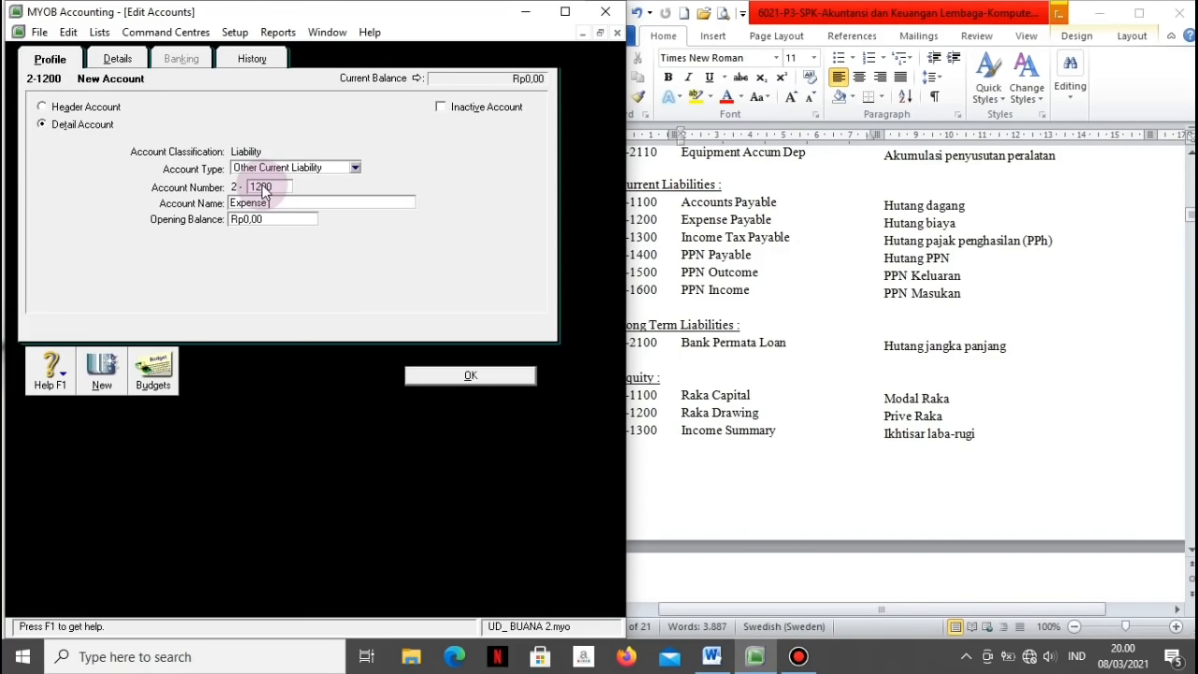
text( Payable)
click(106, 374)
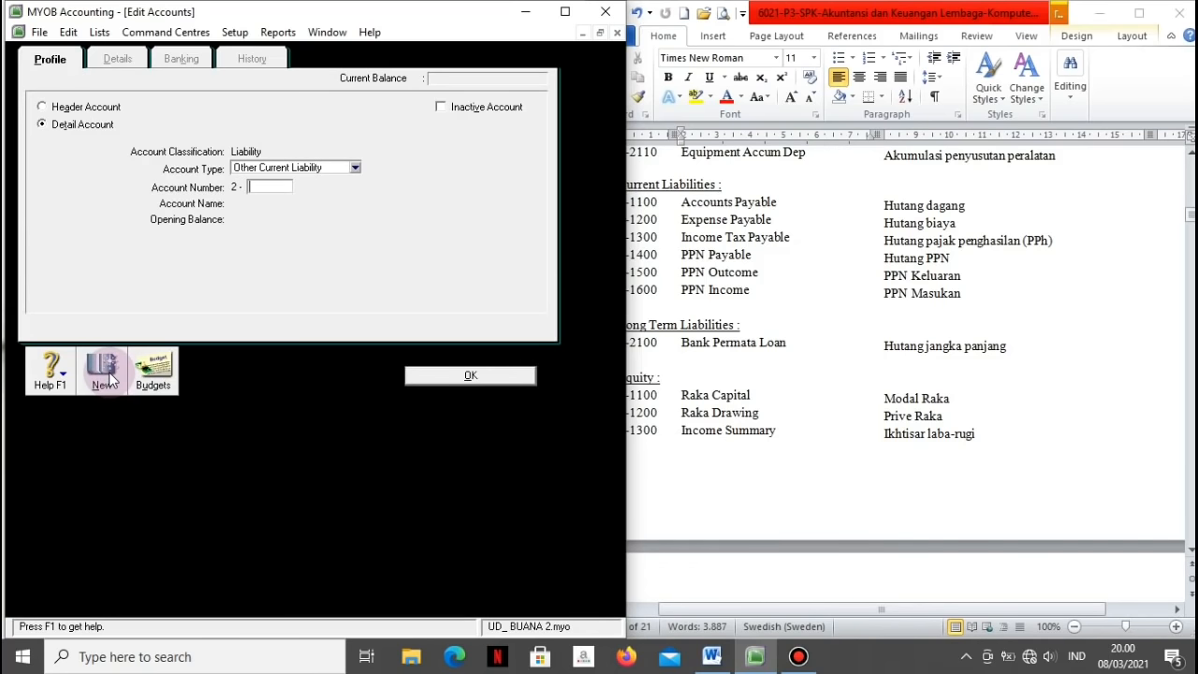
Step: Add liability account 2-1400 PPN Outcome and begin the next account number
text(1400)
key(Tab)
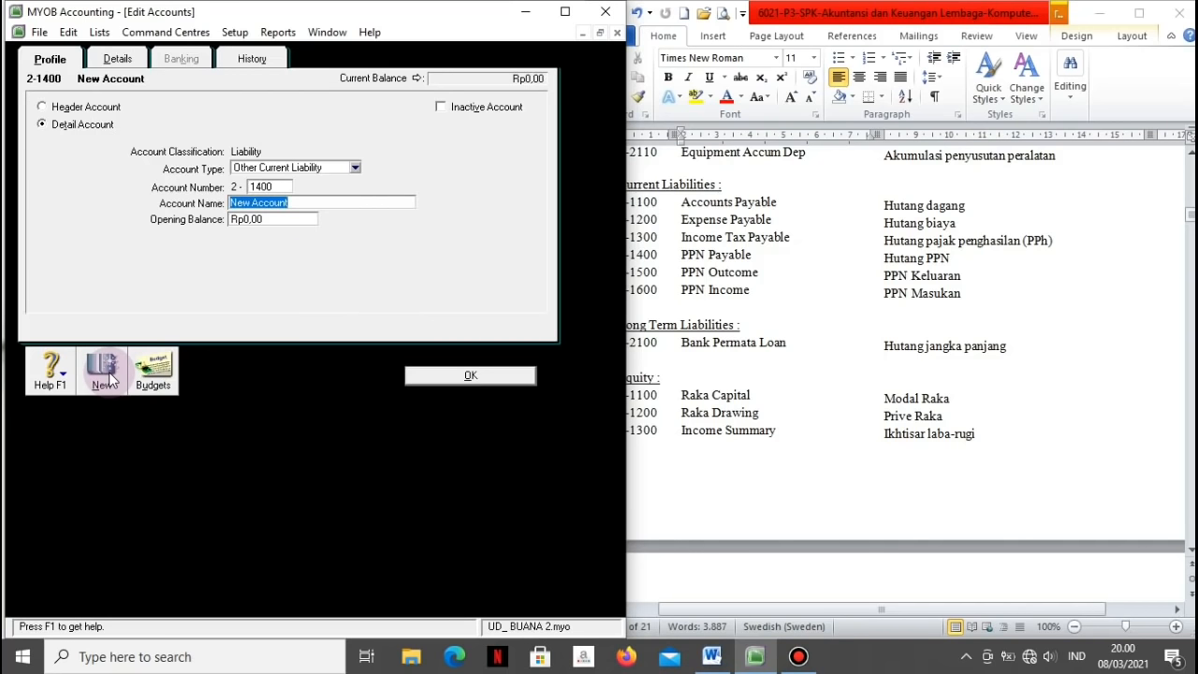
text(PPN )
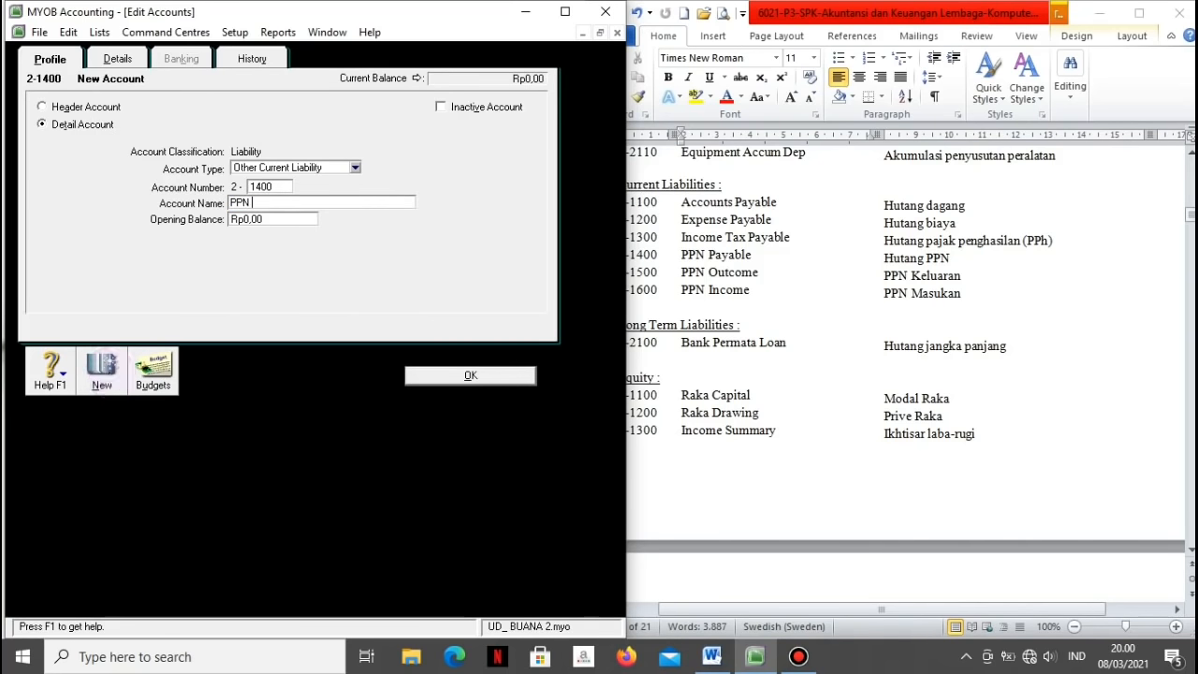
text(Outcome)
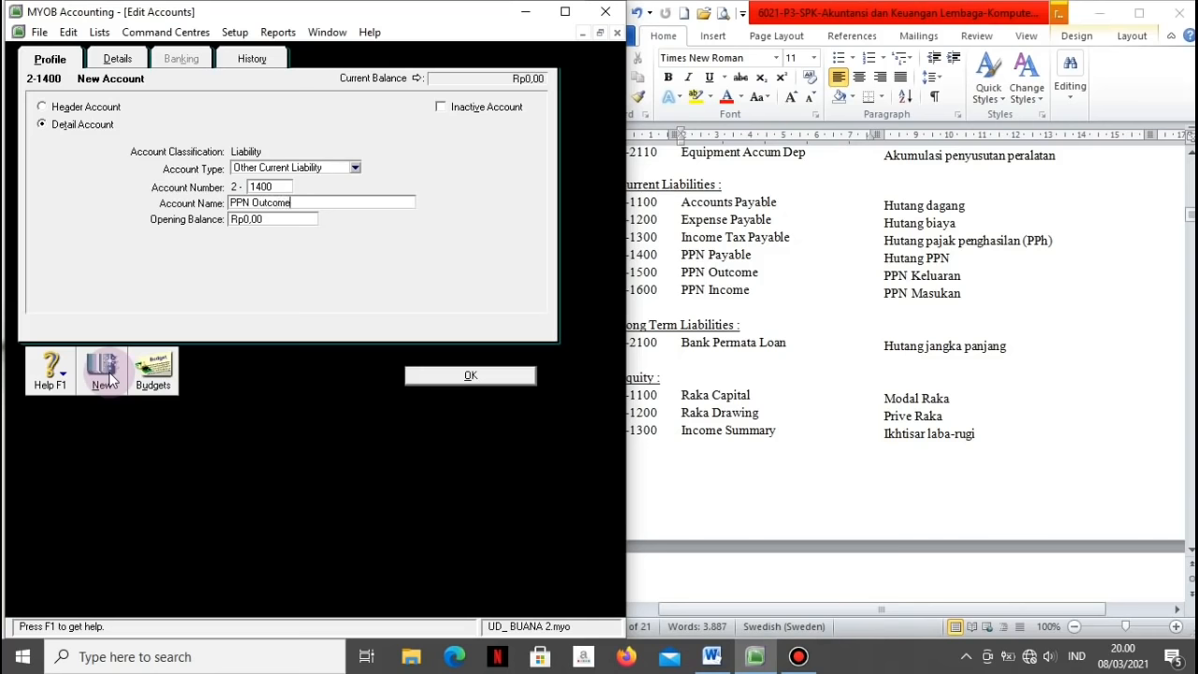
click(103, 371)
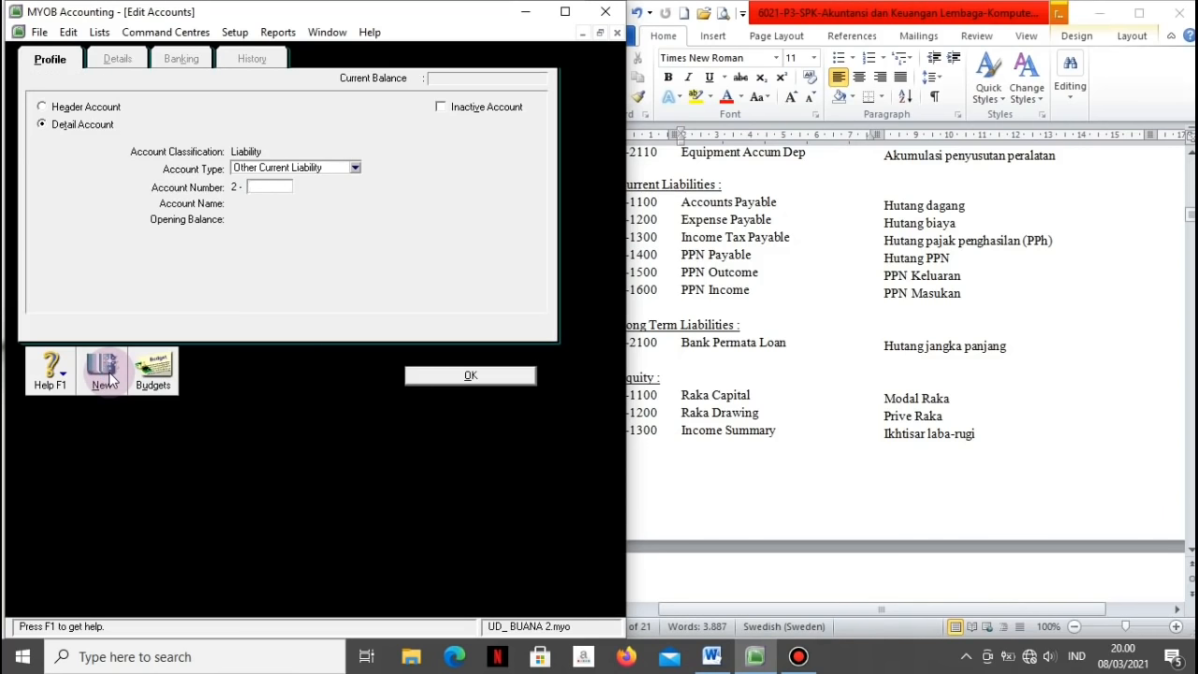
text(1)
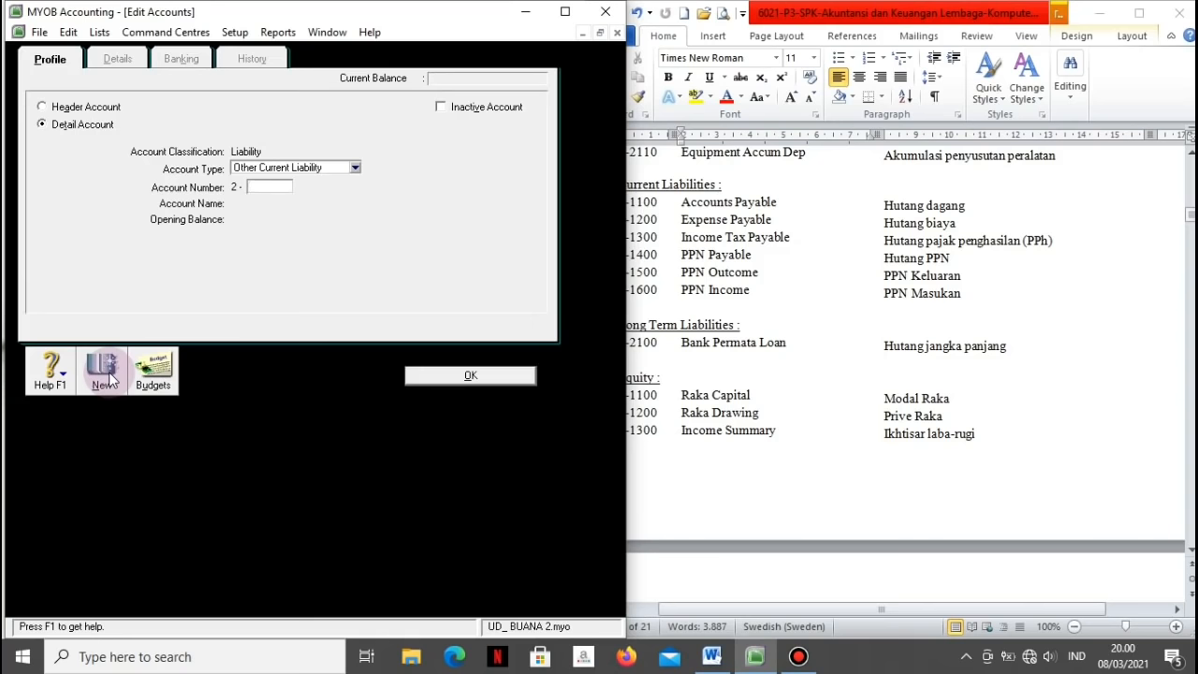
Step: Add Long Term Liability account 2-2100 Bank Permata Loan and save it
click(356, 173)
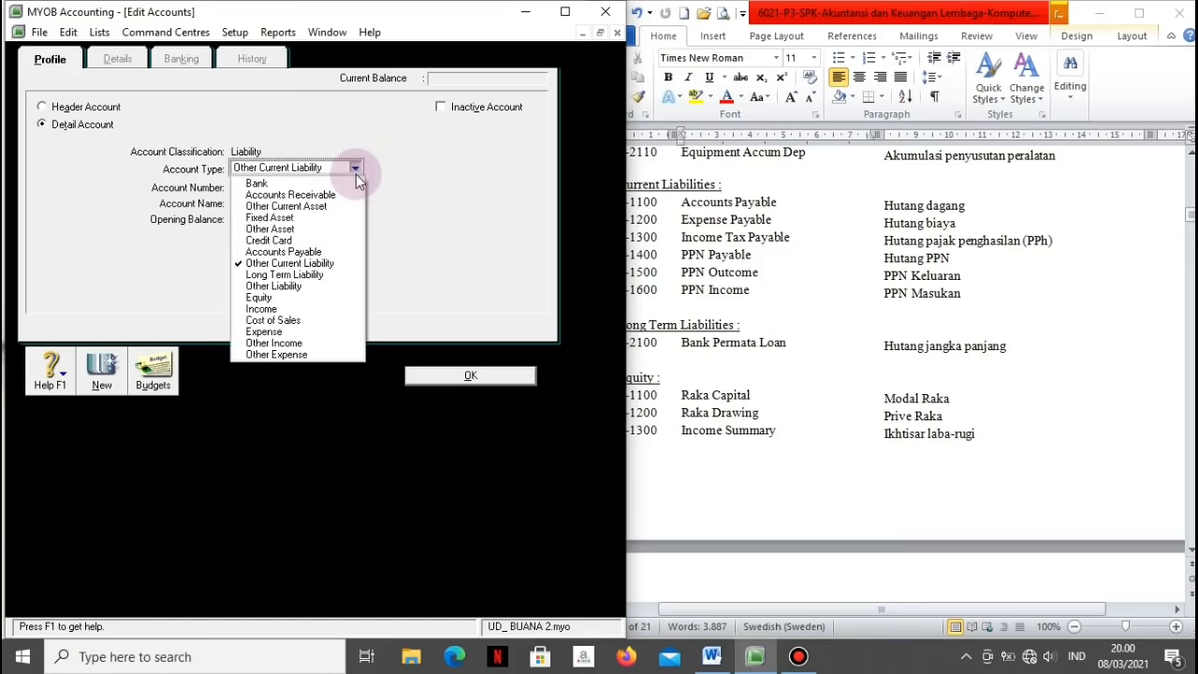
click(297, 273)
click(273, 191)
text(2100)
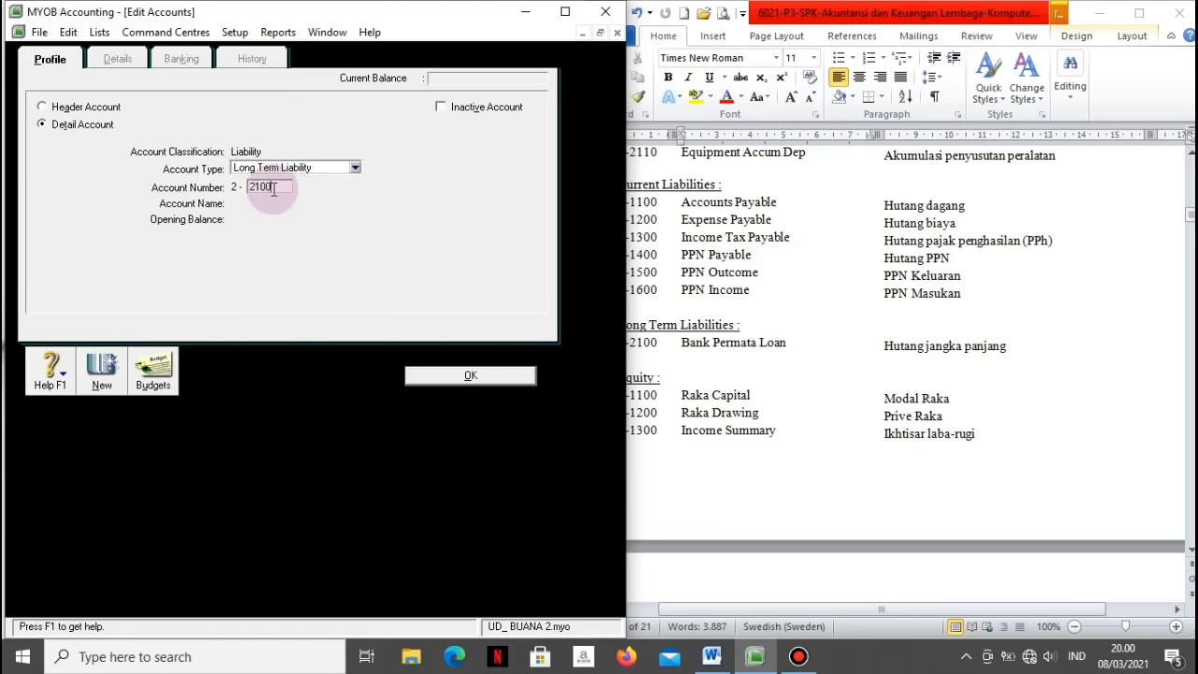
key(Tab)
text(L)
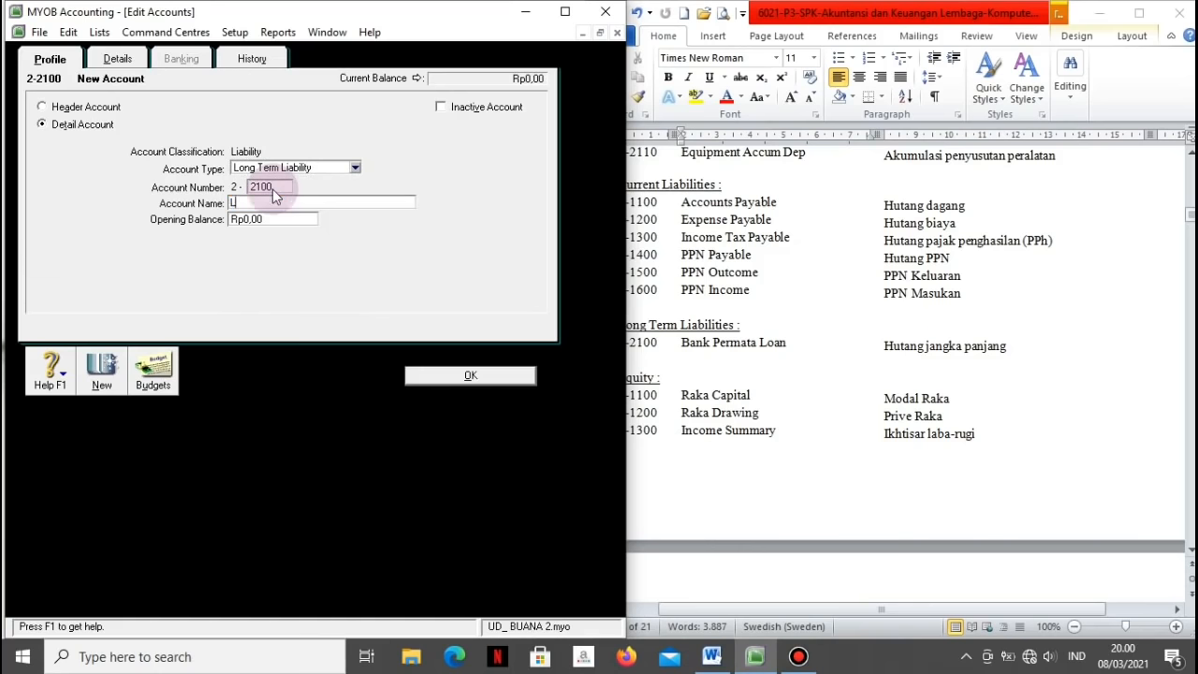
key(BackSpace)
text(Bank Perma)
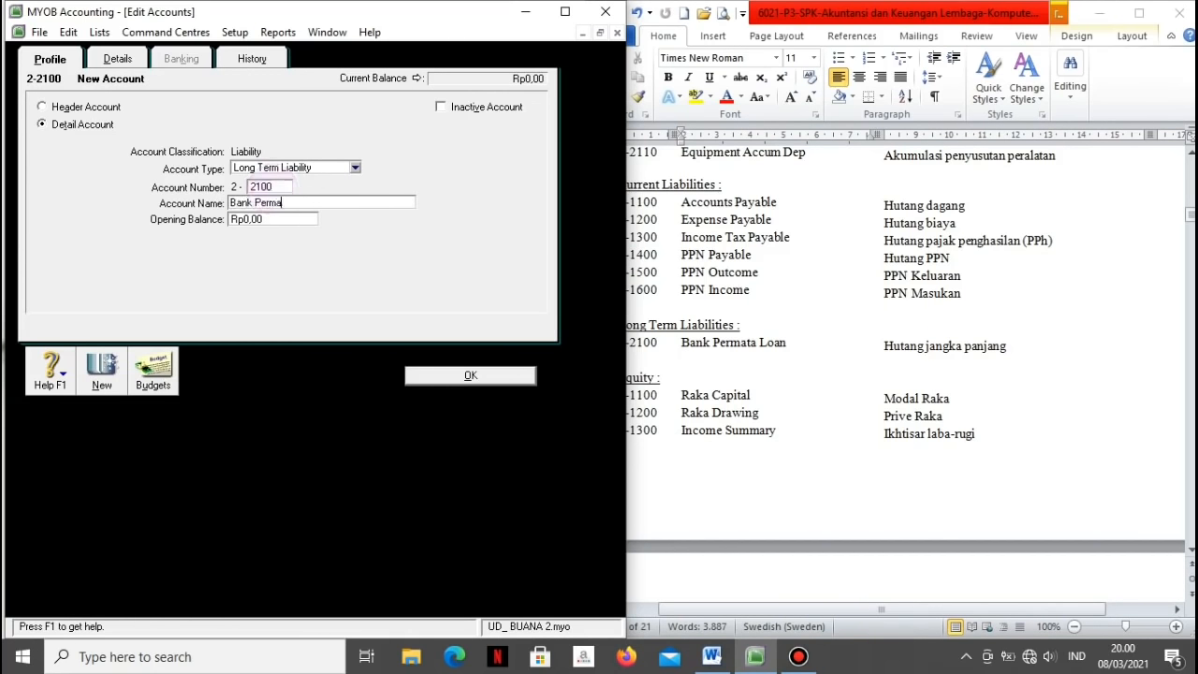
text(ta Loan)
click(122, 361)
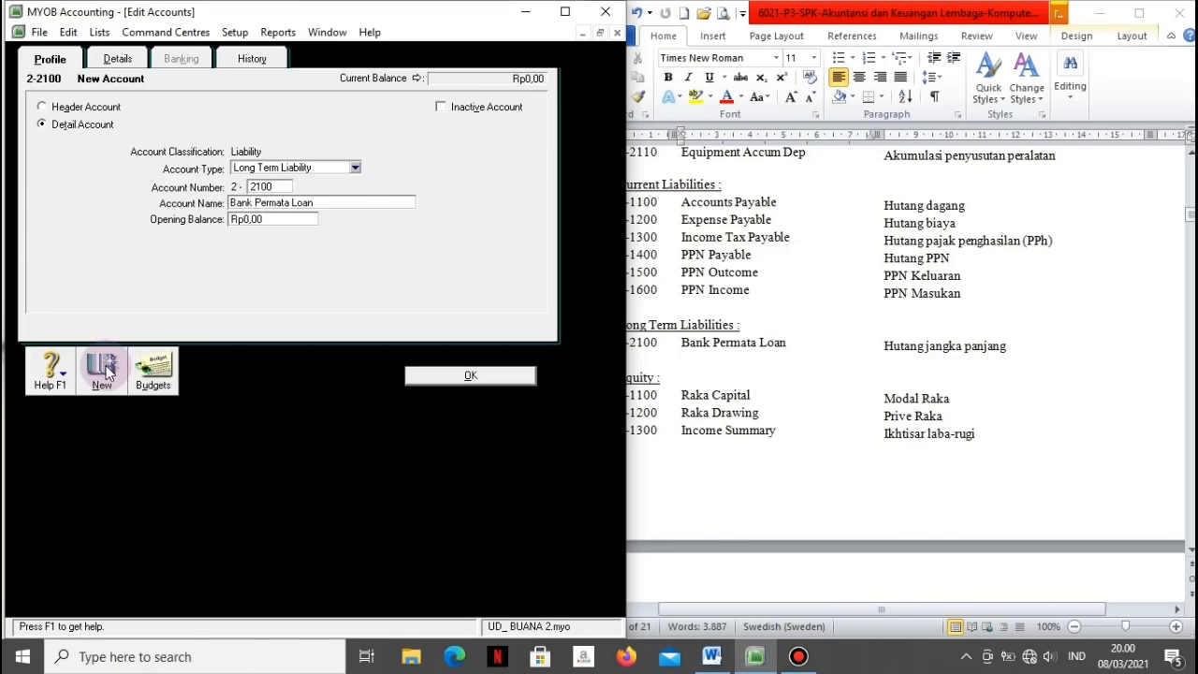
click(355, 167)
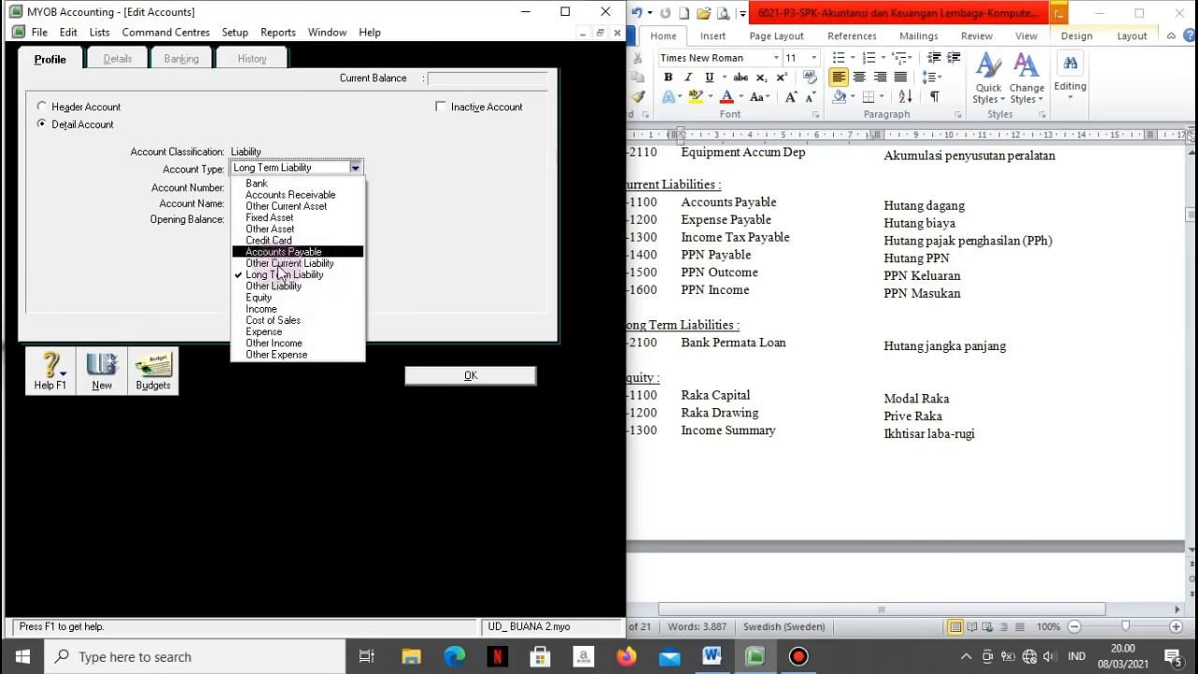
Step: Add Equity account 3-1100 Raka Capital
click(264, 298)
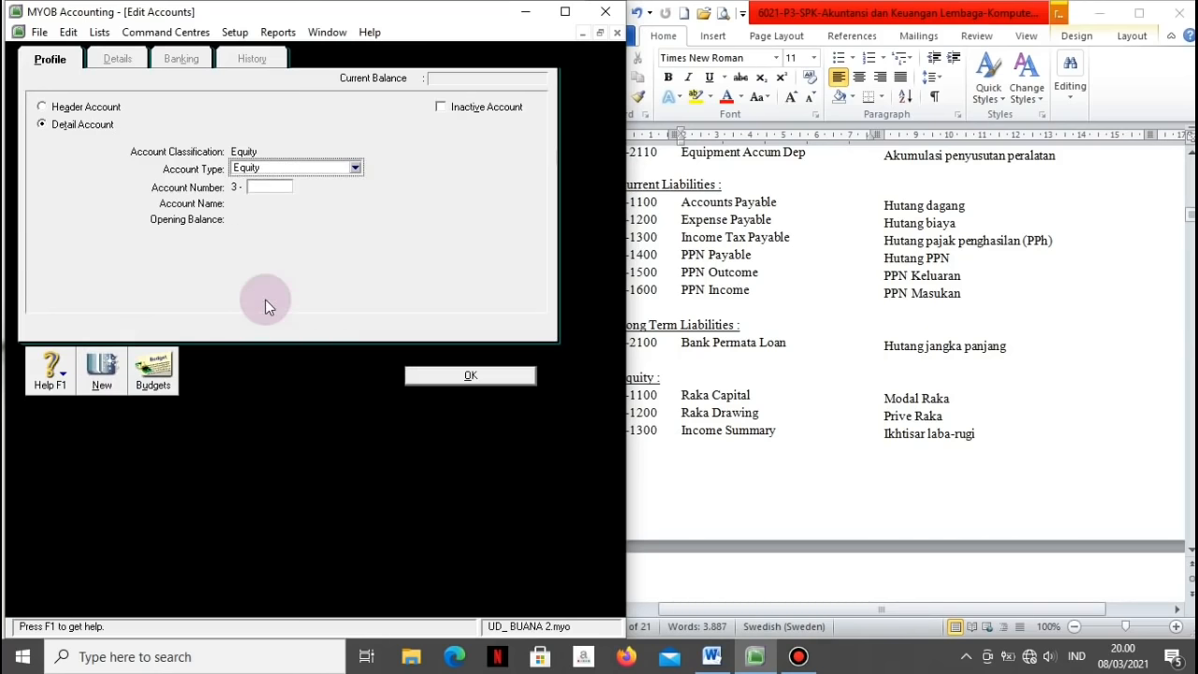
text(1100)
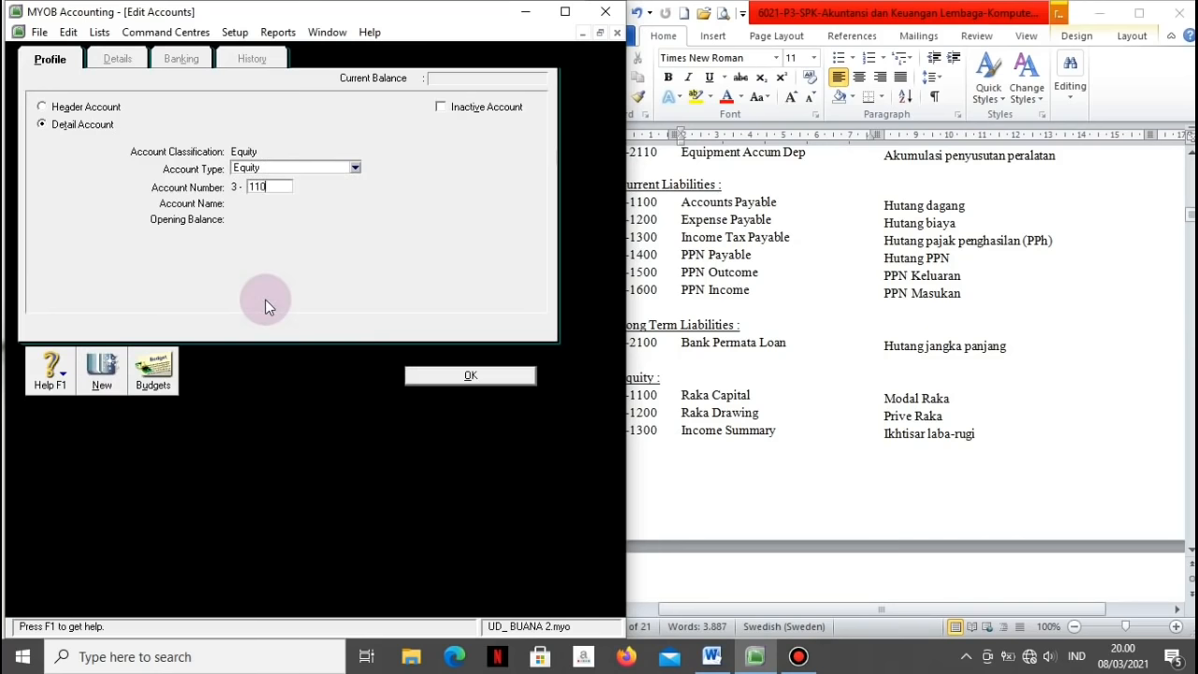
key(Tab)
text(R)
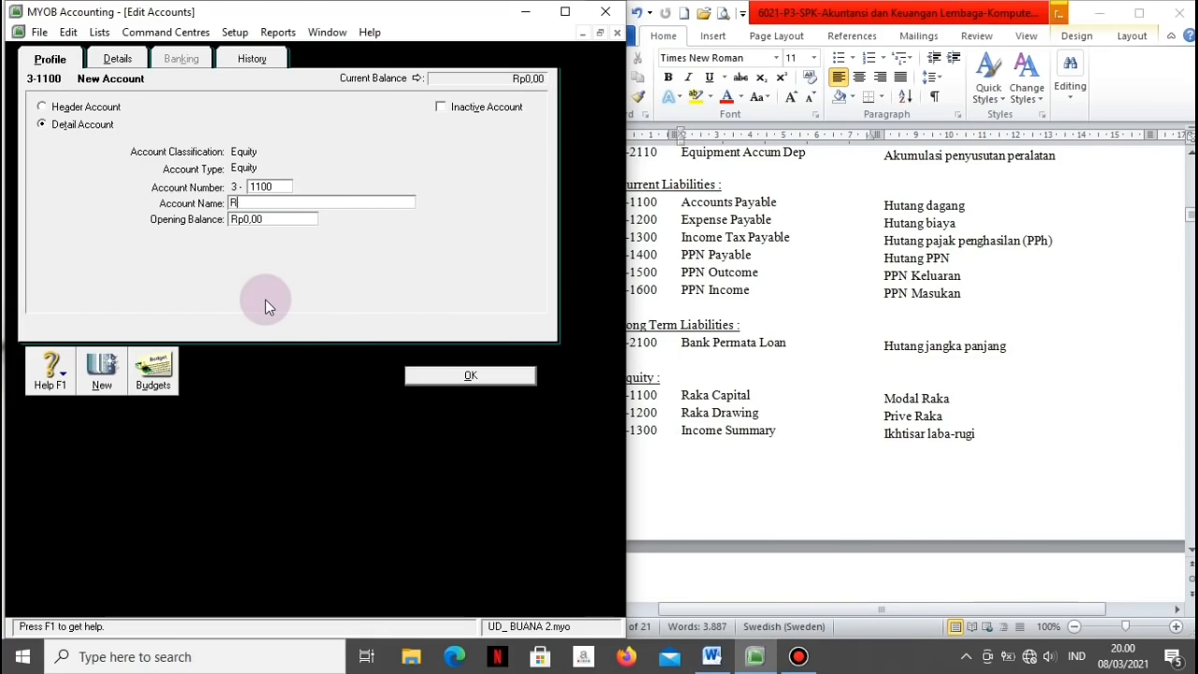
text(aka Capital)
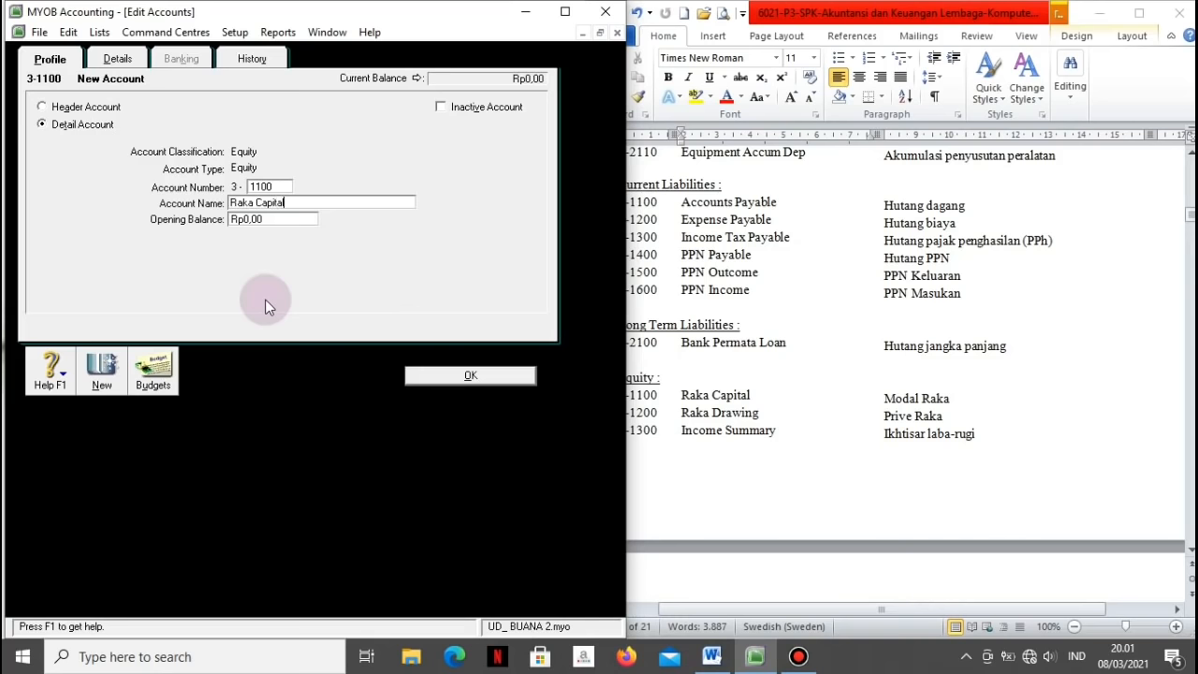
click(108, 371)
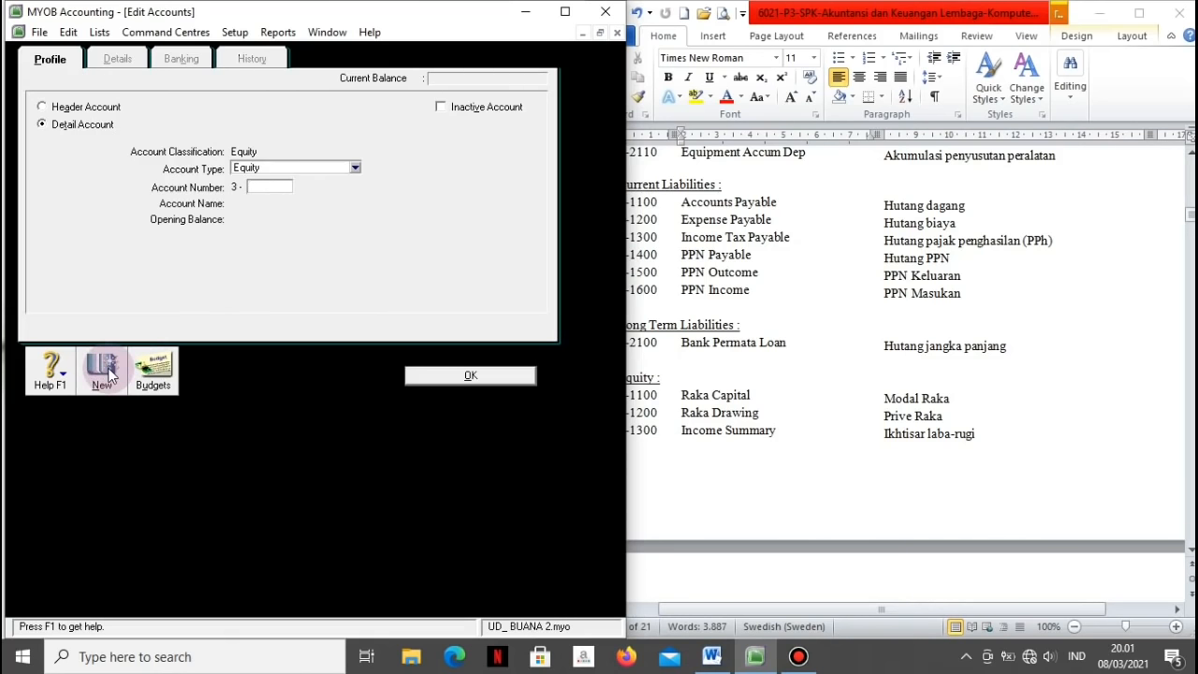
Step: Add Equity account 3-1200 Raka Drawing, then check the revenue and expense accounts in the reference
text(1200)
key(Tab)
text(Raka Drawing)
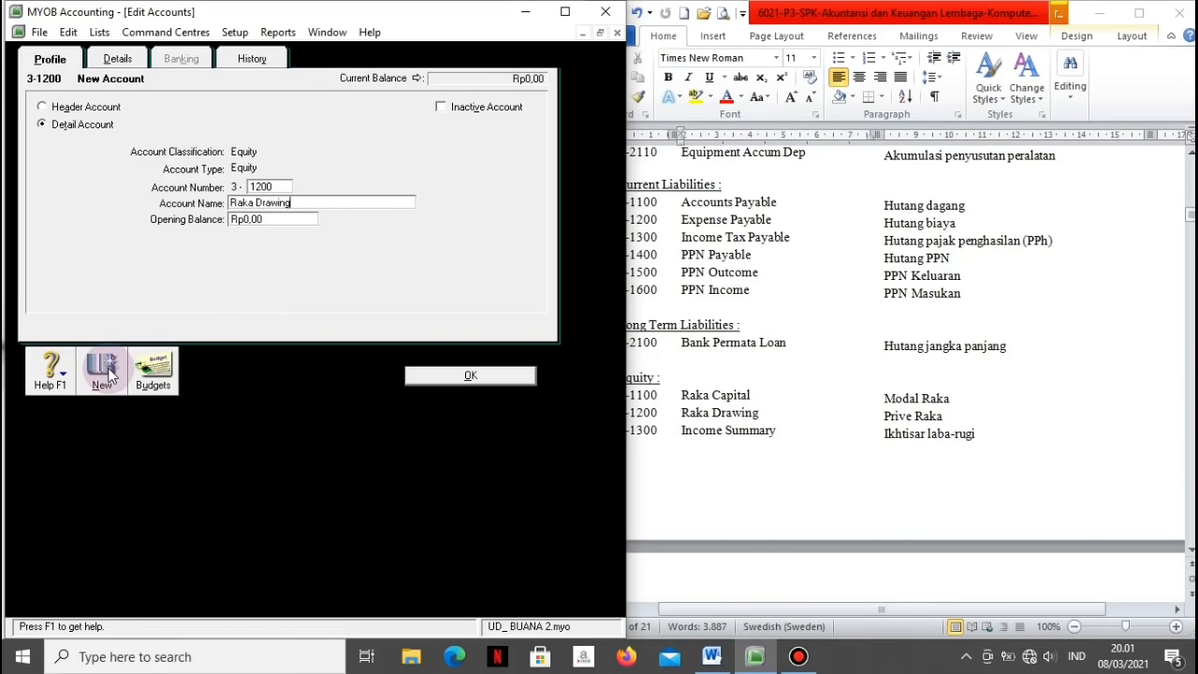
click(106, 371)
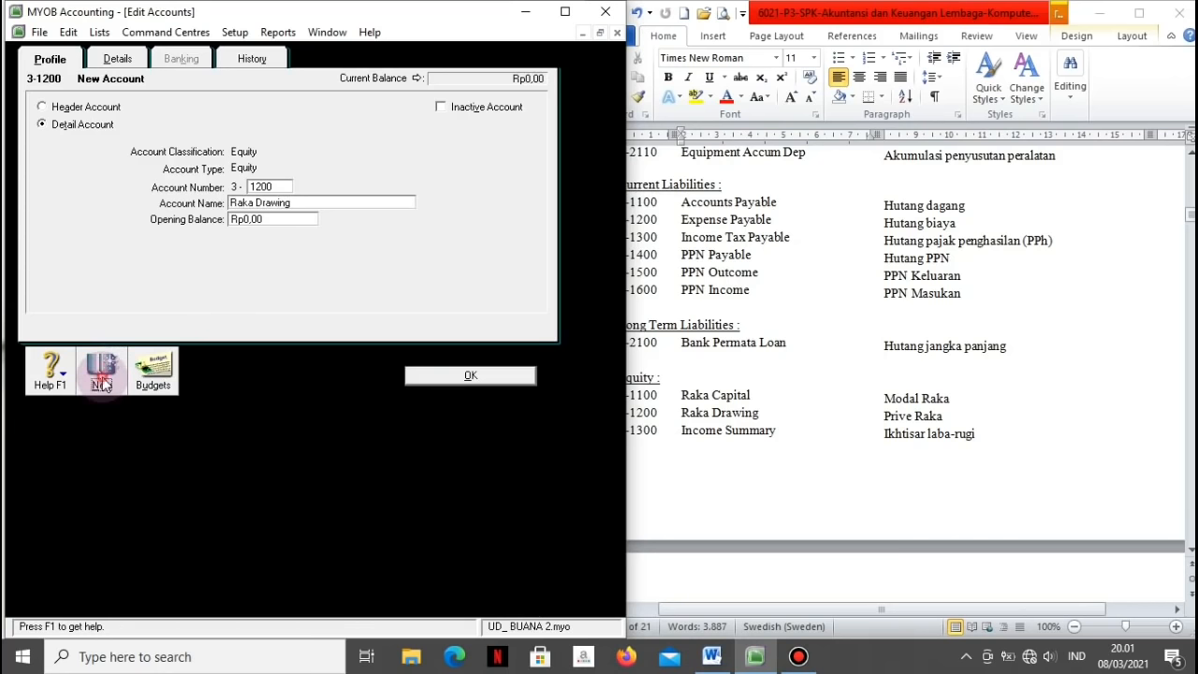
click(673, 503)
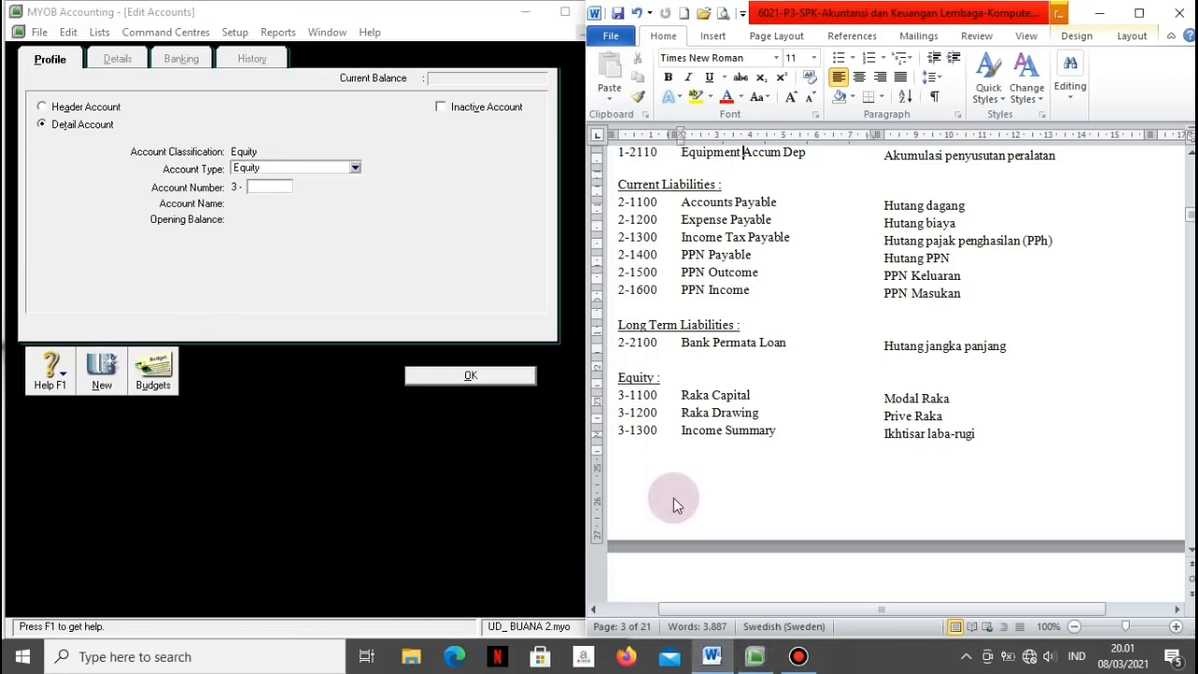
key(Down)
key(Down)
key(Down)
key(Down)
key(Down)
key(Down)
key(Down)
key(Down)
key(Down)
key(Down)
key(Down)
key(Down)
key(Down)
key(Down)
key(Down)
key(Down)
key(Down)
key(Down)
key(Down)
key(Down)
key(Down)
key(Down)
key(Down)
key(Down)
key(Down)
key(Down)
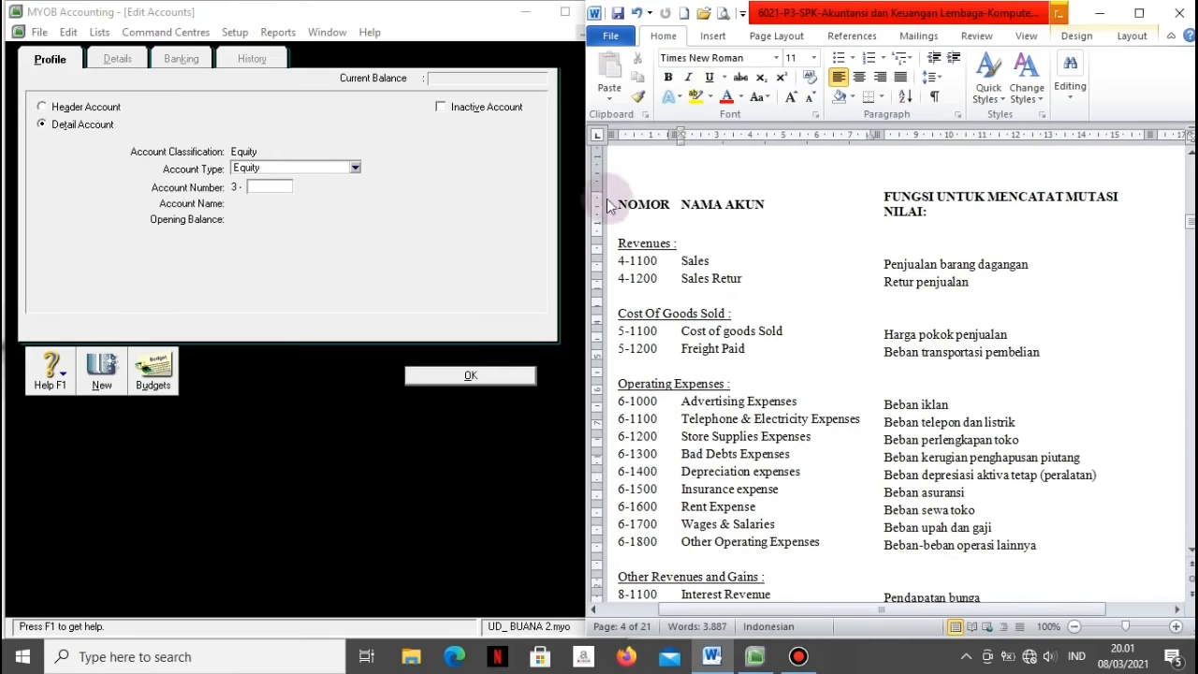
click(356, 167)
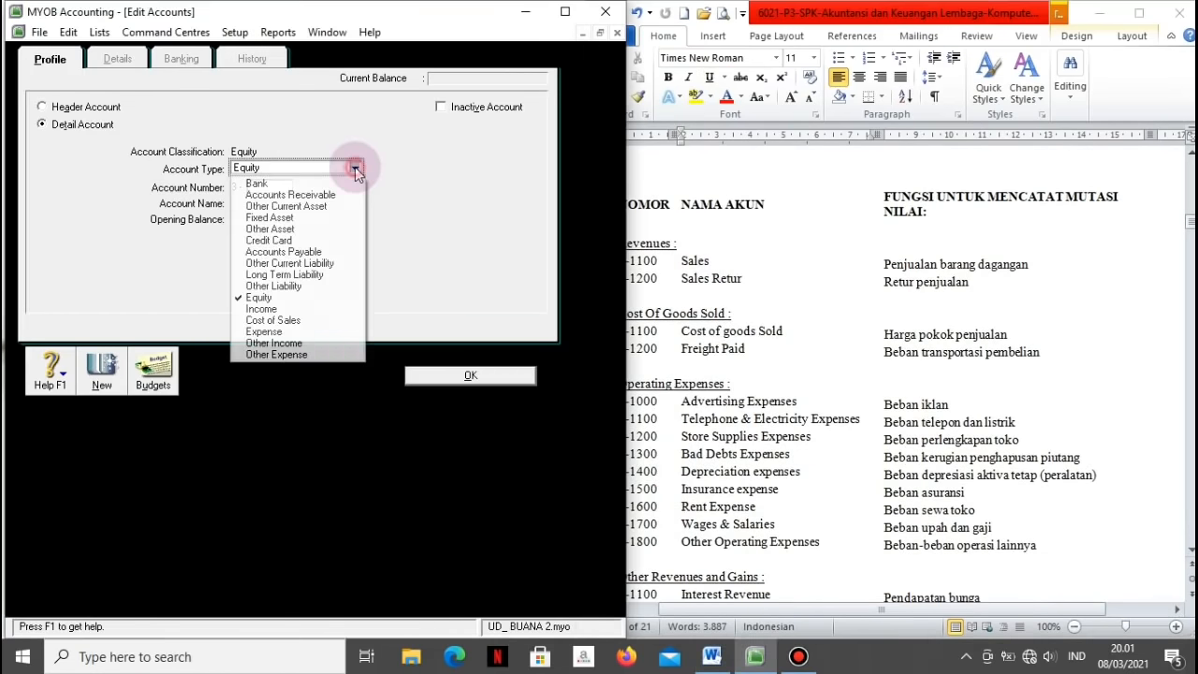
Step: Add Income accounts 4-1100 Sales and 4-1200 Sales Retur
click(263, 308)
click(261, 187)
text(11)
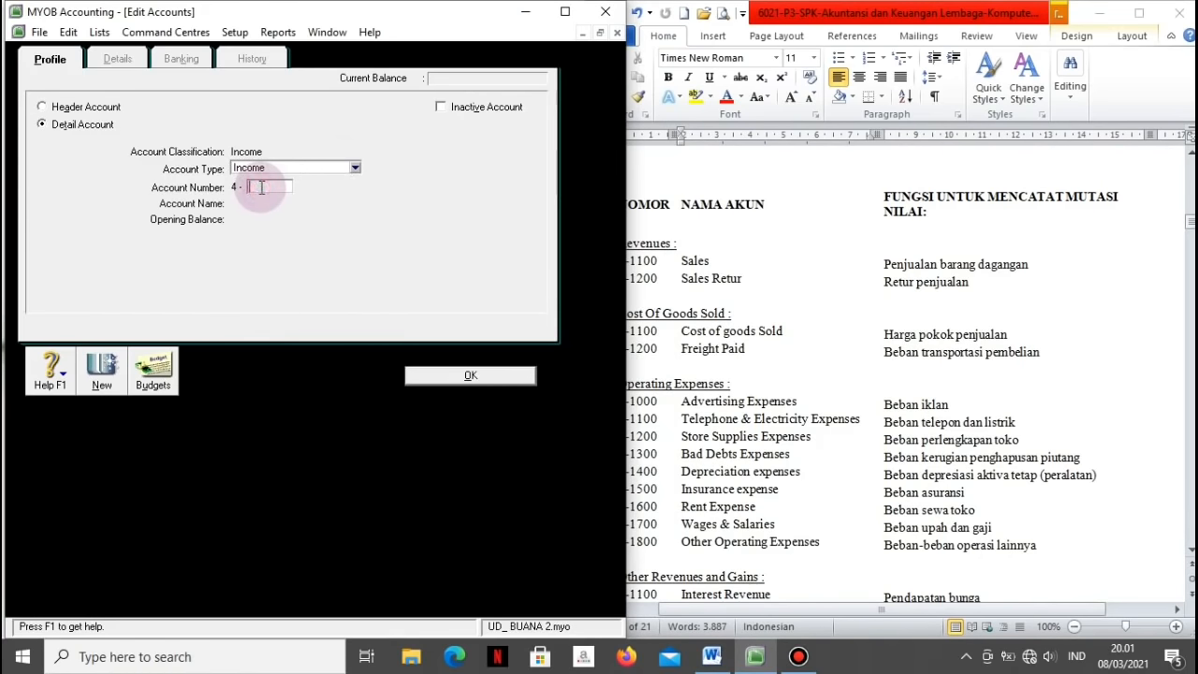
text(00)
key(Tab)
text(Sale)
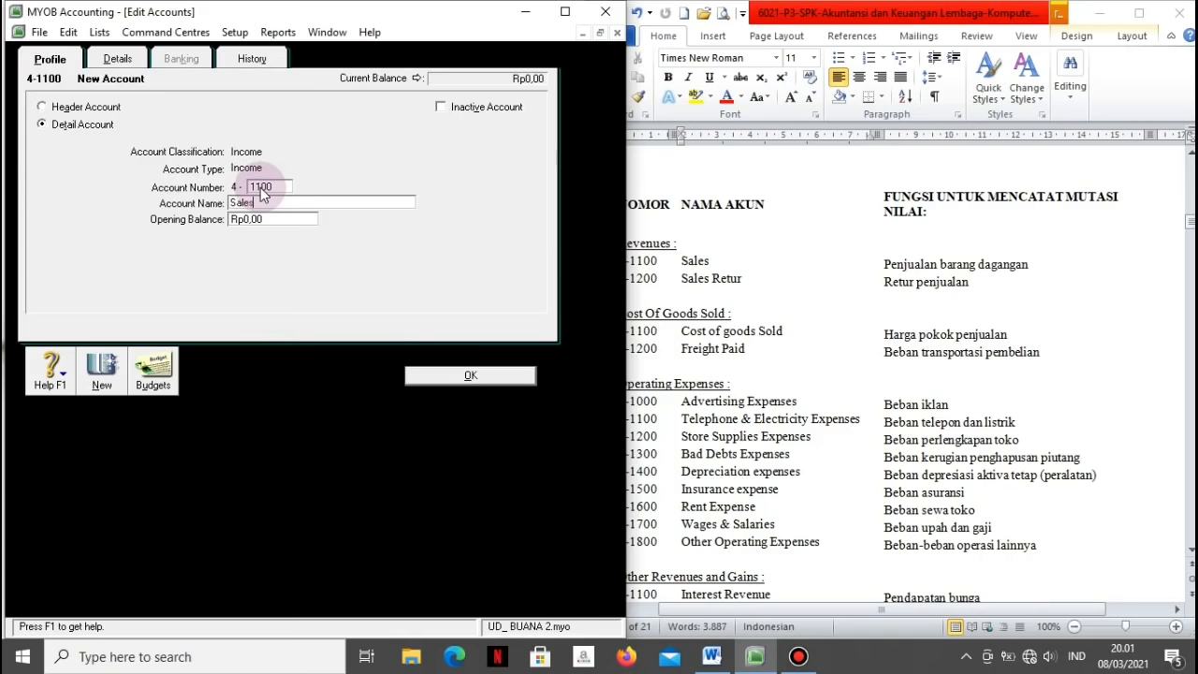
text(s)
click(102, 367)
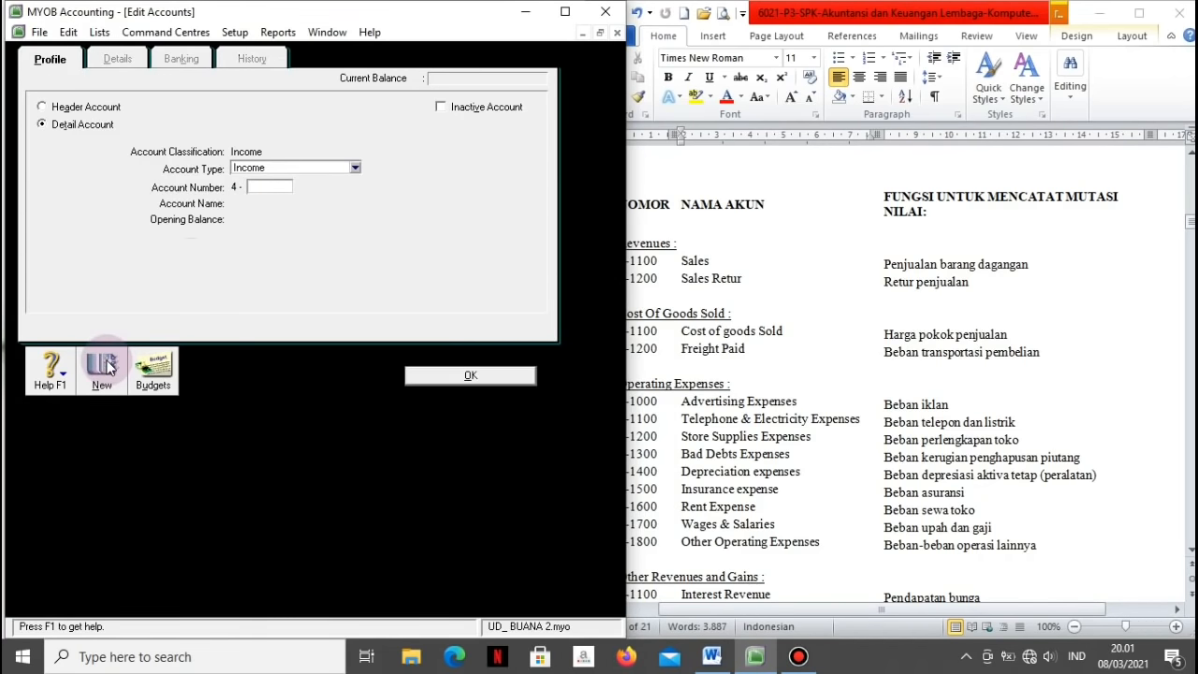
text(1200)
key(Tab)
text(S)
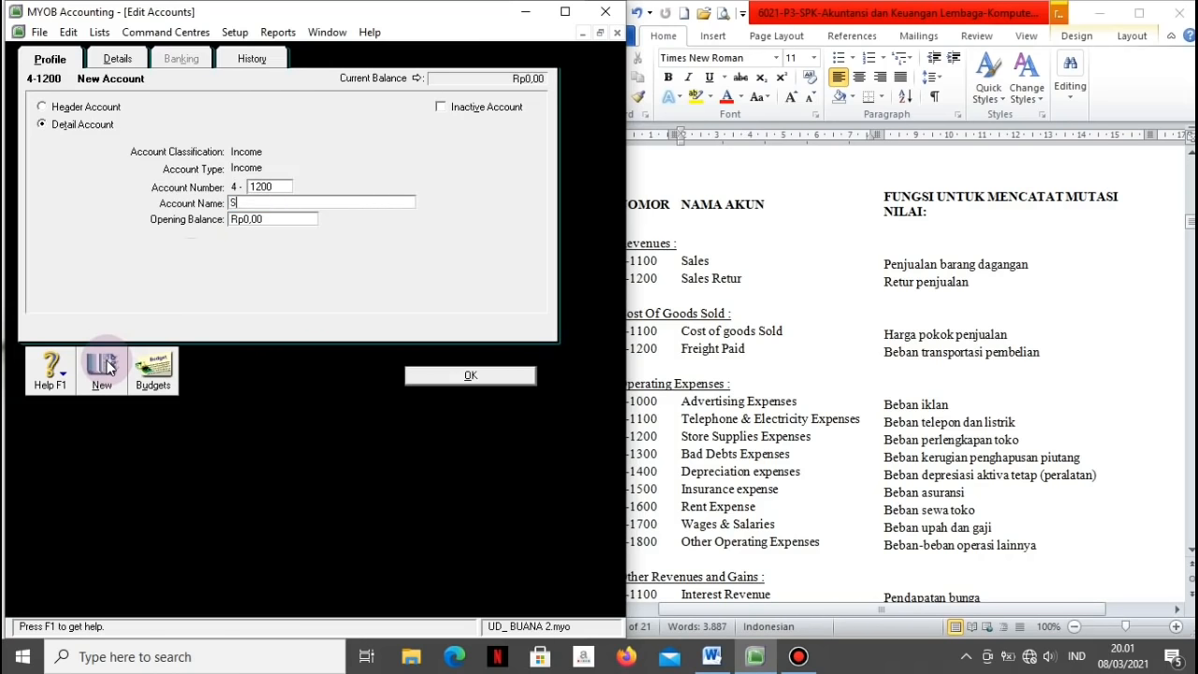
text(ales Retur)
click(107, 368)
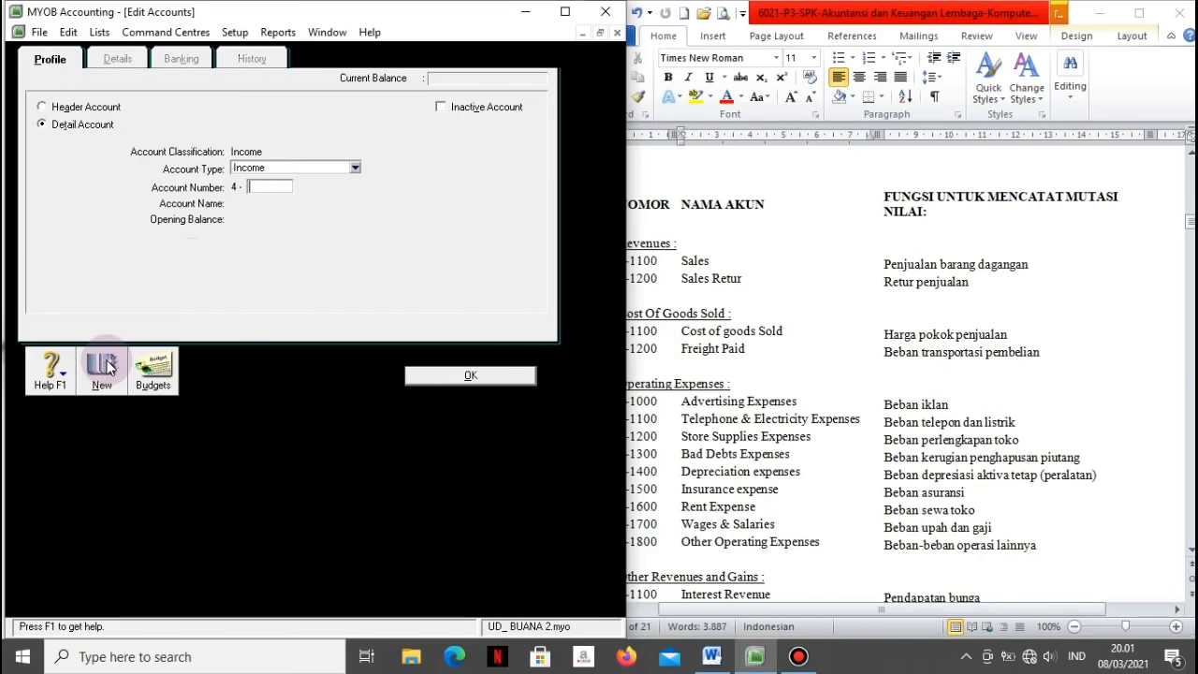
Step: Add Cost of Sales account 5-1100 Cost of Goods Sold
click(775, 330)
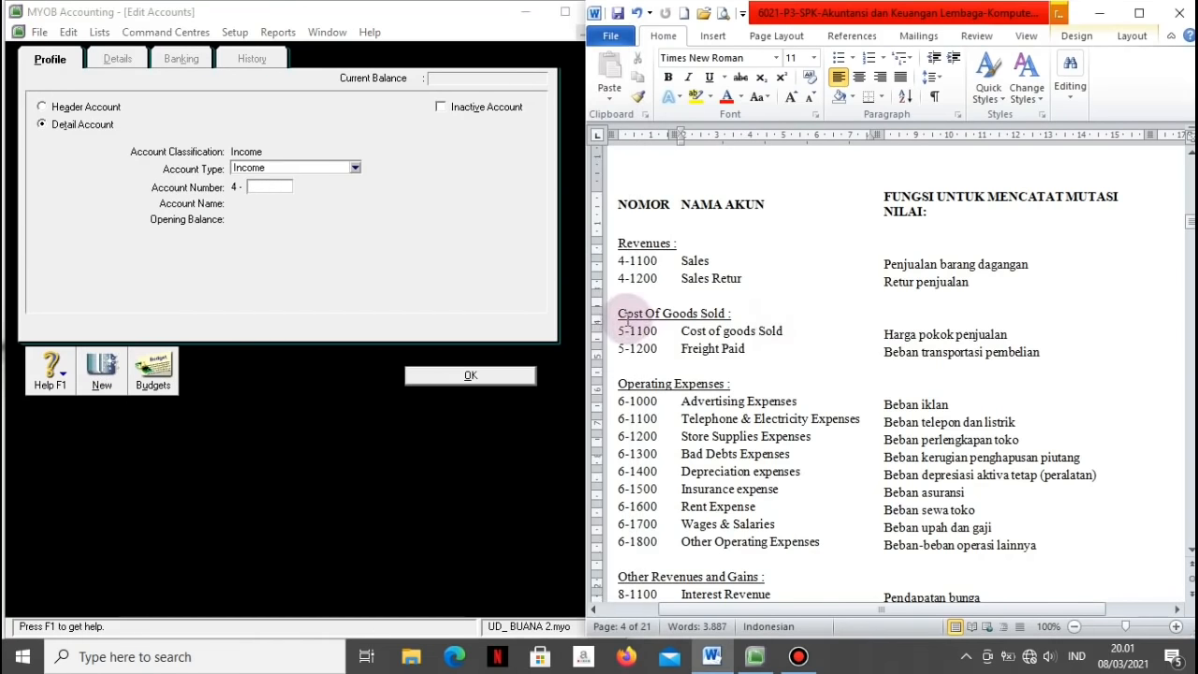
click(356, 168)
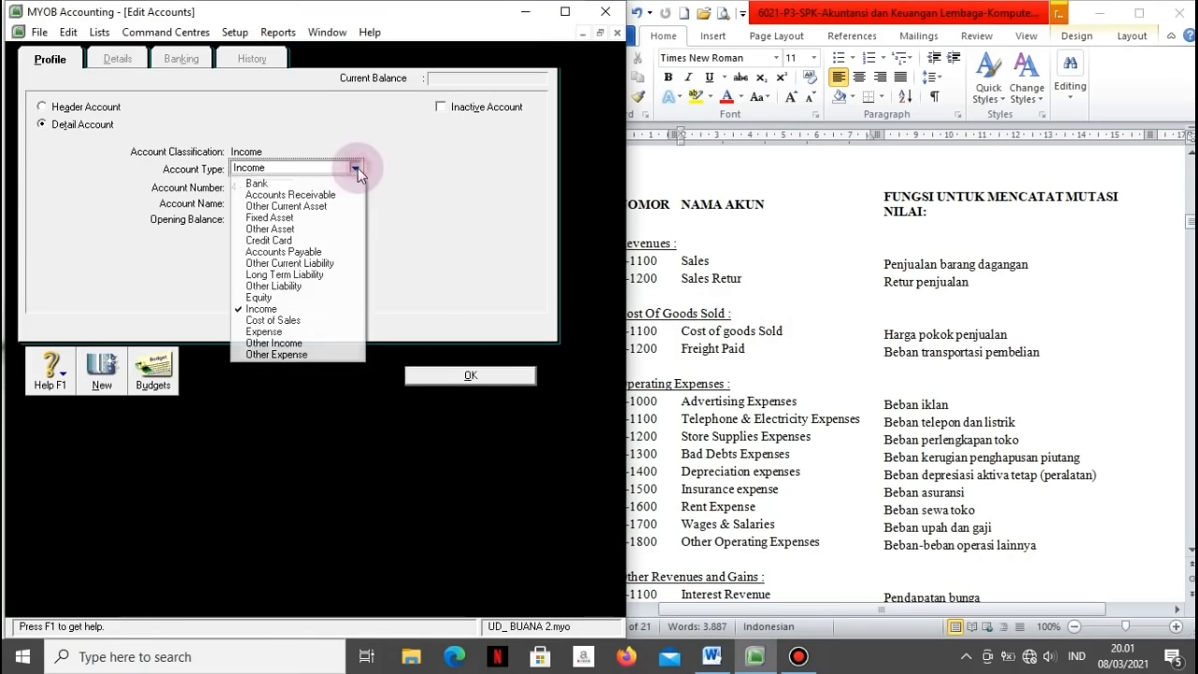
click(260, 321)
click(262, 185)
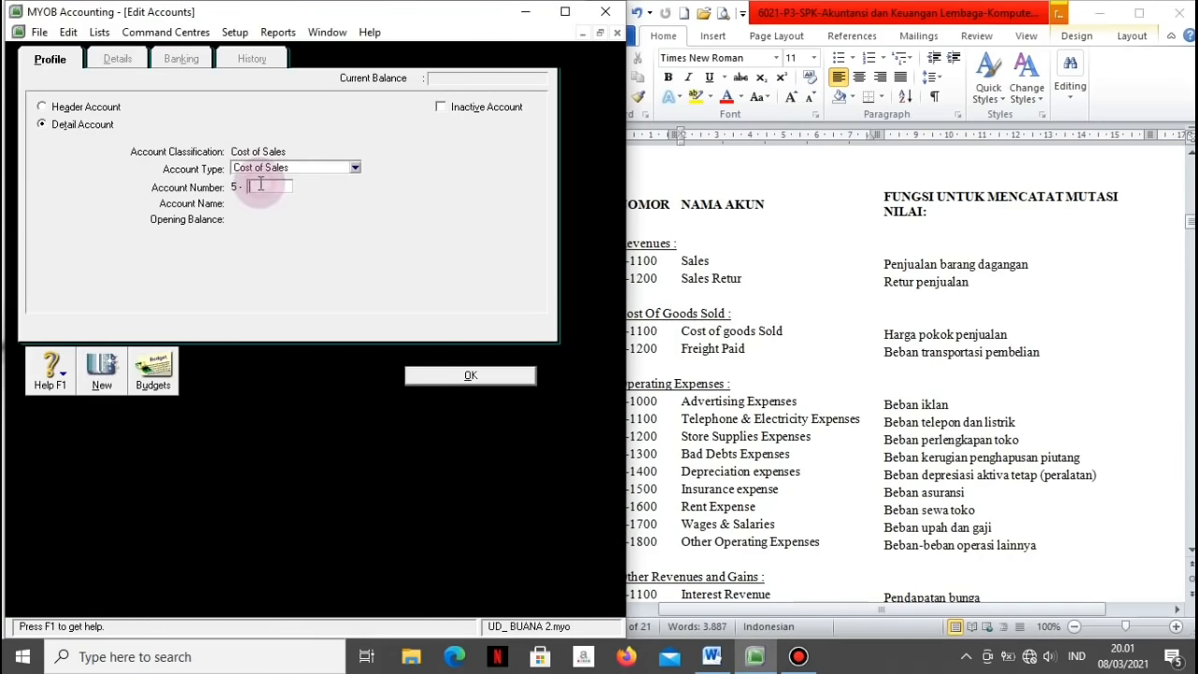
text(1100)
key(Tab)
text(Cost of)
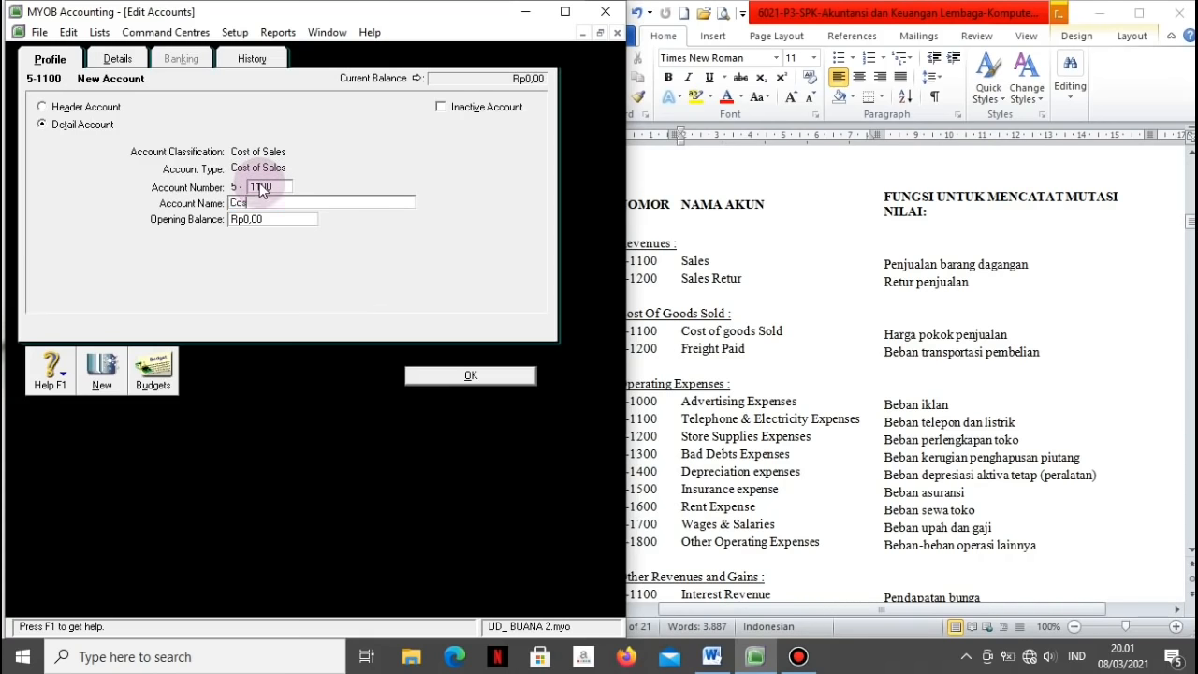
text( Goods Sold)
click(103, 373)
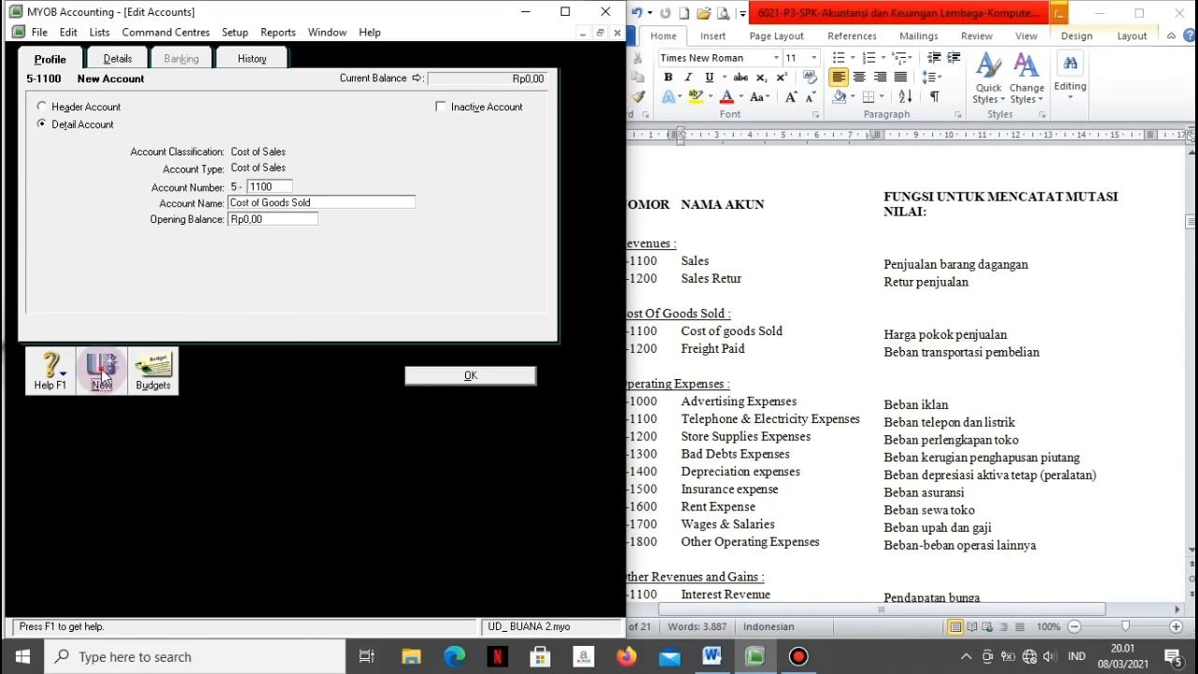
Step: Add Cost of Sales account 5-1200 Freight Paid and review the reference account list
text(1200)
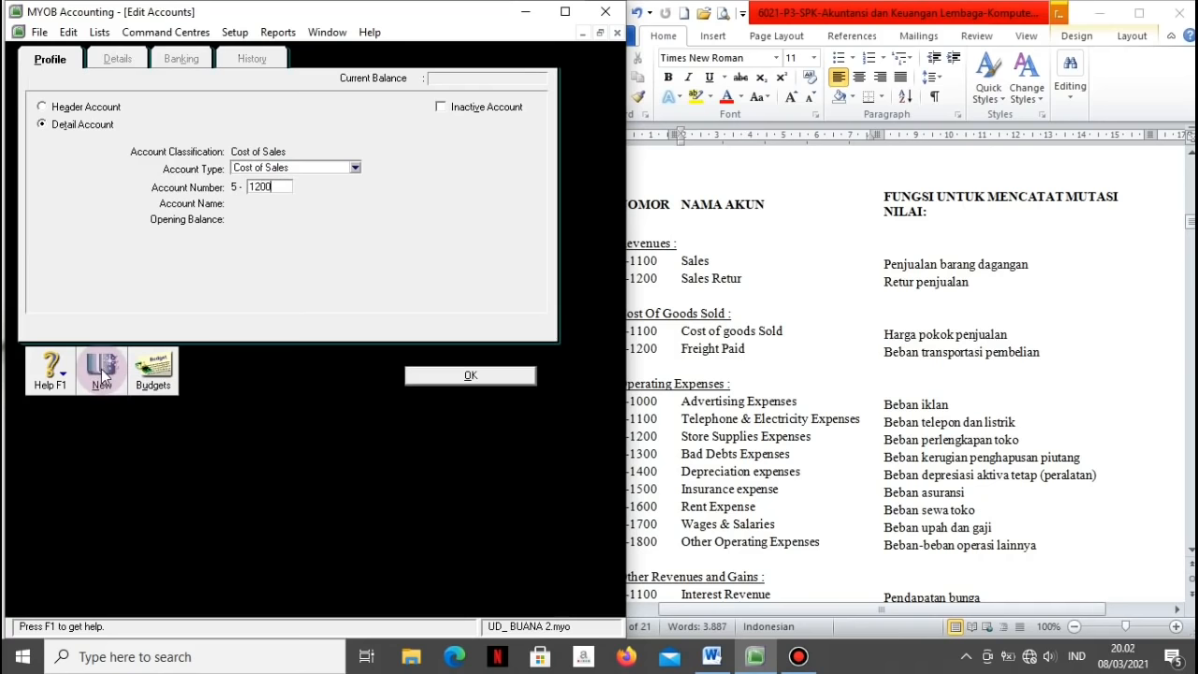
key(Tab)
text(Fr)
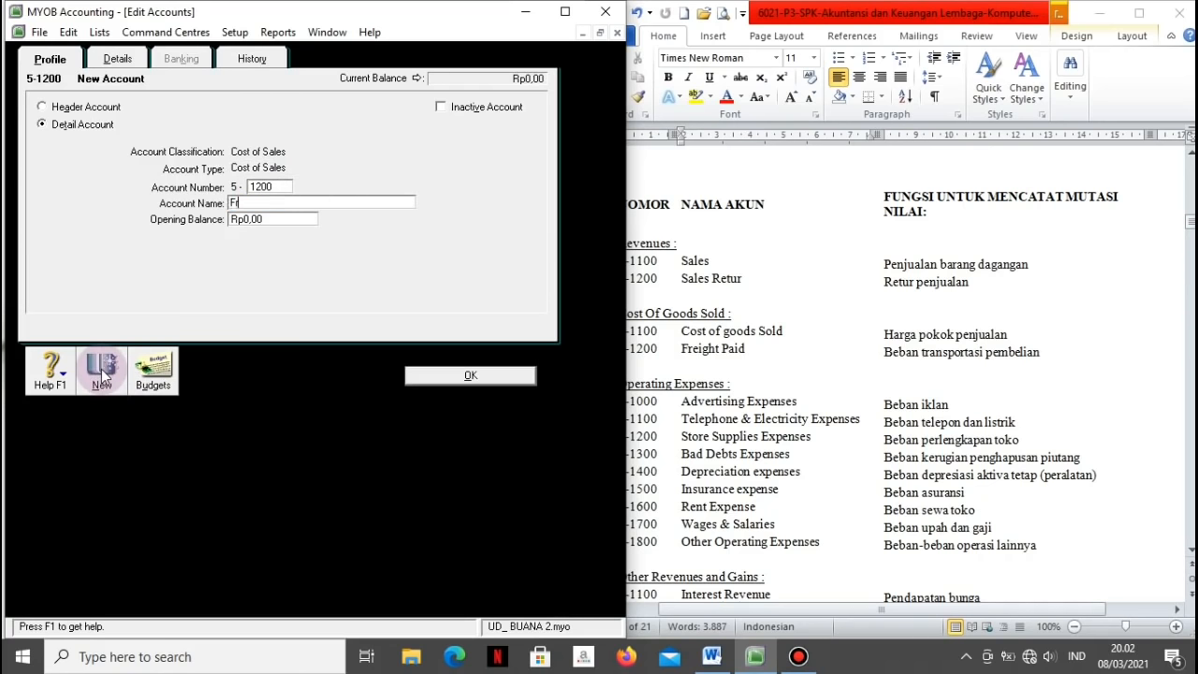
text(eight Paid)
click(101, 374)
click(635, 440)
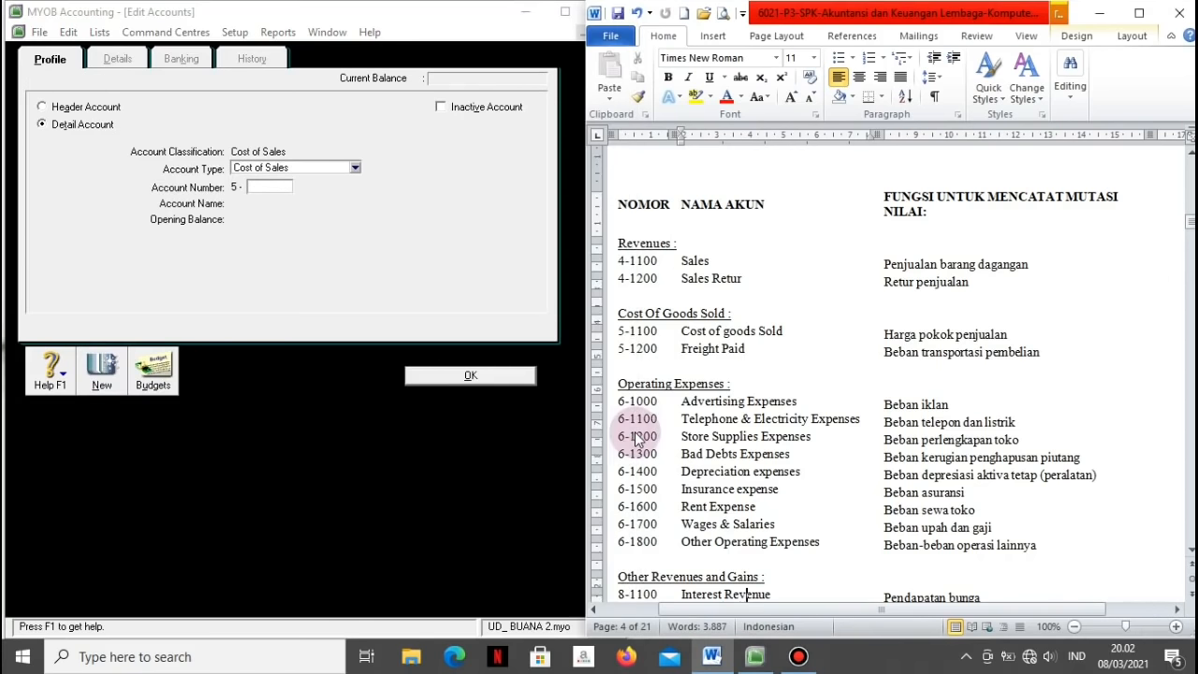
click(679, 512)
click(496, 322)
Step: Add Expense account 6-1000 Advertising Expense
click(355, 169)
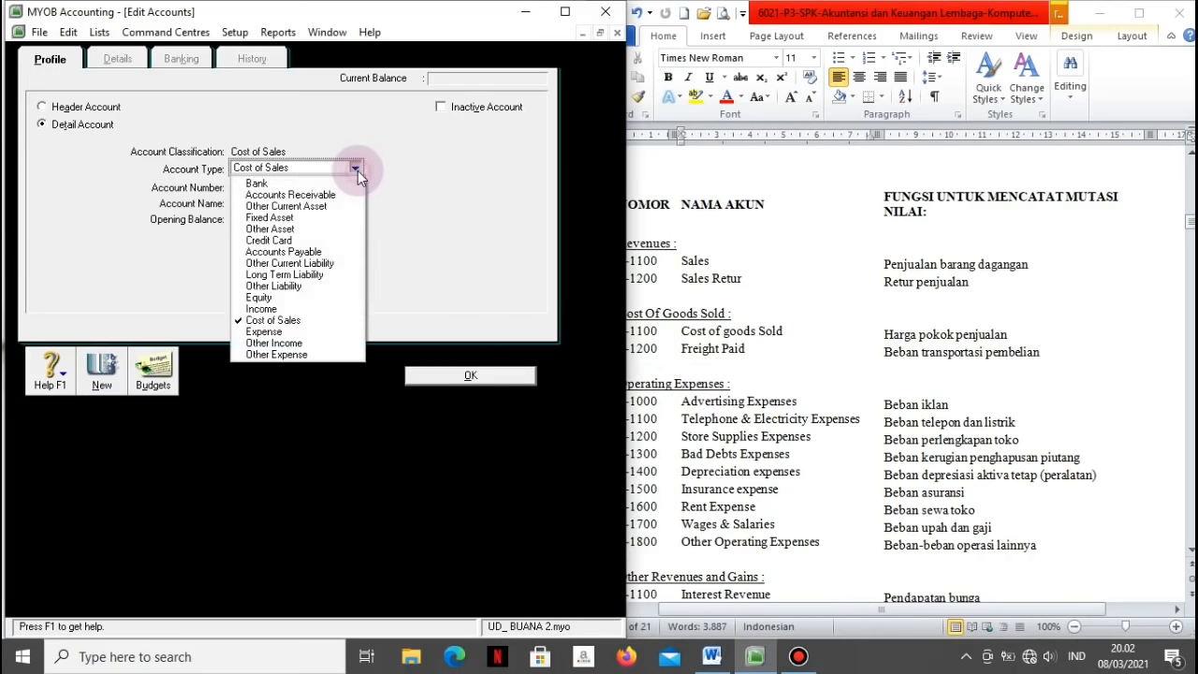
click(264, 331)
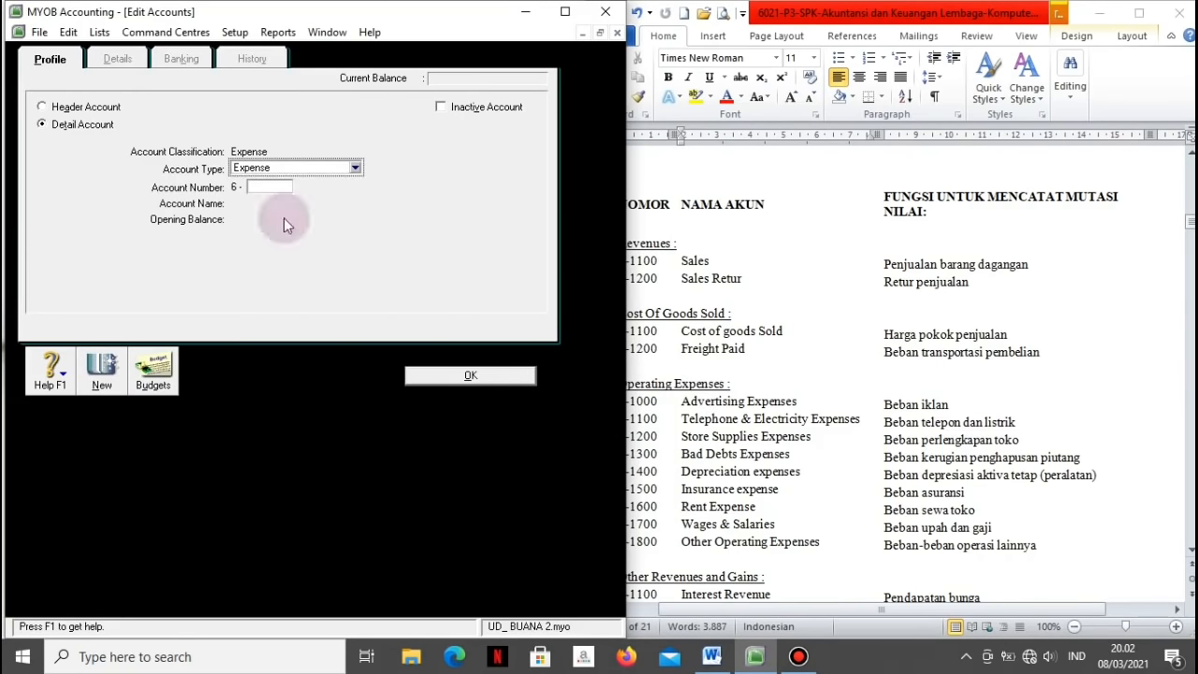
click(282, 185)
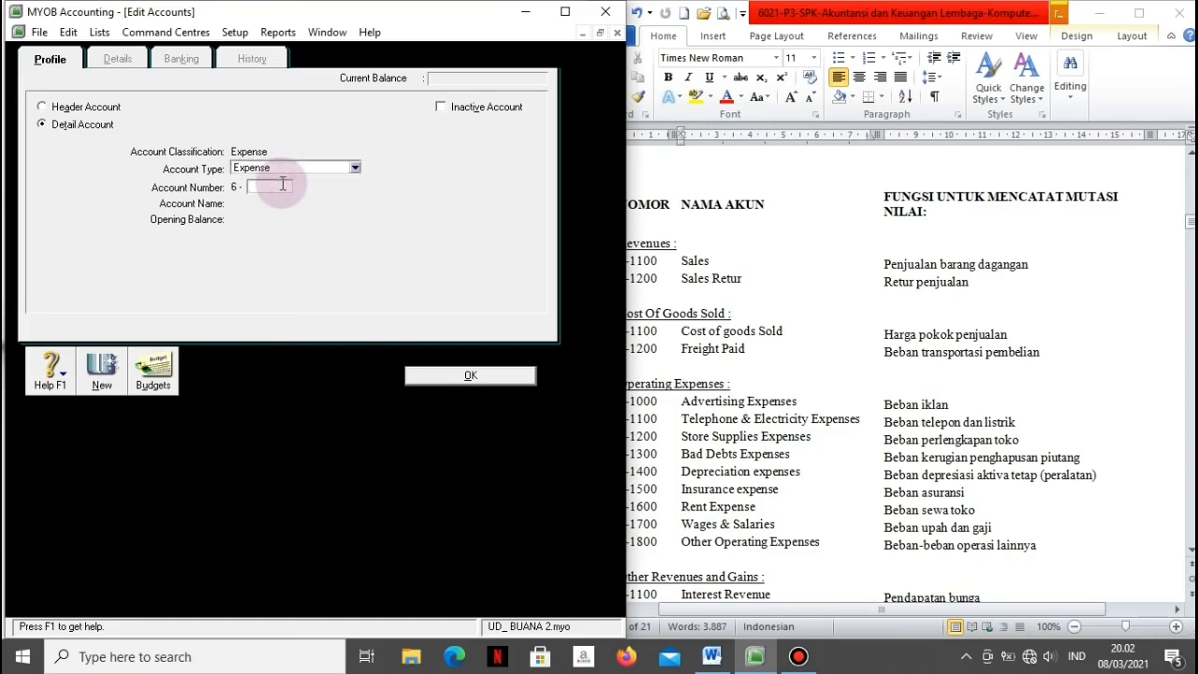
text(1000)
key(Tab)
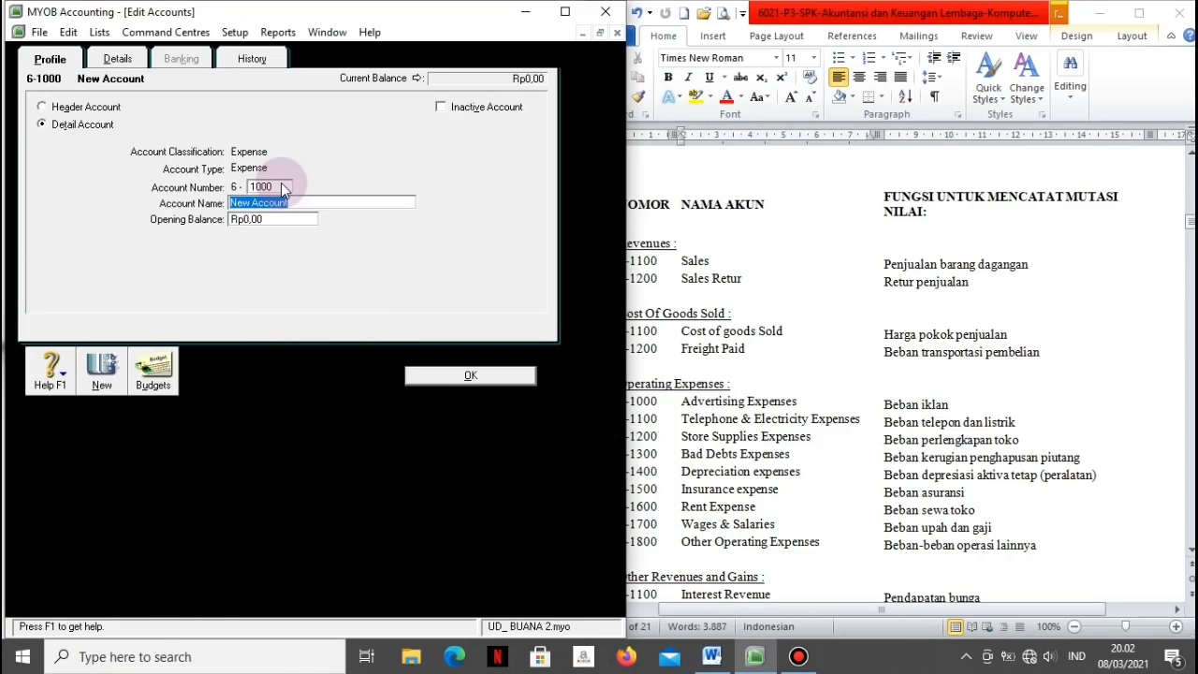
text(Advertising Expen)
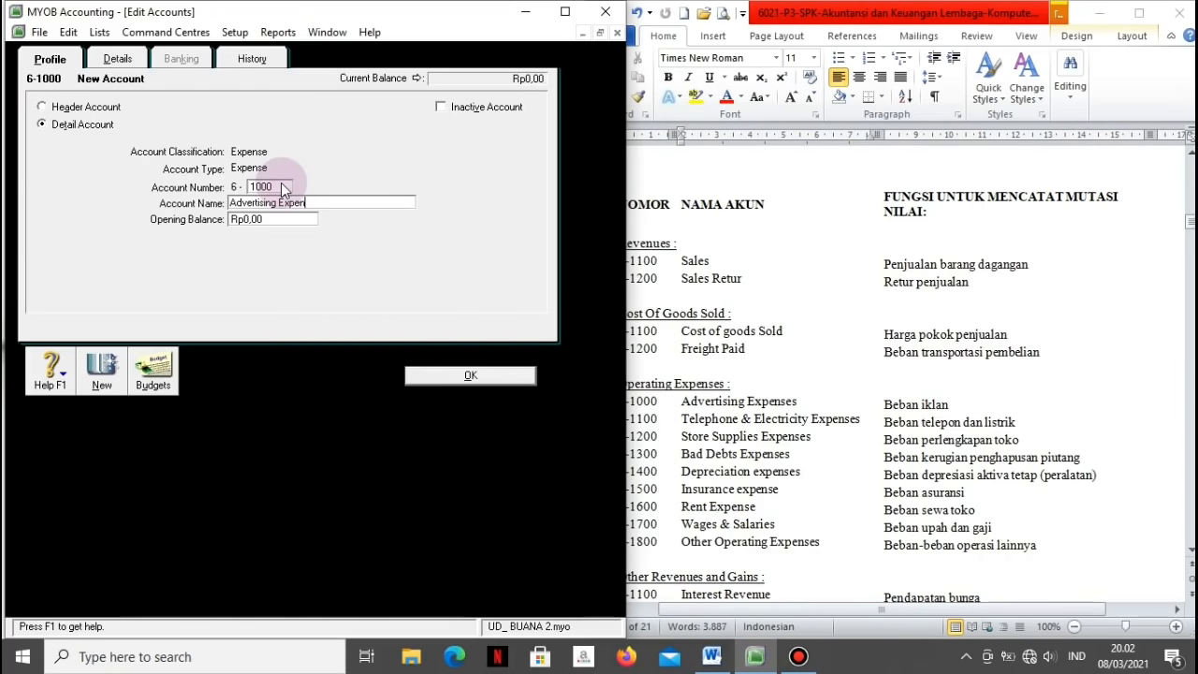
text(se)
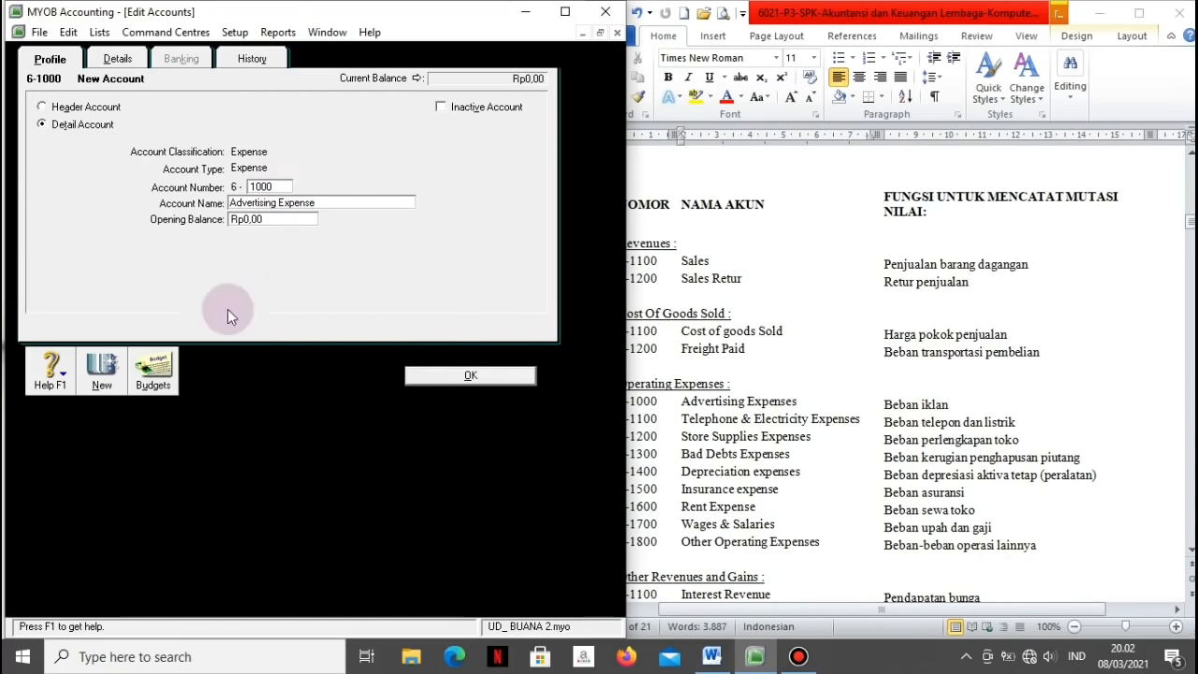
click(101, 373)
Step: Add Expense accounts 6-1100 Telephone & Electricity Expense and 6-1200 Store Supplies
text(1100)
key(Tab)
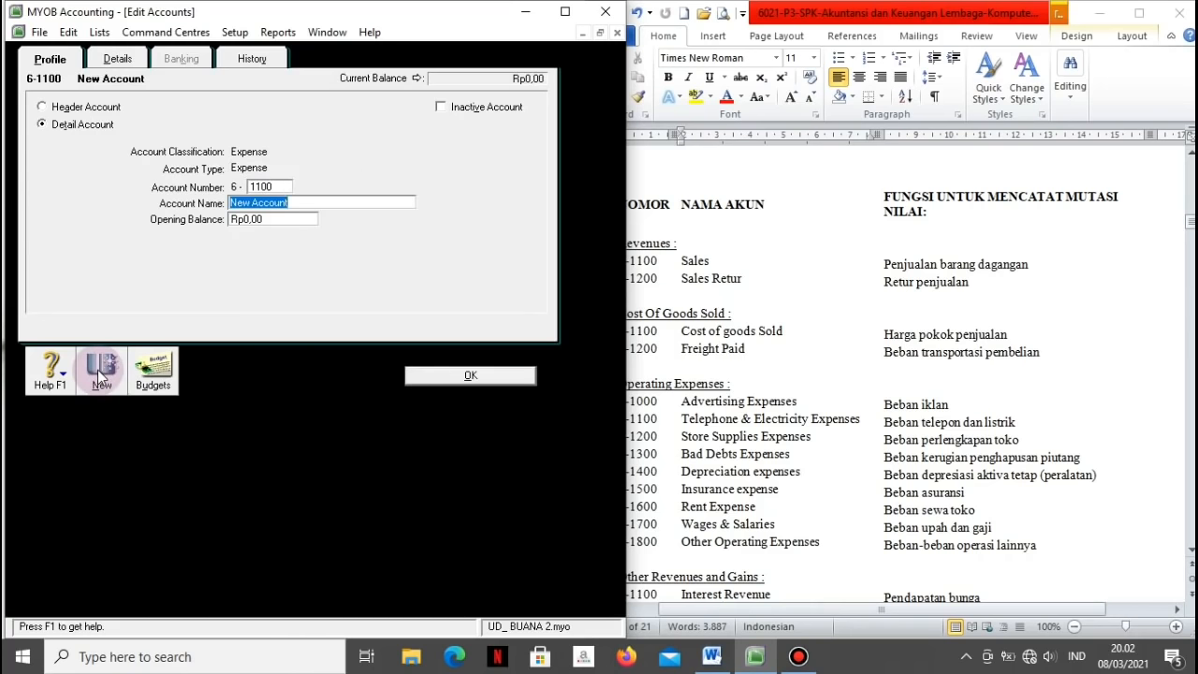
text(Tee)
key(BackSpace)
text(lep)
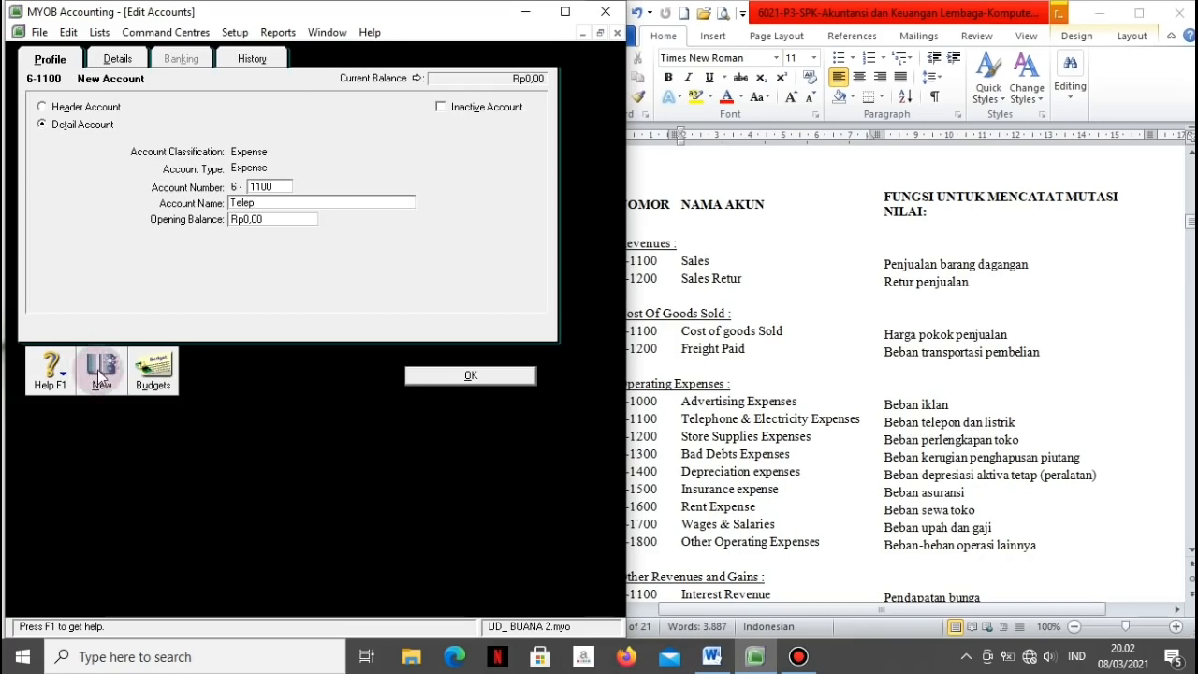
text(ohone & Electric)
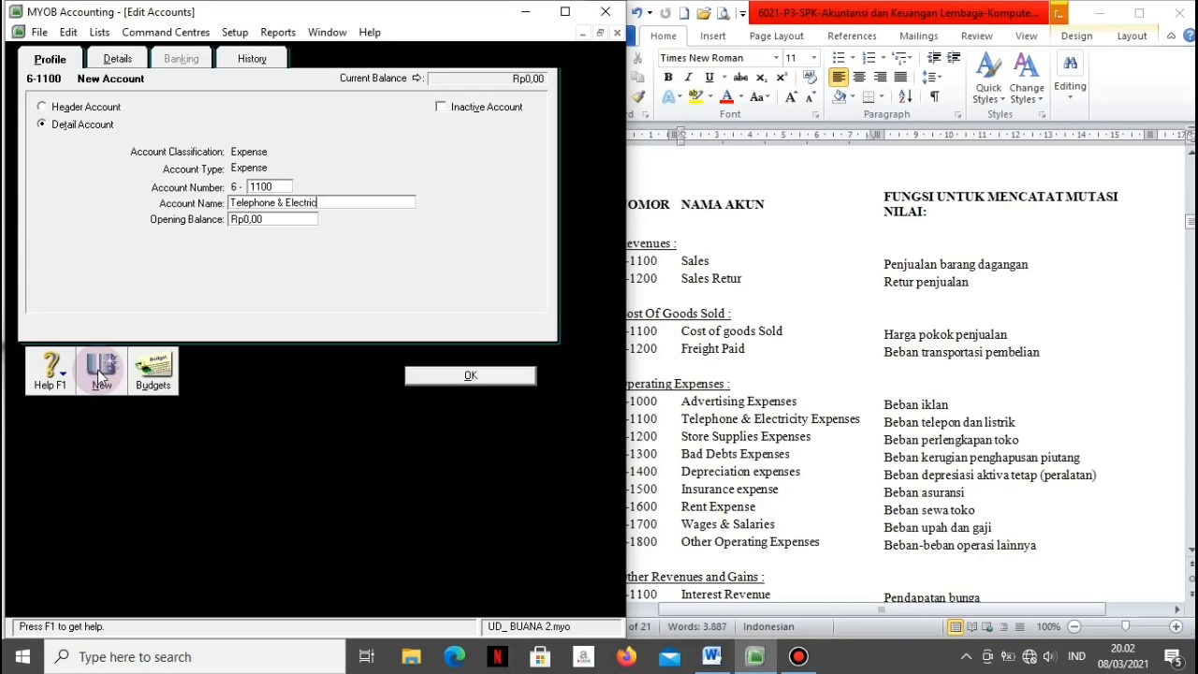
text(ity Exp)
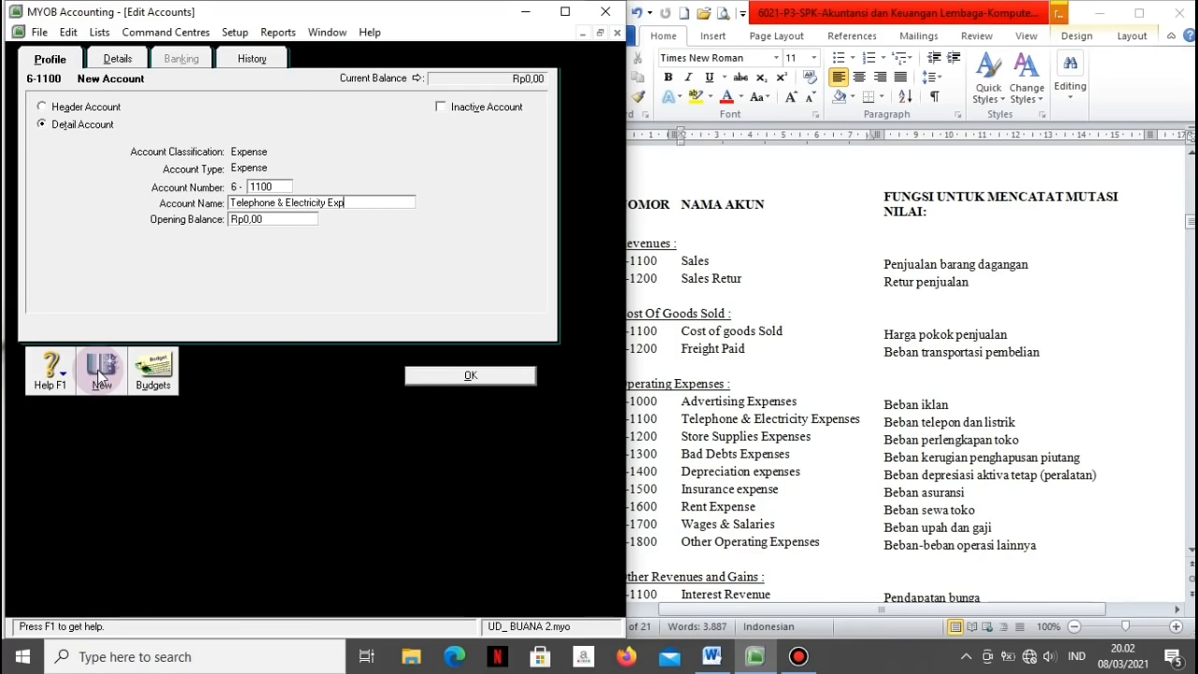
text(ens)
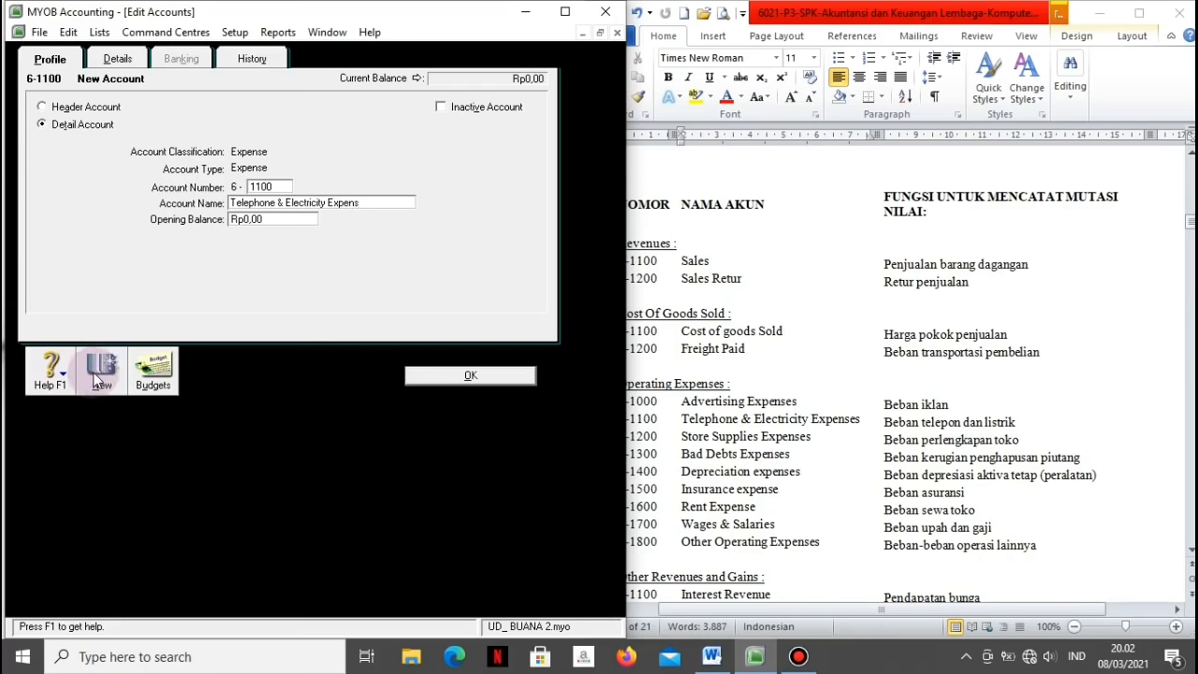
click(99, 373)
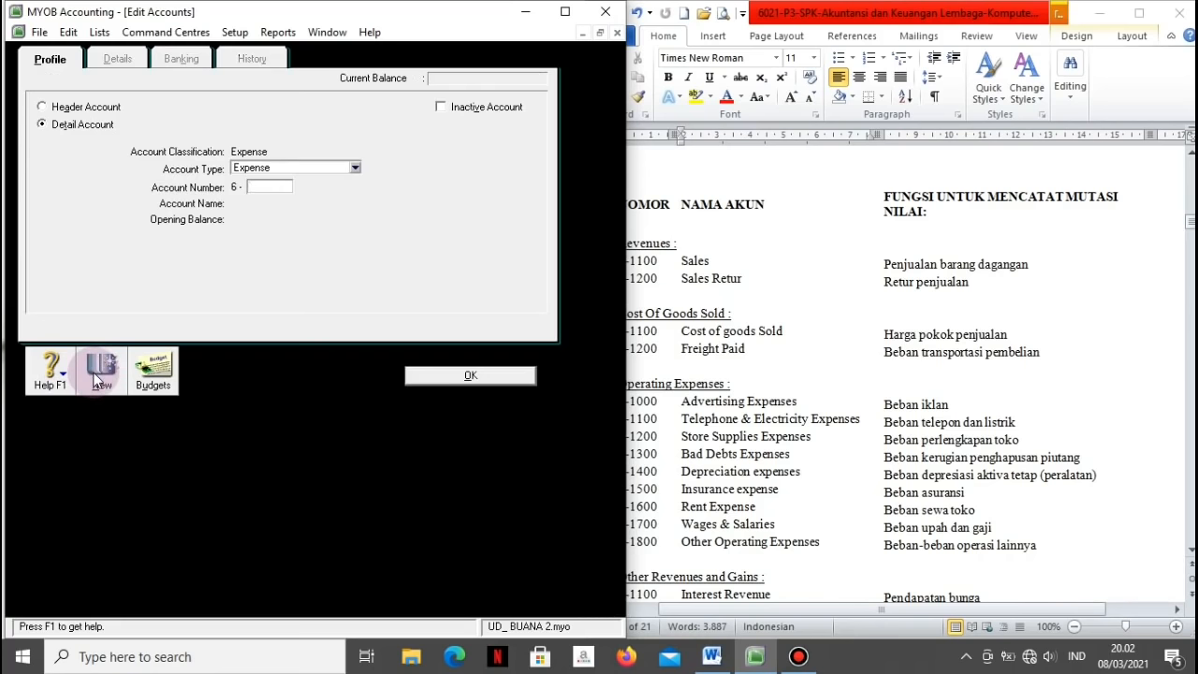
text(1200)
key(Tab)
text(Sto)
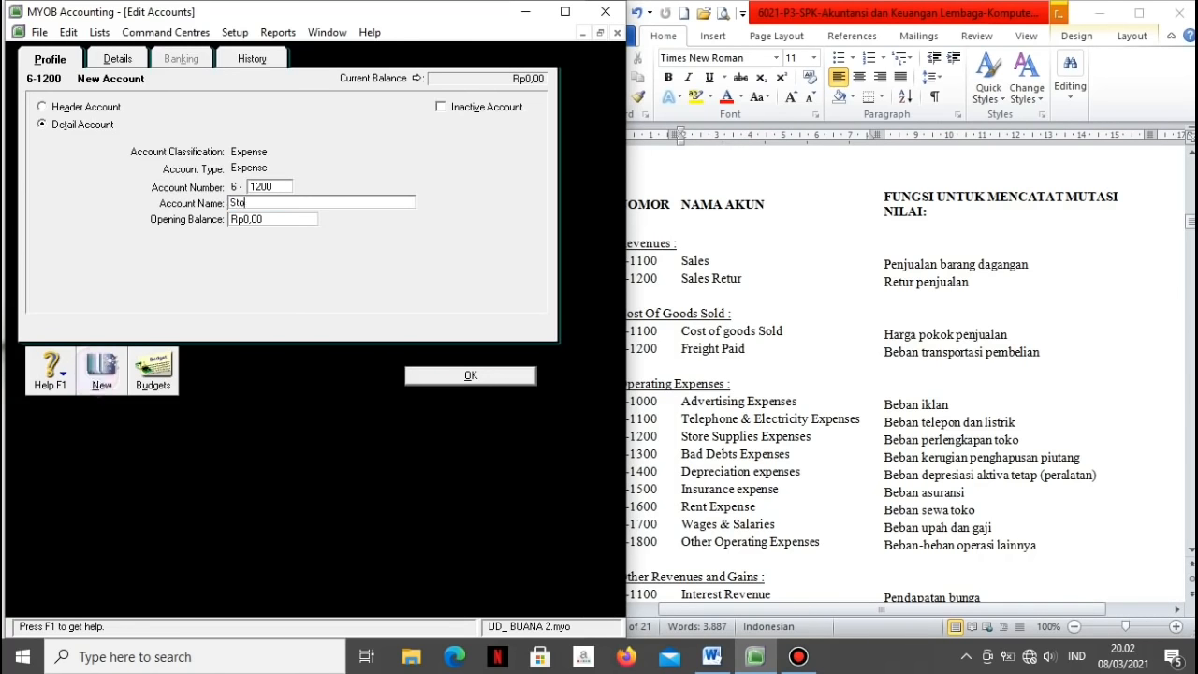
text(reS)
key(BackSpace)
text(Suppl)
text(ies Expe)
text(s)
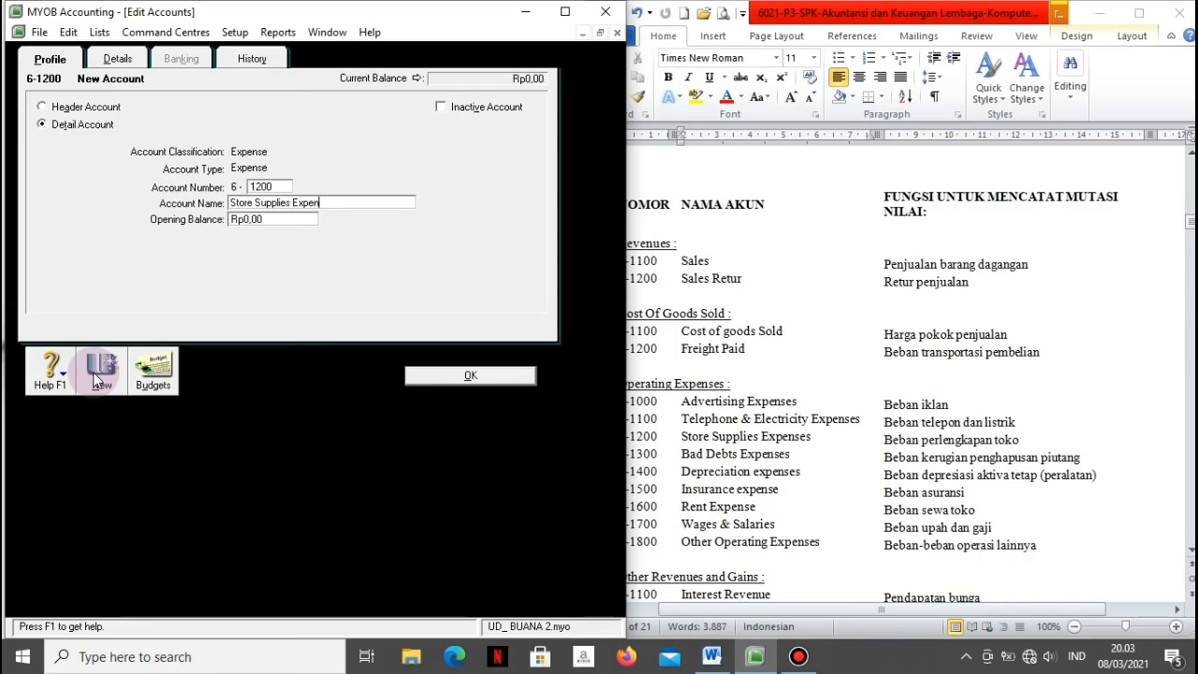
text(se)
click(97, 378)
Step: Add Expense accounts 6-1300 Bad Debt, 6-1400 Depreciation and 6-1500 Insurance Expense
text(1300)
key(Tab)
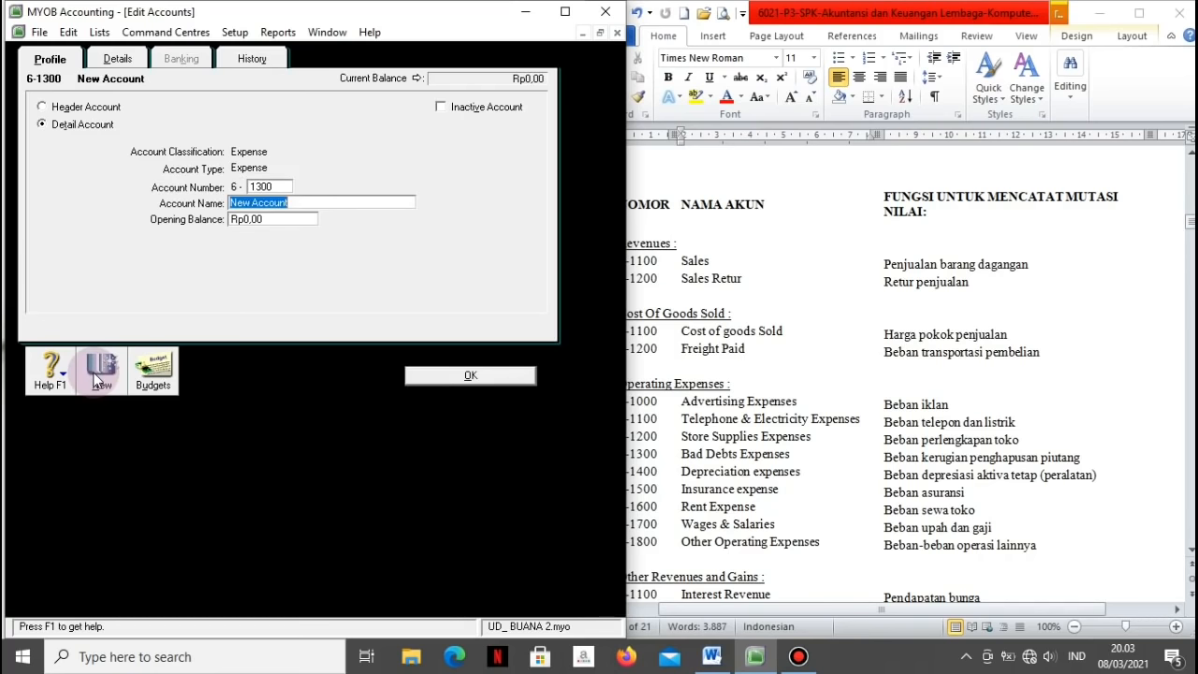
text(Bad Debt Expense)
click(97, 378)
text(1400)
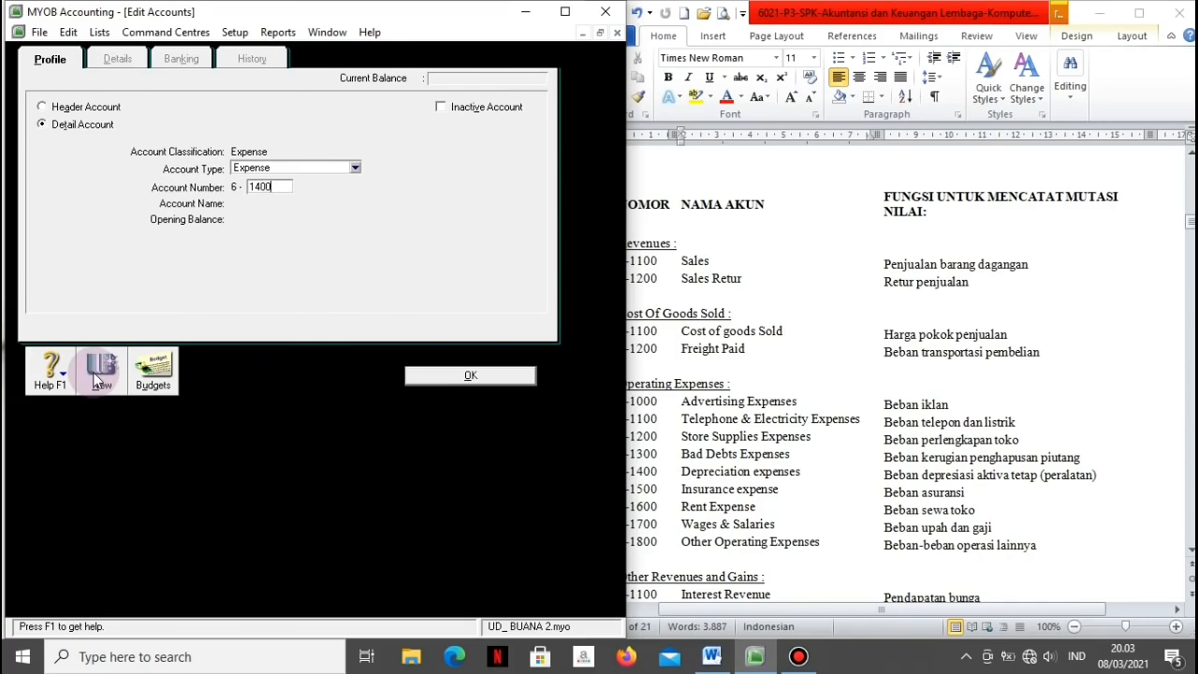
key(Tab)
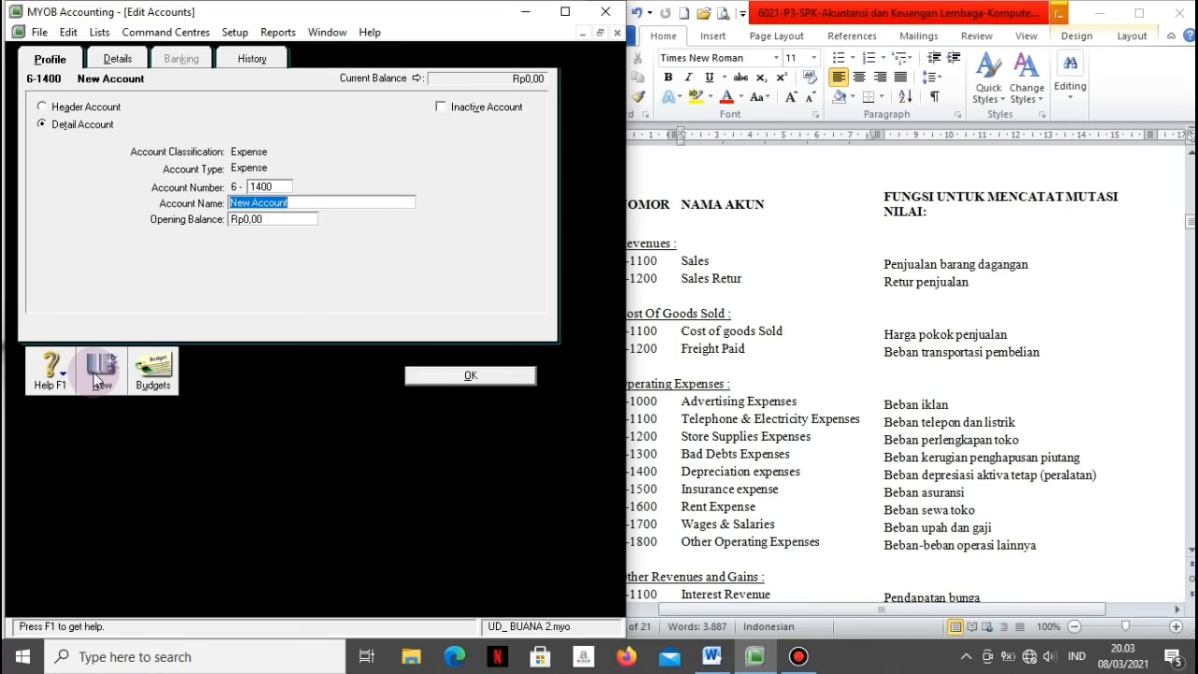
text(Depreciation Expense)
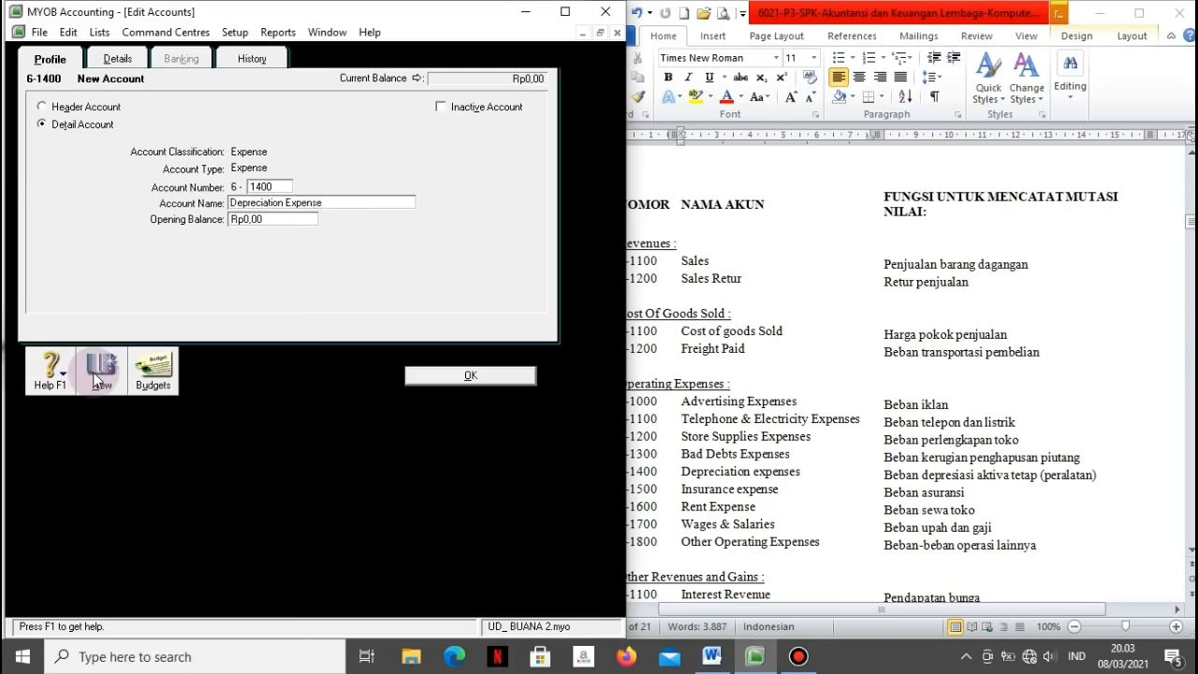
click(97, 379)
text(1500)
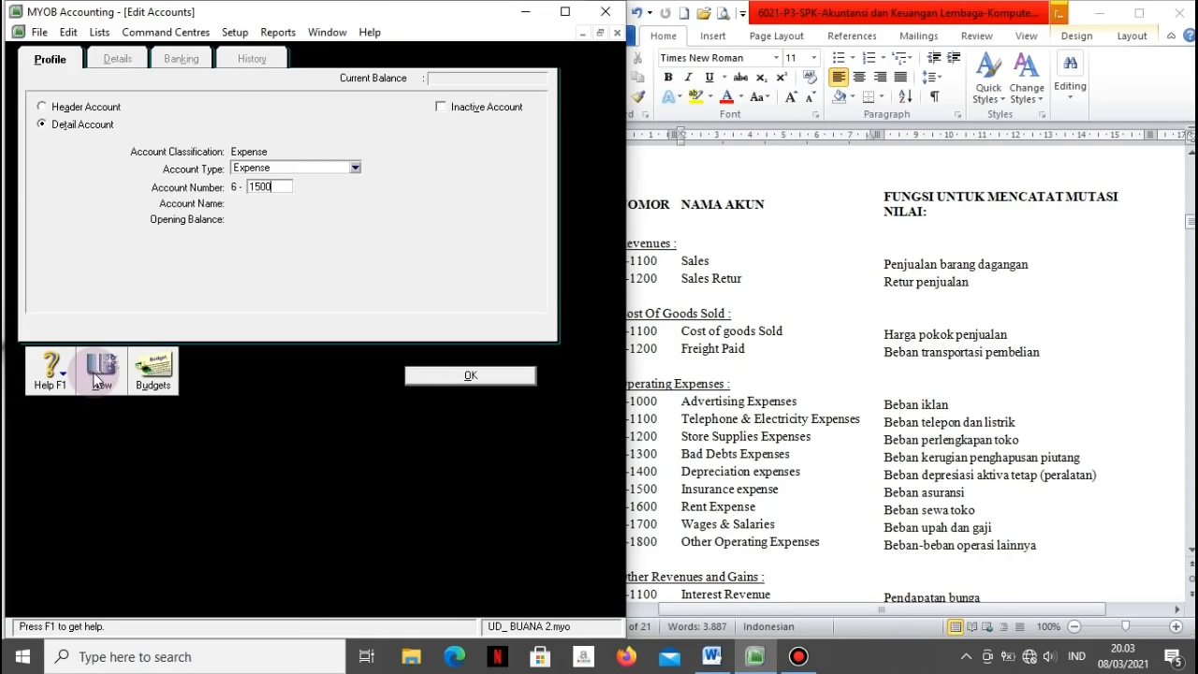
key(Tab)
text(In)
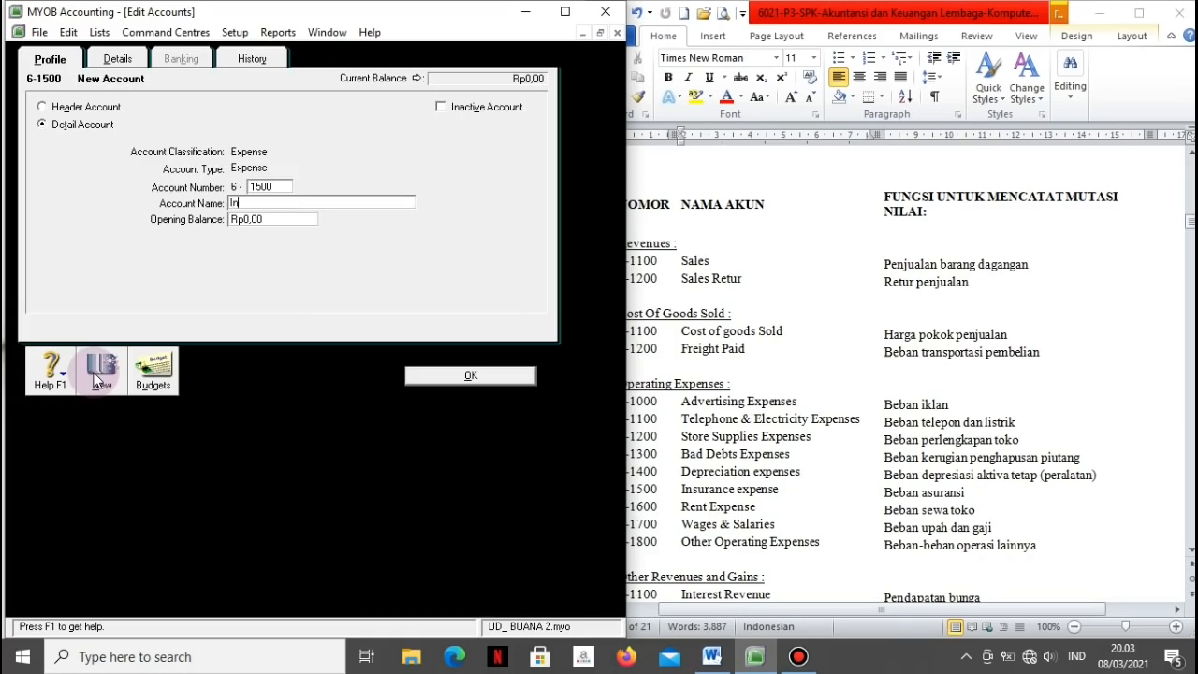
text(surance  Expense)
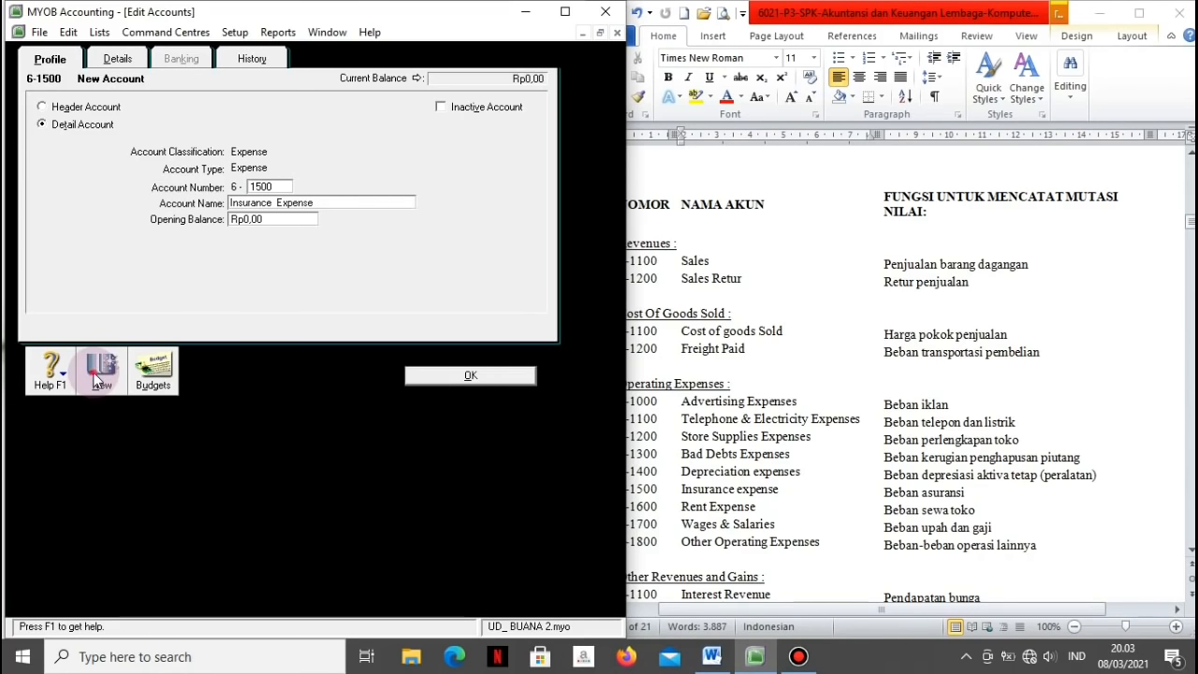
click(98, 374)
Step: Add 6-1600 Rent Expense, skip existing 6-1700, and add 6-1800 Other Operating Expense
text(1600)
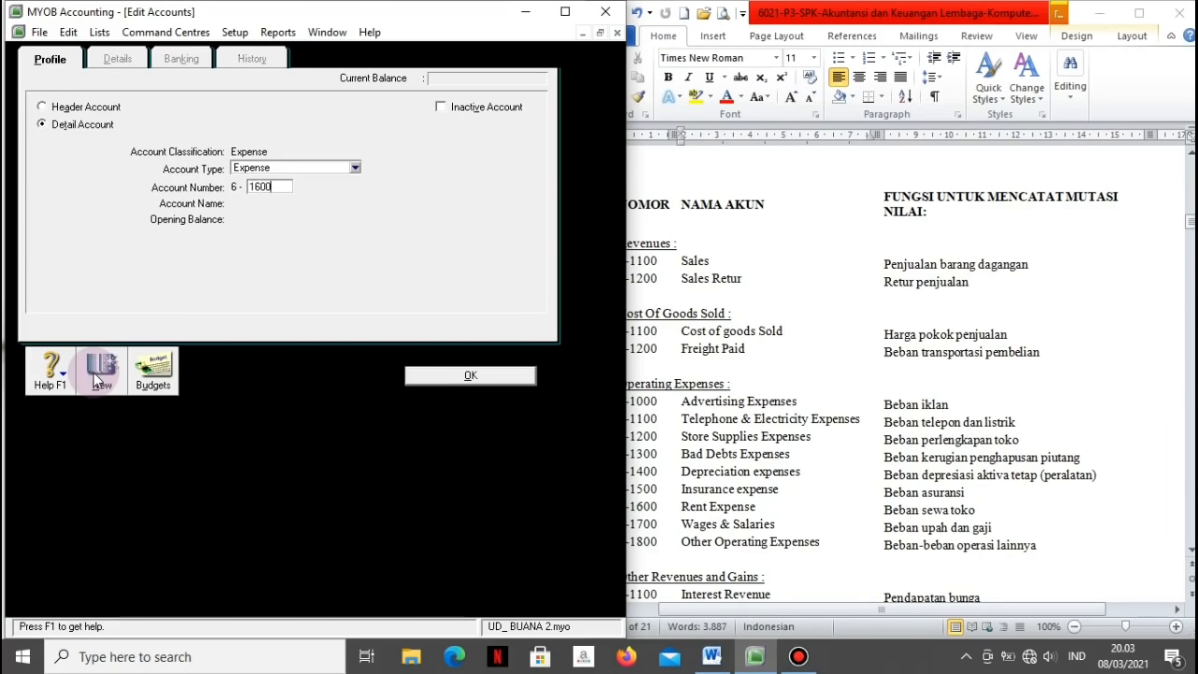
key(Tab)
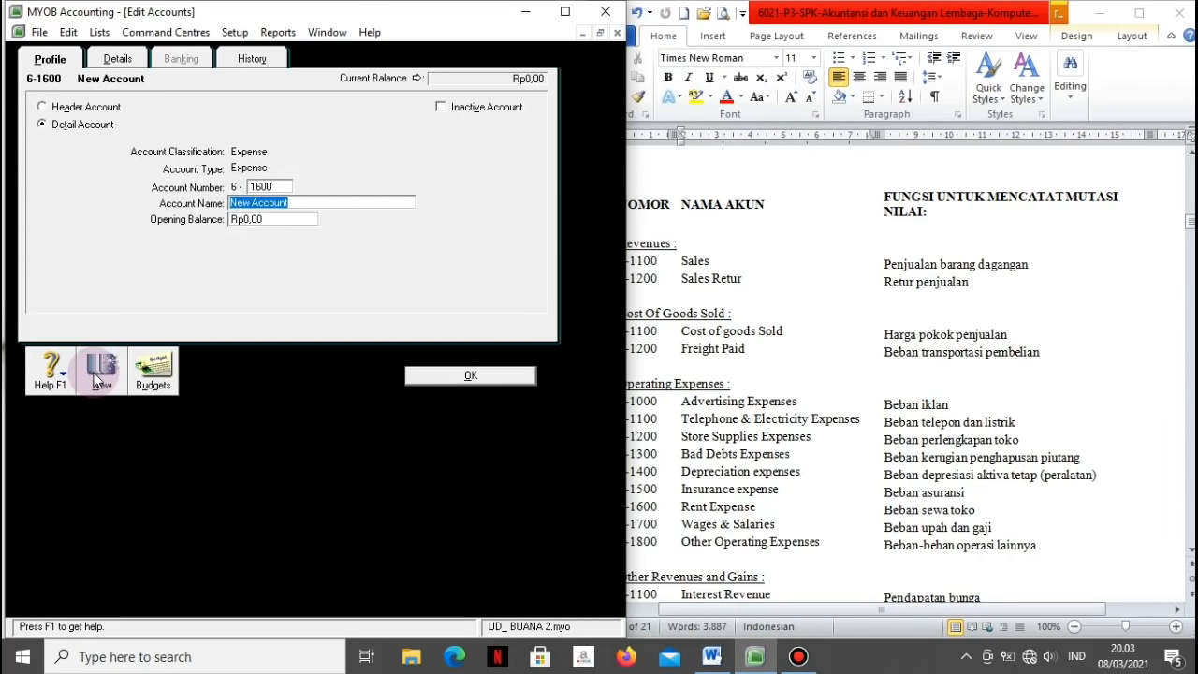
text(Rent Expense)
click(100, 373)
text(1700)
key(Tab)
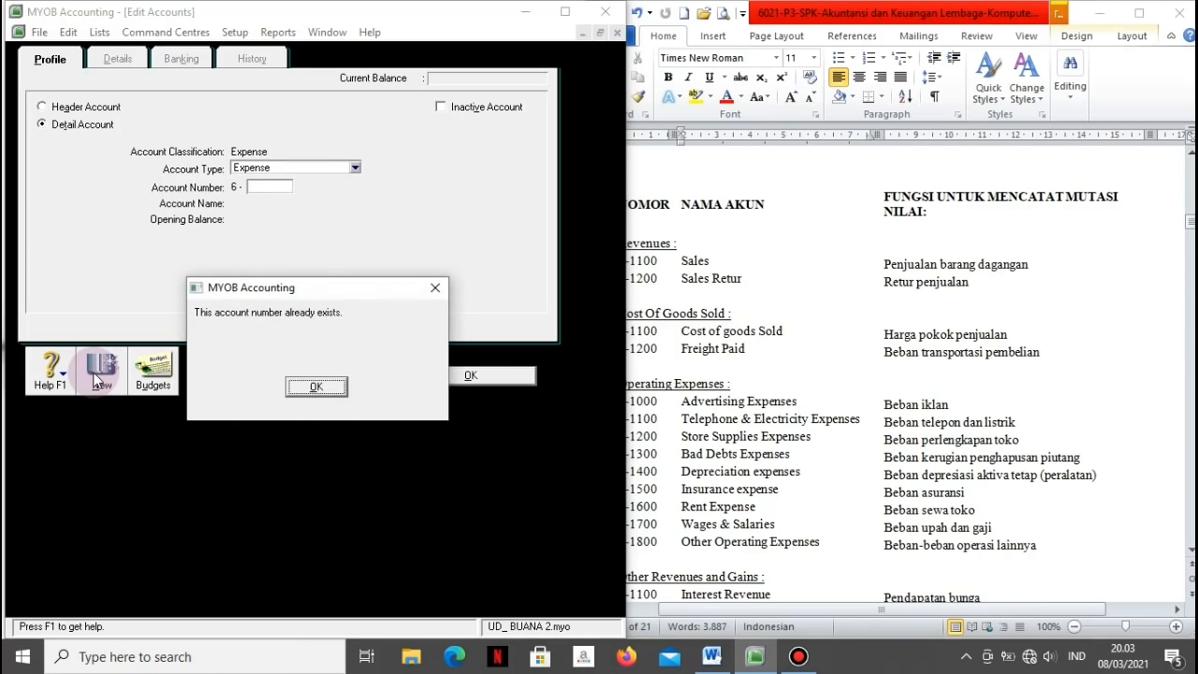
click(317, 388)
text(1800)
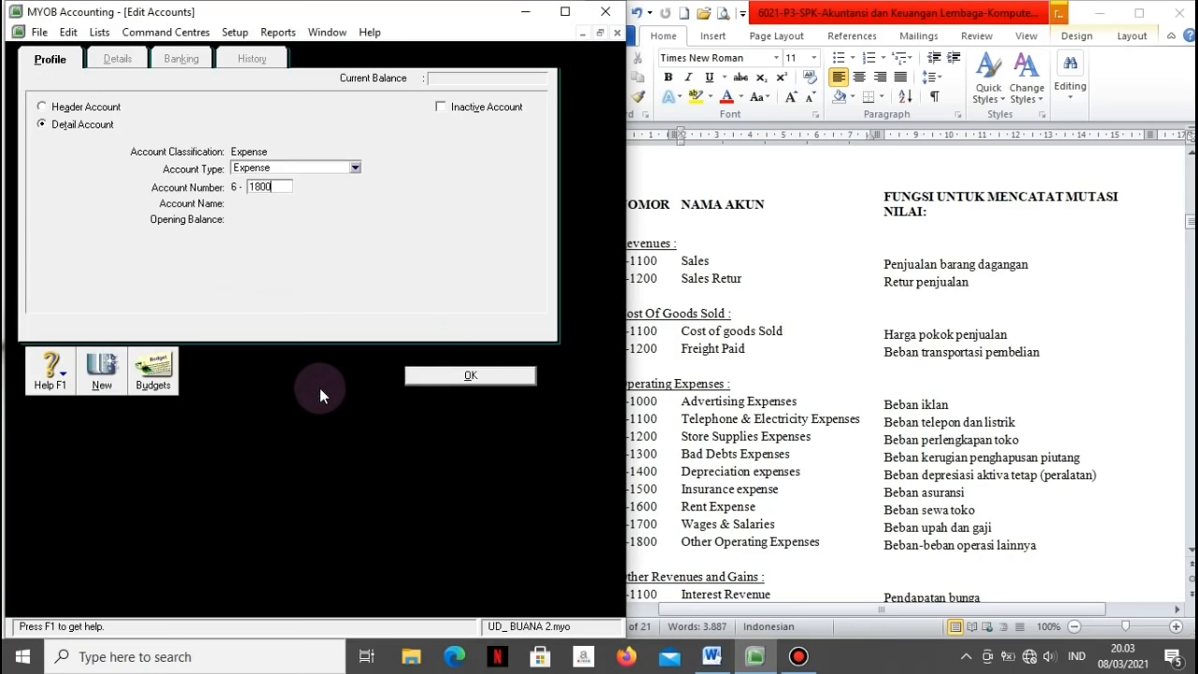
key(Tab)
text(O)
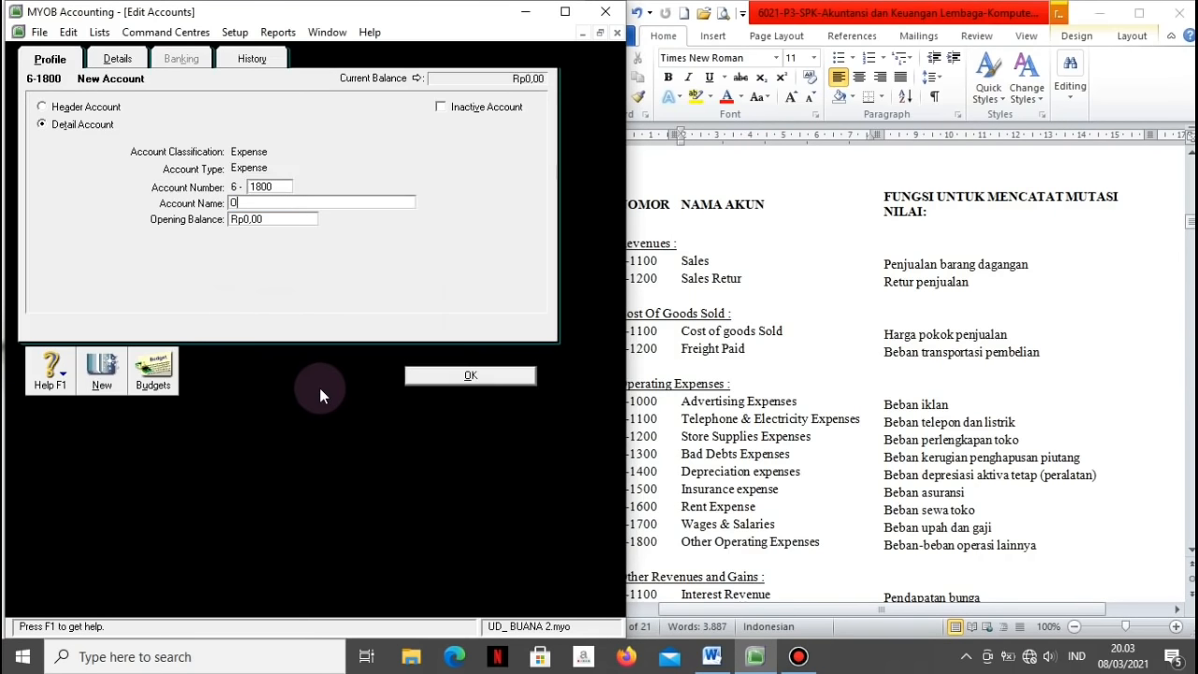
text(ther Operatin)
text(Expense)
click(113, 369)
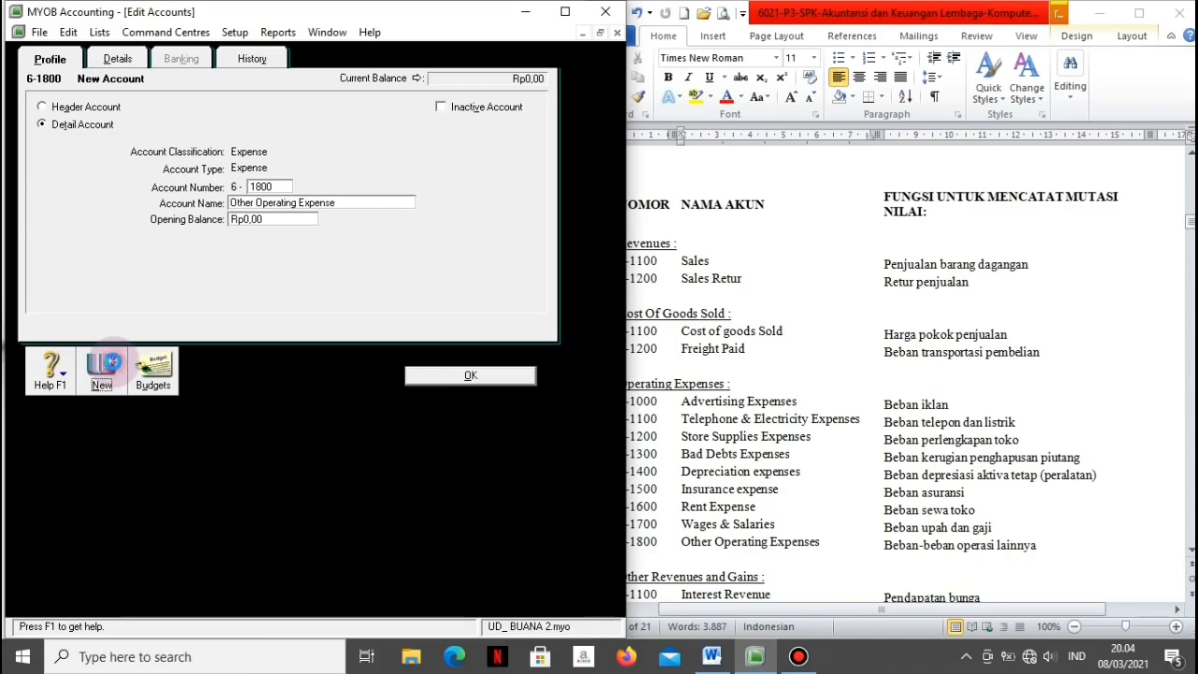
click(694, 558)
Step: Add Other Income account 8-1100 Interest Revenue and save it
scroll(694, 555, down, 10)
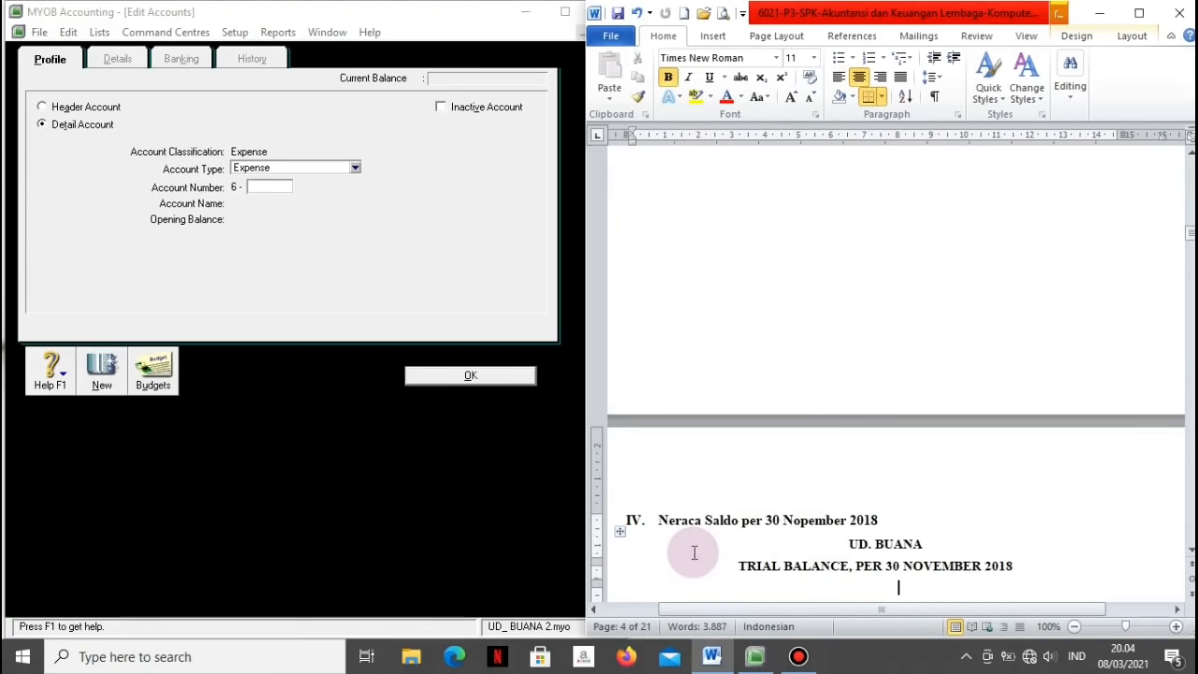
scroll(695, 553, up, 8)
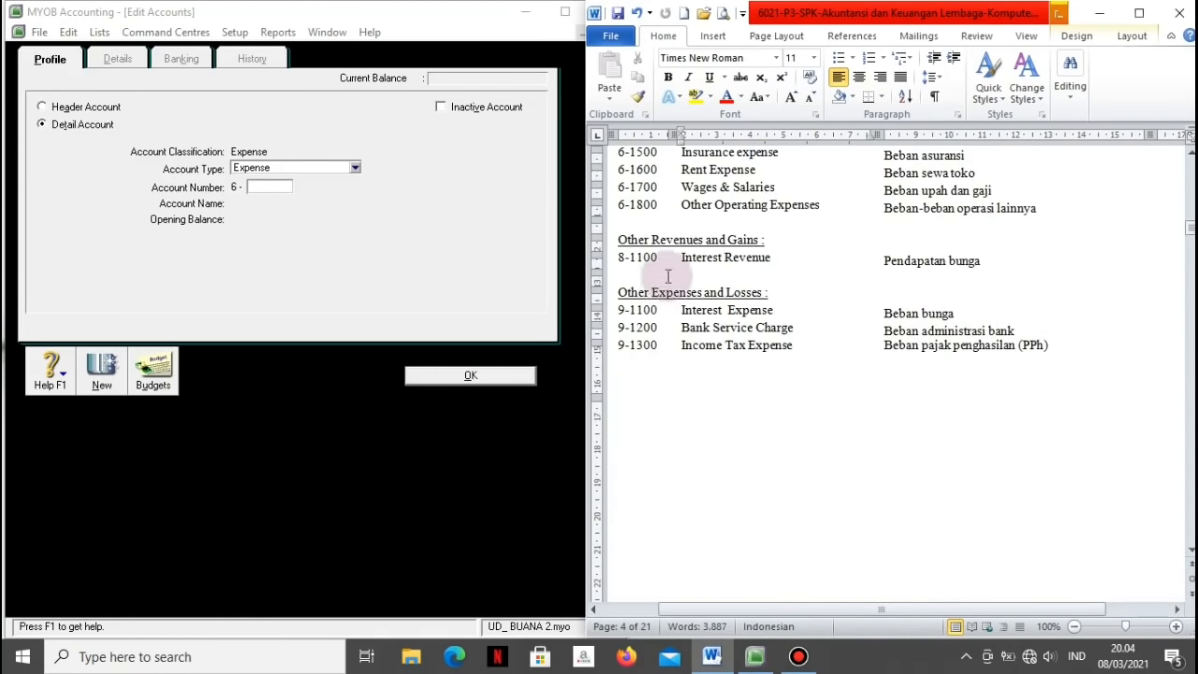
click(356, 168)
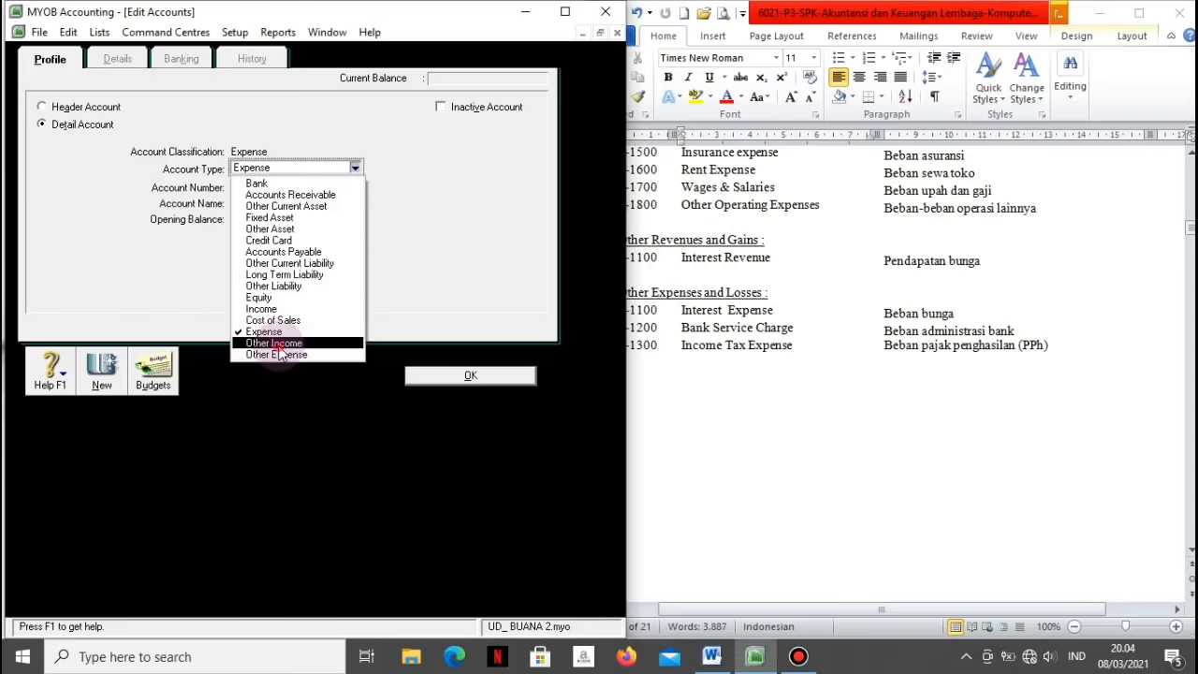
click(278, 345)
click(265, 188)
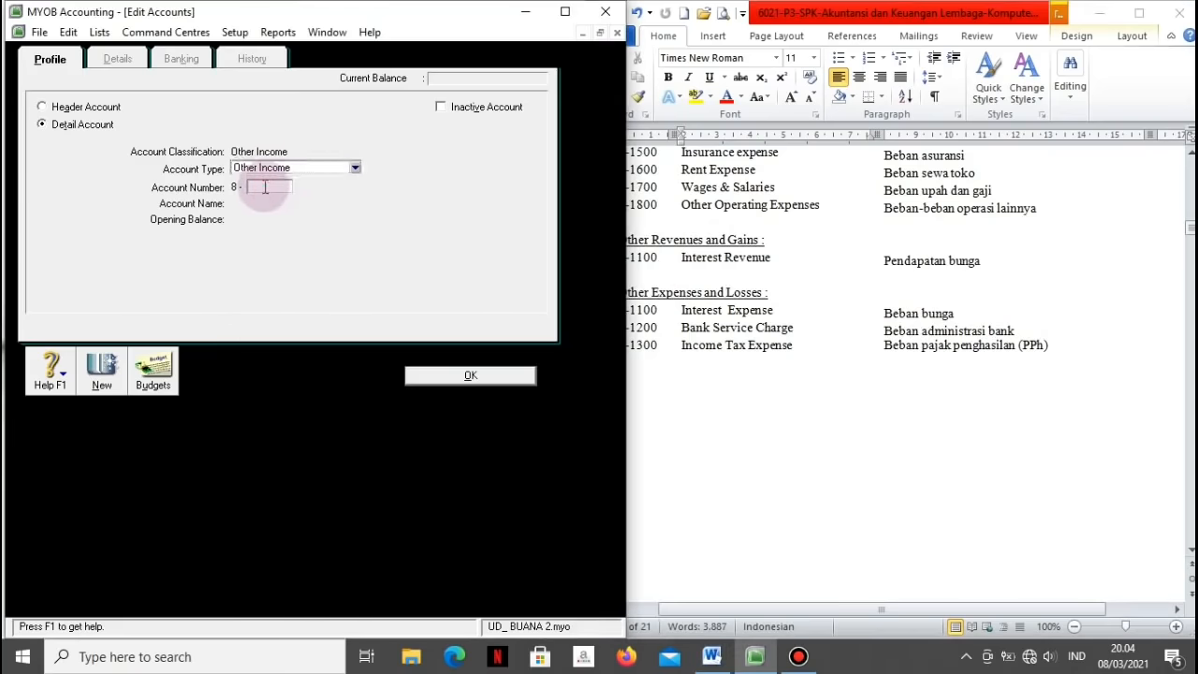
text(1100)
key(Tab)
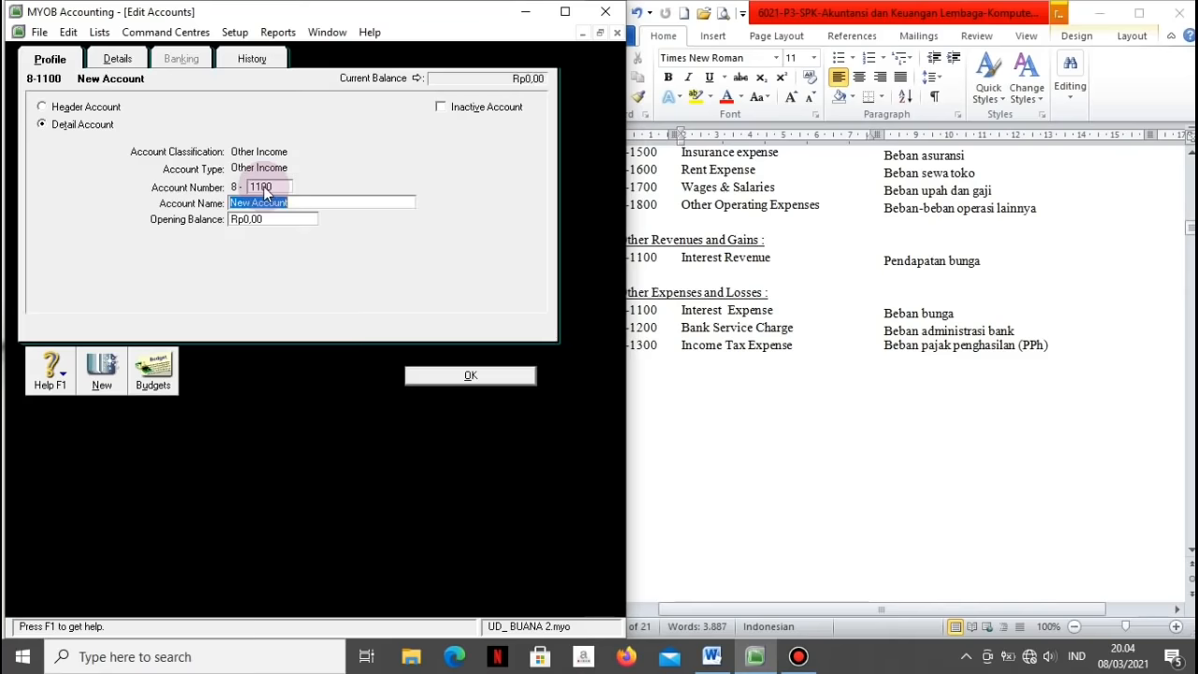
text(Interest)
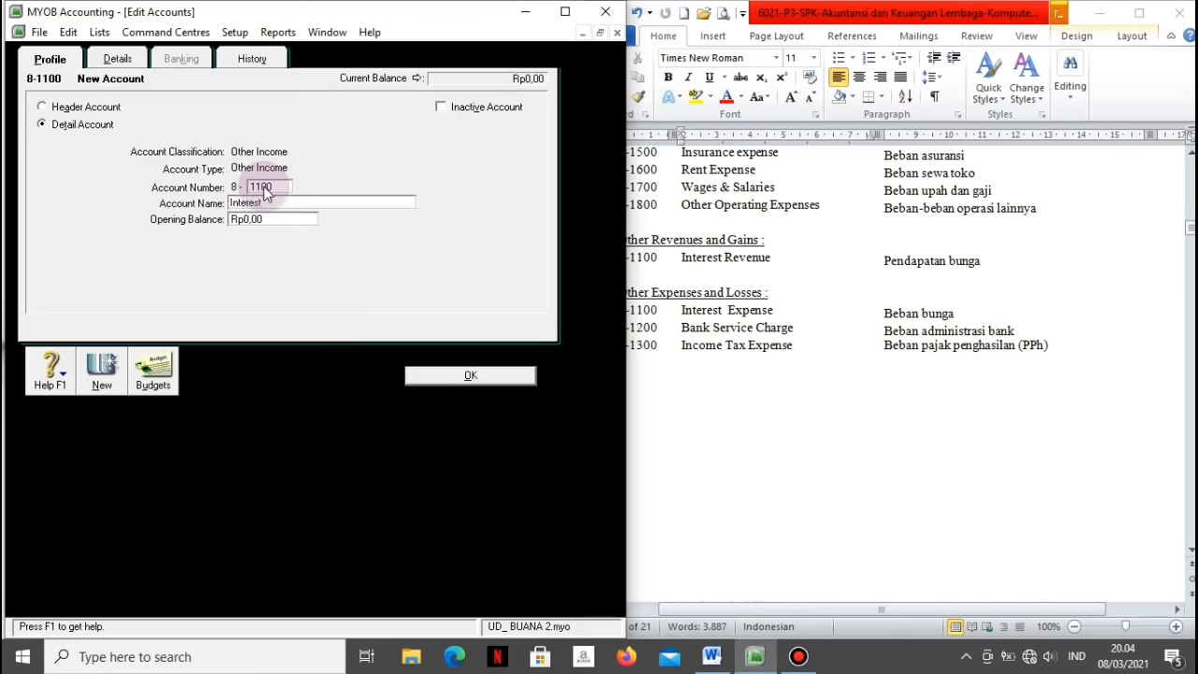
text( Revenue)
click(101, 368)
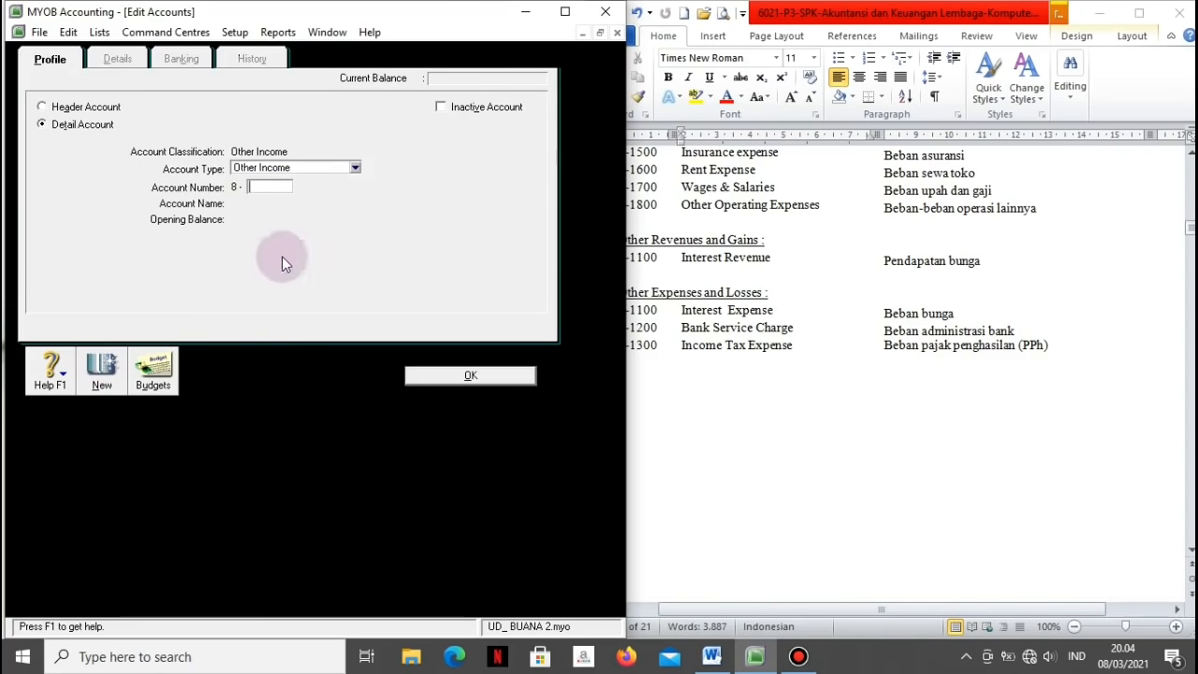
click(355, 166)
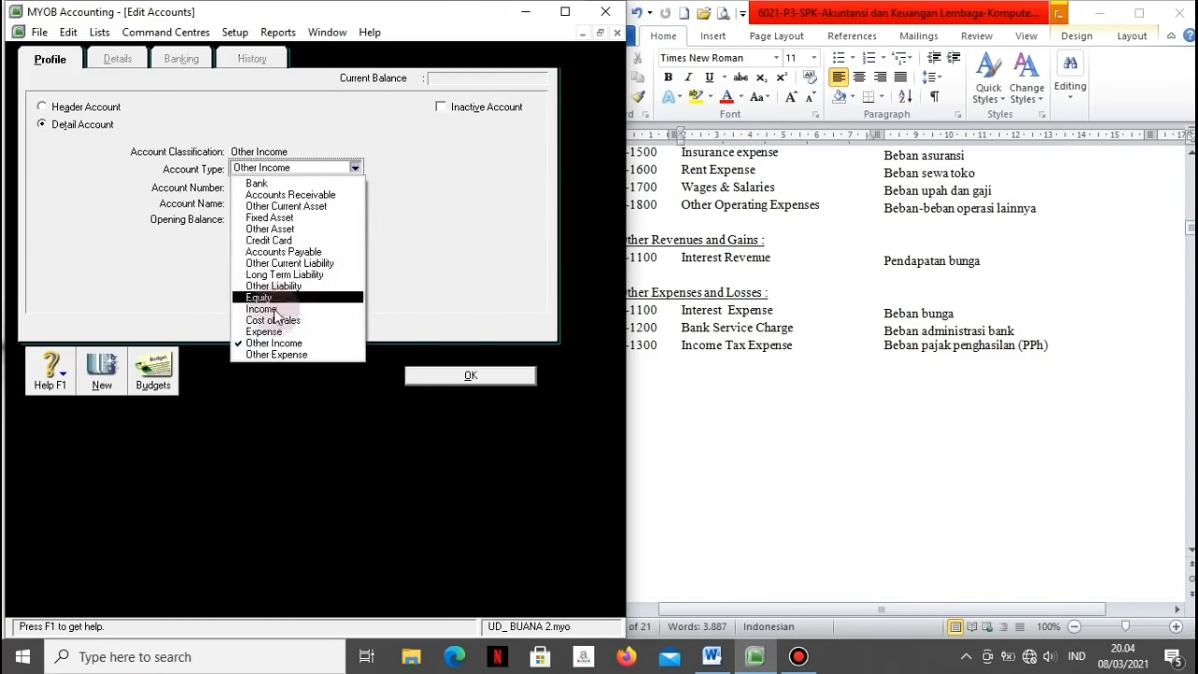
Step: Enter Other Expense accounts 9-1100 Interest Expense, 9-1200 Bank Service Charge, 9-1300 Income Tax Expense
click(262, 354)
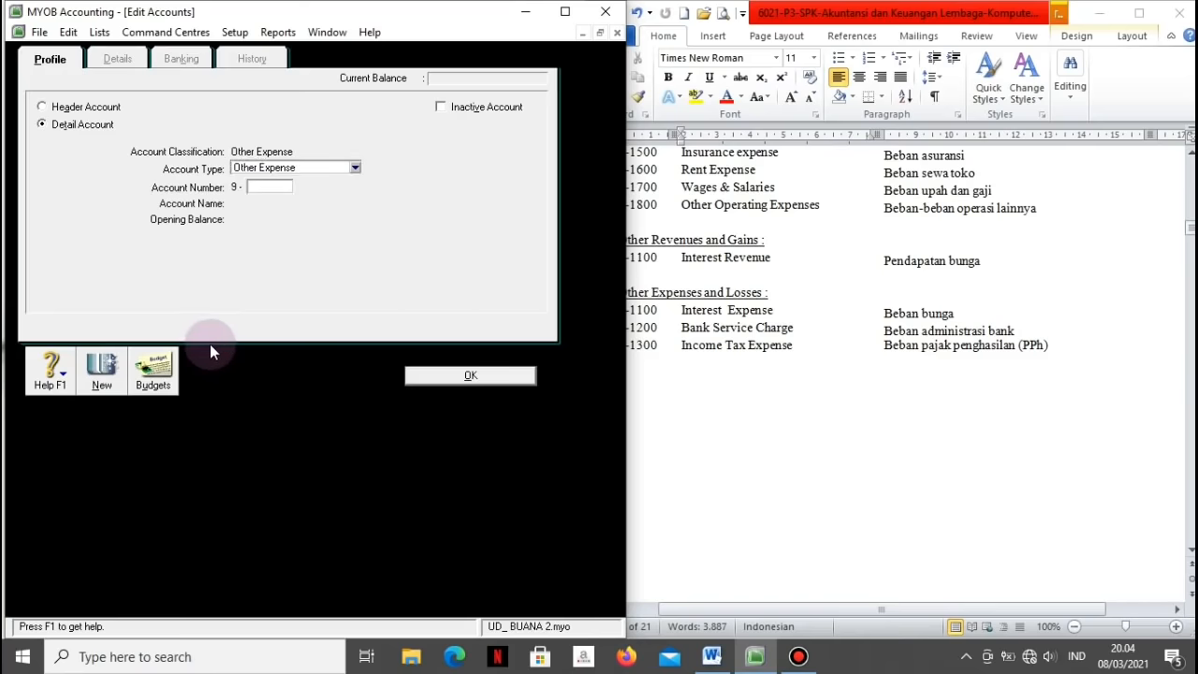
text(1100)
key(Tab)
text(Int)
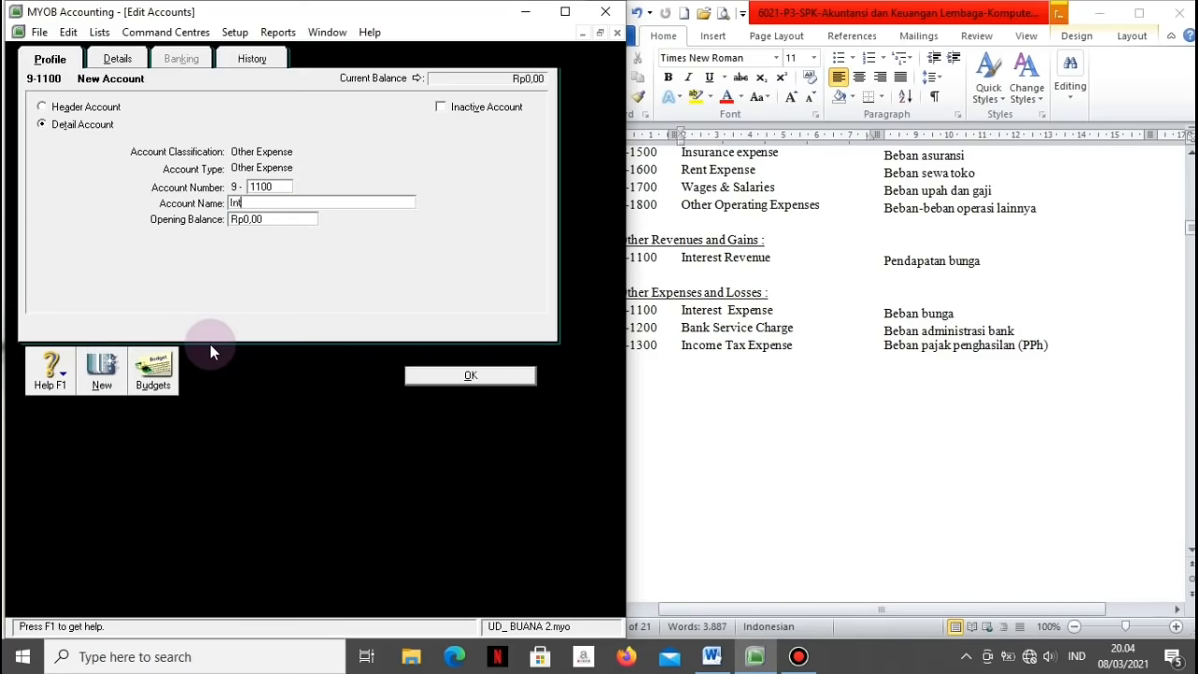
text(erest Expense)
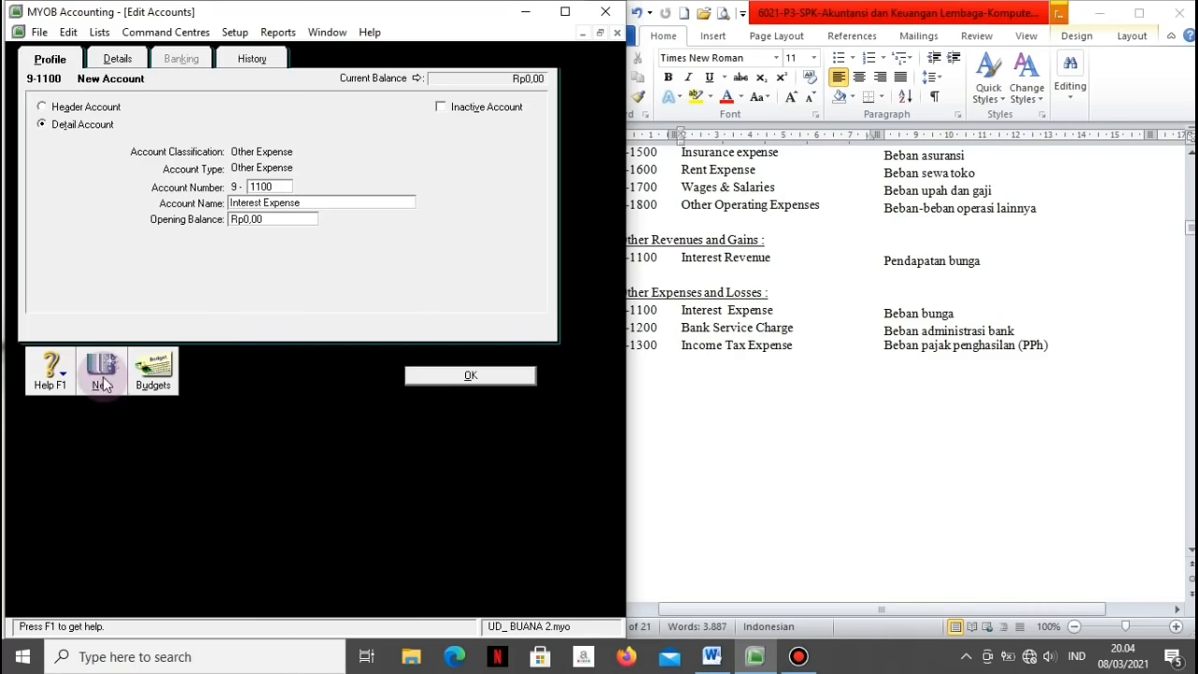
click(101, 371)
text(1200)
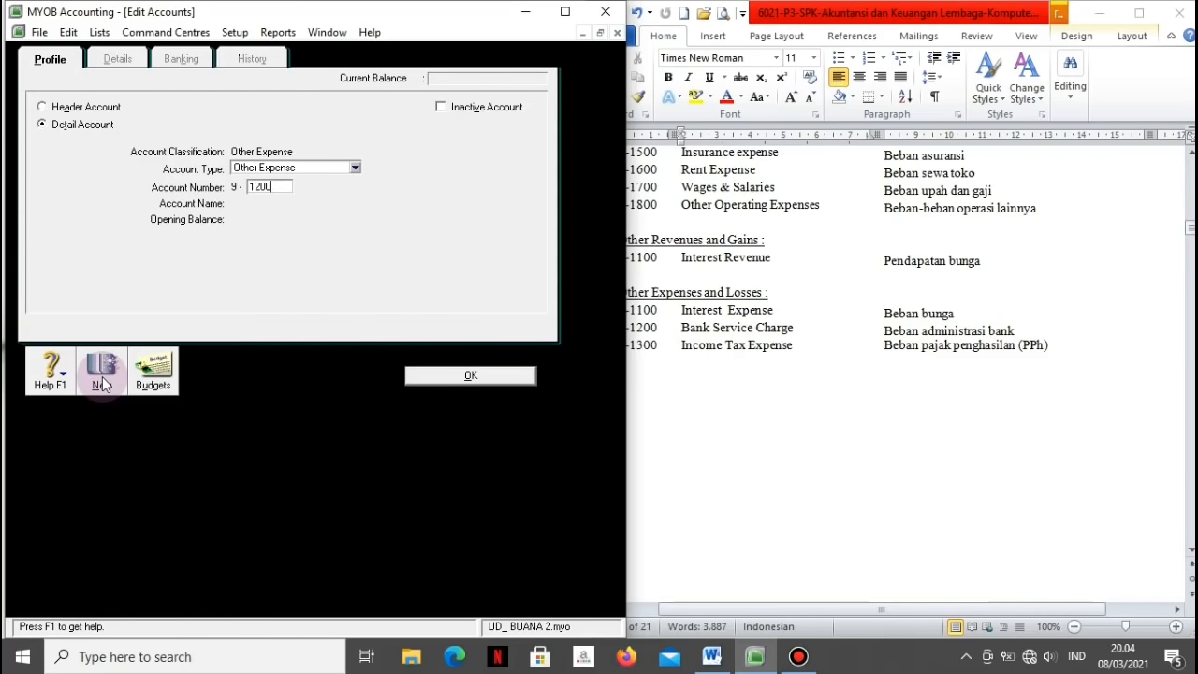
key(Tab)
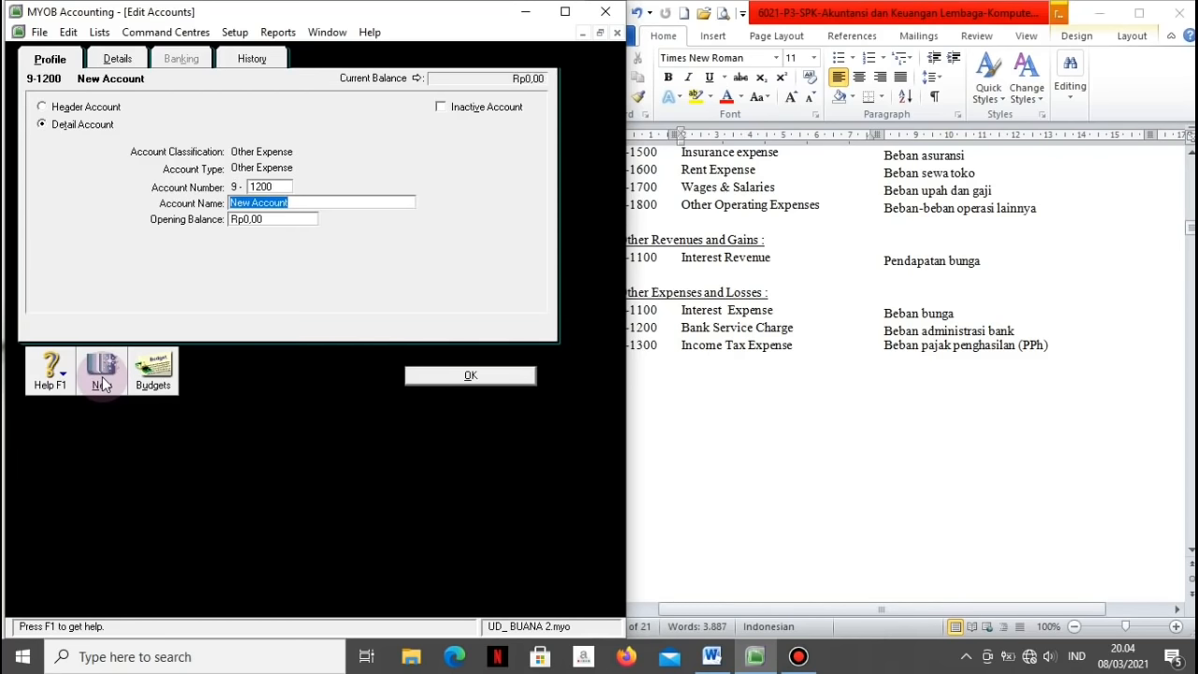
text(Bank Service C)
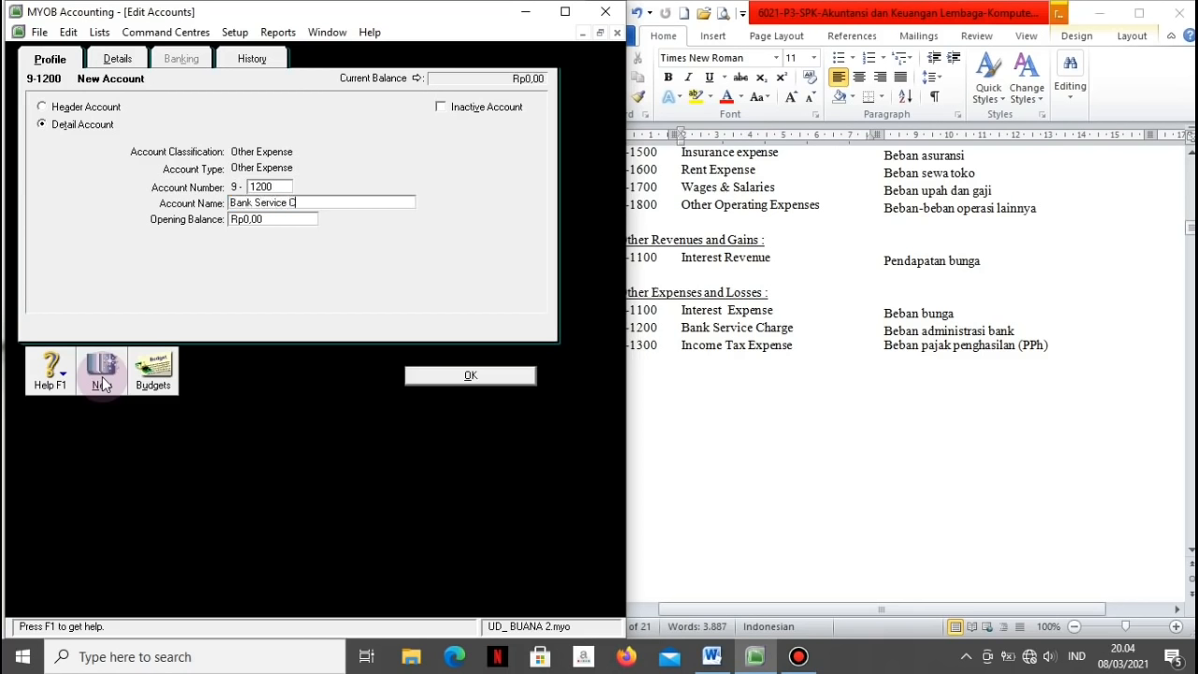
text(harge)
click(103, 384)
text(1300)
key(Tab)
text(Income Tax Expense)
Step: Save the last account, then renumber Petty Cash from 1-1180 to 1-1200
click(421, 376)
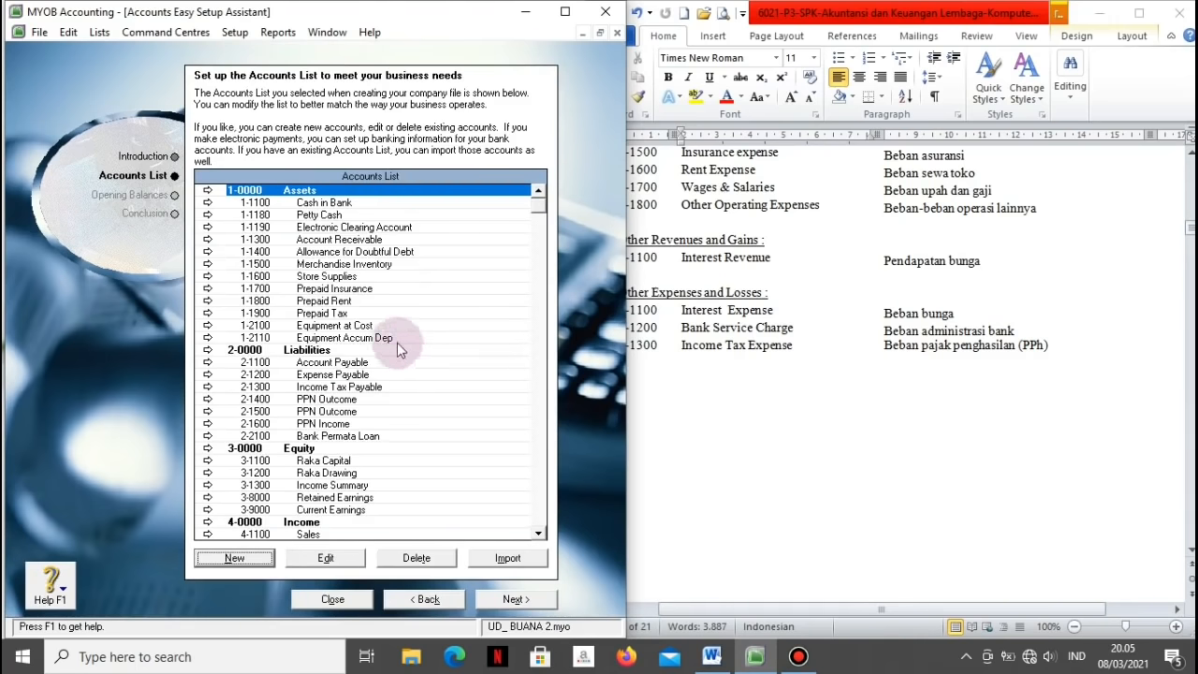
click(279, 216)
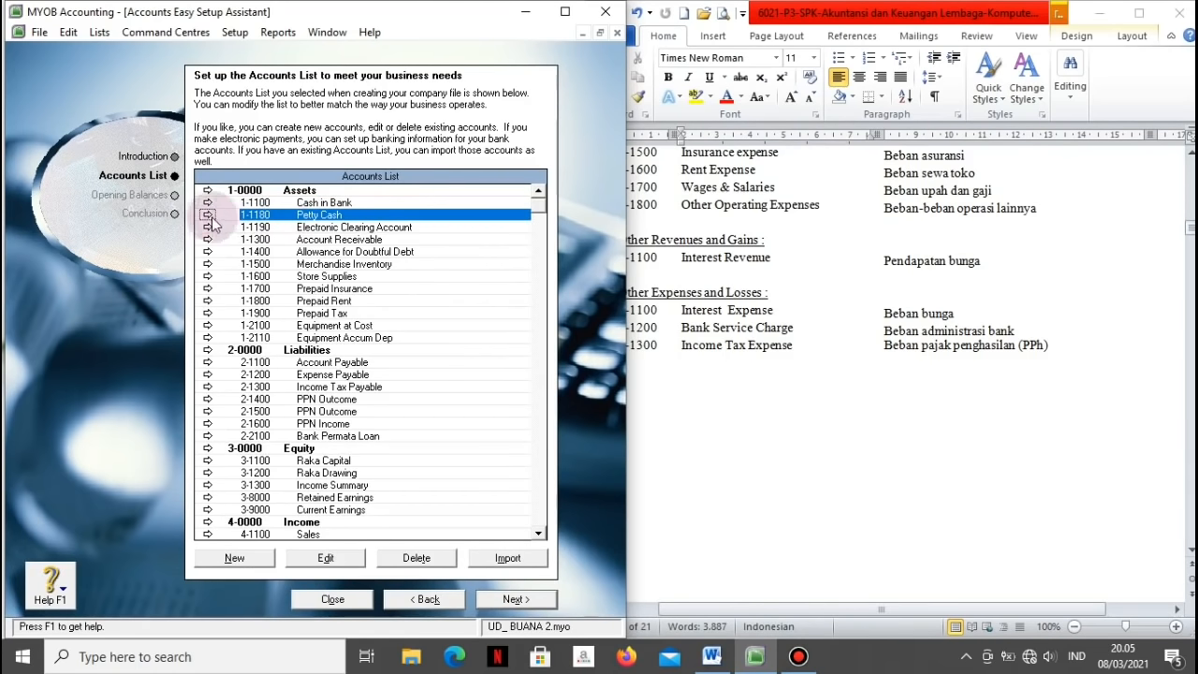
click(844, 321)
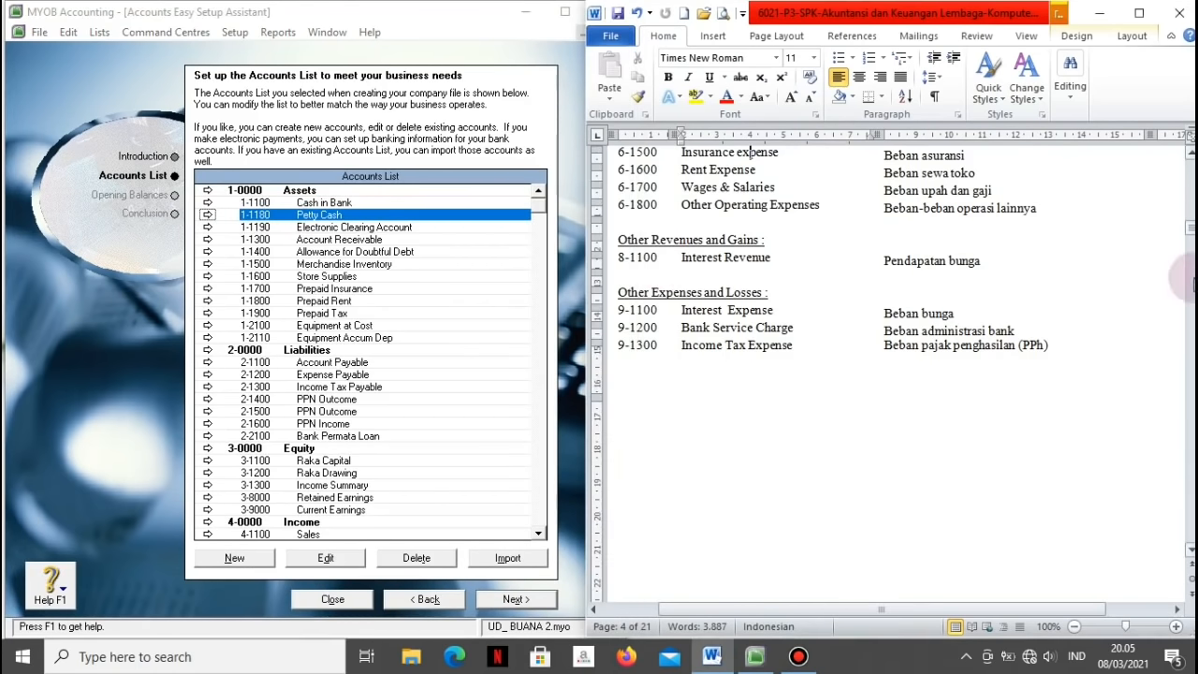
drag(1185, 239, 1185, 214)
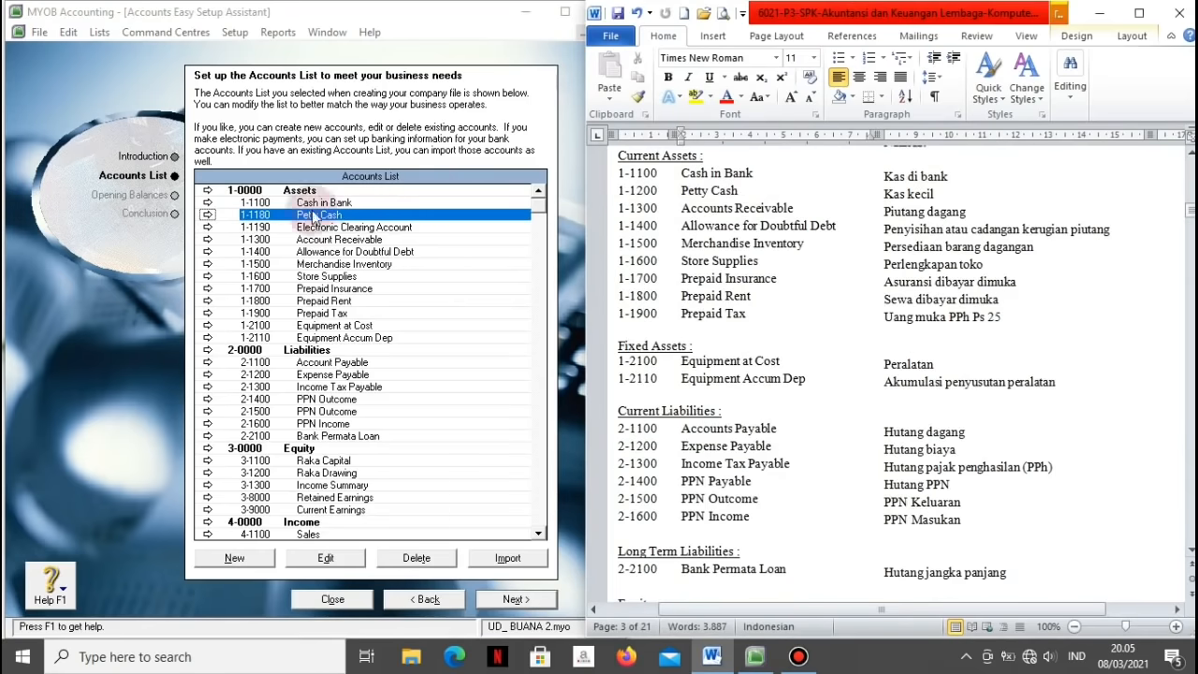
click(208, 214)
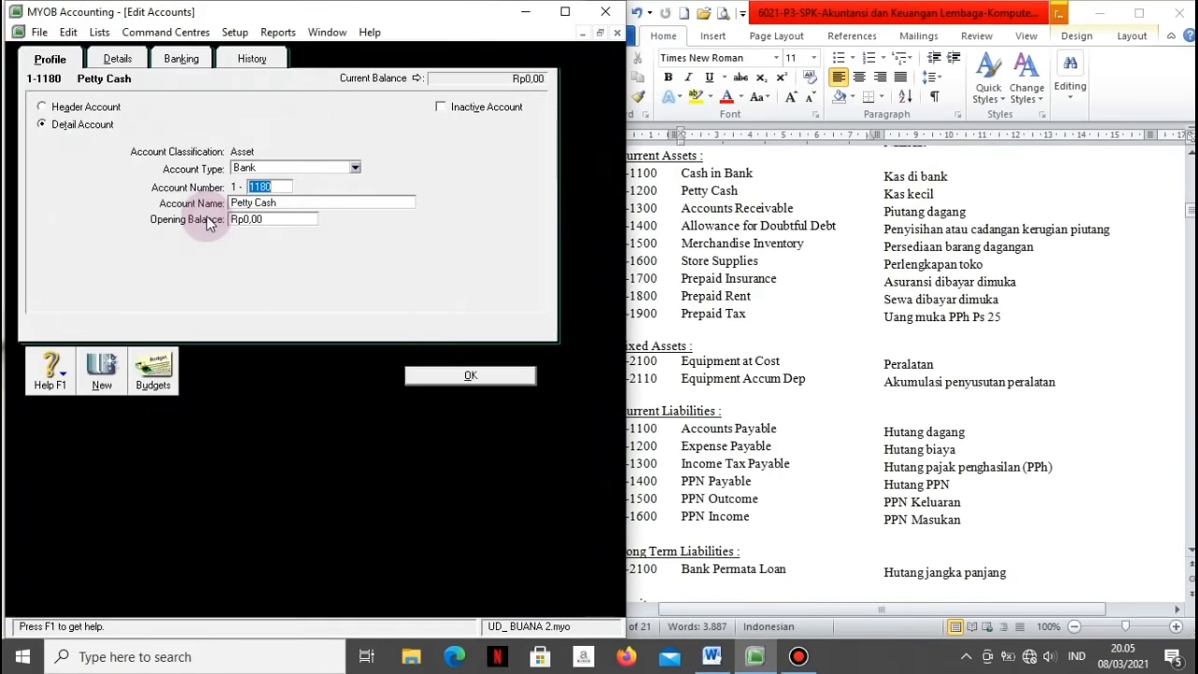
click(319, 217)
text(1200)
key(Tab)
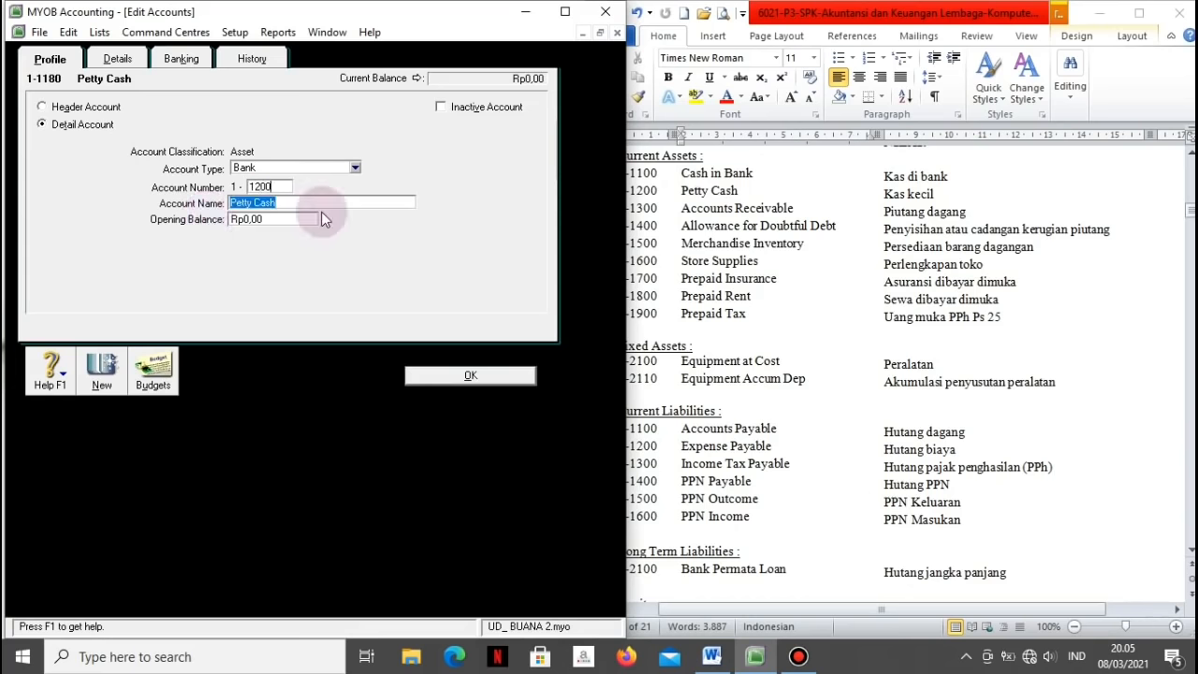
click(421, 379)
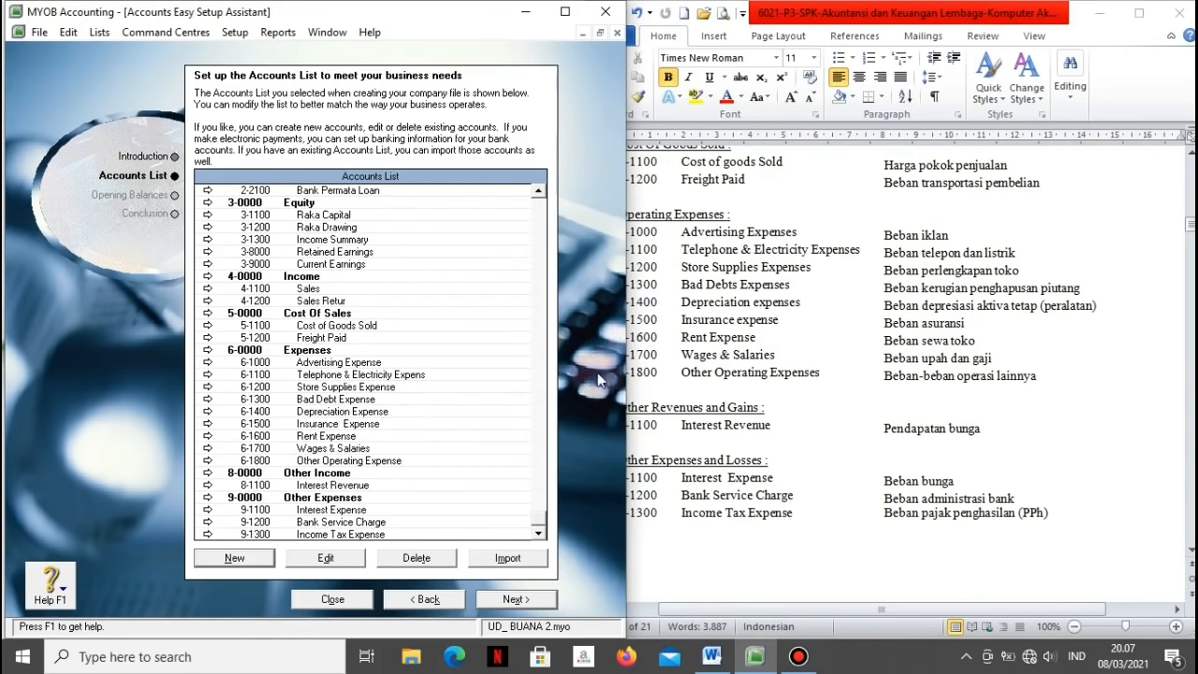
Step: Move to the opening balances page; enter Cash in Bank Rp42.770.000 and Petty Cash Rp9.800.000
click(514, 602)
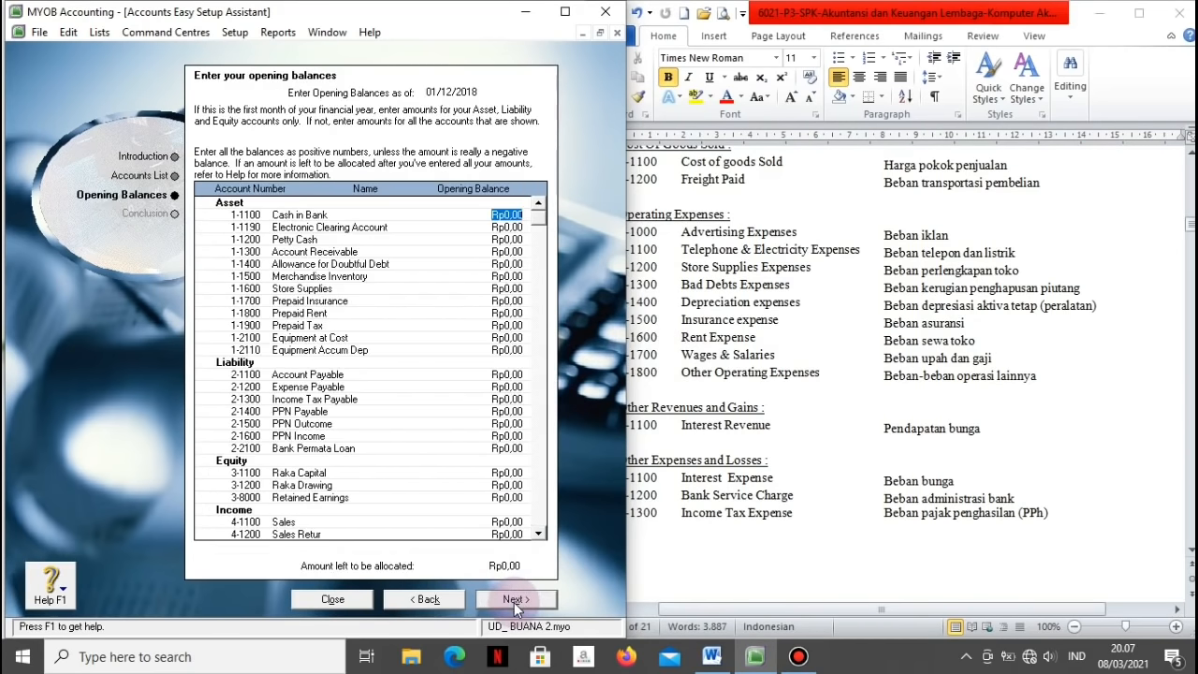
click(820, 403)
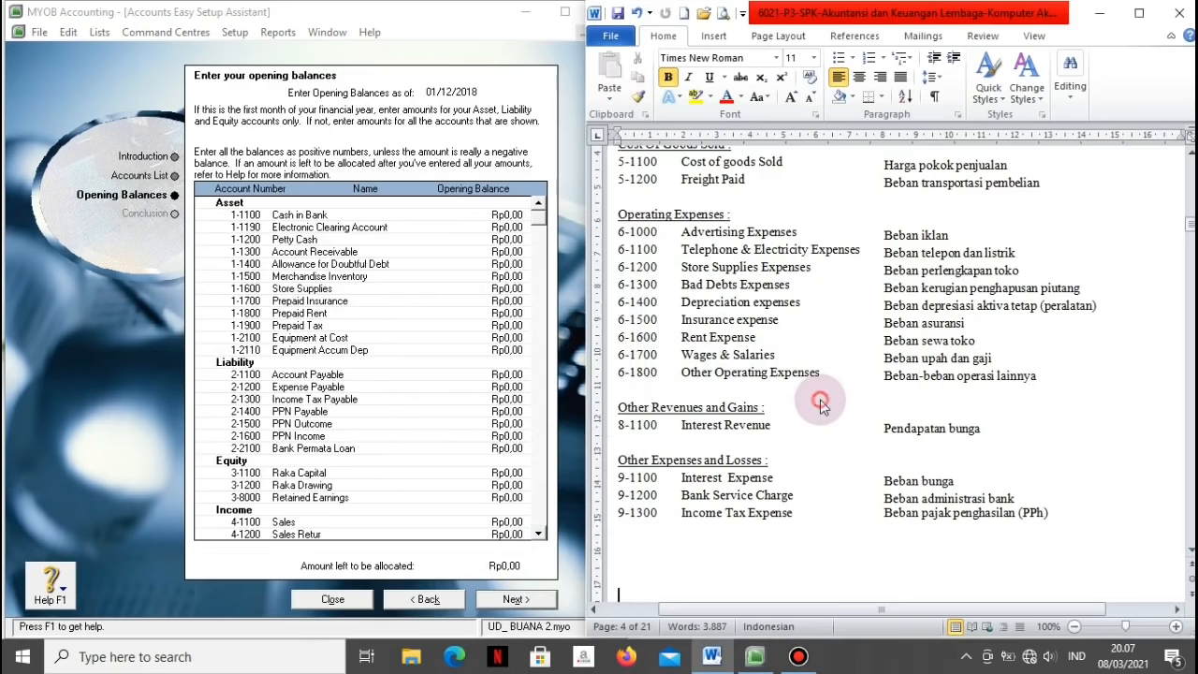
scroll(820, 403, down, 15)
scroll(820, 400, down, 3)
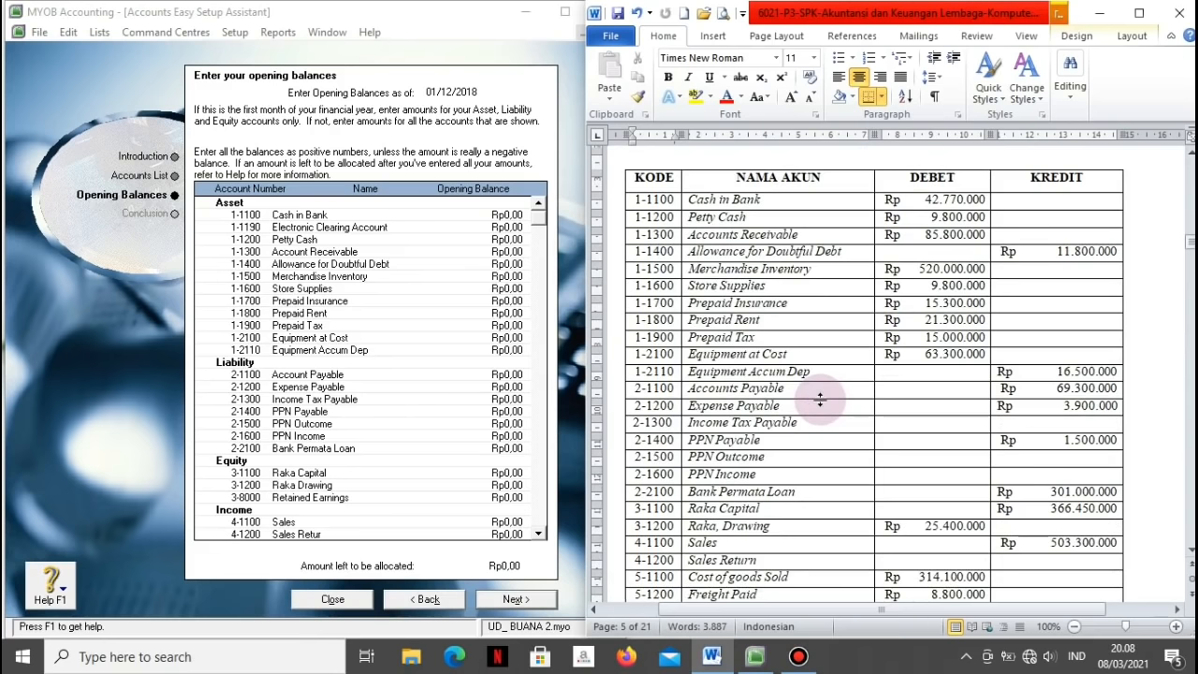
click(518, 215)
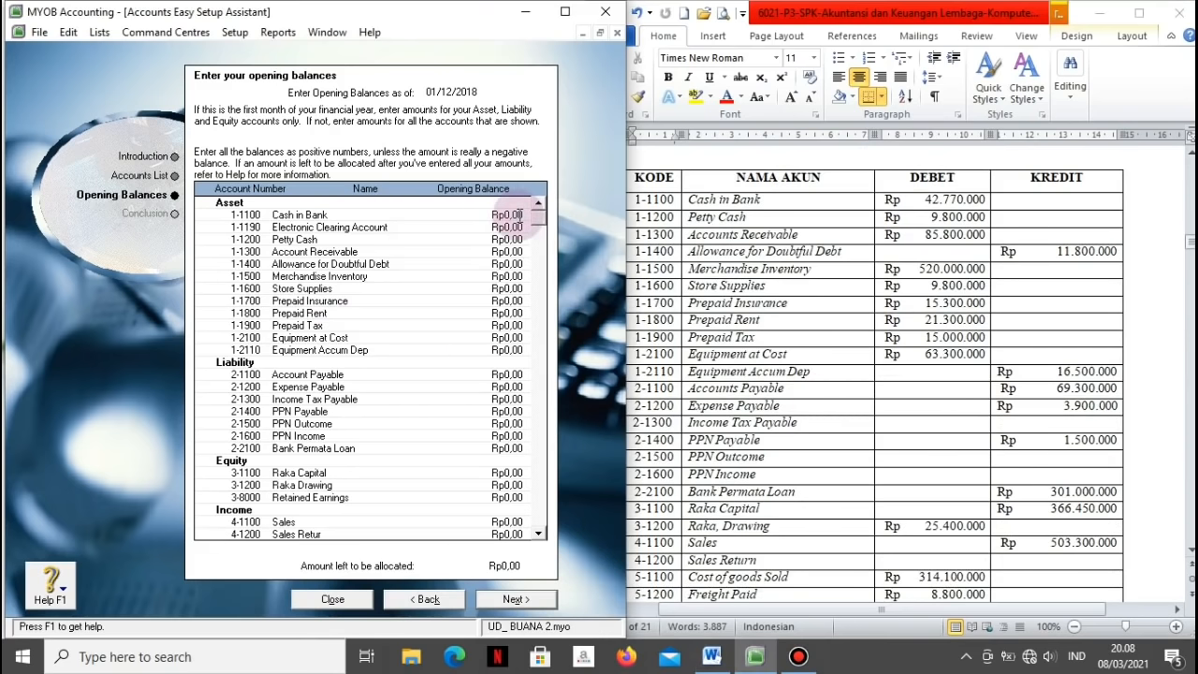
key(BackSpace)
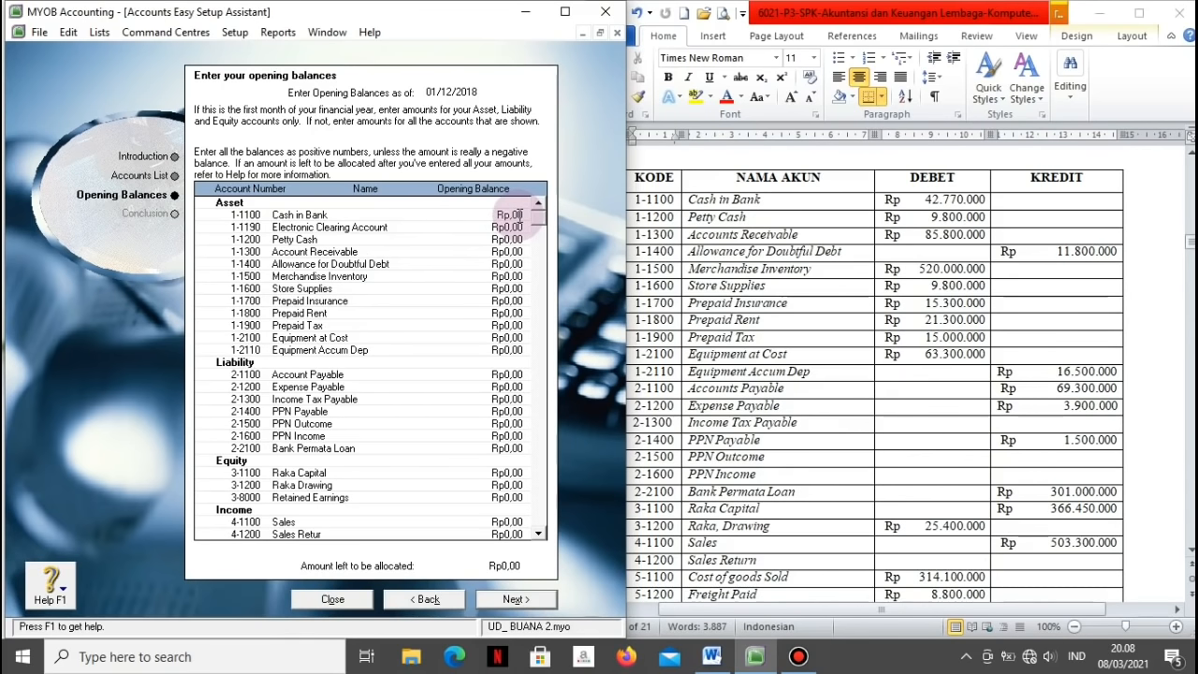
text(42.77)
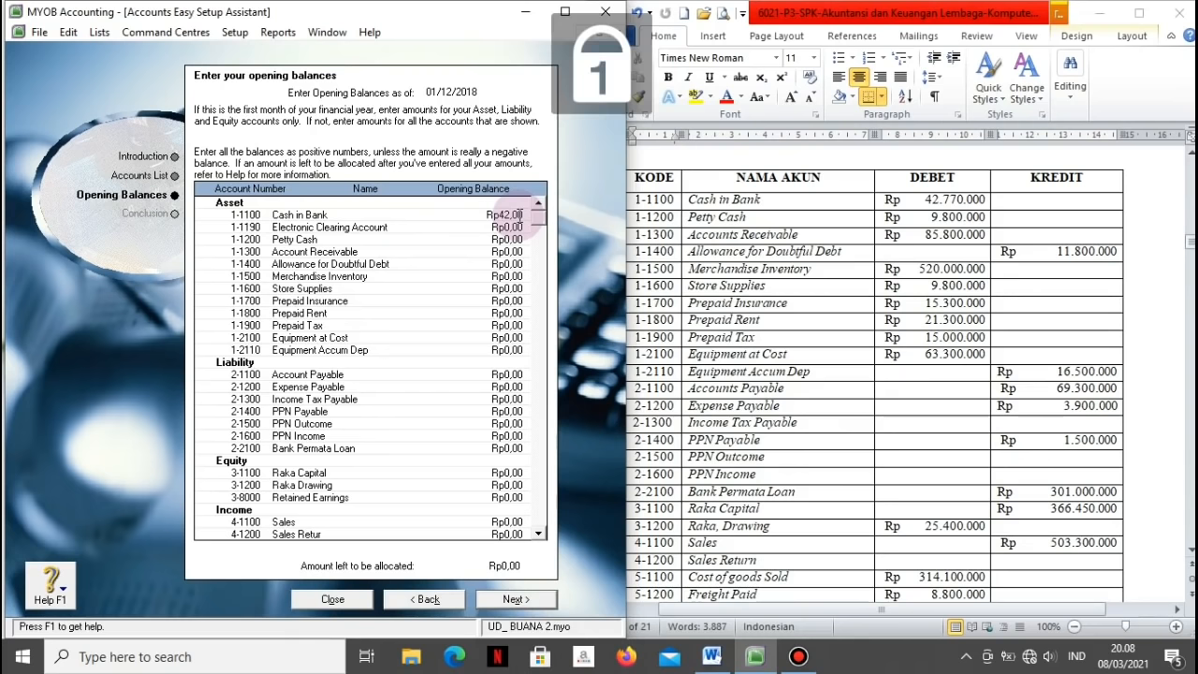
text(0)
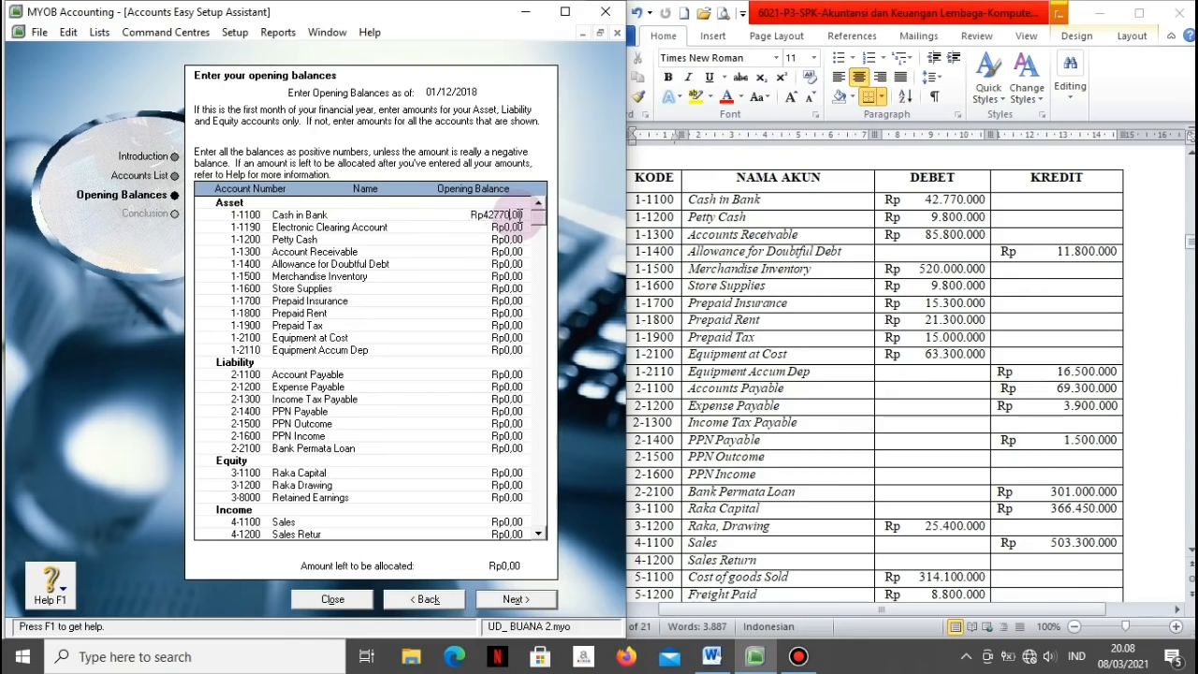
text(.000)
key(Tab)
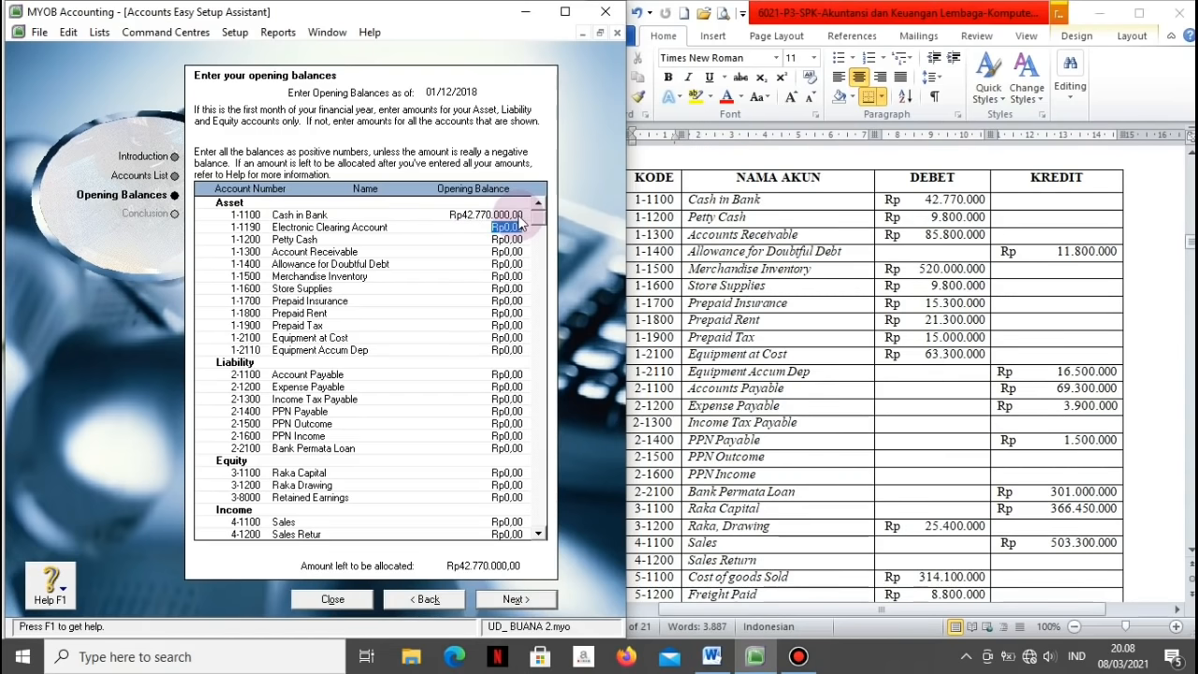
key(Tab)
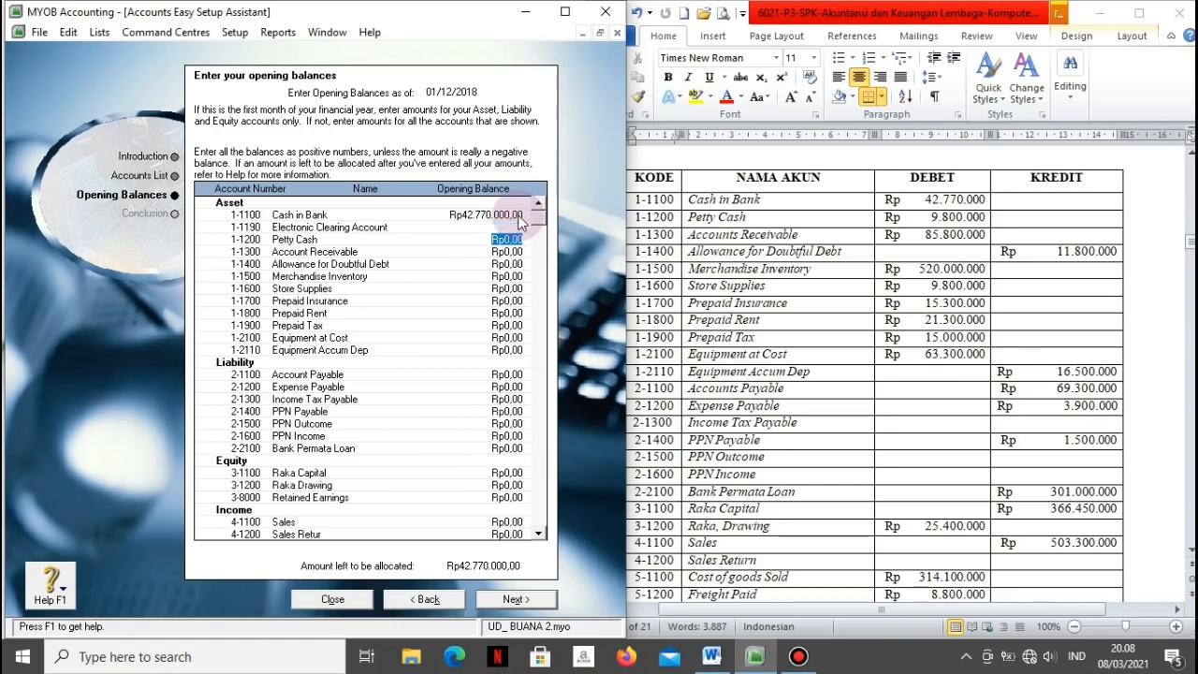
text(9800000)
key(Tab)
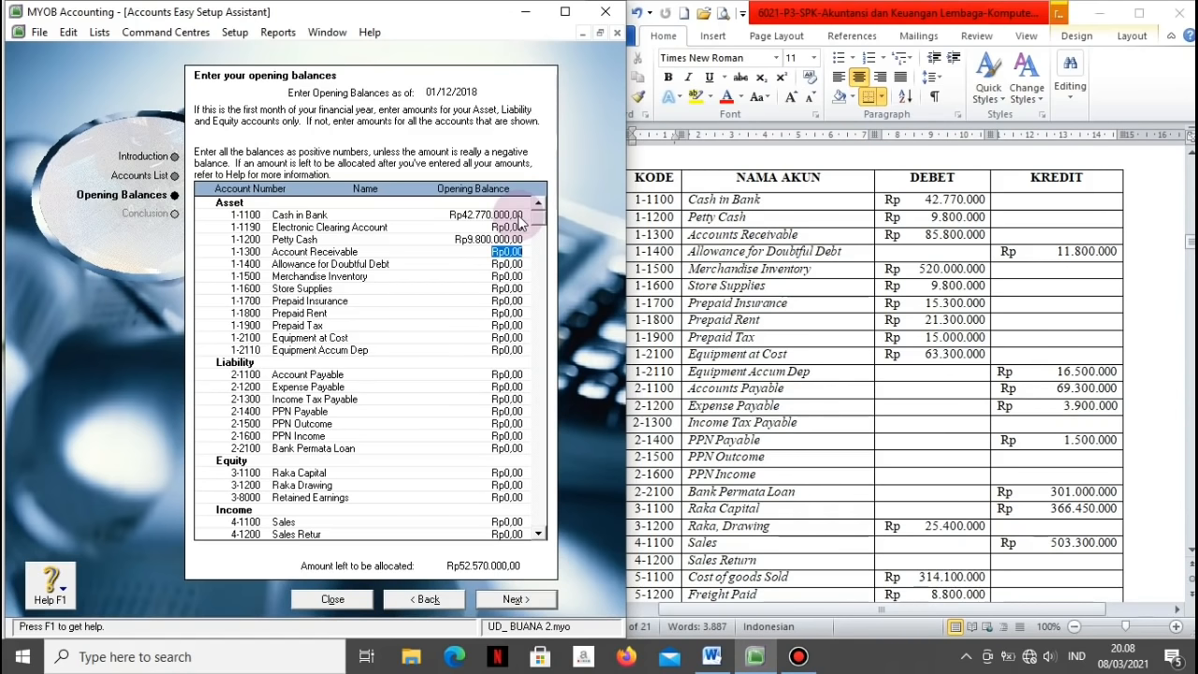
Step: Enter Account Receivable 85.800.000, Allowance -11.800.000, Inventory 520.000.000, Store Supplies 9.800.000, Prepaid Insurance 15.300.000
text(85800000)
key(Tab)
text(-11800000)
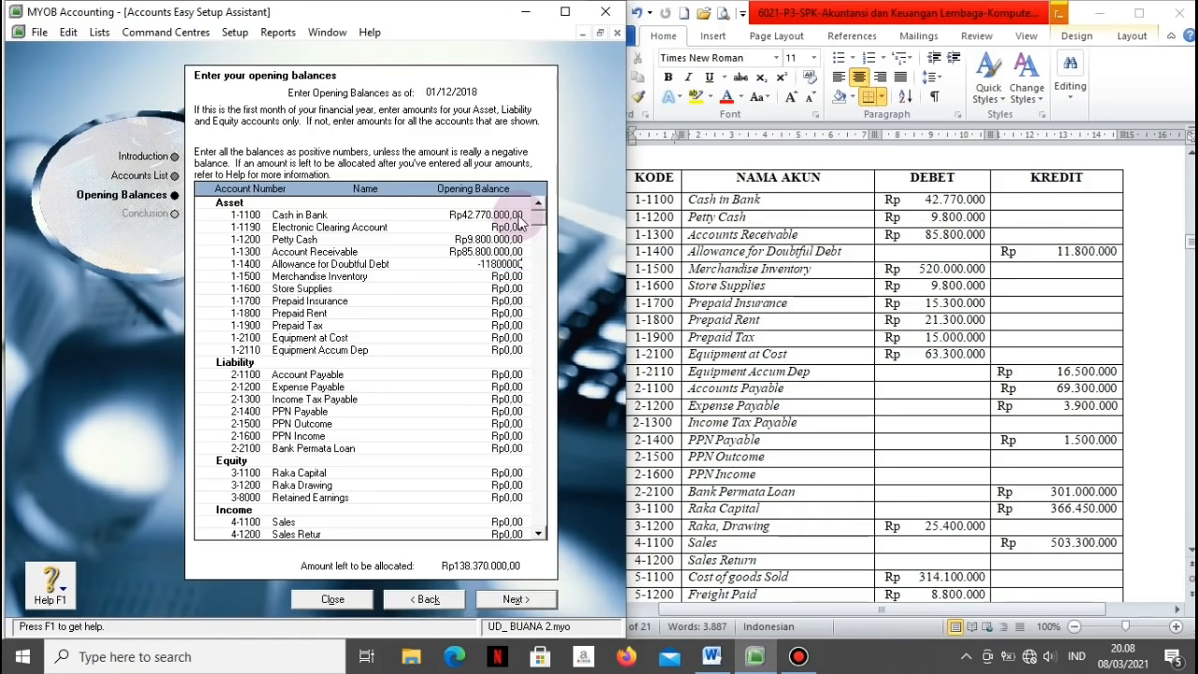
key(Tab)
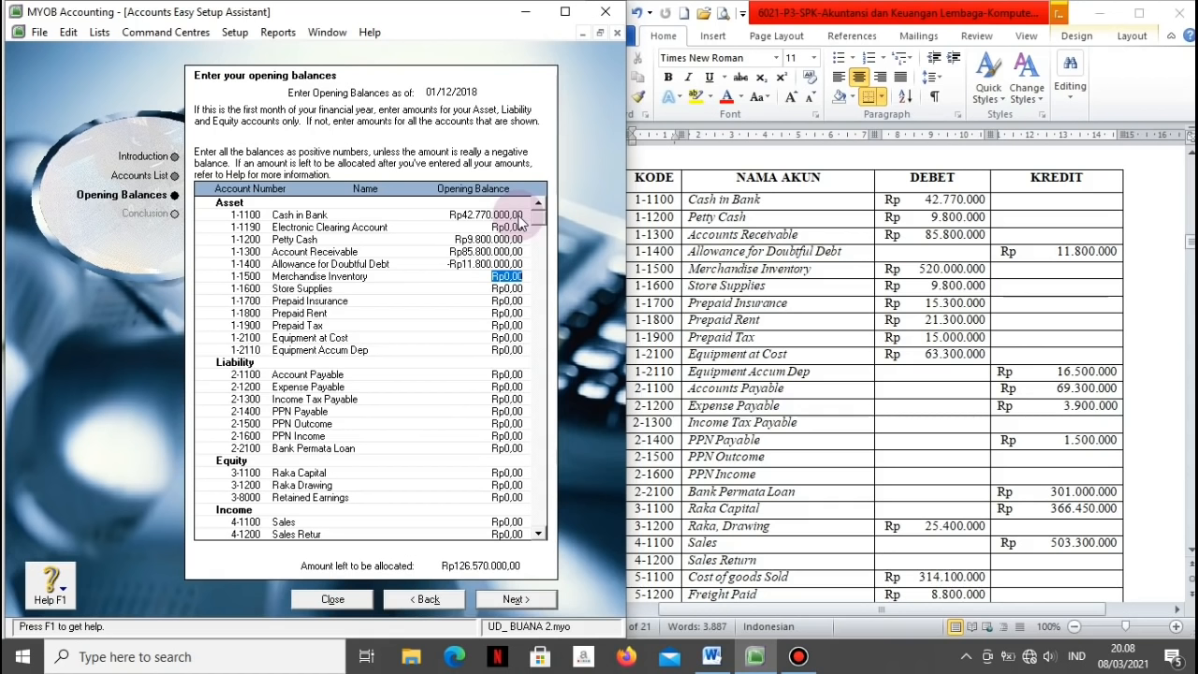
text(520.000.0)
text(00)
key(Tab)
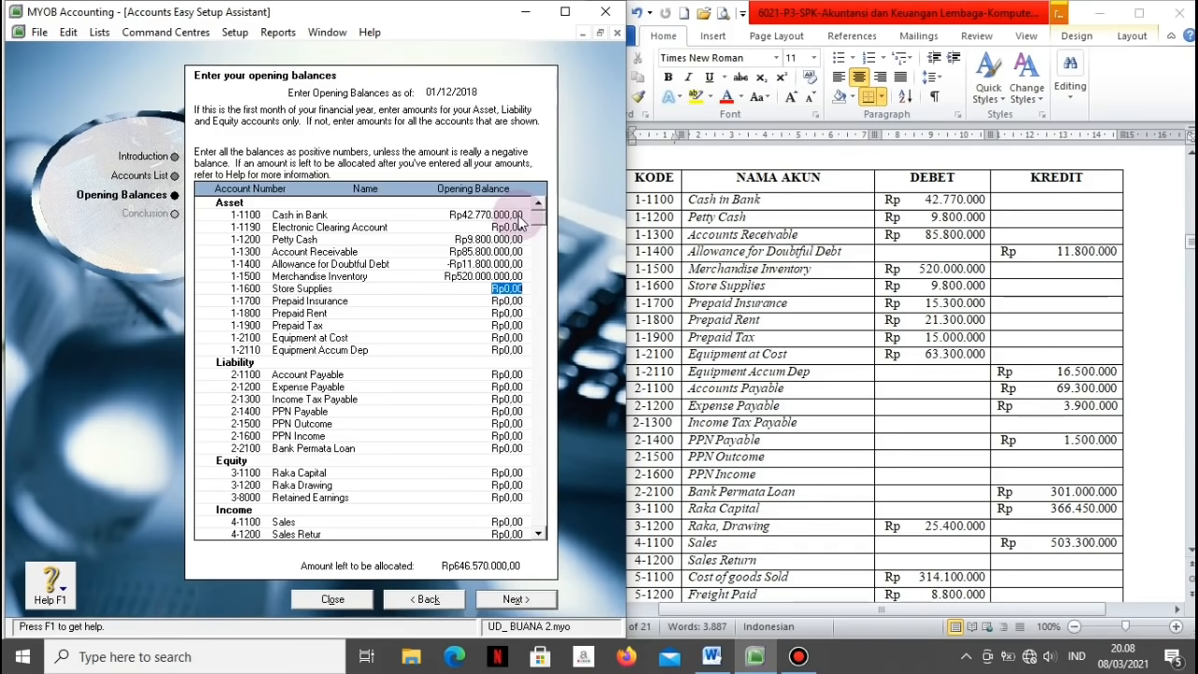
text(9.800.00)
text(0)
key(Tab)
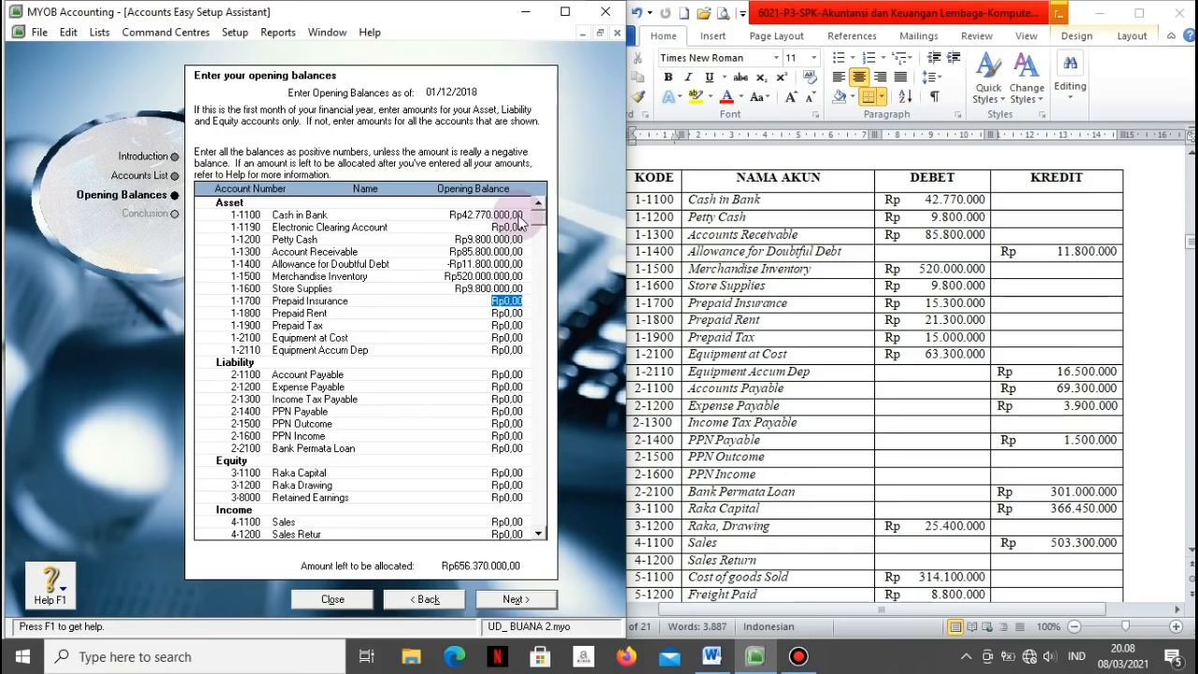
text(15300000)
key(Tab)
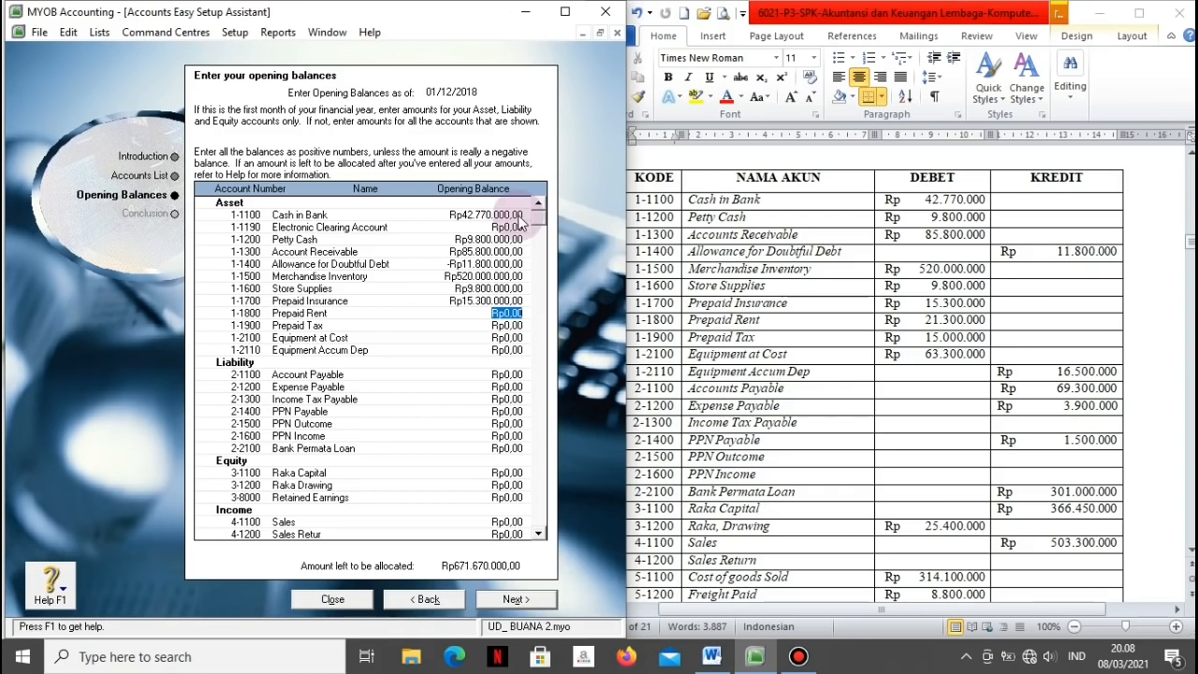
Step: Enter Prepaid Rent 21.300.000, Prepaid Tax 15.000.000, Equipment at Cost 63.300.000, Accum Dep -16.500.000
text(21300000)
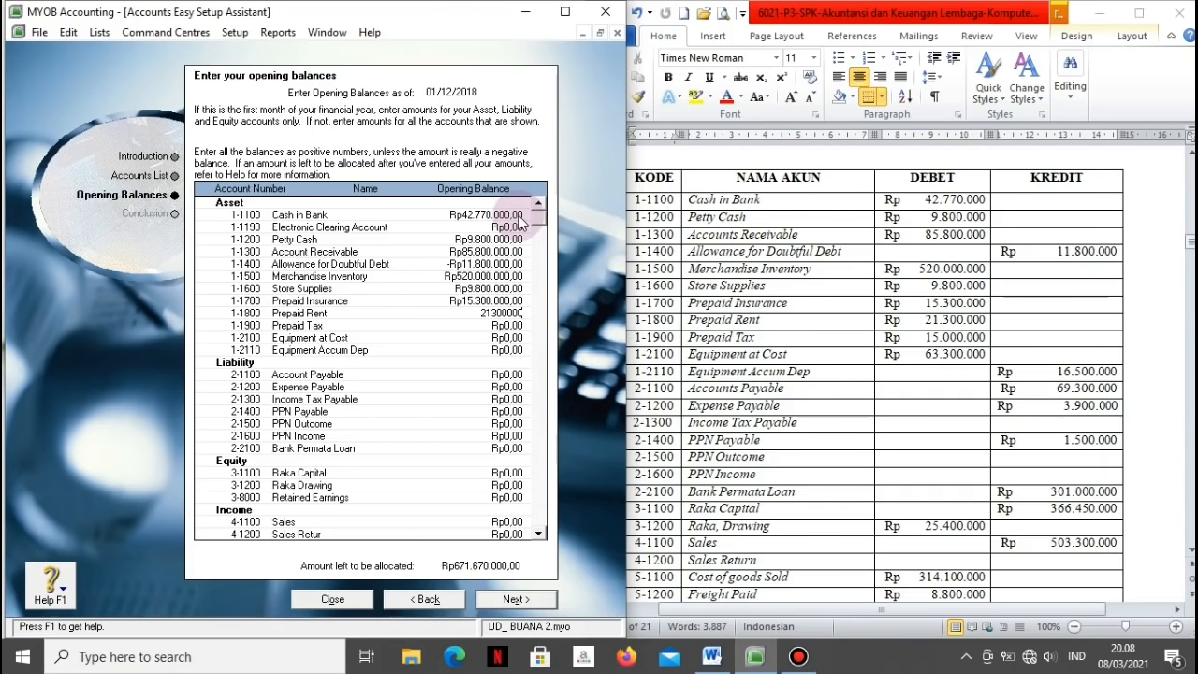
key(Tab)
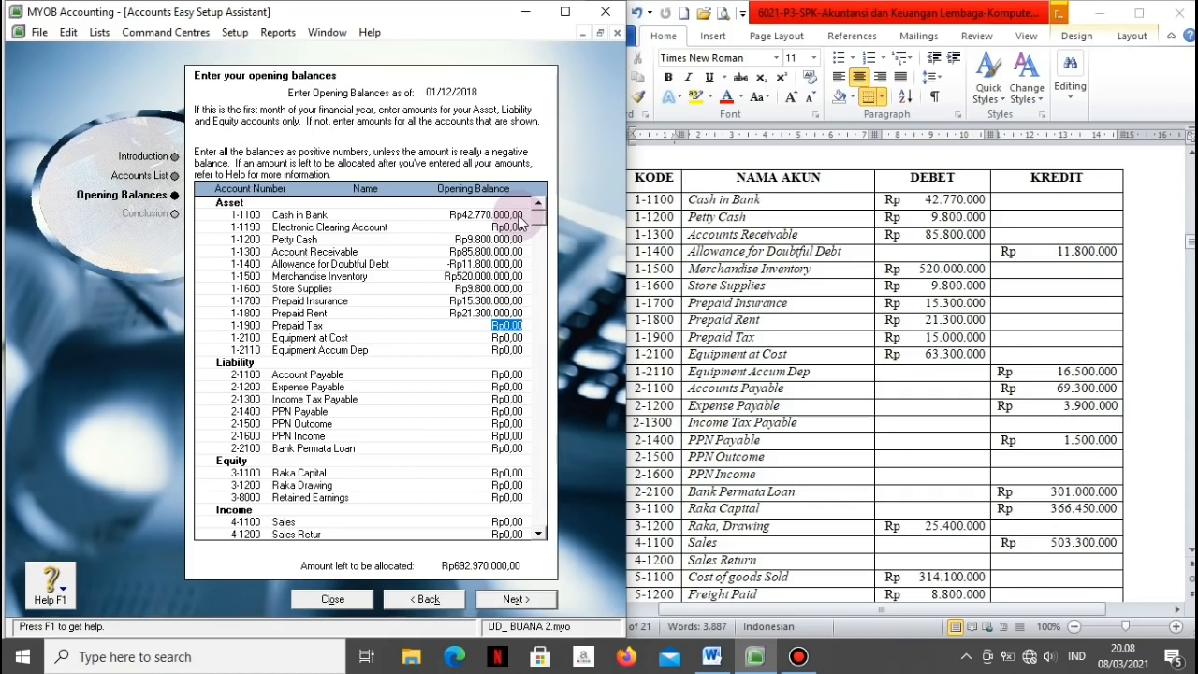
text(15000000)
key(Tab)
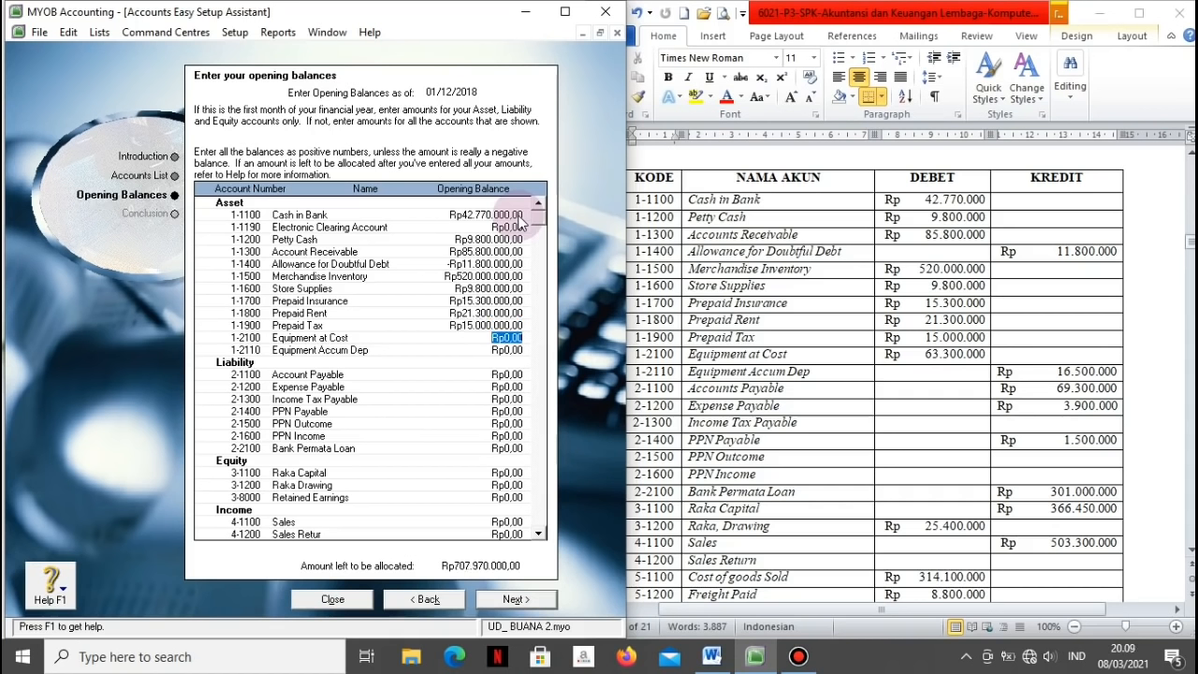
text(63300000)
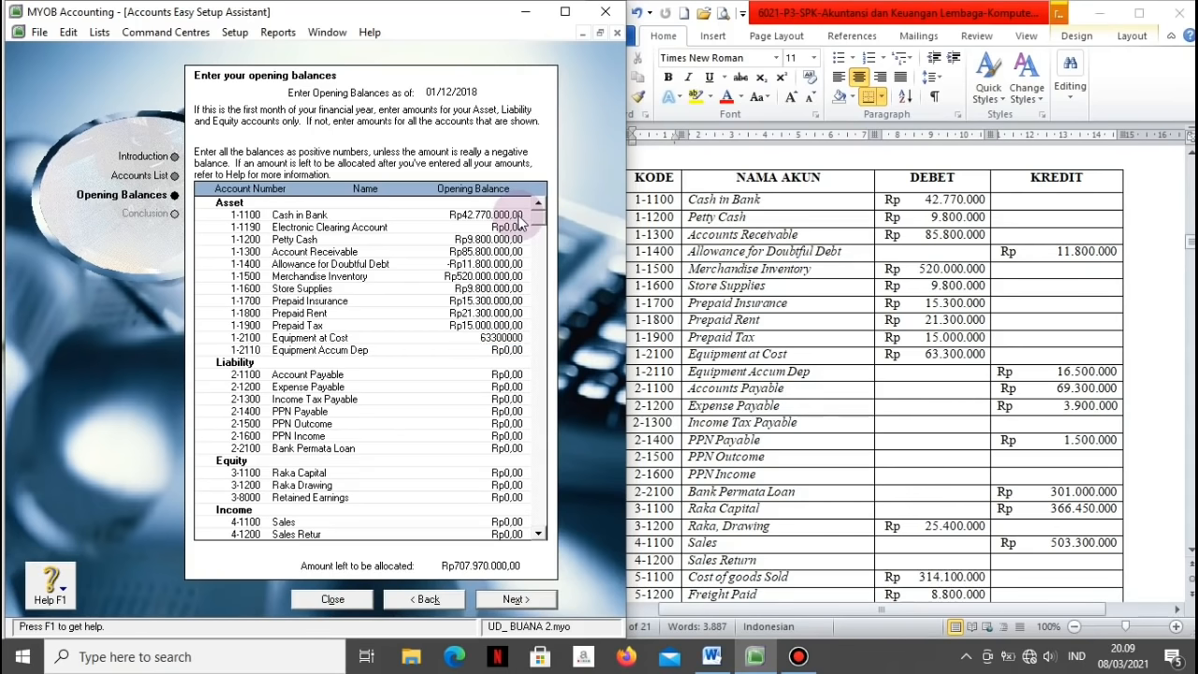
key(Tab)
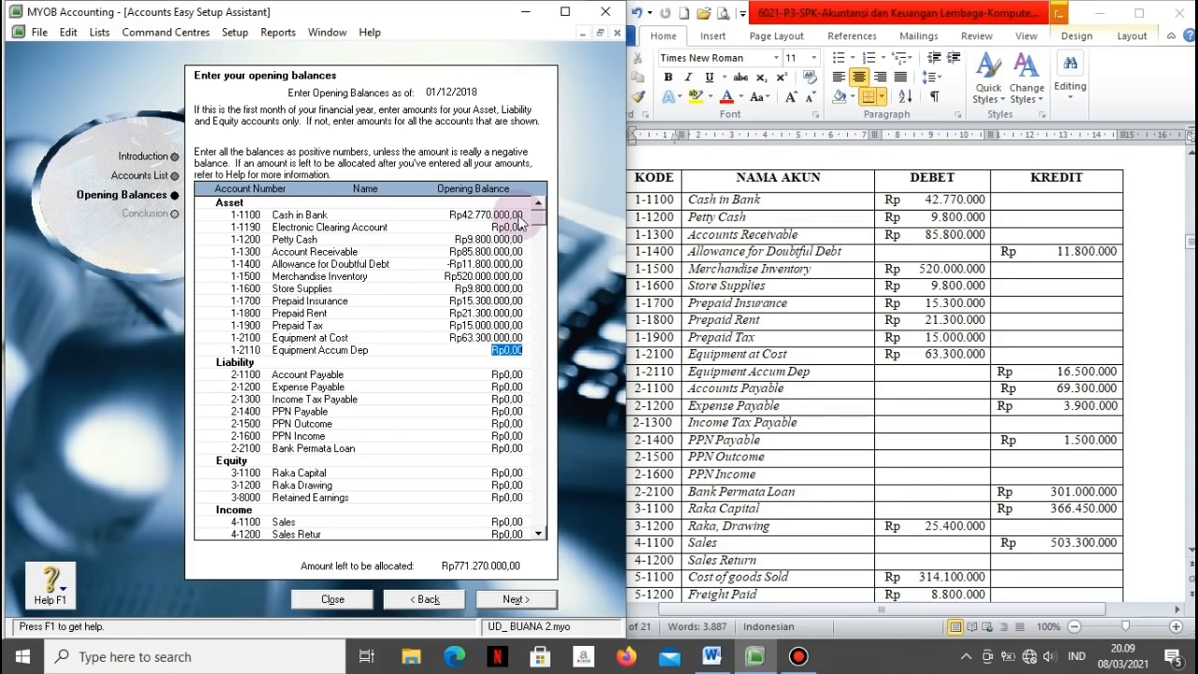
key(BackSpace)
text(-16500000)
Step: Enter Account Payable 69.300.000, Expense Payable 3.900.000 and PPN Payable 1.500.000, leaving zero rows blank
key(Tab)
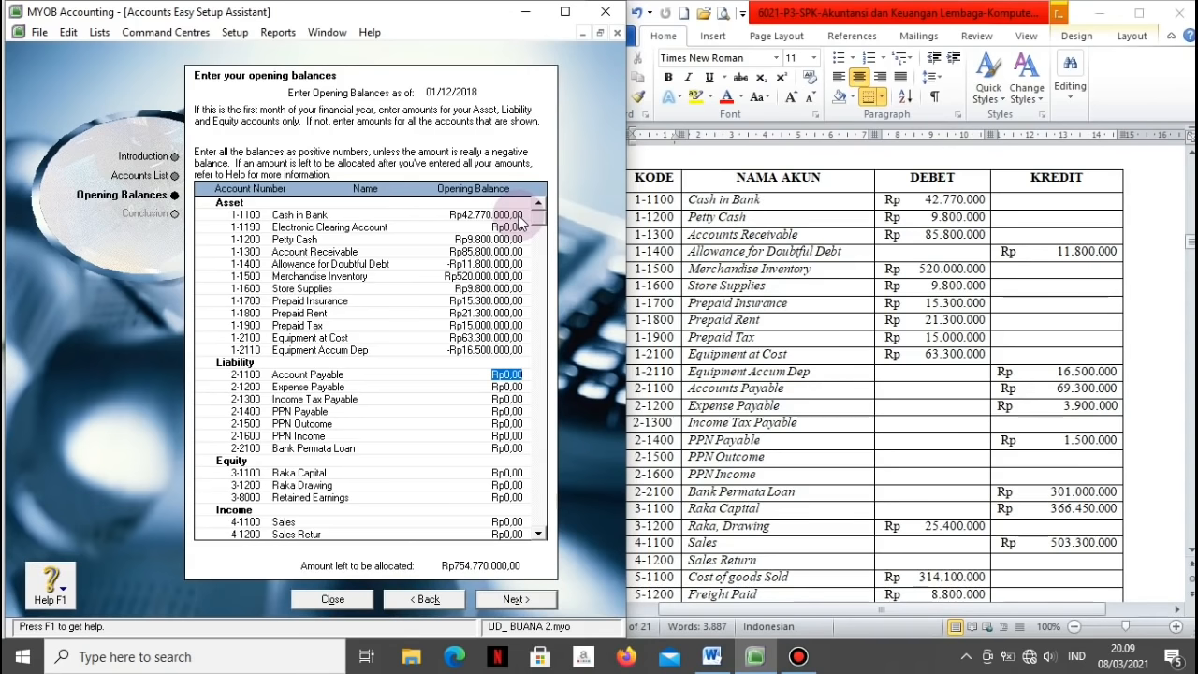
text(69300000)
key(Tab)
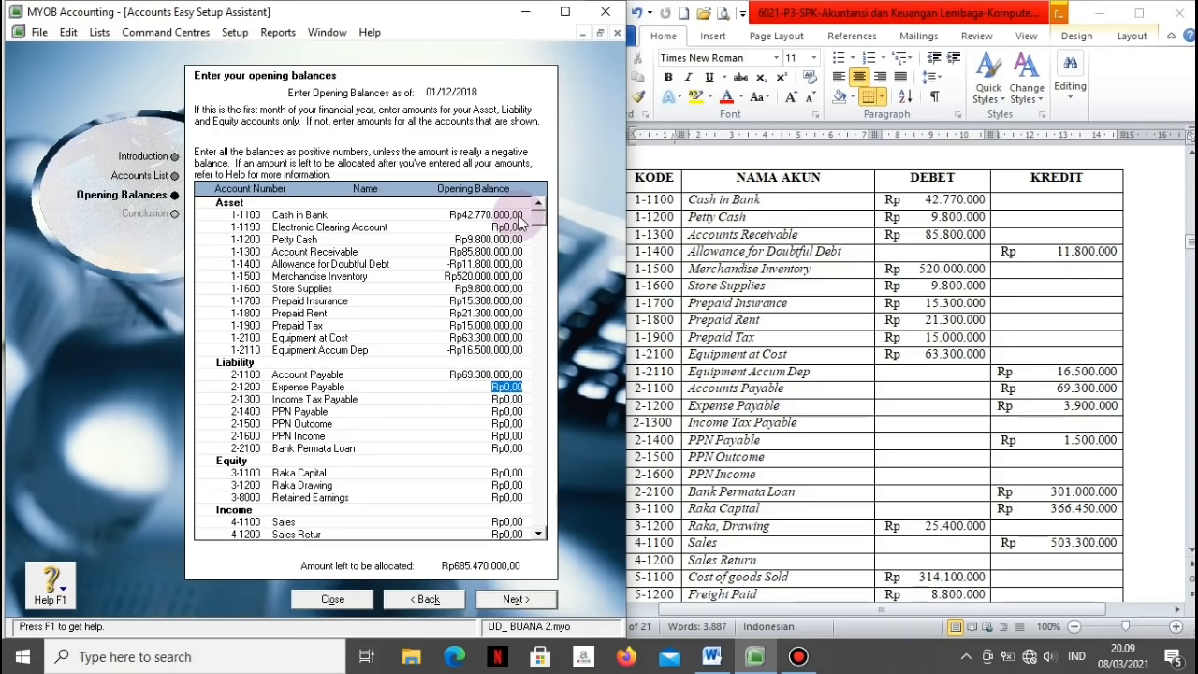
text(3900000)
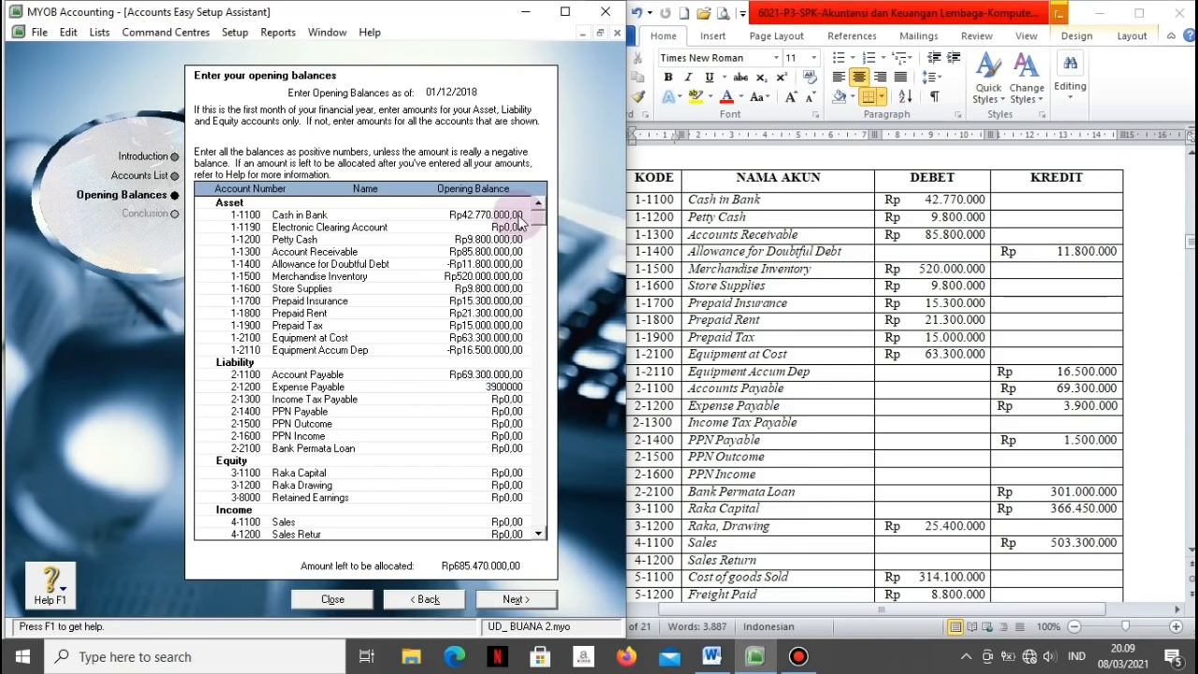
key(Tab)
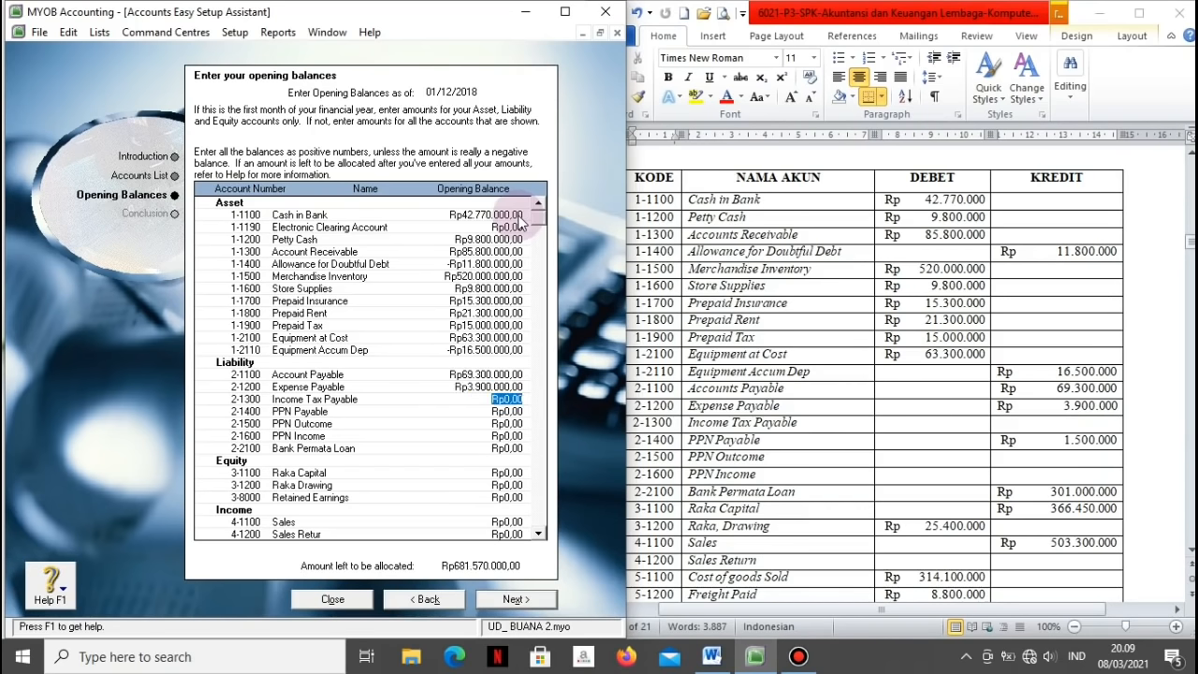
key(Tab)
text(1500000)
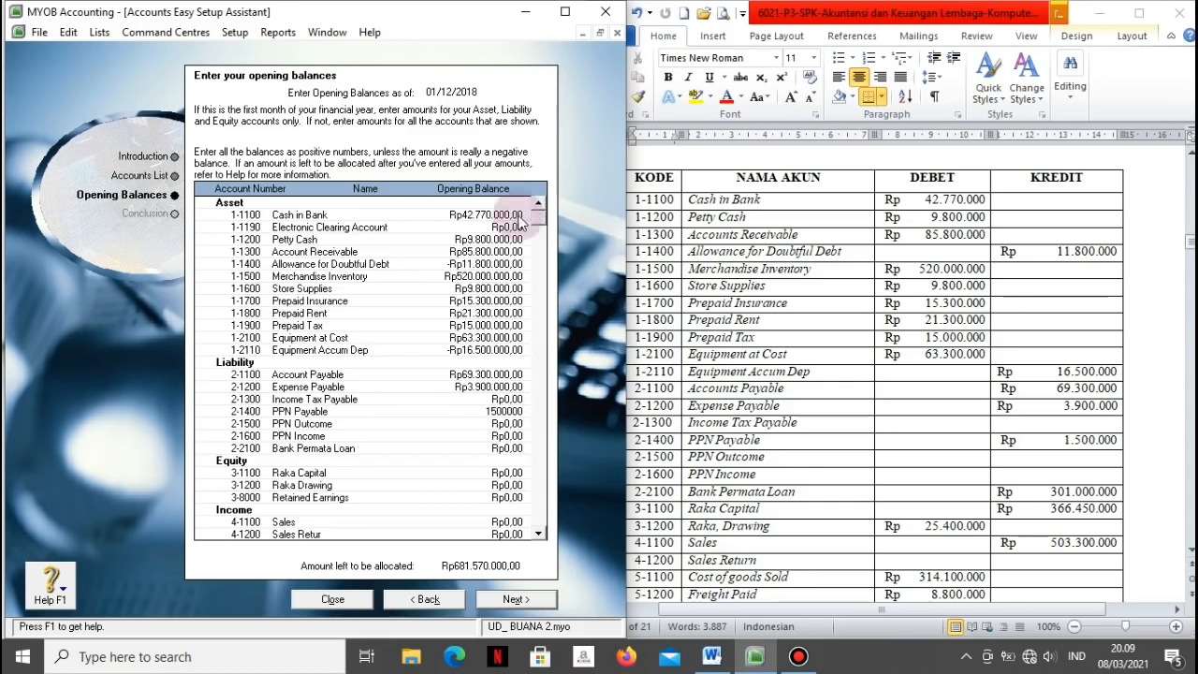
key(Tab)
key(Tab)
key(Tab)
text(3010)
text(000)
key(Tab)
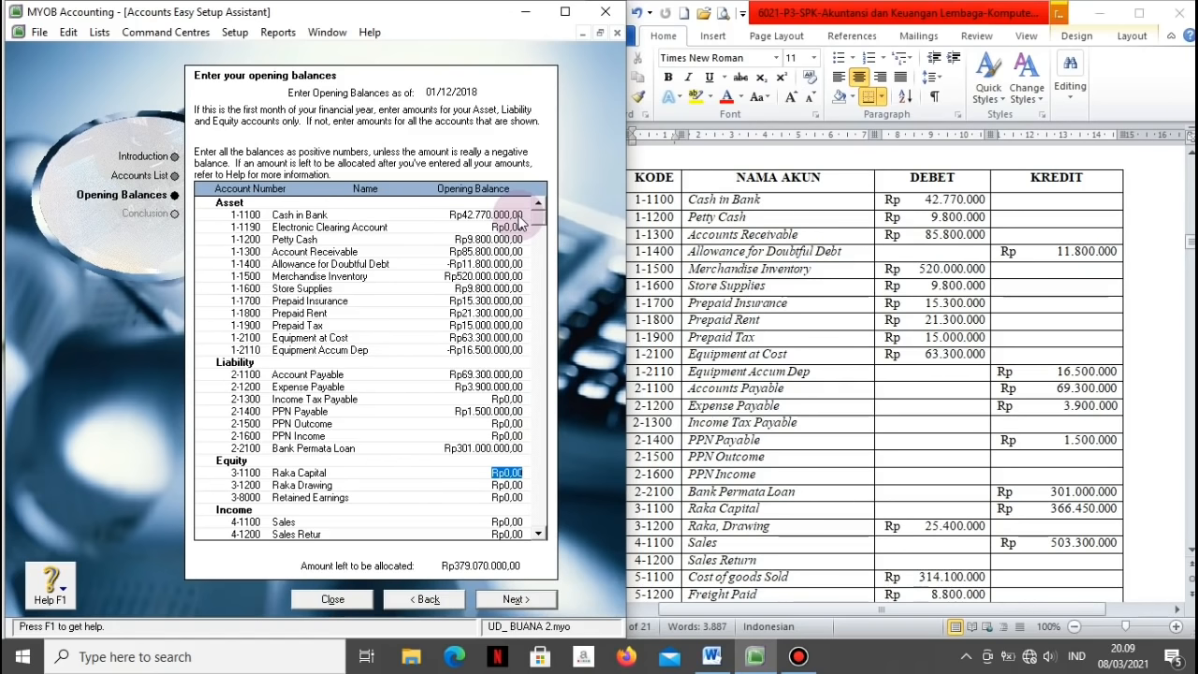
Step: Enter Raka Capital 366.450.000 and Raka Drawing -25.400.000
text(366450000)
key(Tab)
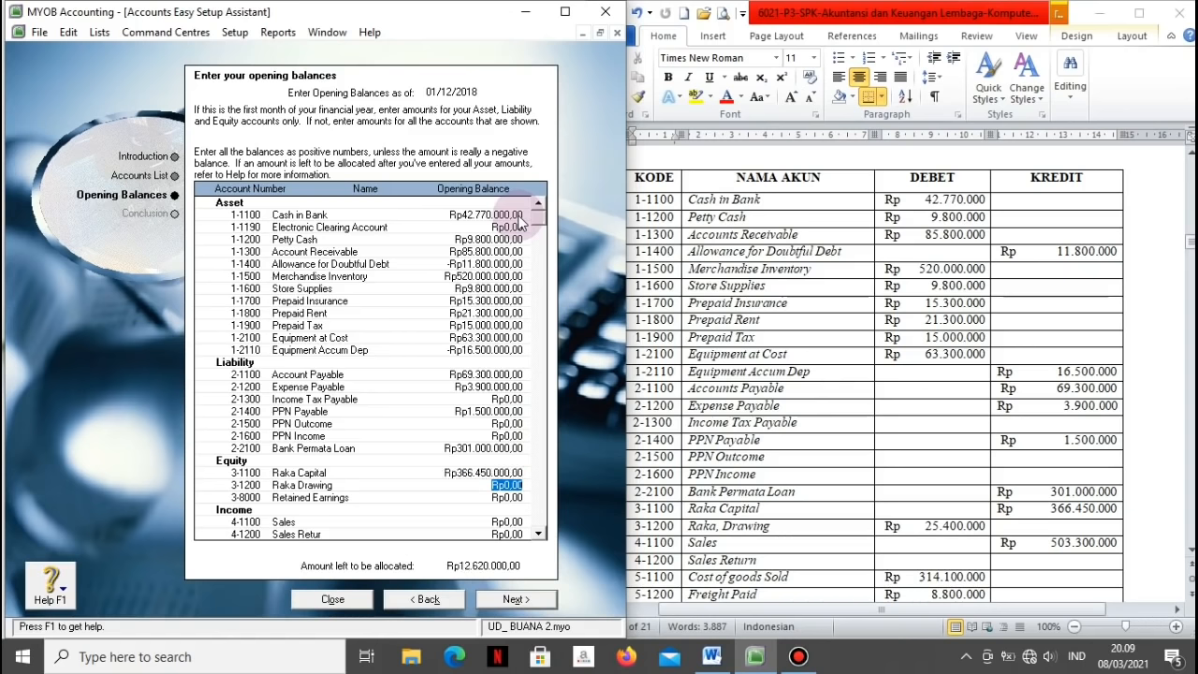
key(BackSpace)
text(-25400000)
key(Tab)
key(Tab)
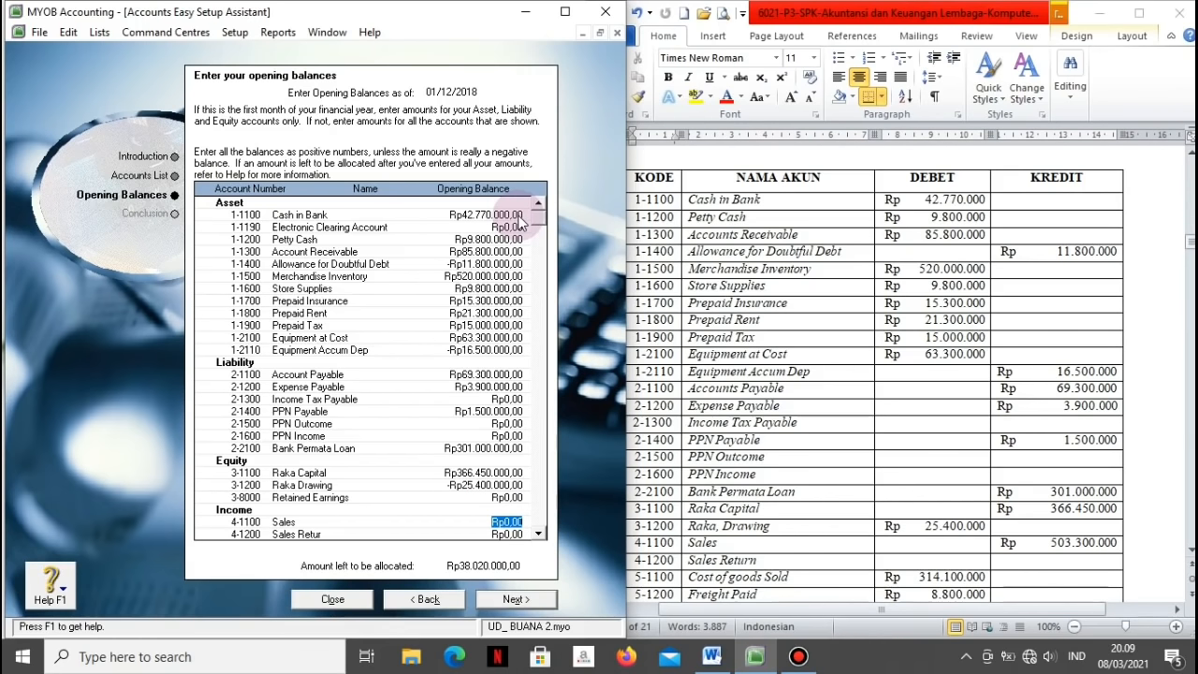
Step: Enter Sales 503.300.000, Cost of Goods Sold 314.100.000 and Freight Paid 8.800.000, skipping Sales Retur
text(503300000)
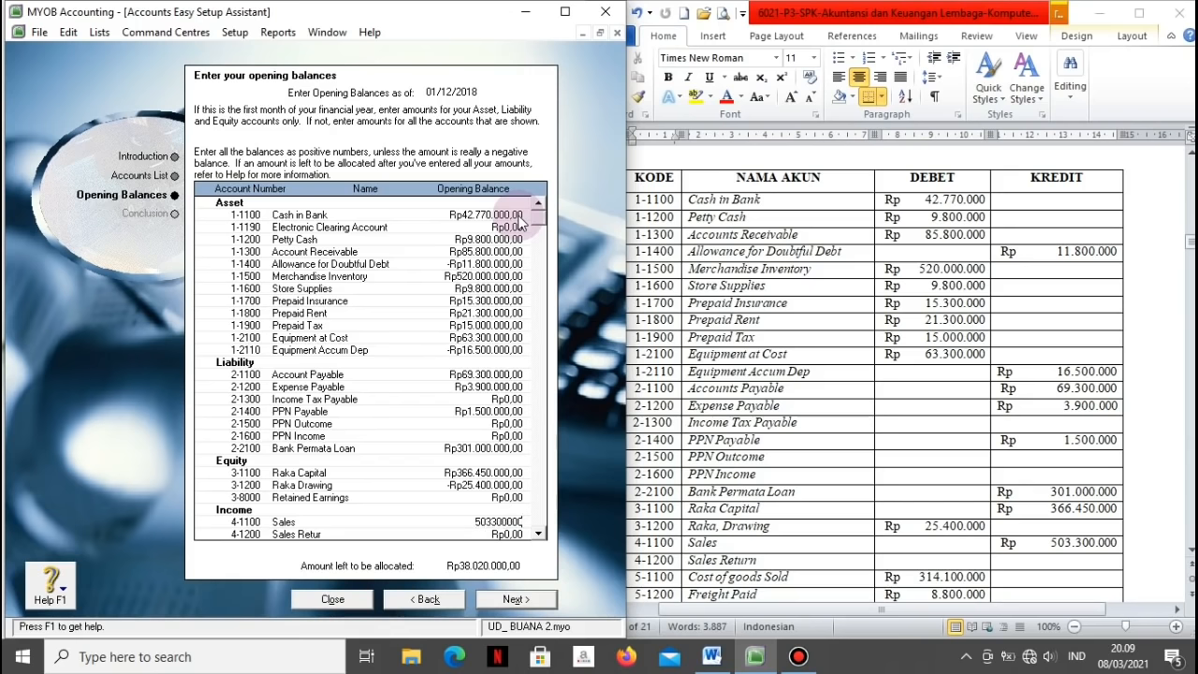
key(Tab)
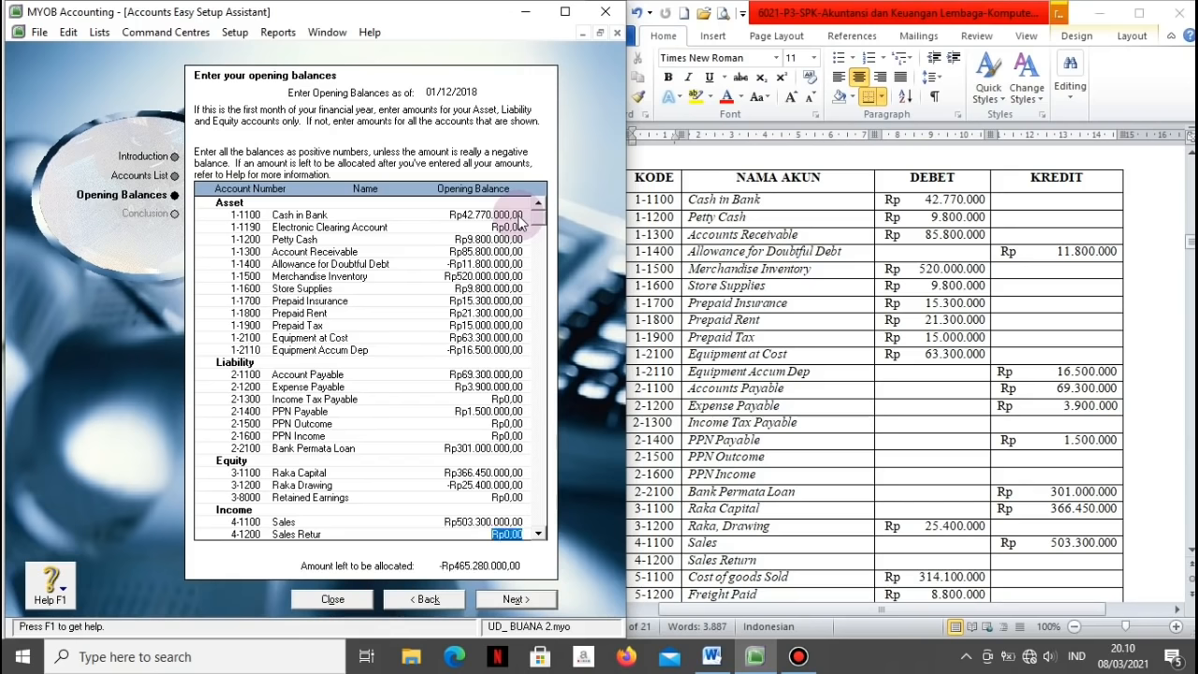
key(Tab)
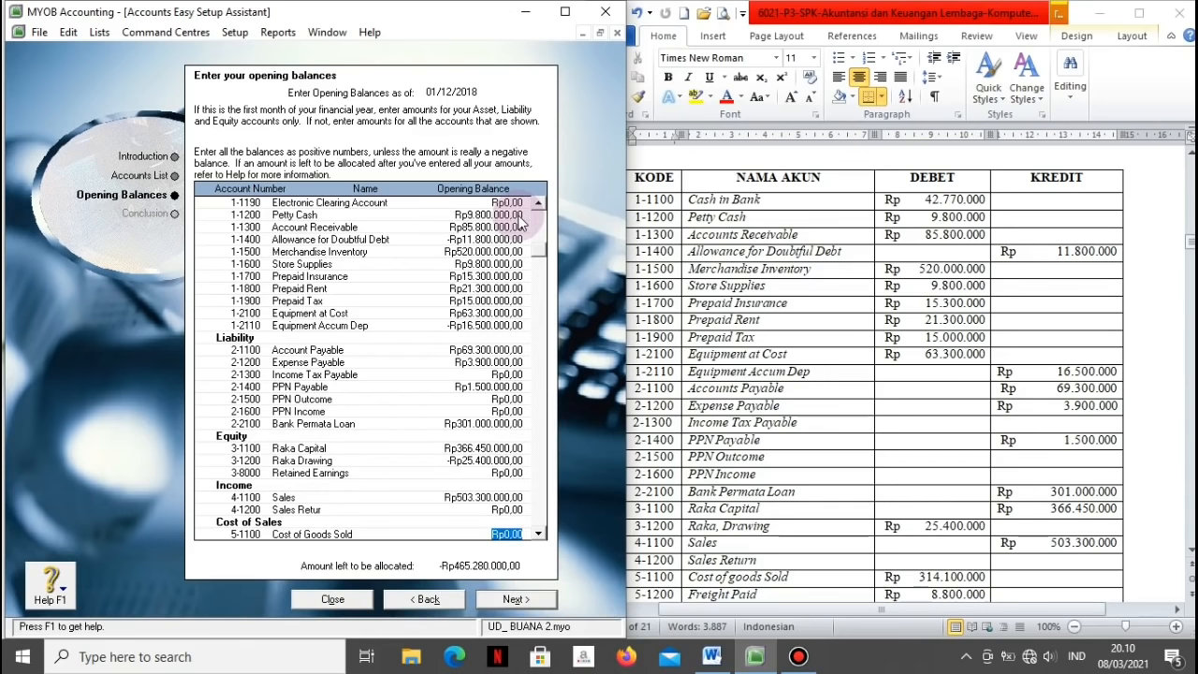
text(314100000)
key(Tab)
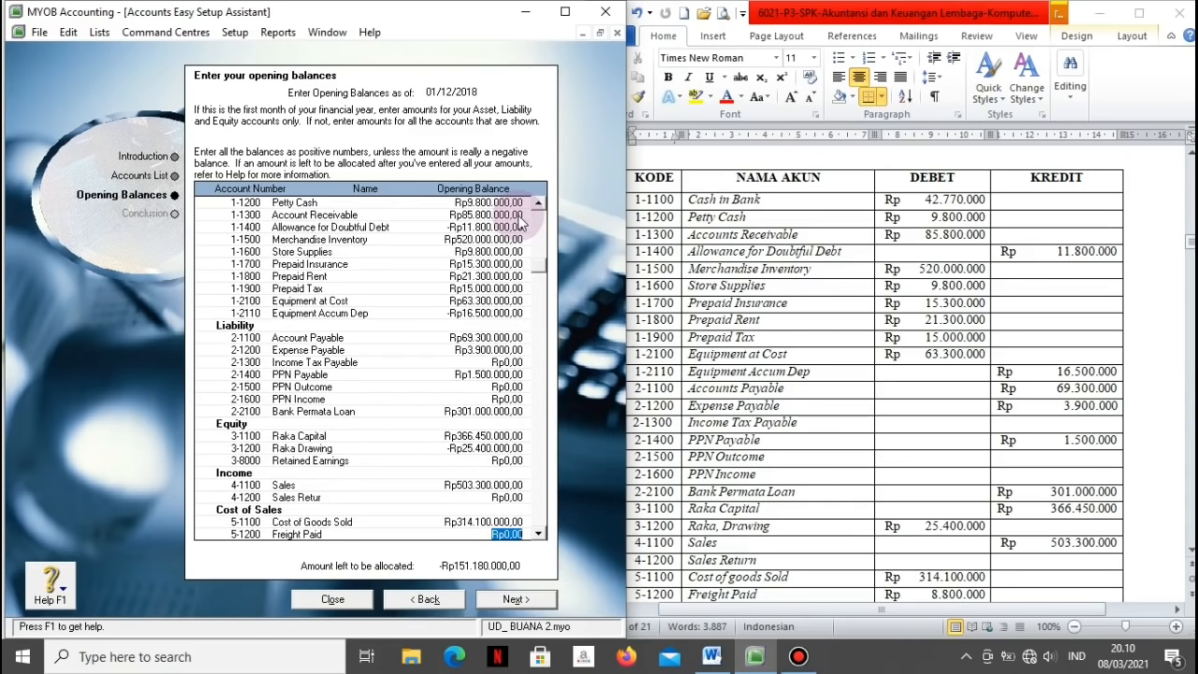
text(8800000)
key(Tab)
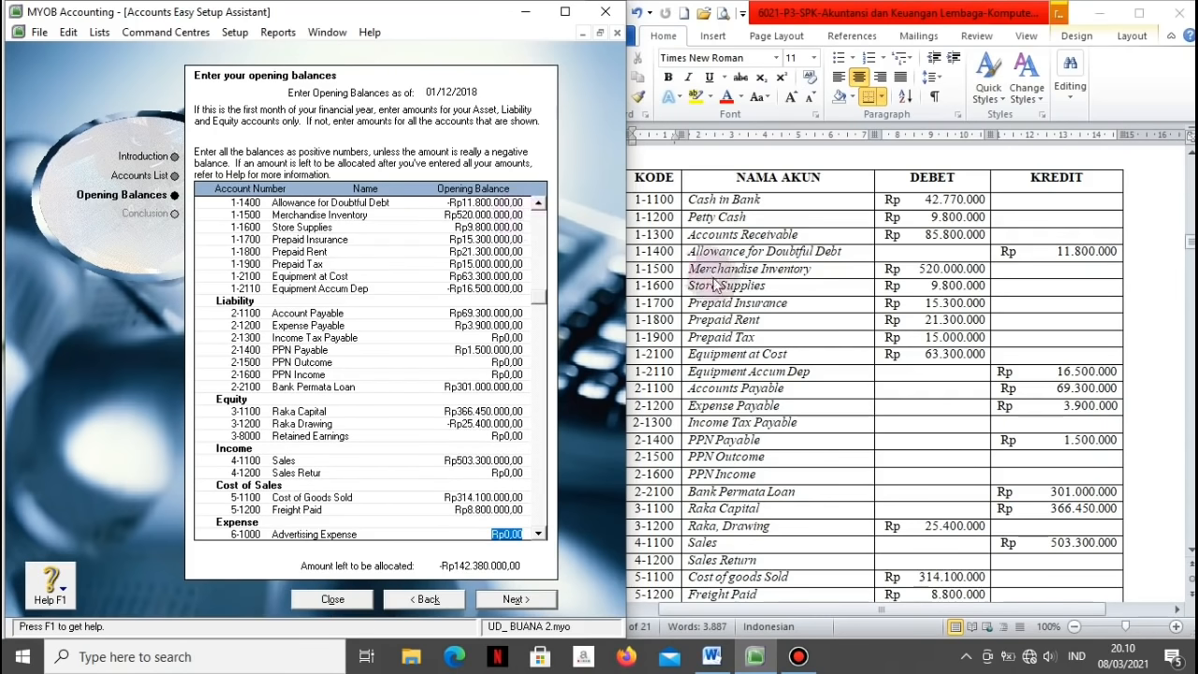
click(748, 337)
Step: Enter Advertising 4.200.000, Telephone & Electricity 8.700.000, Store Supplies 4.750.000, Bad Debt 15.100.000, Depreciation 16.500.000
scroll(749, 337, down, 5)
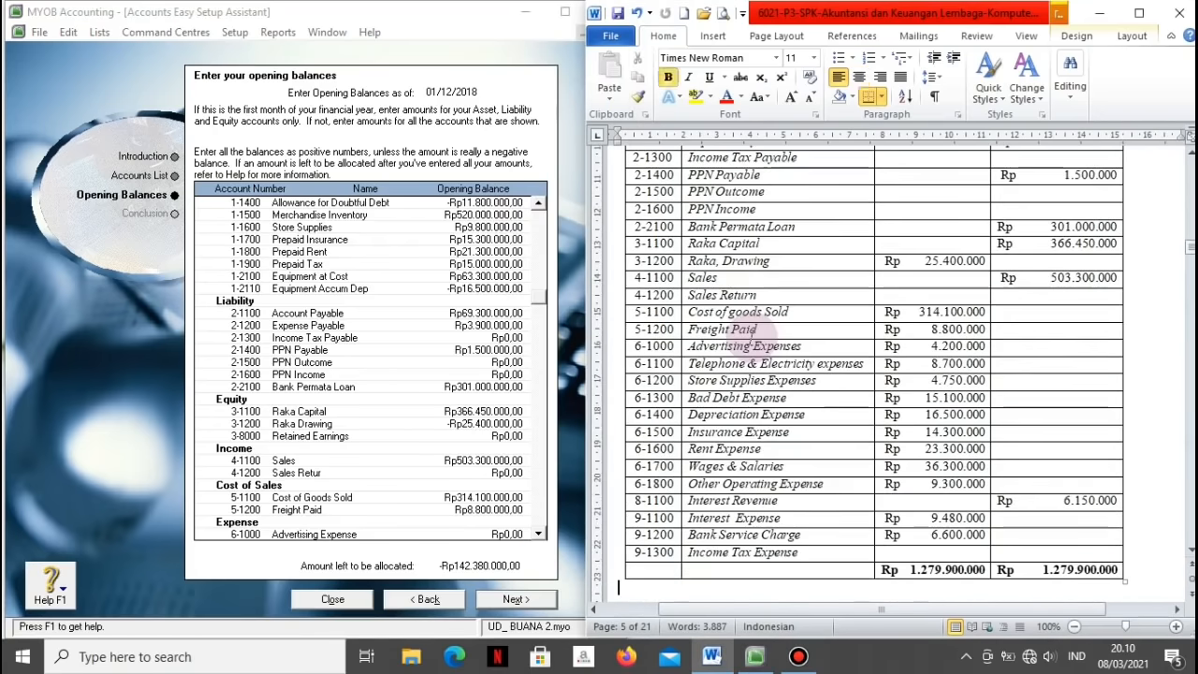
click(517, 532)
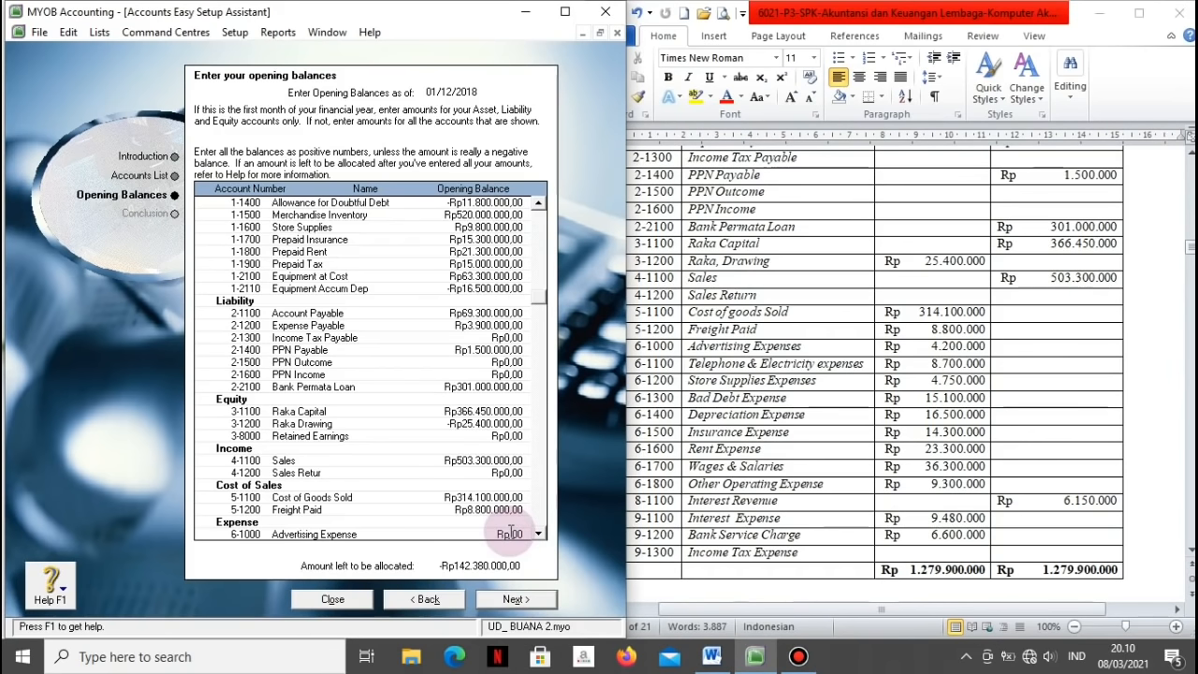
text(4200000)
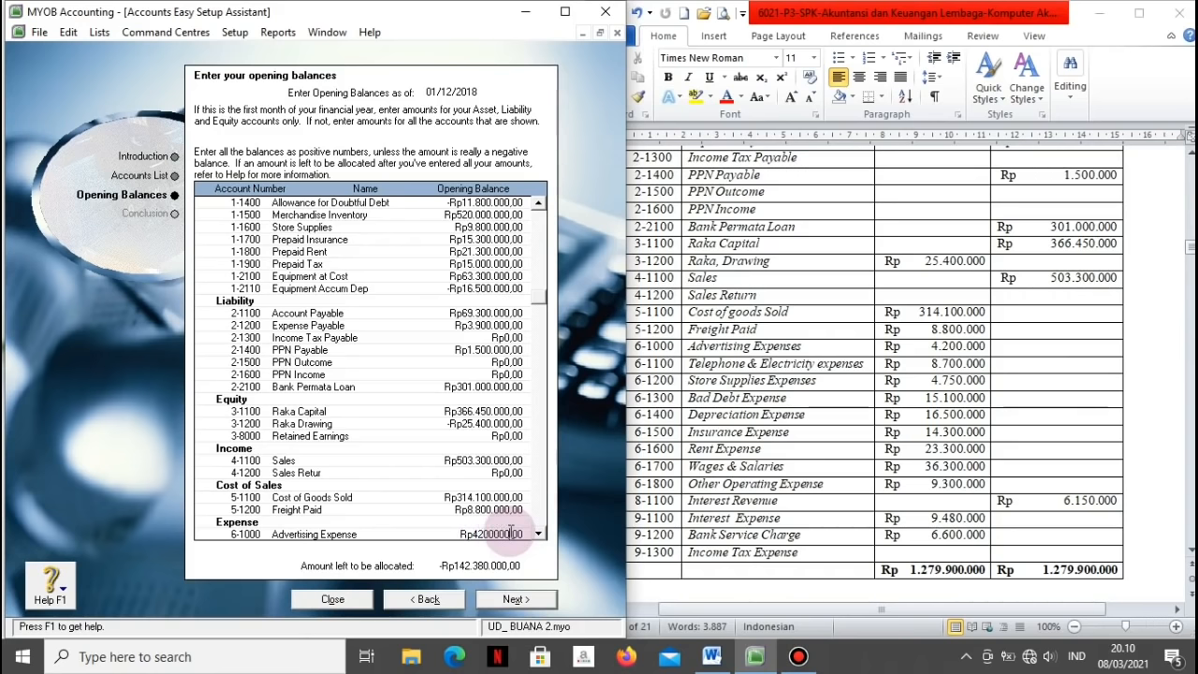
key(Tab)
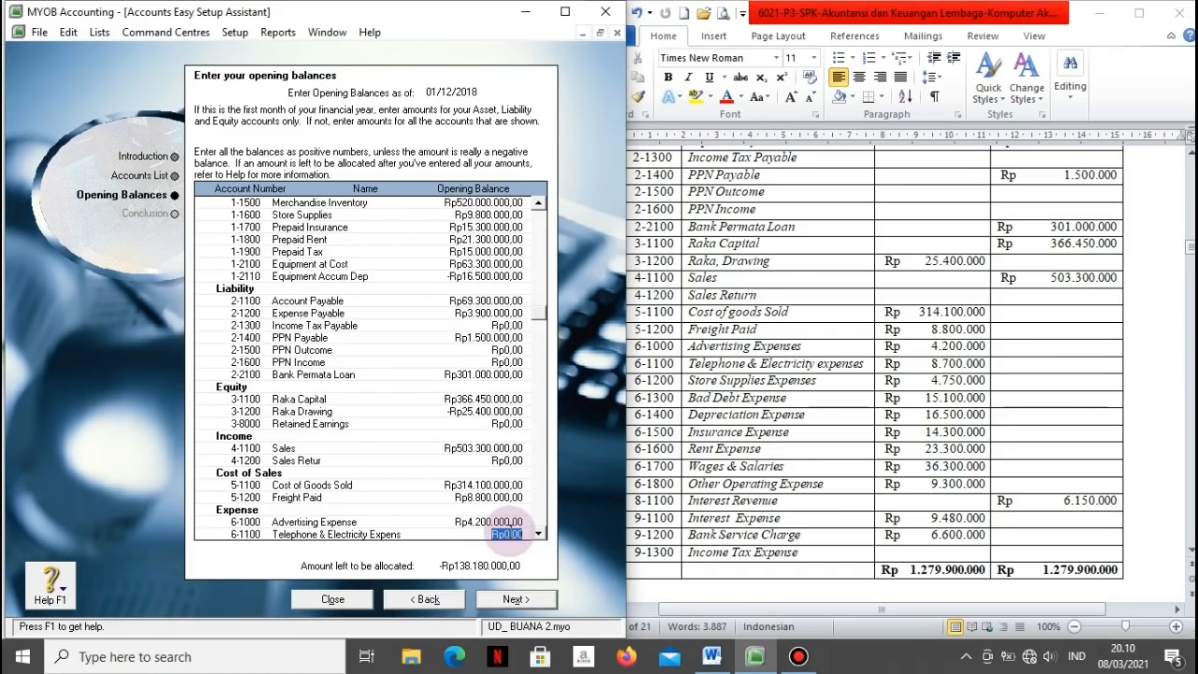
text(8.700.)
text(000)
key(Tab)
text(4)
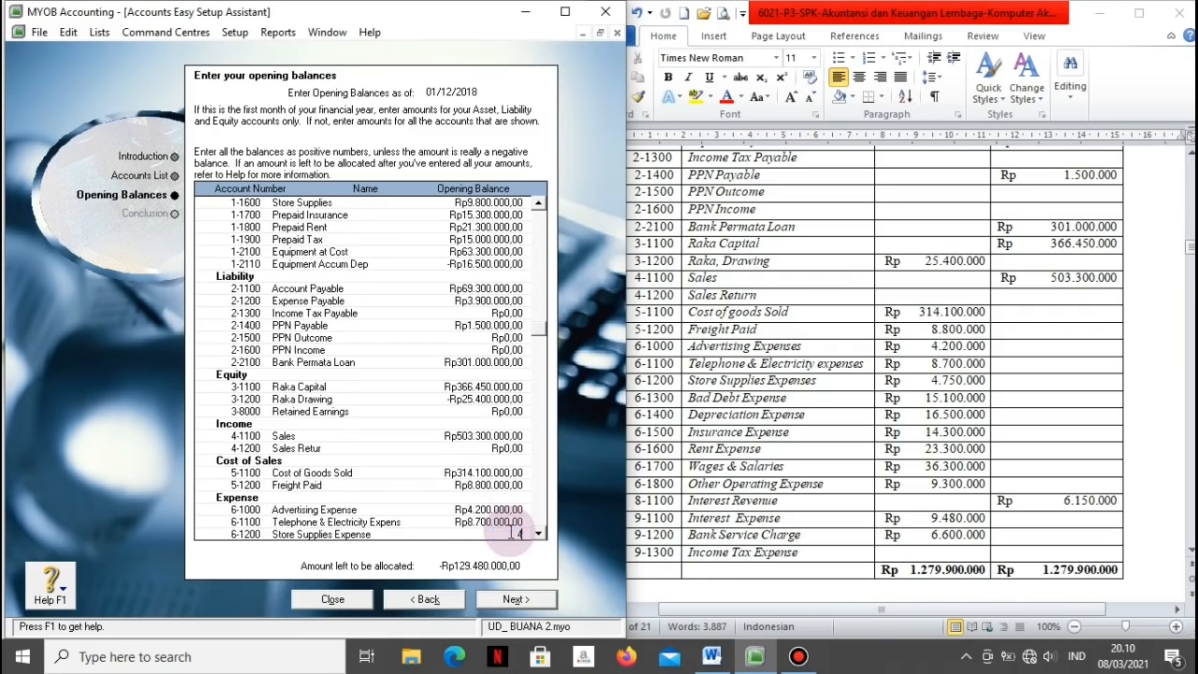
text(.750.000)
key(Tab)
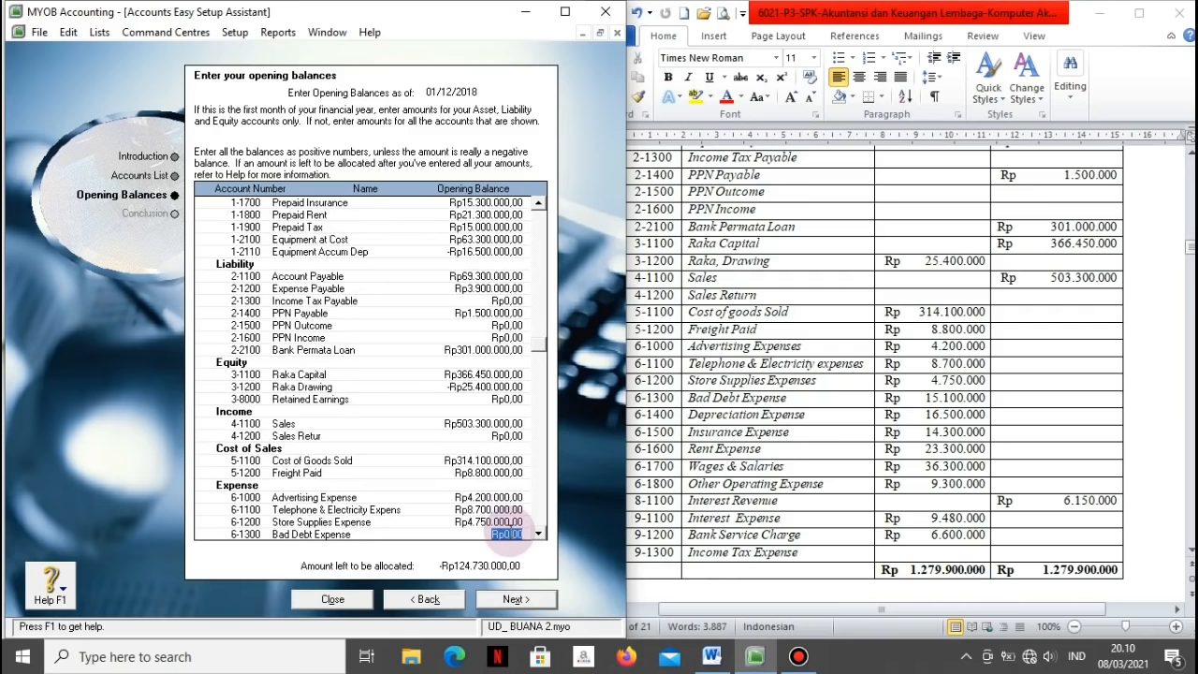
text(15.100.000)
key(Tab)
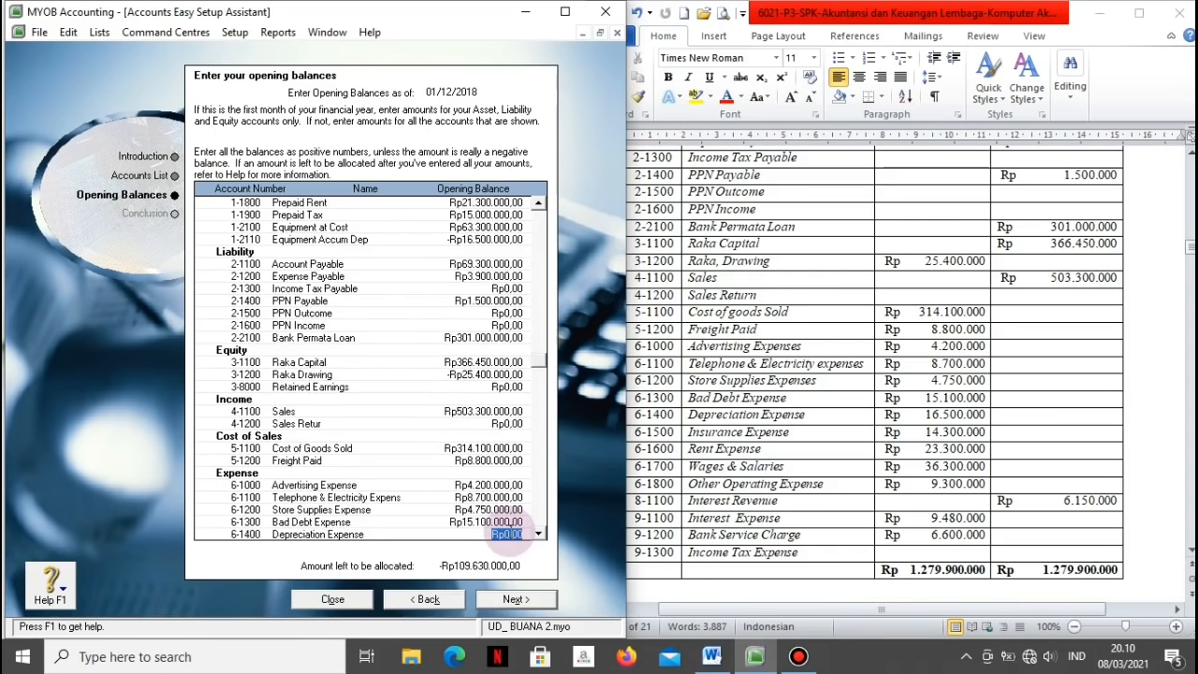
text(16500000)
key(Tab)
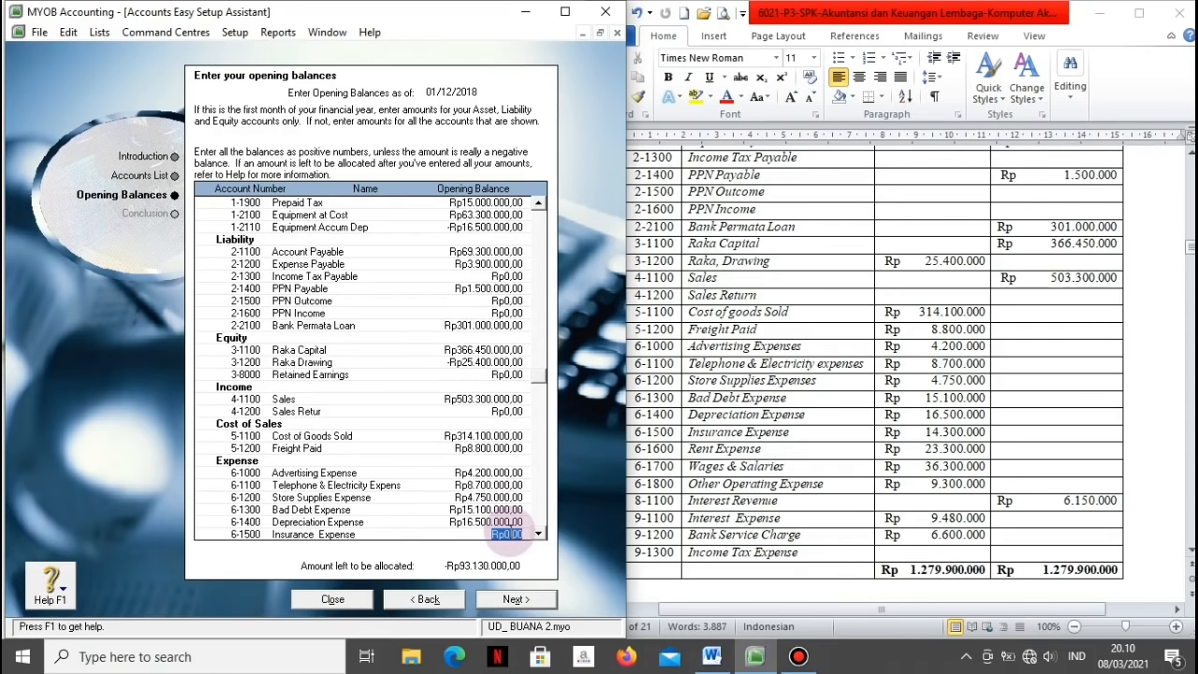
Step: Enter Insurance 14.300.000, Rent 23.300.000, Wages & Salaries 36.300.000 and Other Operating 9.300.000 expenses
text(14300000)
key(Tab)
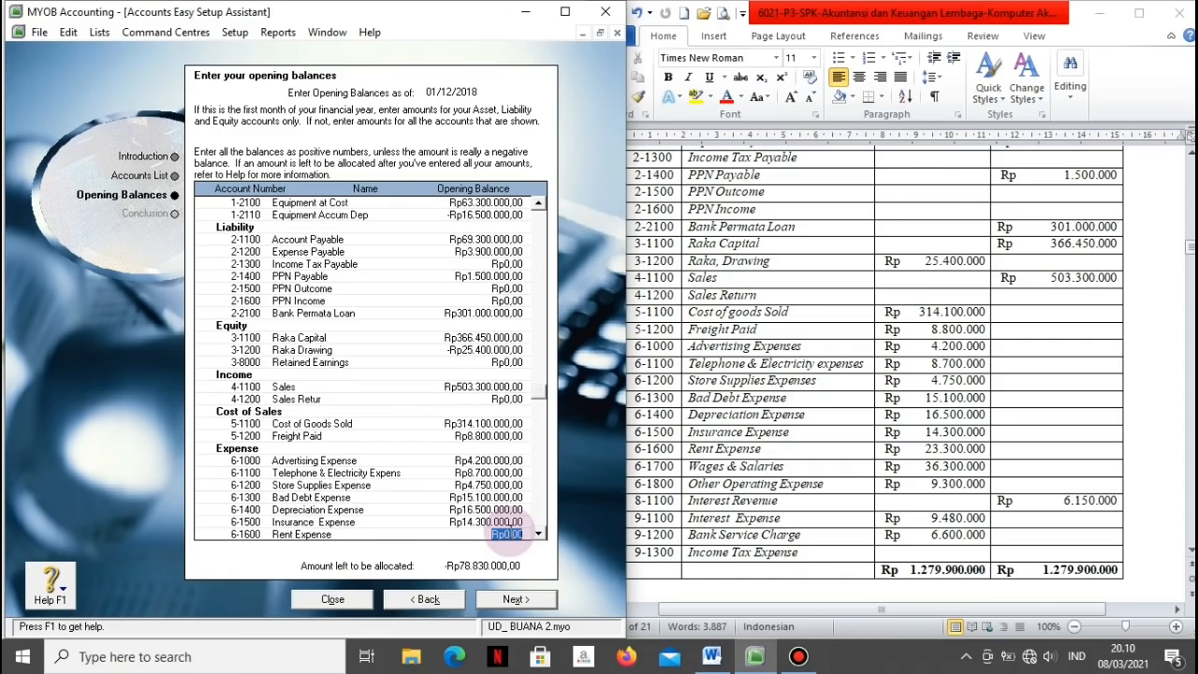
text(23300000)
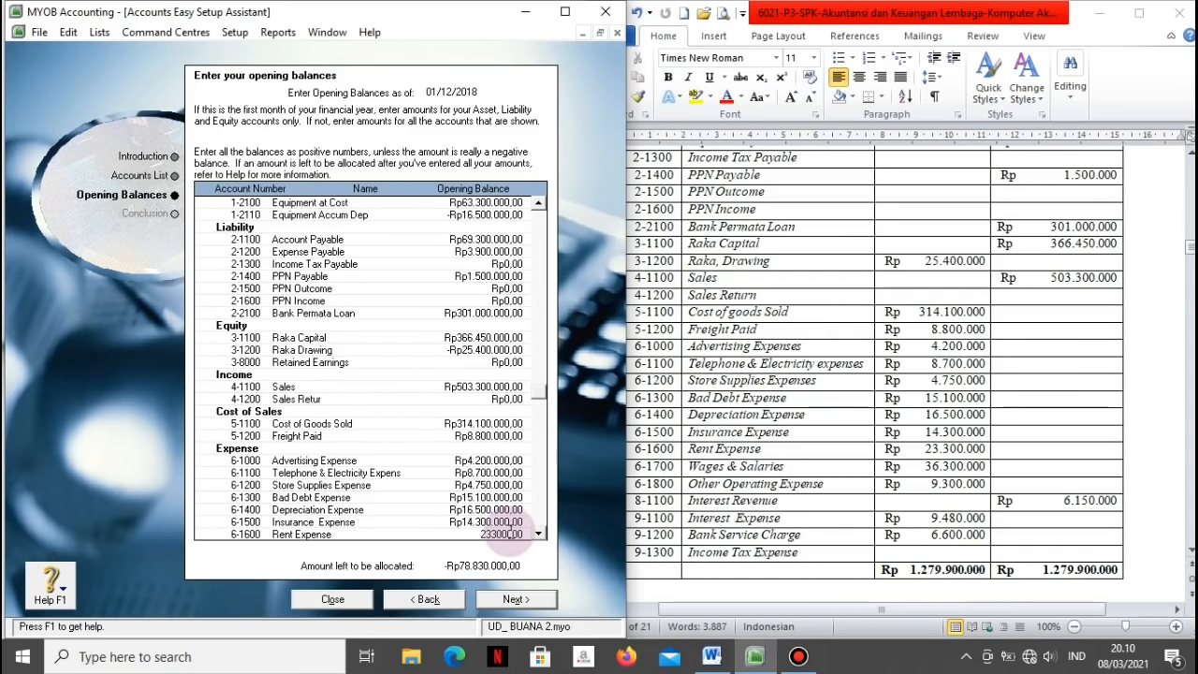
key(Tab)
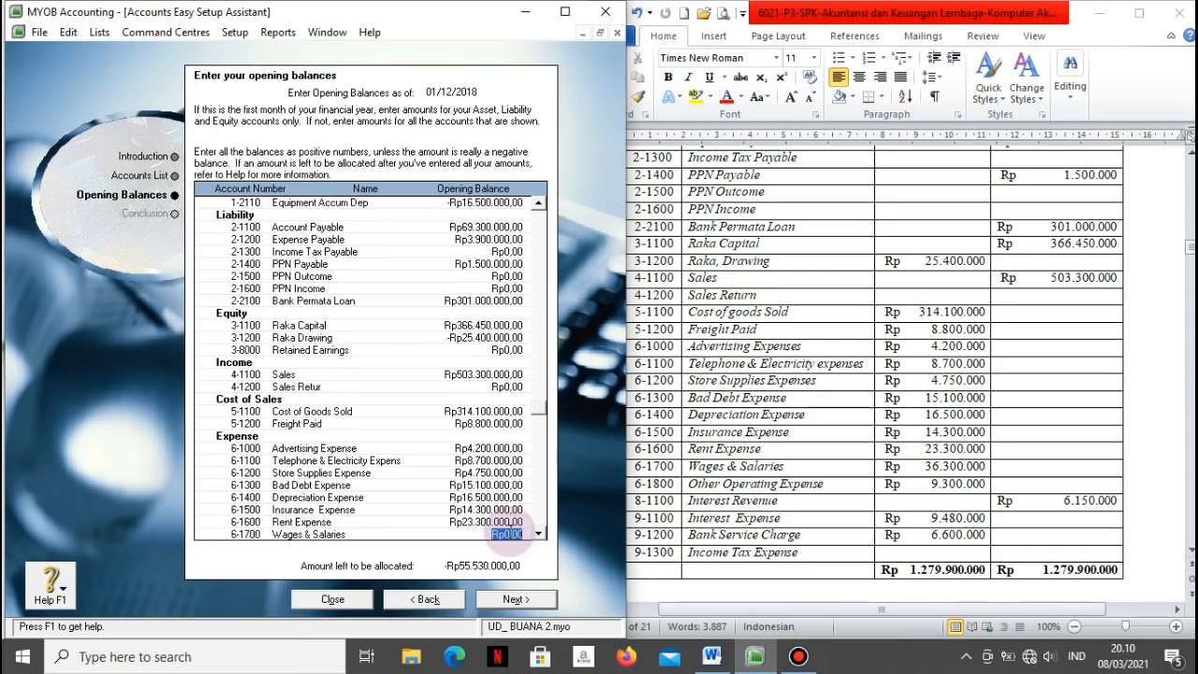
text(36300000)
key(Tab)
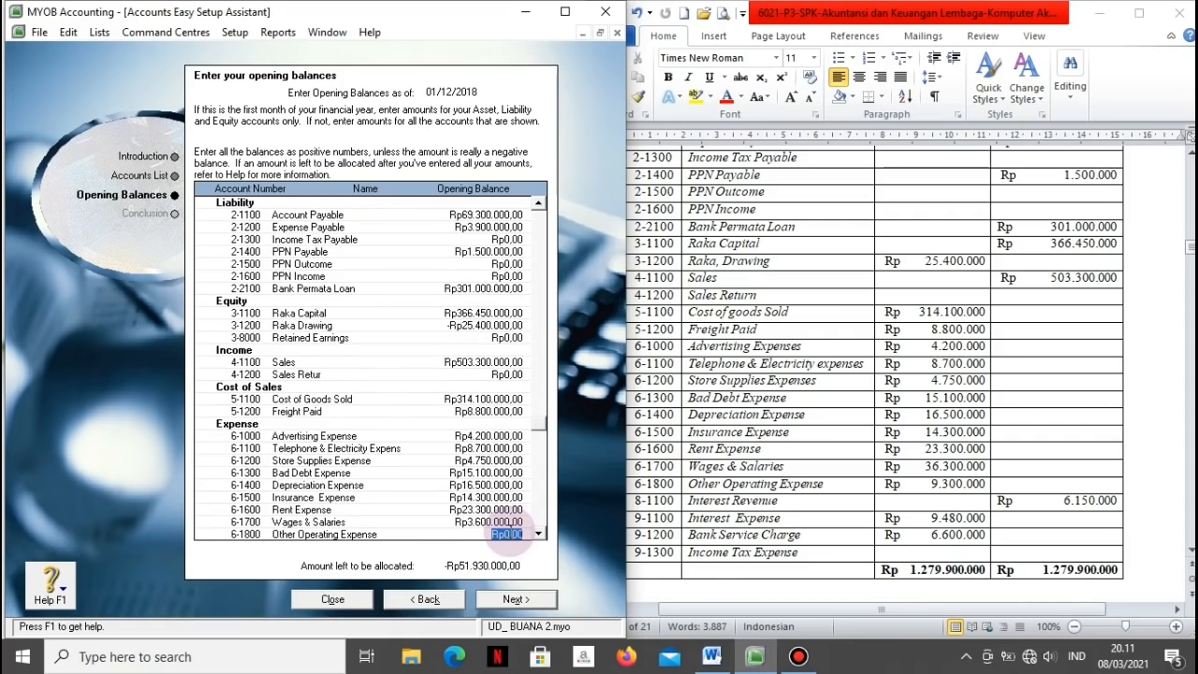
text(9300000)
key(Tab)
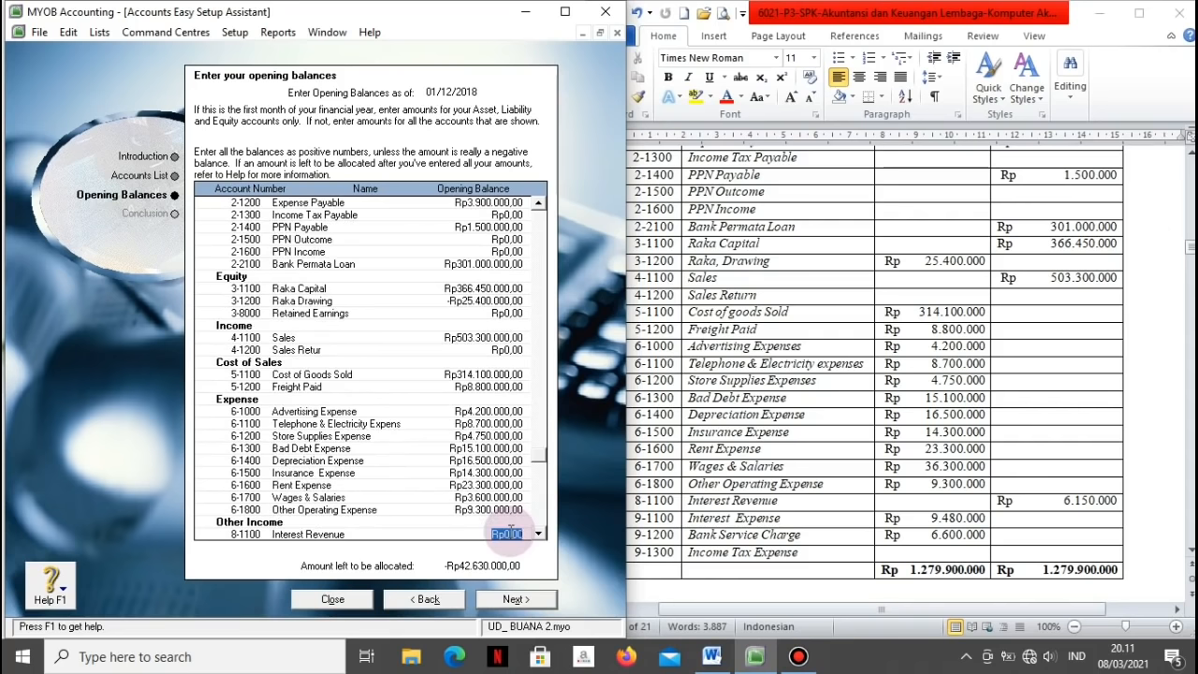
Step: Enter Interest Revenue 6.150.000, Interest Expense 9.480.000 and Bank Service Charge 6.600.000
text(6.150.0)
text(00)
key(Tab)
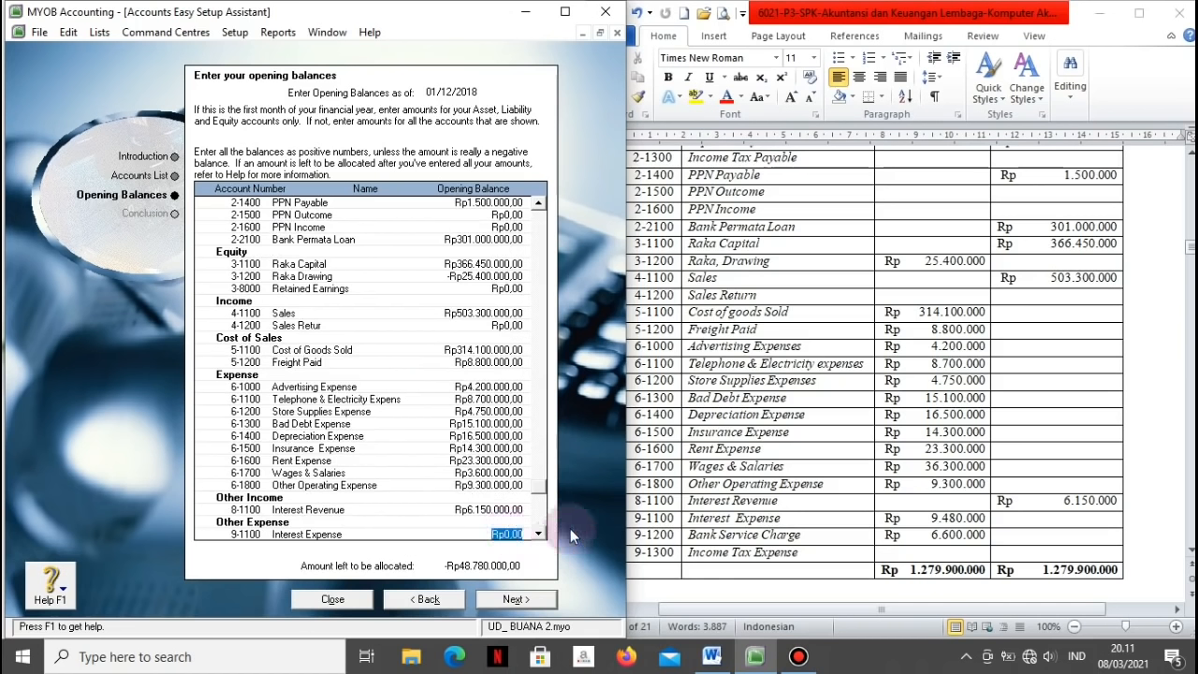
text(9480000)
key(Tab)
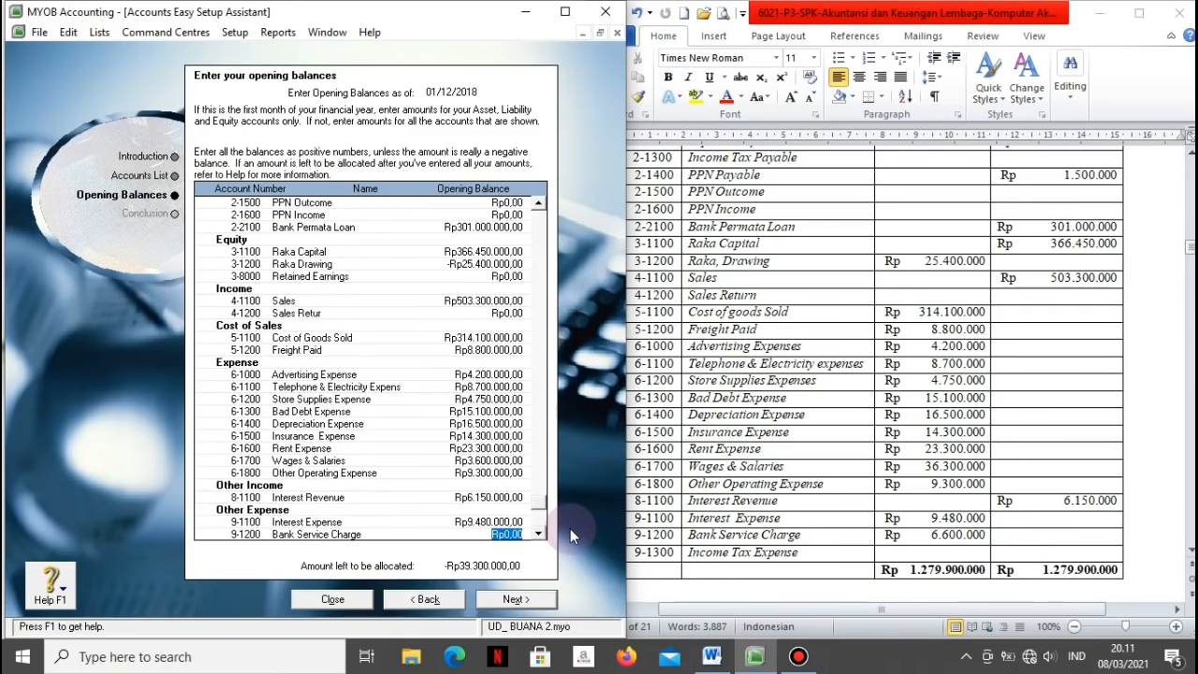
text(6.600.0)
text(00)
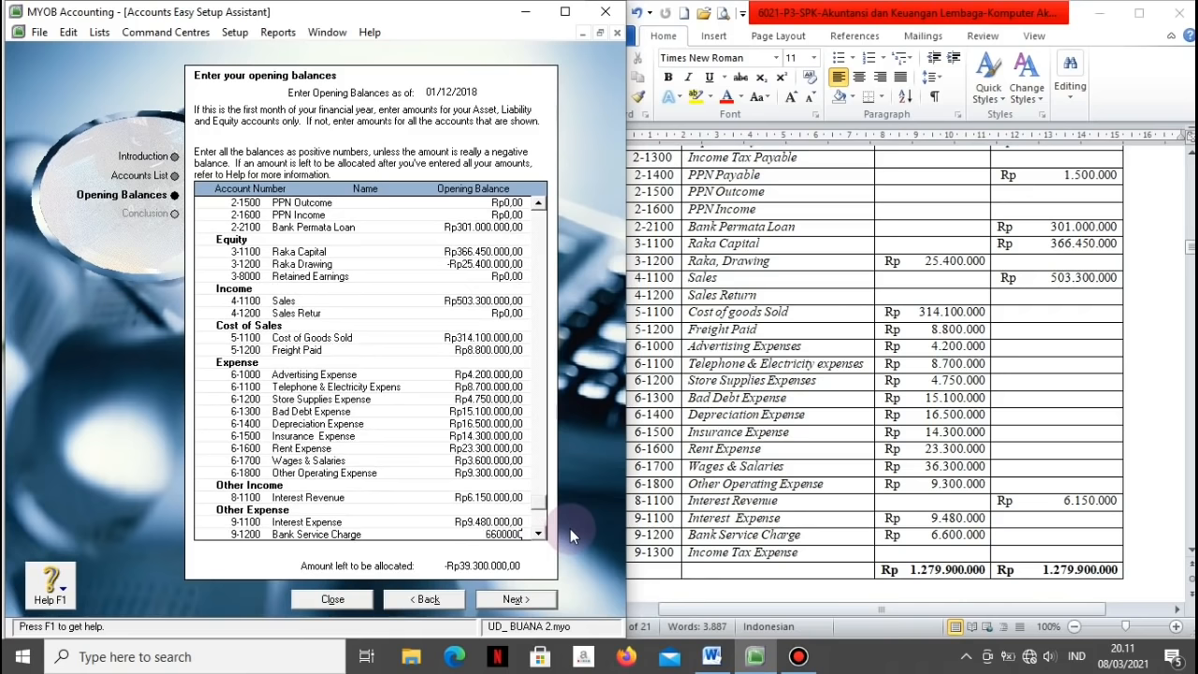
key(Tab)
Step: Compare the entered opening balances against the Word trial balance
key(Up)
key(Up)
key(Up)
key(Up)
key(Up)
key(Up)
key(Up)
key(Up)
key(Up)
key(Up)
key(Up)
key(Up)
key(Up)
key(Up)
key(Up)
key(Up)
key(Up)
key(Up)
key(Up)
key(Up)
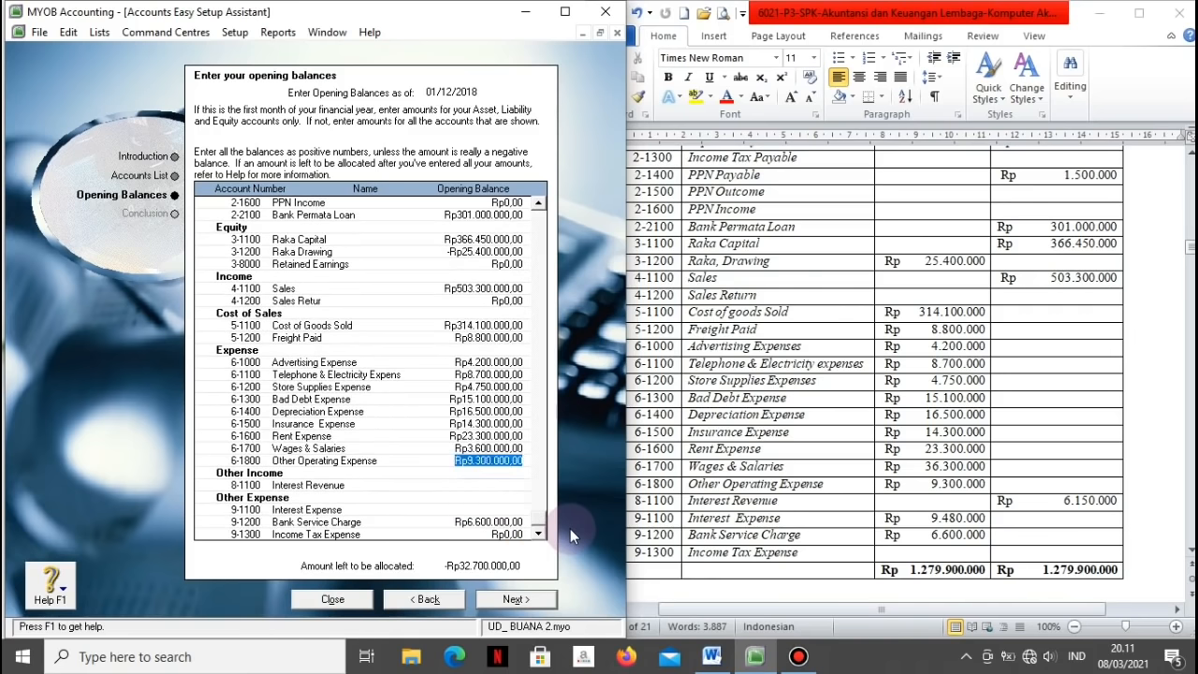
key(Up)
key(Up)
key(Up)
key(Up)
key(Up)
key(Up)
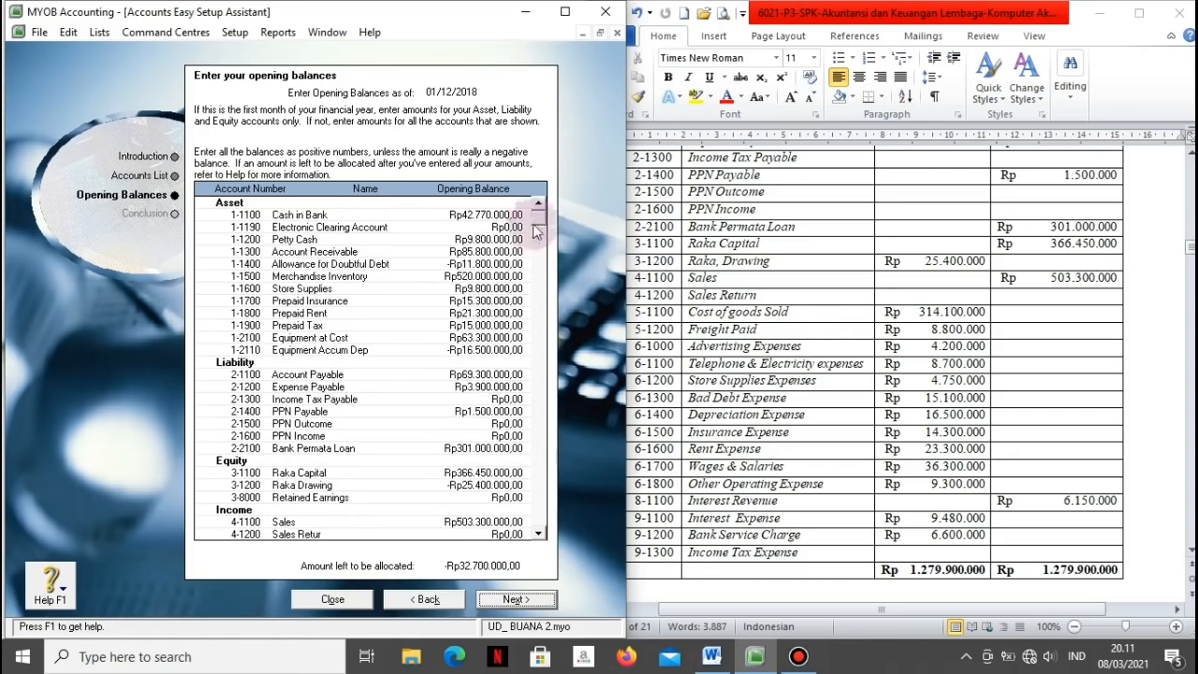
click(915, 286)
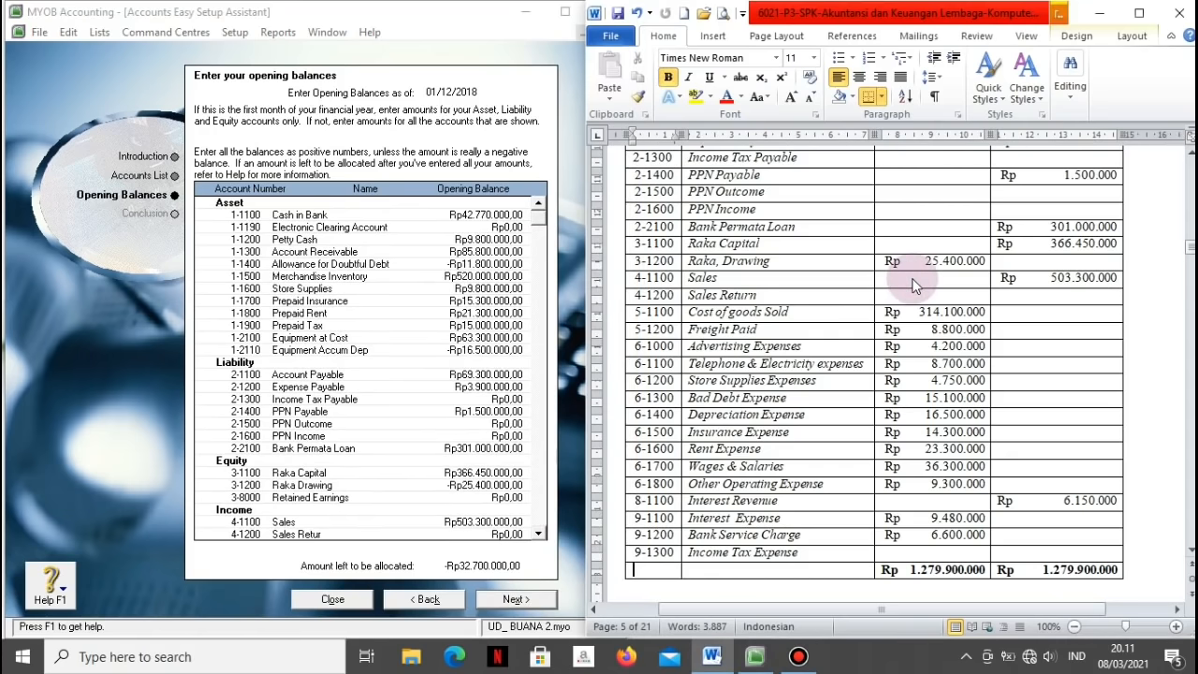
key(ctrl+Page_Up)
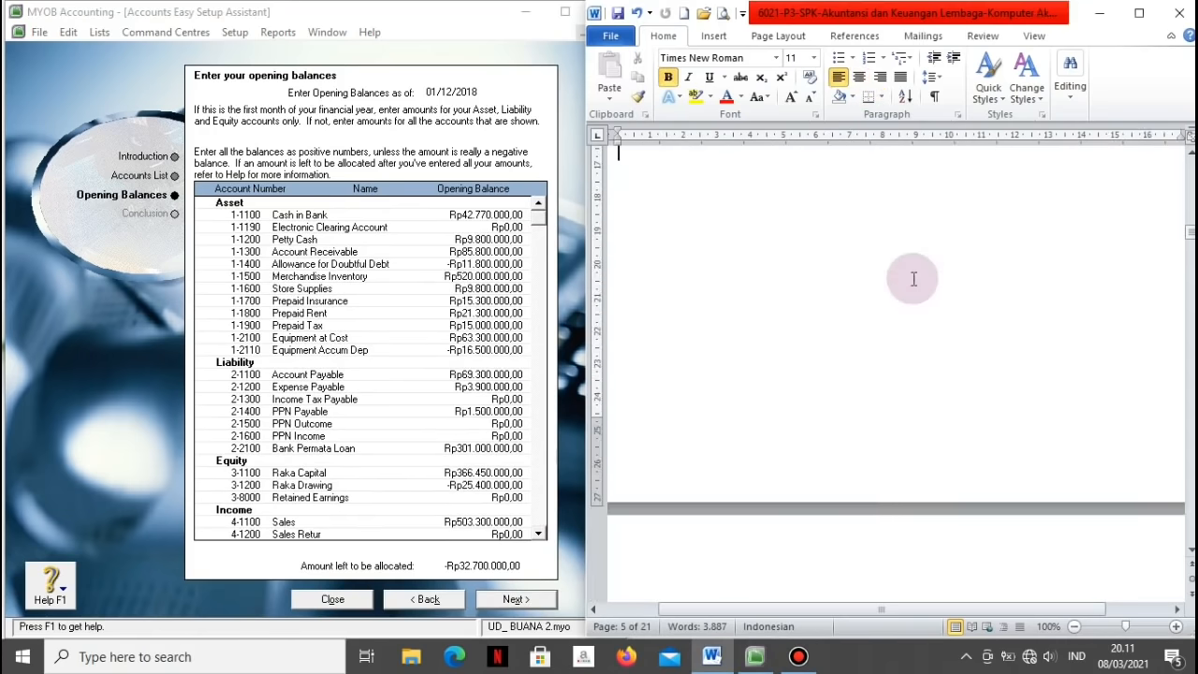
key(ctrl+Page_Down)
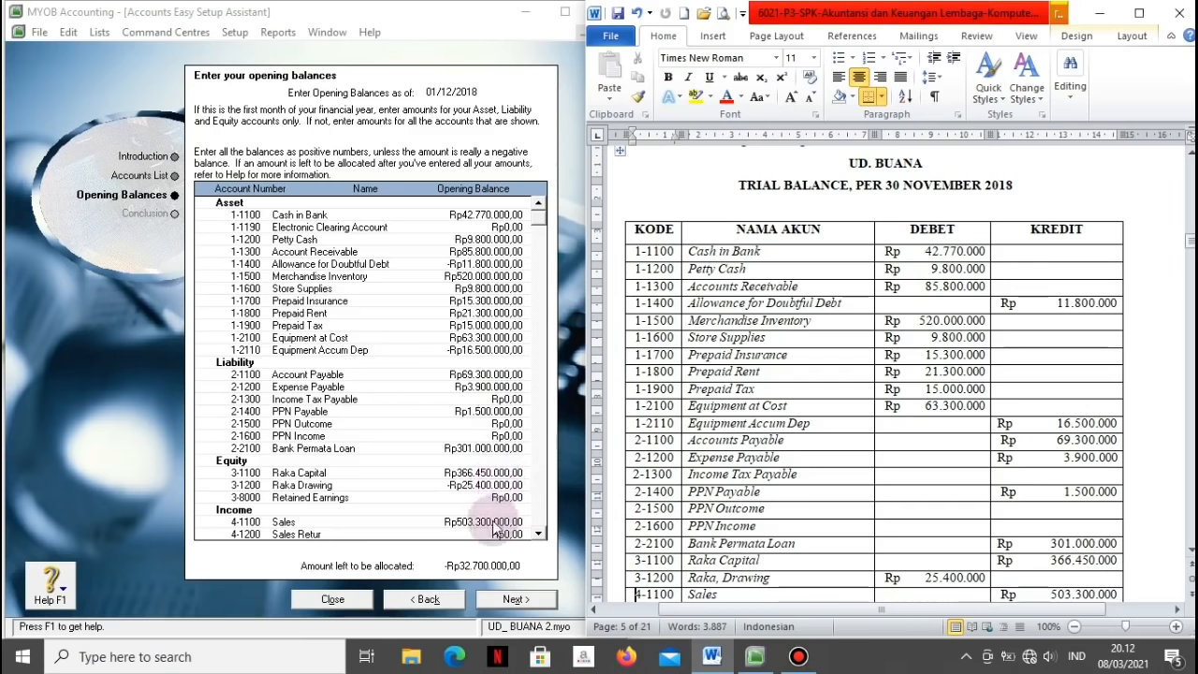
click(539, 534)
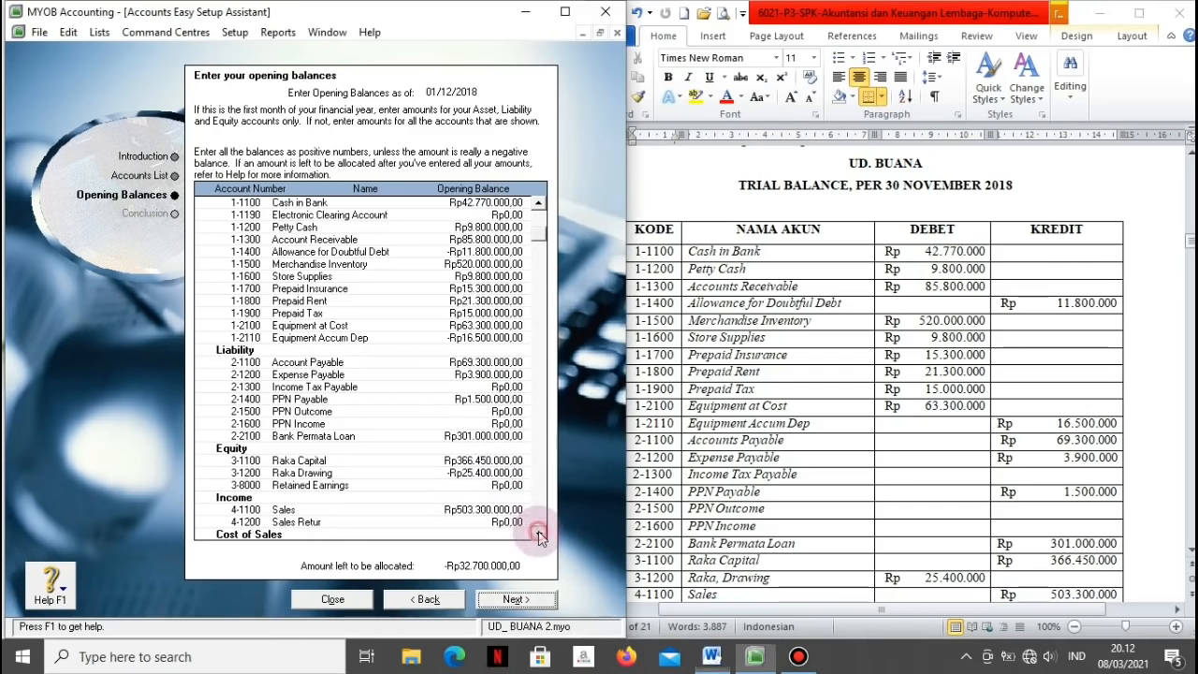
click(539, 534)
scroll(539, 534, down, 5)
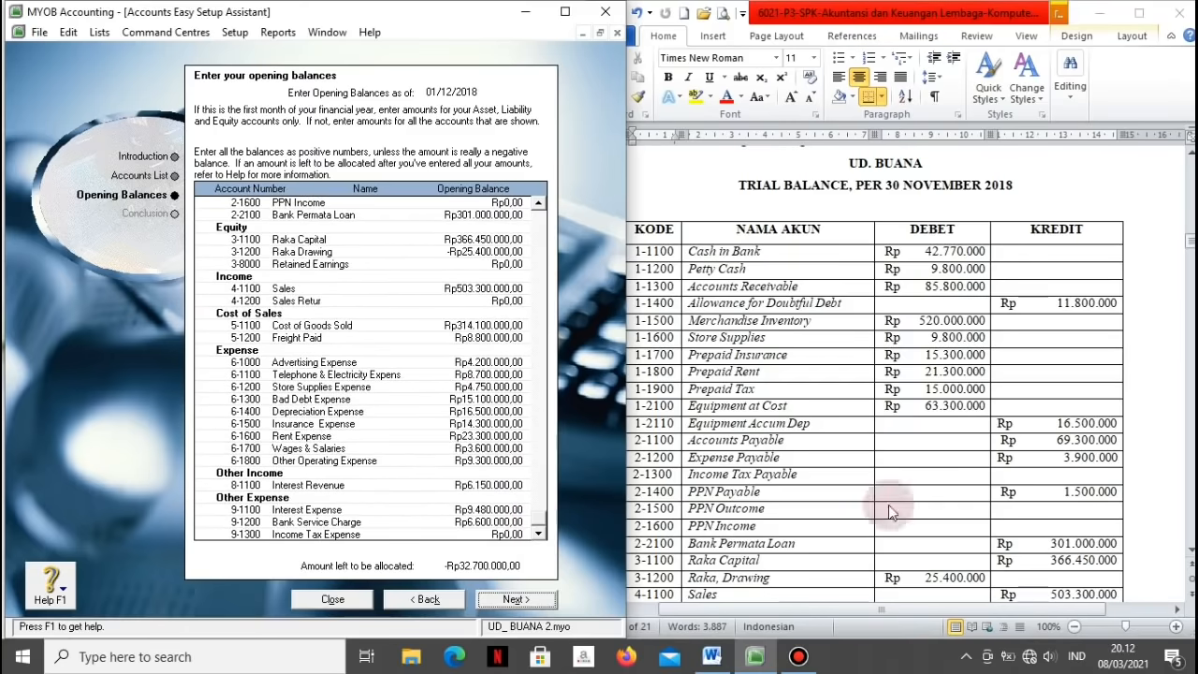
click(1038, 518)
scroll(1037, 511, down, 5)
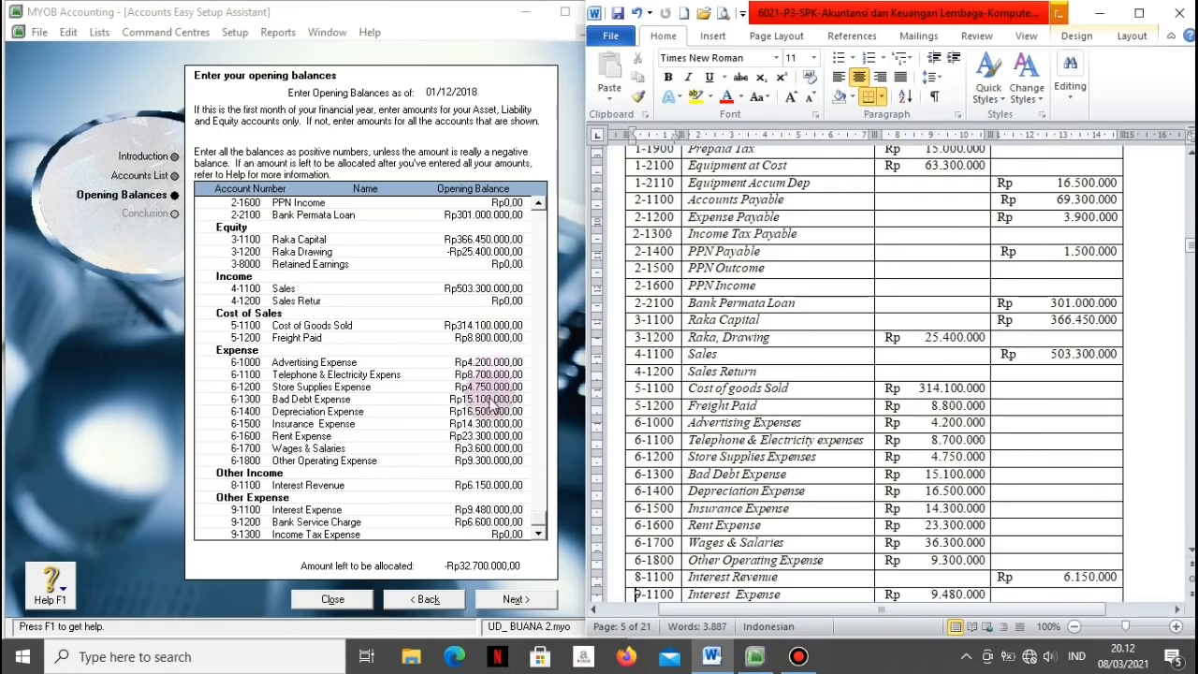
Step: Correct Wages & Salaries to 36.300.000, then finish and close the accounts setup assistant
click(479, 451)
text(36.3)
text(00.000)
key(Tab)
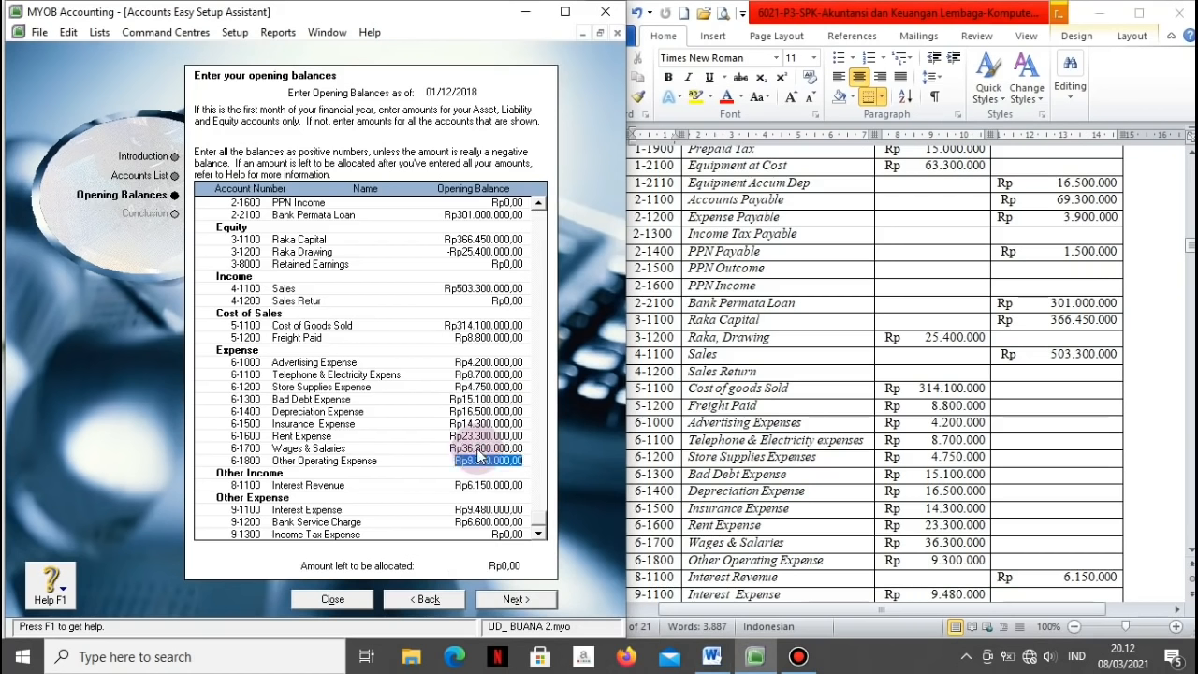
click(496, 604)
click(341, 598)
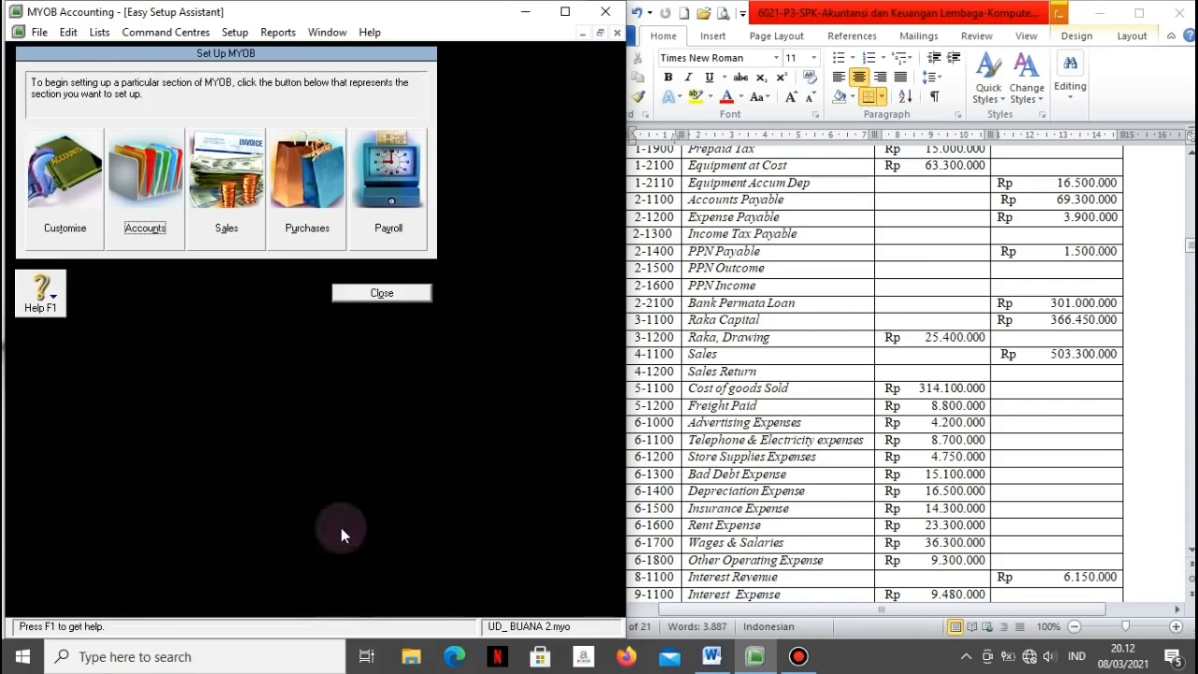
Step: Start the Sales setup and choose Item as the default sales layout
click(216, 173)
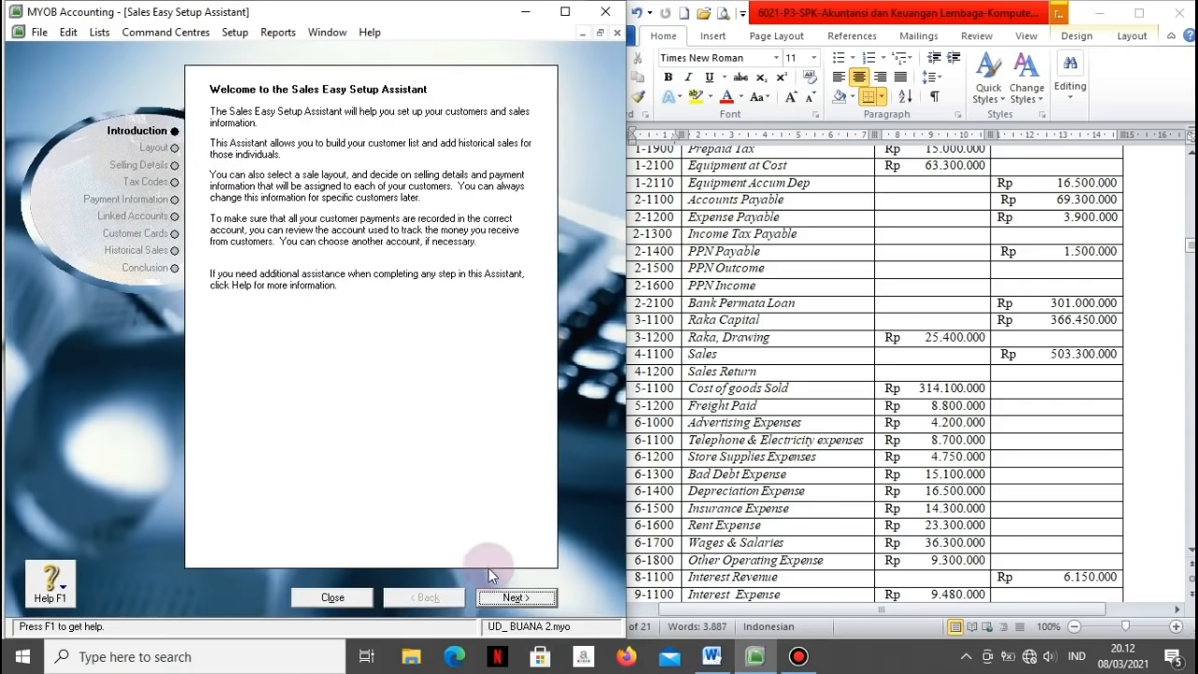
click(514, 597)
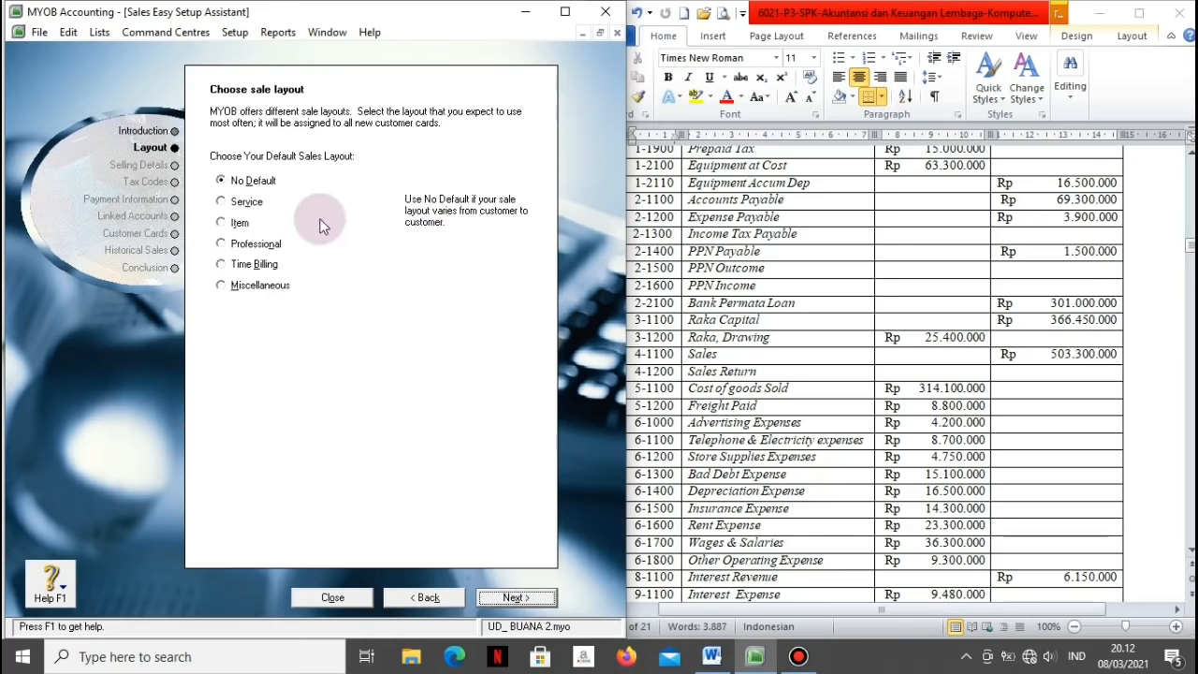
click(222, 225)
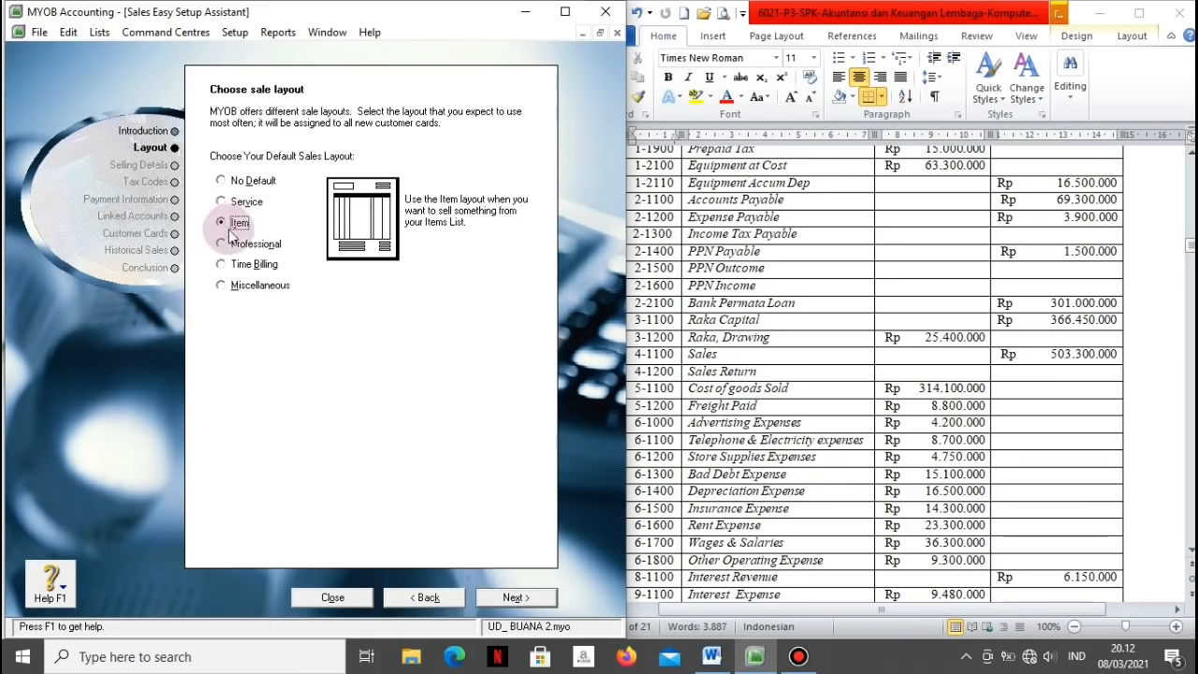
click(490, 597)
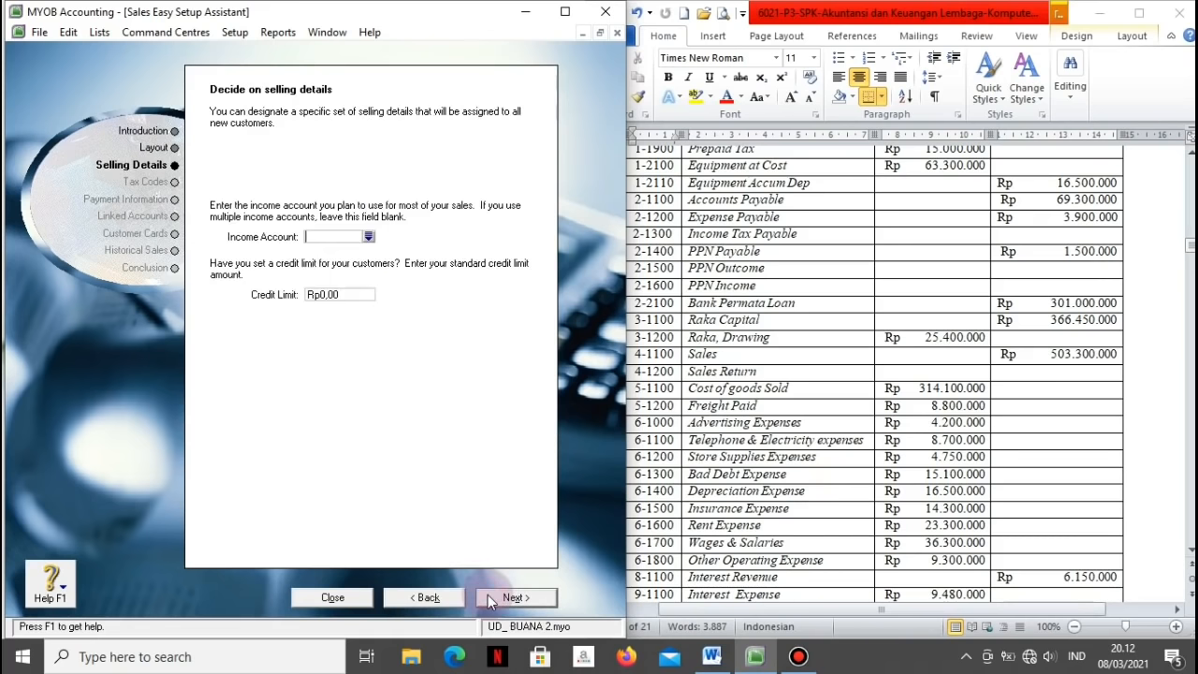
Step: Set the income account to 4-1100 Sales and the freight tax code to N-T
click(368, 237)
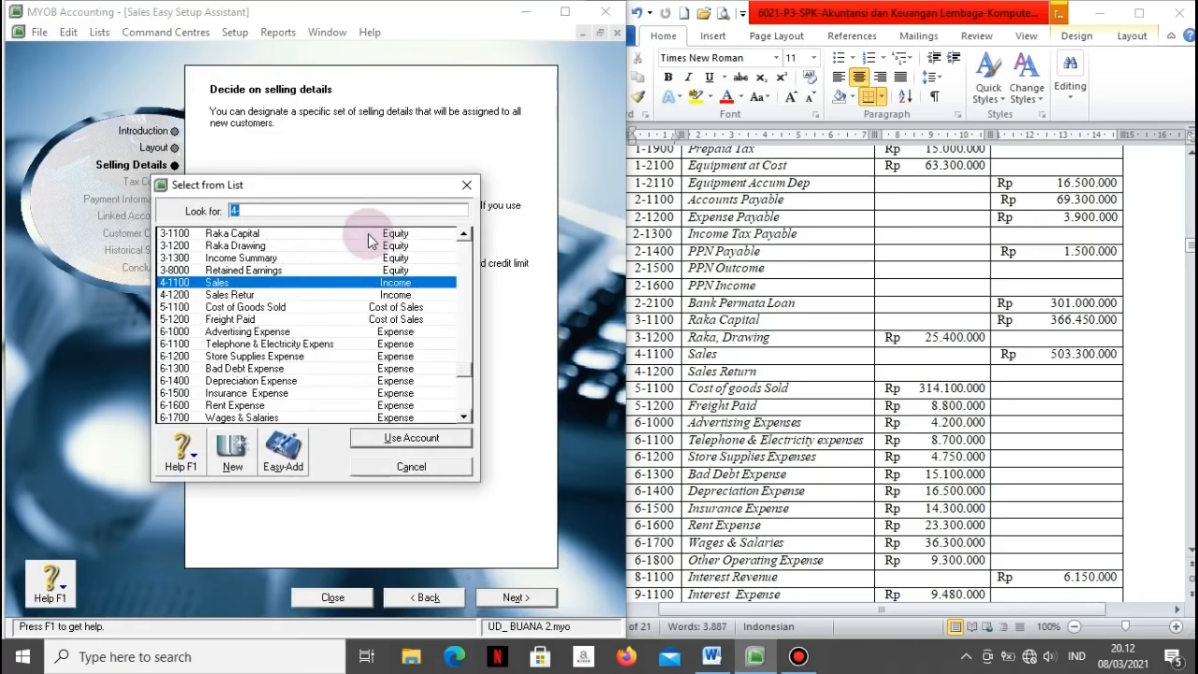
click(374, 439)
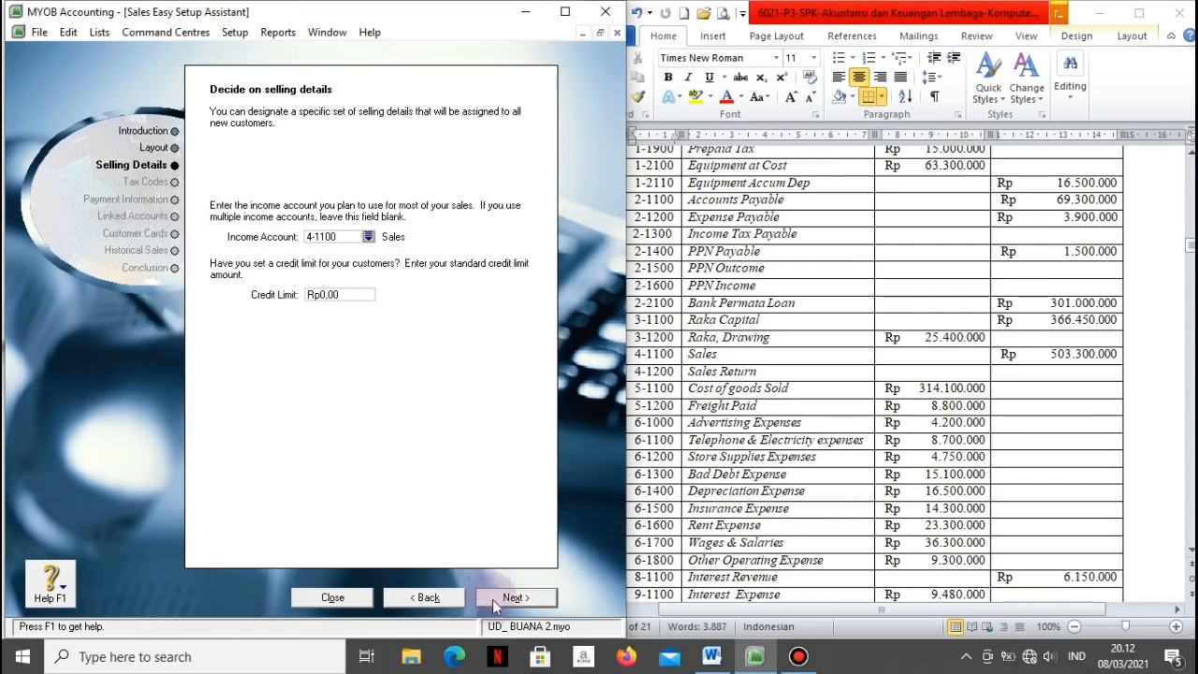
click(493, 599)
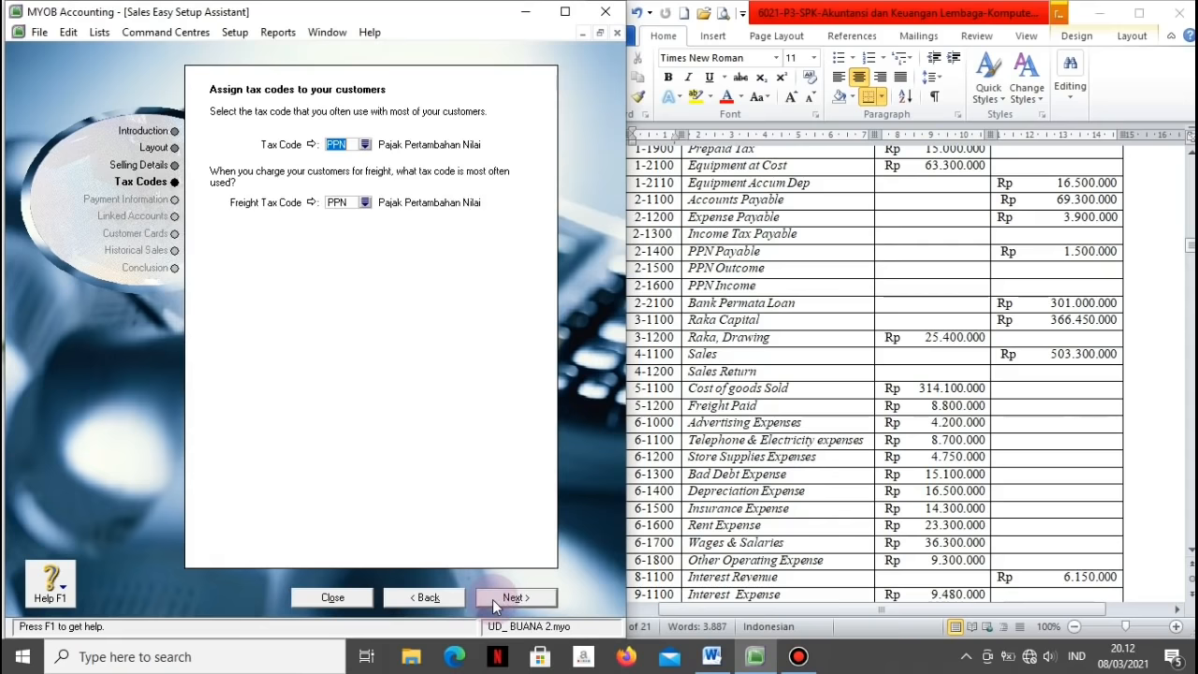
click(365, 202)
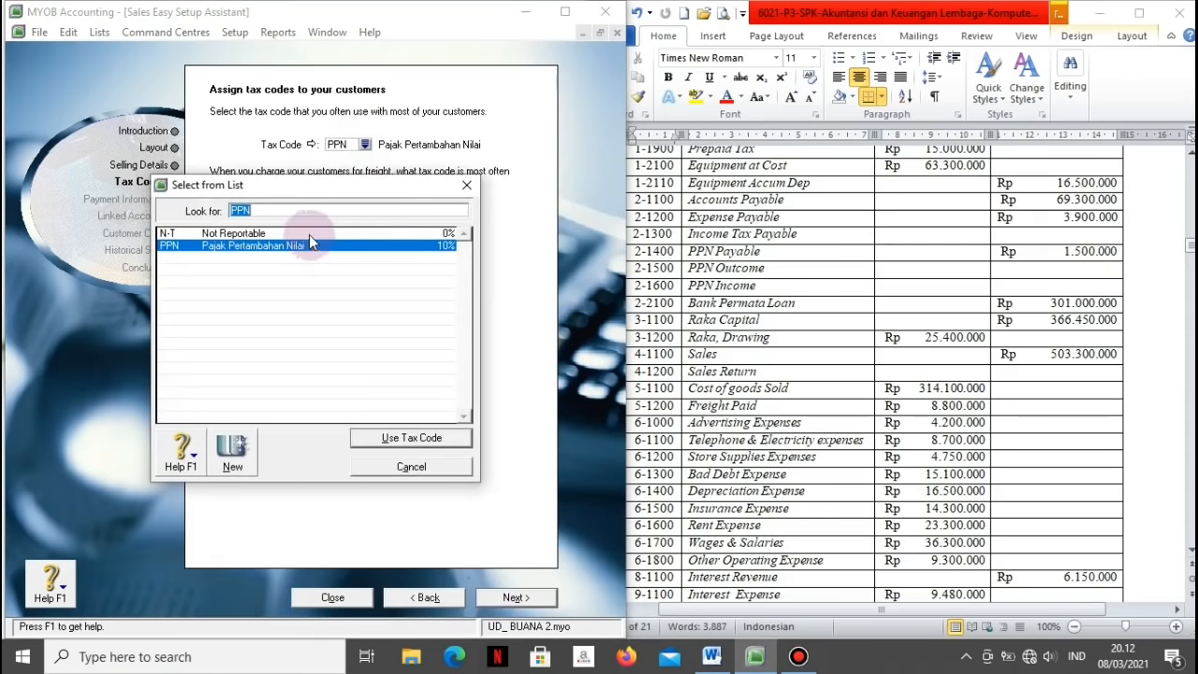
click(309, 234)
click(362, 442)
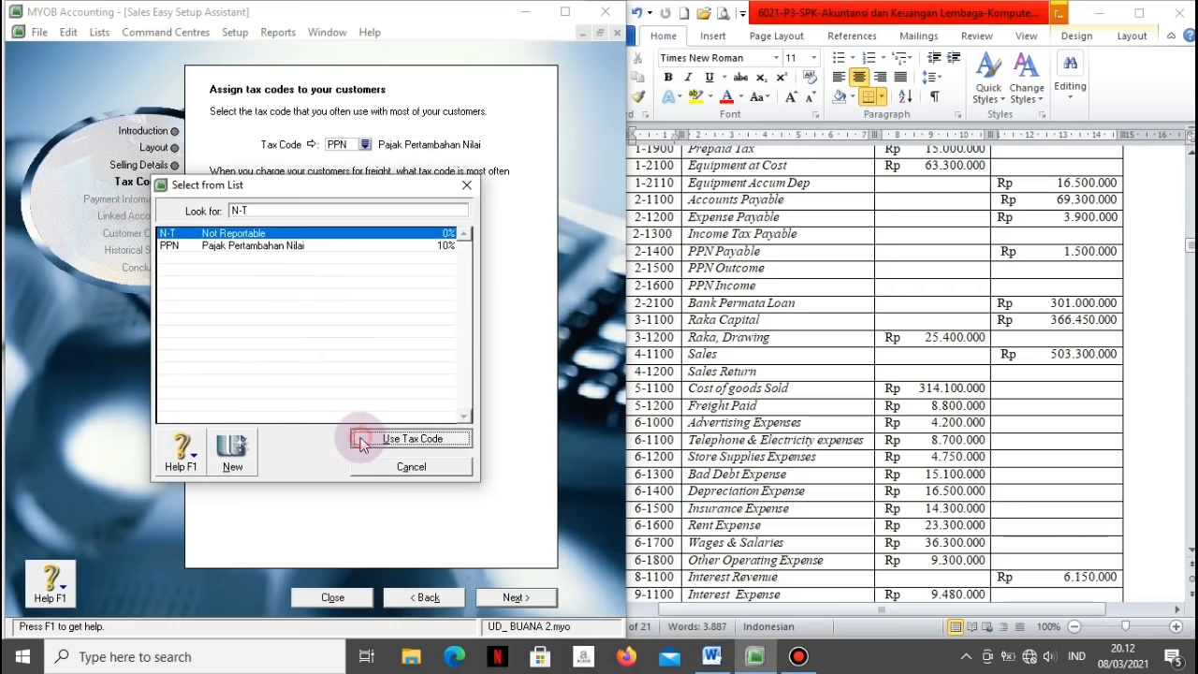
click(501, 600)
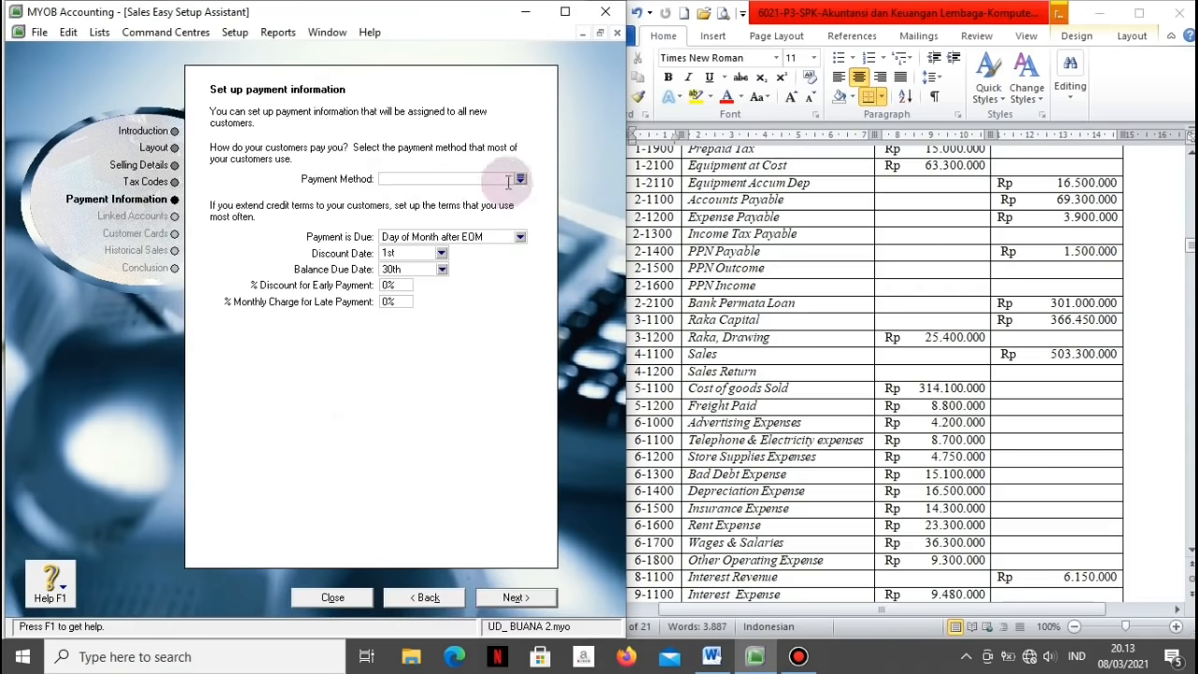
Step: Set the sales payment method to Cheque with balance due in 30 days
click(520, 178)
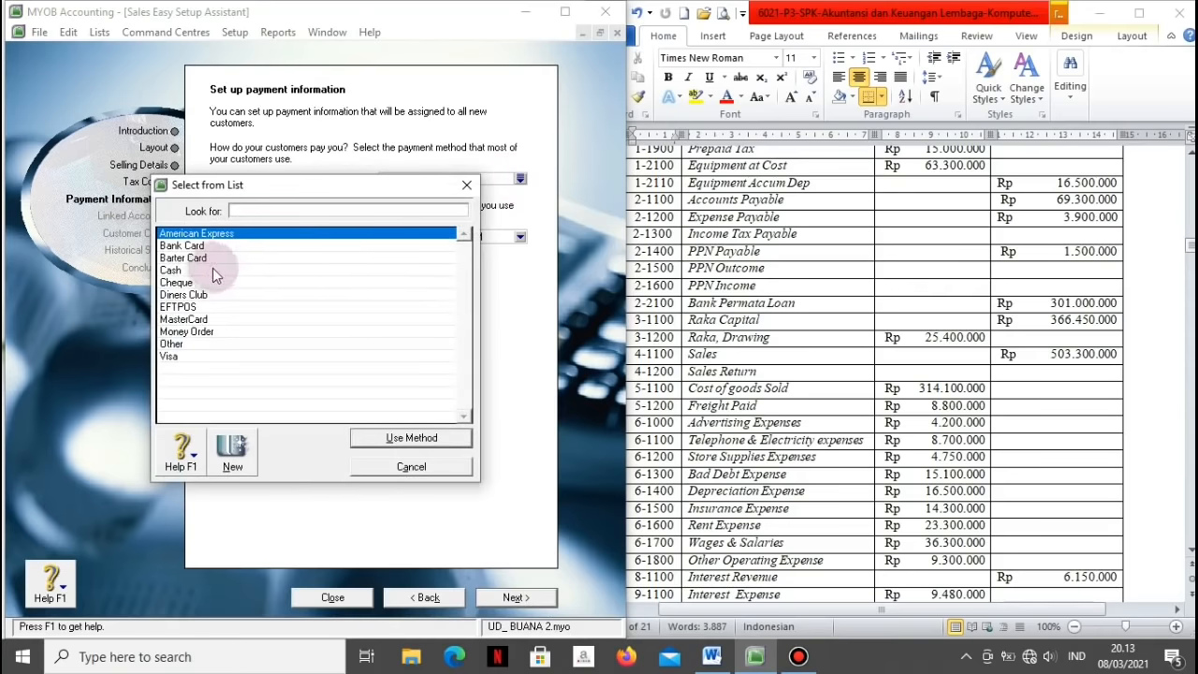
click(207, 281)
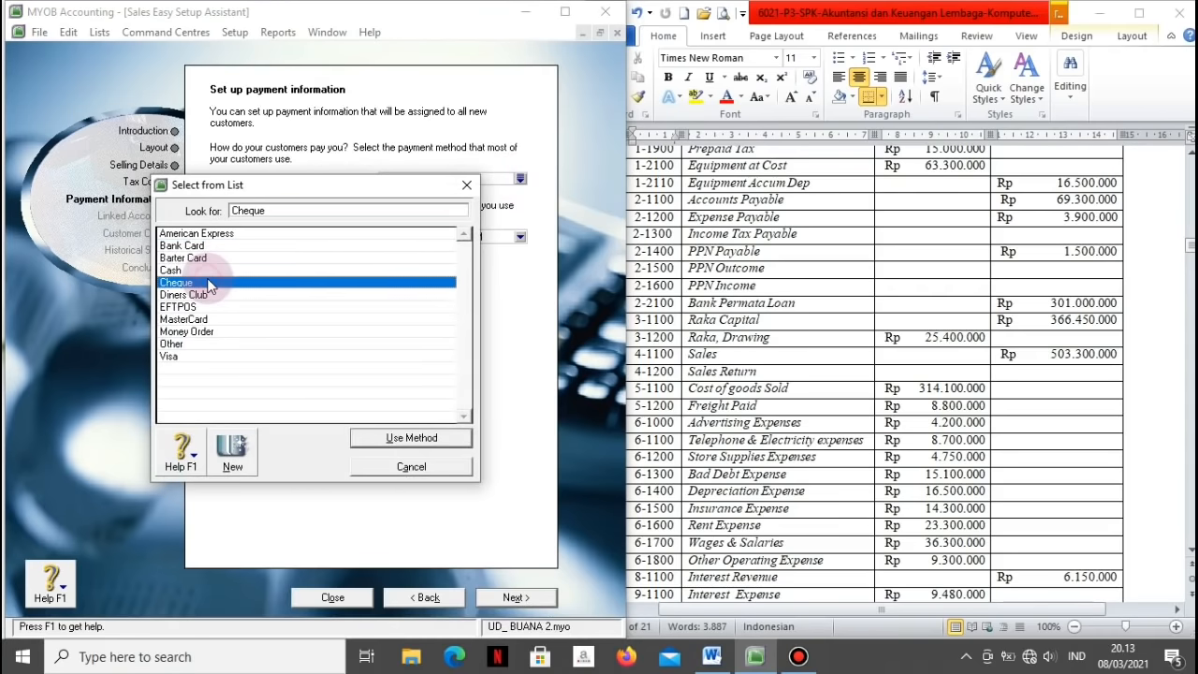
click(371, 439)
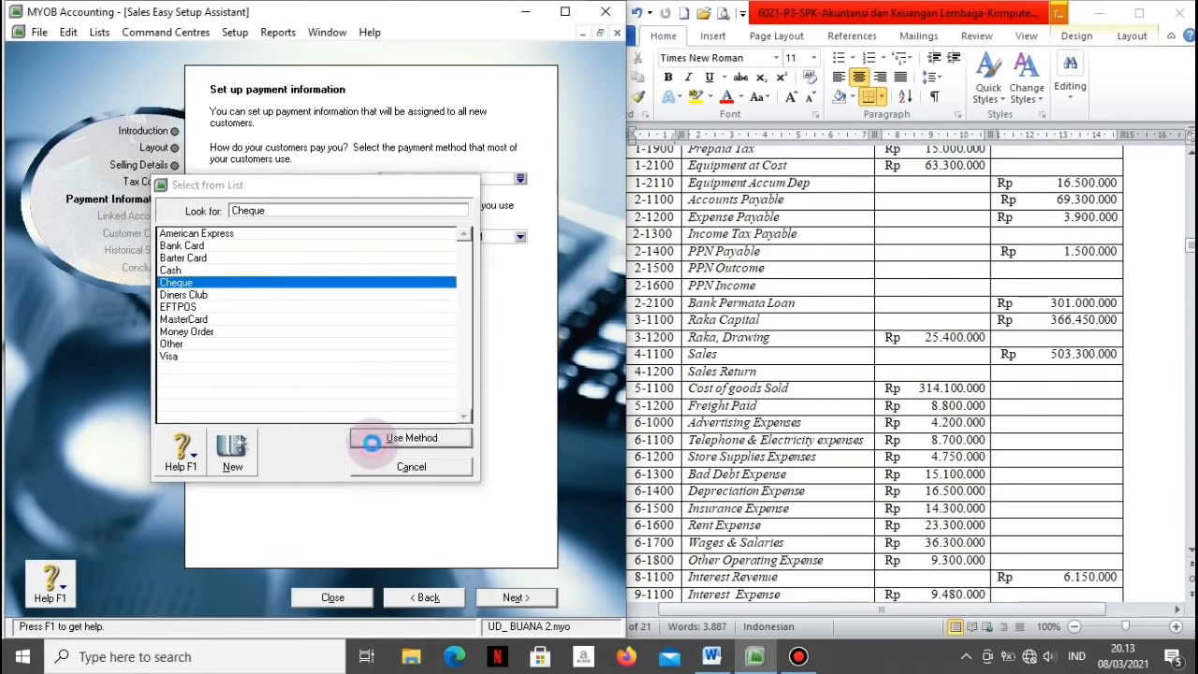
click(522, 237)
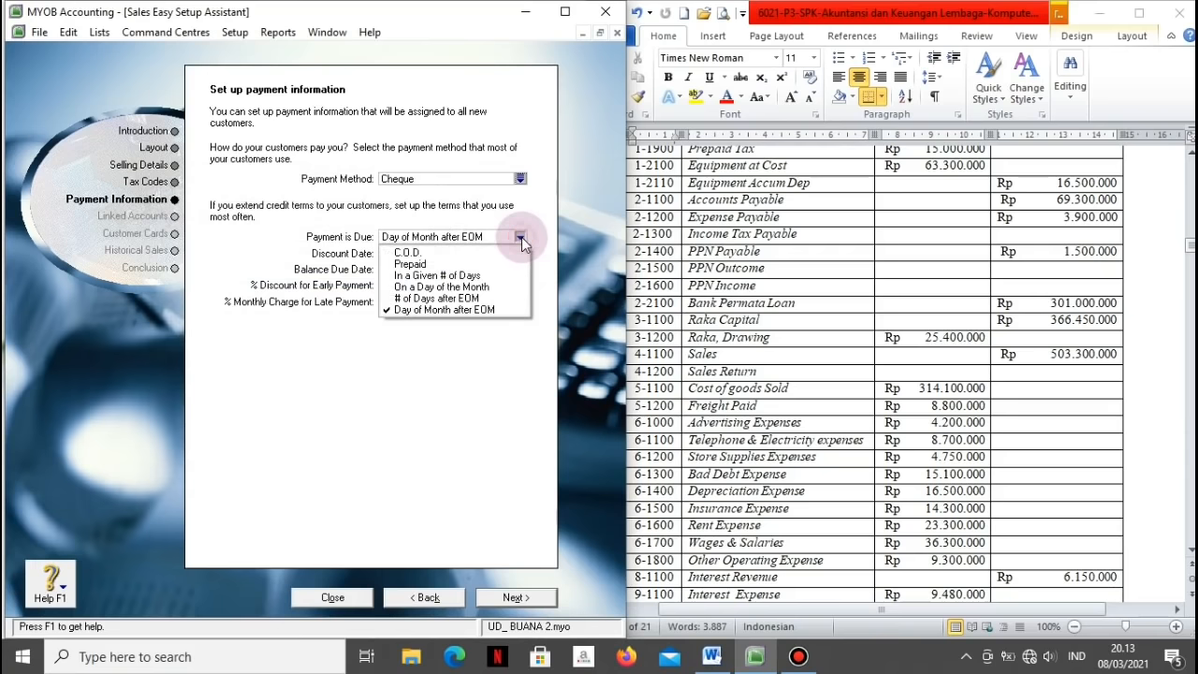
click(433, 275)
click(394, 254)
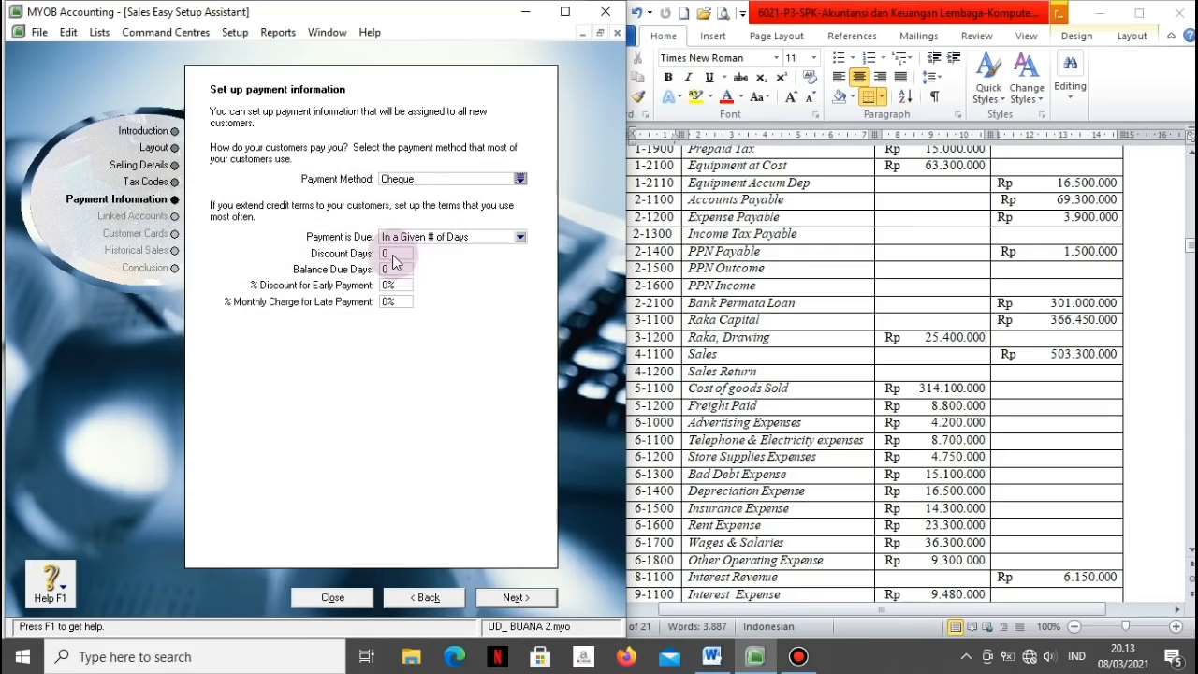
click(394, 270)
text(30)
key(Tab)
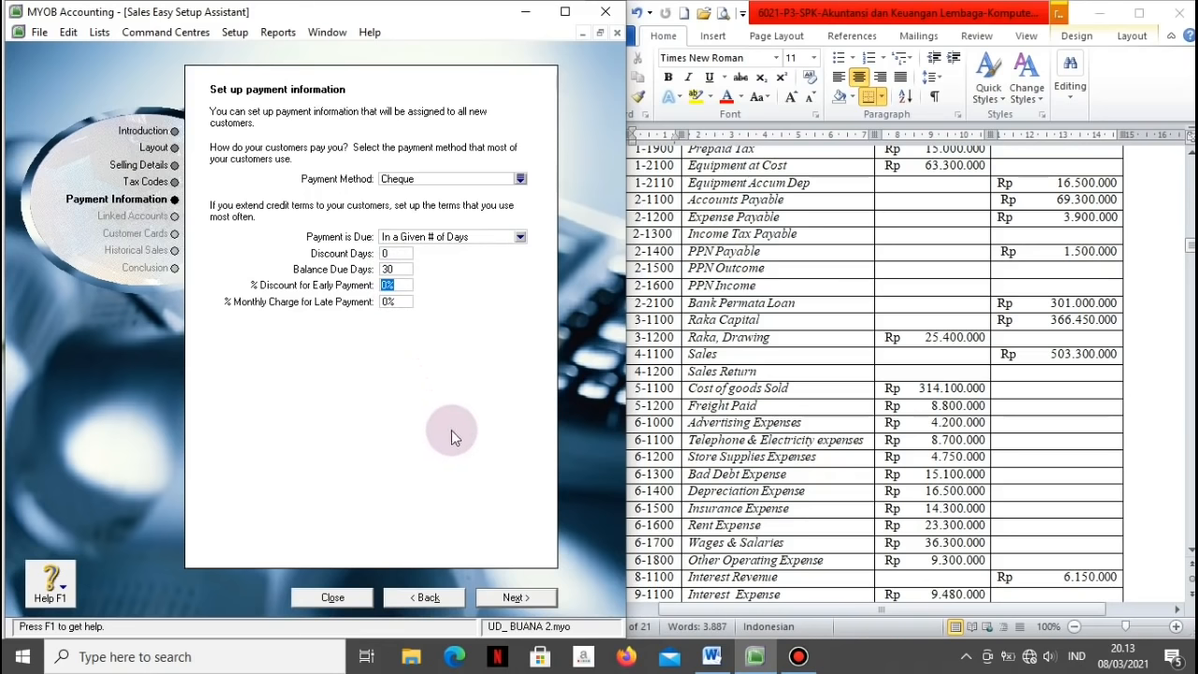
Step: Set a 1% monthly late charge and advance past linked accounts to the customer list page
click(387, 302)
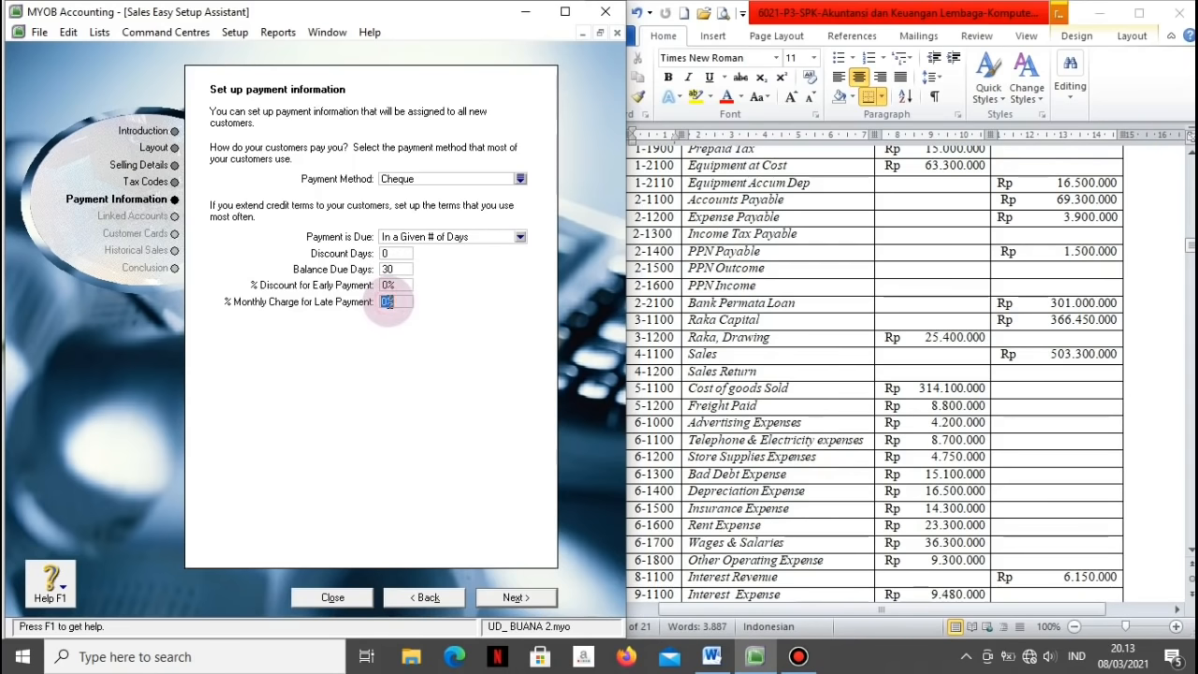
text(1)
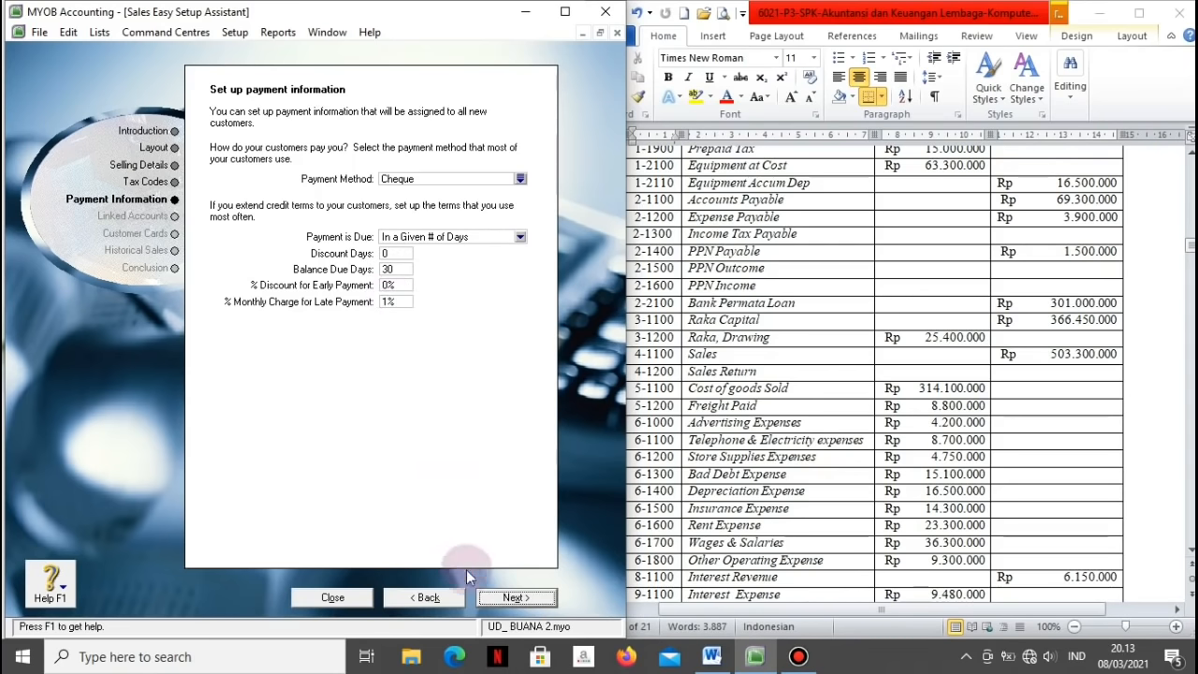
click(506, 600)
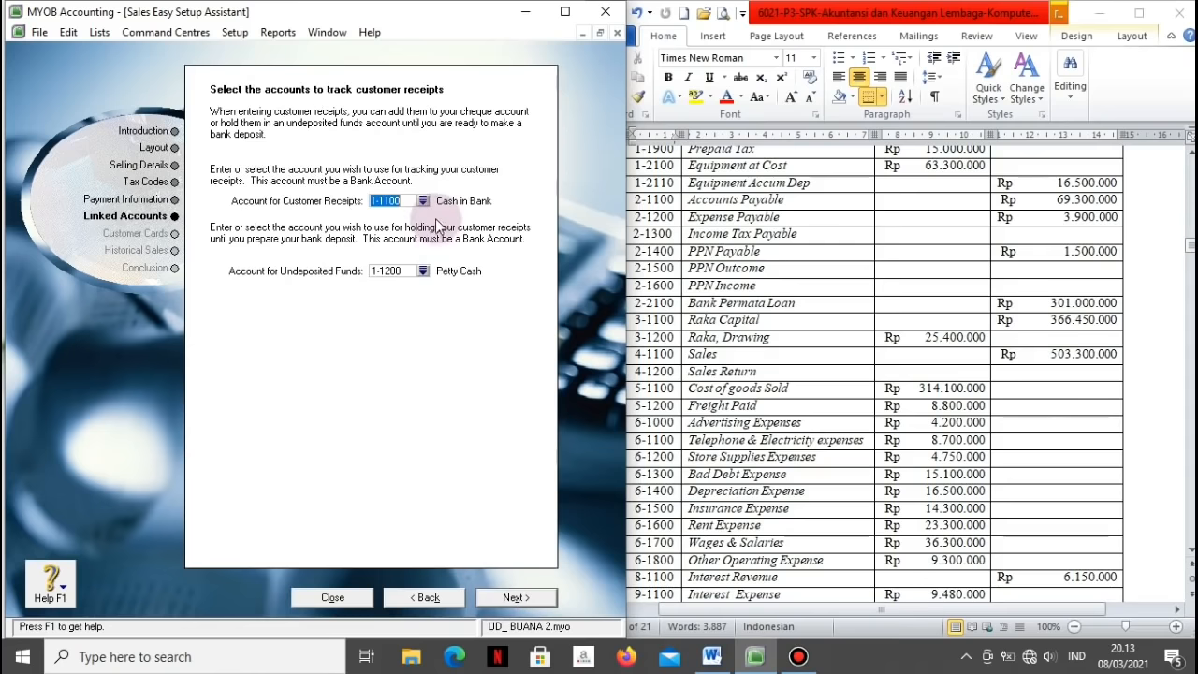
click(485, 600)
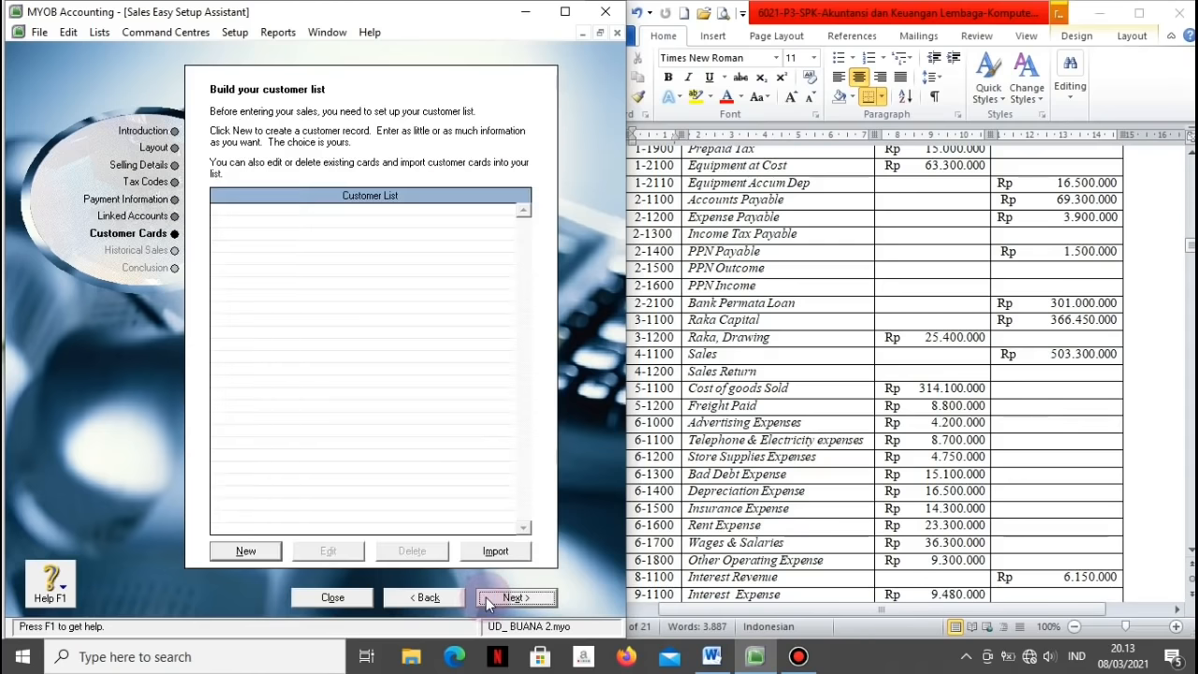
Step: Start a new customer card named JB Elex and enter its card ID from the reference document
click(246, 551)
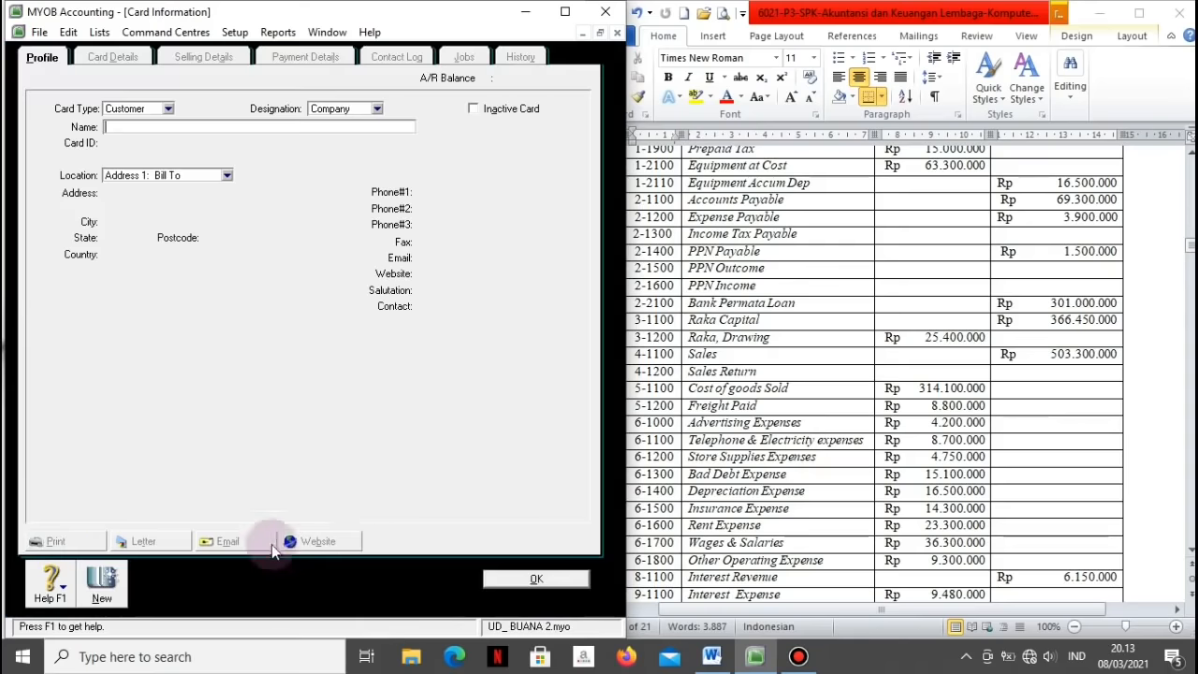
click(935, 537)
drag(1189, 246, 1190, 260)
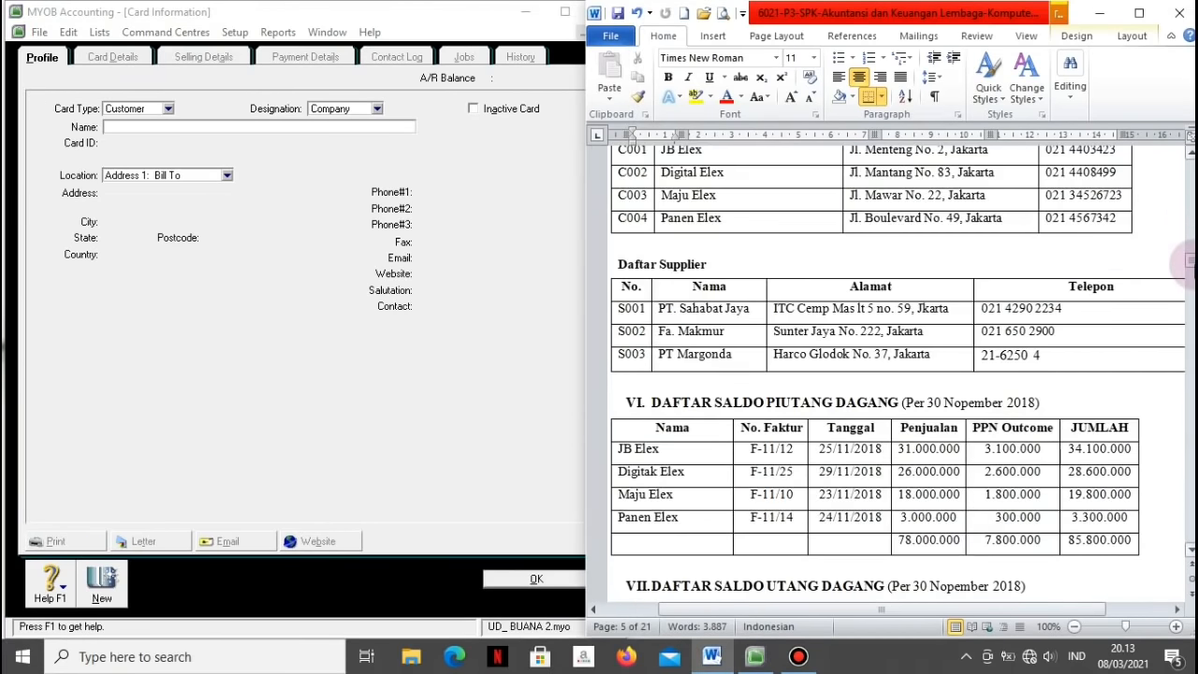
scroll(1181, 154, up, 2)
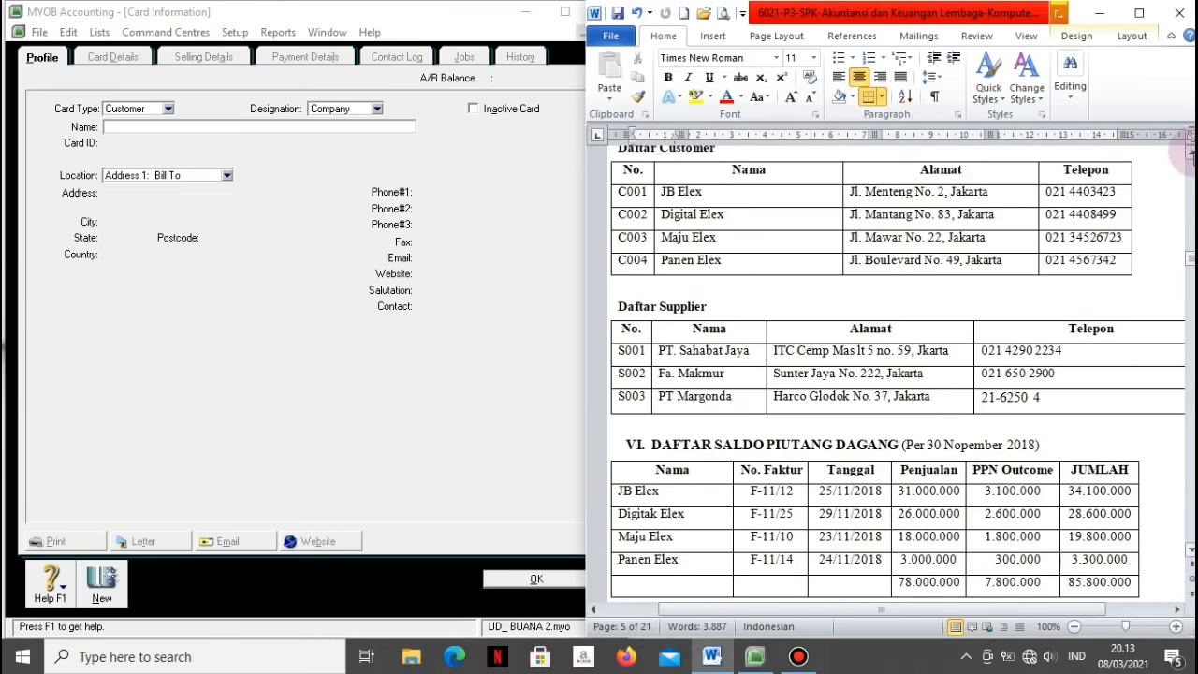
click(633, 197)
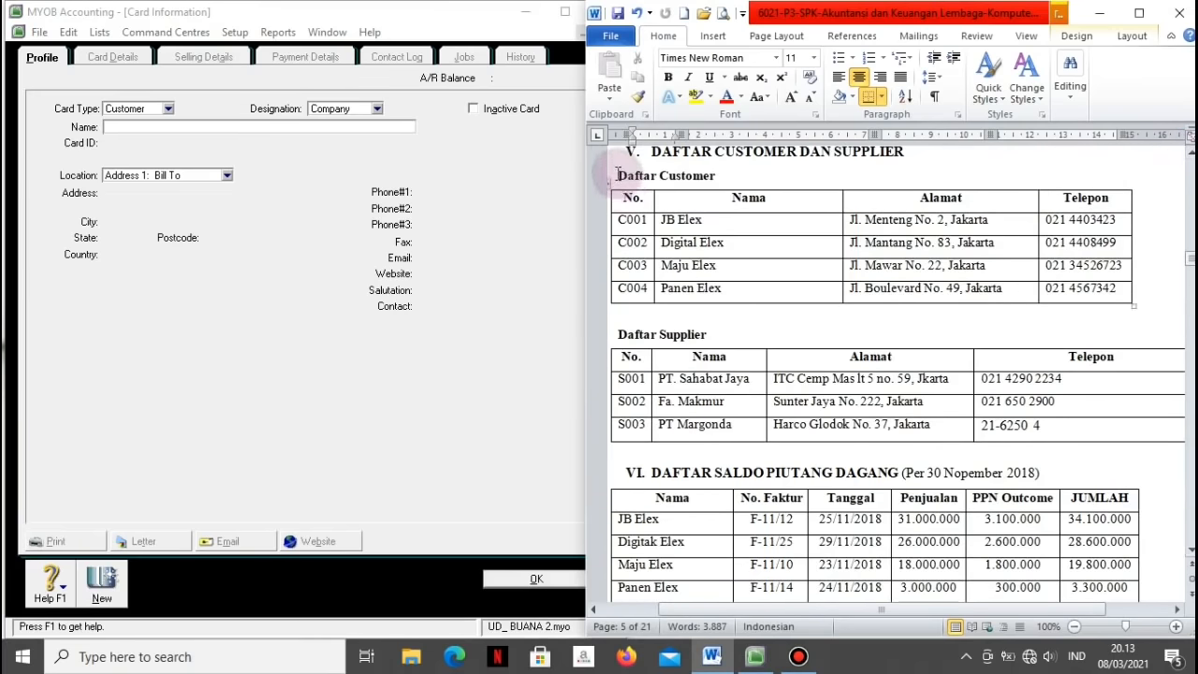
click(107, 96)
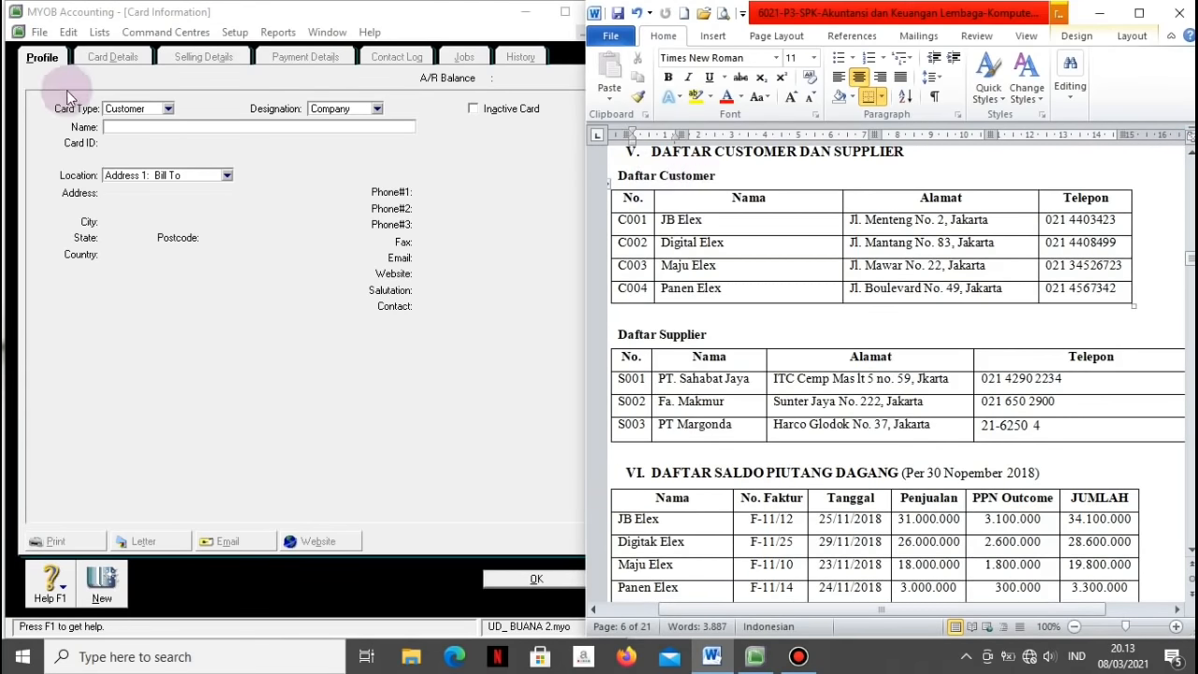
click(132, 126)
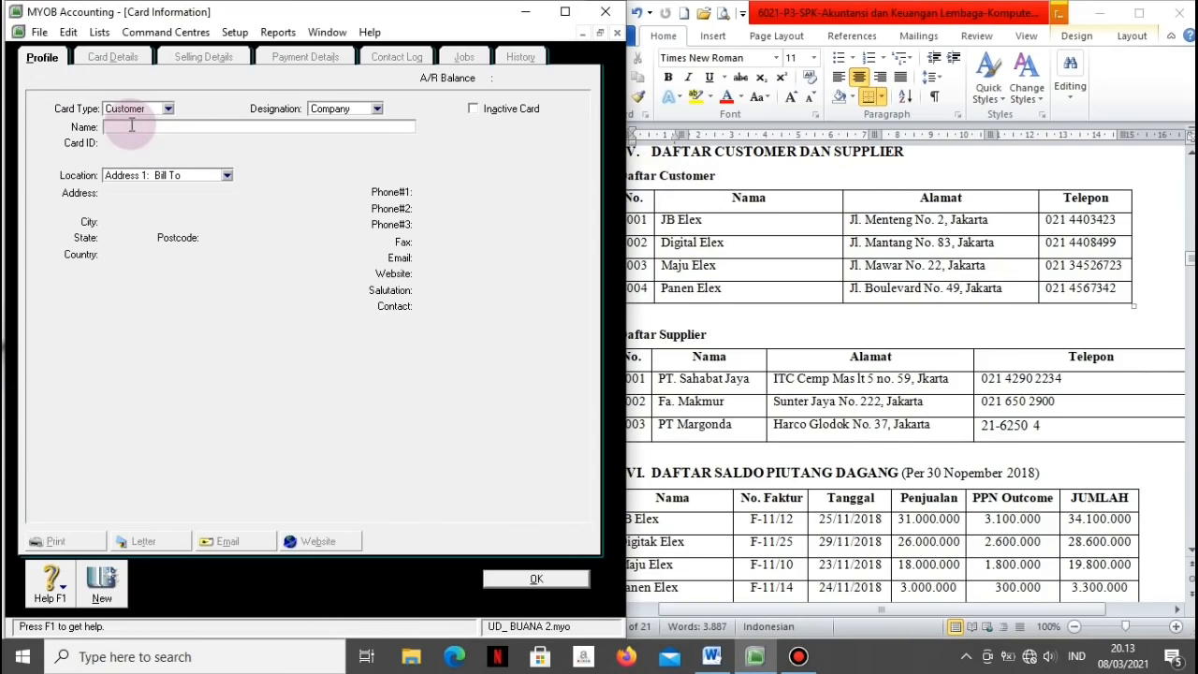
text(JB Elex)
key(Caps_Lock)
key(Tab)
text(cC001)
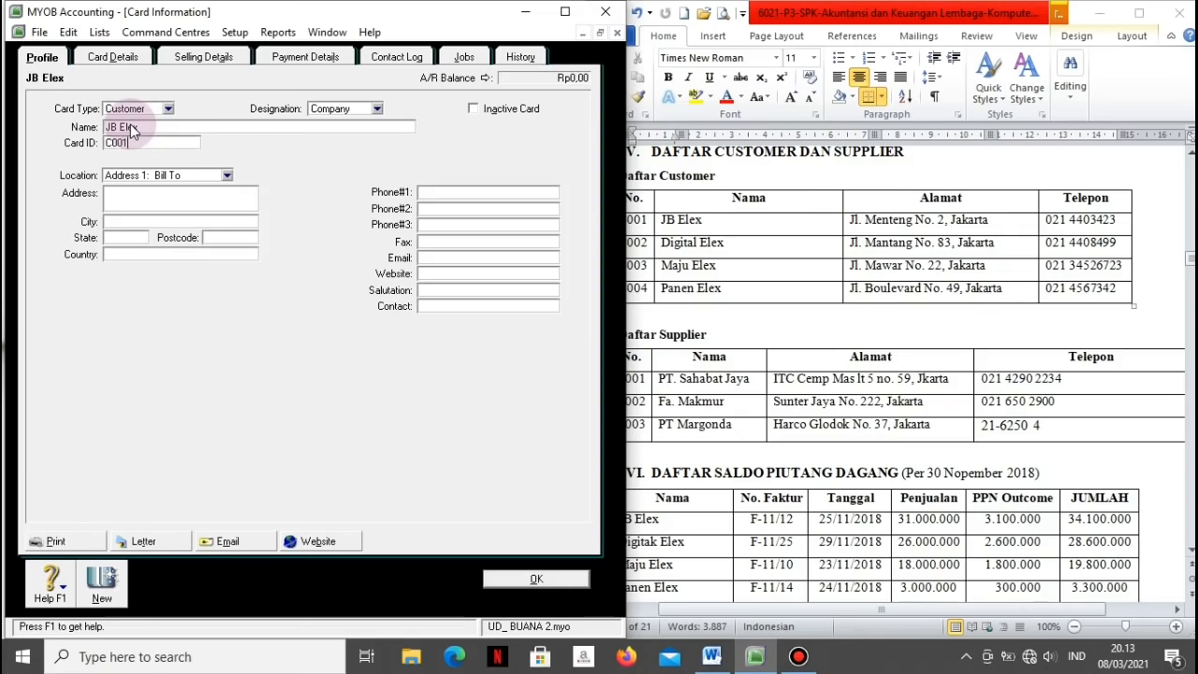
key(Tab)
Step: Enter JB Elex's street address and city Jakarta, fixing typos, and begin its first phone number
click(129, 198)
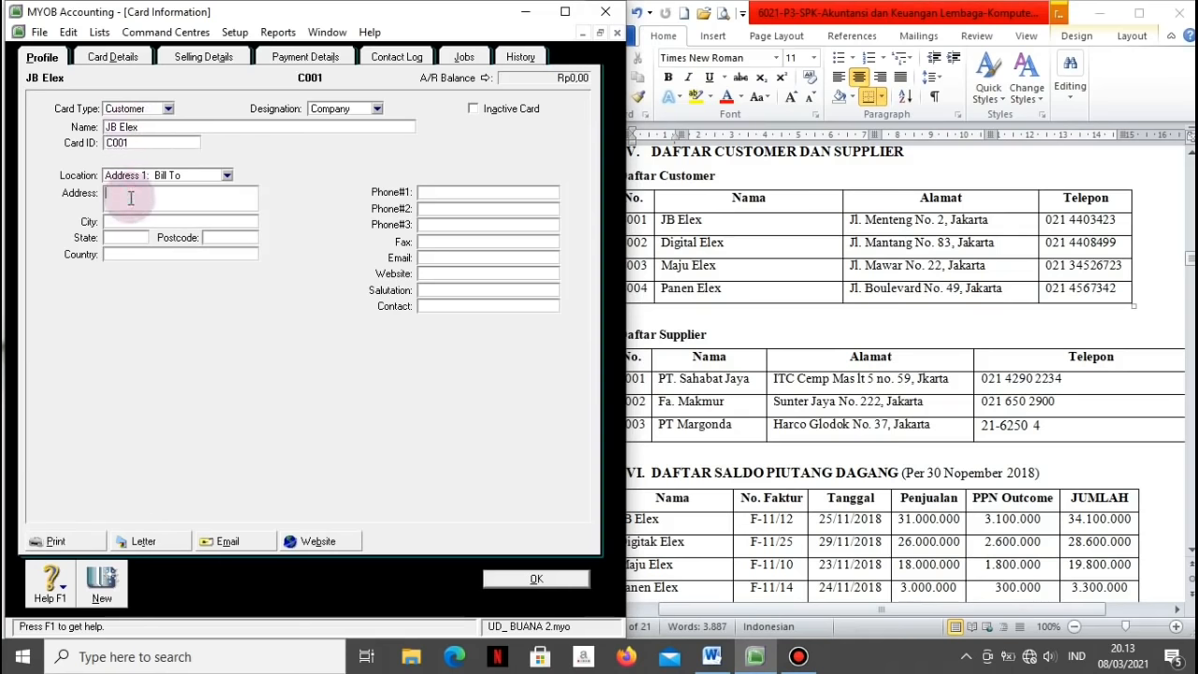
key(Tab)
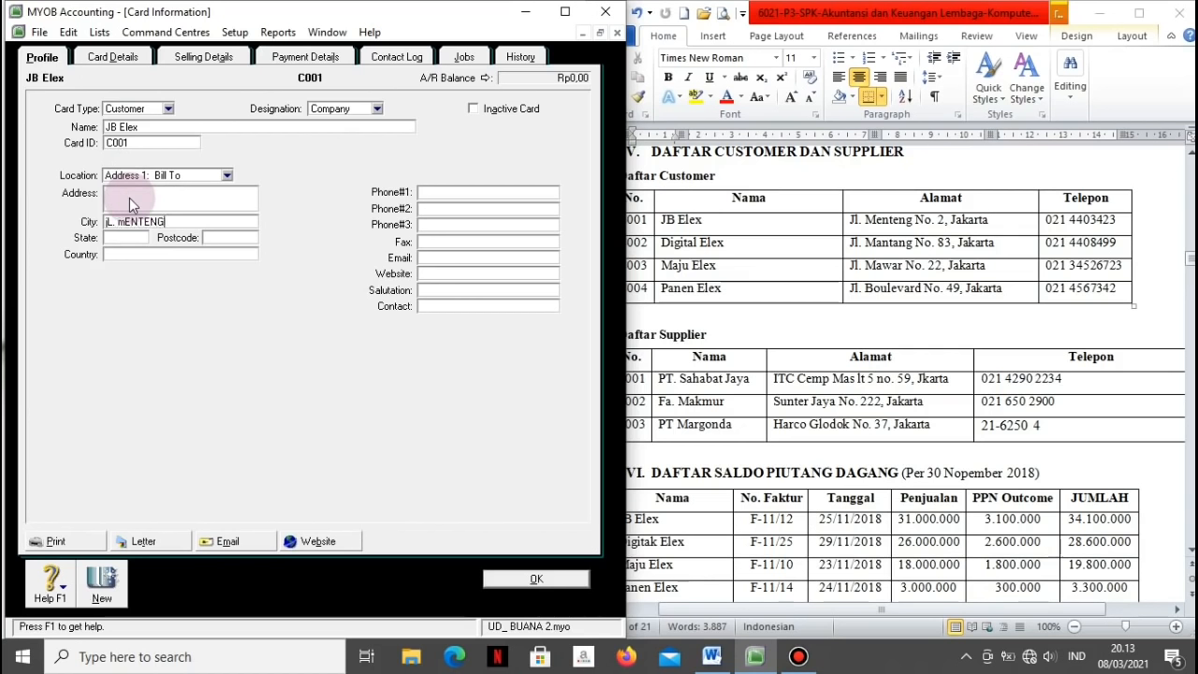
key(shift+Home)
key(BackSpace)
key(Caps_Lock)
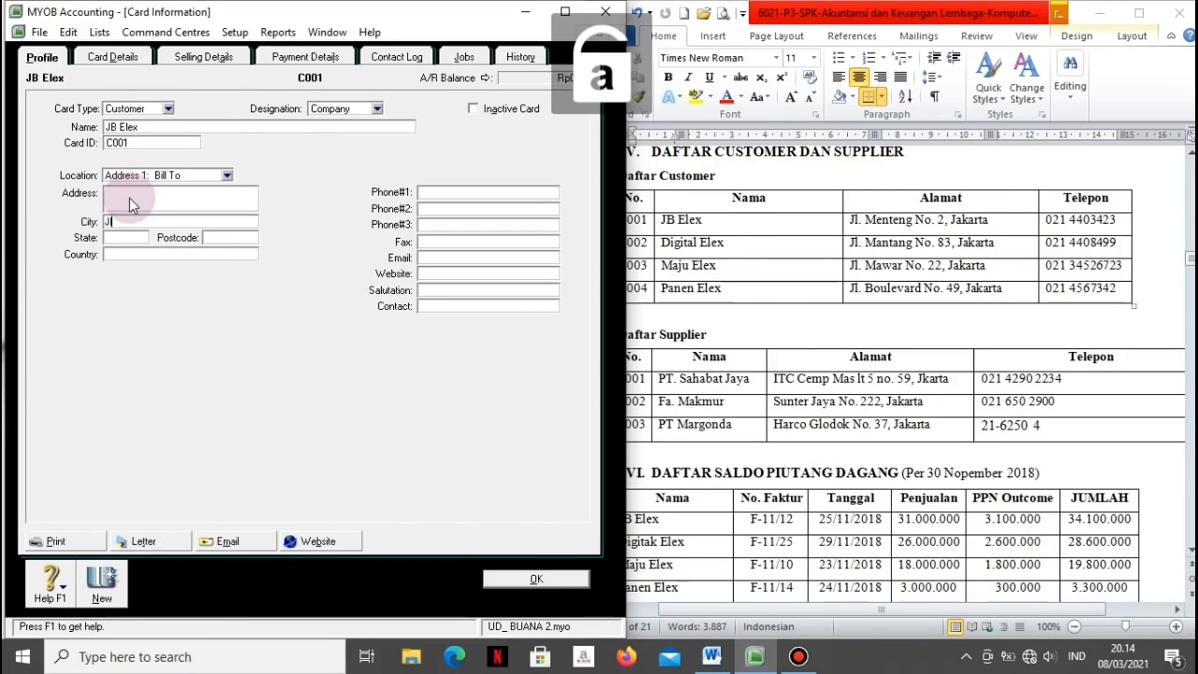
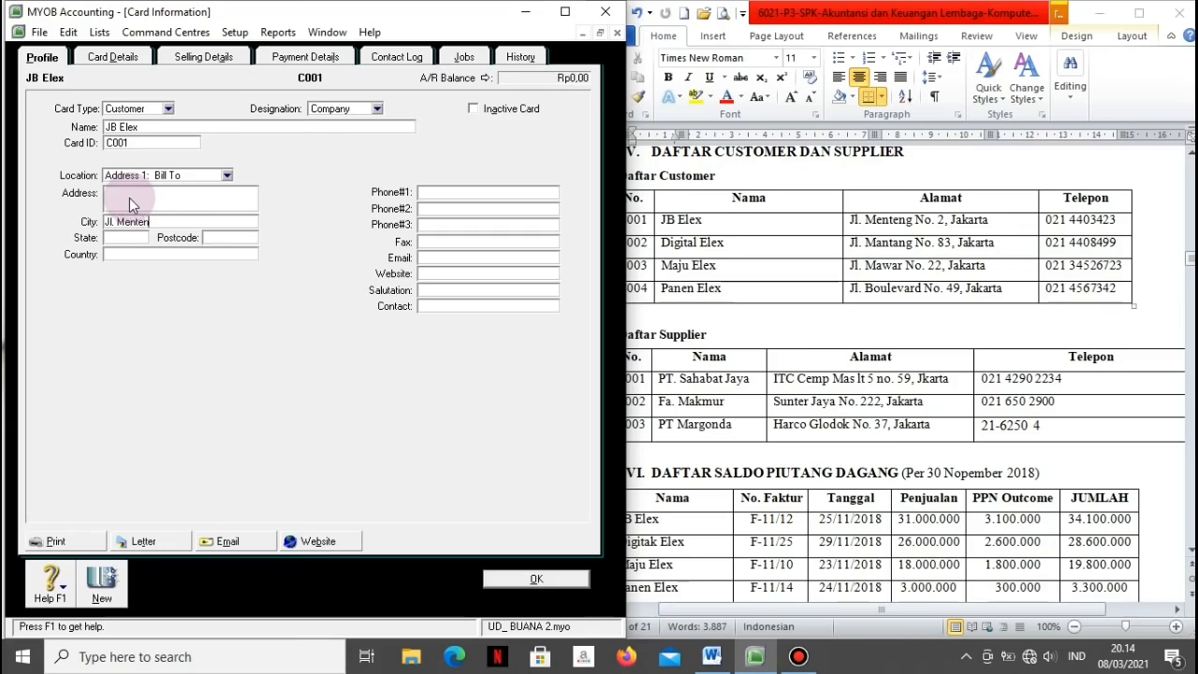
click(124, 197)
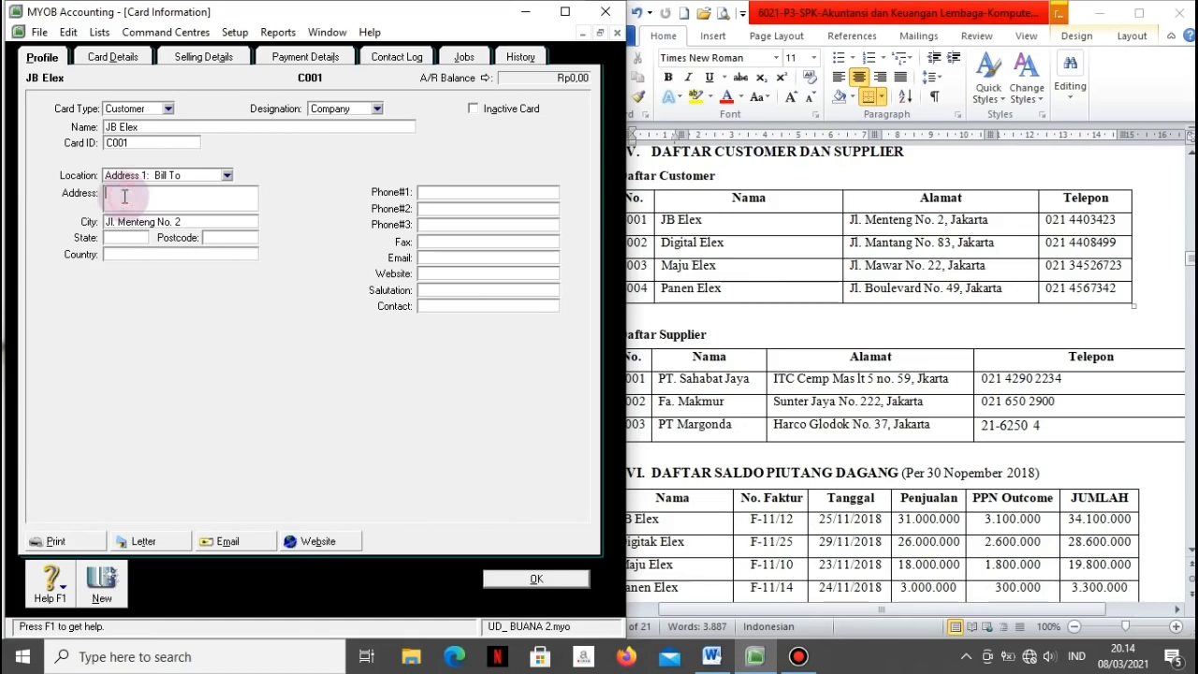
key(Tab)
text(Jakarta)
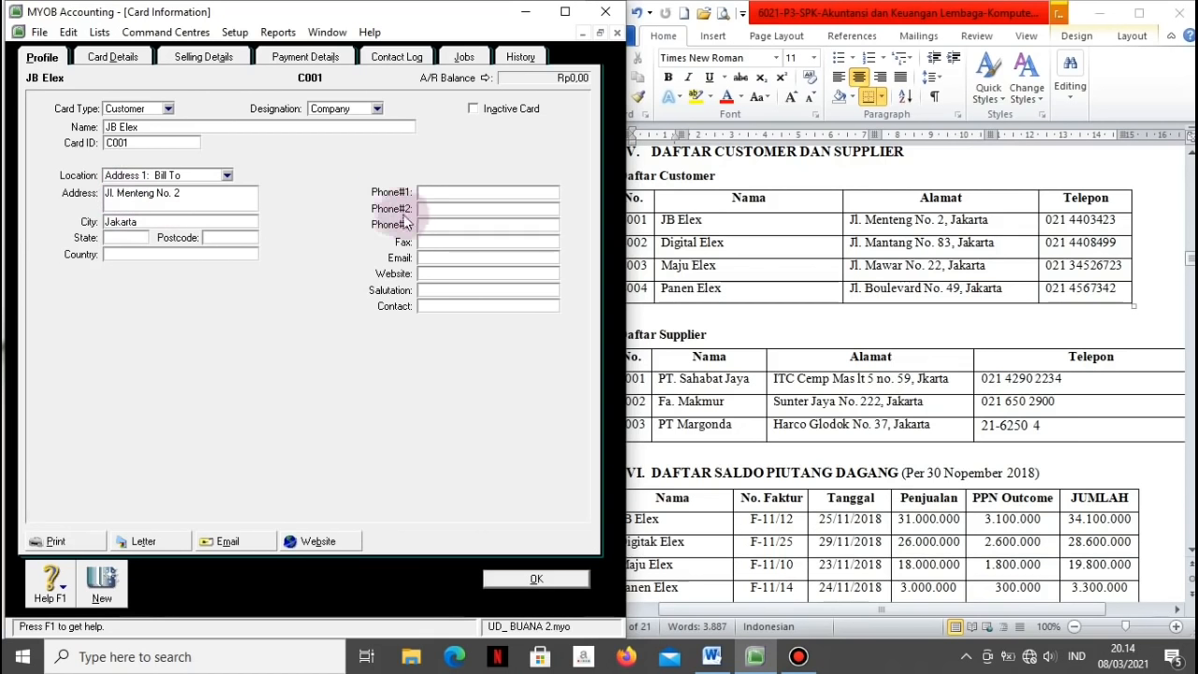
click(435, 194)
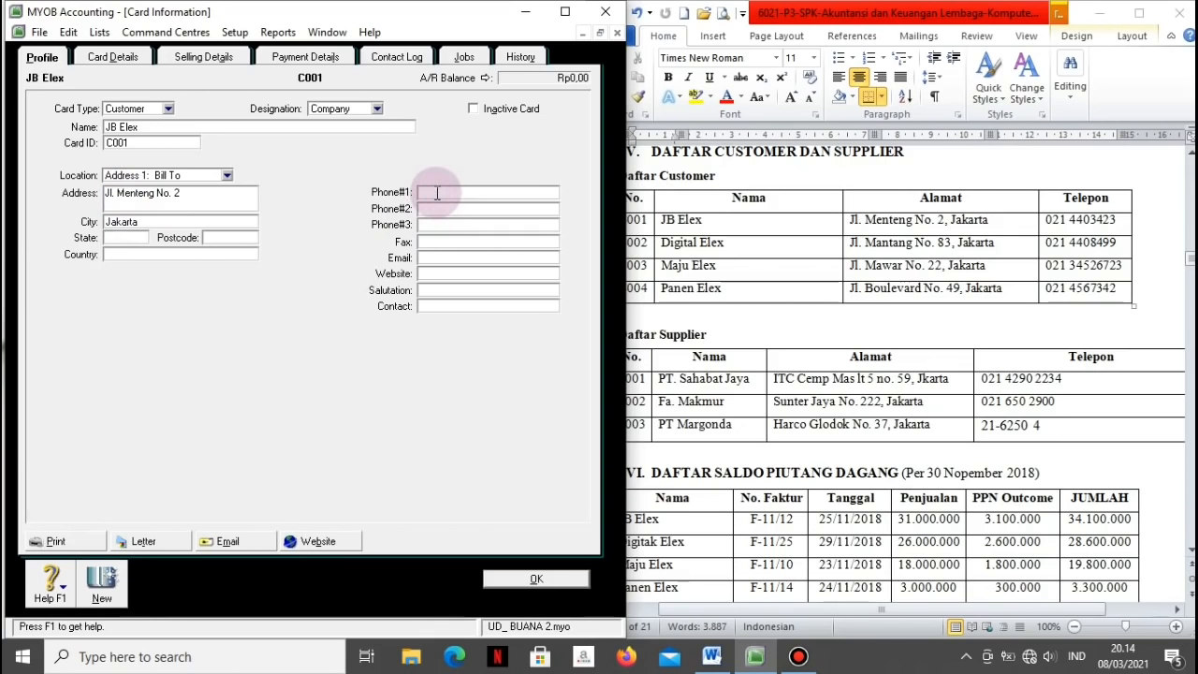
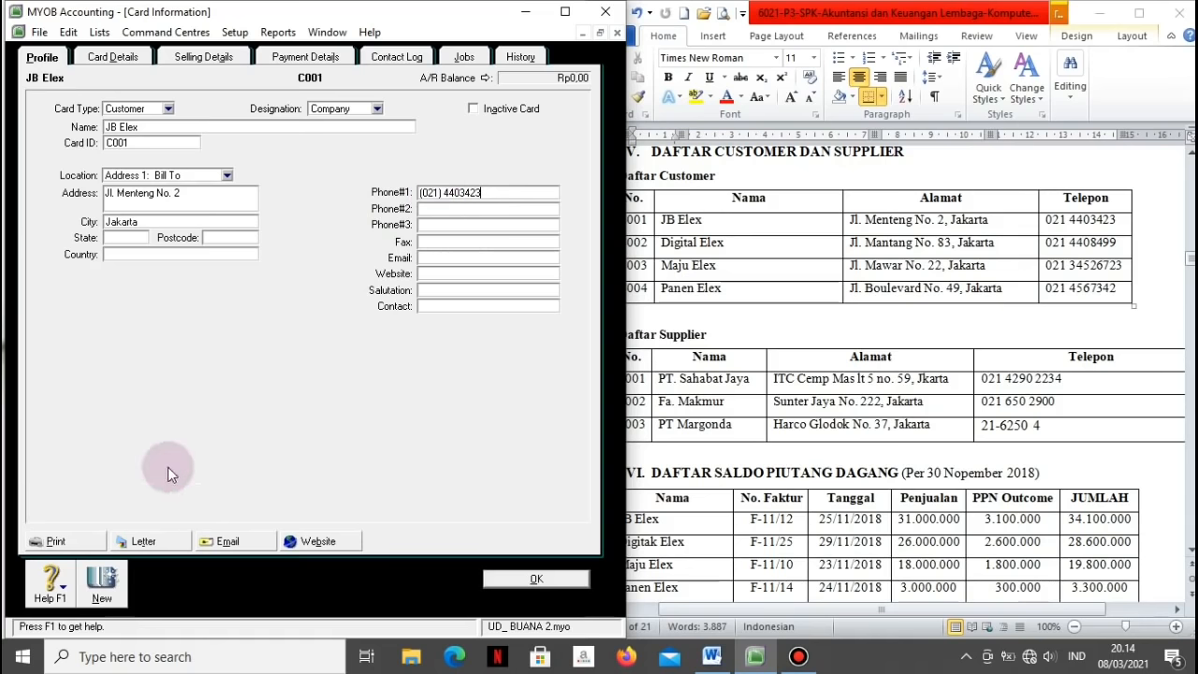
Step: Save JB Elex and start a new card named Digital Elex with its card ID
click(101, 583)
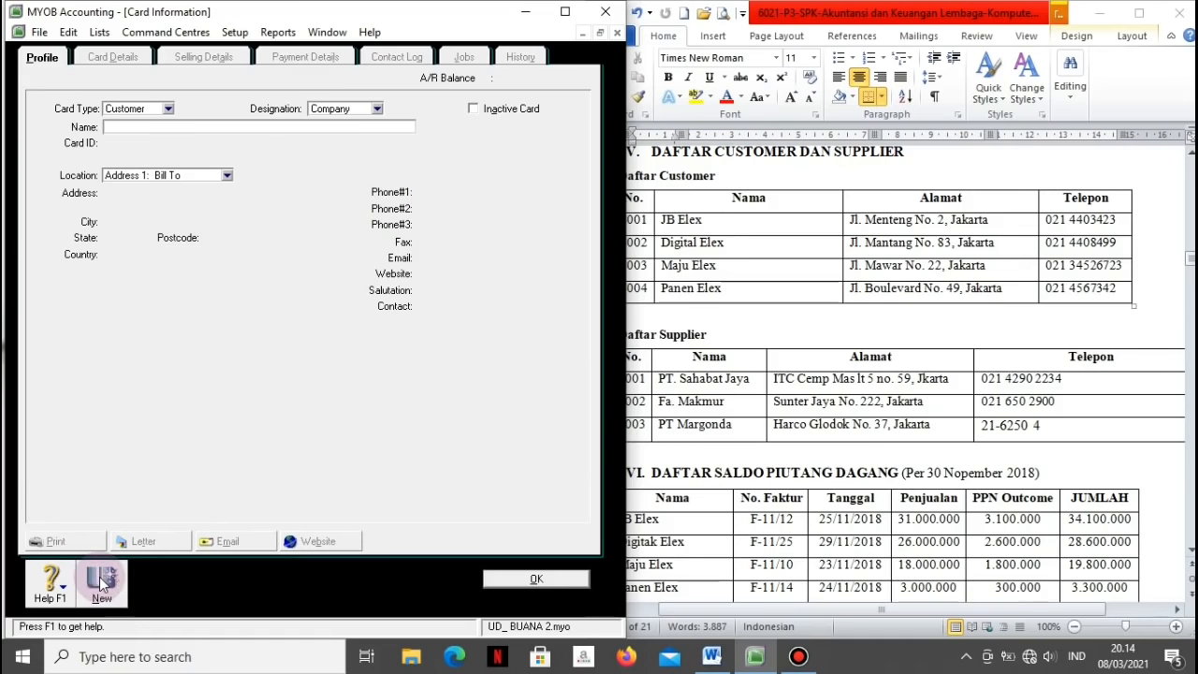
text(Digital Elex)
key(Tab)
text(C002)
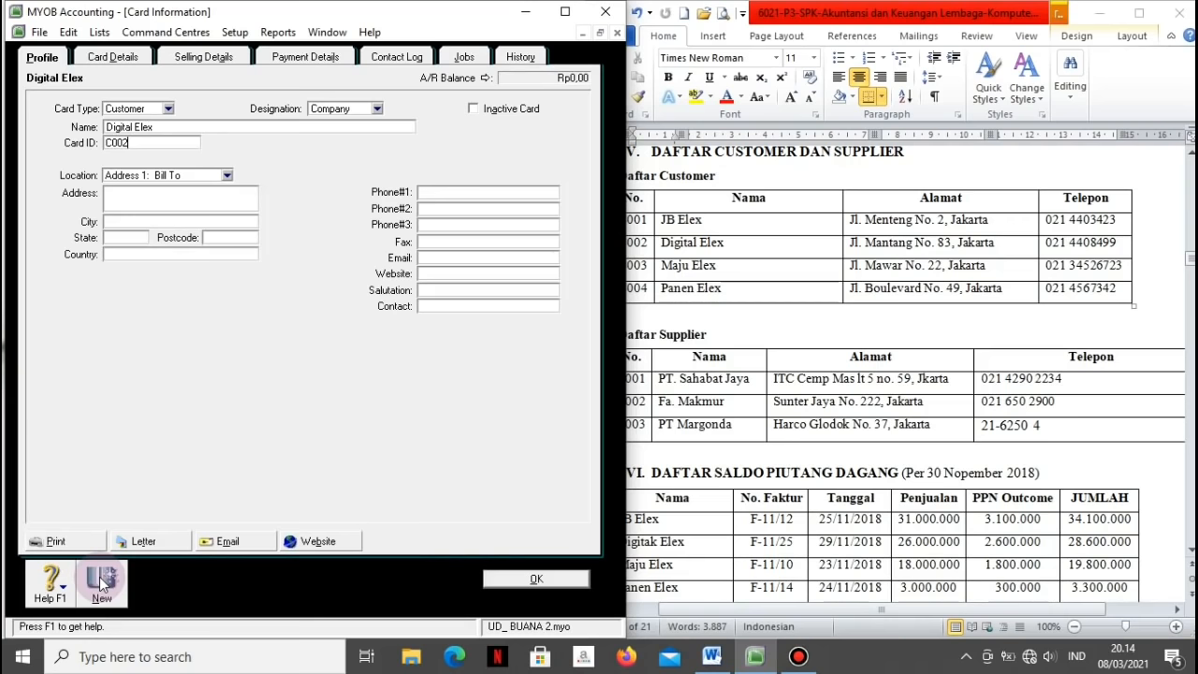
key(Tab)
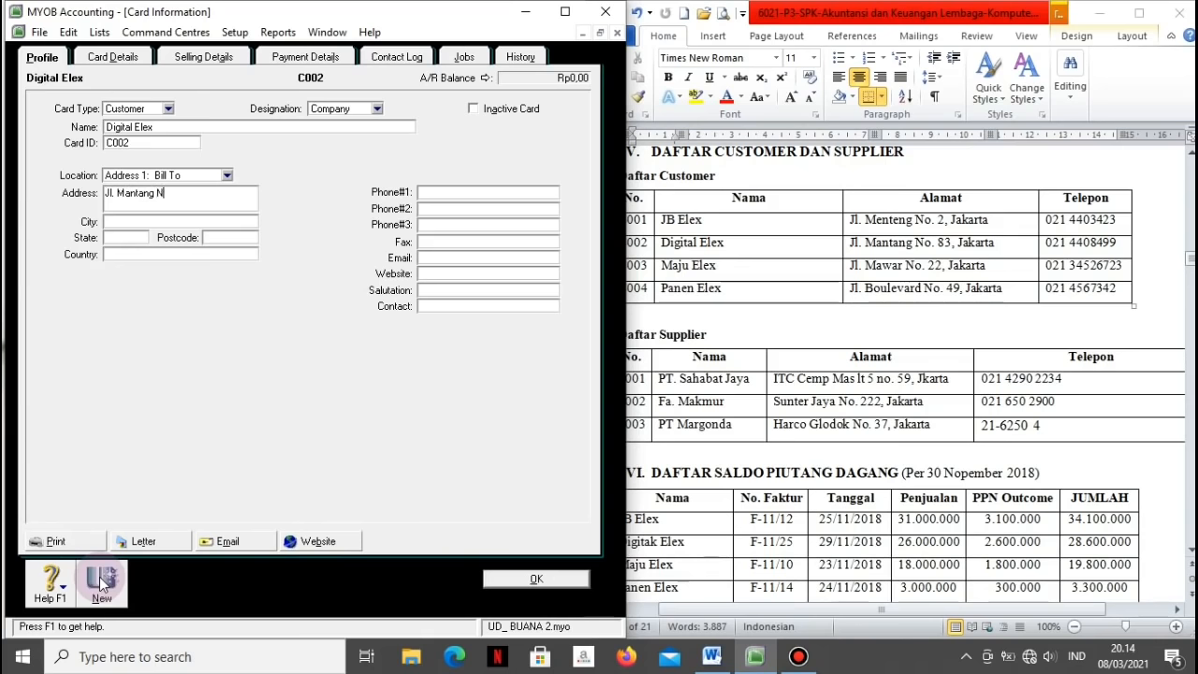
Step: Give Digital Elex its street address, city Jakarta and first phone number, then save it
key(Tab)
text(Jakarta)
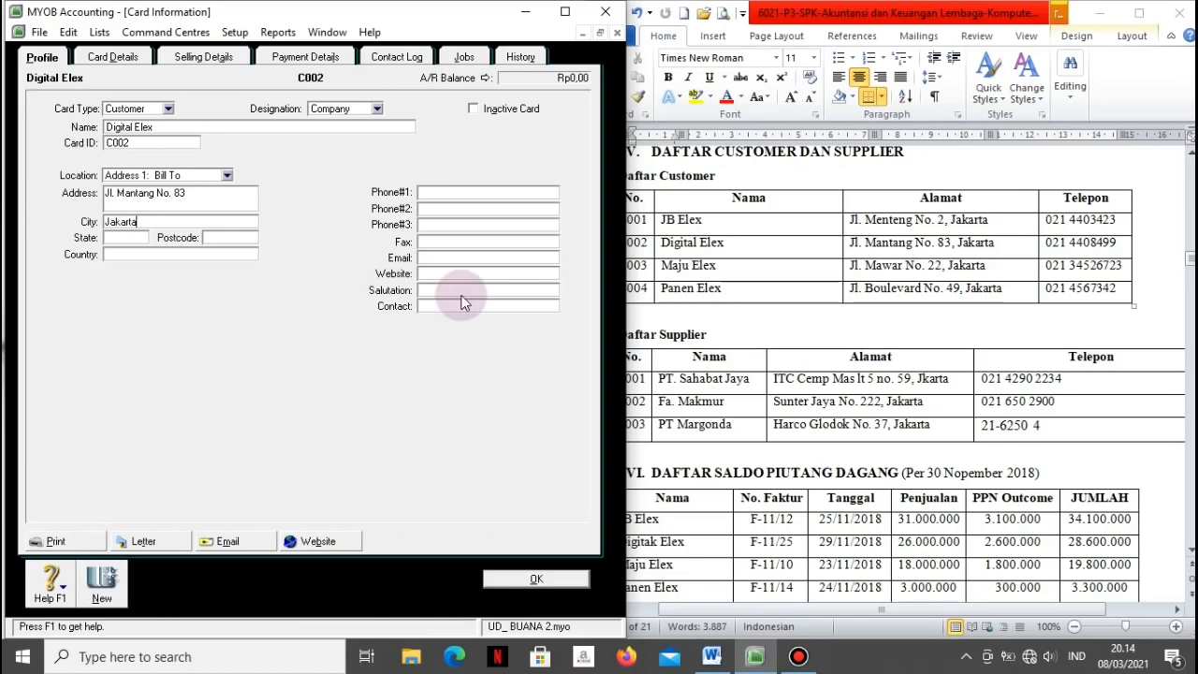
click(423, 191)
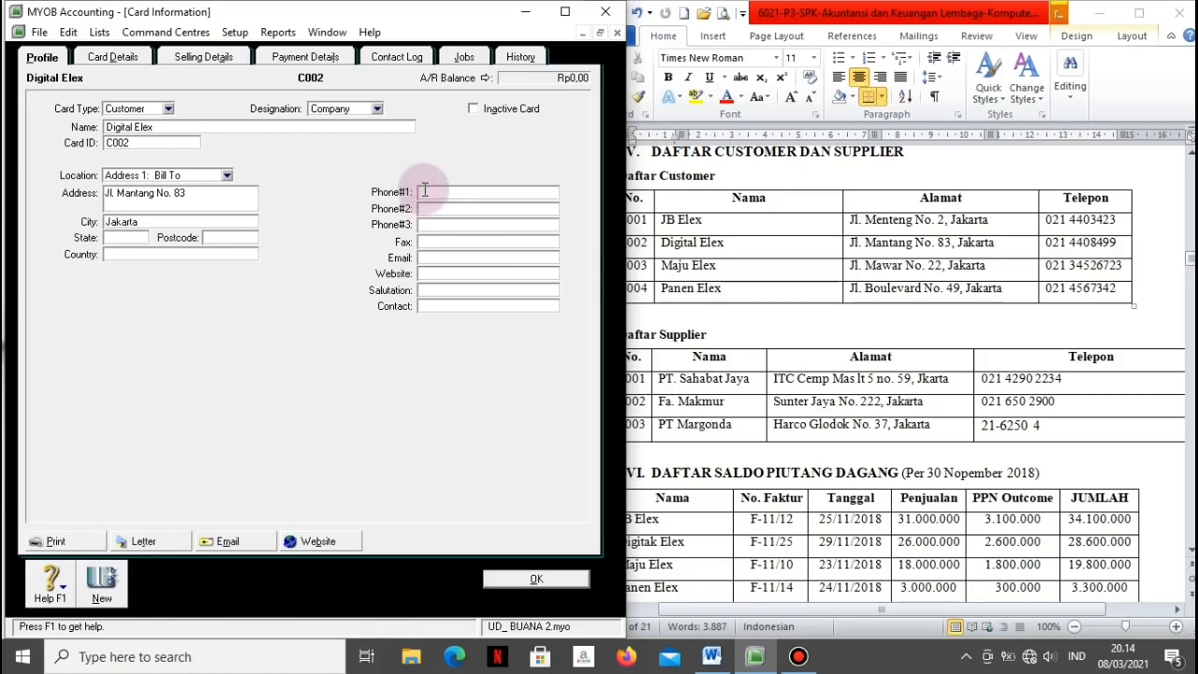
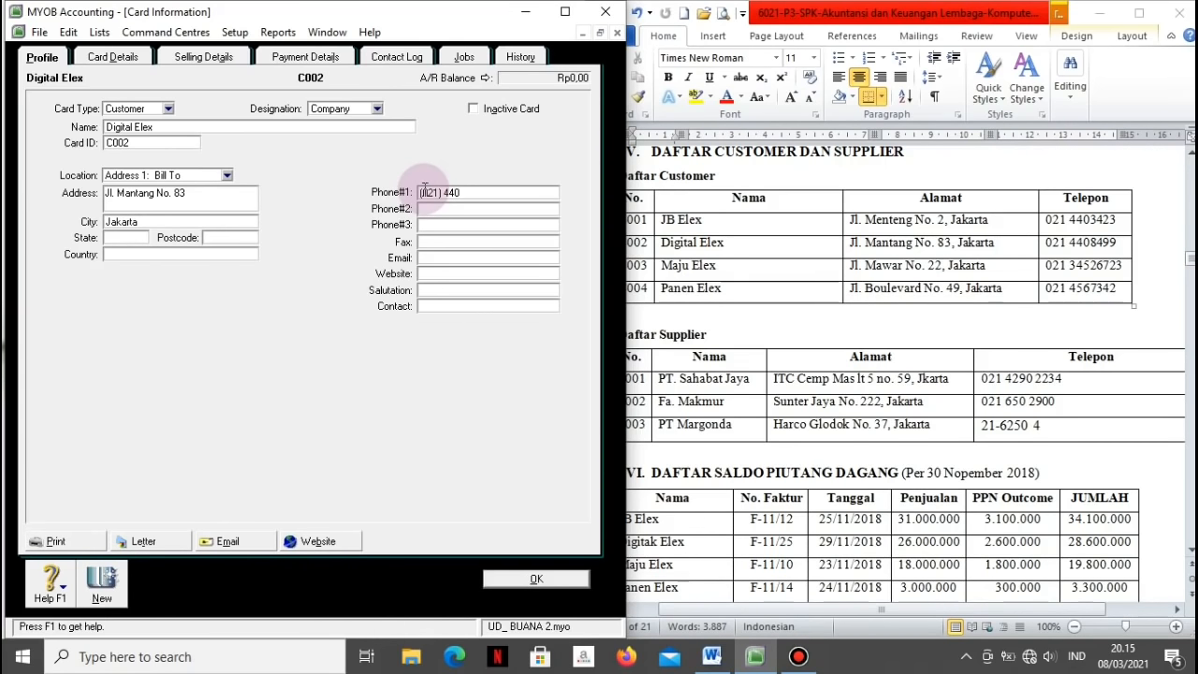
click(110, 585)
Step: Fill in Maju Elex's name, card ID, Jakarta address and phone, then save it
text(Maju E)
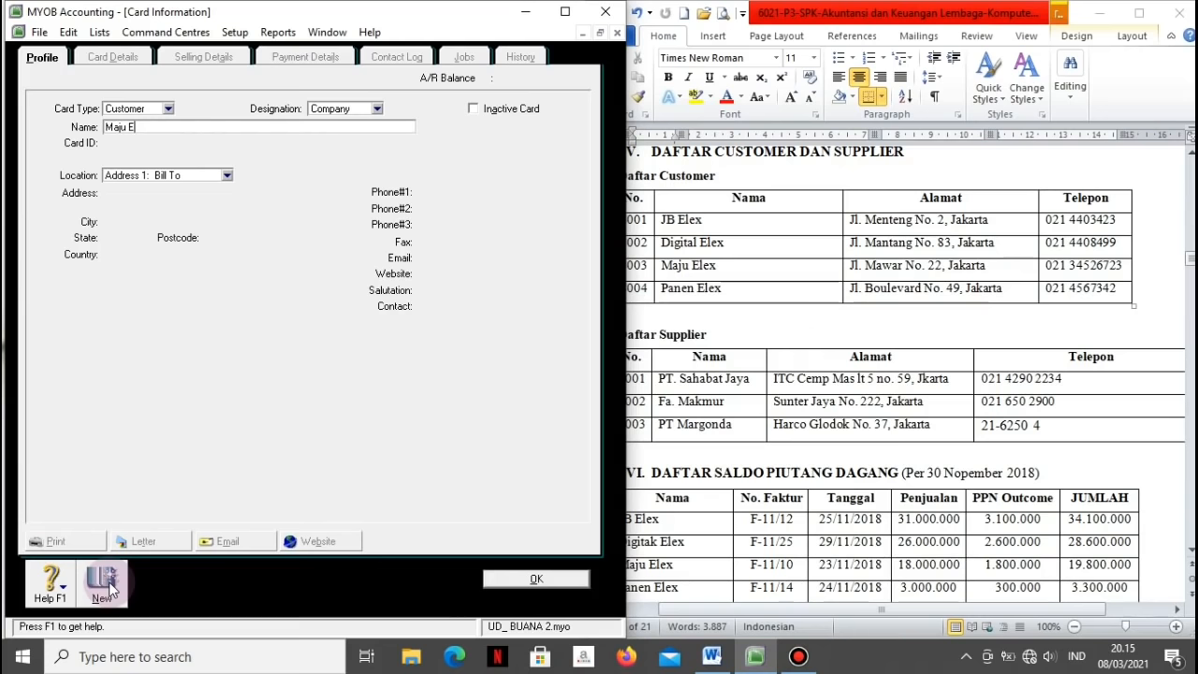
text(lex)
key(Tab)
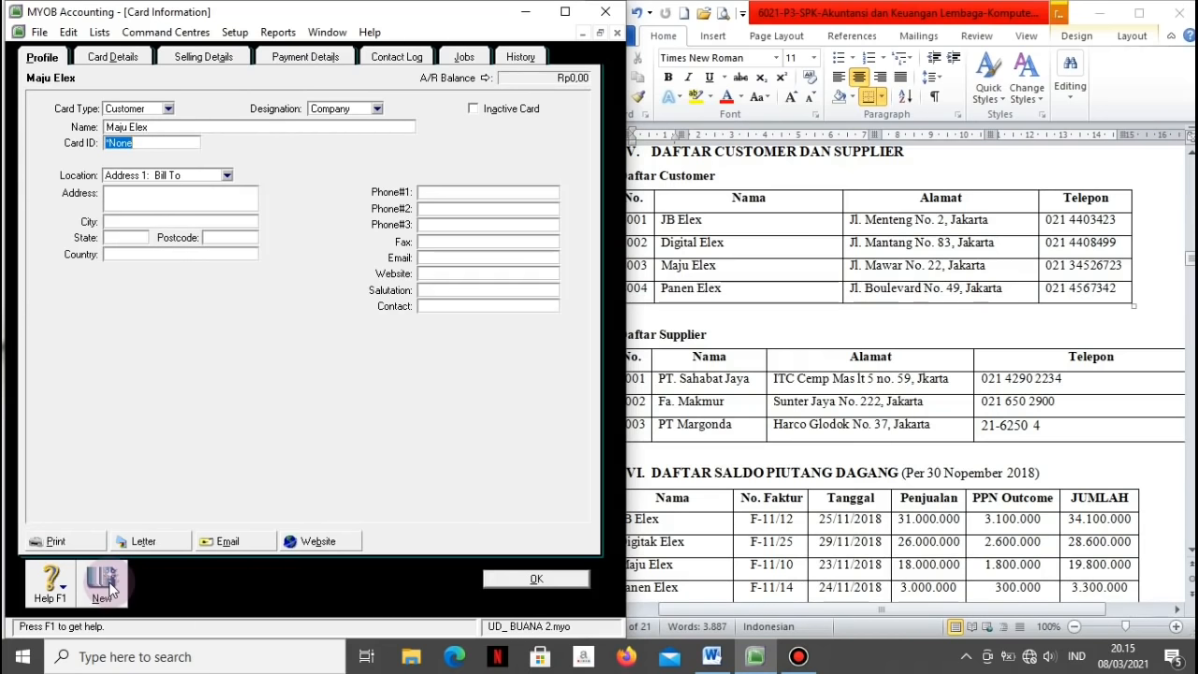
text(C003)
key(Tab)
key(Tab)
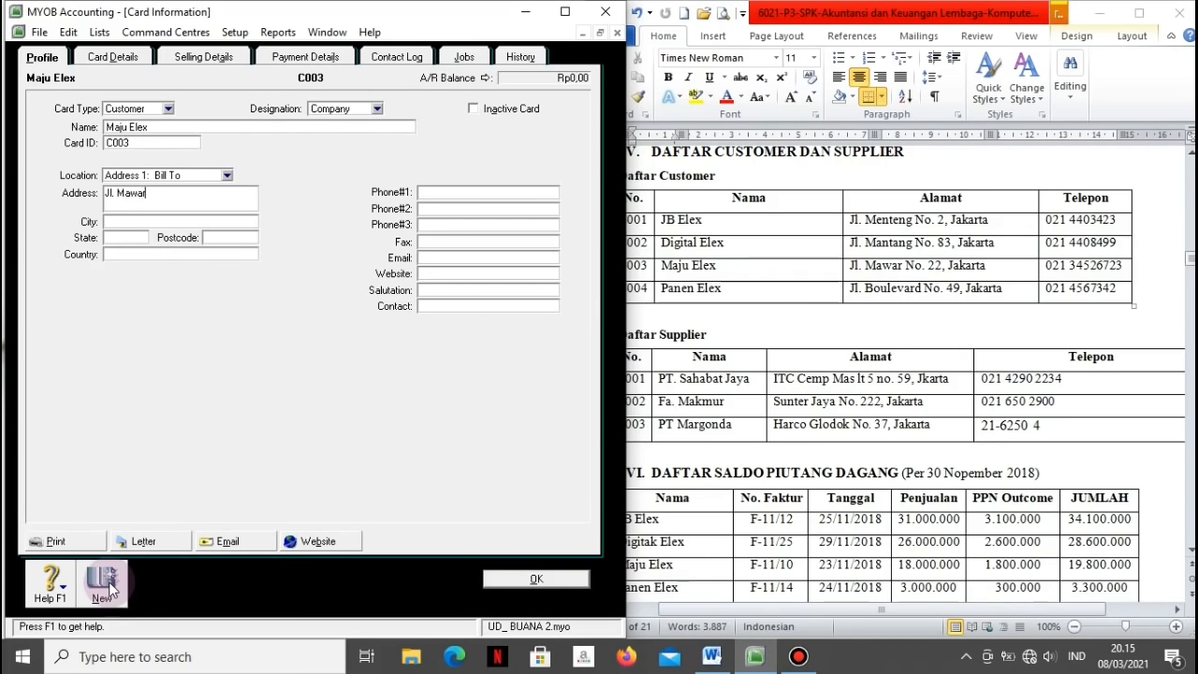
text(Jakarta)
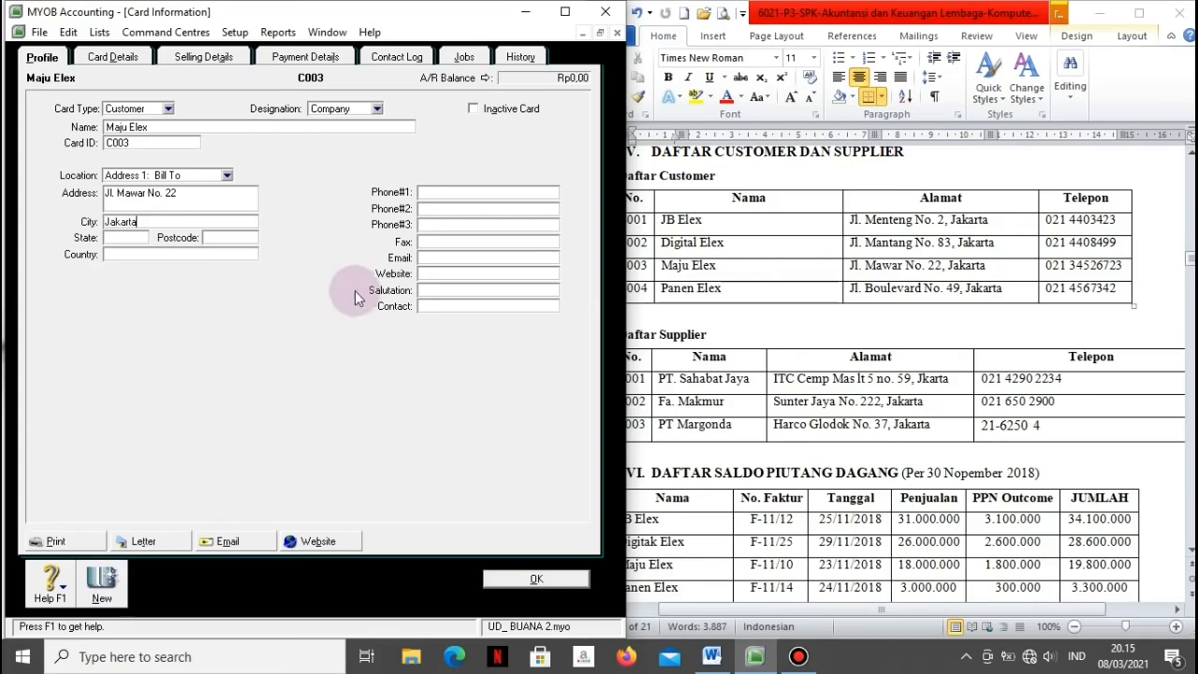
click(444, 193)
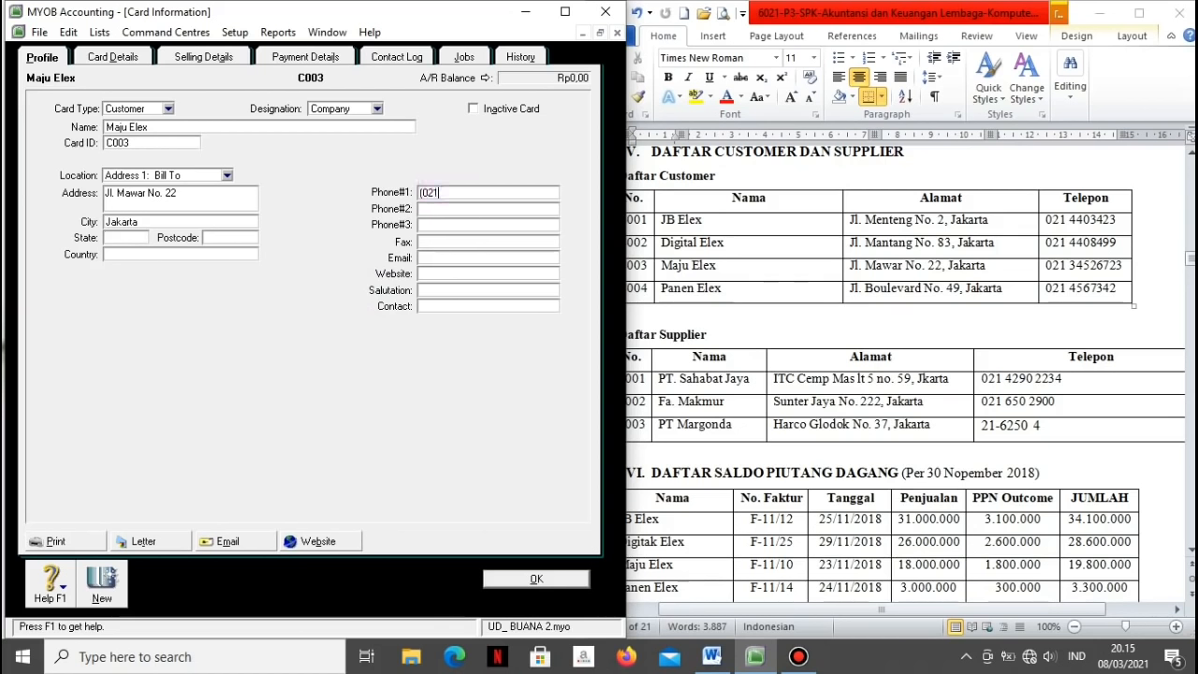
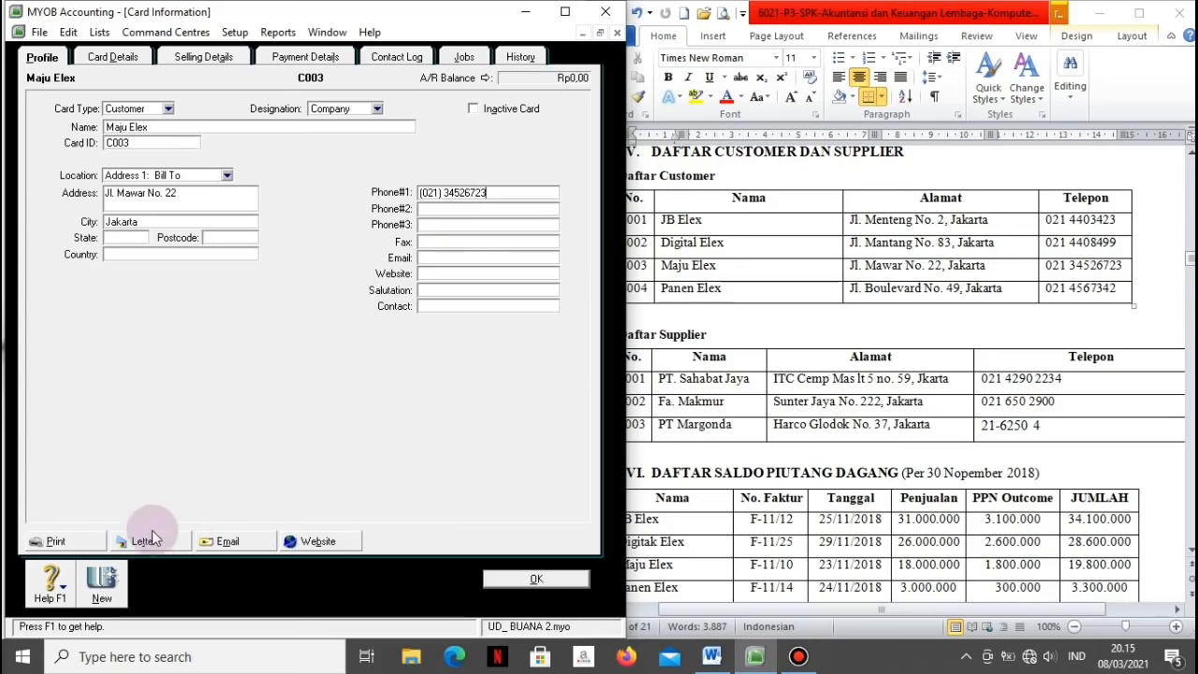
click(105, 583)
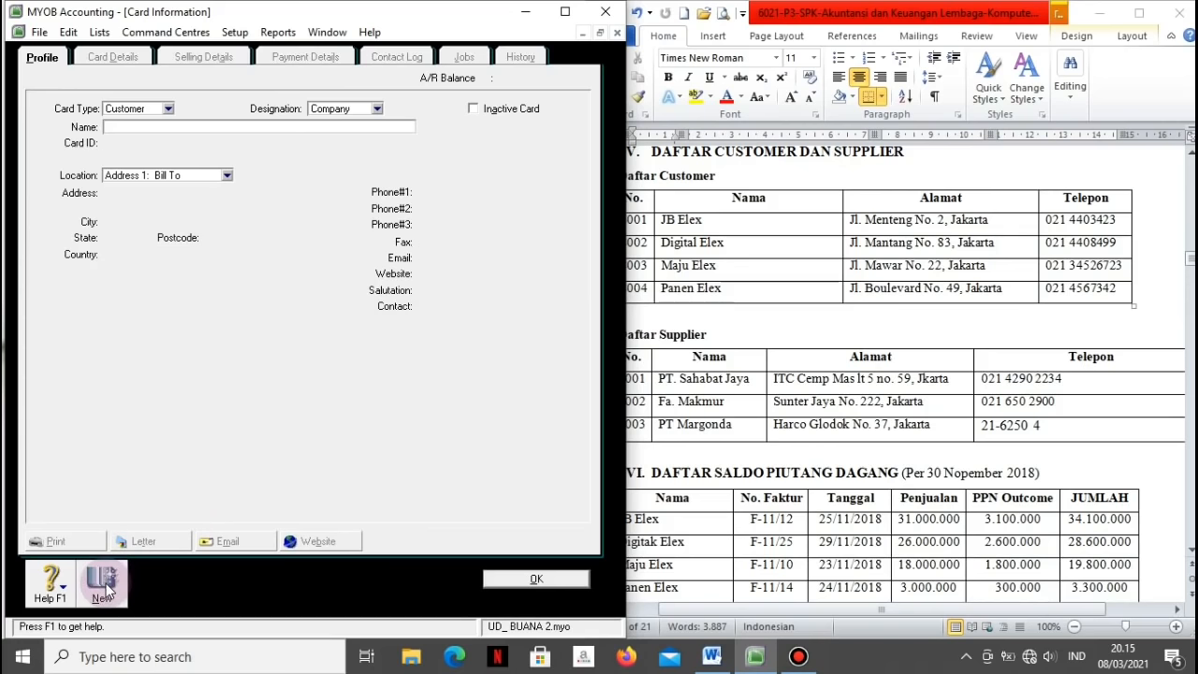
text(Panen Elex)
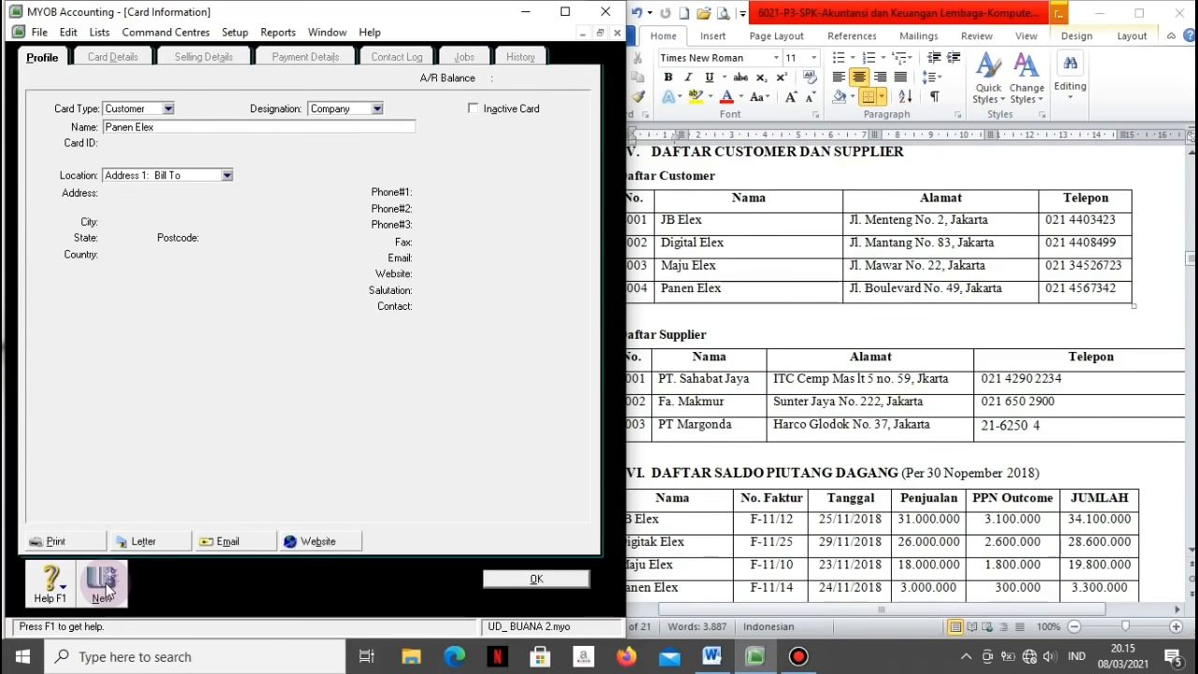
key(Tab)
text(C)
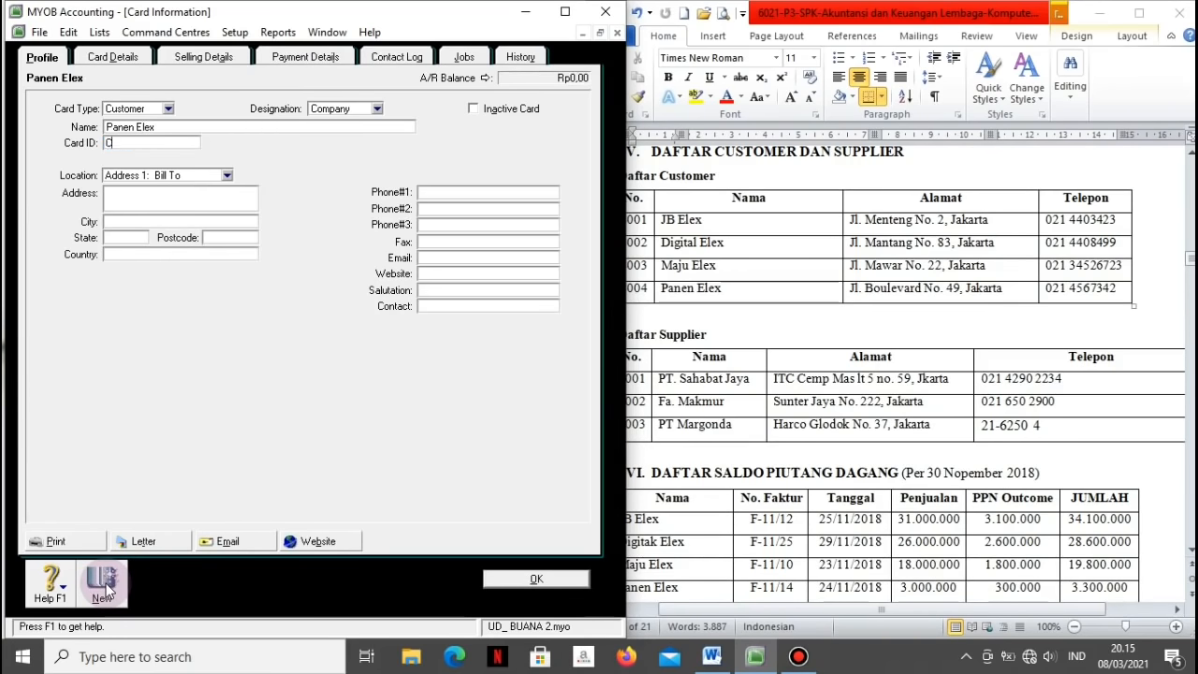
text(004)
key(Tab)
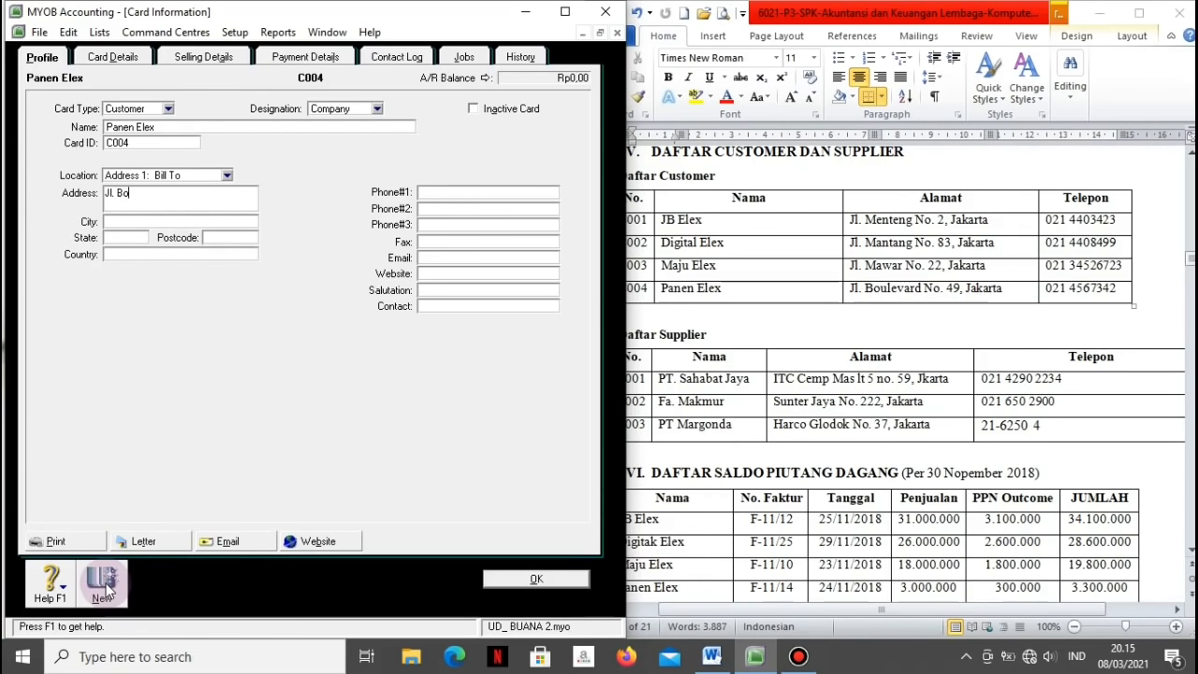
key(Tab)
text(Jakarta)
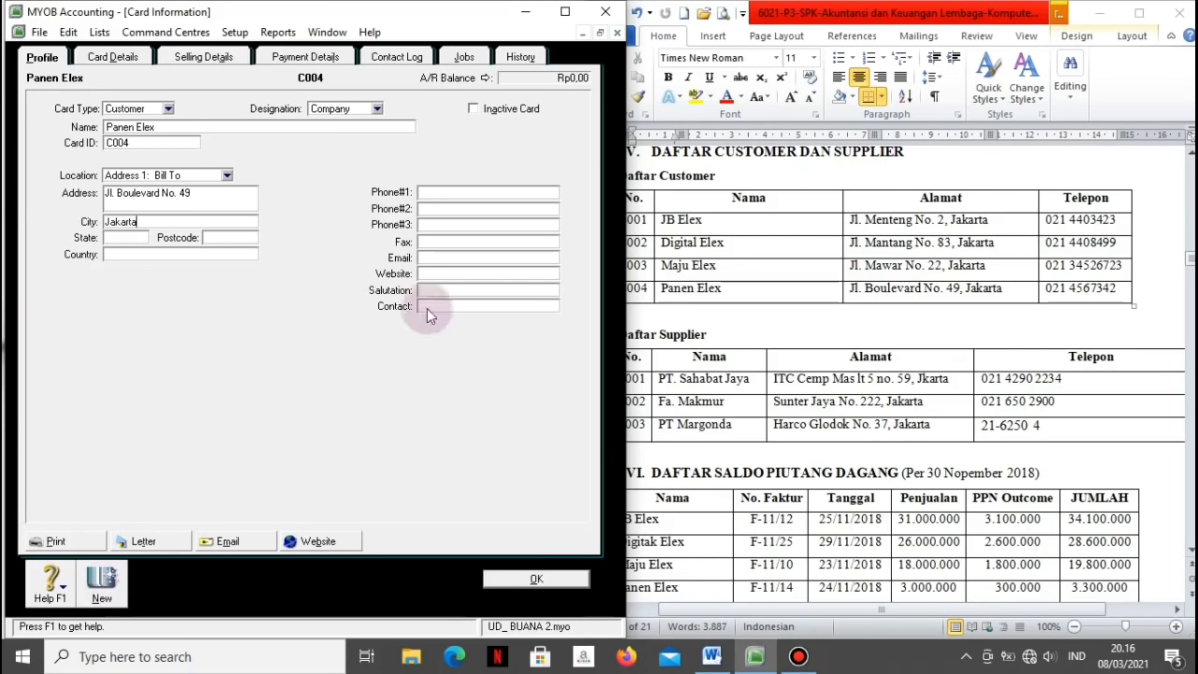
click(439, 191)
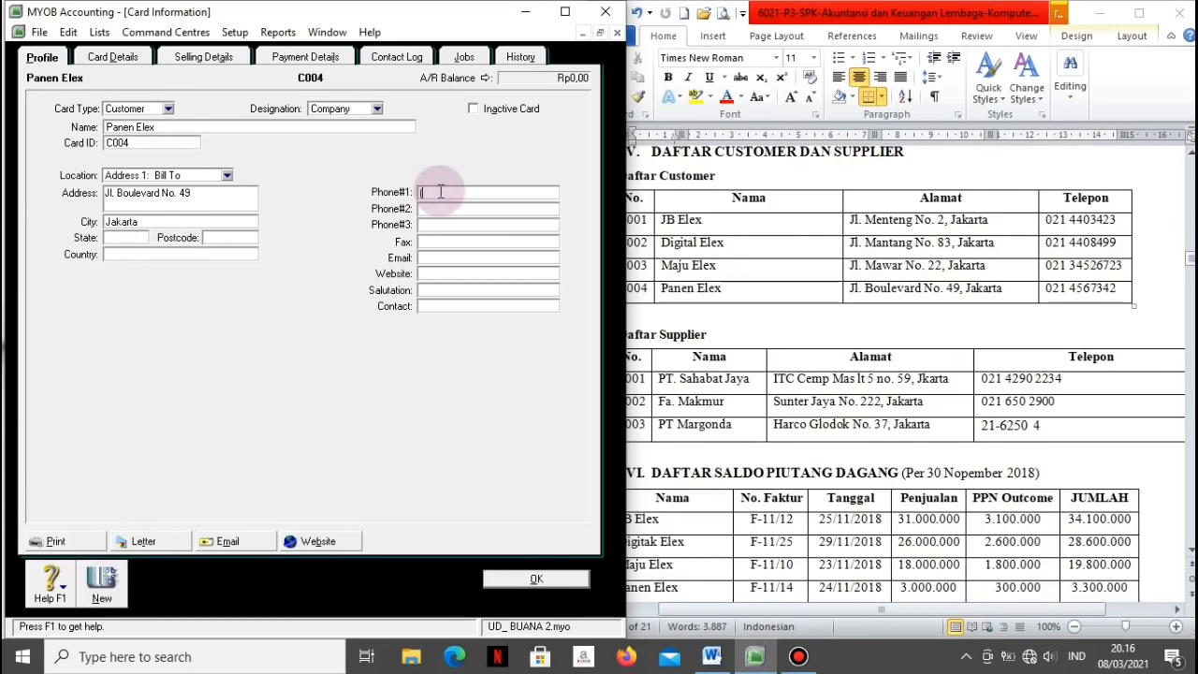
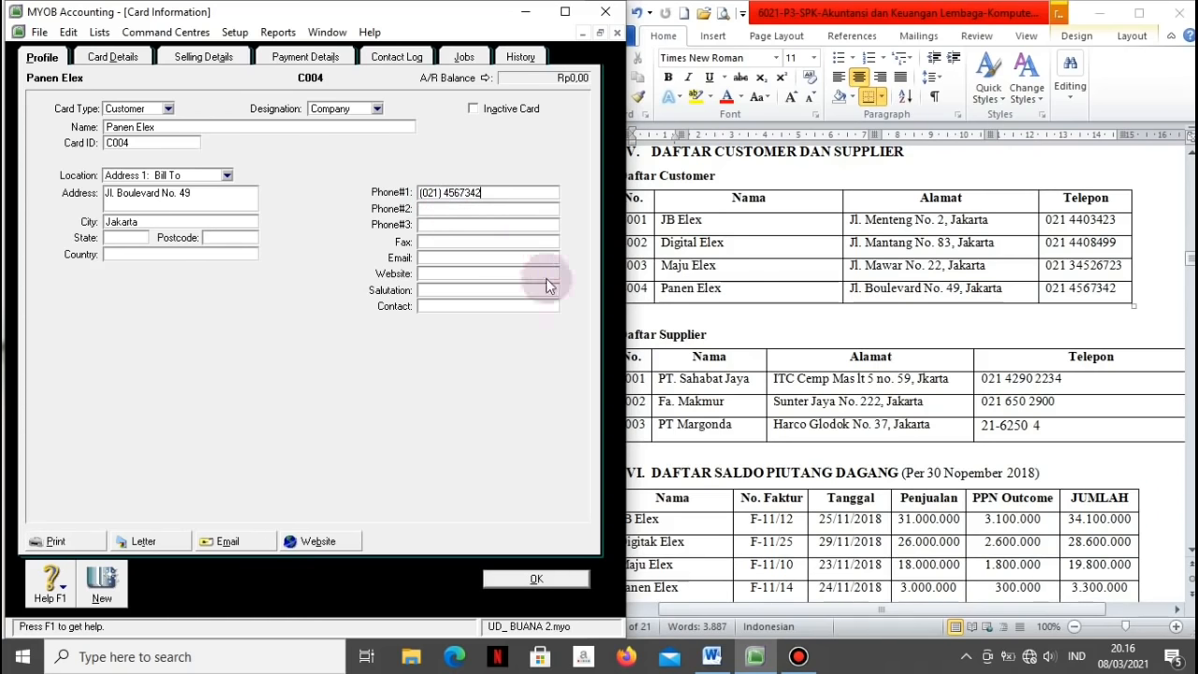
click(494, 579)
Step: Close the Sales setup assistant and start the Purchases Easy Setup Assistant
click(423, 319)
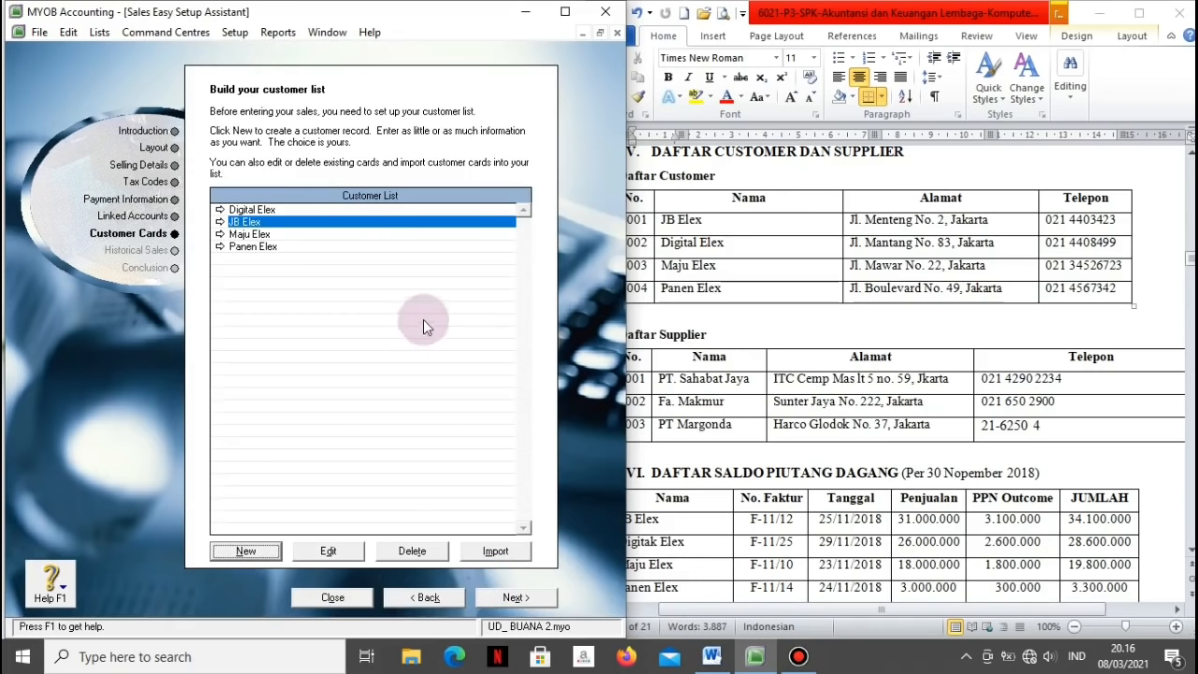
click(333, 599)
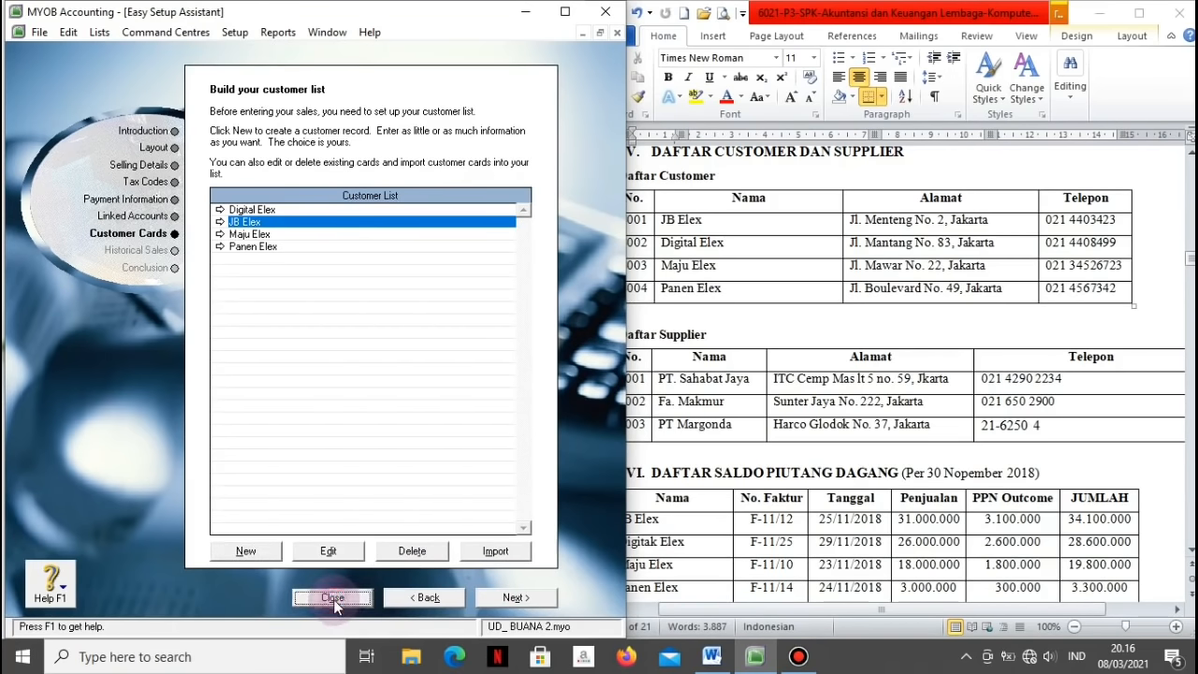
click(303, 165)
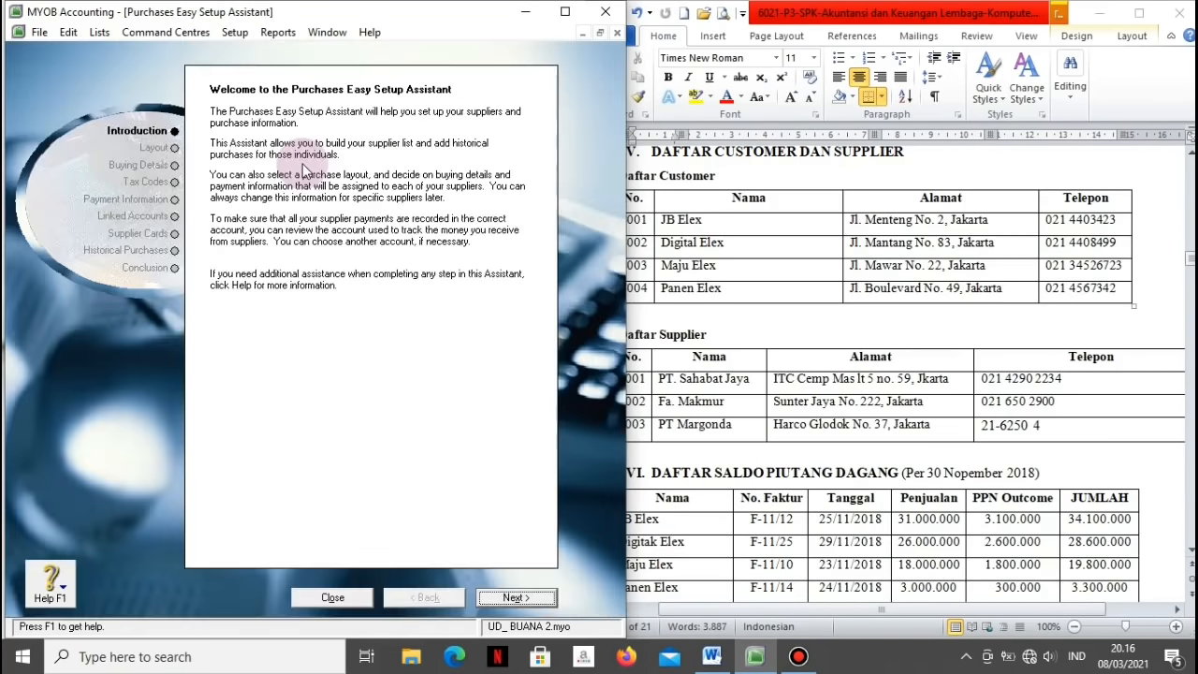
click(538, 597)
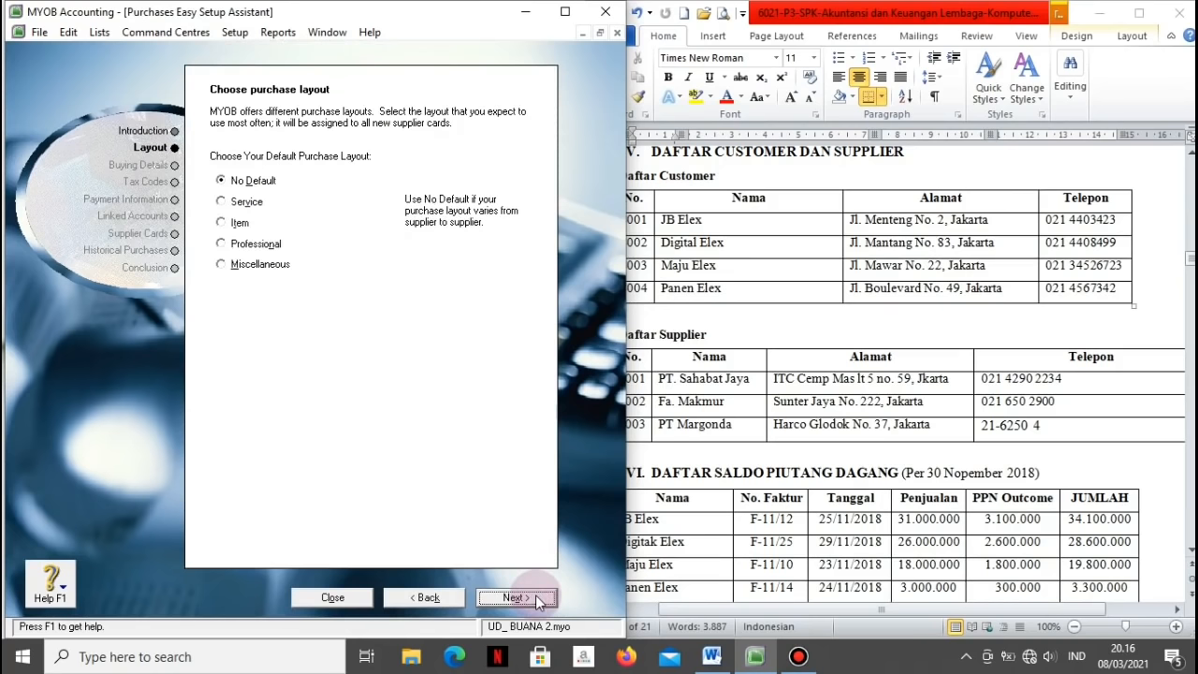
Step: Choose Item as the default purchase layout and 5-1100 Cost of Goods Sold as expense account
click(237, 227)
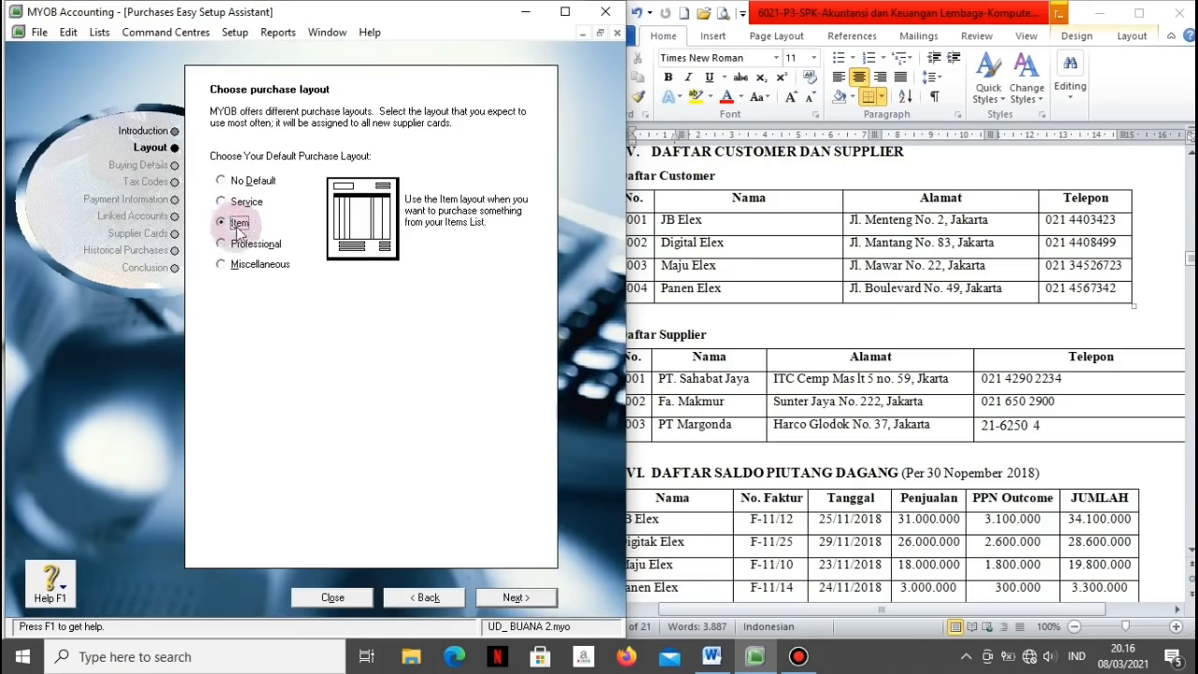
click(506, 600)
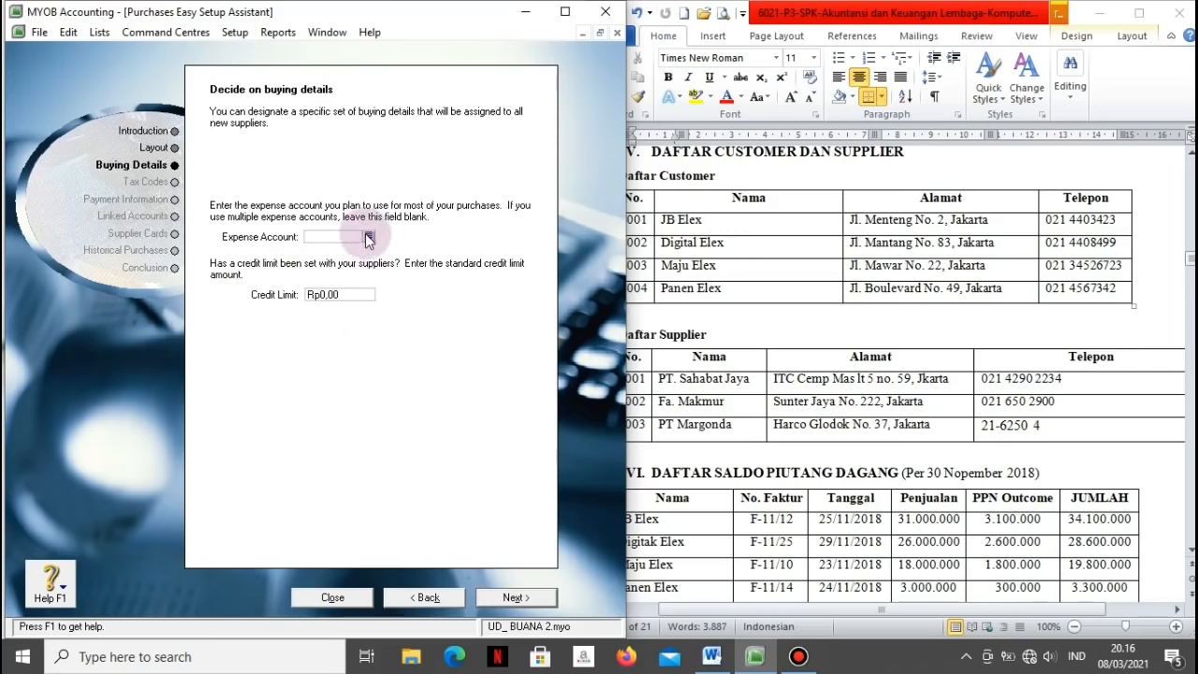
click(369, 237)
click(299, 259)
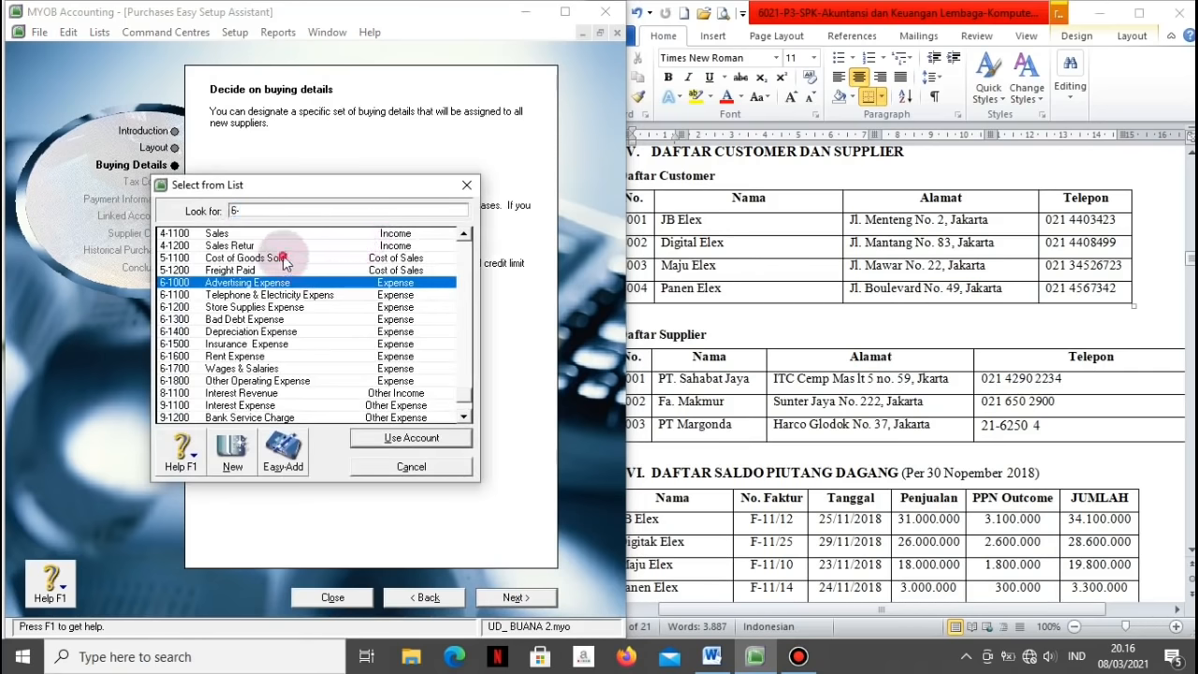
click(367, 438)
click(498, 597)
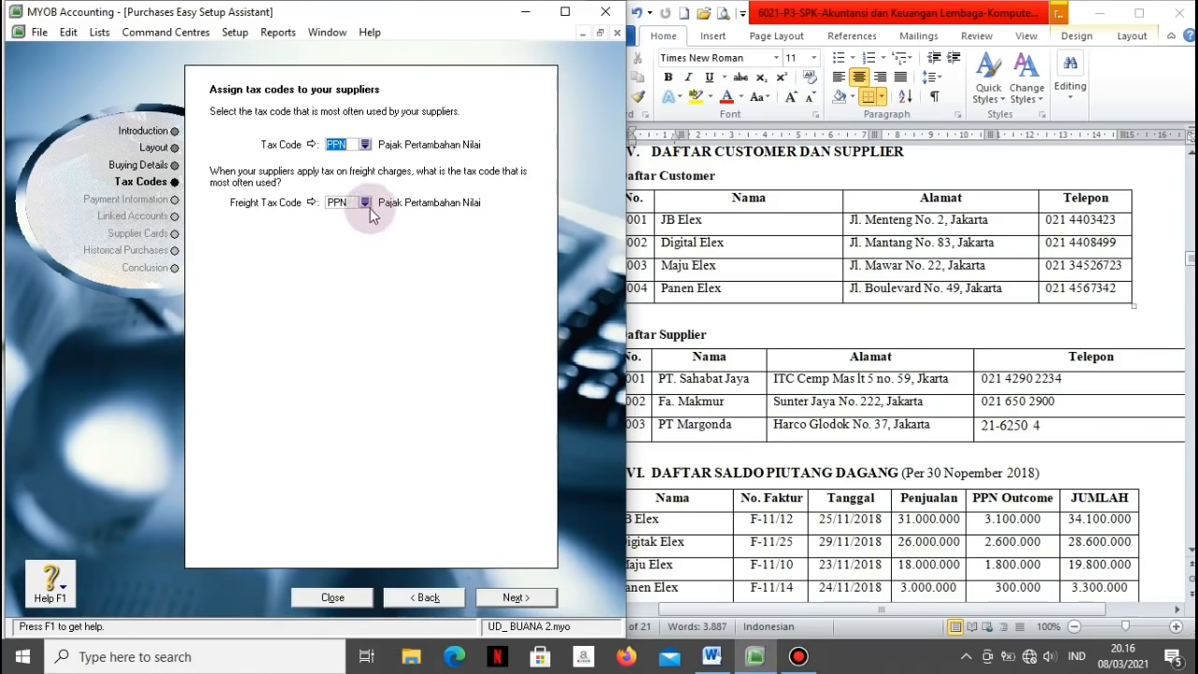
Step: Set the freight tax code to N-T
click(368, 205)
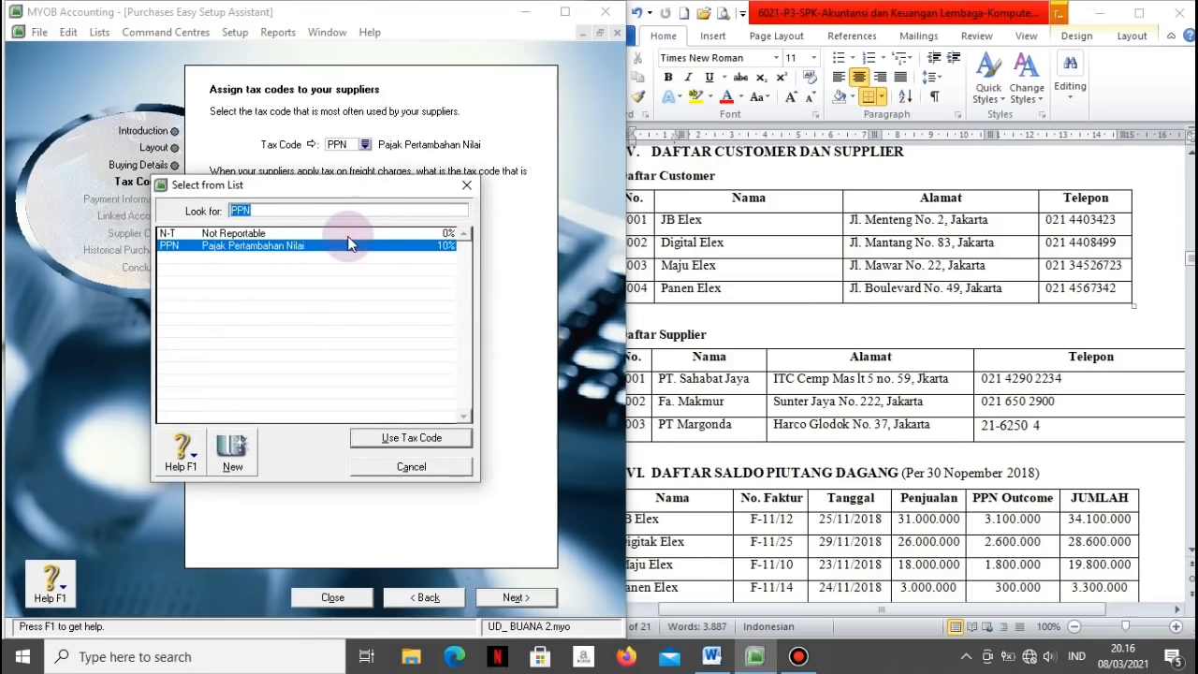
click(353, 233)
click(367, 443)
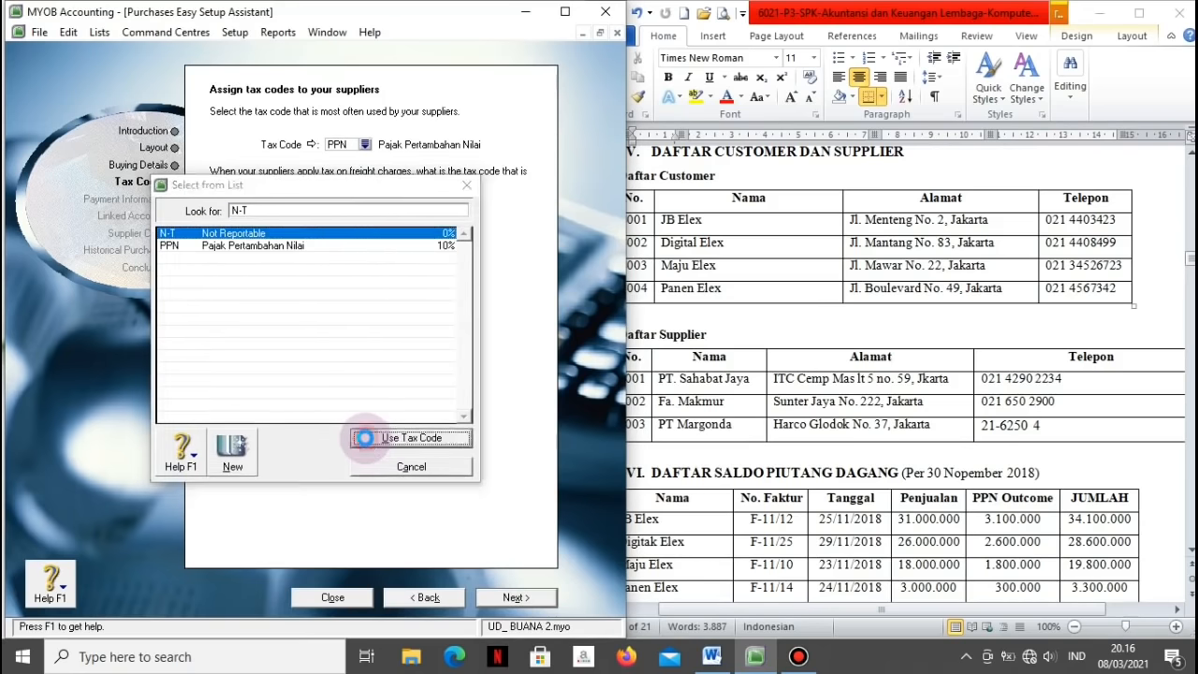
click(497, 604)
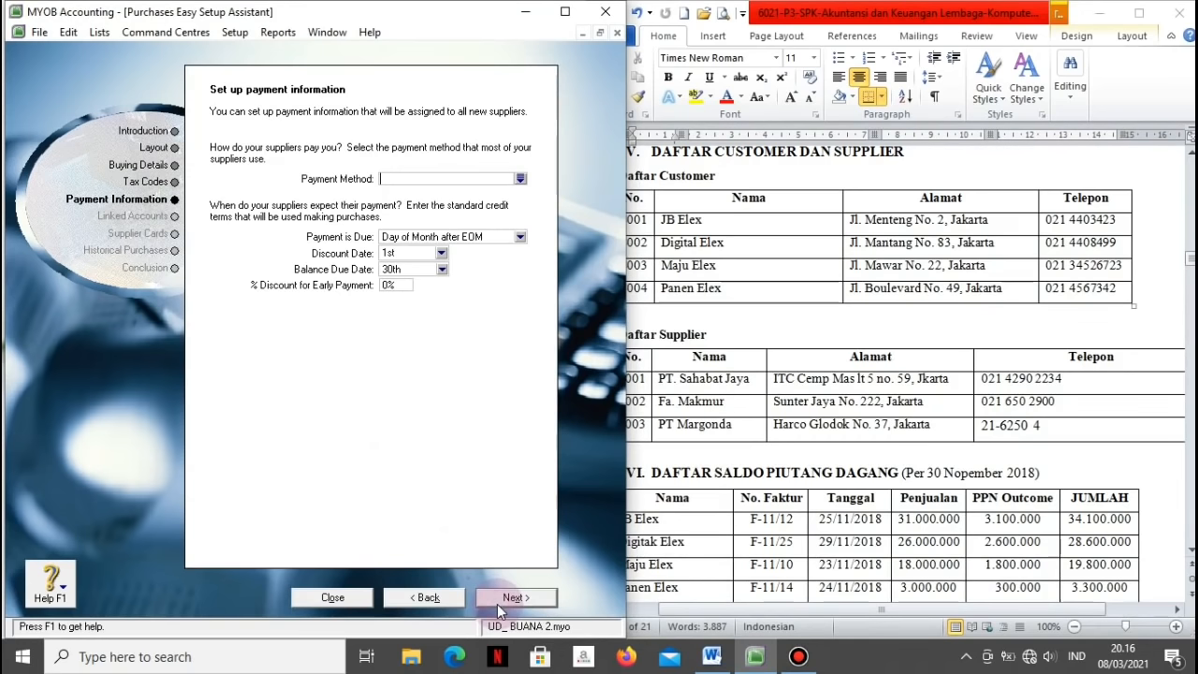
Step: Set payment method to Cheque, due in a given number of days, with 30 balance due days
click(521, 178)
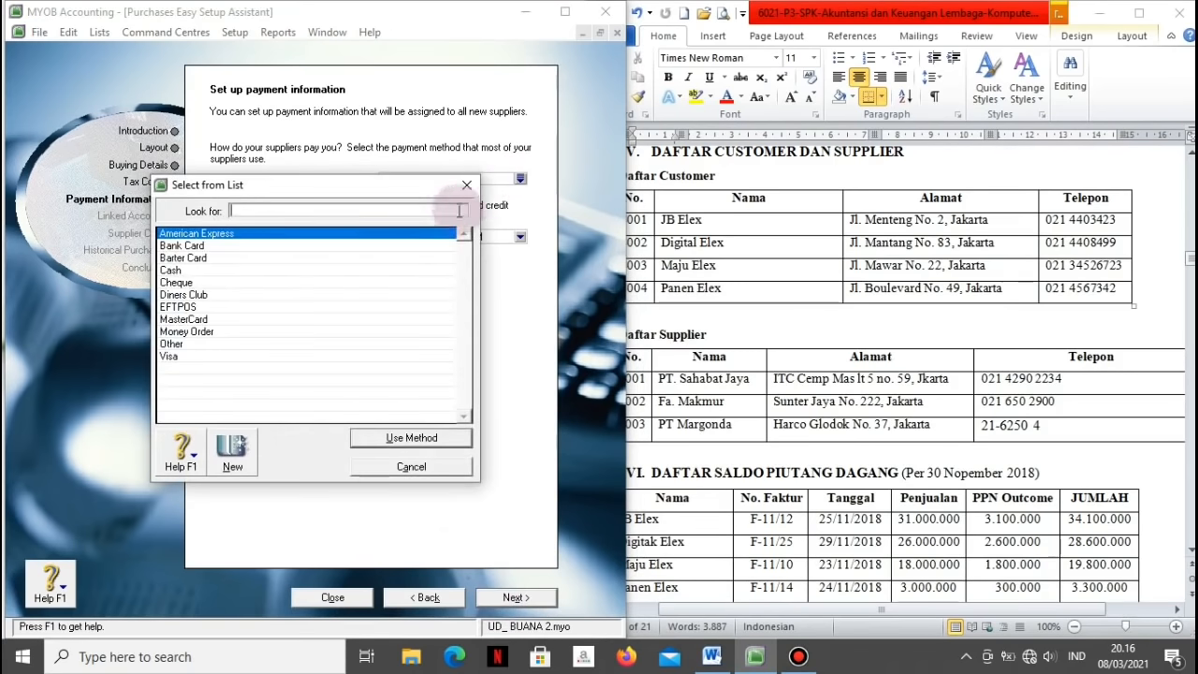
click(230, 281)
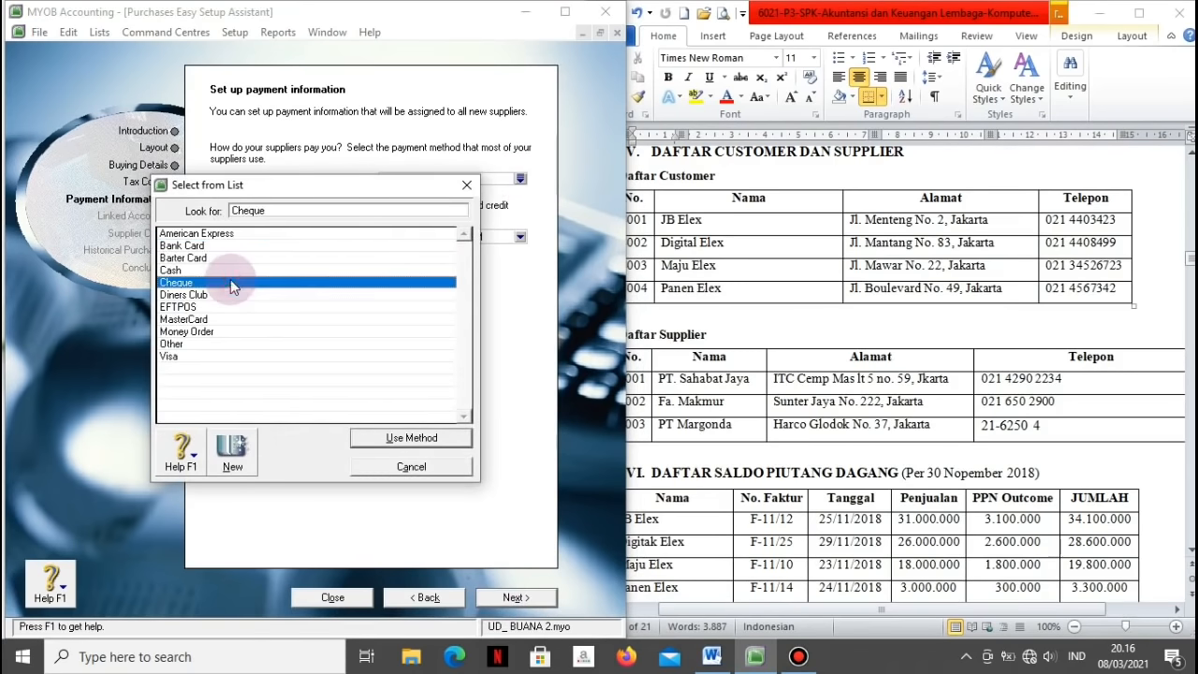
click(359, 436)
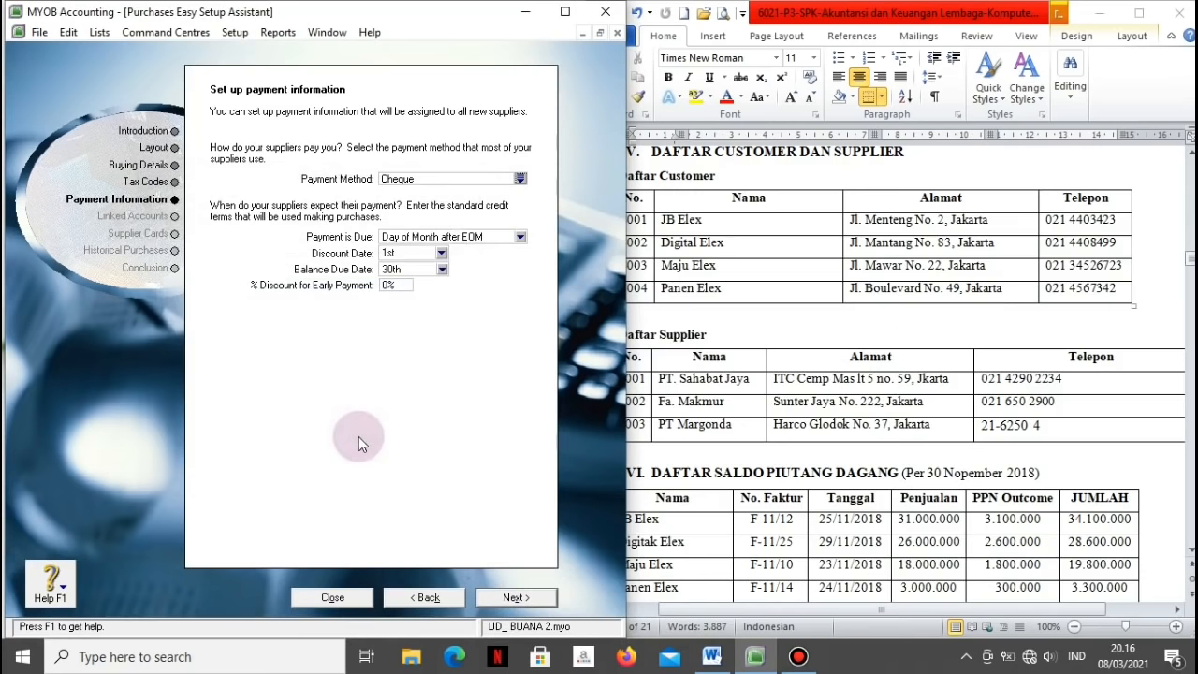
click(520, 237)
click(436, 275)
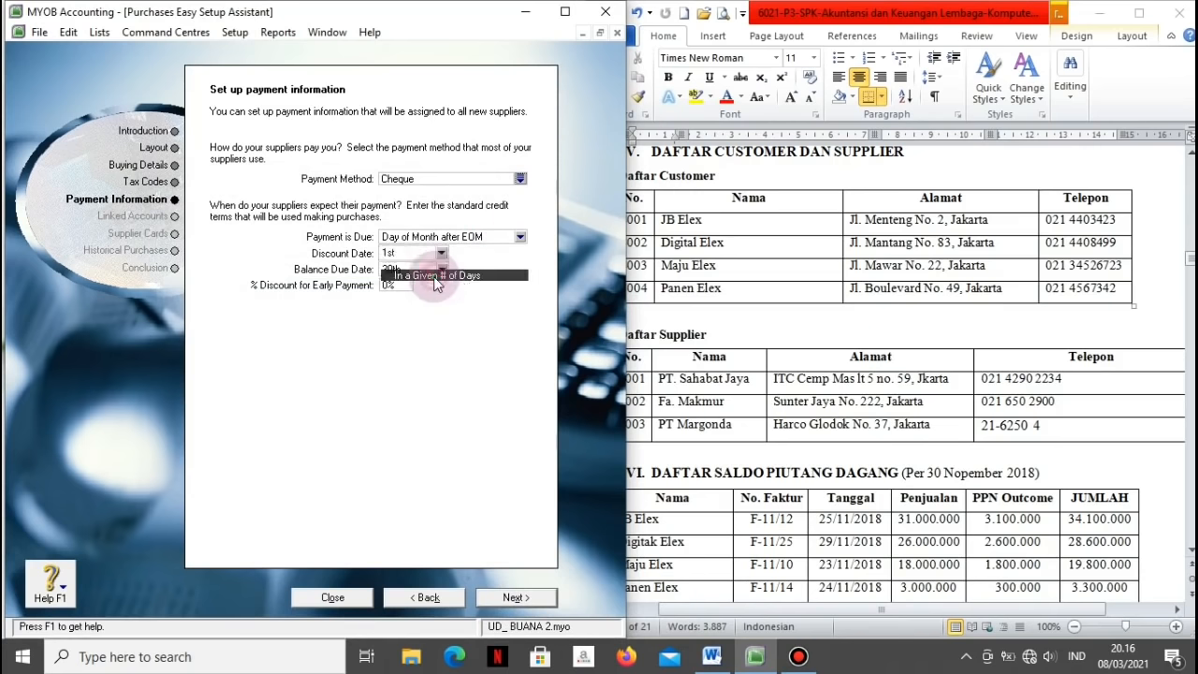
click(391, 270)
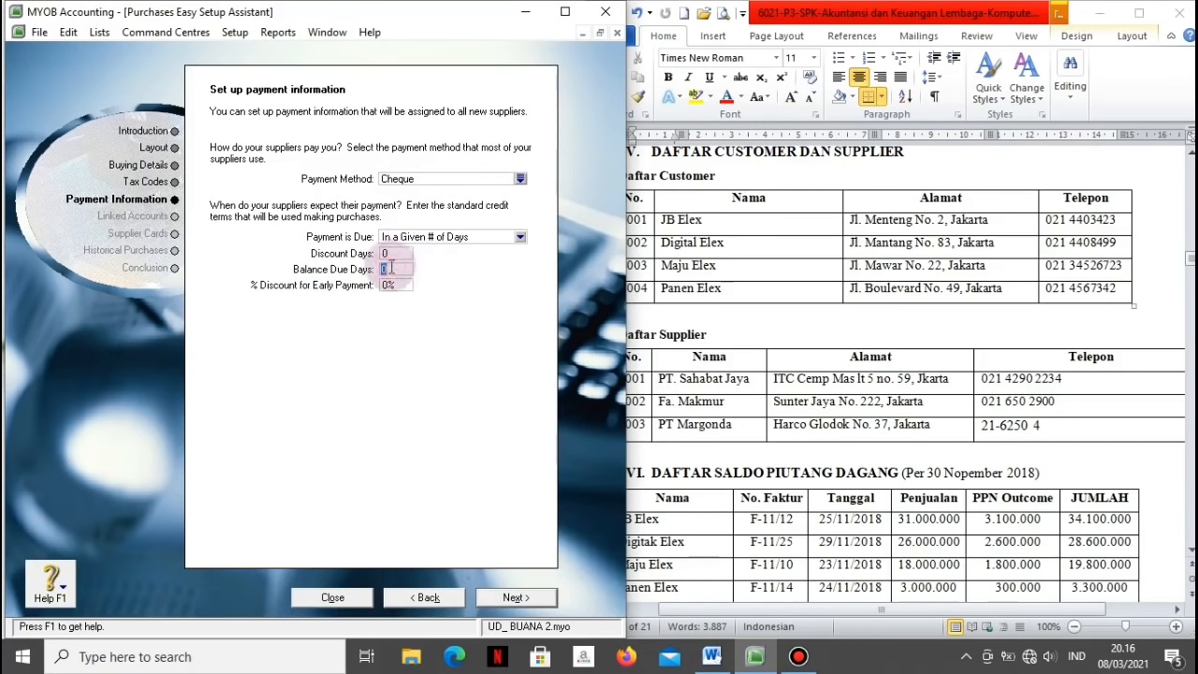
text(30)
key(Tab)
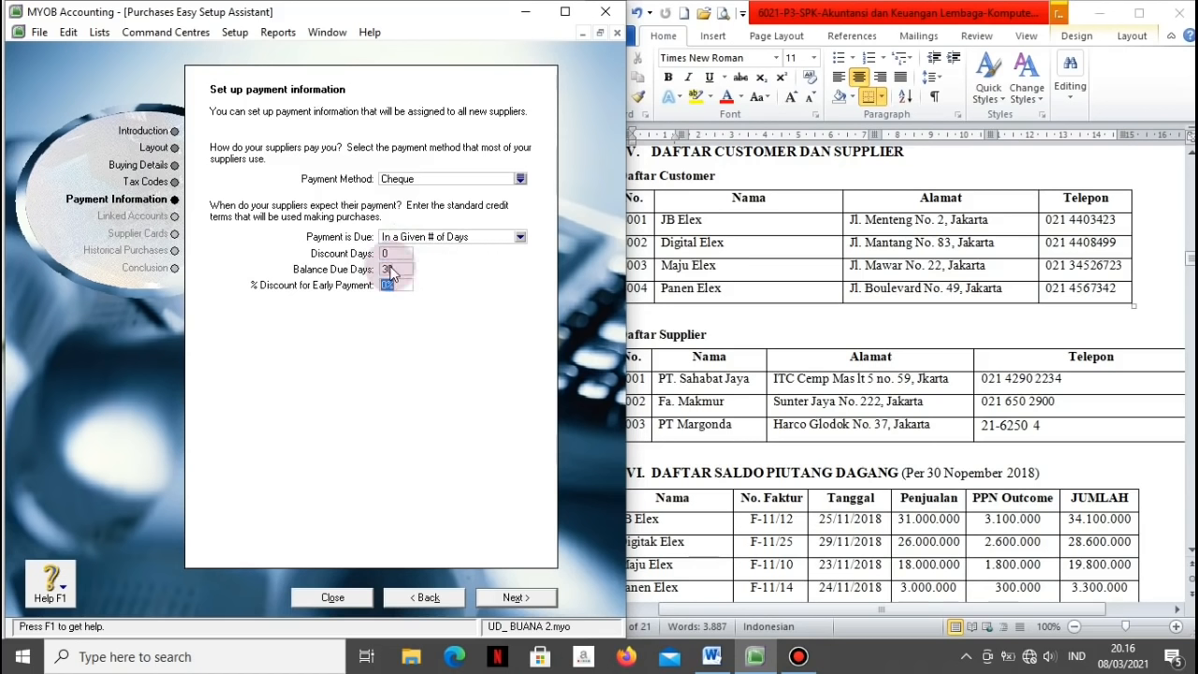
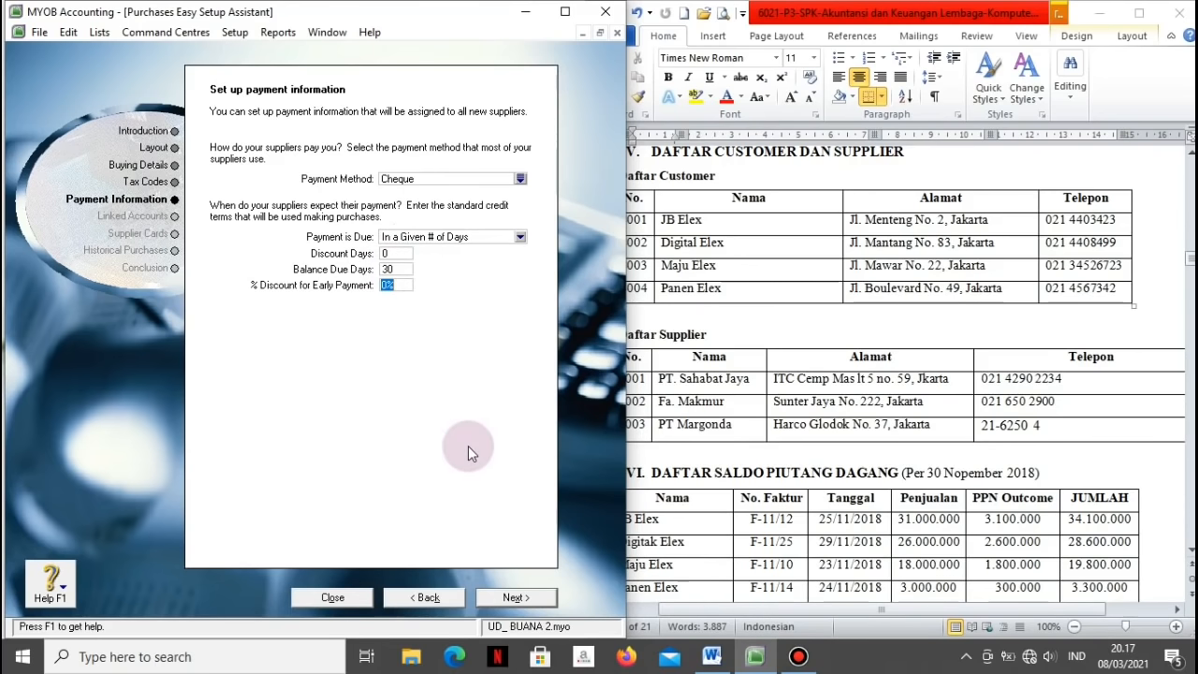
Step: Accept the 30-day payment terms and keep 1-1100 Cash in Bank as the bill-paying account
click(514, 597)
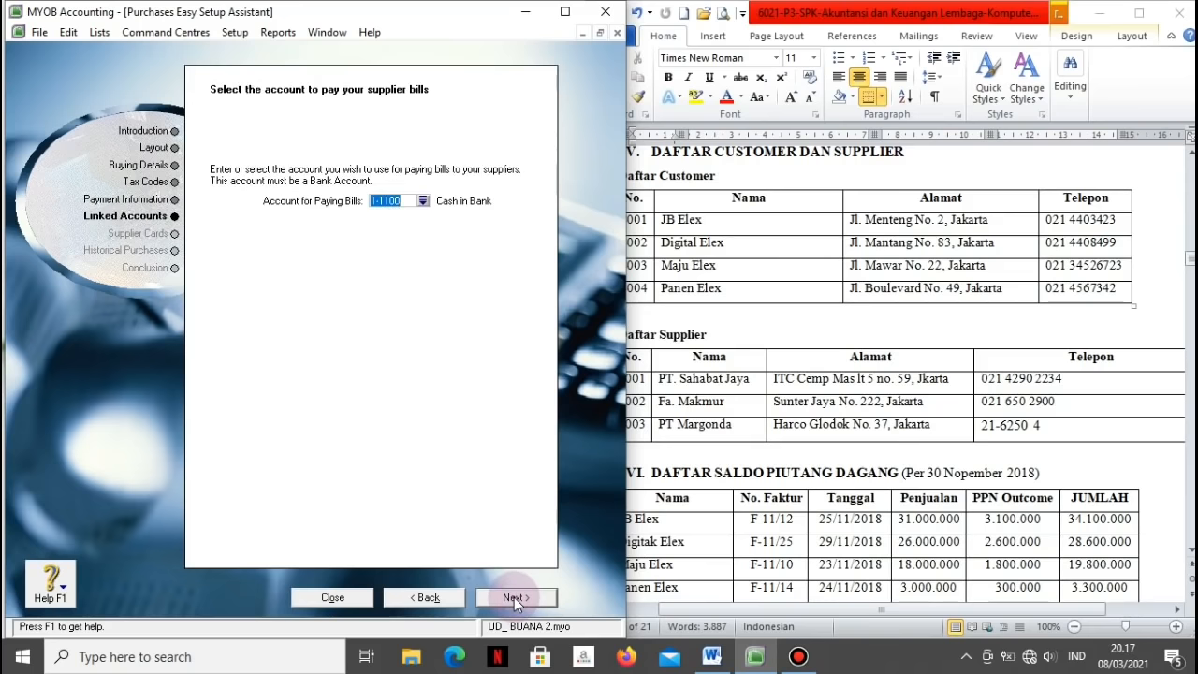
click(510, 597)
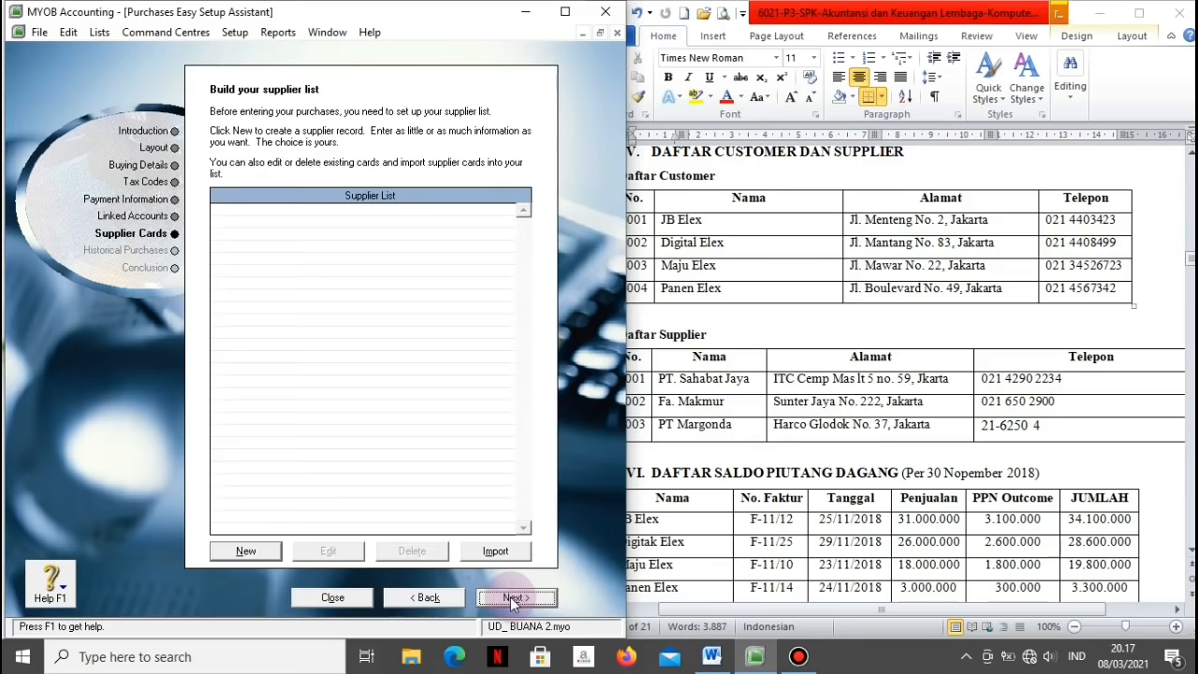
Step: Create supplier card S001 for PT. Sahabat Jaya with its Jakarta address and phone number
click(249, 550)
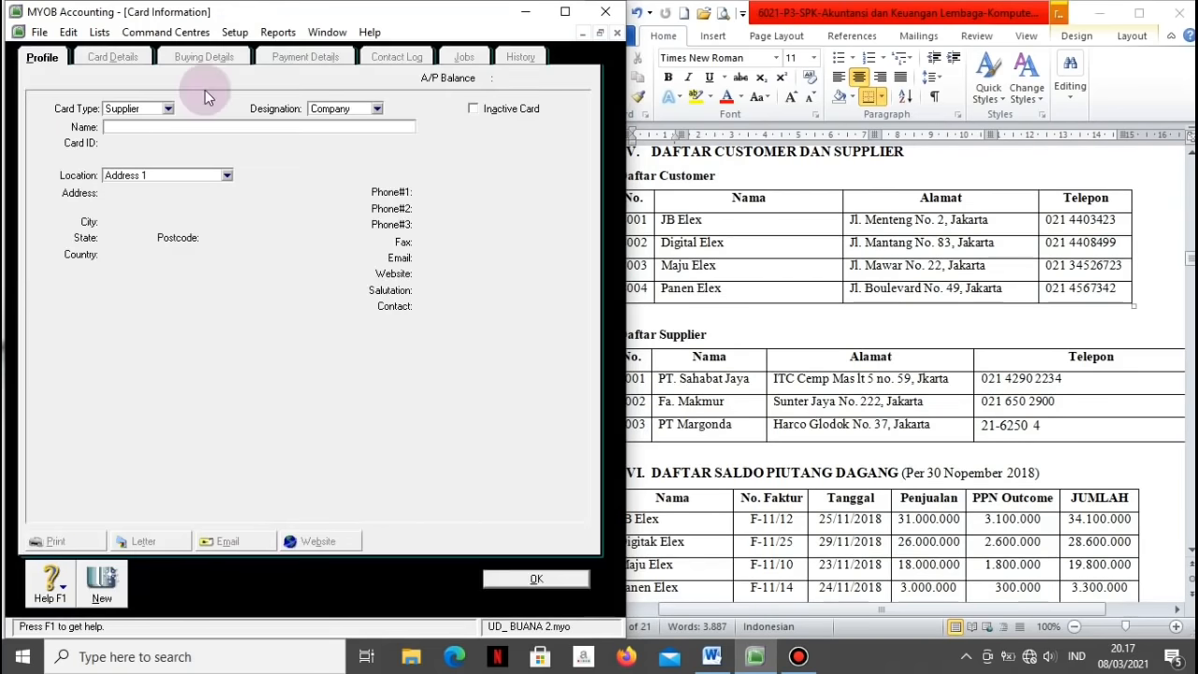
click(693, 342)
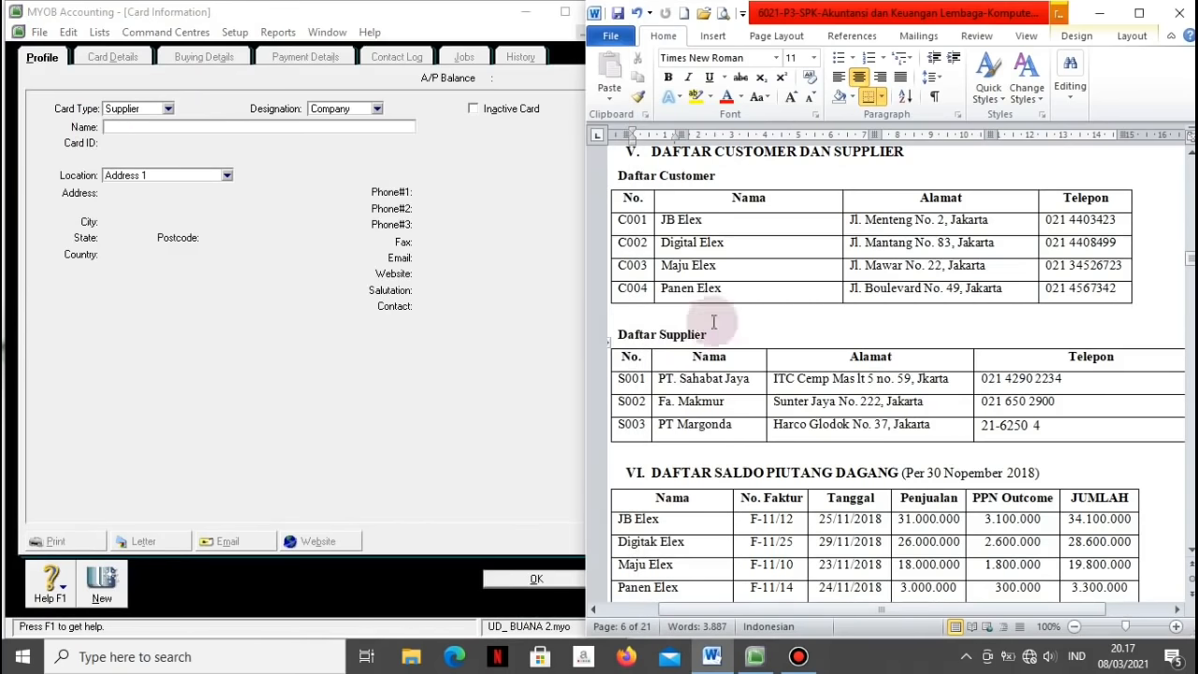
click(252, 129)
text(PT. )
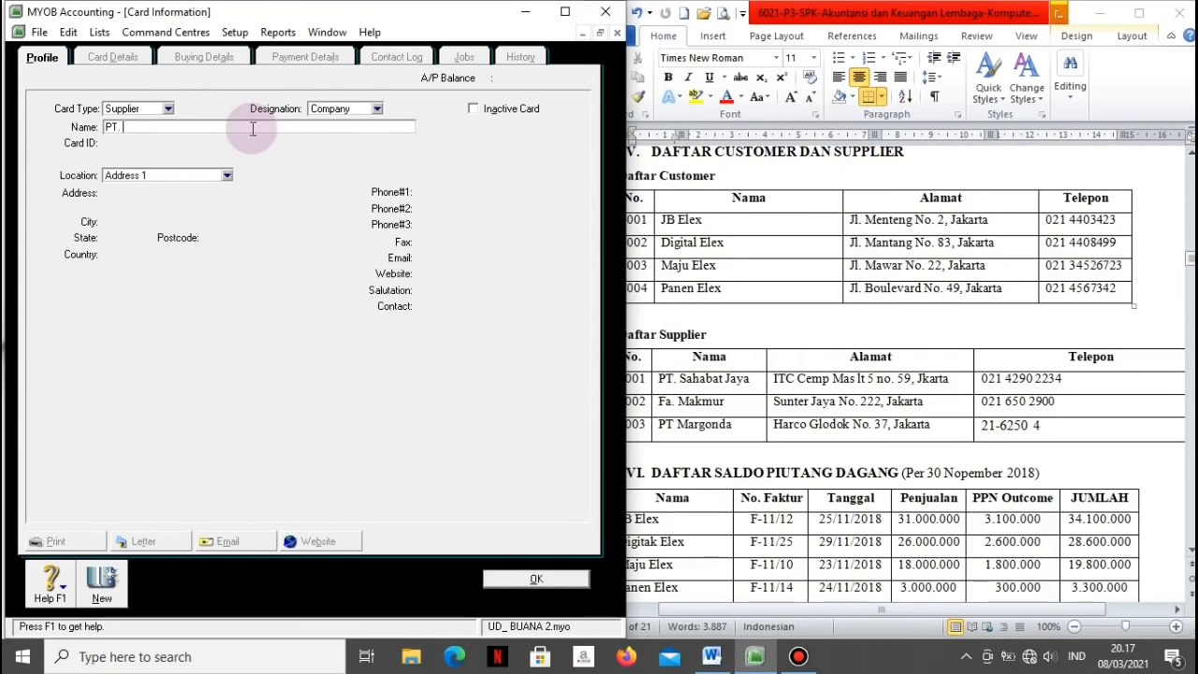
text(Sahabat Jaya)
key(Tab)
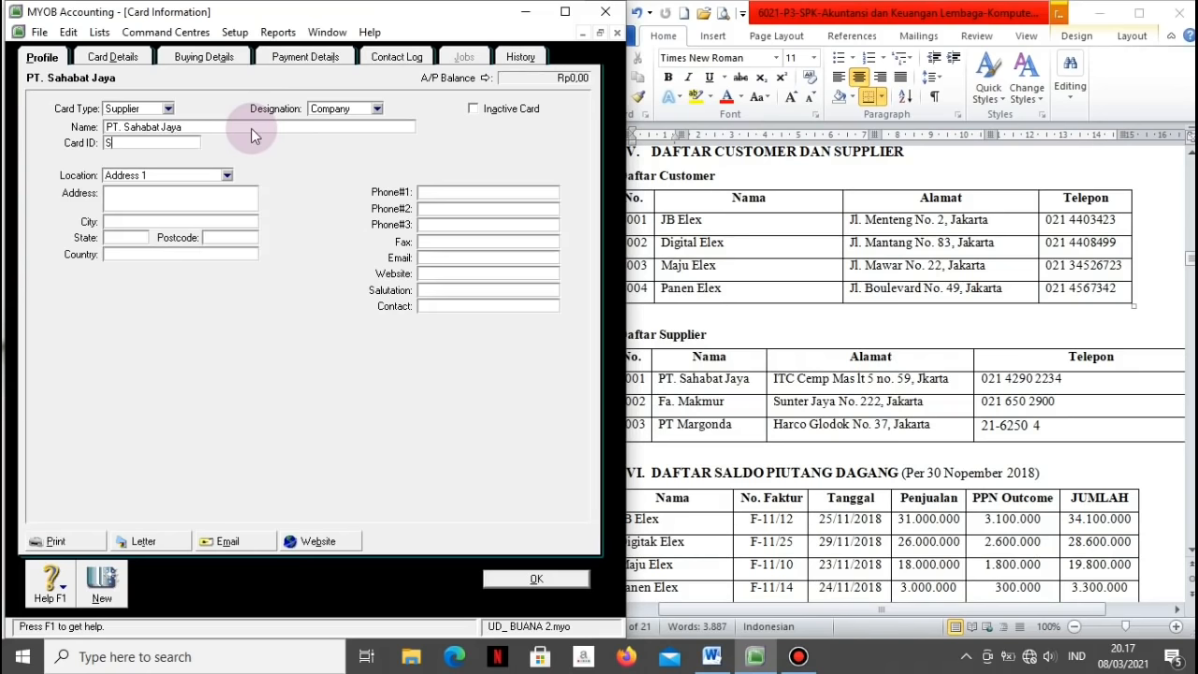
text(S001)
key(Tab)
key(Tab)
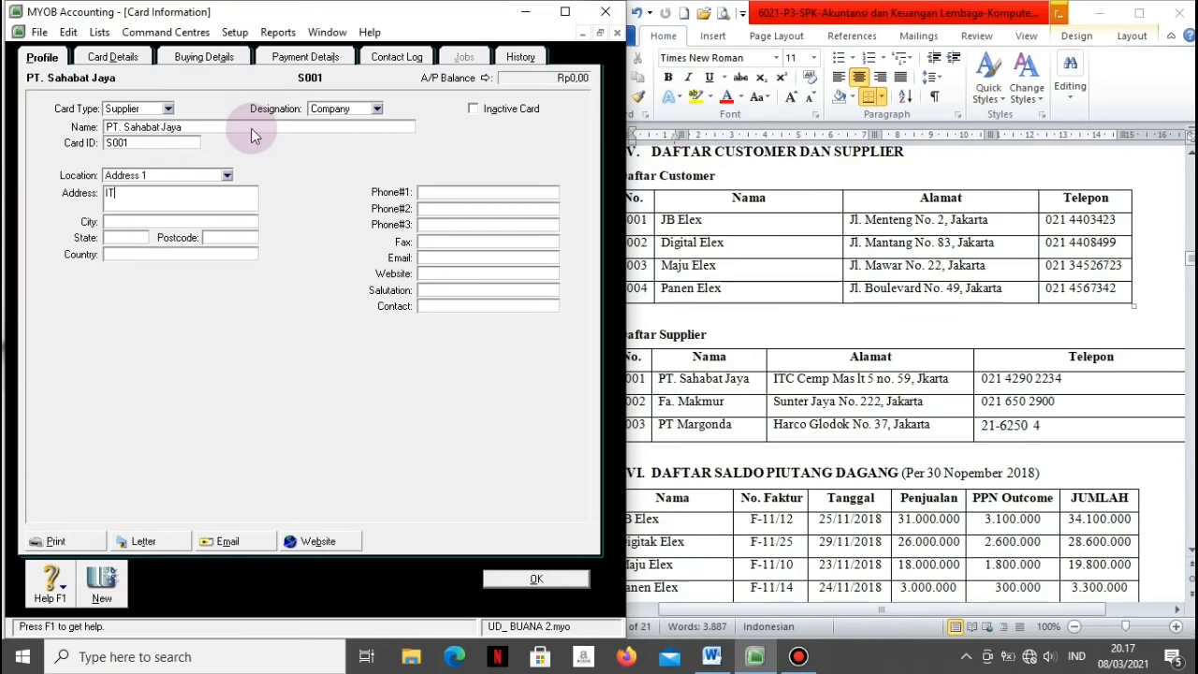
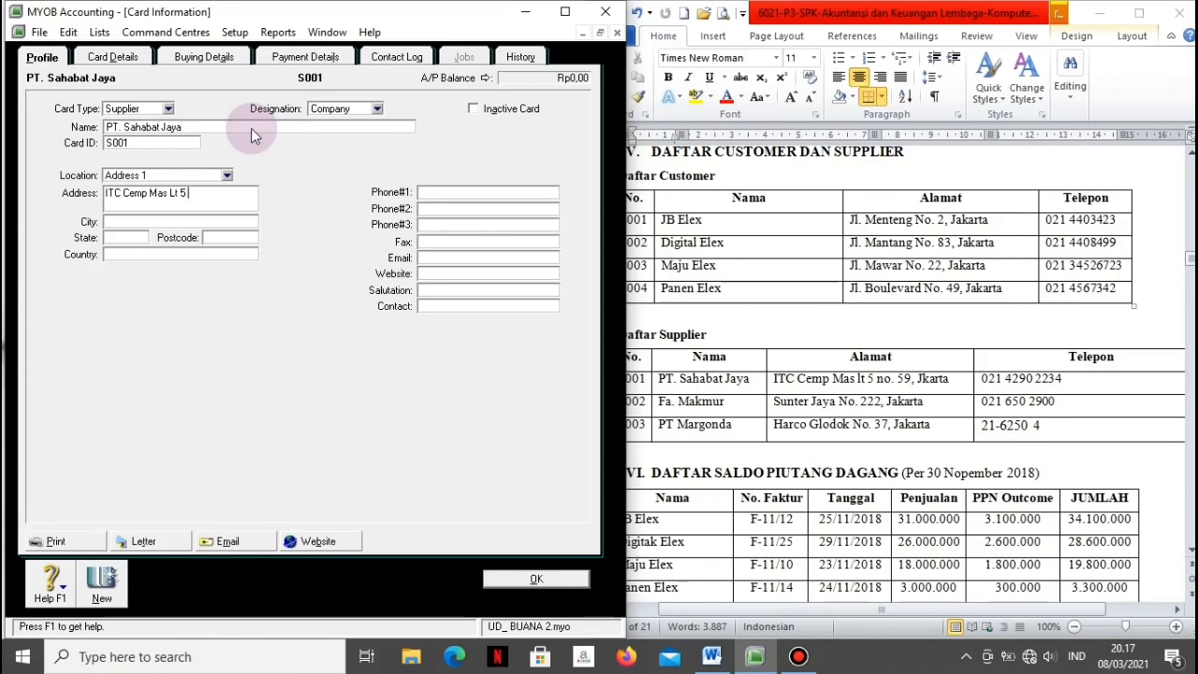
text(Jakarta)
key(Tab)
key(Tab)
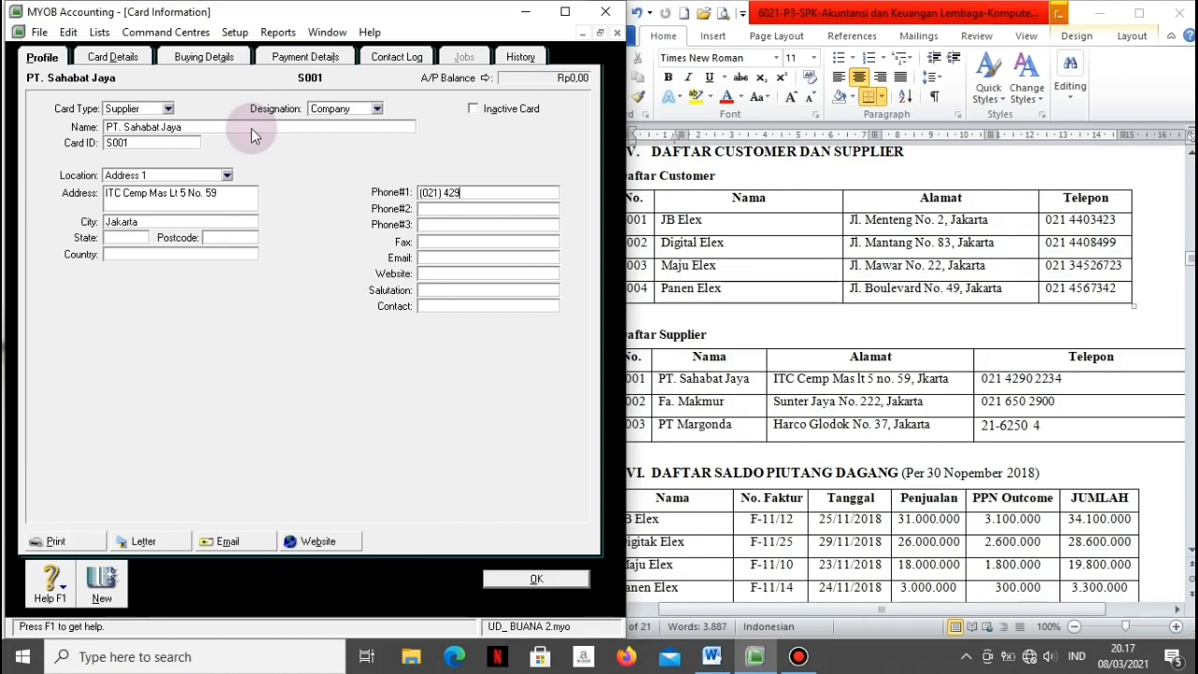
click(103, 582)
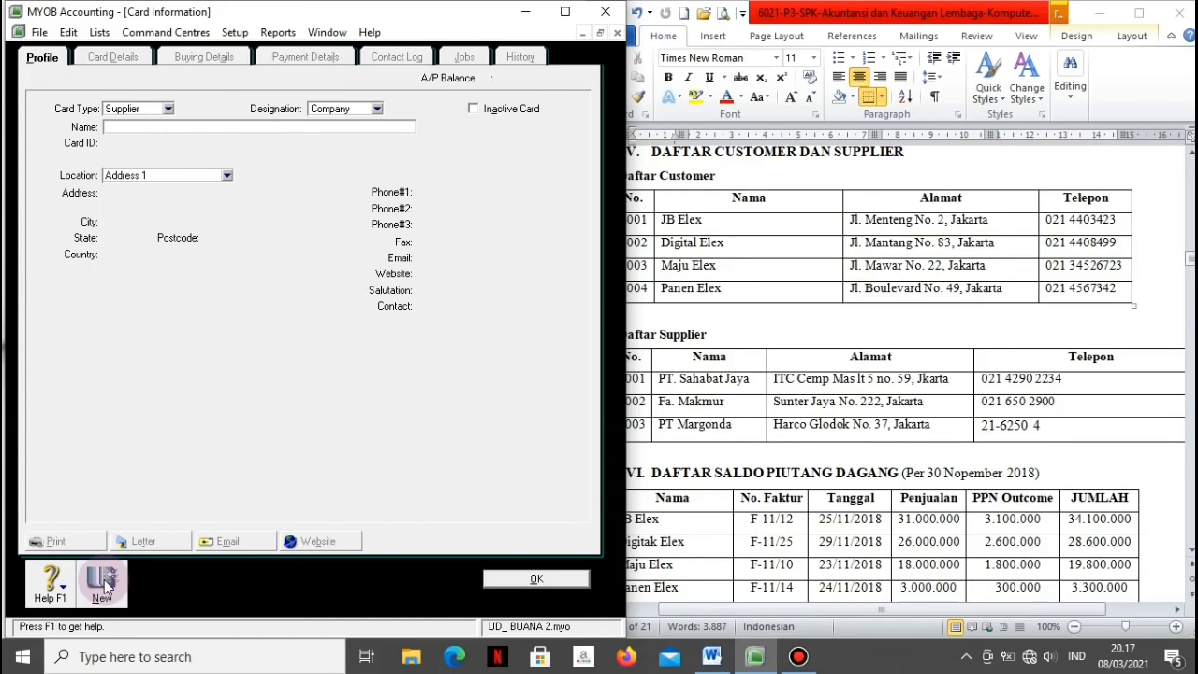
Step: Create supplier card S002 for Fa. Makmur with its Jakarta address and phone number
text(Fa. Makmur)
key(Tab)
text(S002)
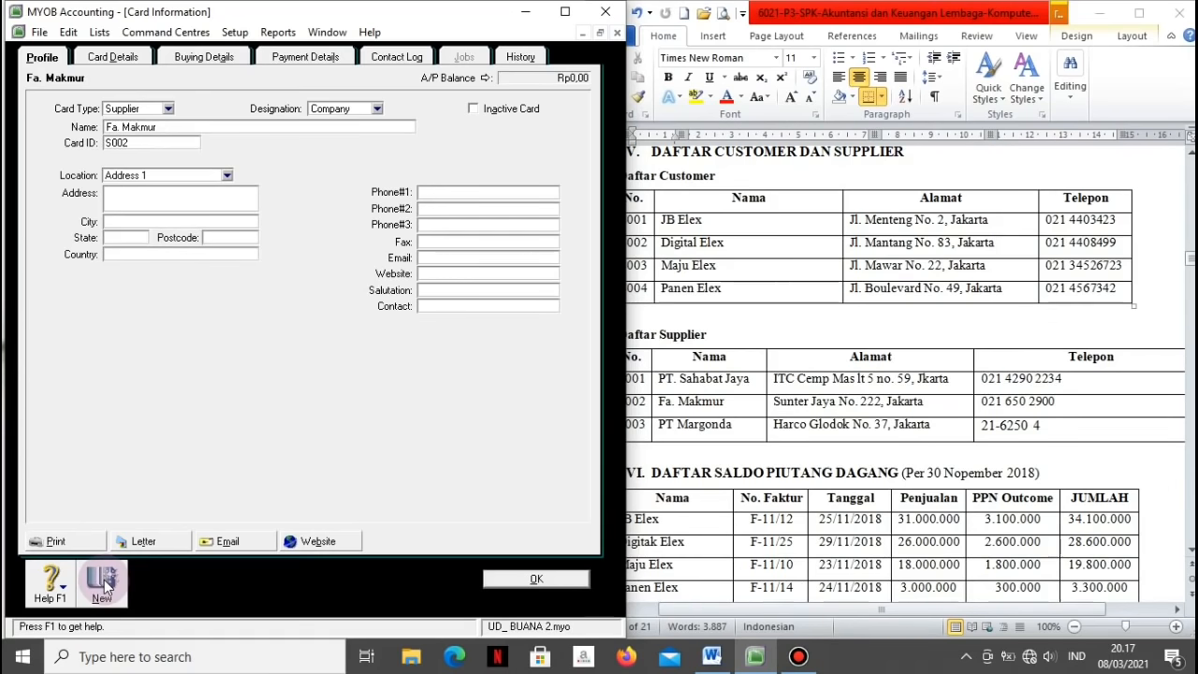
key(Tab)
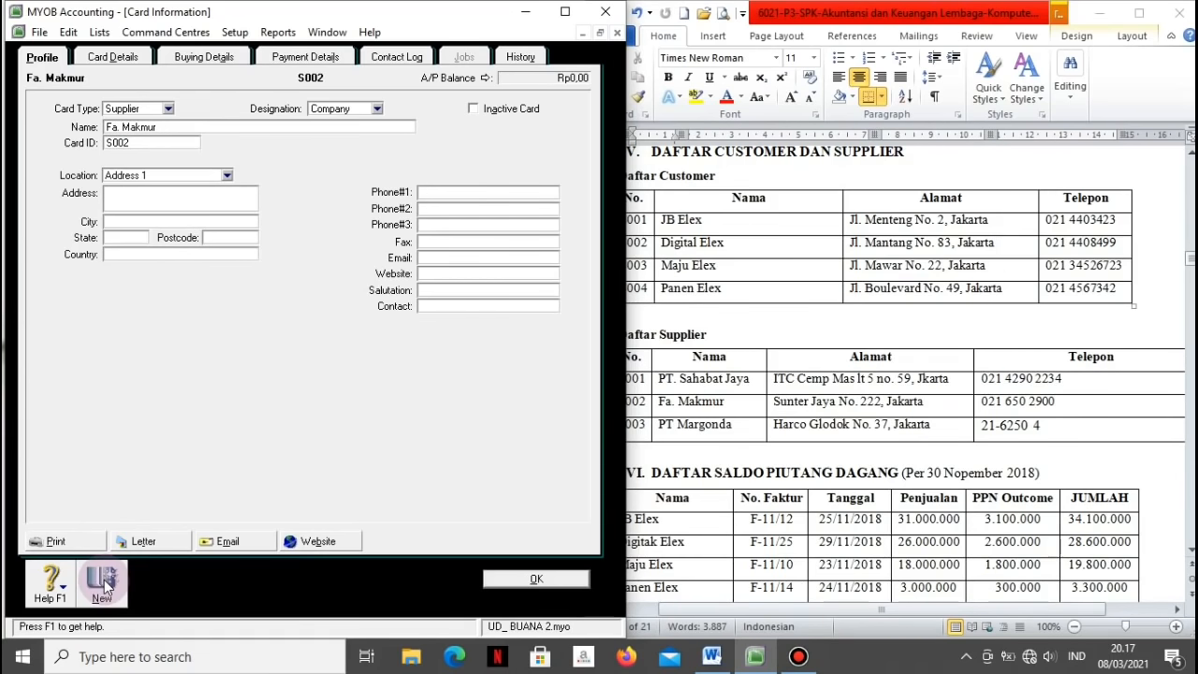
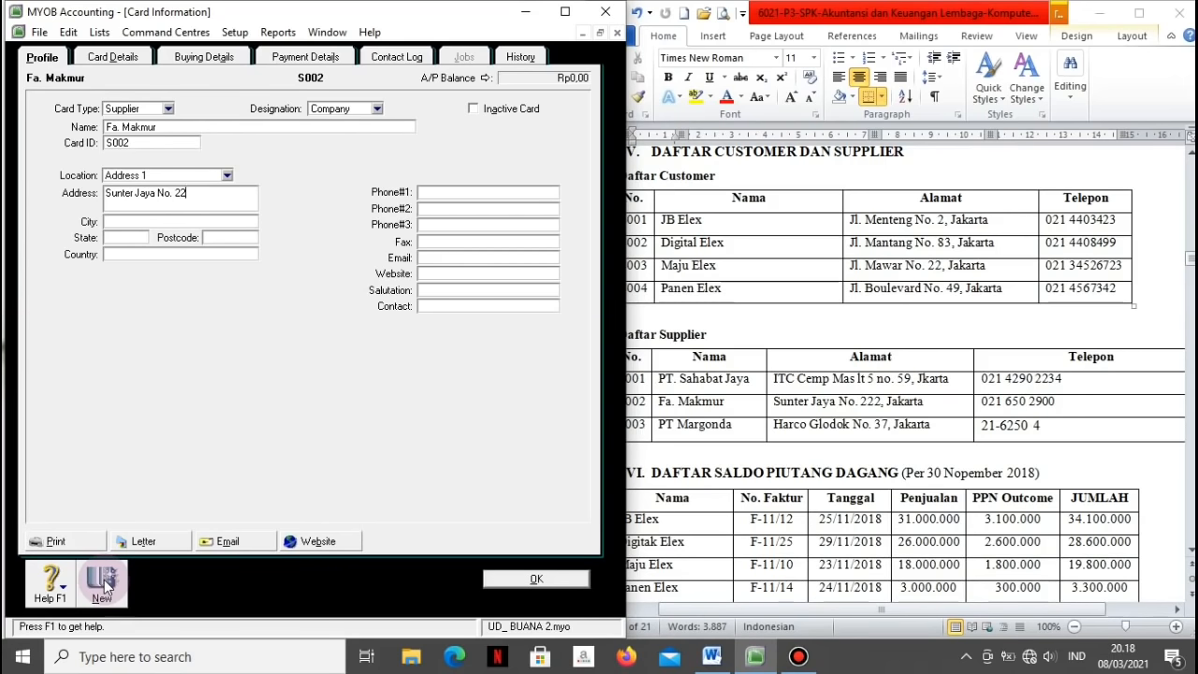
text(2Jakarta)
key(Tab)
key(Tab)
key(Tab)
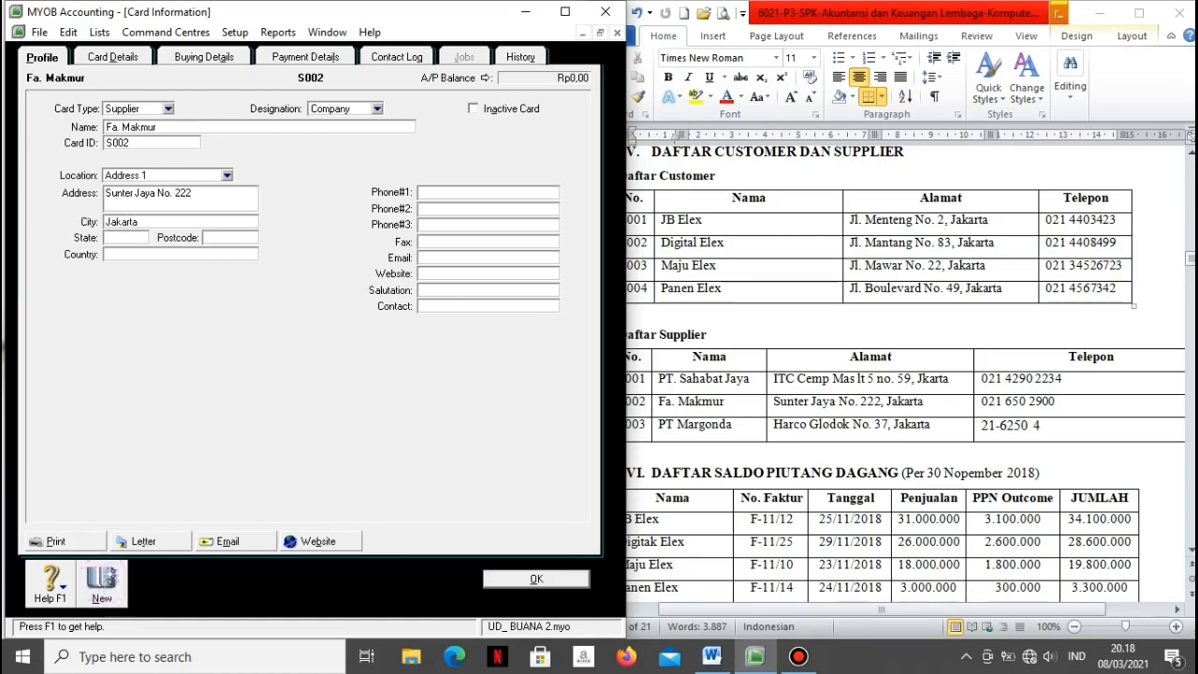
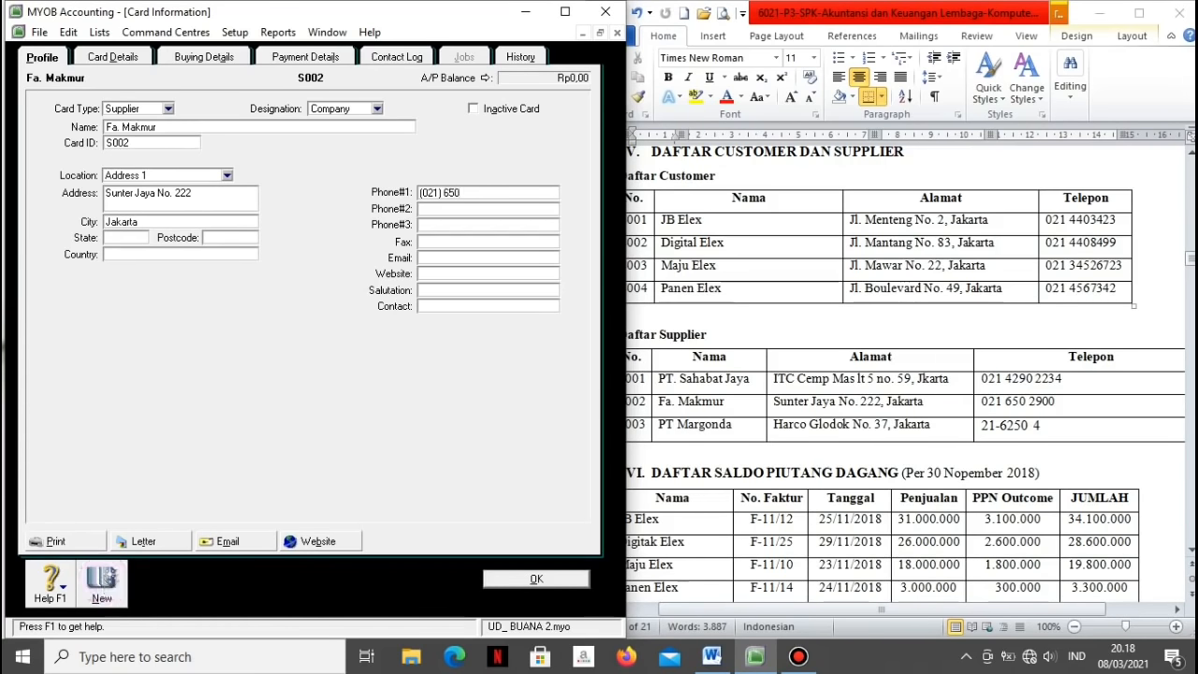
click(103, 582)
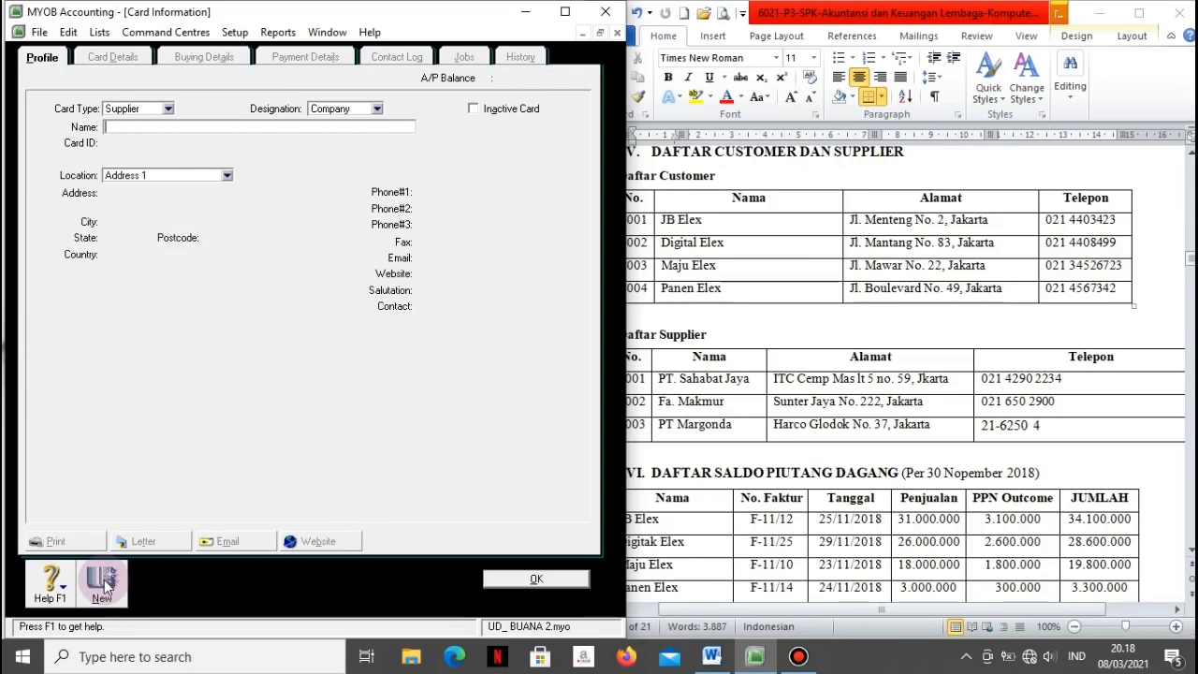
Step: Create supplier card S003 for PT. Margonda with its Jakarta address and phone, fixing typos
text(PT)
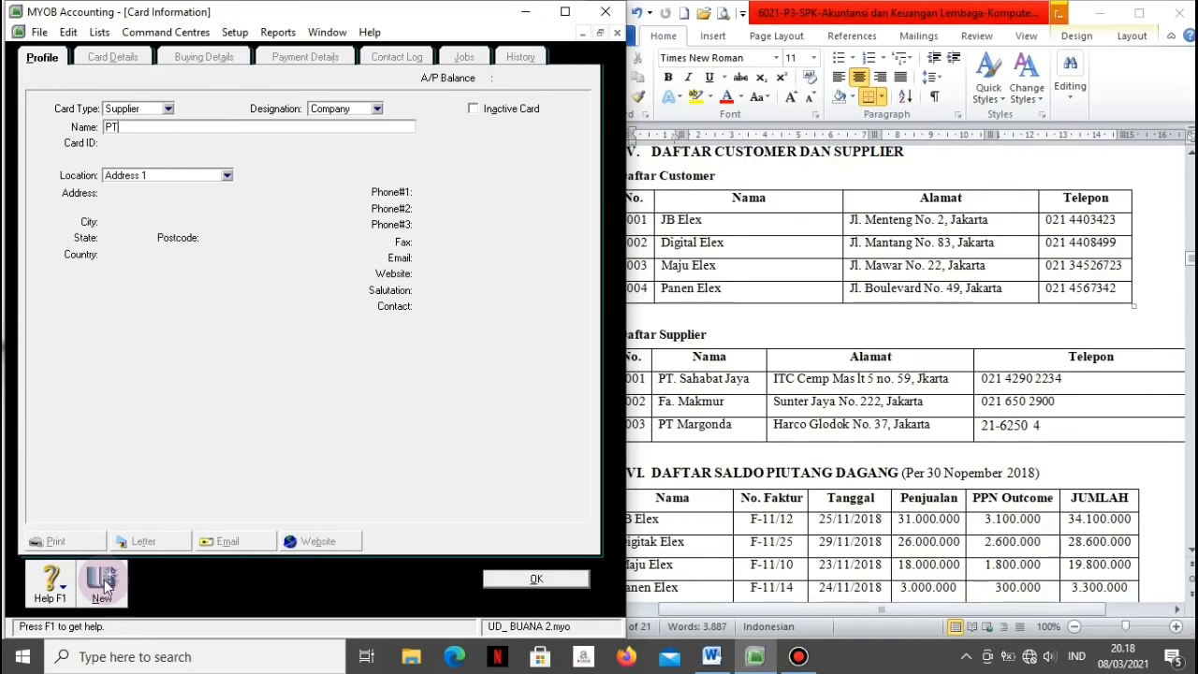
text(. Margonda)
key(Tab)
text(S003)
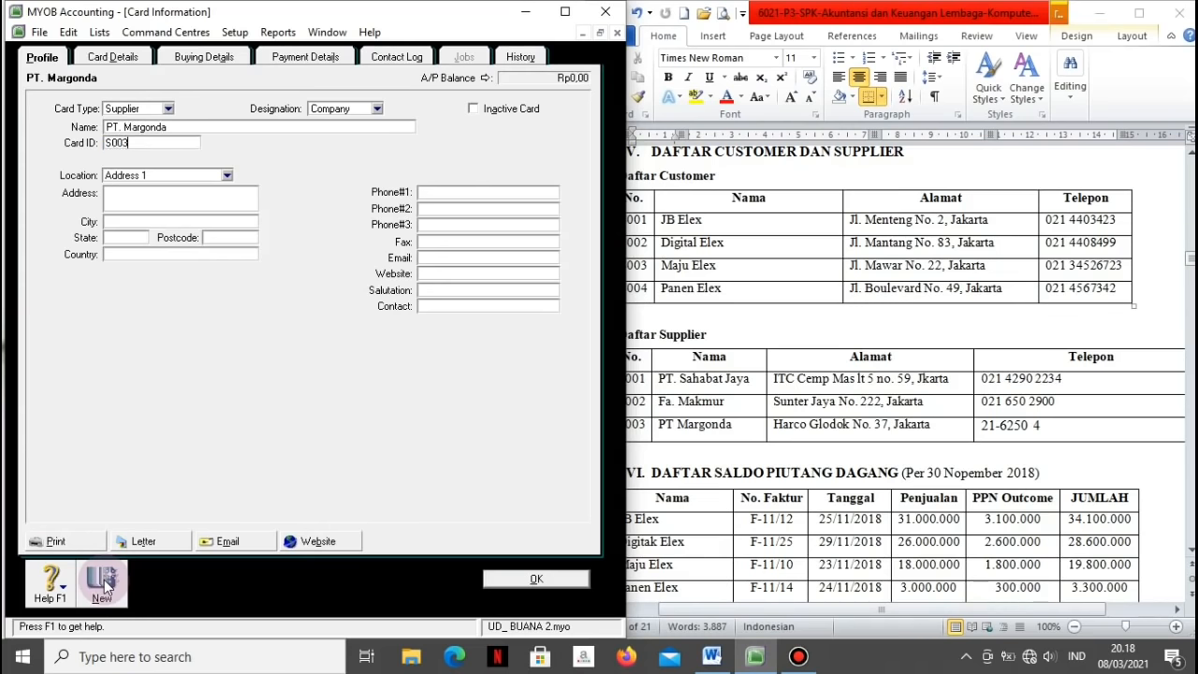
key(Tab)
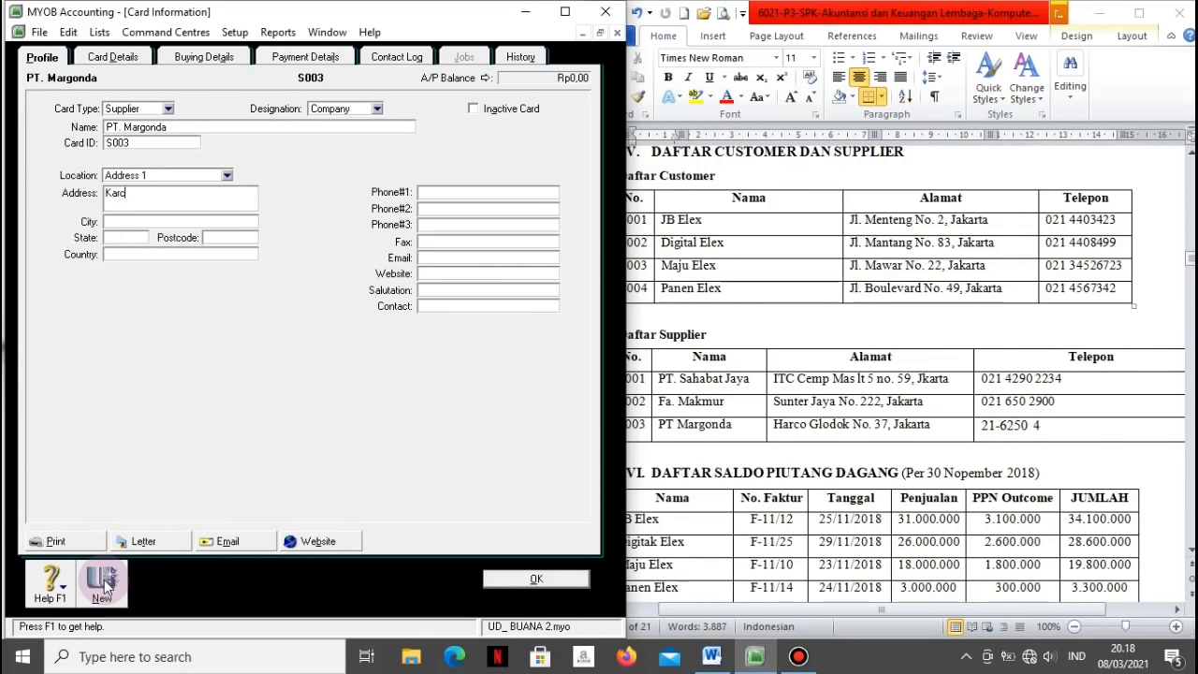
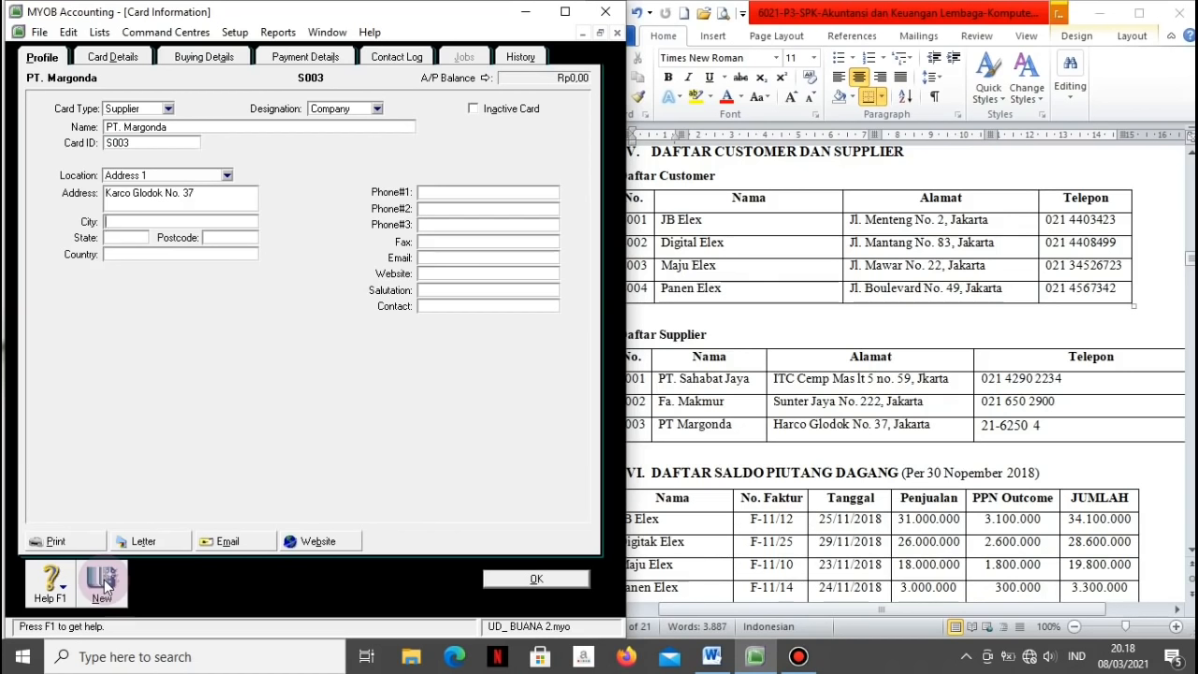
text(Jakara)
key(BackSpace)
text(ta)
key(Tab)
text((021)
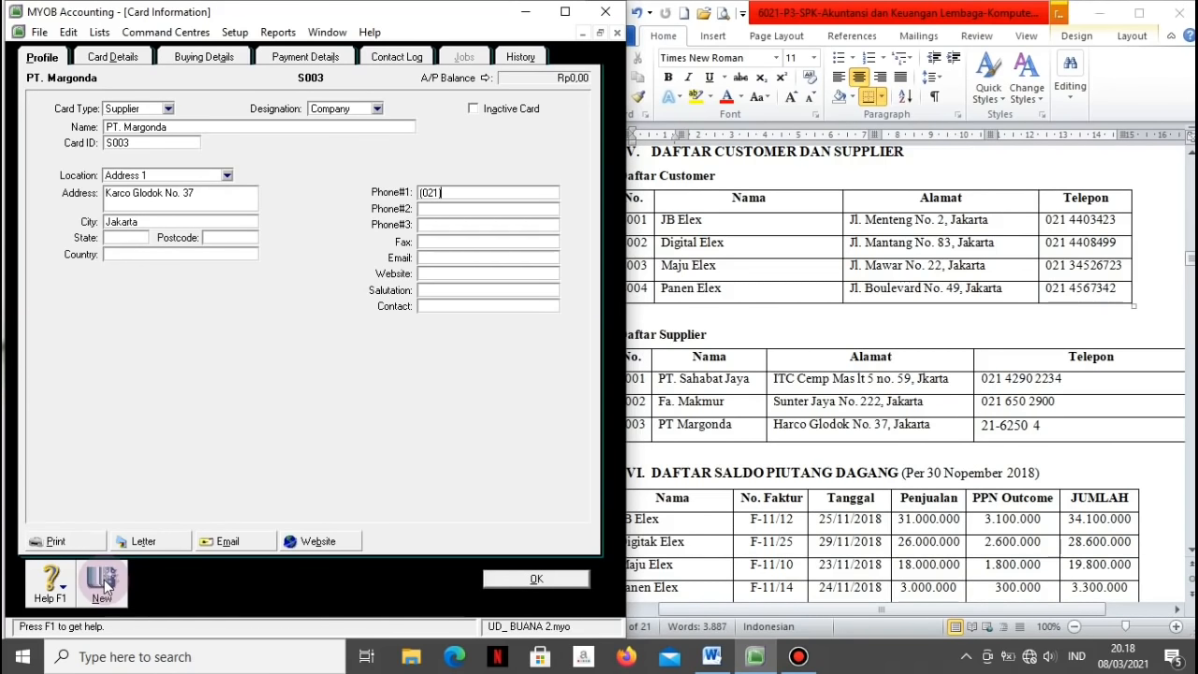
key(BackSpace)
key(BackSpace)
key(BackSpace)
key(BackSpace)
text(21-)
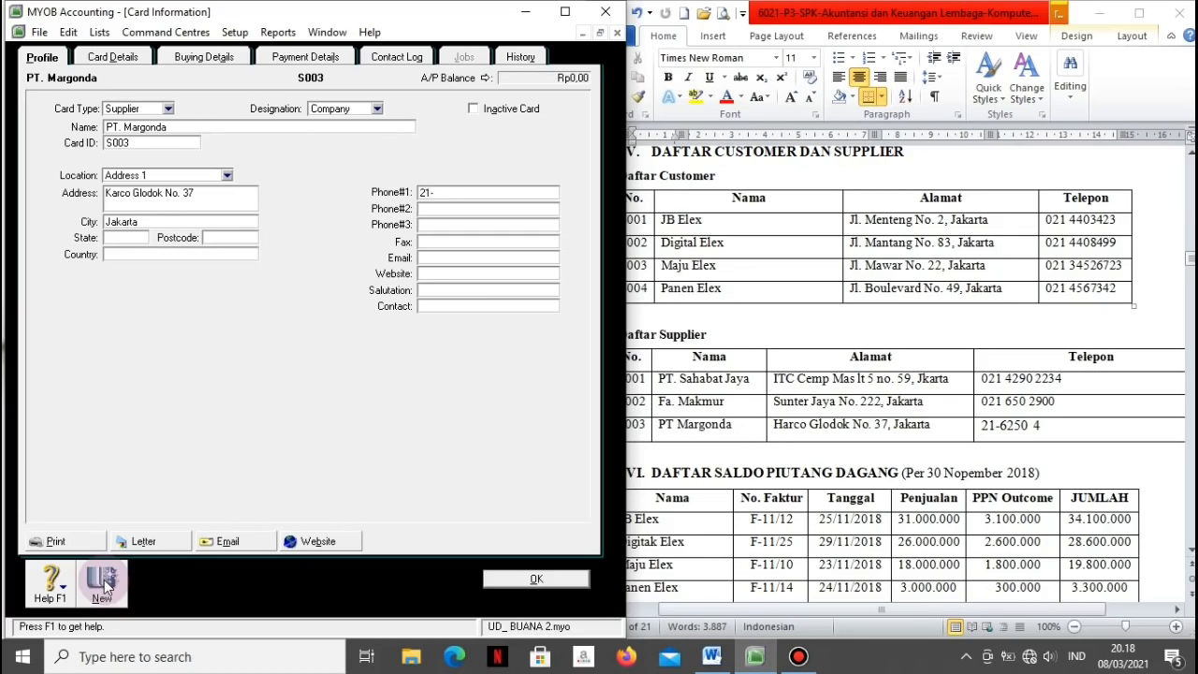
text(62)
key(BackSpace)
key(BackSpace)
text(6250)
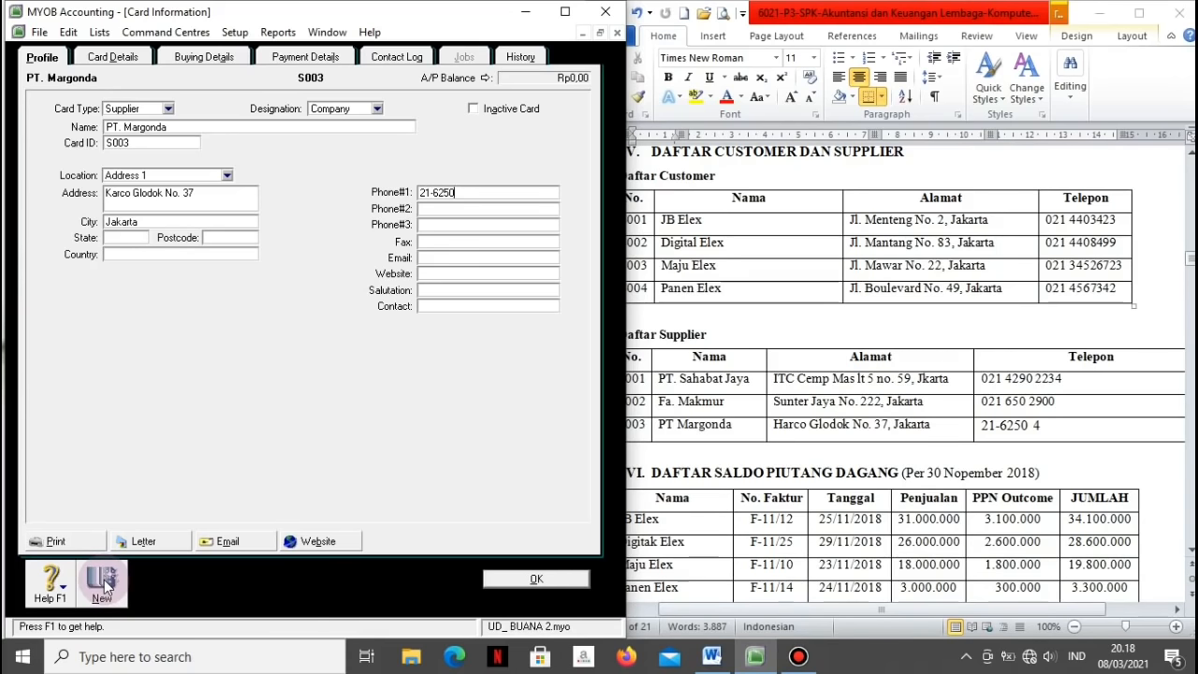
text( 4)
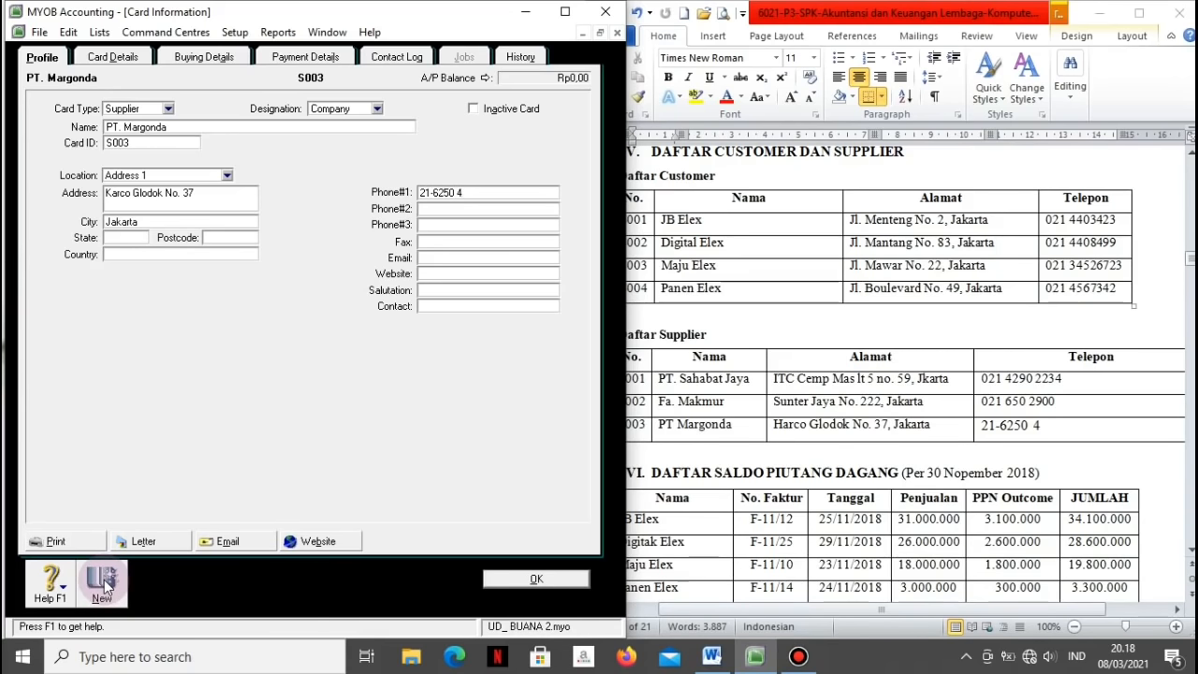
click(499, 580)
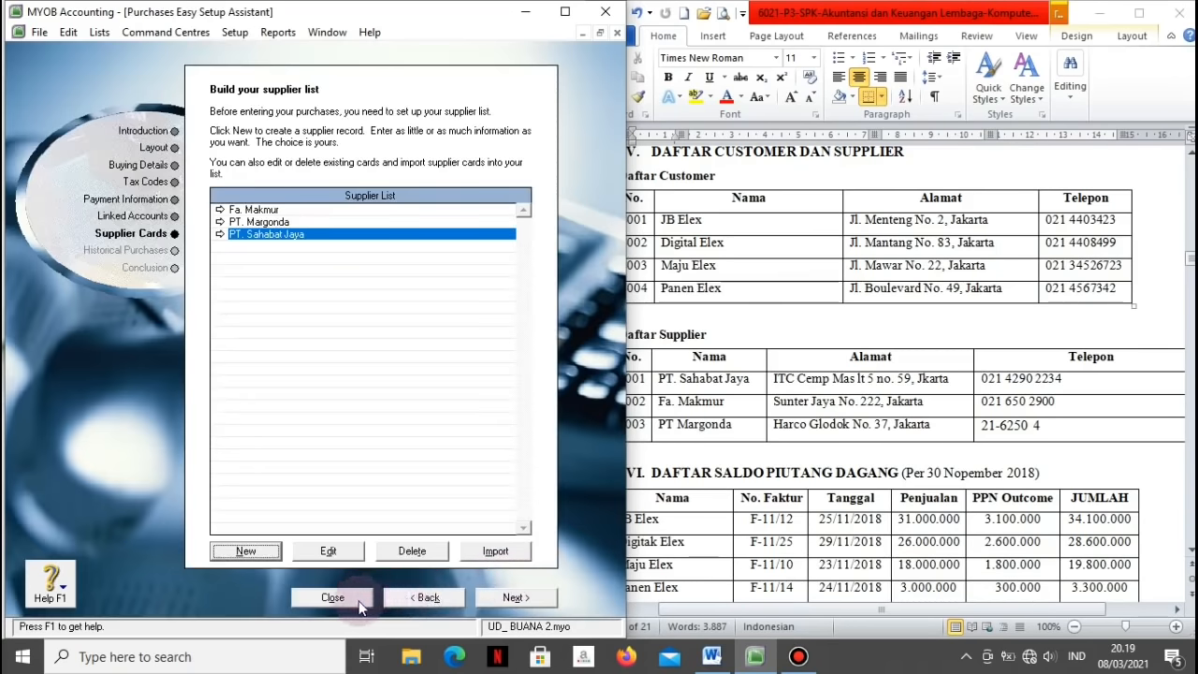
Step: Close the setup assistant and accept Accounts & Banking linked accounts 3-1300, 1-1190 and 1-1200
click(334, 597)
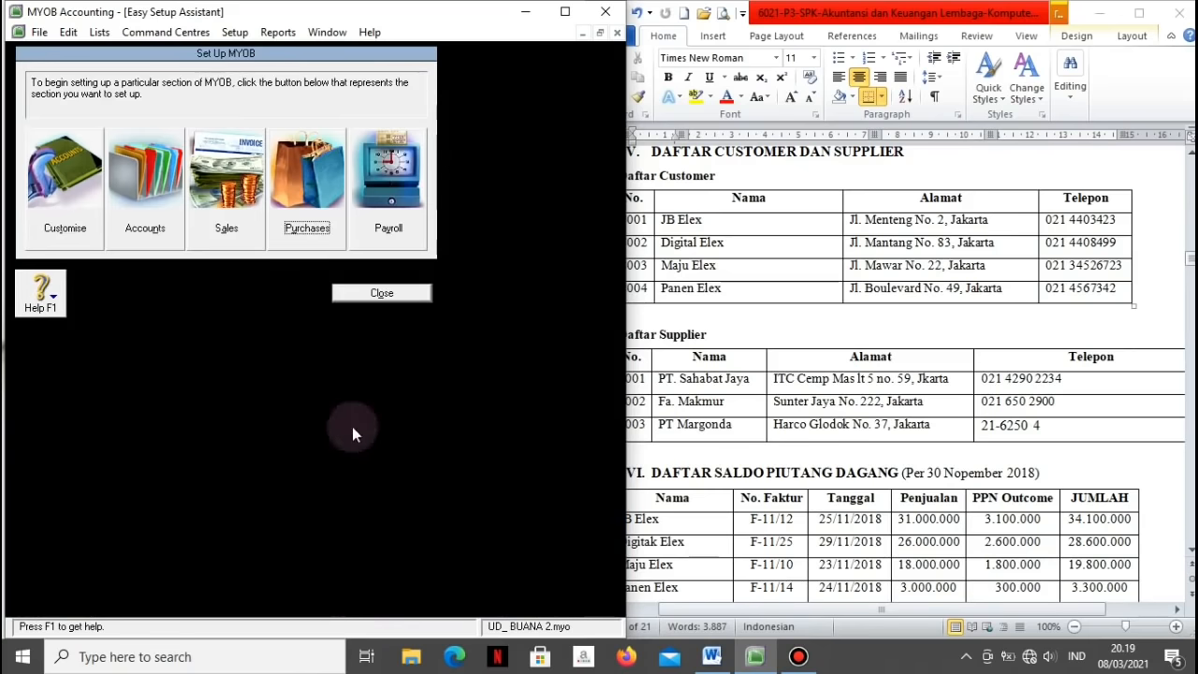
click(337, 296)
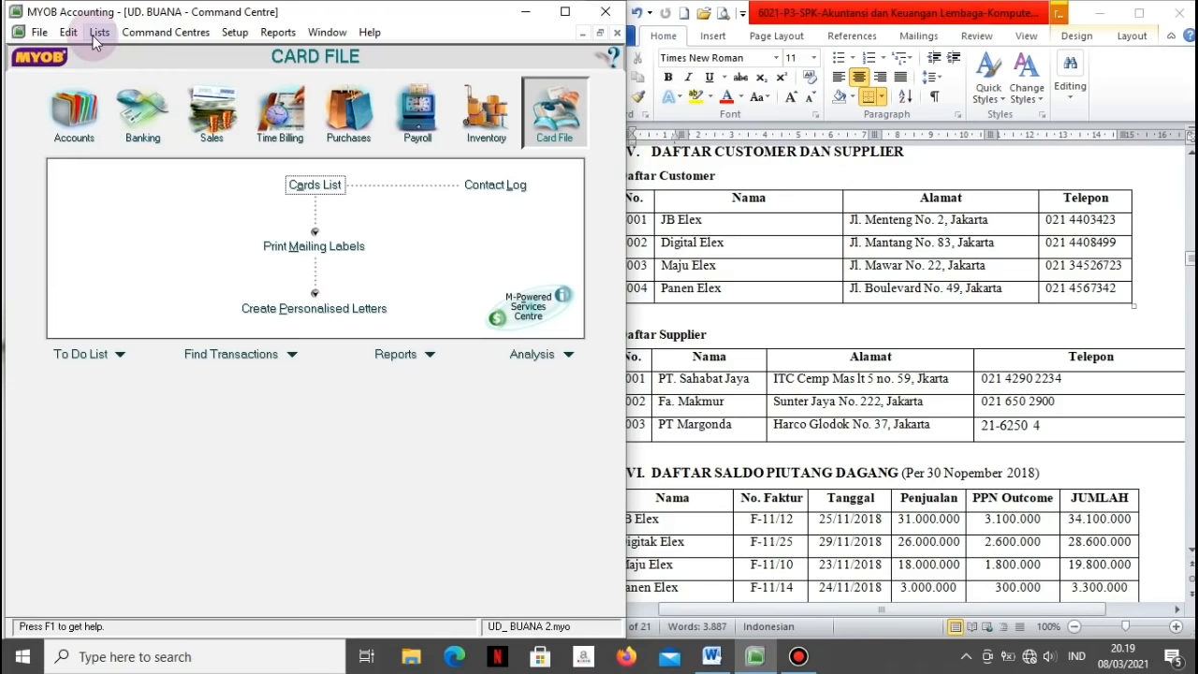
click(235, 34)
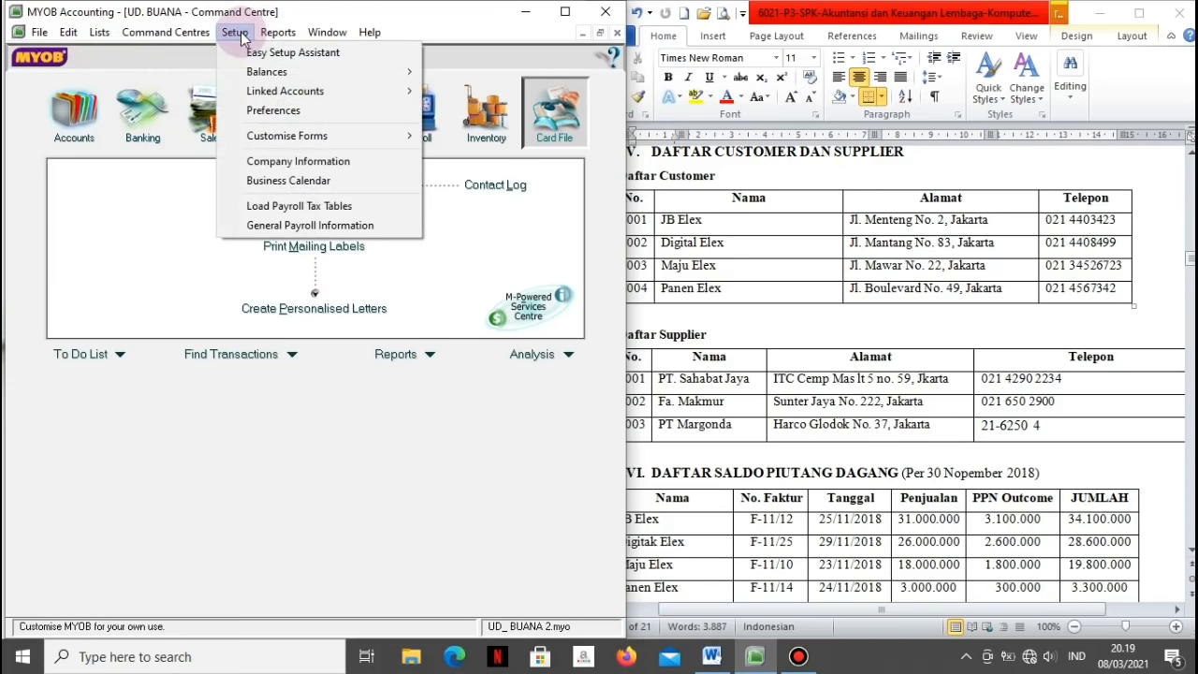
click(248, 90)
click(452, 94)
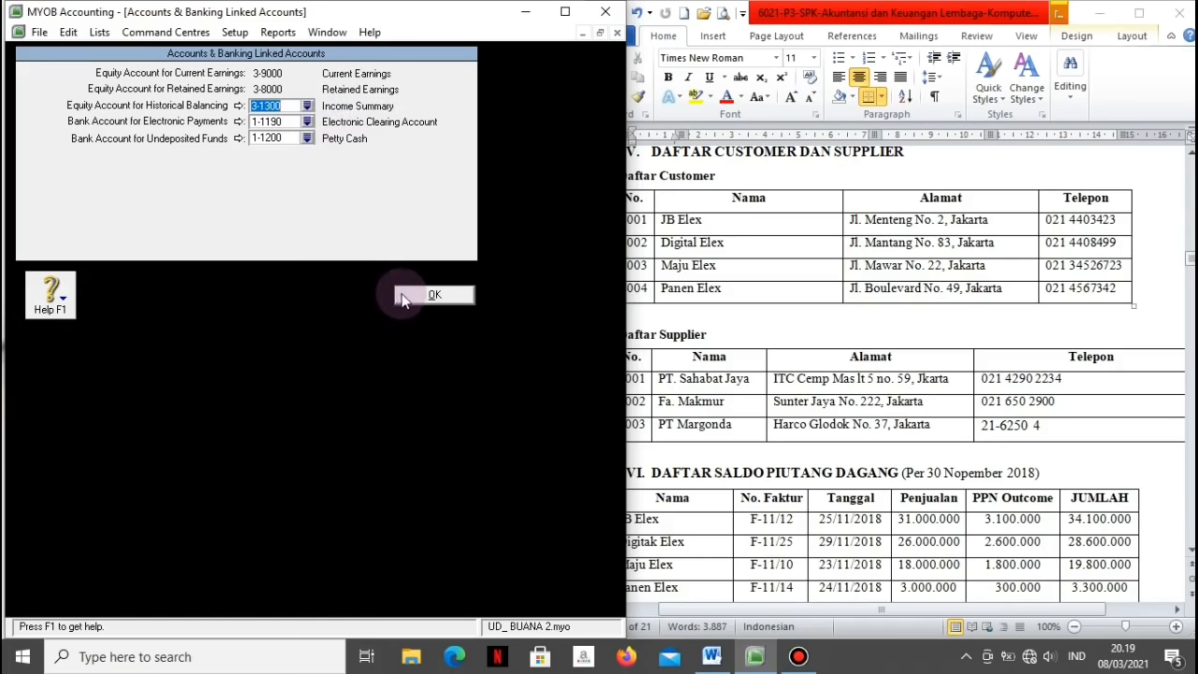
click(433, 295)
click(225, 33)
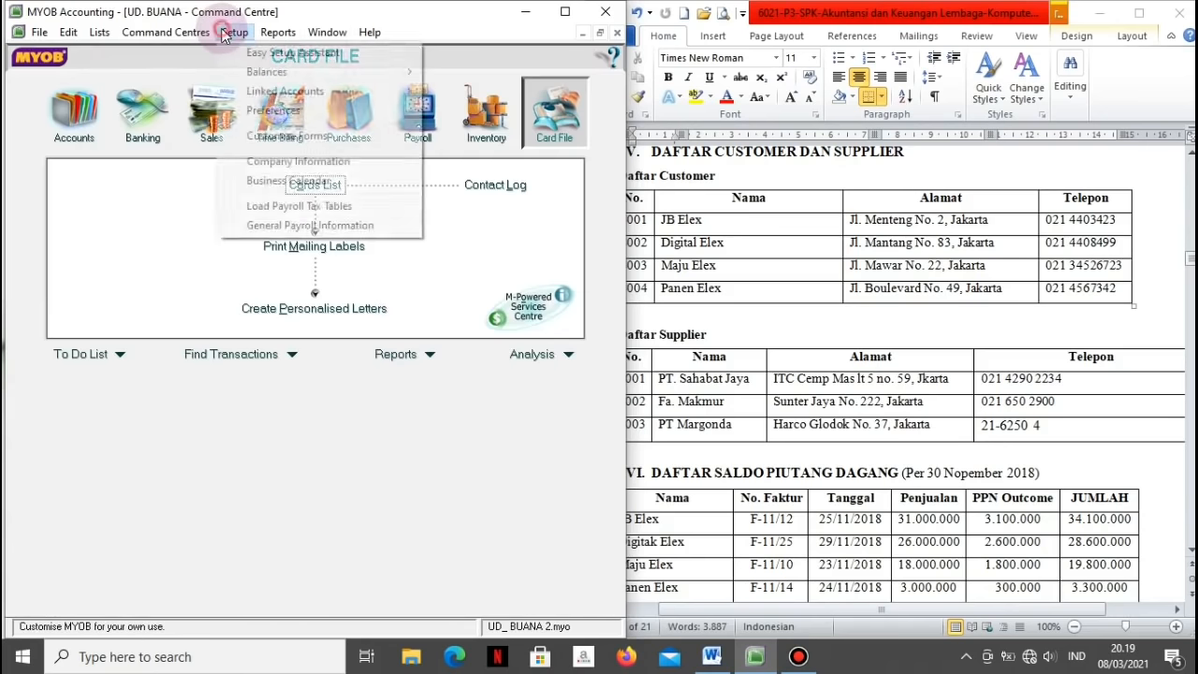
mouse_move(258, 87)
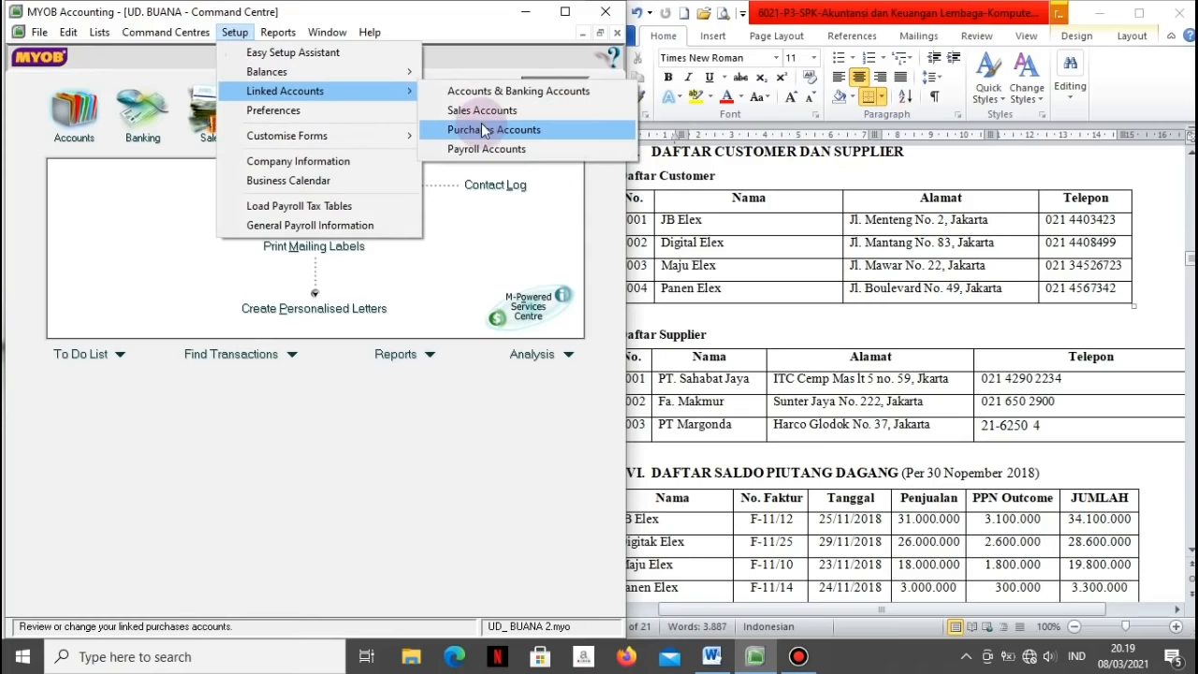
click(461, 110)
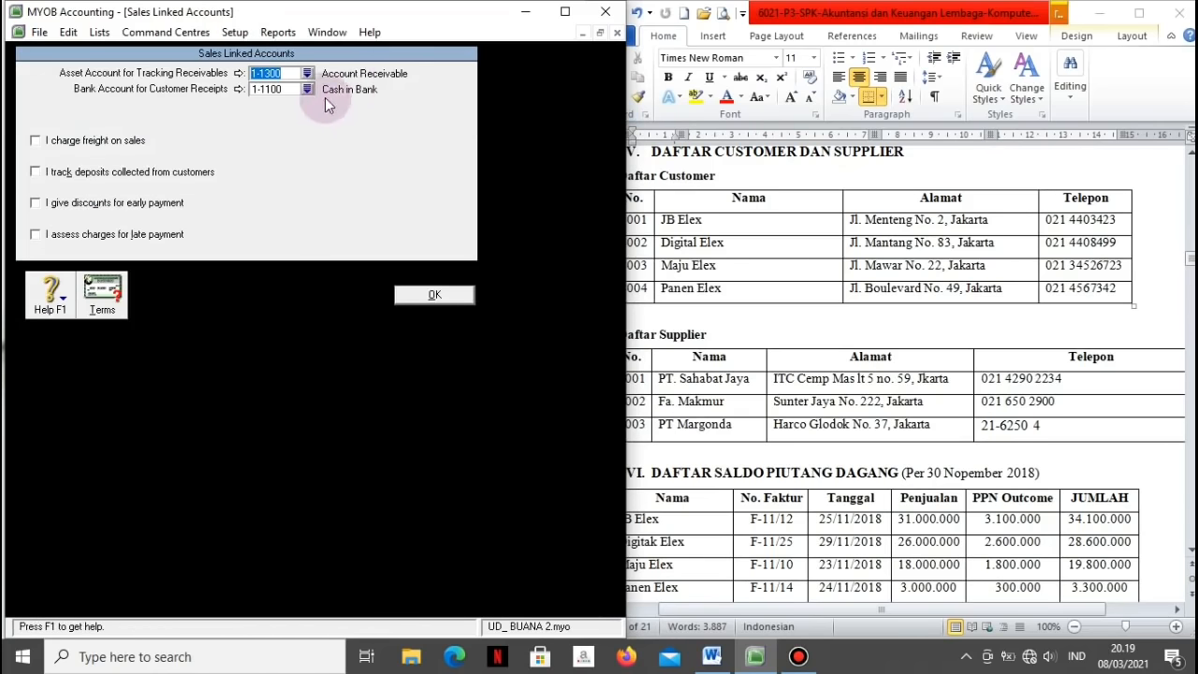
click(413, 295)
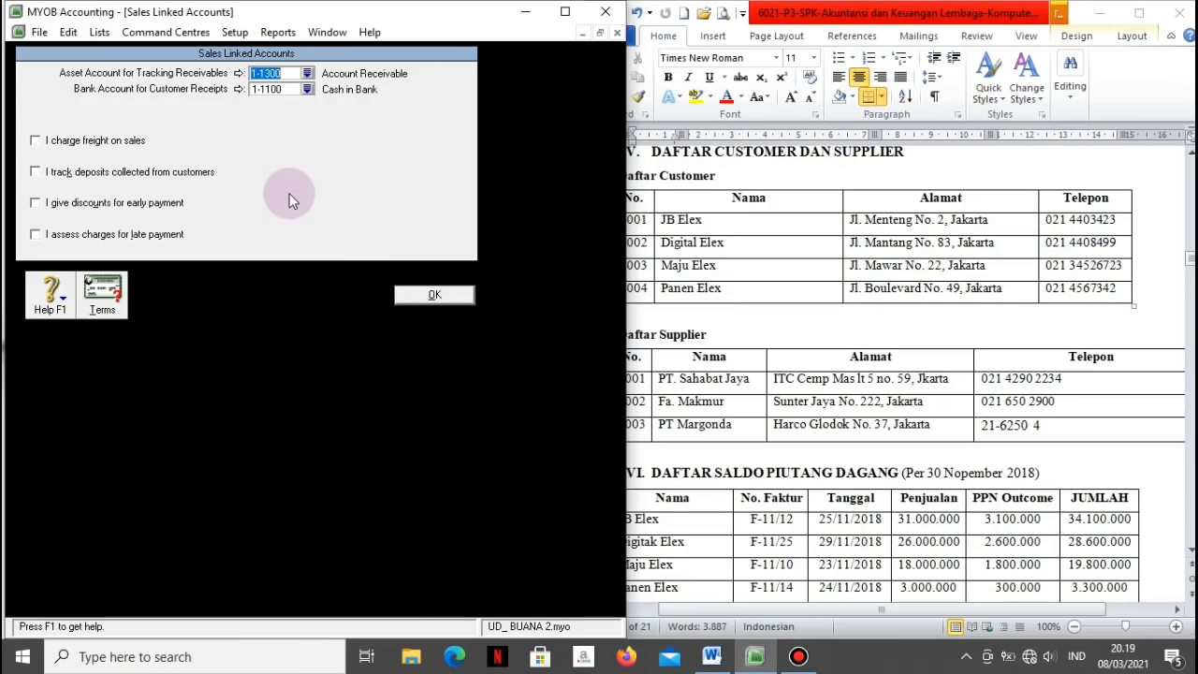
click(404, 294)
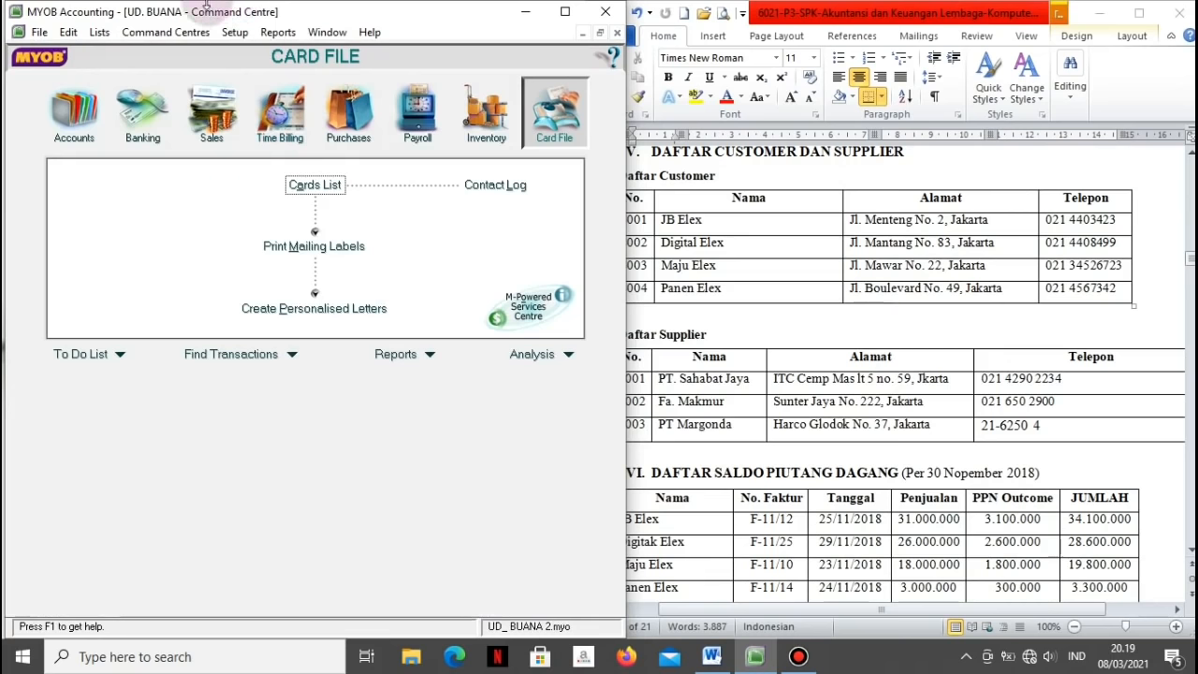
Step: Tick 'I pay freight on purchases' and link freight to 5-1200 Freight Paid
click(235, 32)
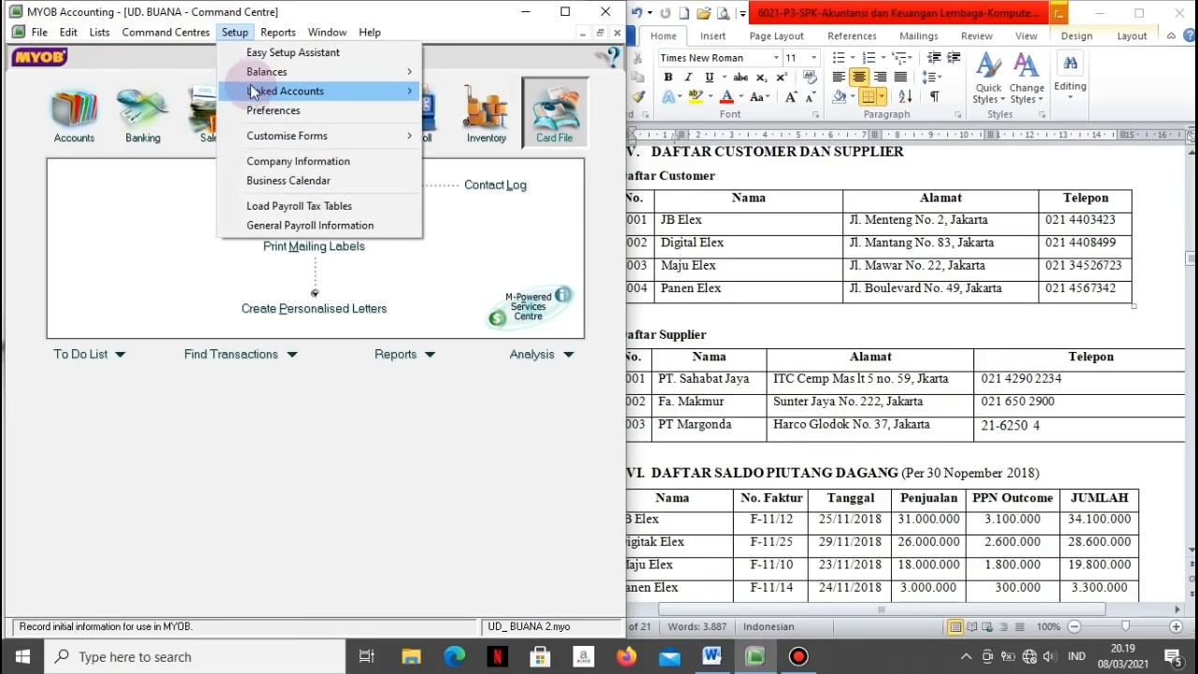
mouse_move(259, 91)
click(444, 129)
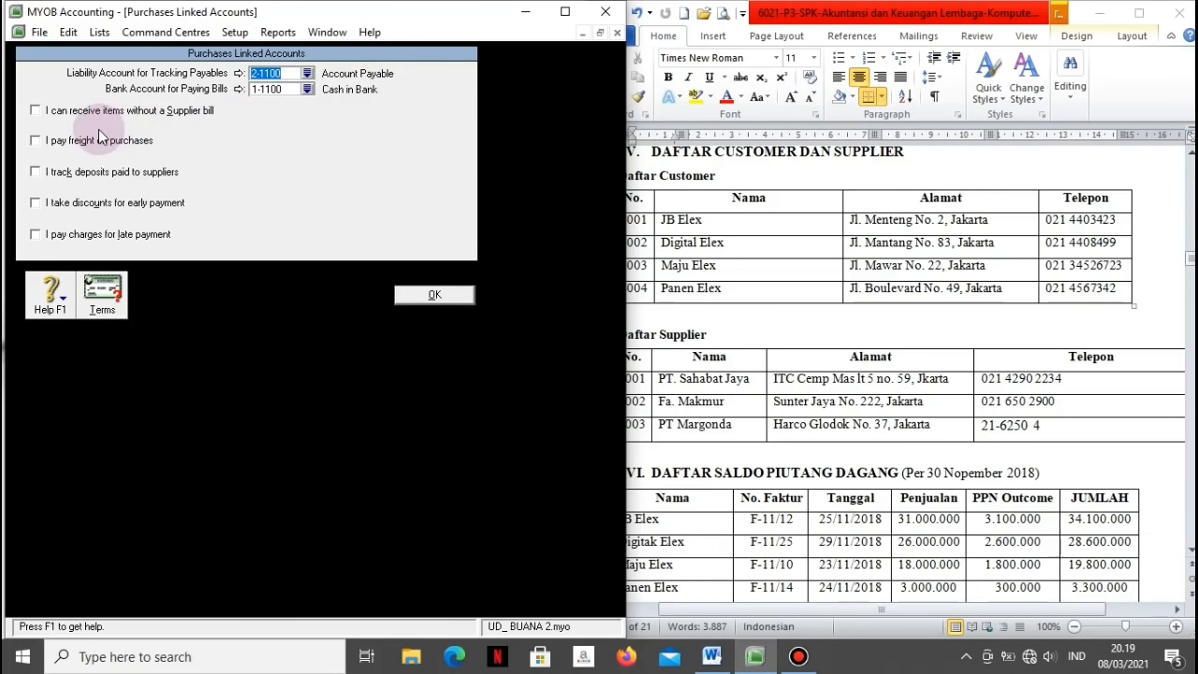
click(36, 140)
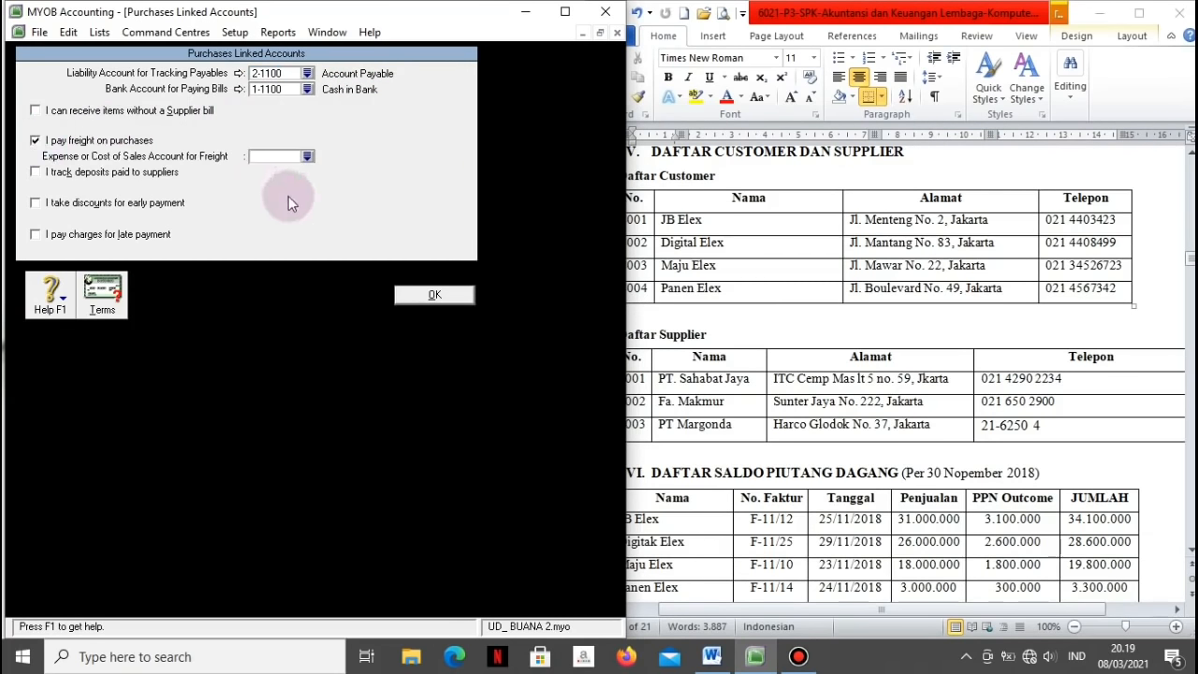
click(308, 156)
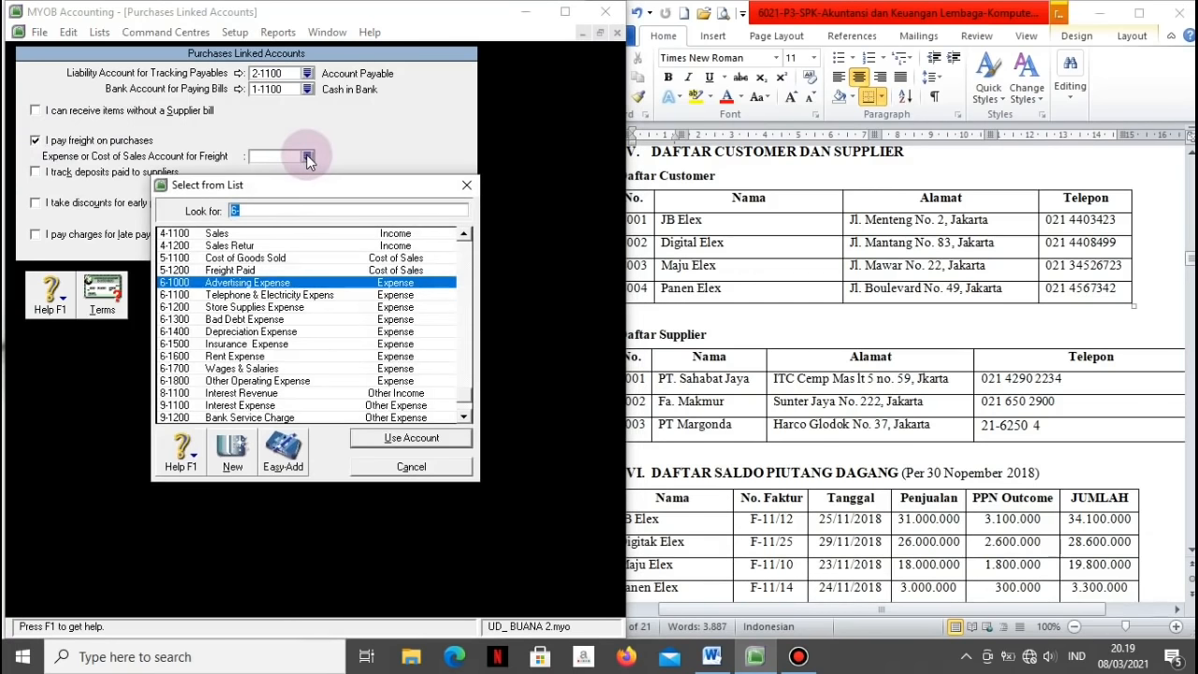
click(234, 270)
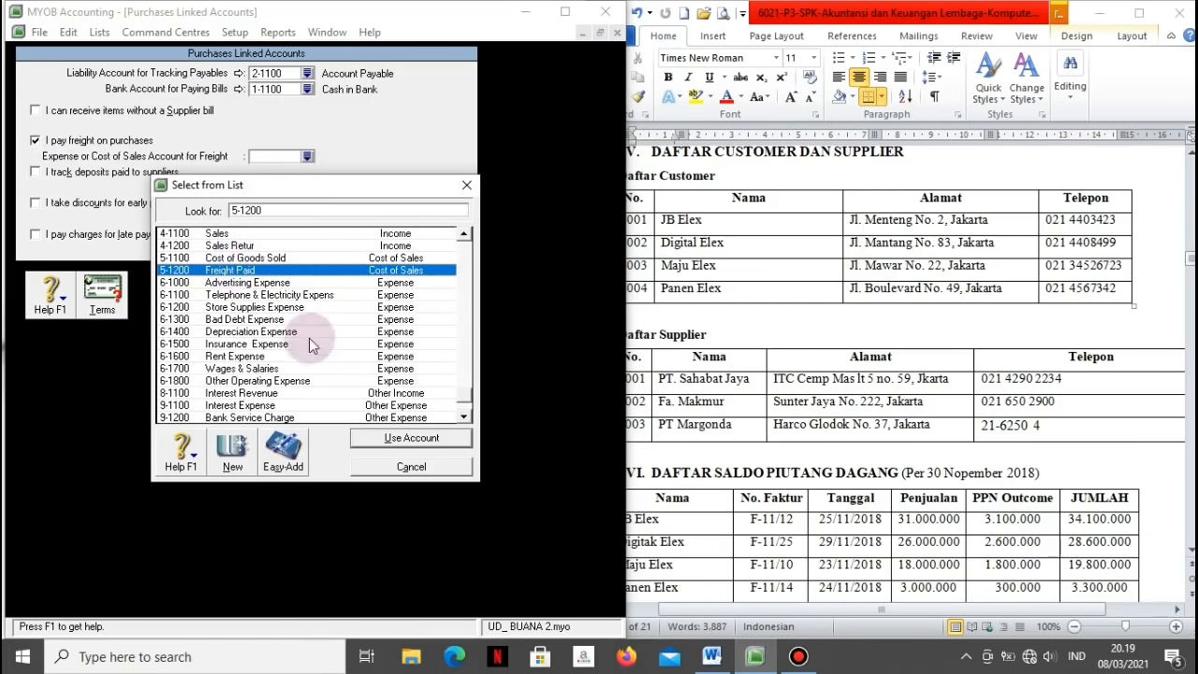
click(366, 437)
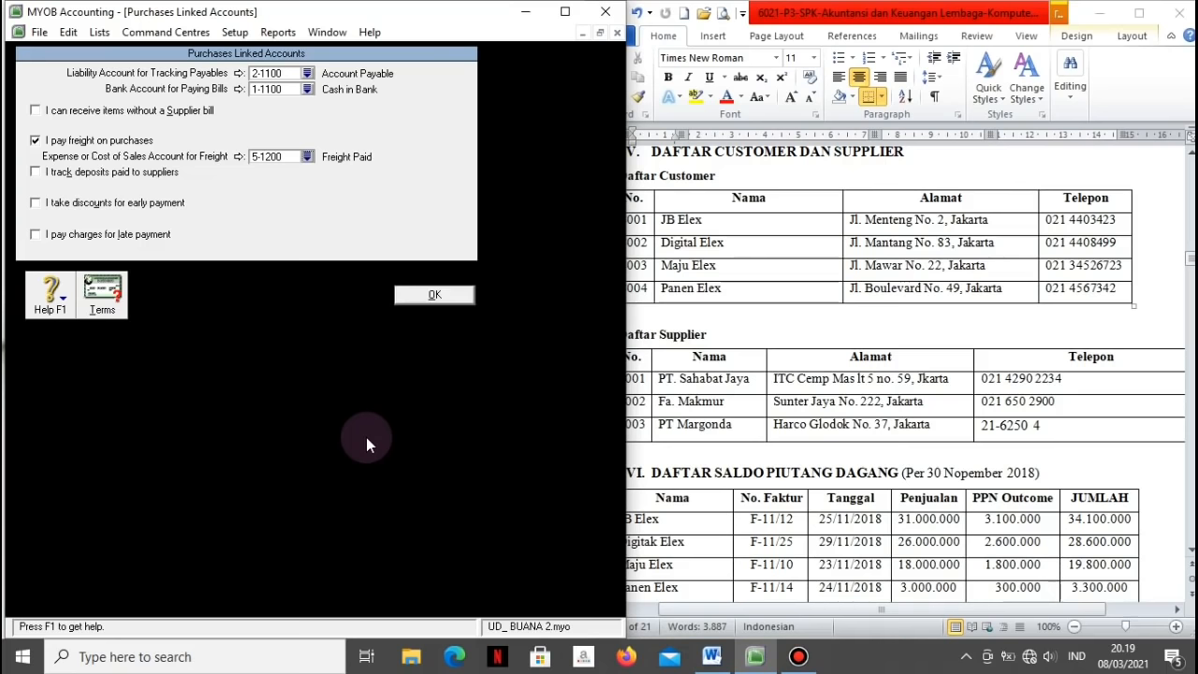
click(415, 297)
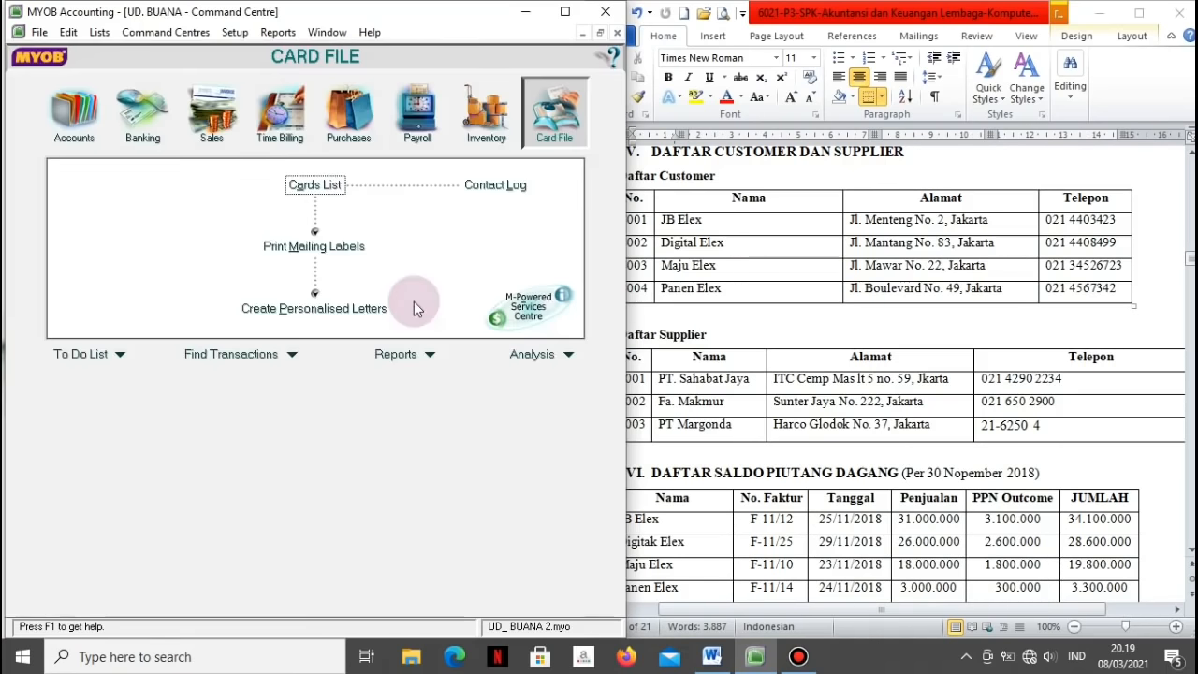
Step: Review and accept Payroll linked accounts 1-1200, 1-1100, 1-1190, 6-1700 and 2-1300
click(233, 33)
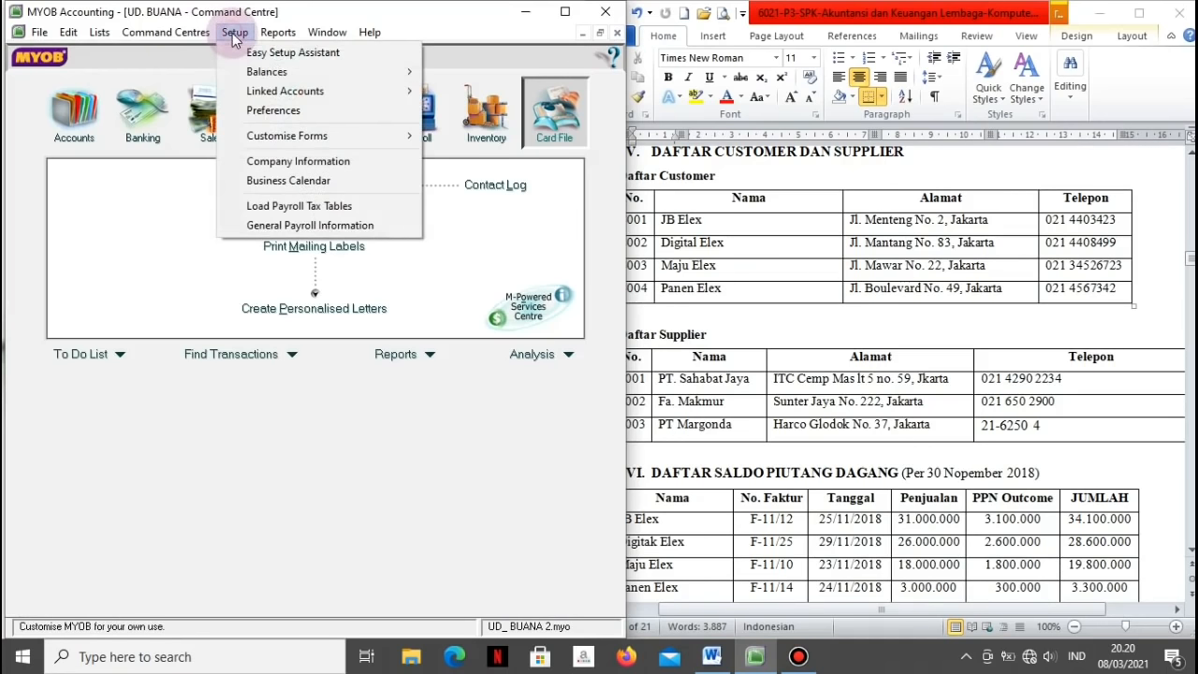
mouse_move(251, 94)
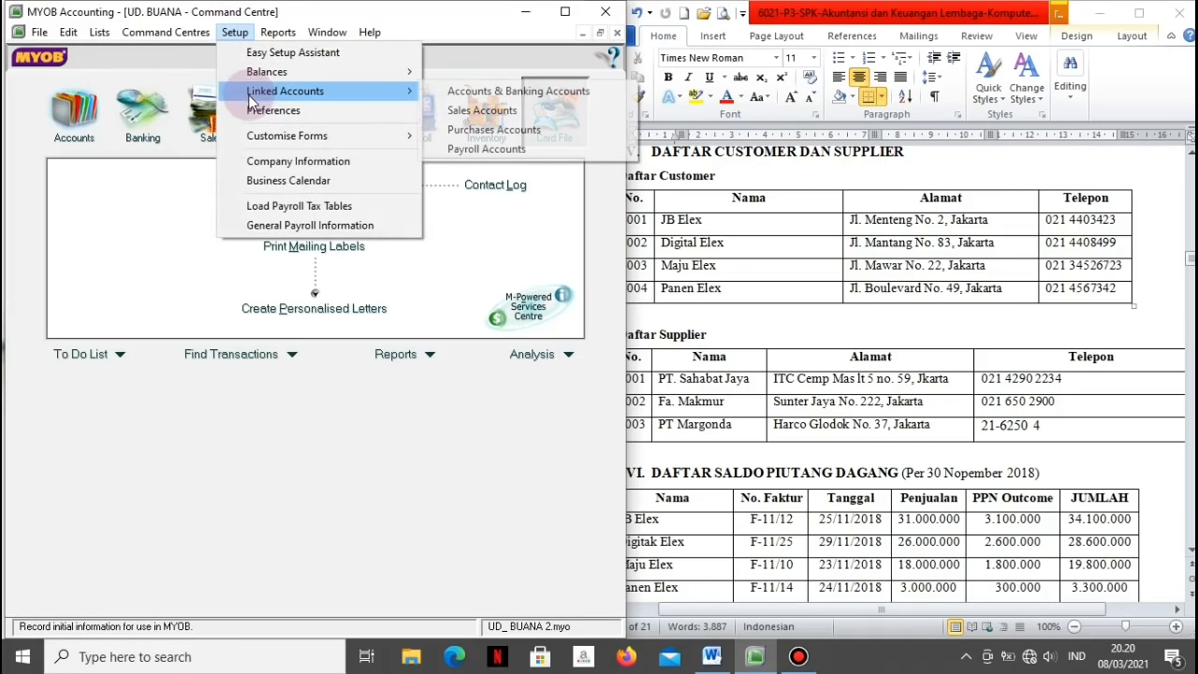
click(468, 150)
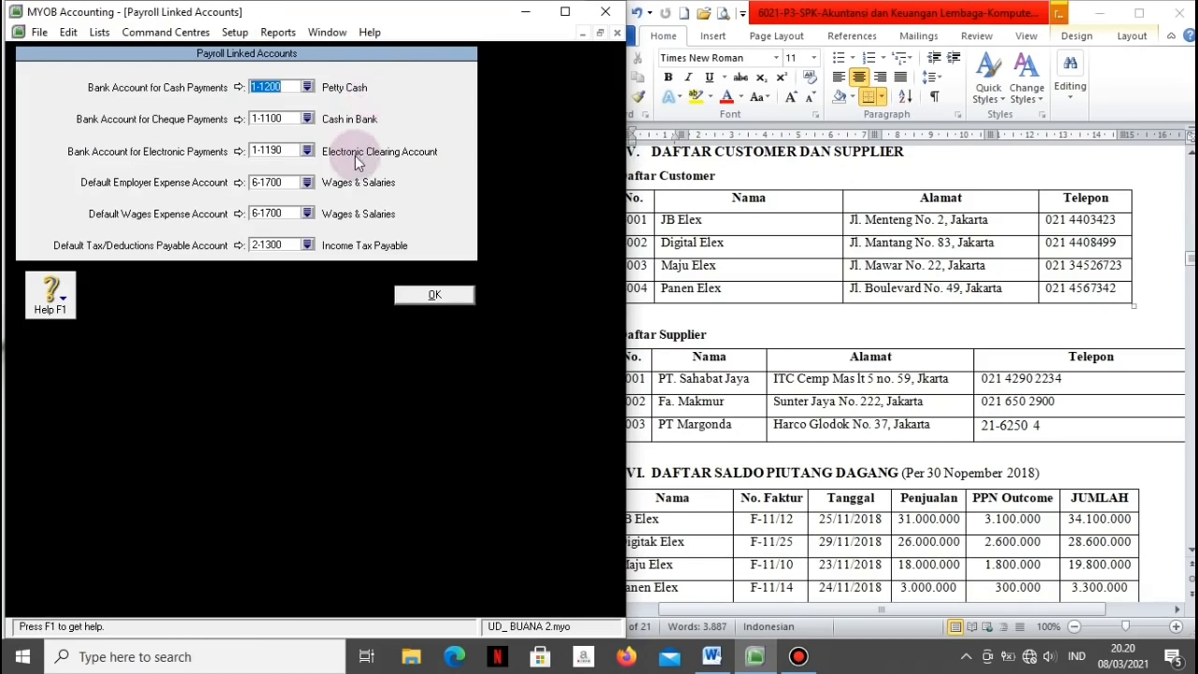
click(419, 300)
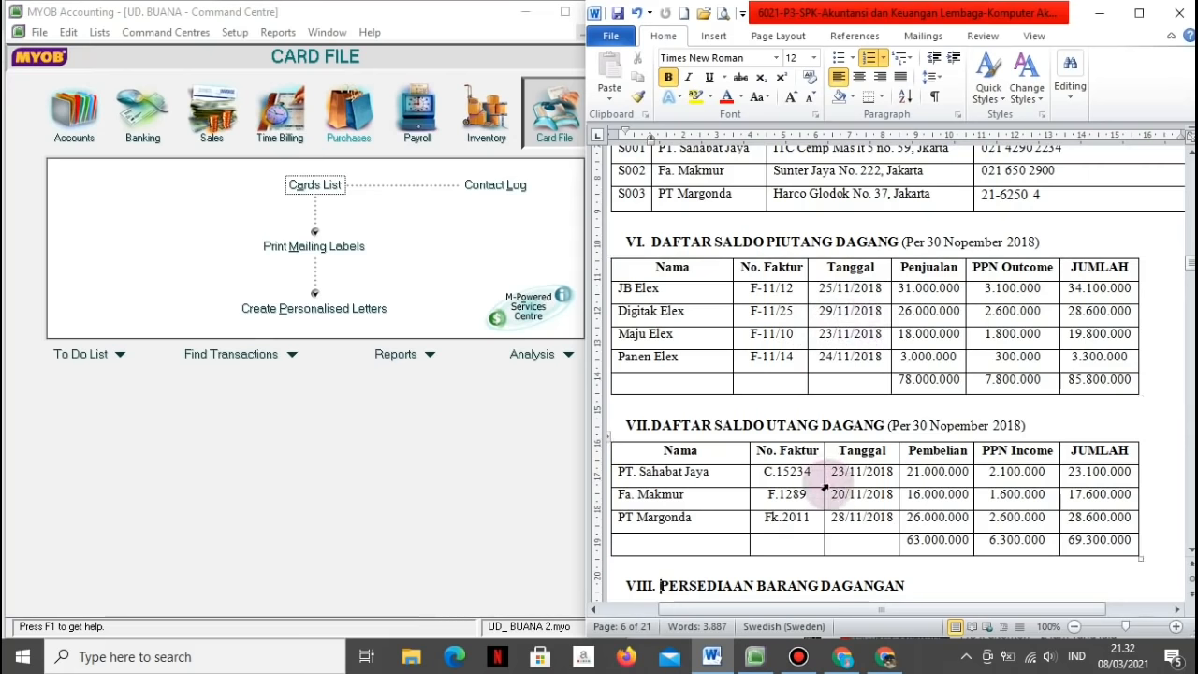
Step: Open Supplier Balances and start a historical purchase for Fa. Makmur
drag(835, 503, 796, 502)
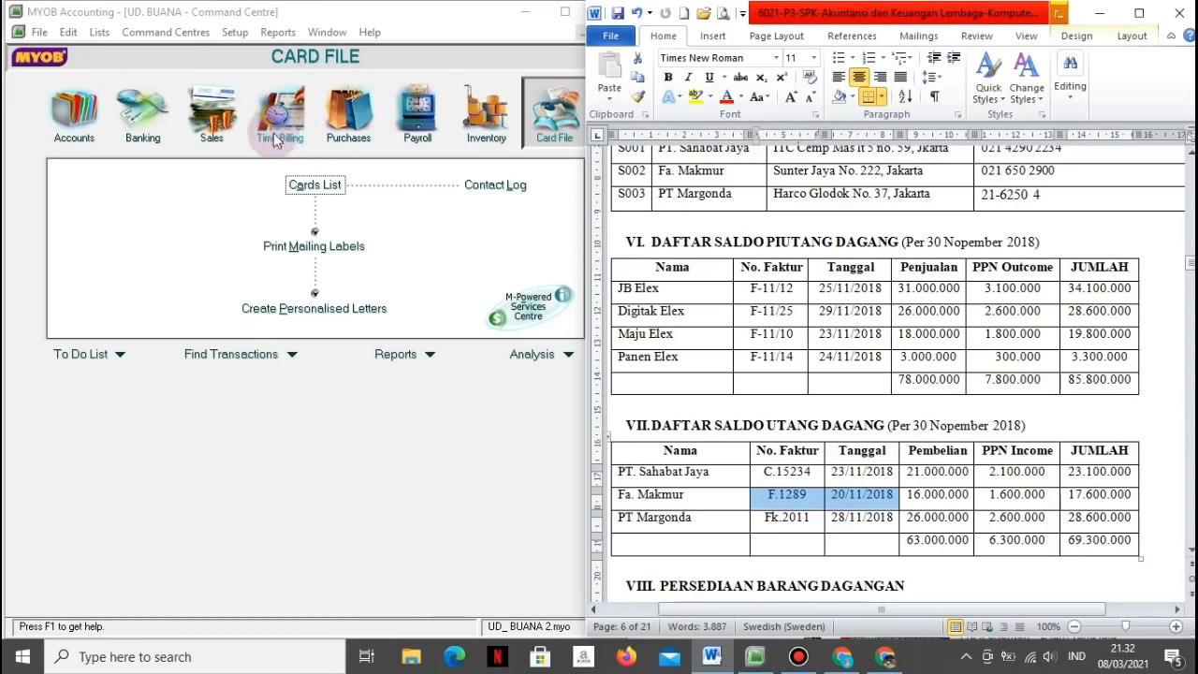
click(225, 202)
click(234, 36)
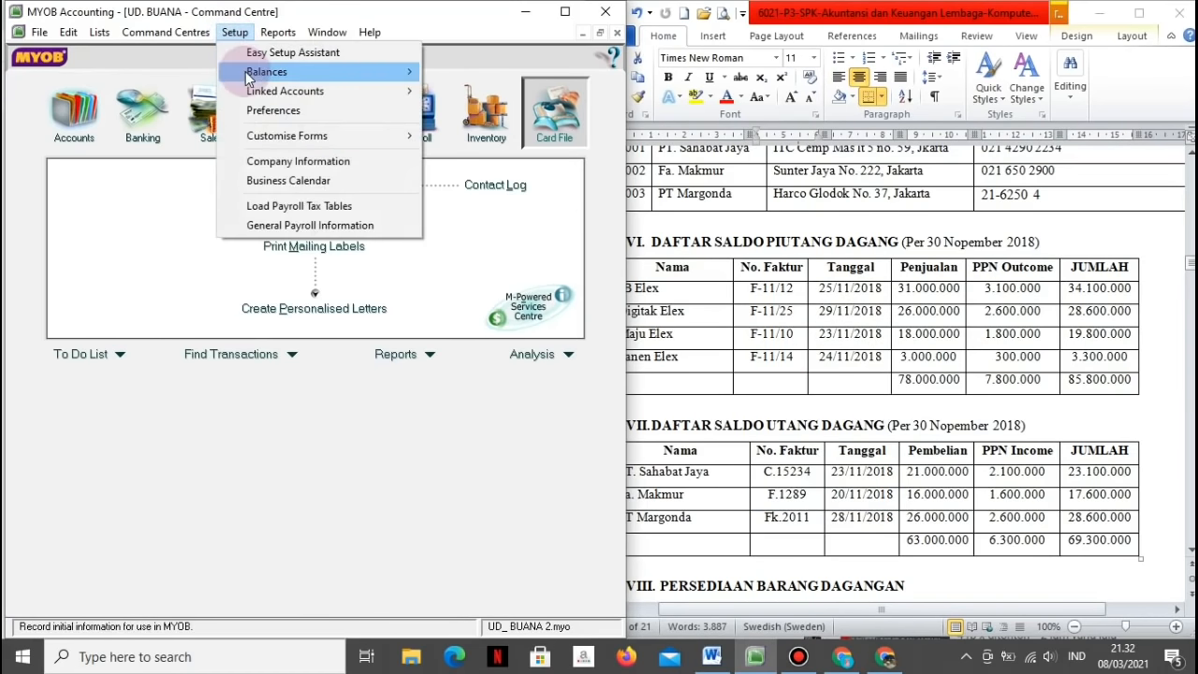
mouse_move(402, 71)
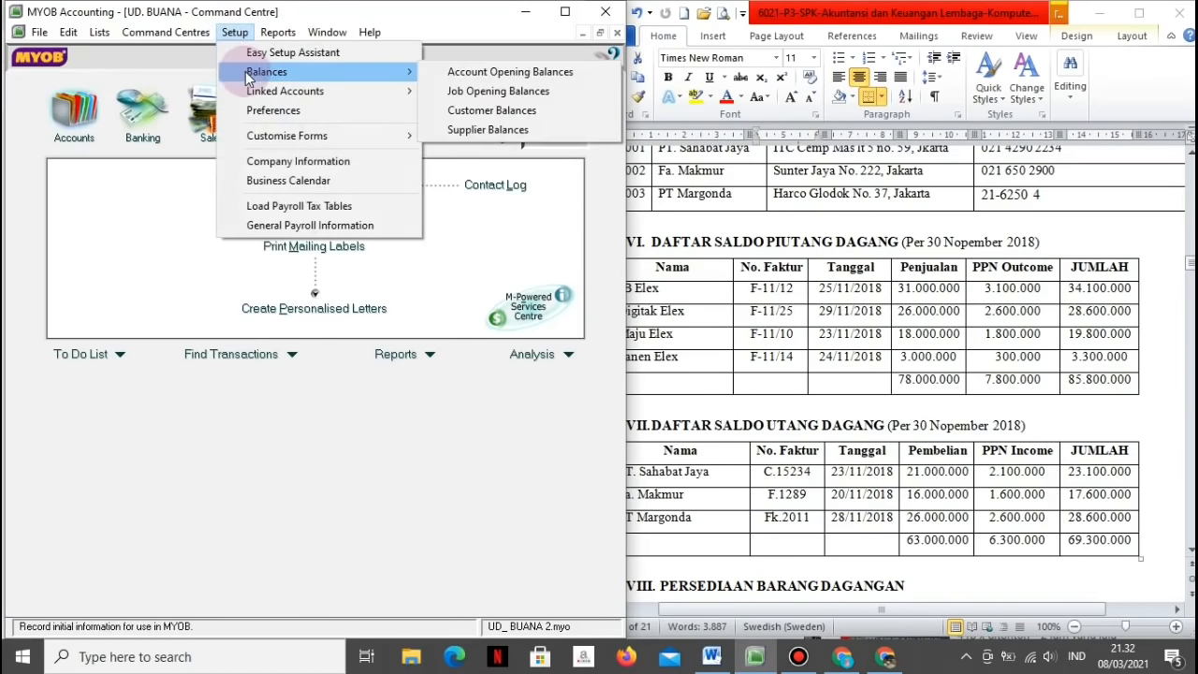
click(440, 129)
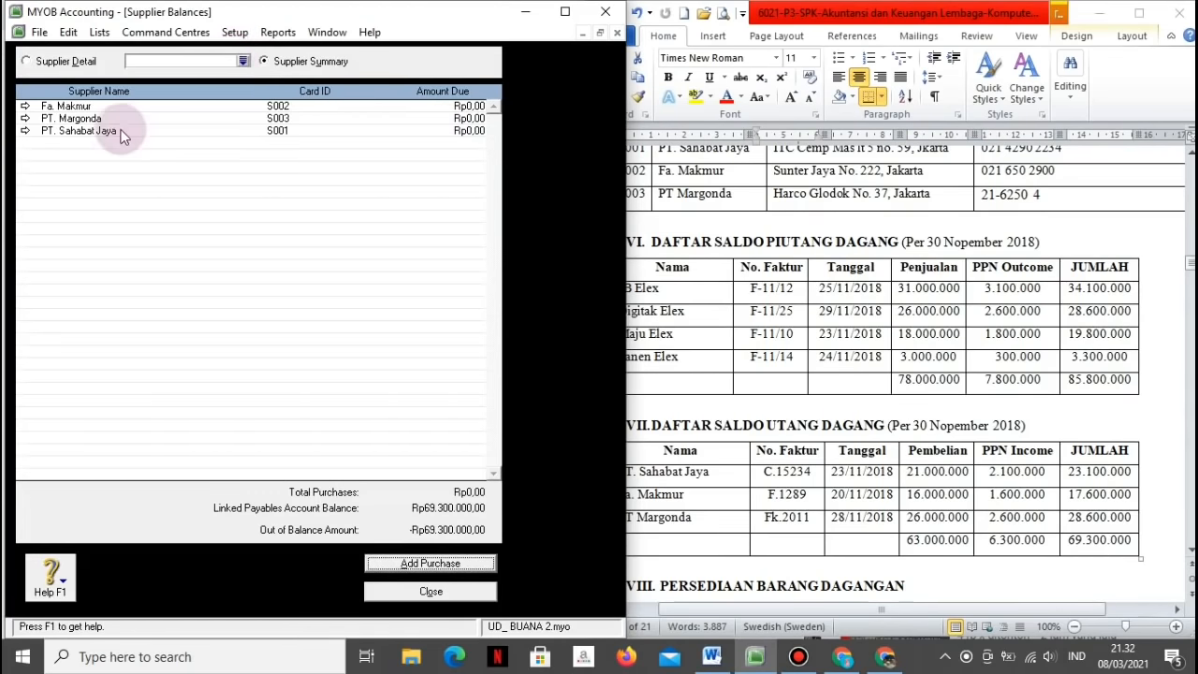
double_click(80, 106)
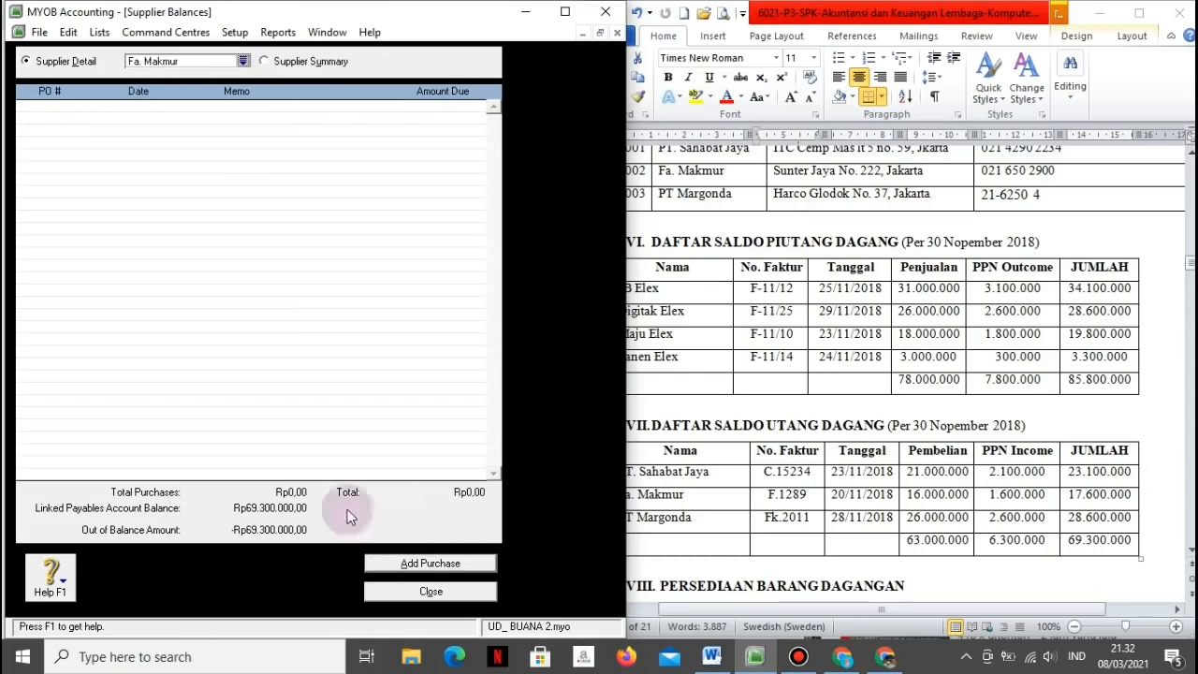
click(403, 564)
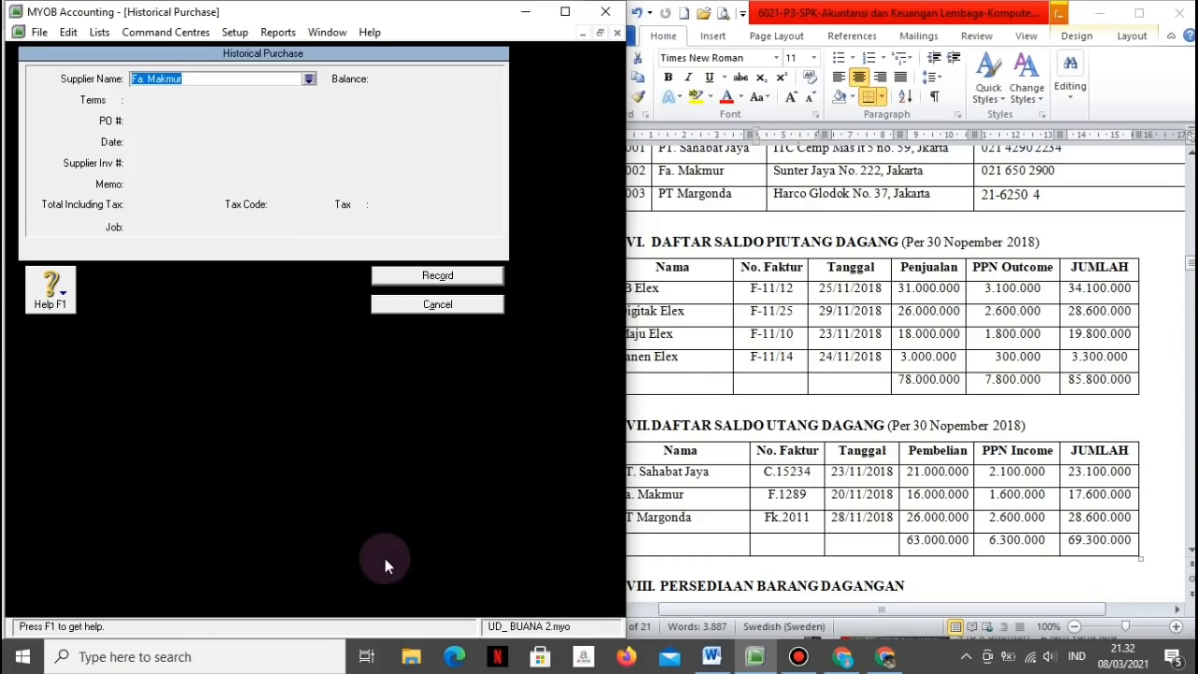
Step: Record invoice F.1289 dated 20/11/2018, memo 'Saldo Awal Utang Fa. Makmur', total 17.600.000
key(Tab)
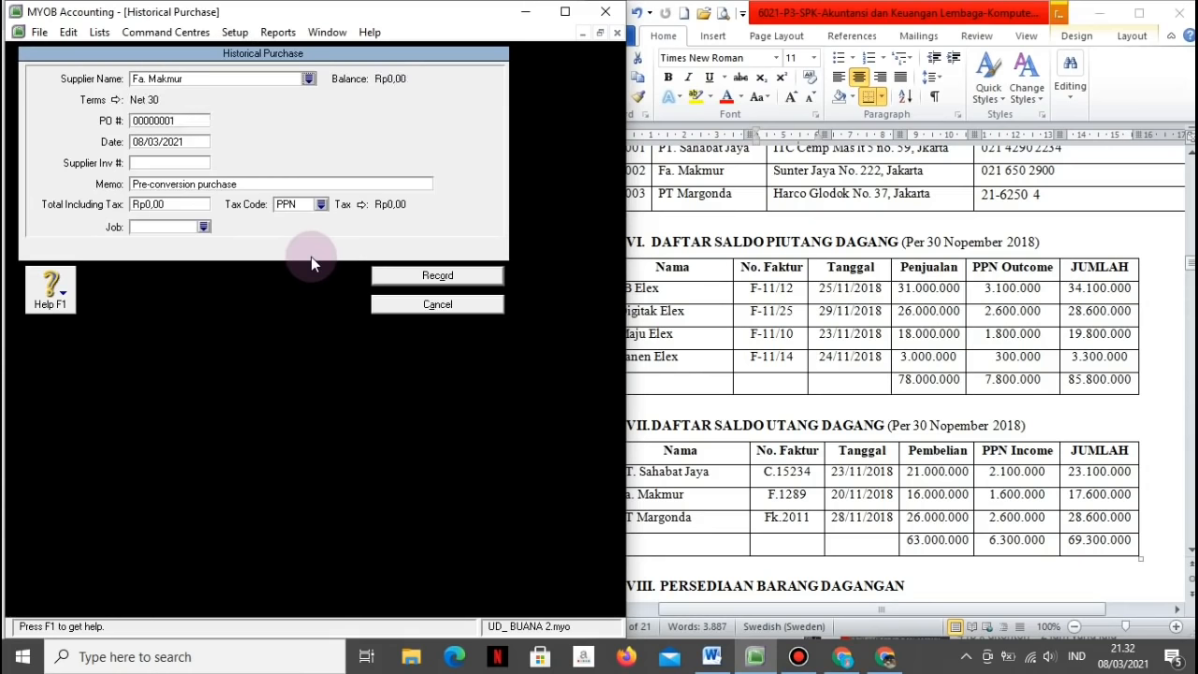
click(187, 141)
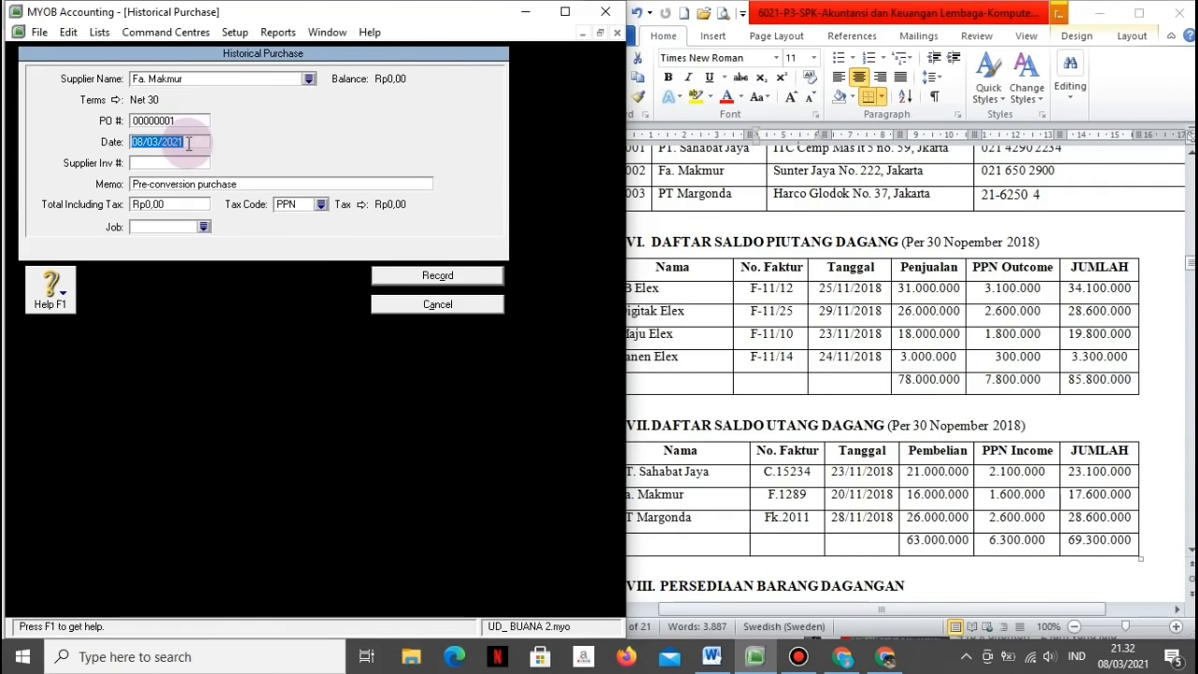
key(BackSpace)
text(20/11/2018)
key(Tab)
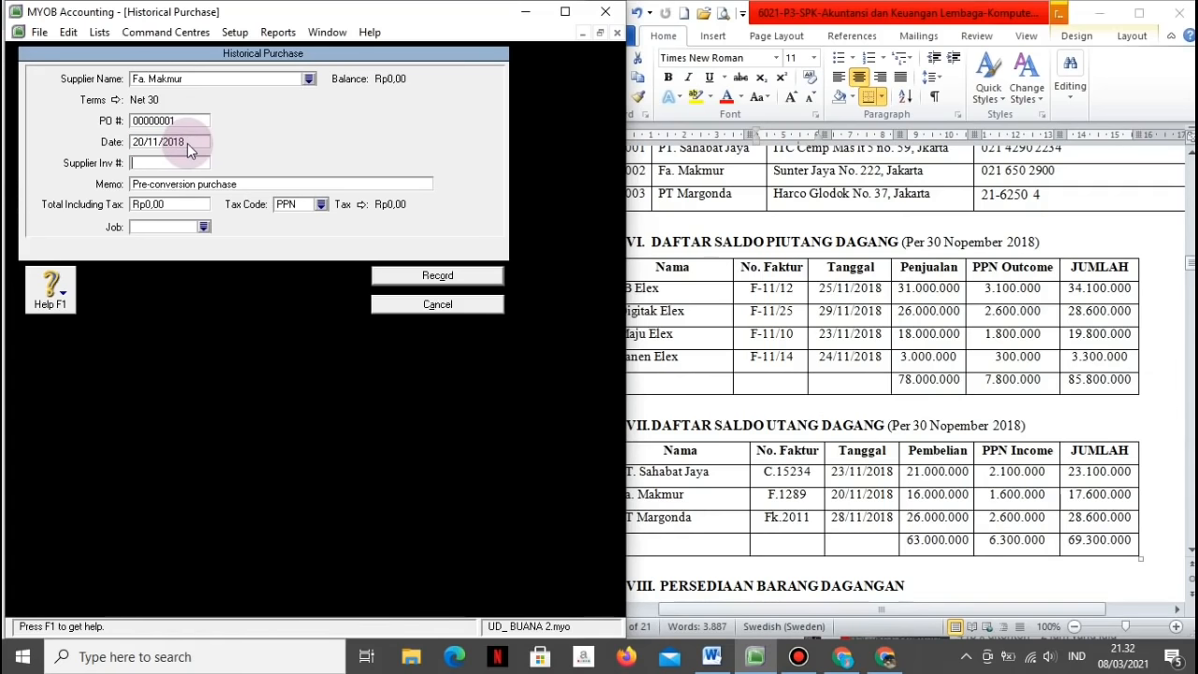
text(F.1289)
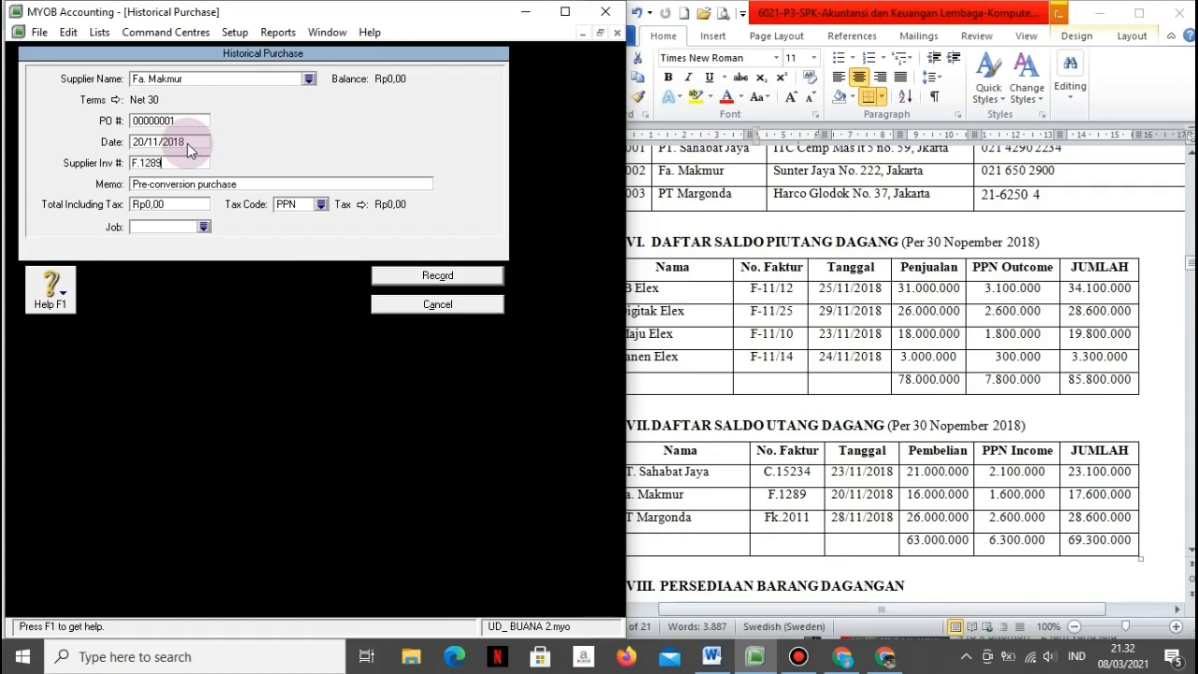
key(Tab)
text(Sa)
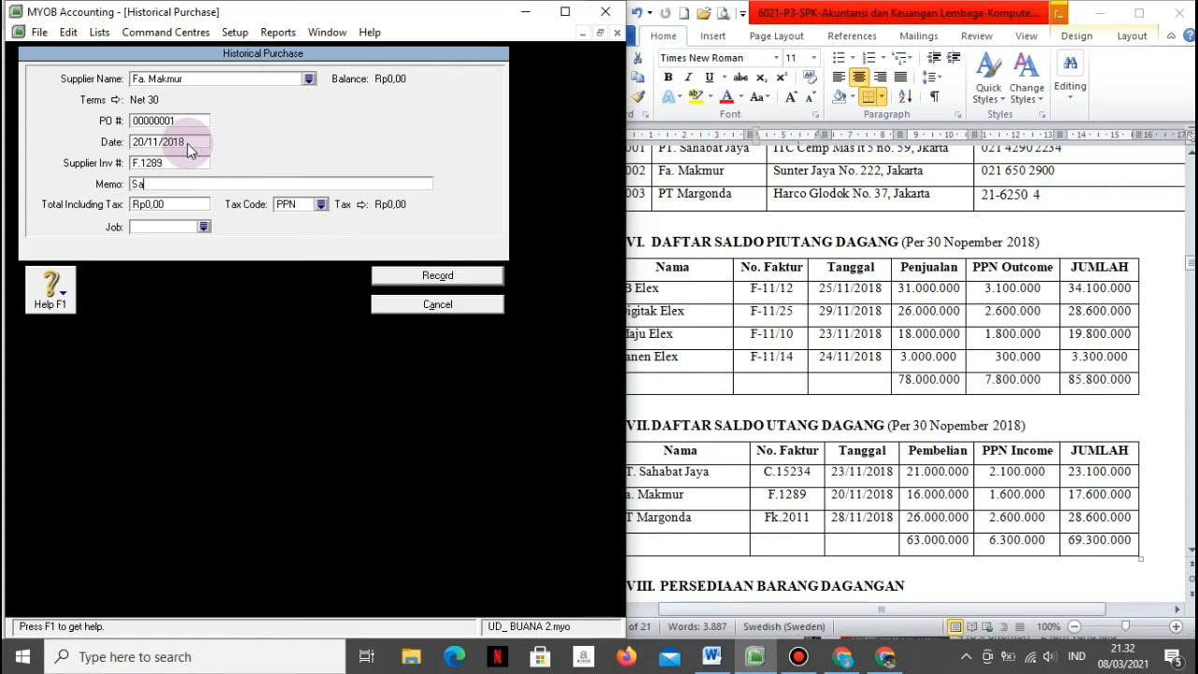
text(ldo Awal Utang Fa.)
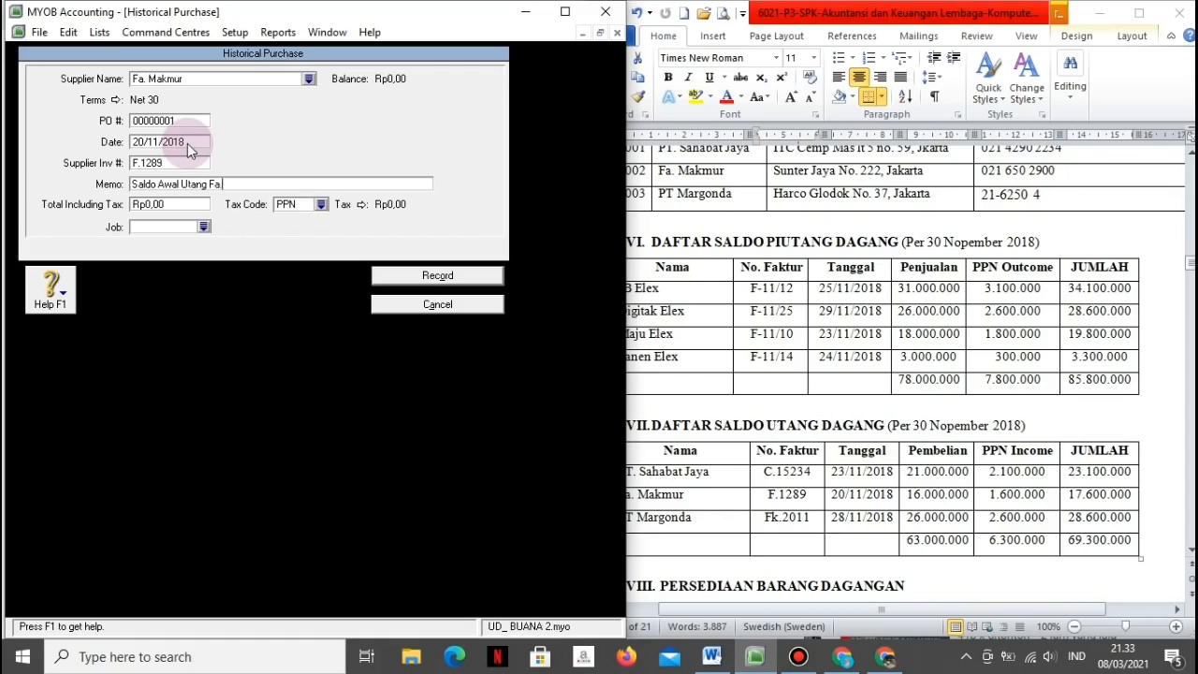
text( Makmur)
key(Tab)
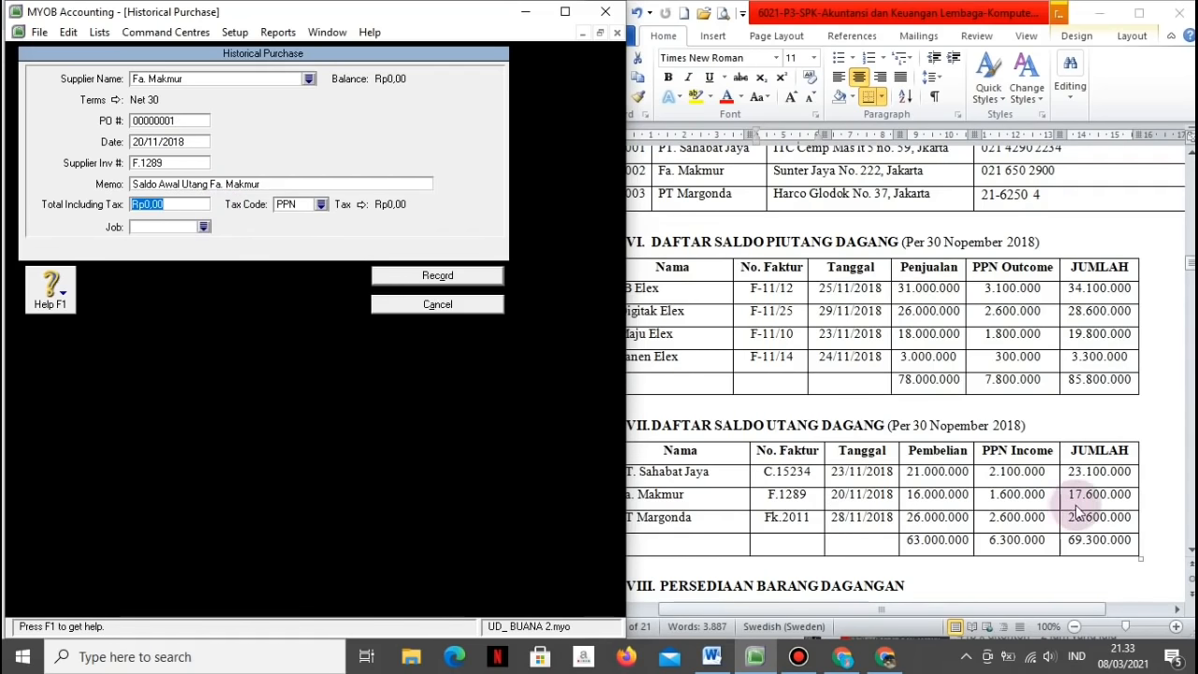
text(1)
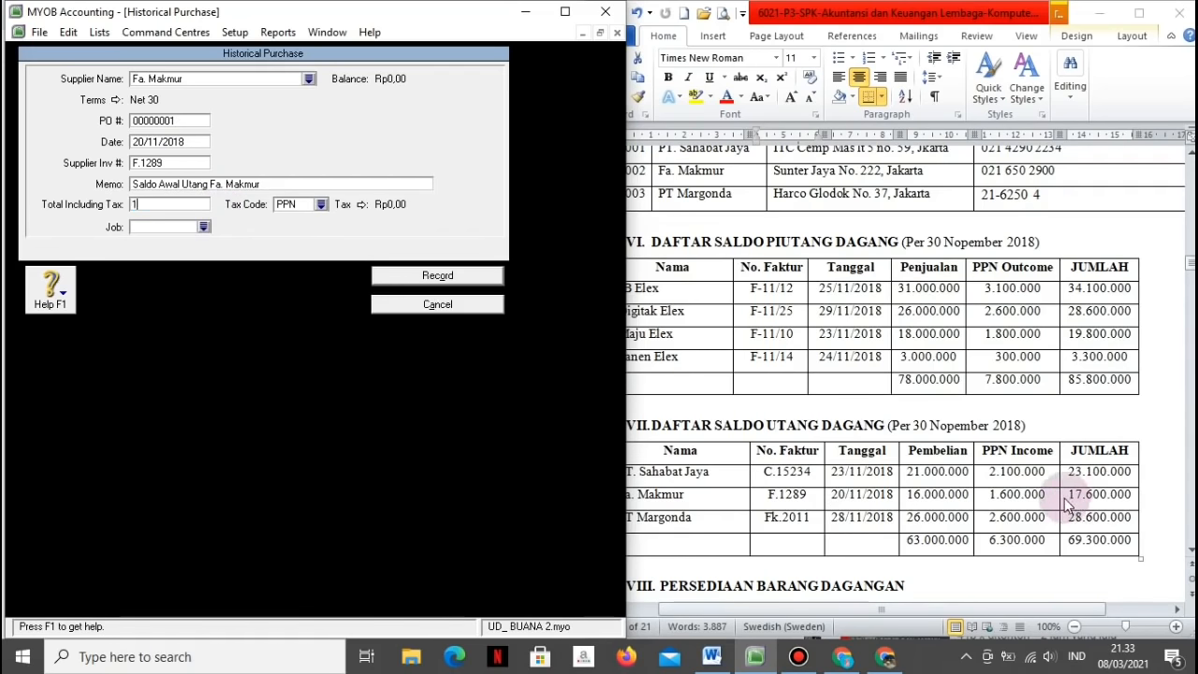
text(7.600.00000)
key(Tab)
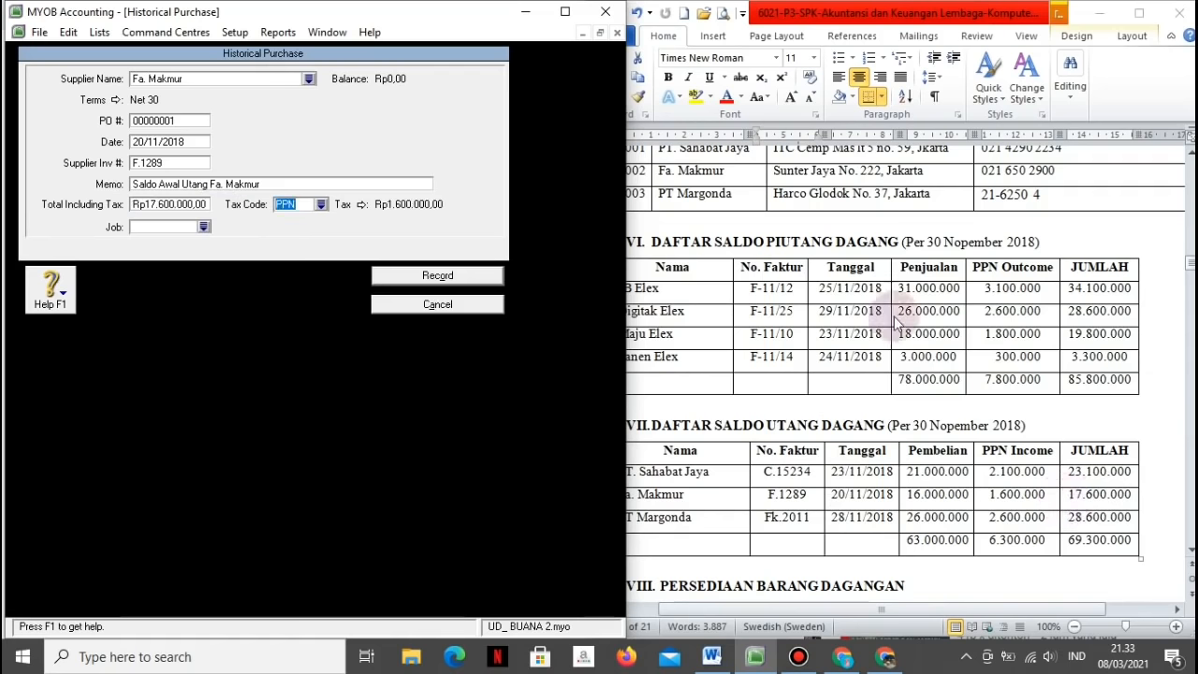
click(466, 276)
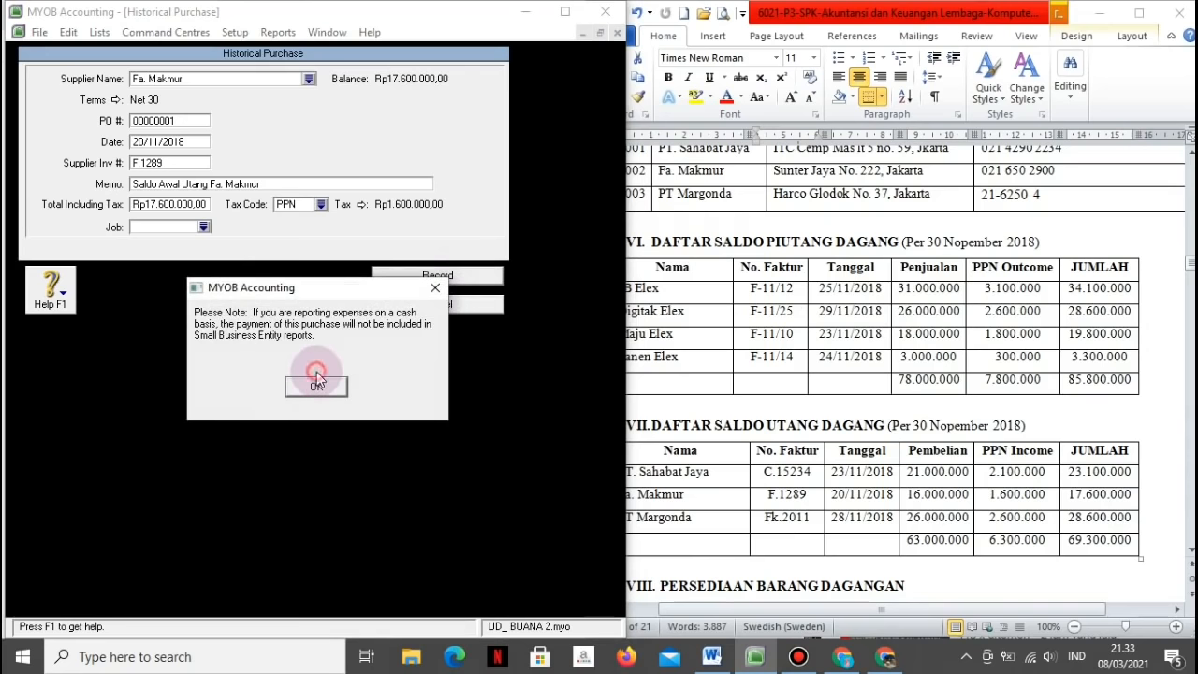
click(318, 385)
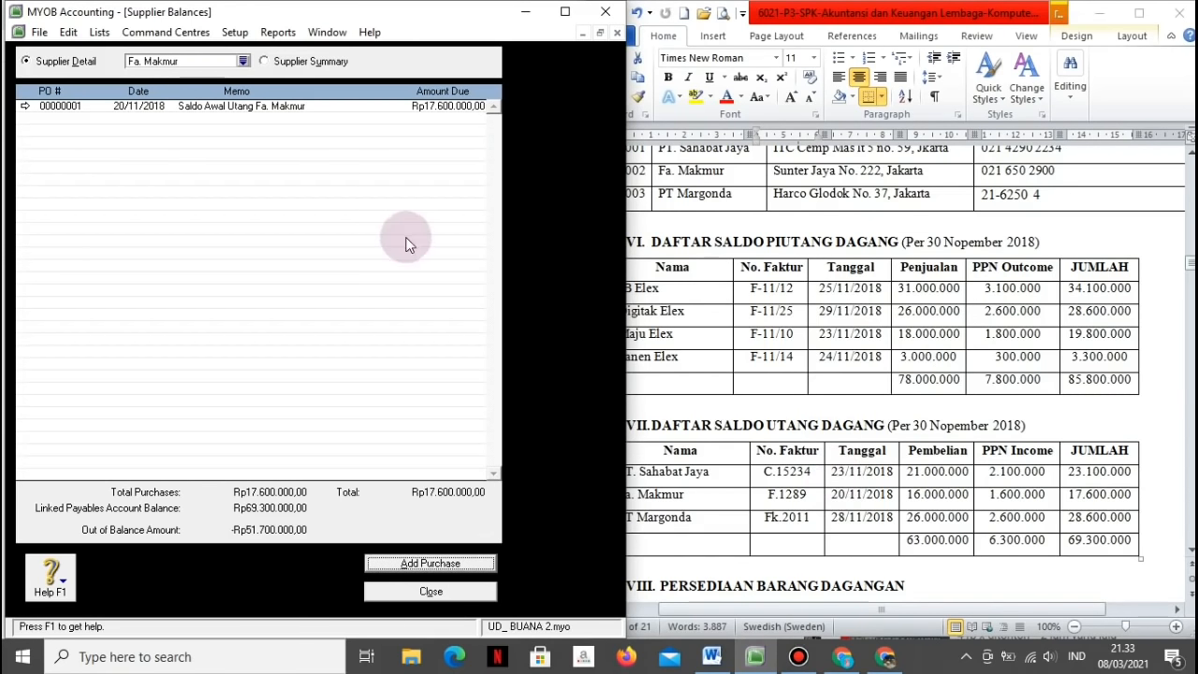
Step: Switch the supplier to PT. Sahabat Jaya and start a new historical purchase
click(243, 62)
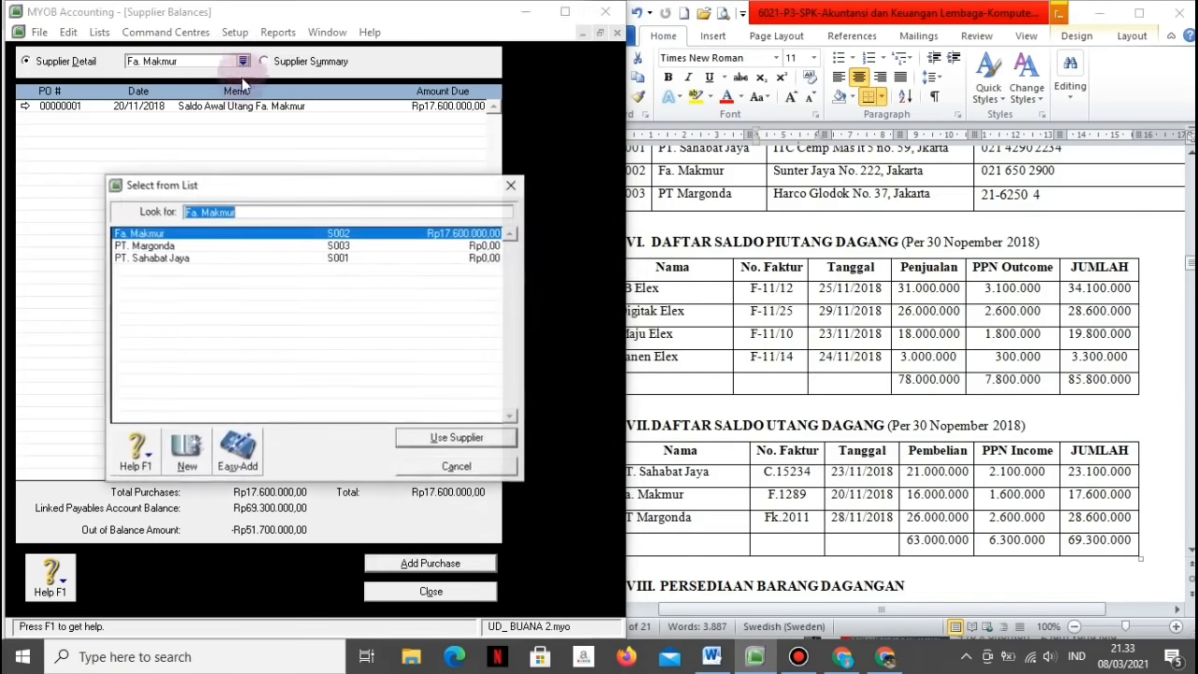
click(186, 259)
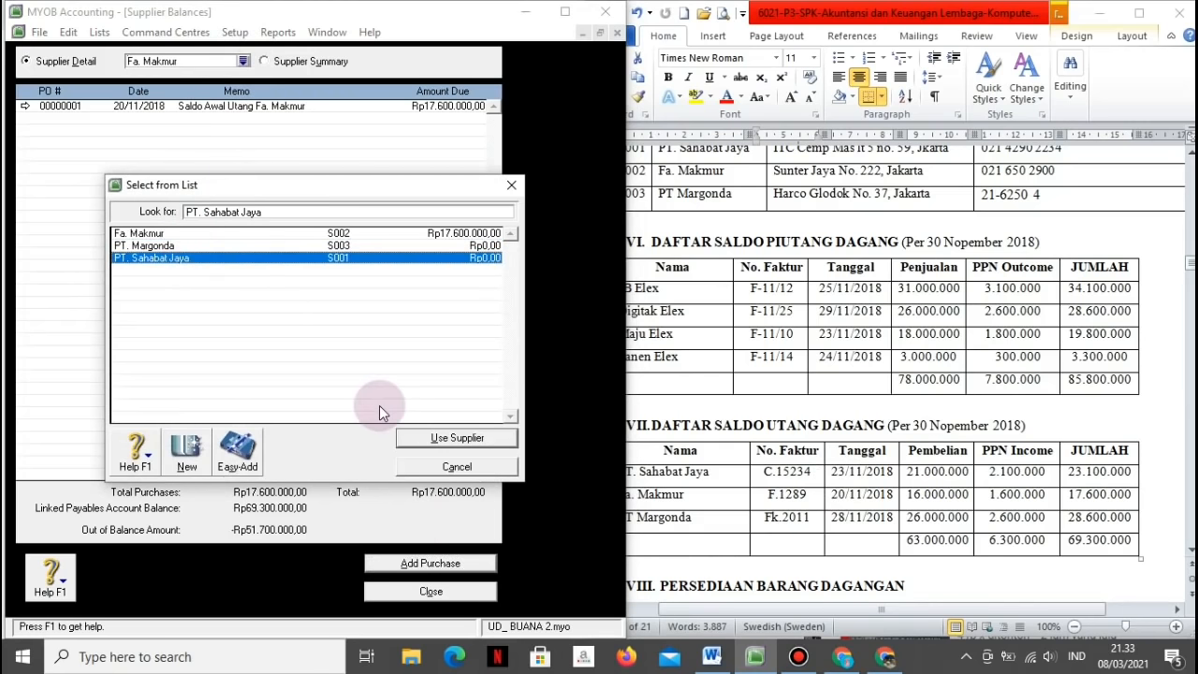
click(411, 438)
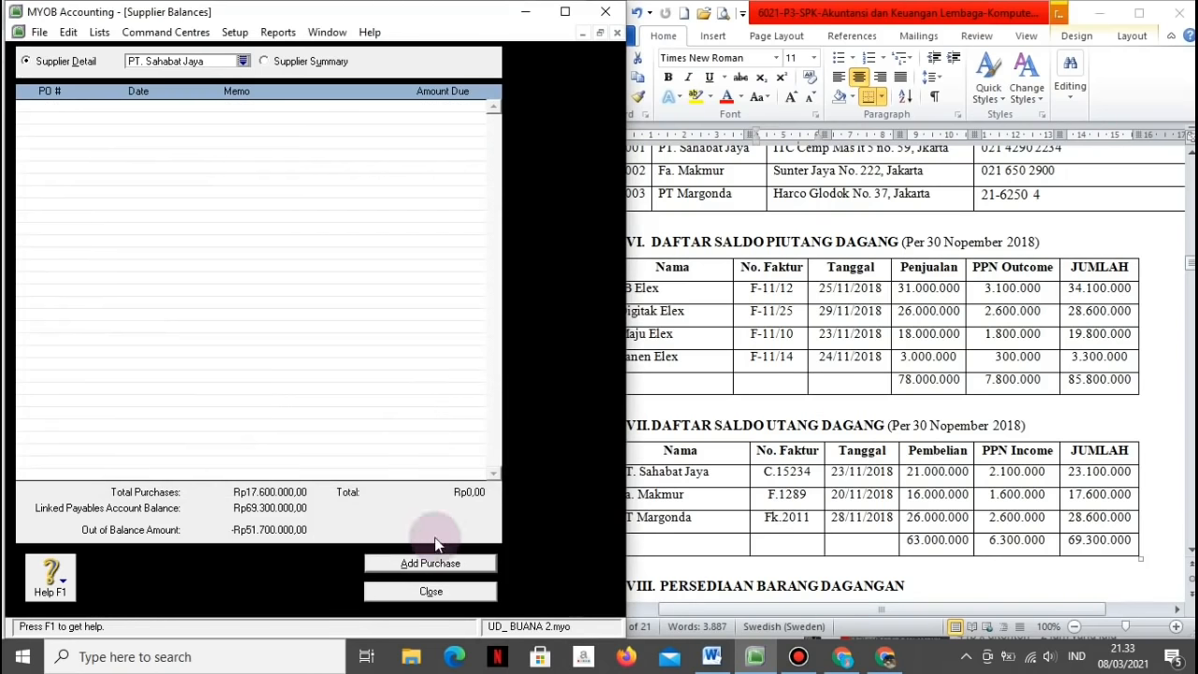
click(431, 562)
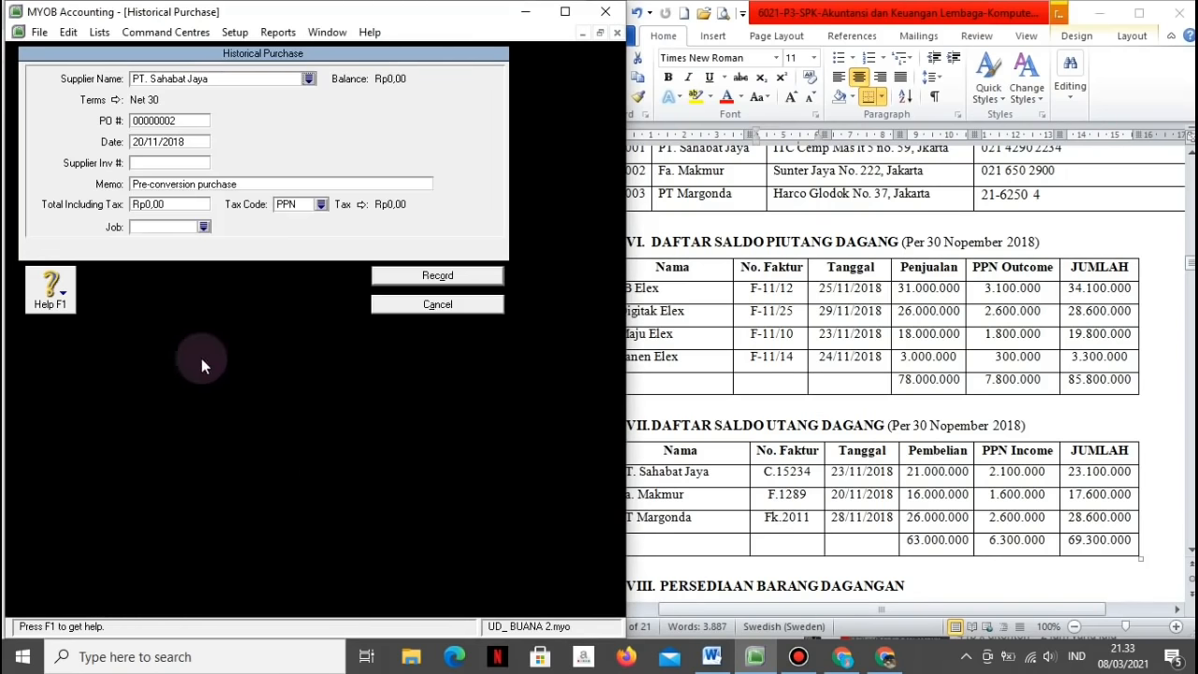
Step: Record invoice C.15234 dated 23/11/2018, memo 'Saldo Awal Utang PT. Sahabat Jaya', total 23.100.000
click(169, 142)
text(23/11/2018)
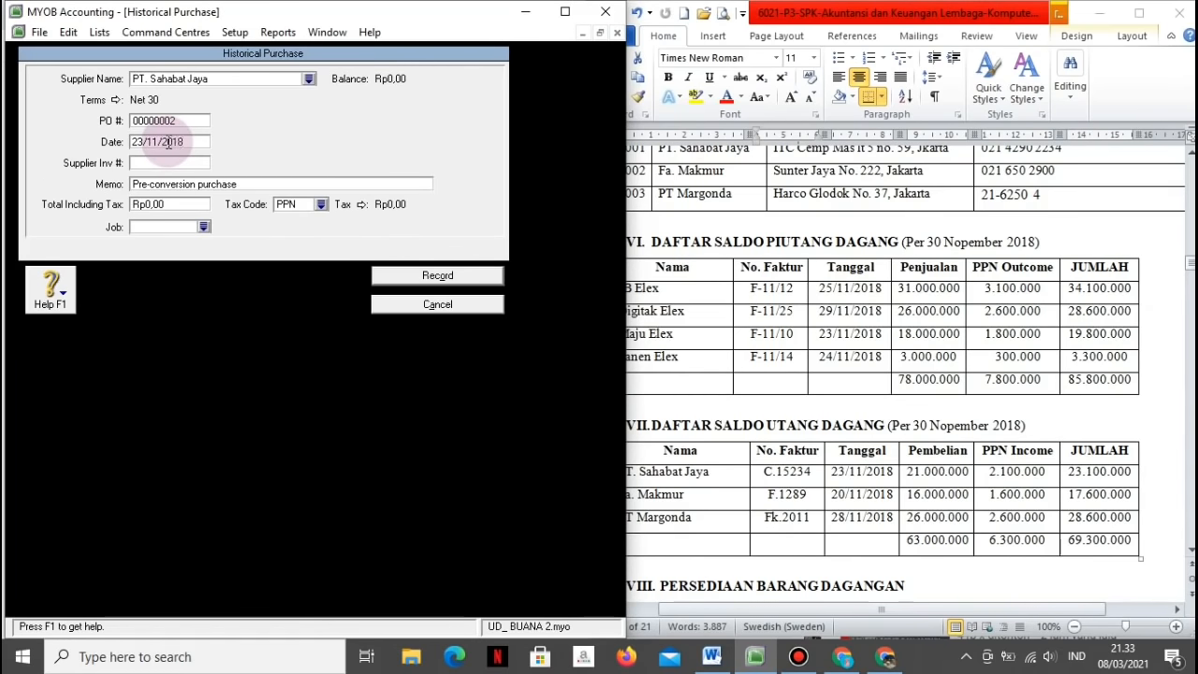
key(Tab)
text(C.15234)
key(Tab)
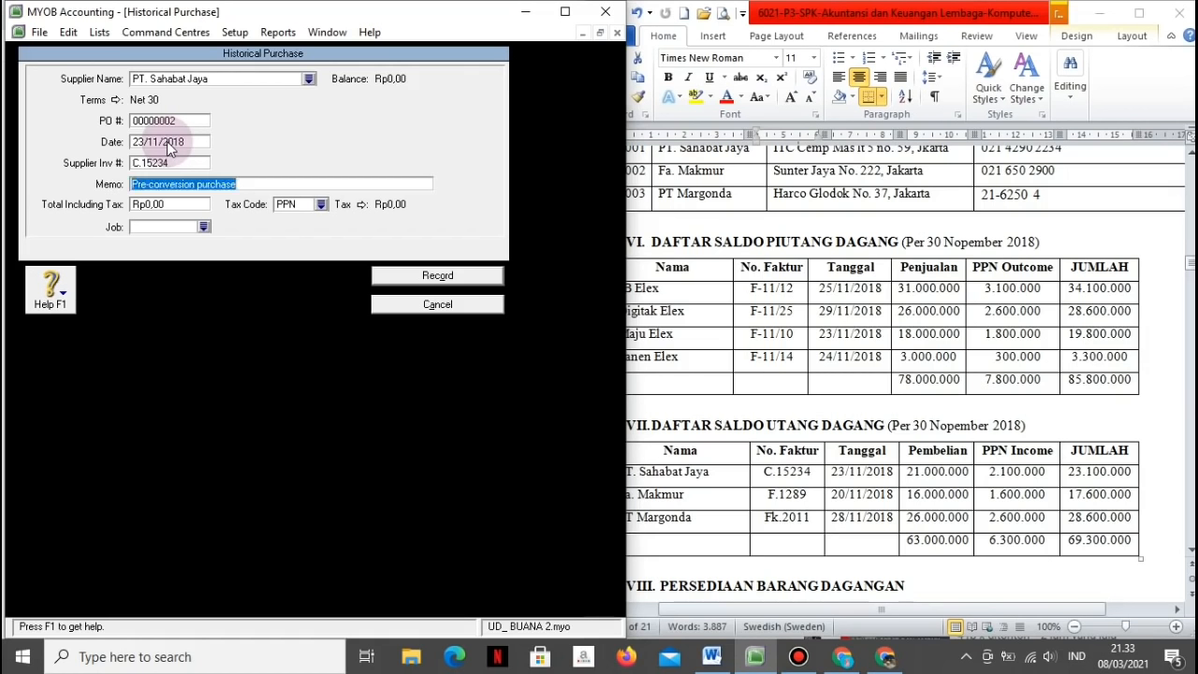
text(Saldo Aw)
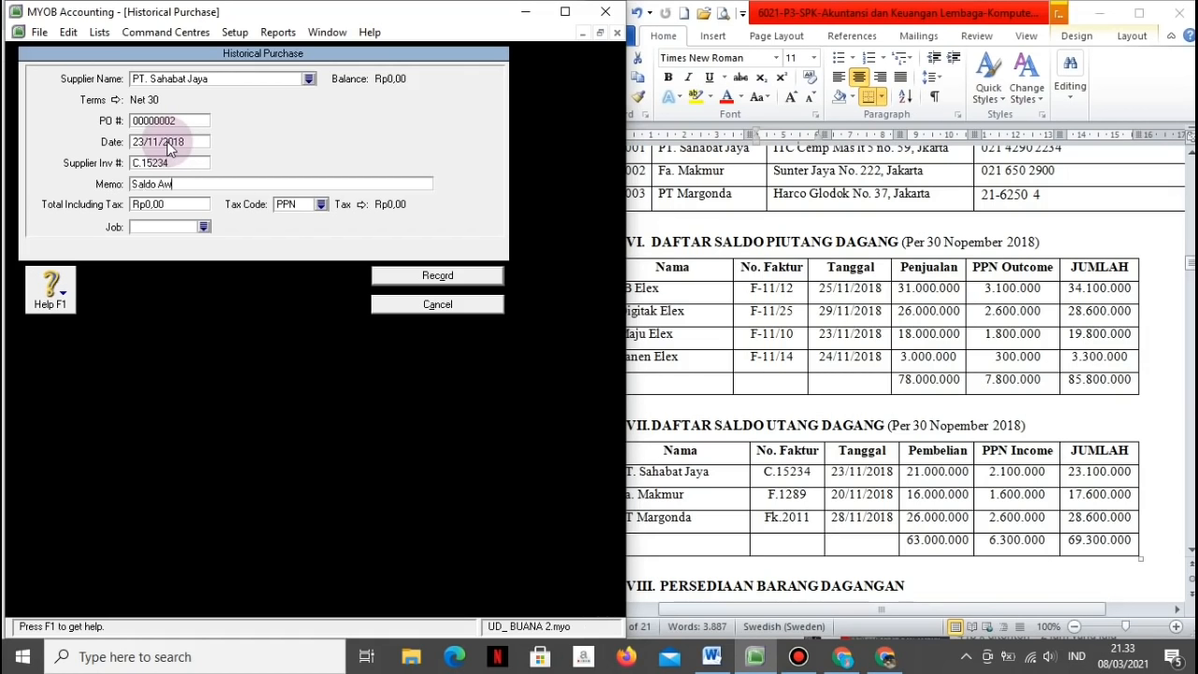
text(al Utang PT. Sa)
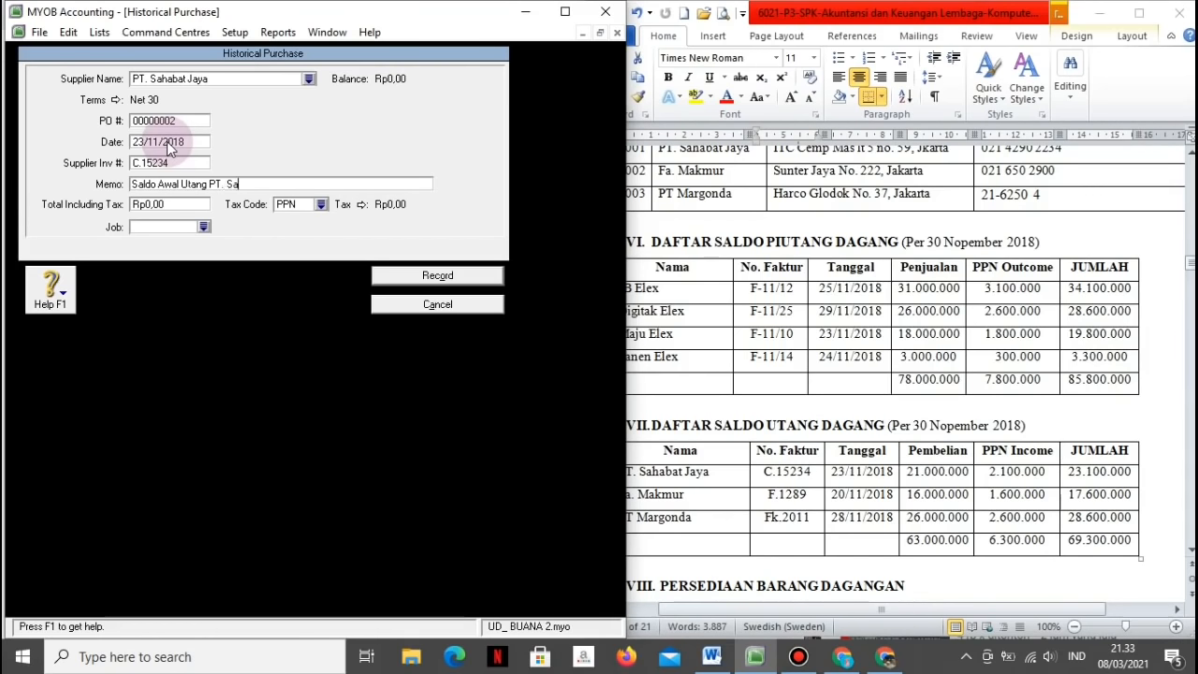
text(habat Jaya)
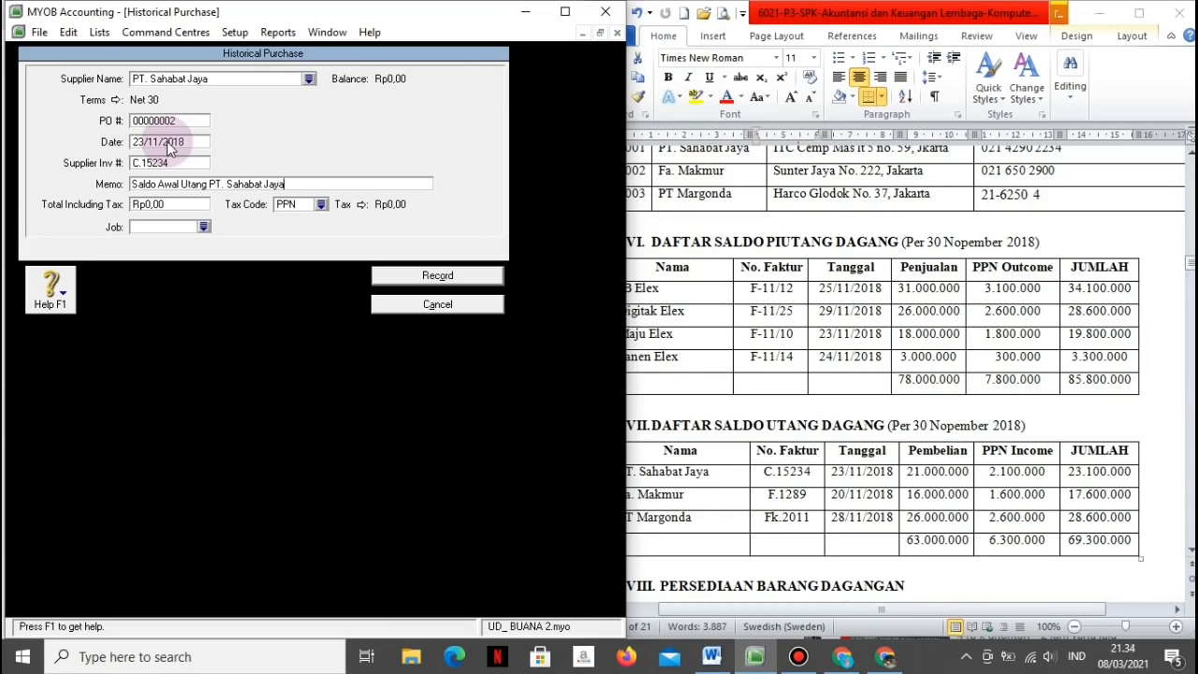
key(Tab)
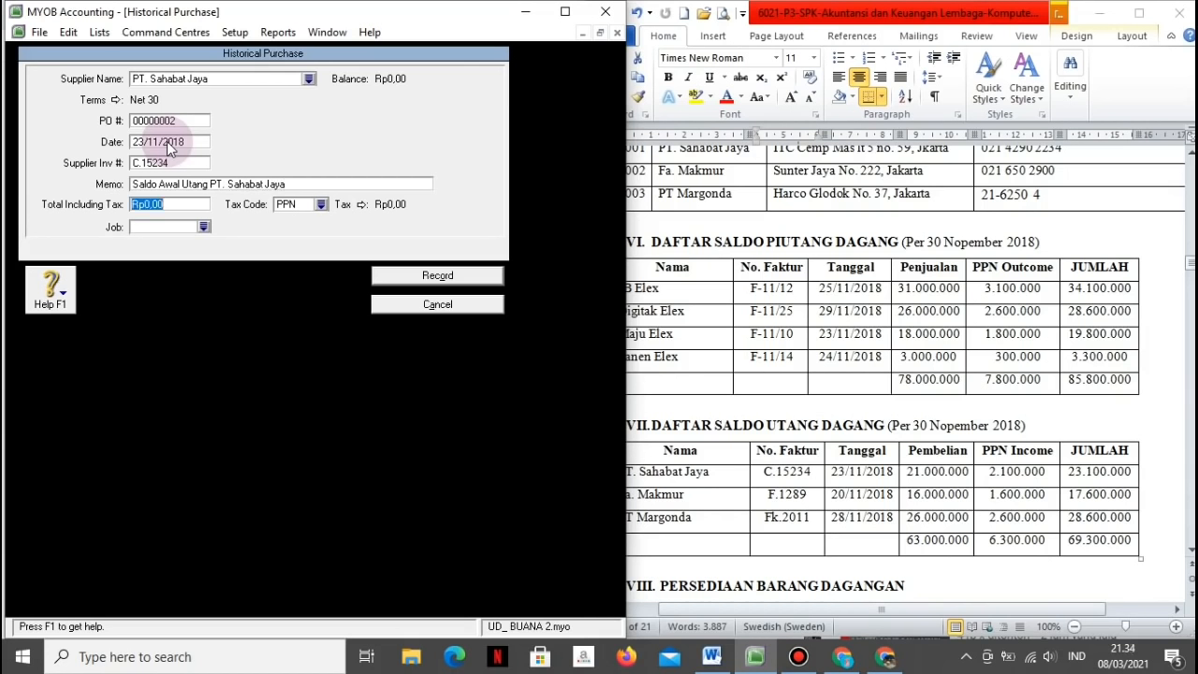
text(23.100.0)
text(00000)
key(Tab)
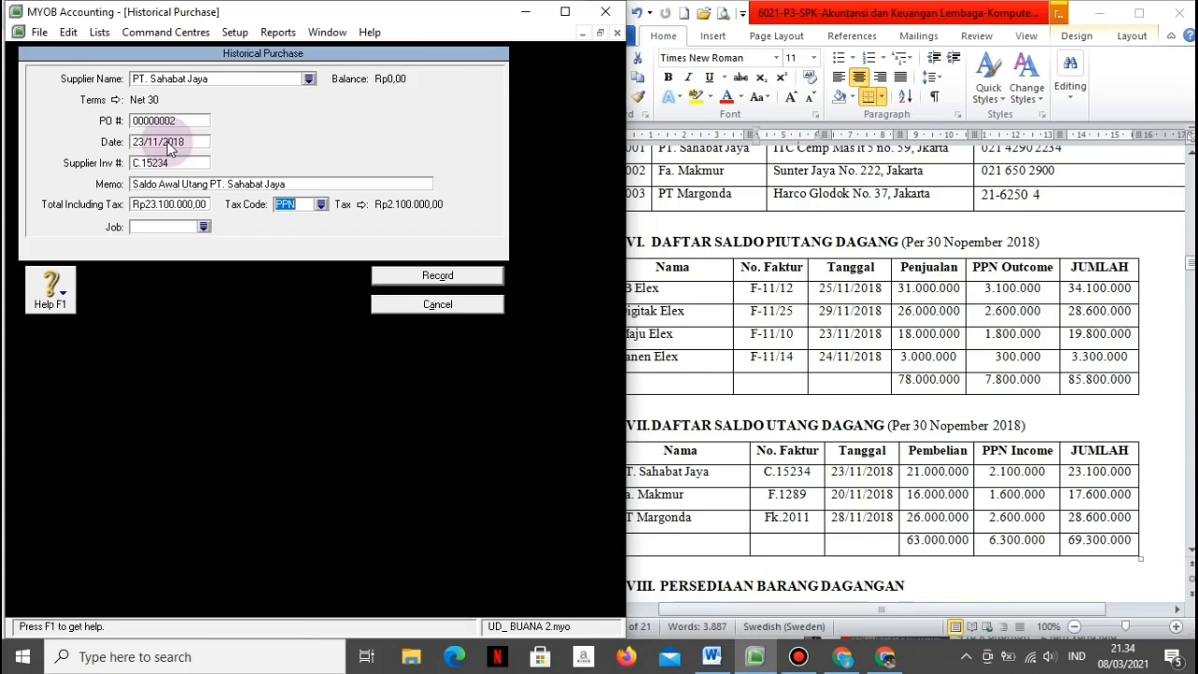
click(392, 280)
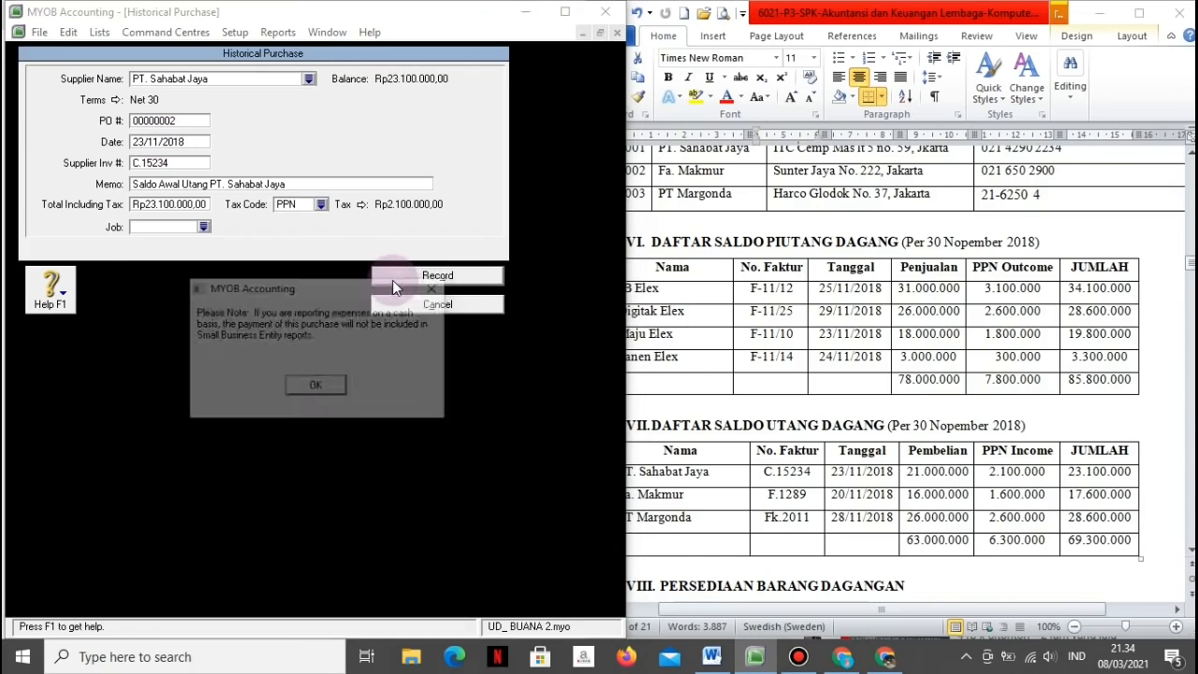
click(314, 389)
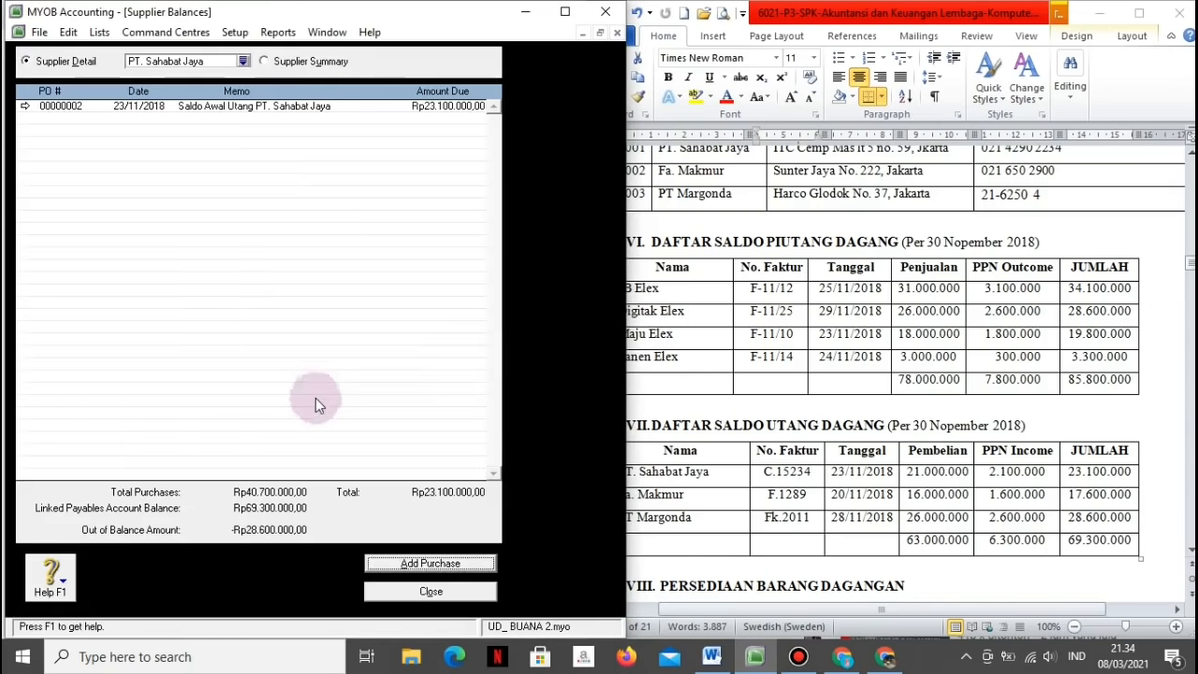
Step: Close Supplier Balances and open the Setup menu toward Customer Balances
click(431, 590)
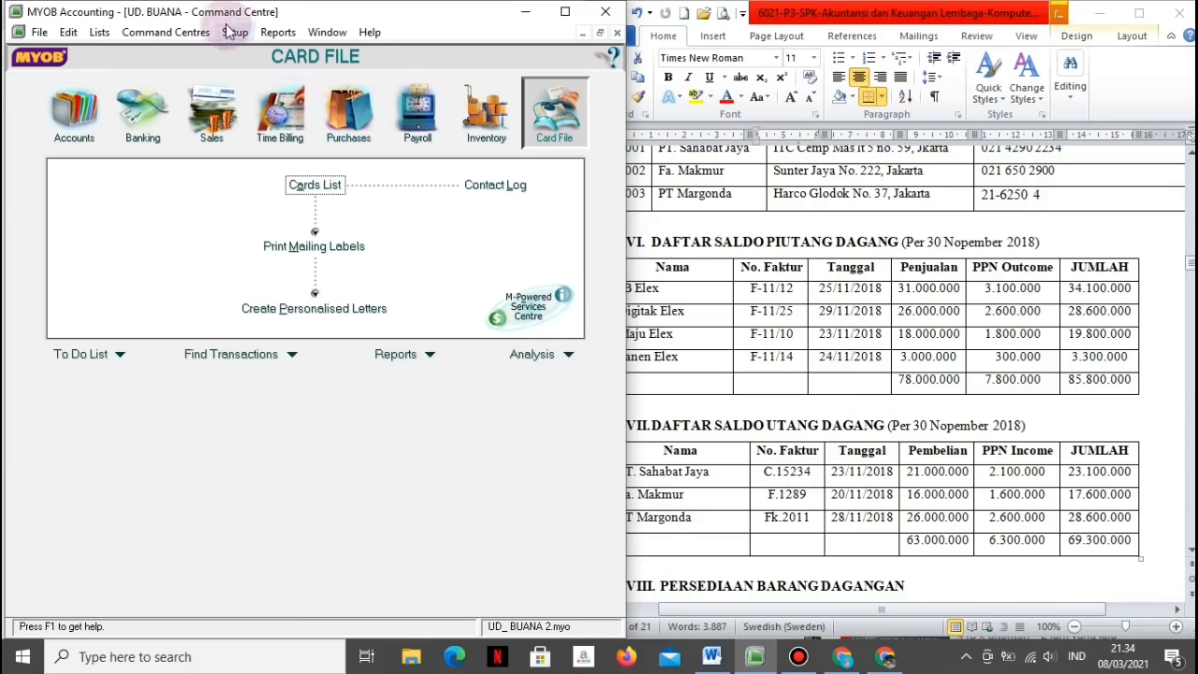
click(234, 32)
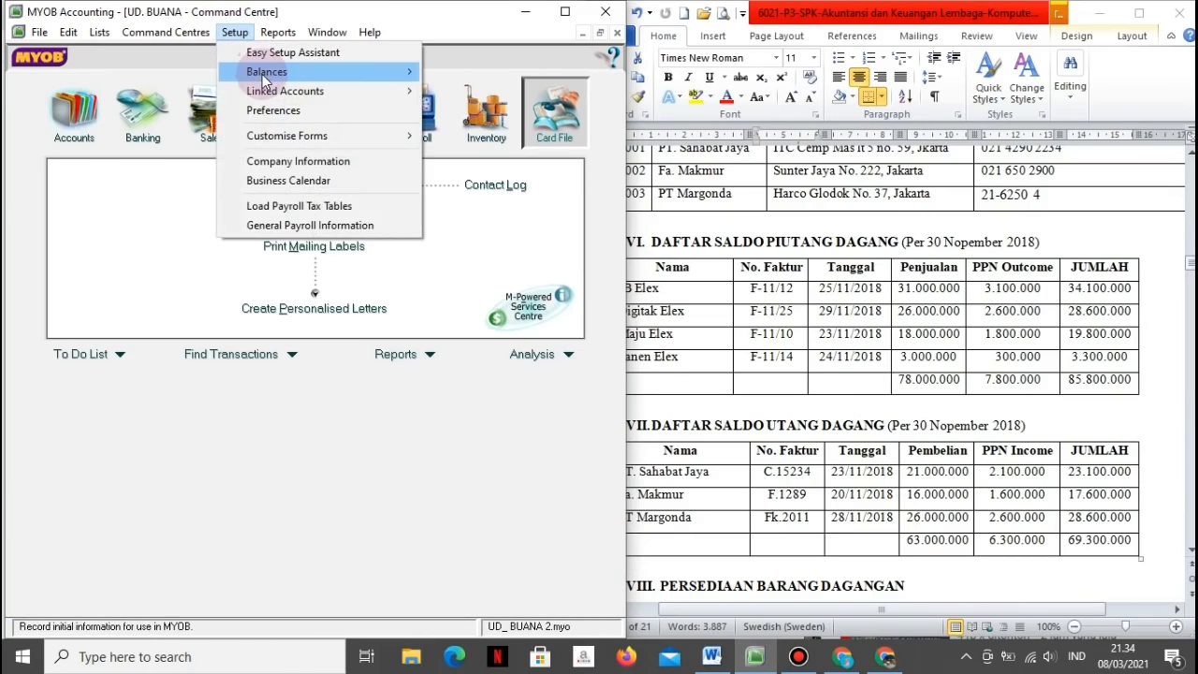
Step: Start a historical sale for Maju Elex with invoice number F-11/10
mouse_move(262, 74)
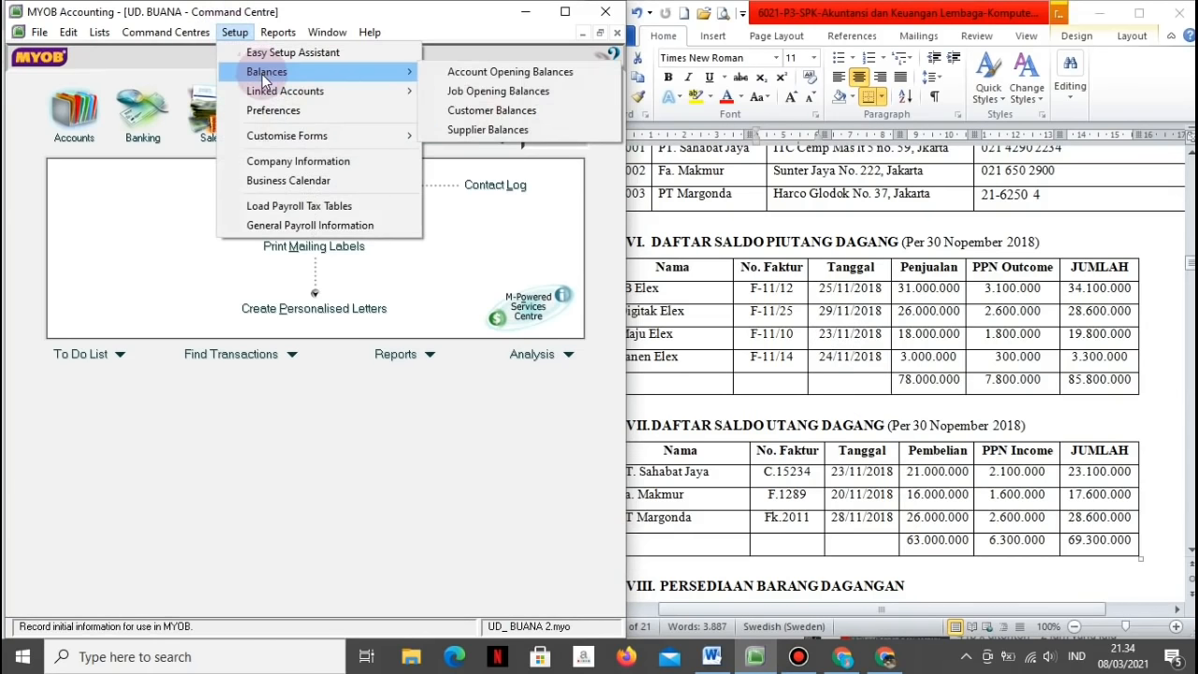
click(466, 112)
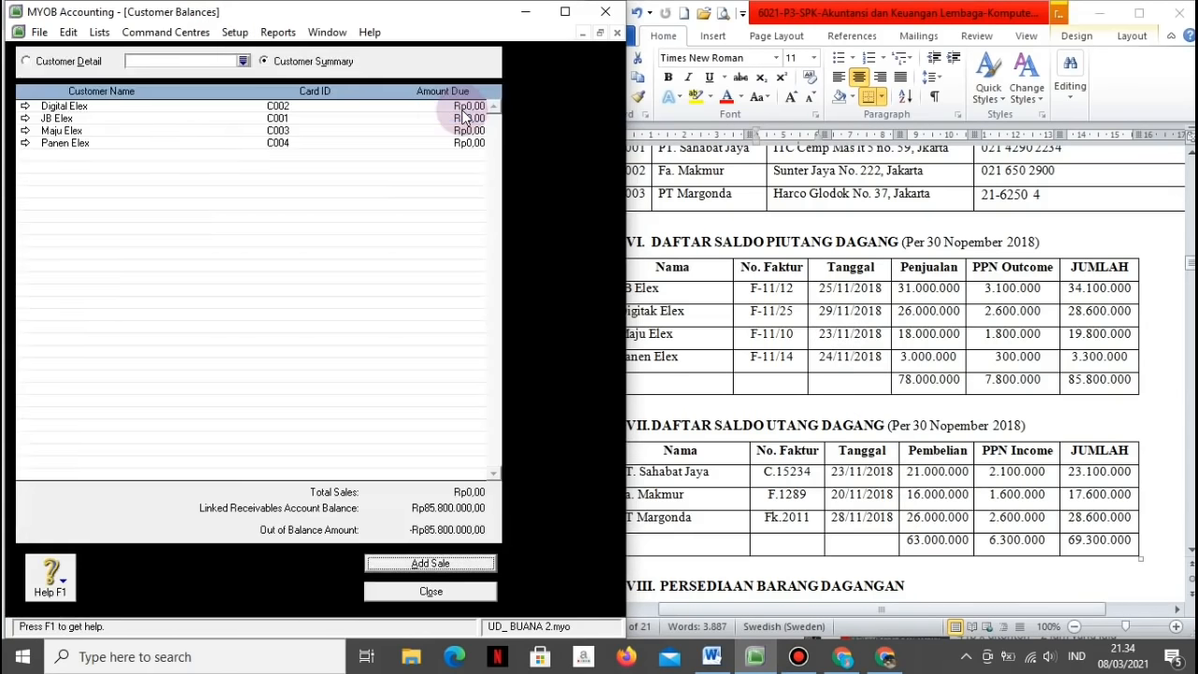
double_click(171, 131)
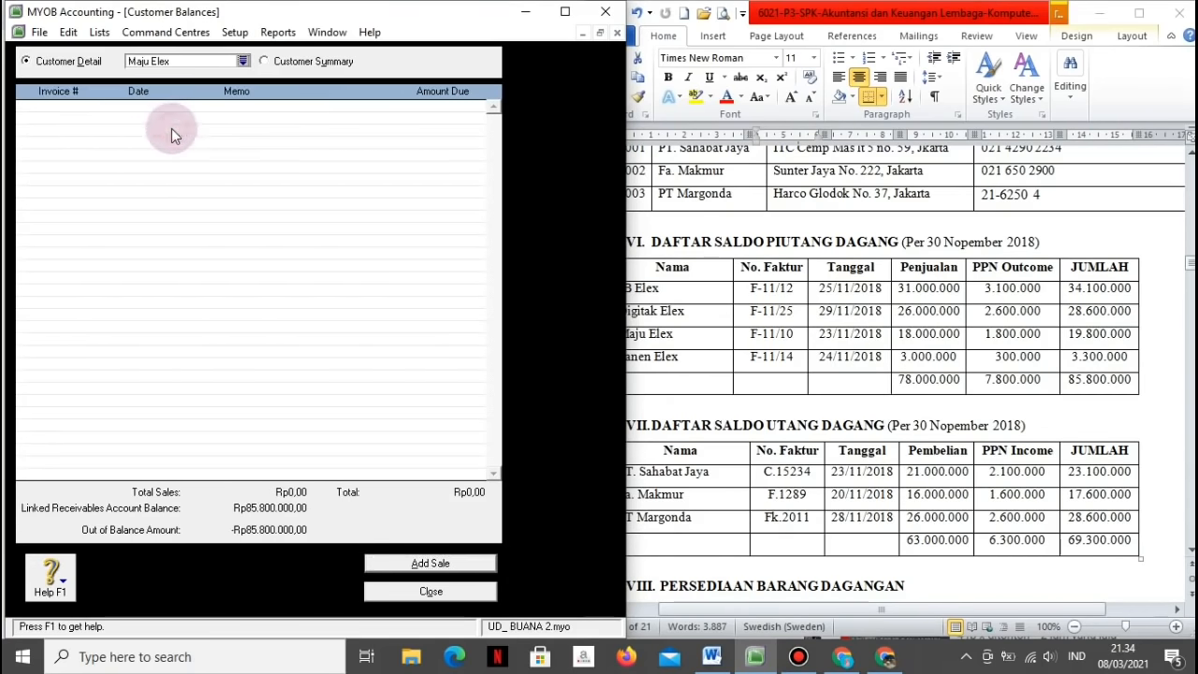
click(381, 565)
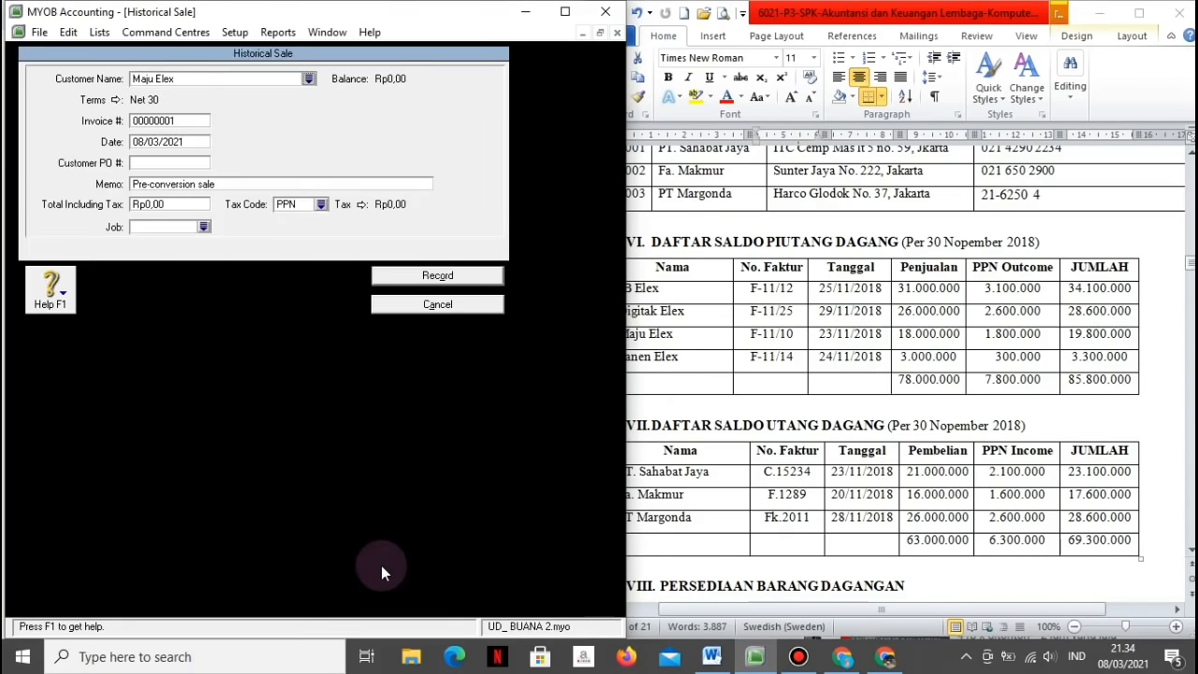
click(173, 120)
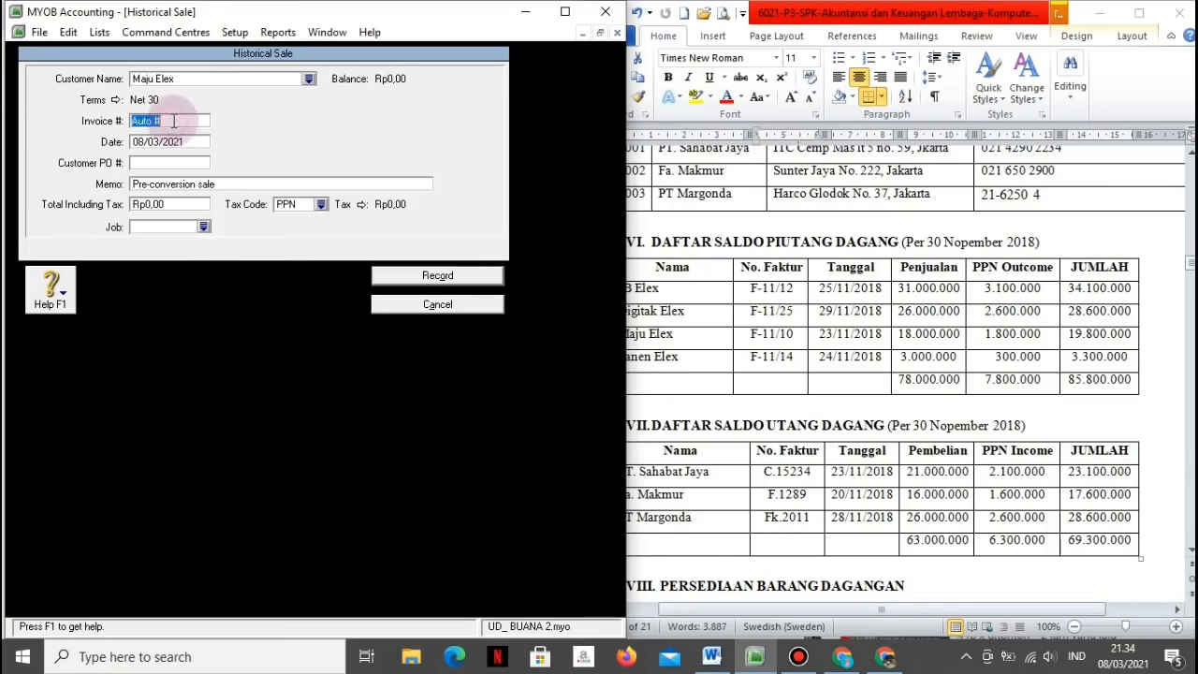
text(F)
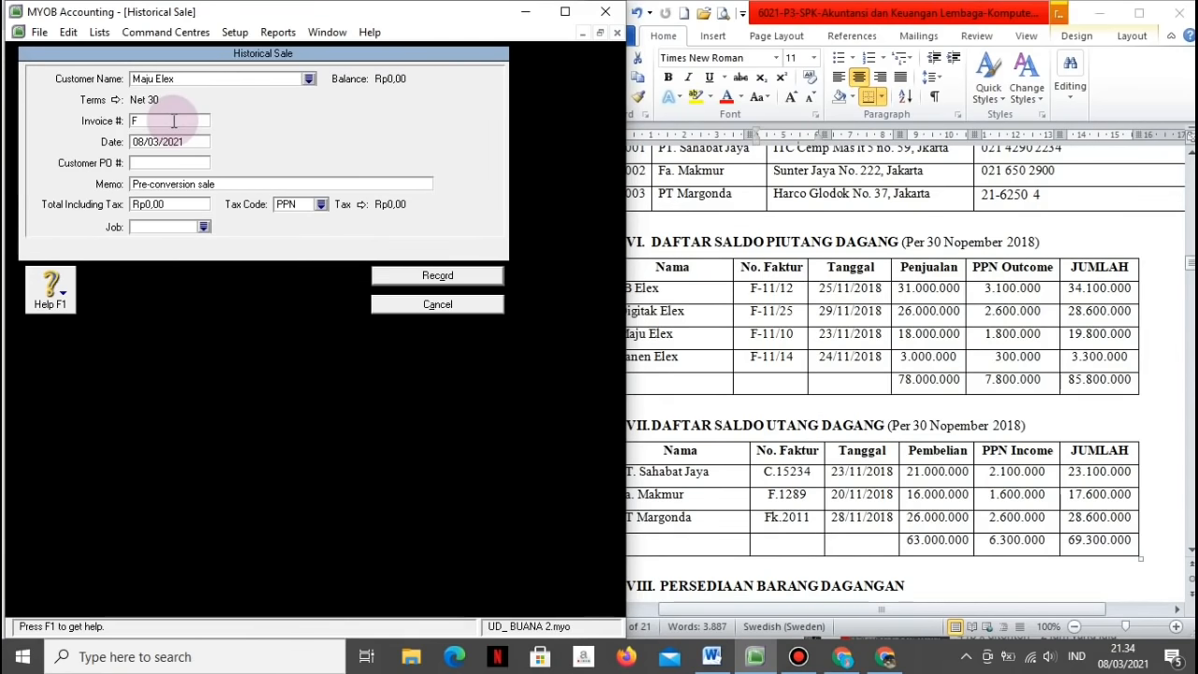
text(-11/10)
Step: Date it 23/11/2018, memo 'Saldo Awal Piutang Maju Elex', total 19.800.000 including tax, and record it
key(Tab)
text(23/11/2018)
key(Tab)
key(Tab)
text(Saldo Awal P)
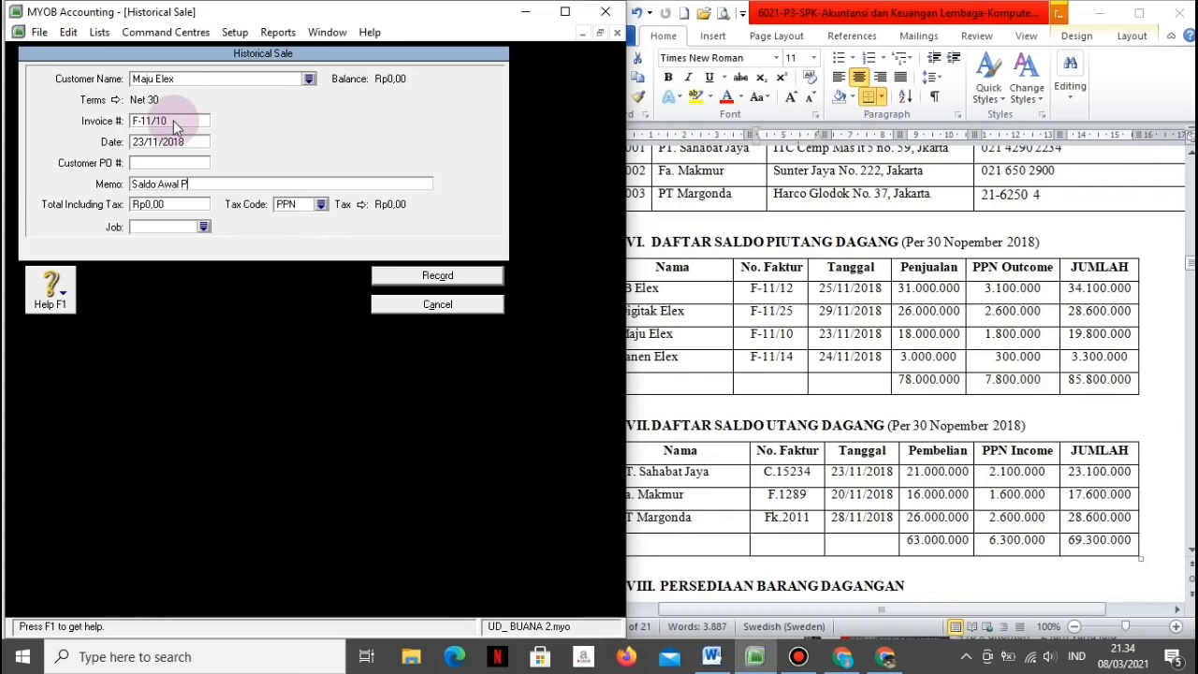
text(iutang M)
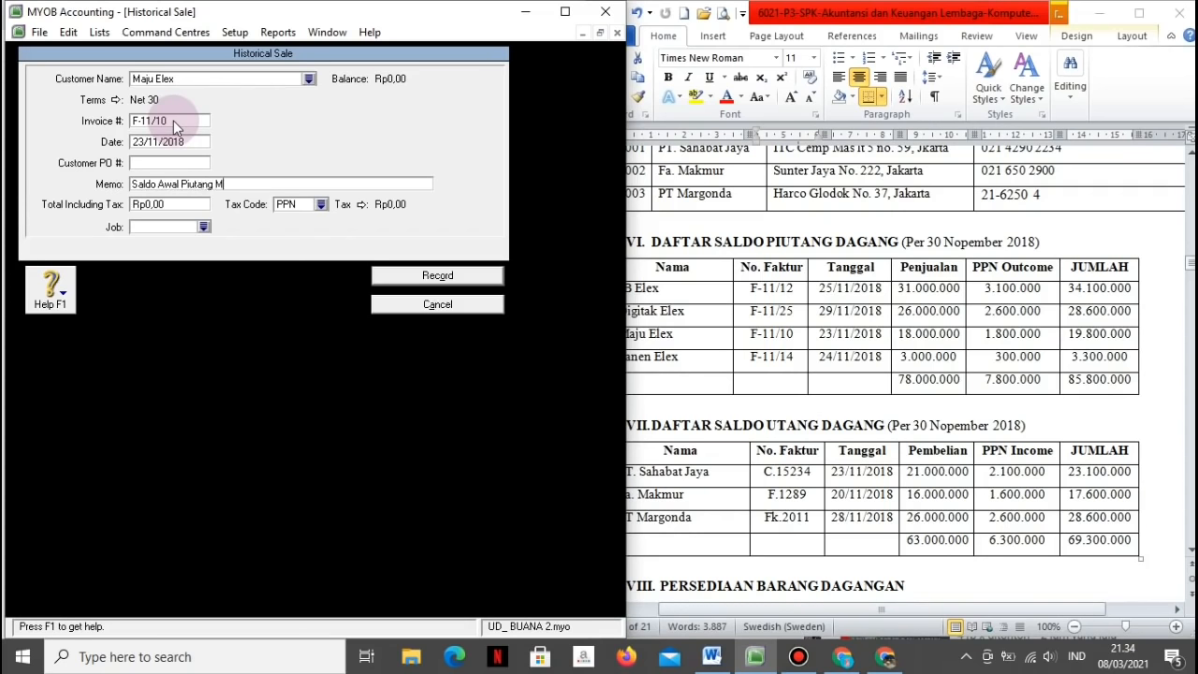
text(aju Elex)
key(Tab)
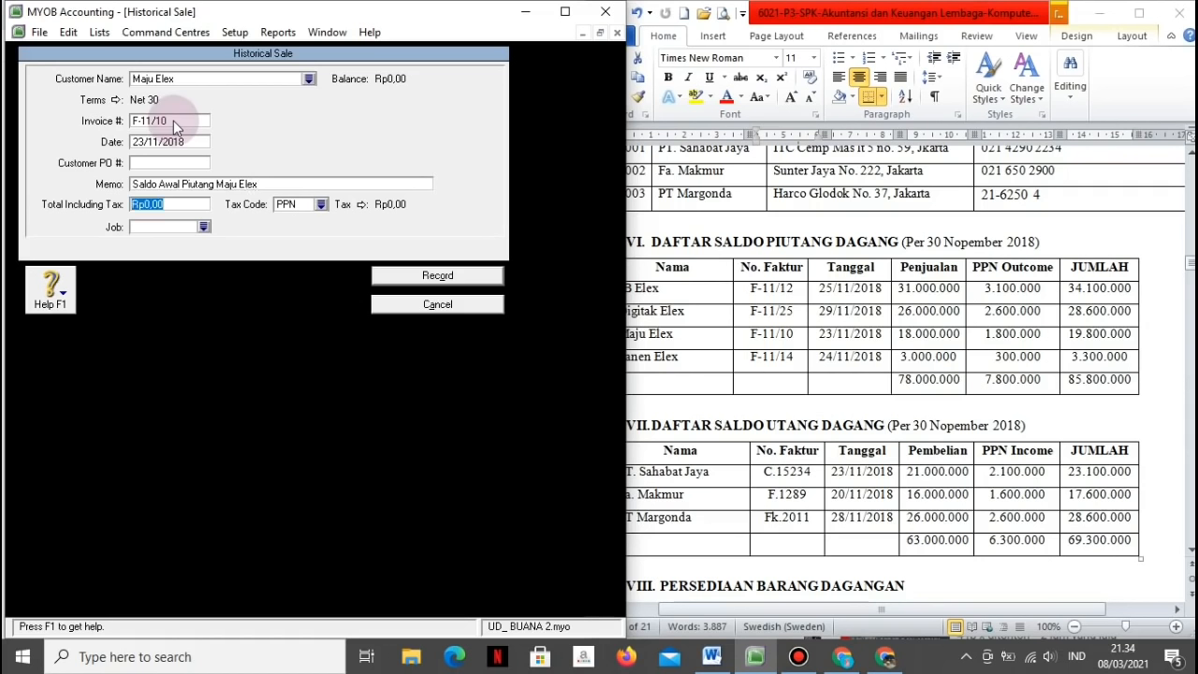
text(1980)
text(00)
key(Tab)
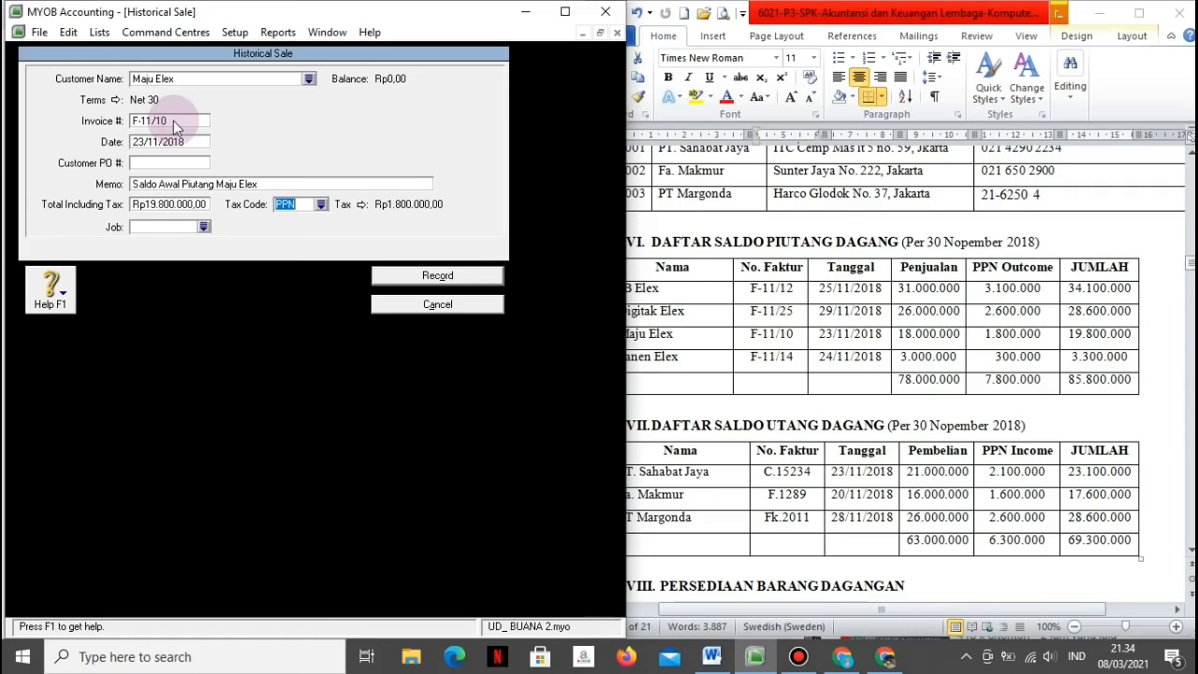
click(384, 276)
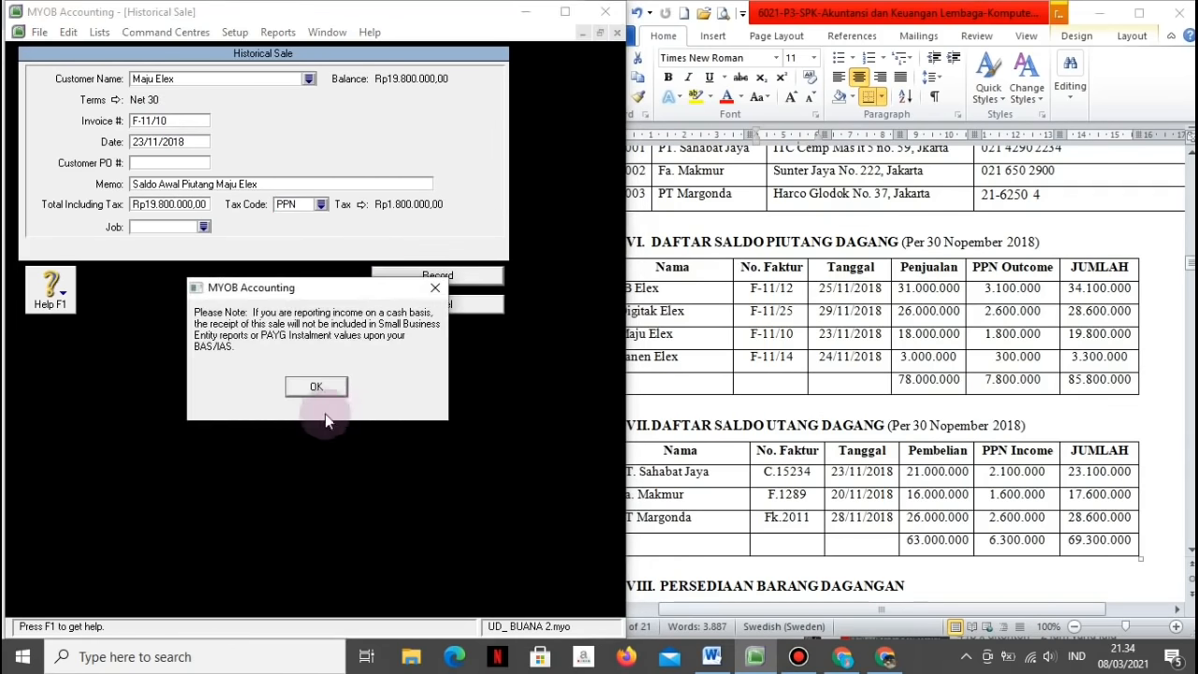
click(312, 389)
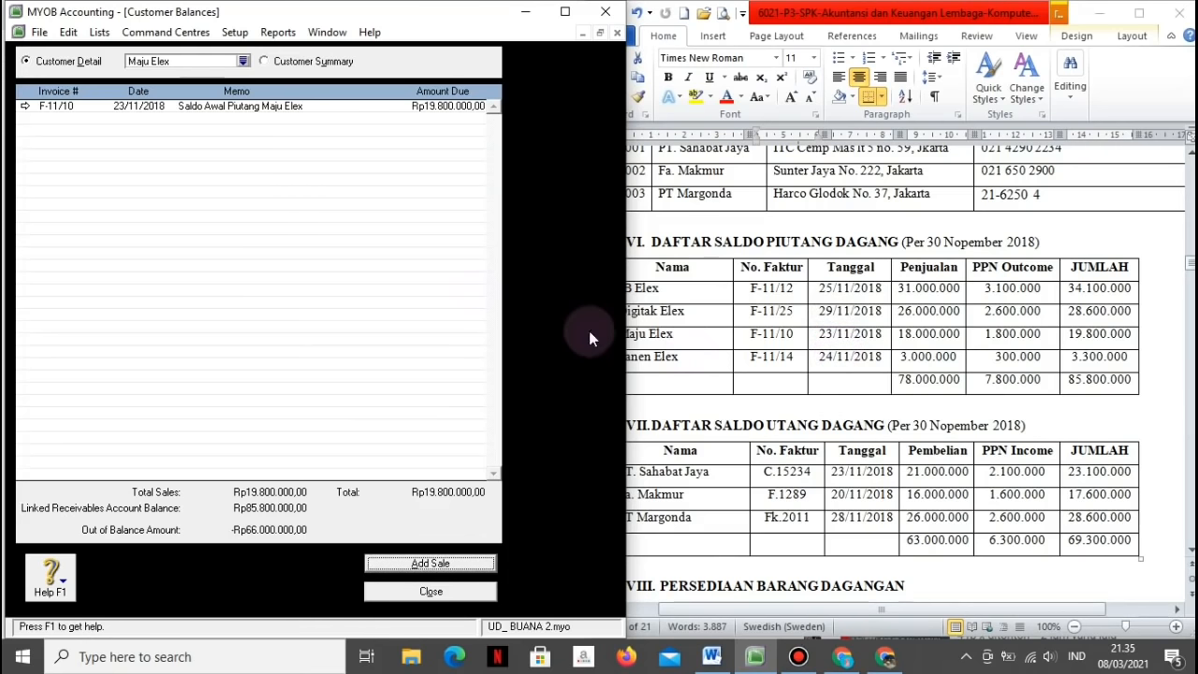
Step: Switch to Panen Elex and start a historical sale with invoice F-11/14
click(243, 61)
click(201, 271)
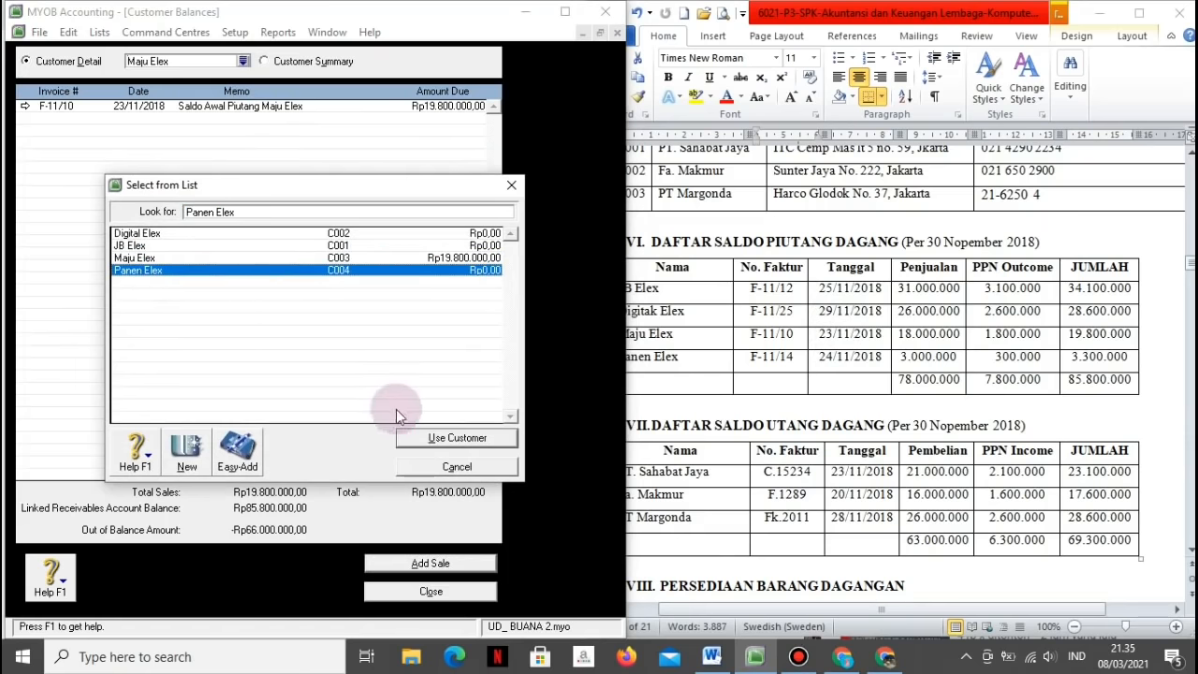
click(427, 436)
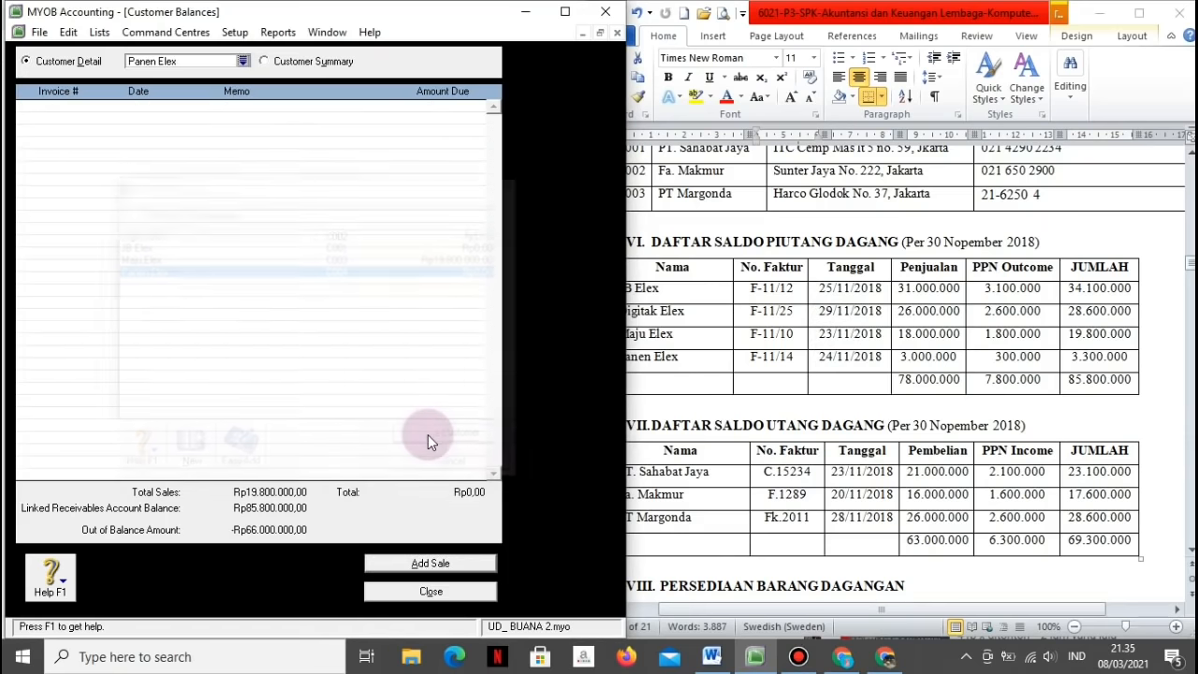
click(393, 560)
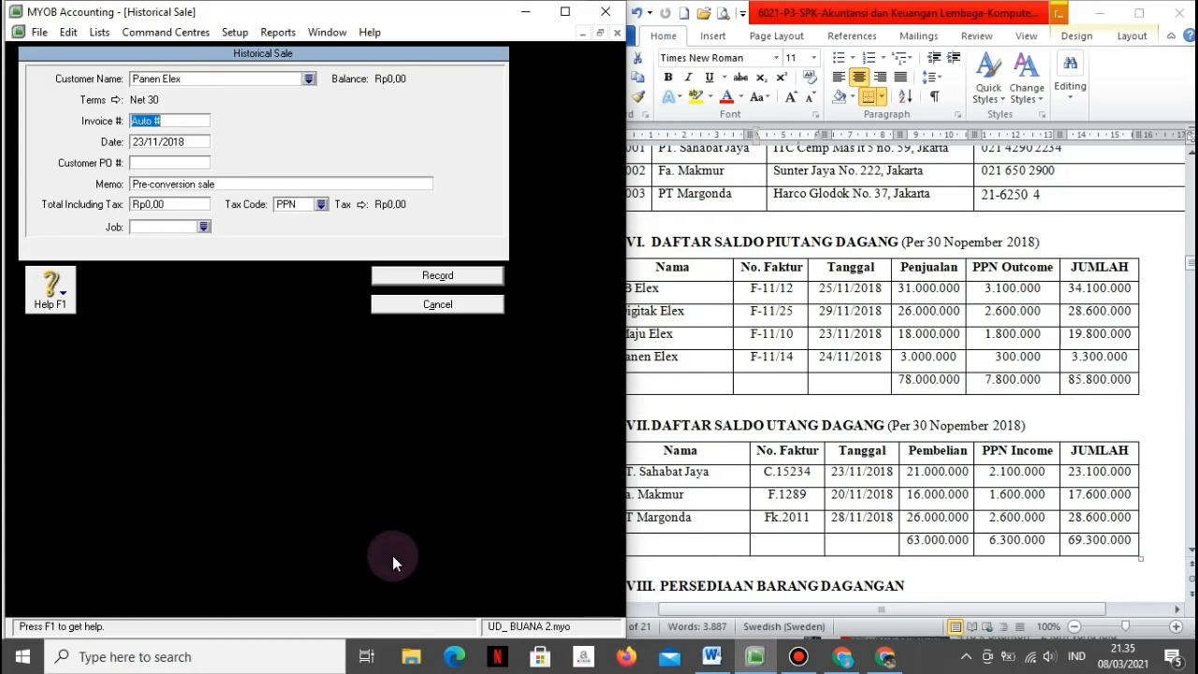
text(F-11/14)
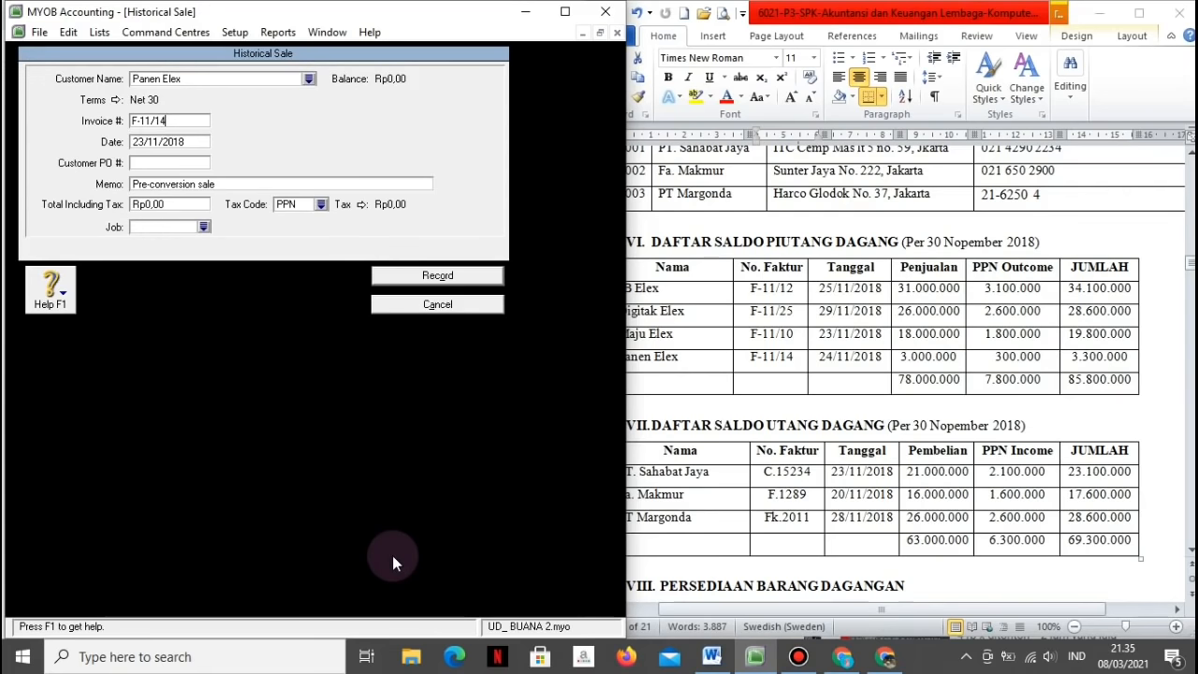
Step: Date it 24/11/2018, memo 'Saldo Awal Piutang Panen Elex', total 3.300.000, and record it
key(Tab)
text(24/11/2018)
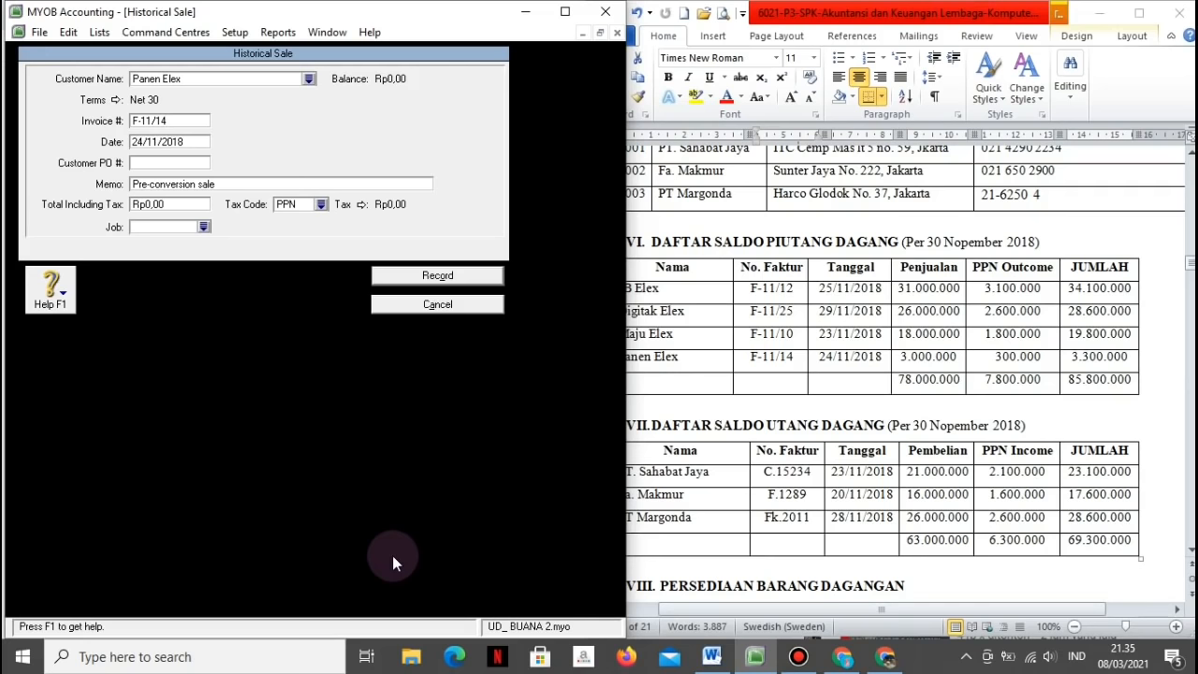
key(Tab)
key(Tab)
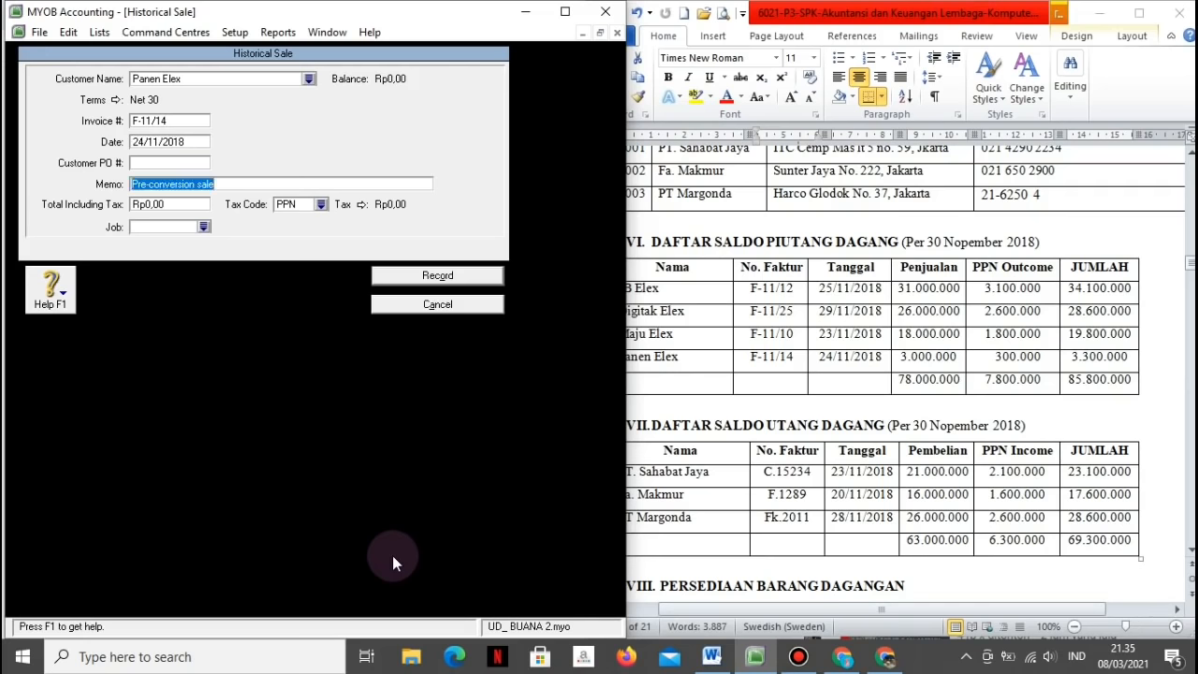
text(Saldo )
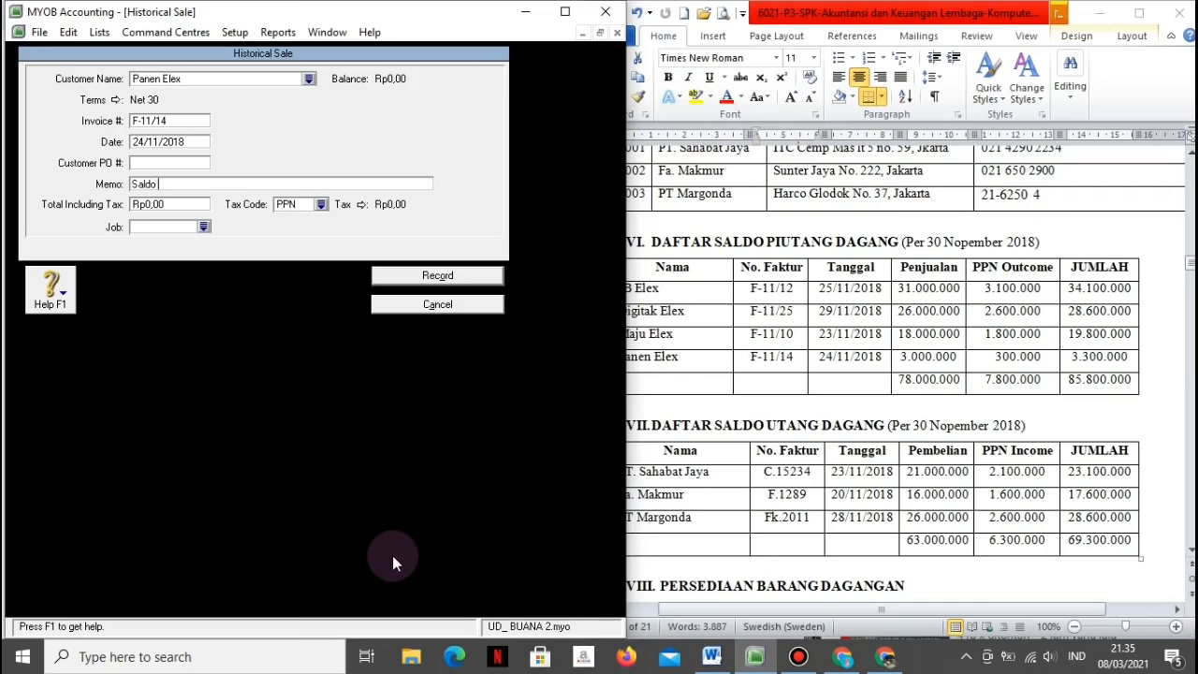
text(Awal Piutang Panen Elex)
key(Tab)
text(3300000)
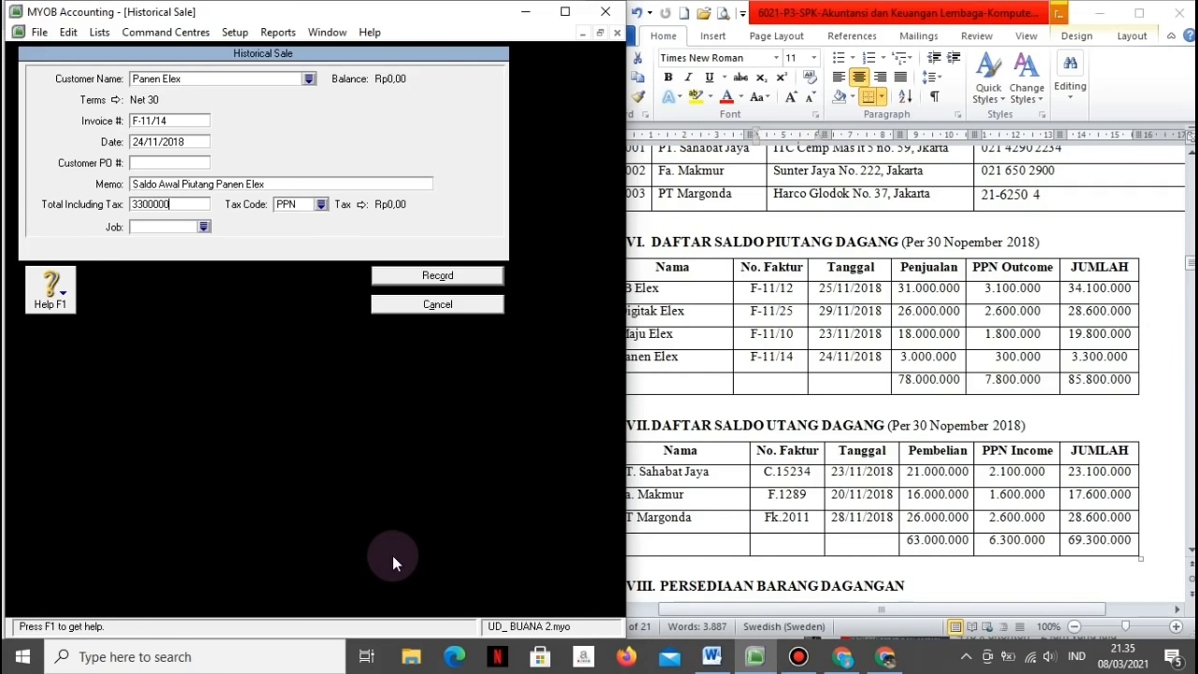
key(Tab)
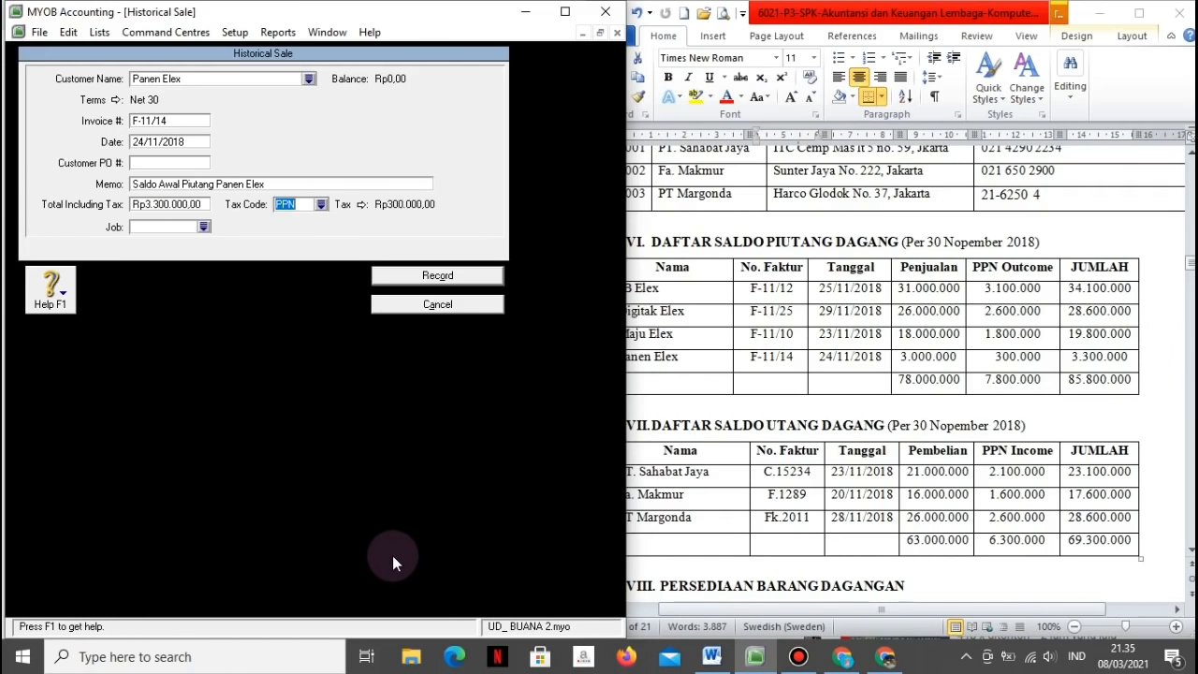
click(393, 279)
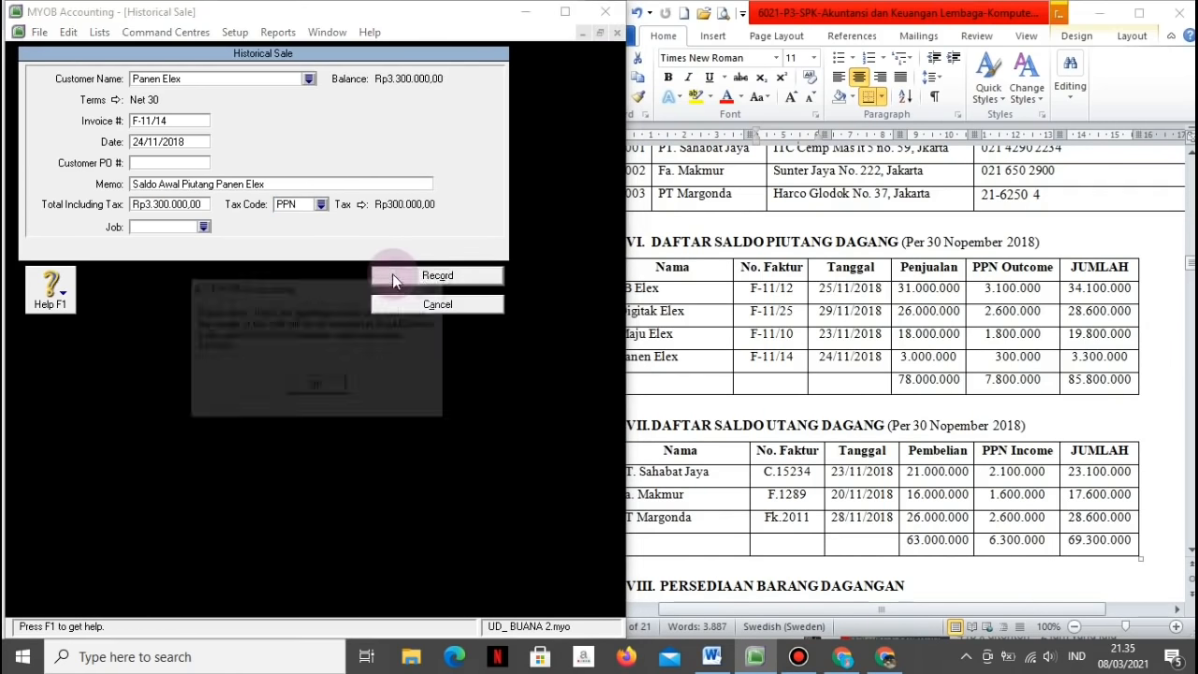
click(318, 388)
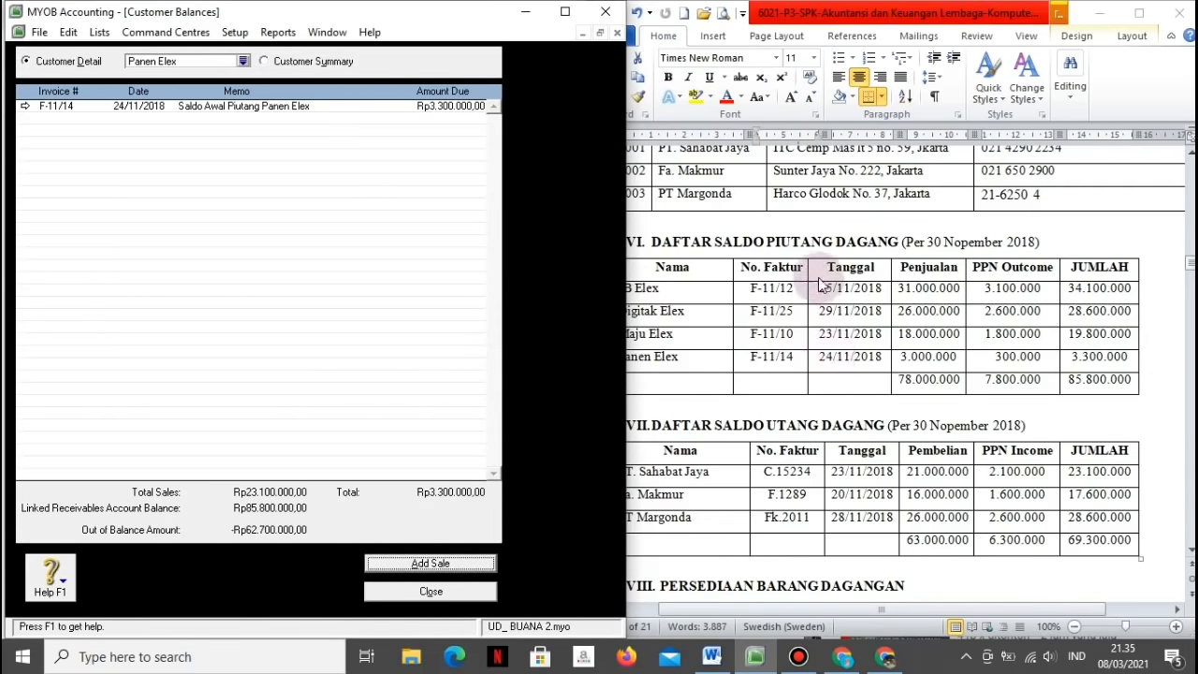
Step: Start a historical sale for JB Elex with invoice number F-11/12
click(243, 61)
double_click(112, 119)
click(417, 566)
key(Tab)
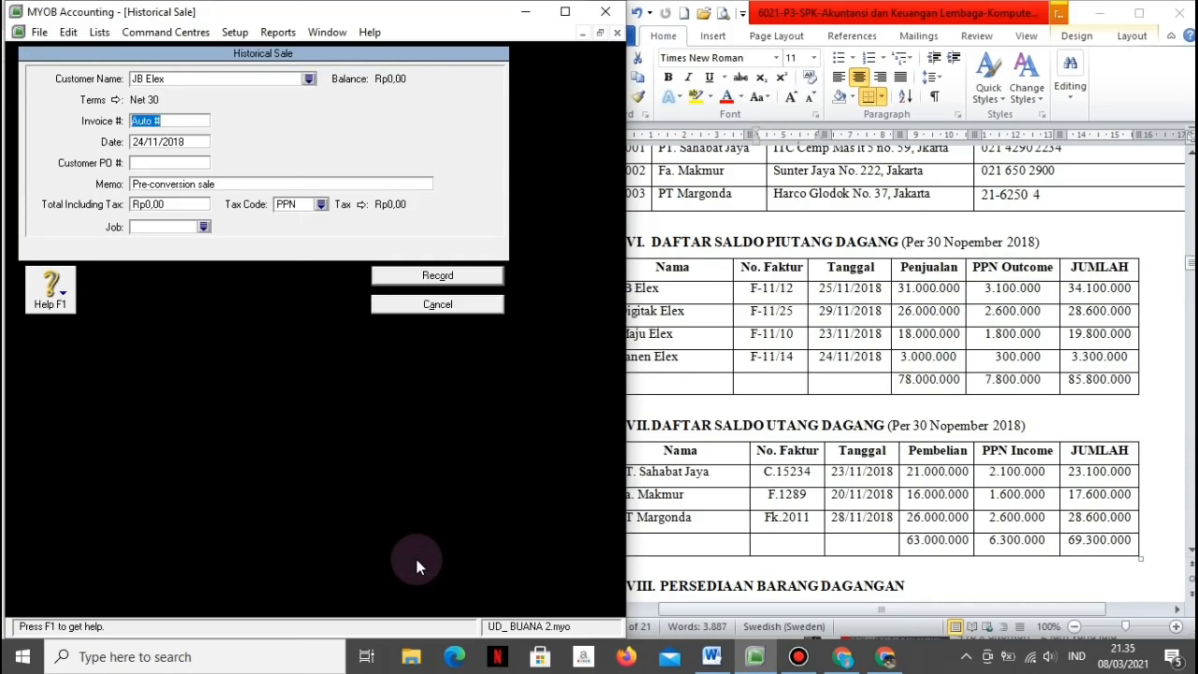
text(F-11/12)
Step: Date it 25/11/2018, memo 'Saldo Awal Piutang JB Elex', total 34.100.000, record it, close Customer Balances
key(Tab)
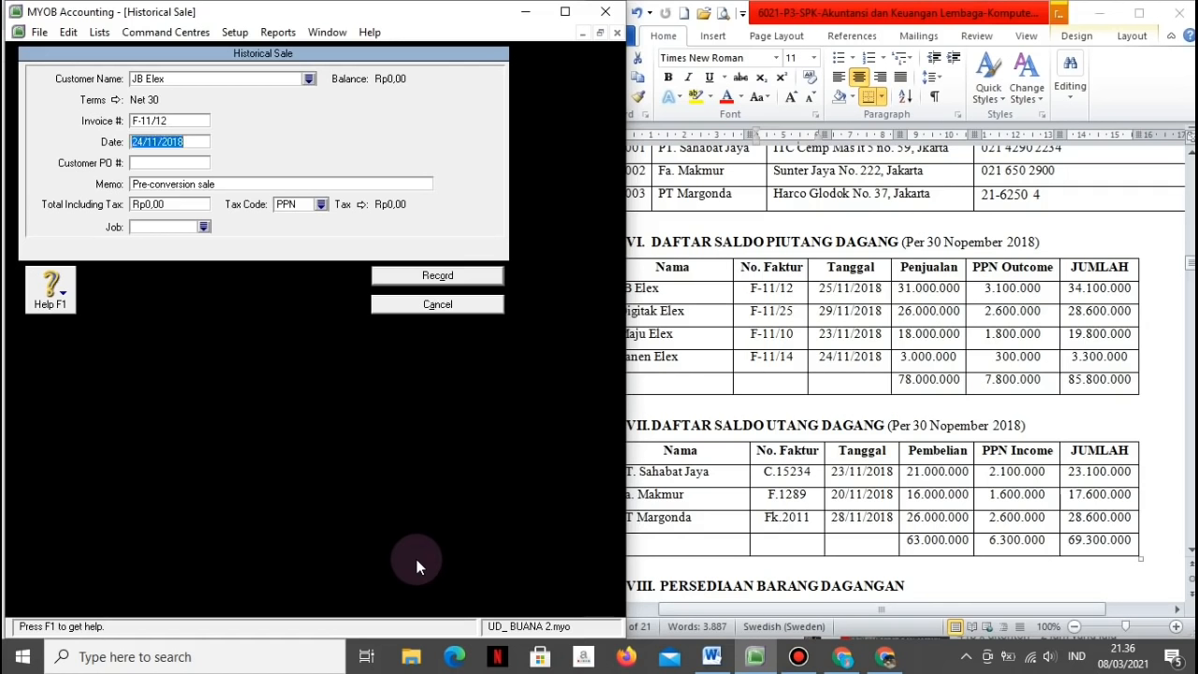
text(25/11/2018)
key(Tab)
key(Tab)
text(Saldo Awal Piuta)
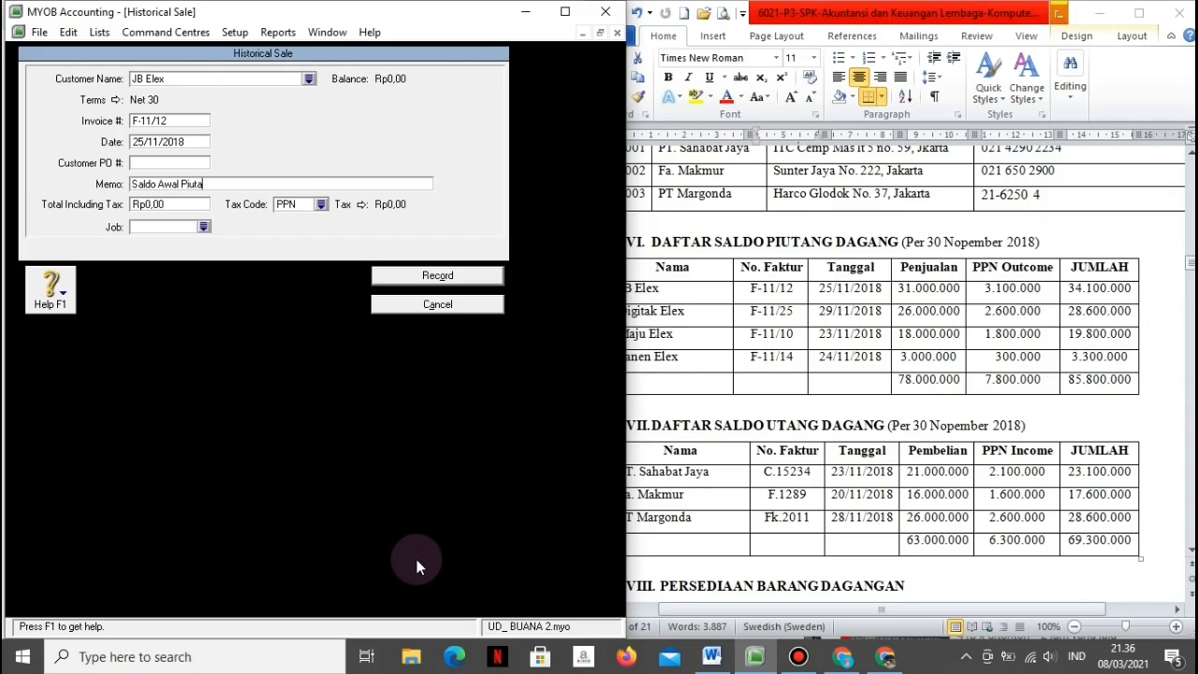
text(ng JB Elex)
key(Tab)
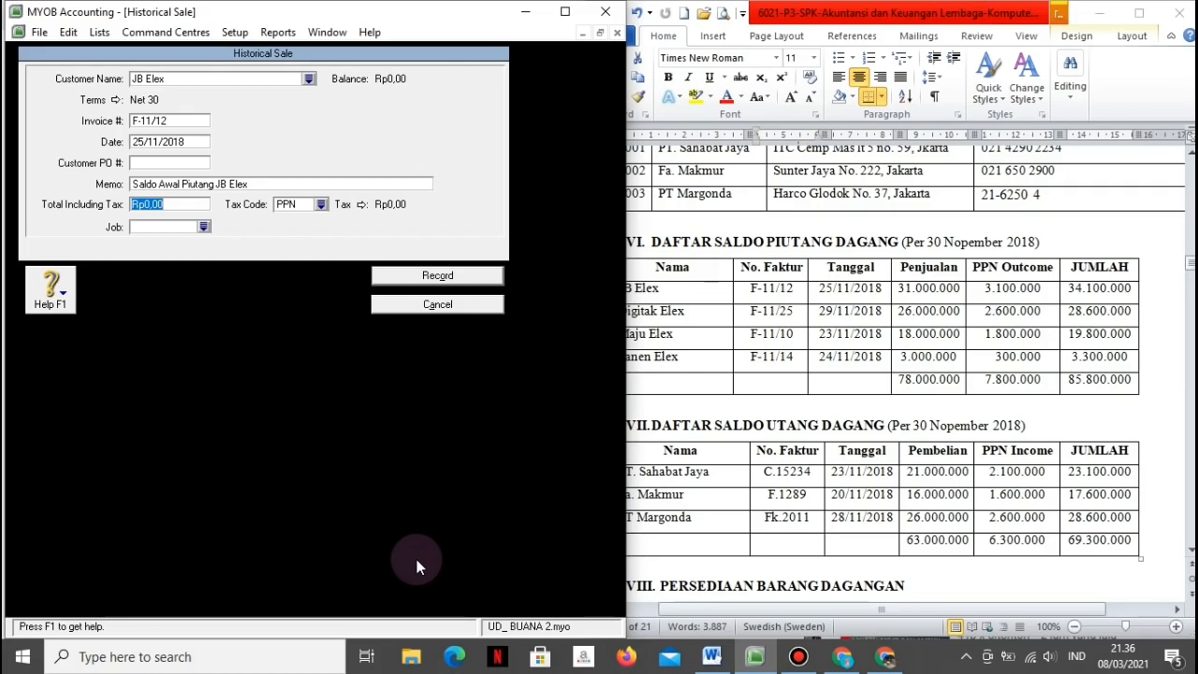
text(34.100.00)
text(0)
key(Tab)
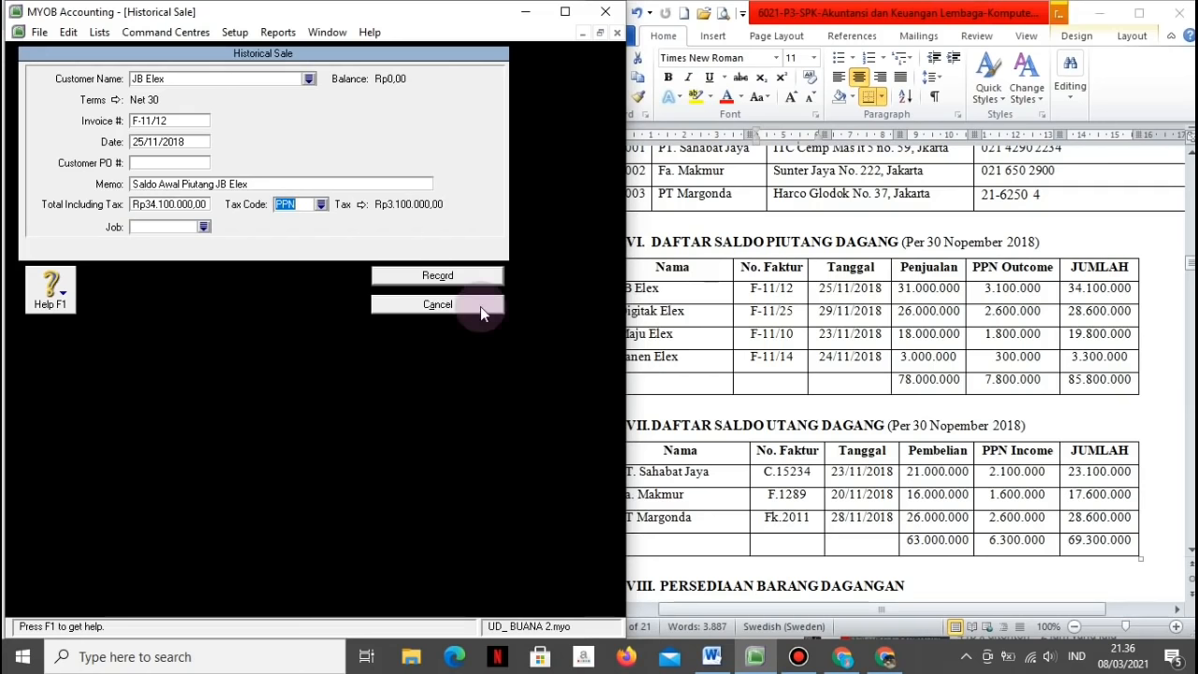
click(411, 276)
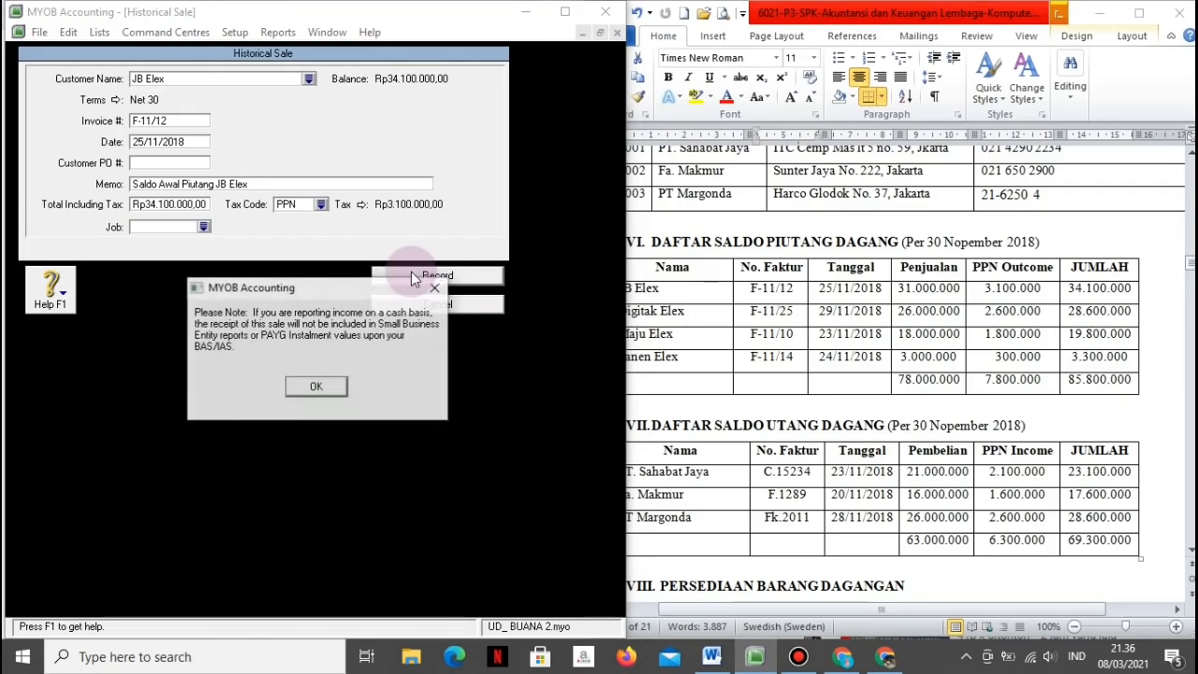
click(317, 386)
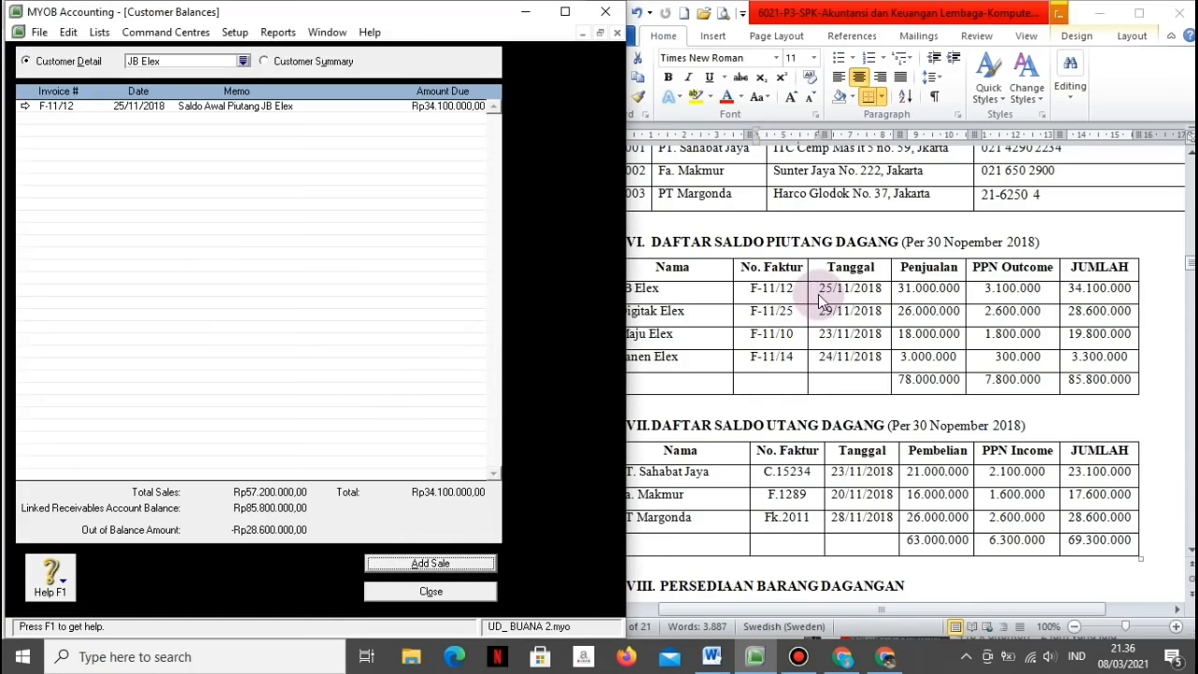
click(456, 599)
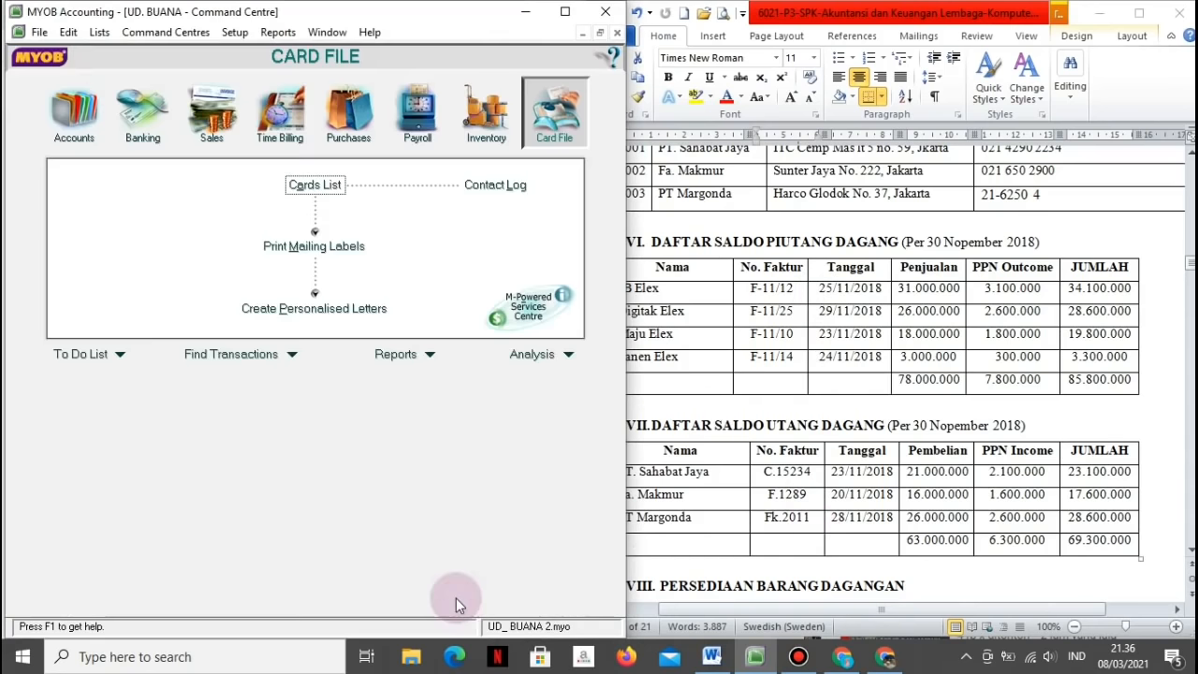
Step: Open Supplier Balances and start an opening purchase for PT. Margonda
click(234, 34)
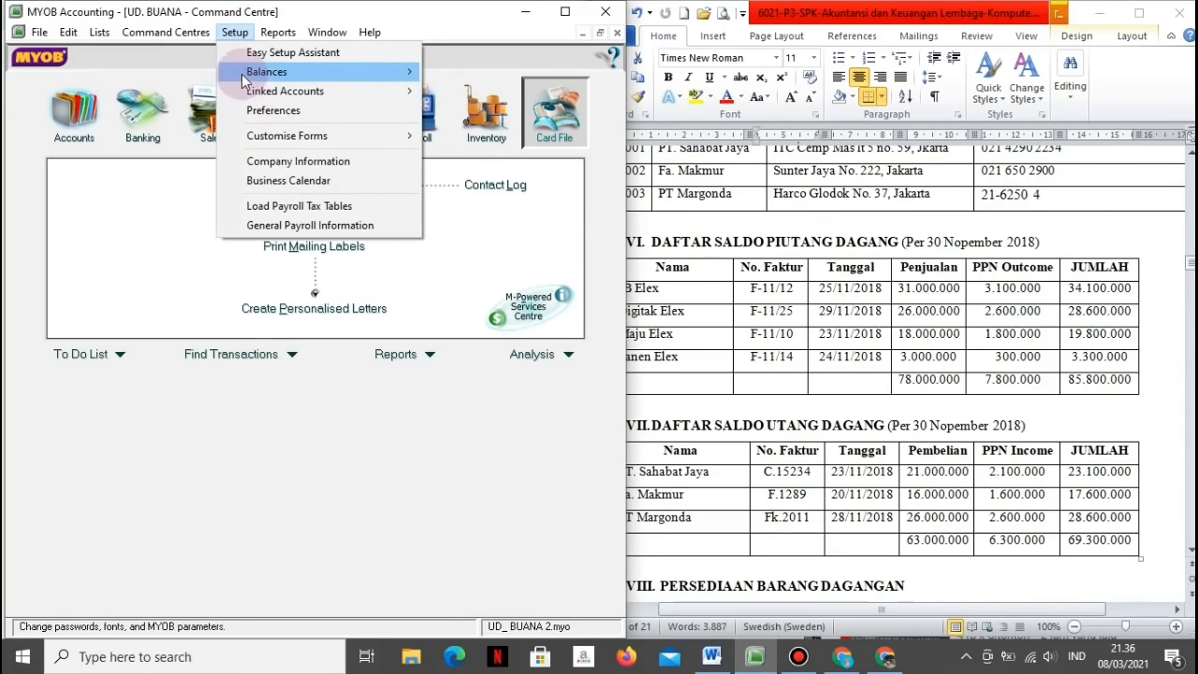
click(242, 74)
click(470, 131)
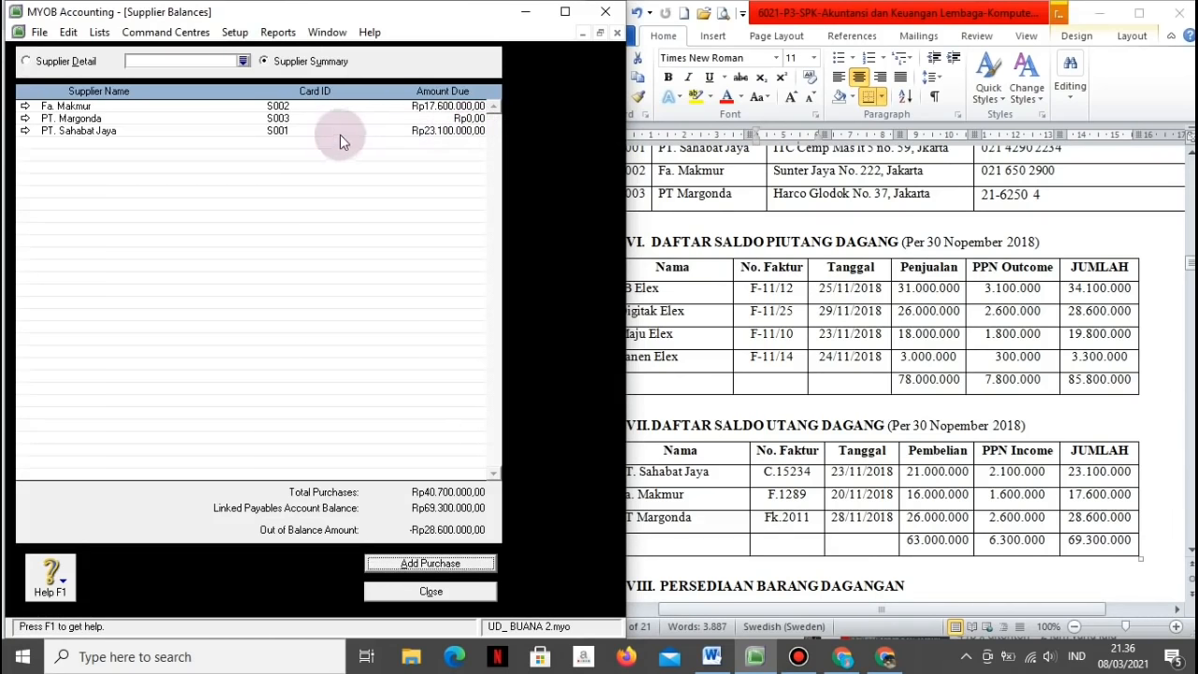
double_click(278, 118)
click(402, 563)
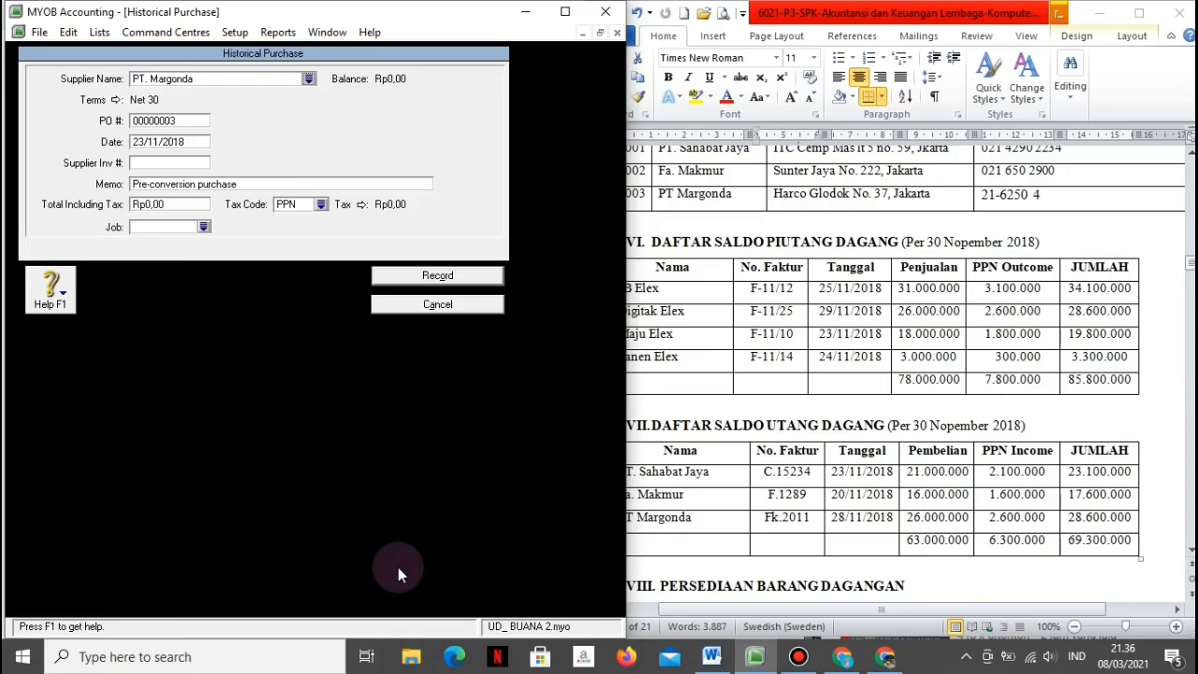
Step: Enter date 28/11/2018, invoice Fk.2011, memo 'Saldo Awal Utang PT. Margonda', total 28.600.000, and record it
click(173, 142)
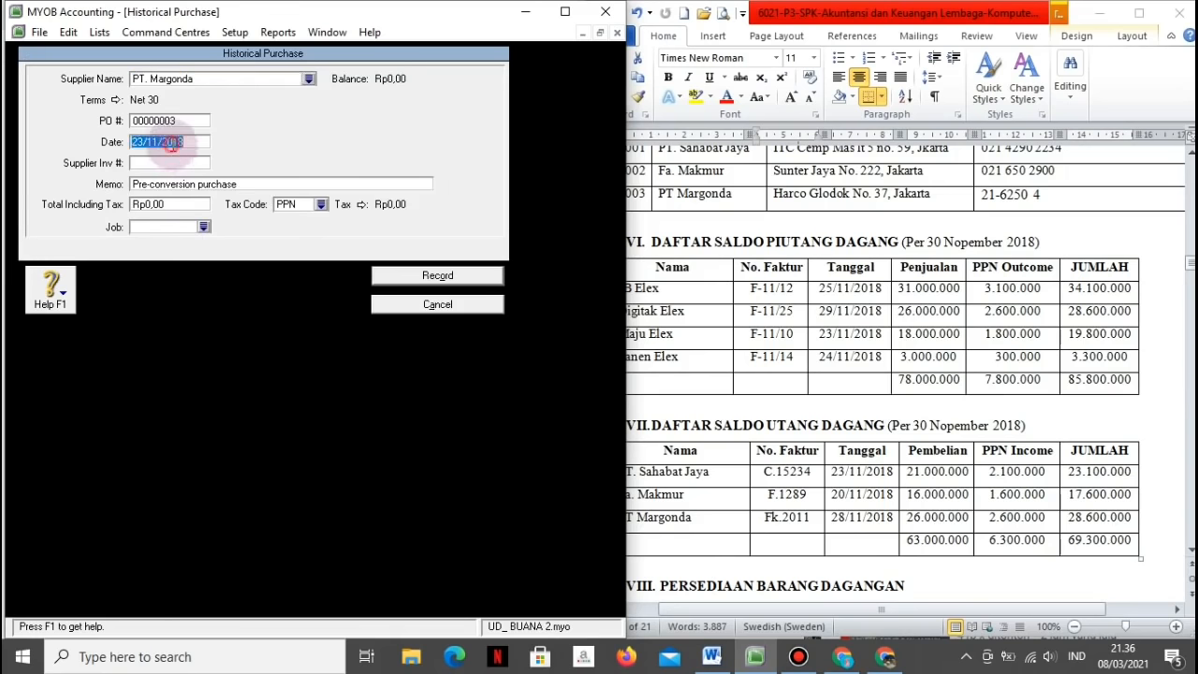
text(28/11/2018)
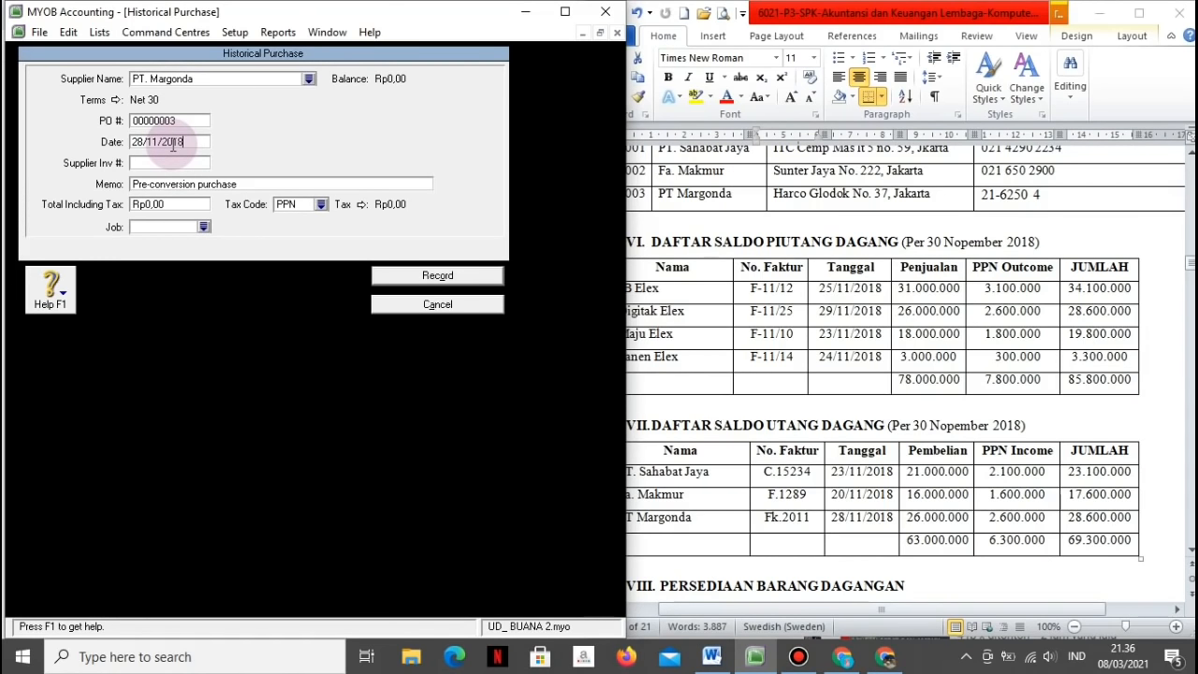
key(Tab)
text(Fk.2011)
key(Tab)
text(S)
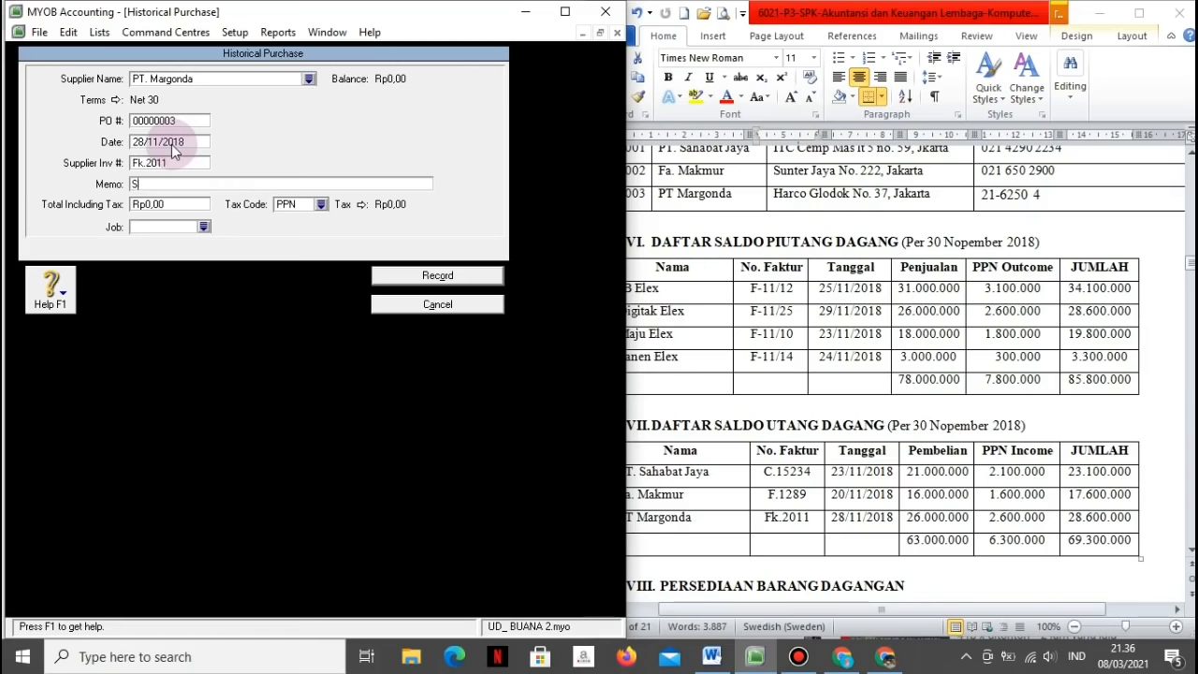
text(aldo Awal Utang PT. Mar)
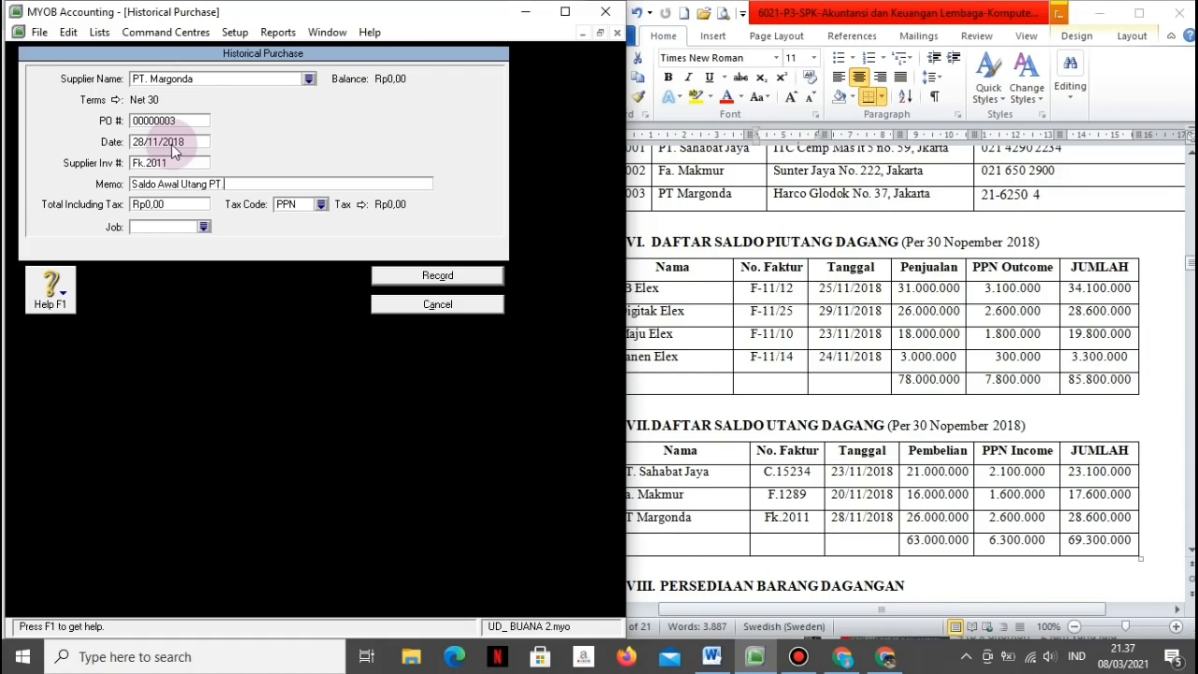
text(gonda)
key(Tab)
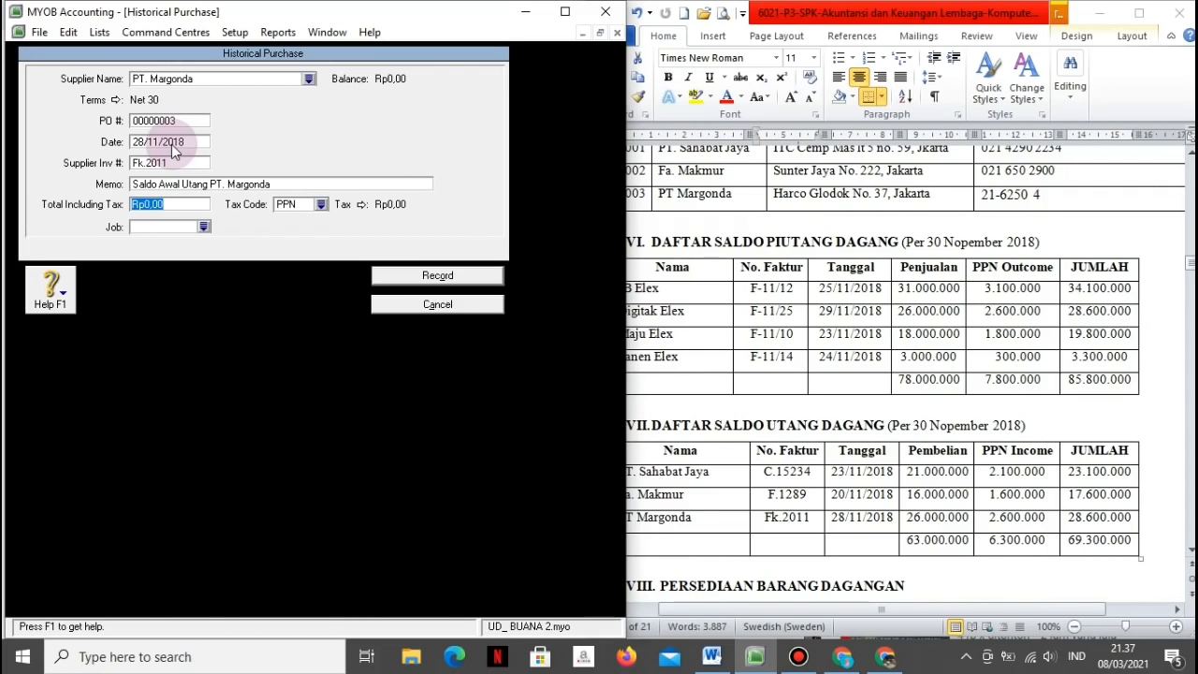
text(28.600.000)
click(437, 275)
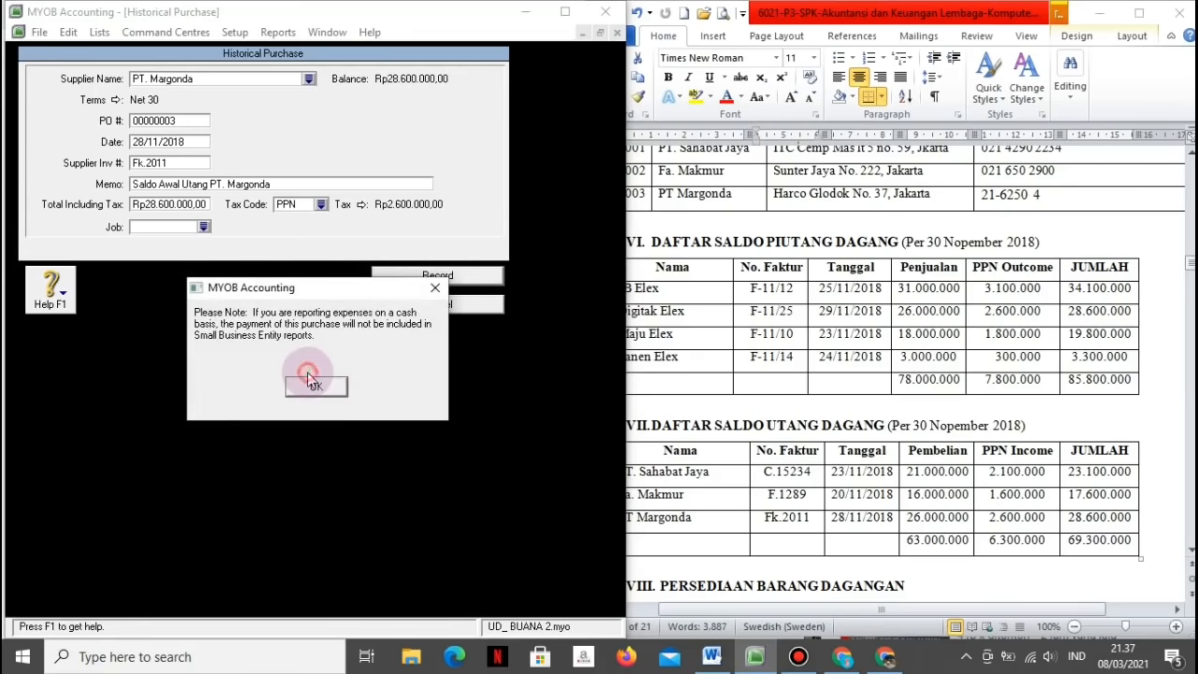
click(308, 379)
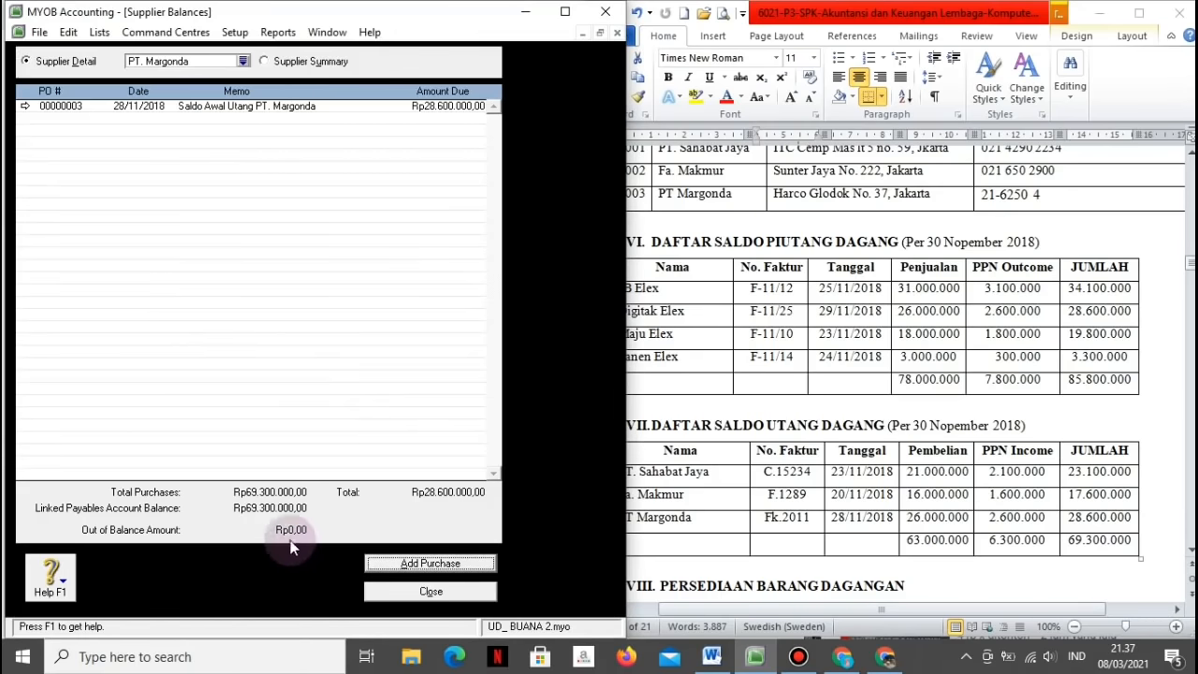
Step: Close Supplier Balances and bring up the Setup balance options
click(405, 595)
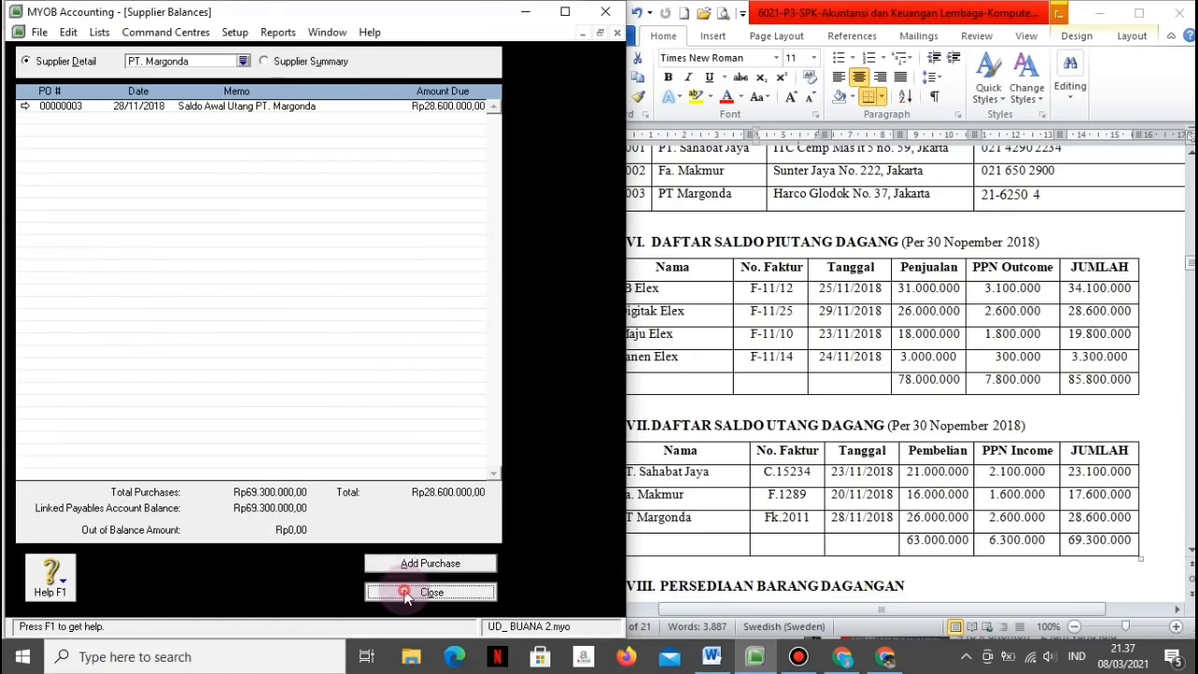
click(235, 32)
mouse_move(280, 70)
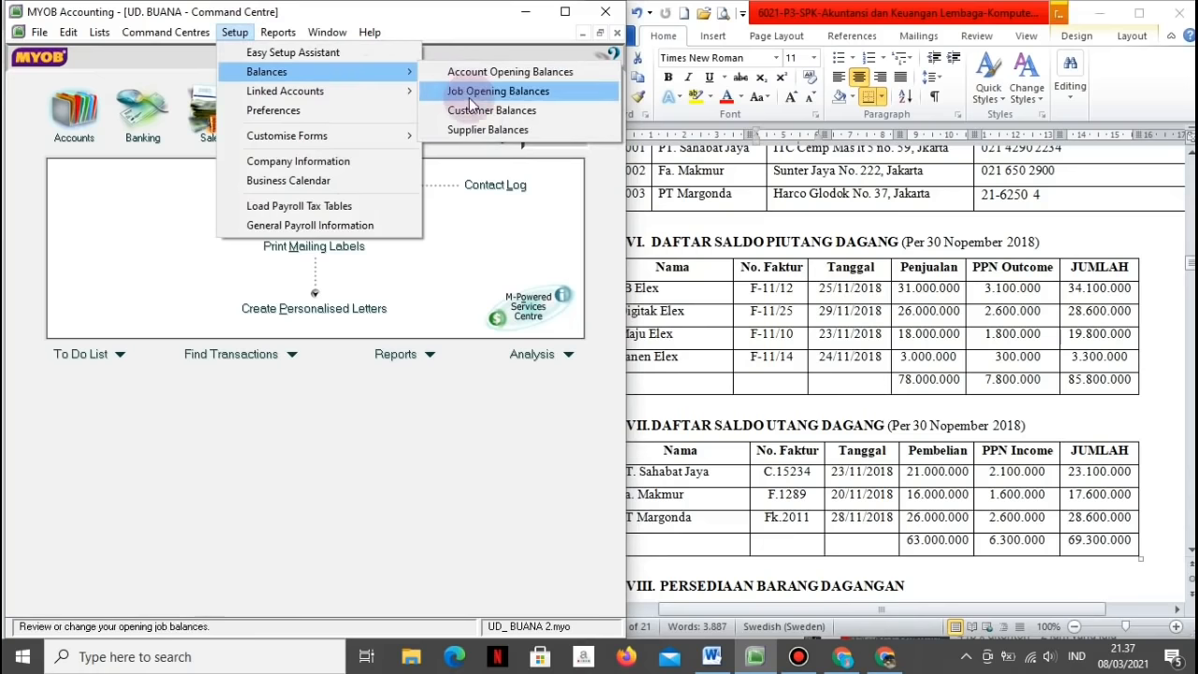
Step: Start a historical sale for Digital Elex with invoice number F-11/25
click(473, 109)
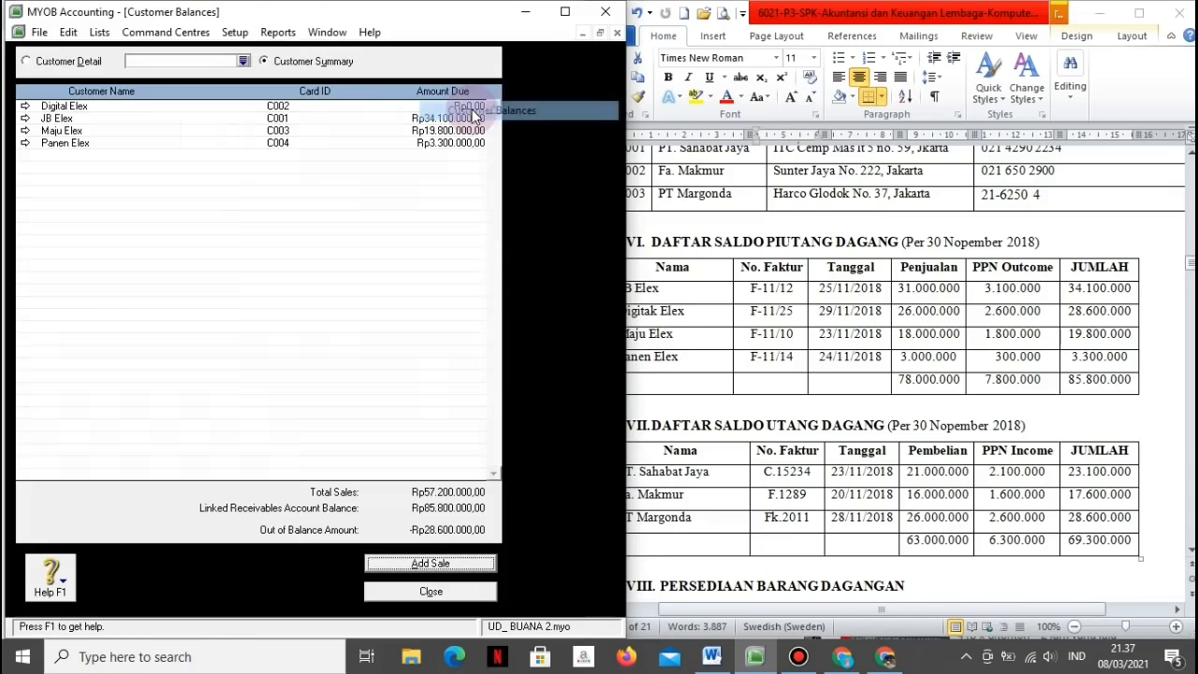
double_click(408, 107)
click(390, 563)
key(Tab)
text(F-11/)
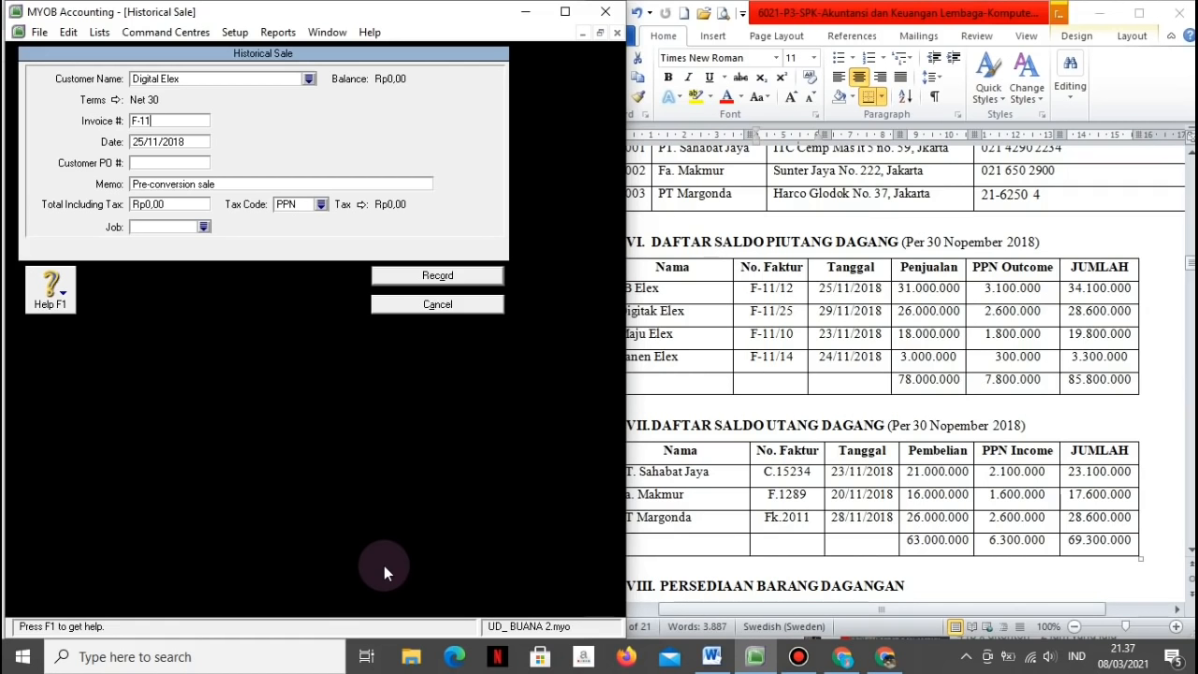
text(25)
Step: Date it 29/11/2018, memo 'Saldo Awal Piutang Digital Elex', total Rp28.600.000, record, and close balances
key(Tab)
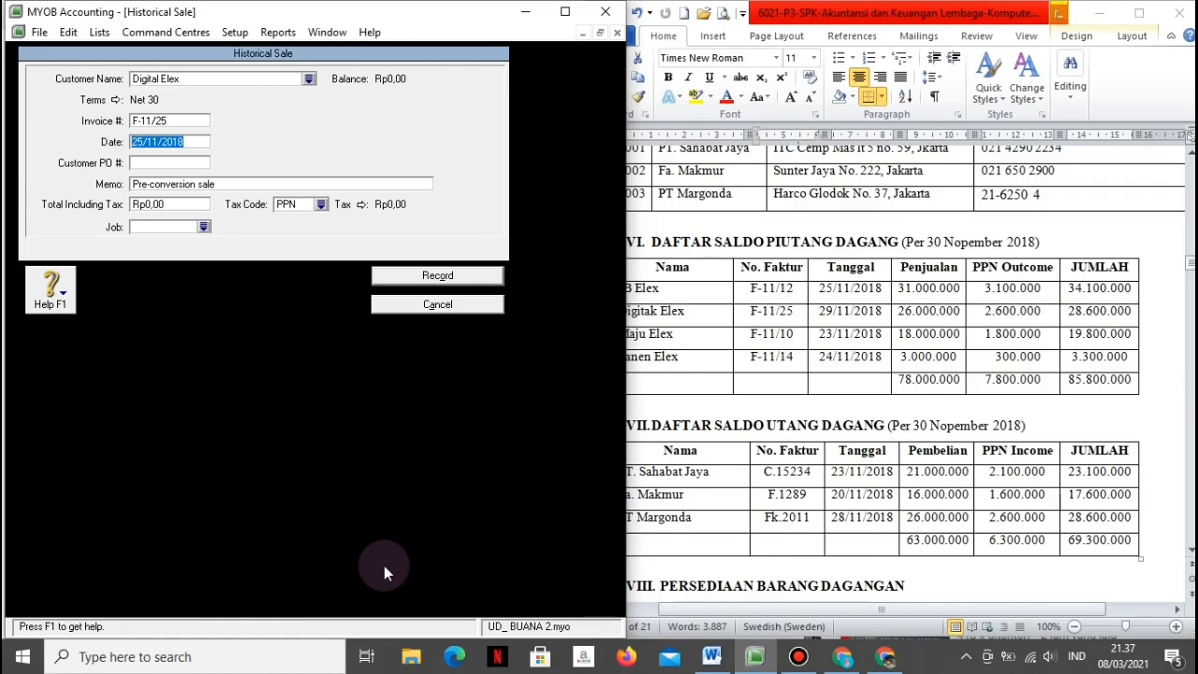
text(29/11/2018)
key(Tab)
key(Tab)
text(Saldo Awal Piutang Digi)
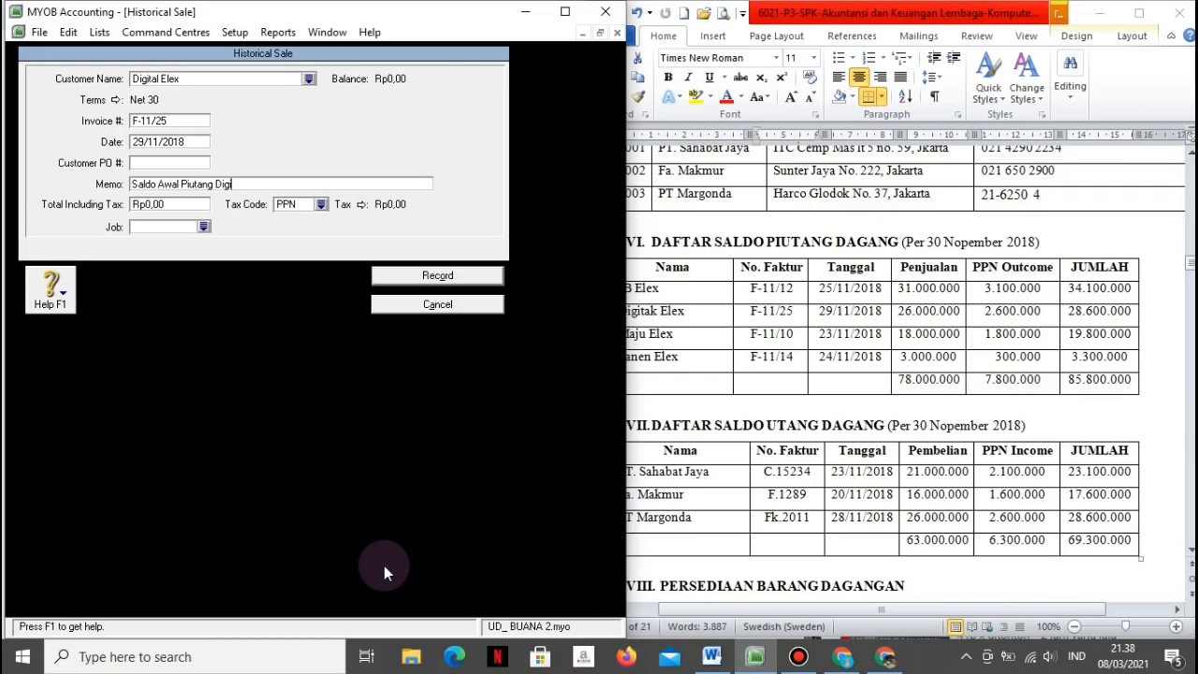
text(tal Elex)
key(Tab)
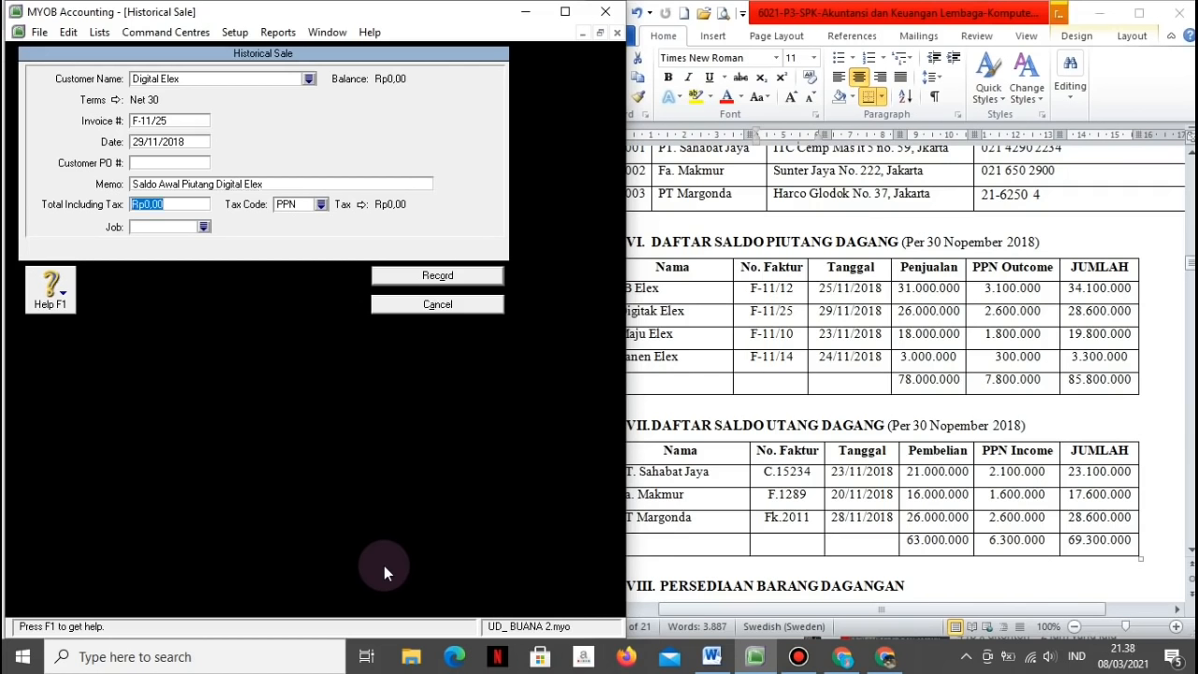
text(2860000)
key(Tab)
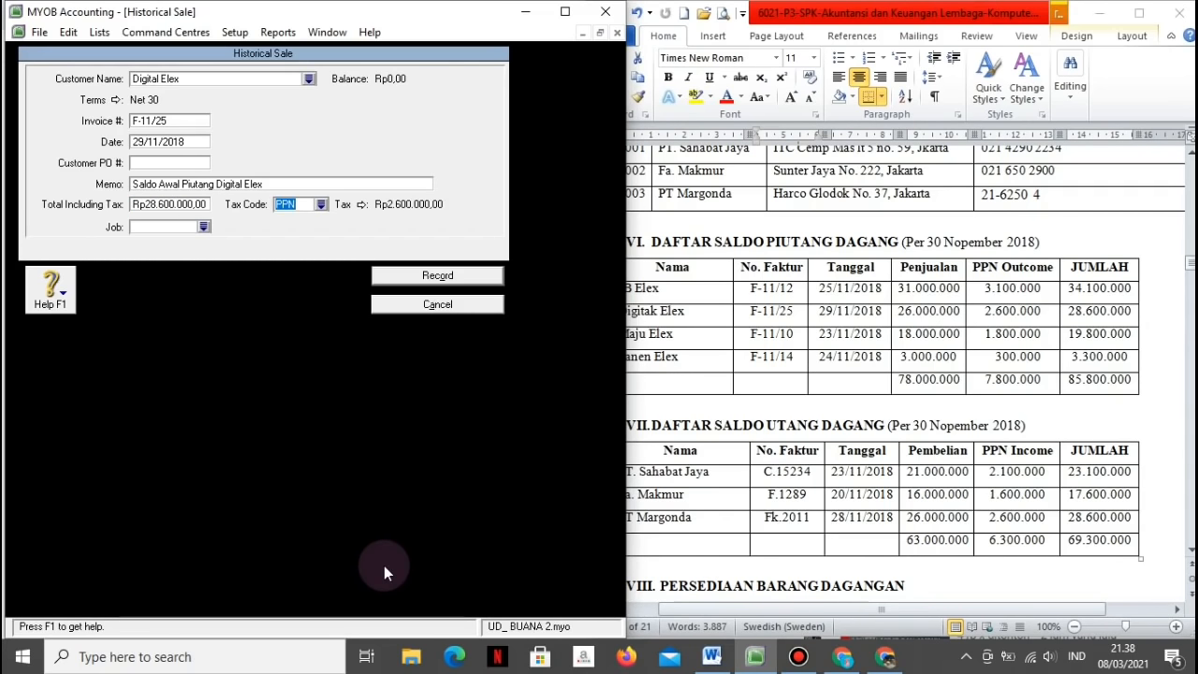
click(400, 271)
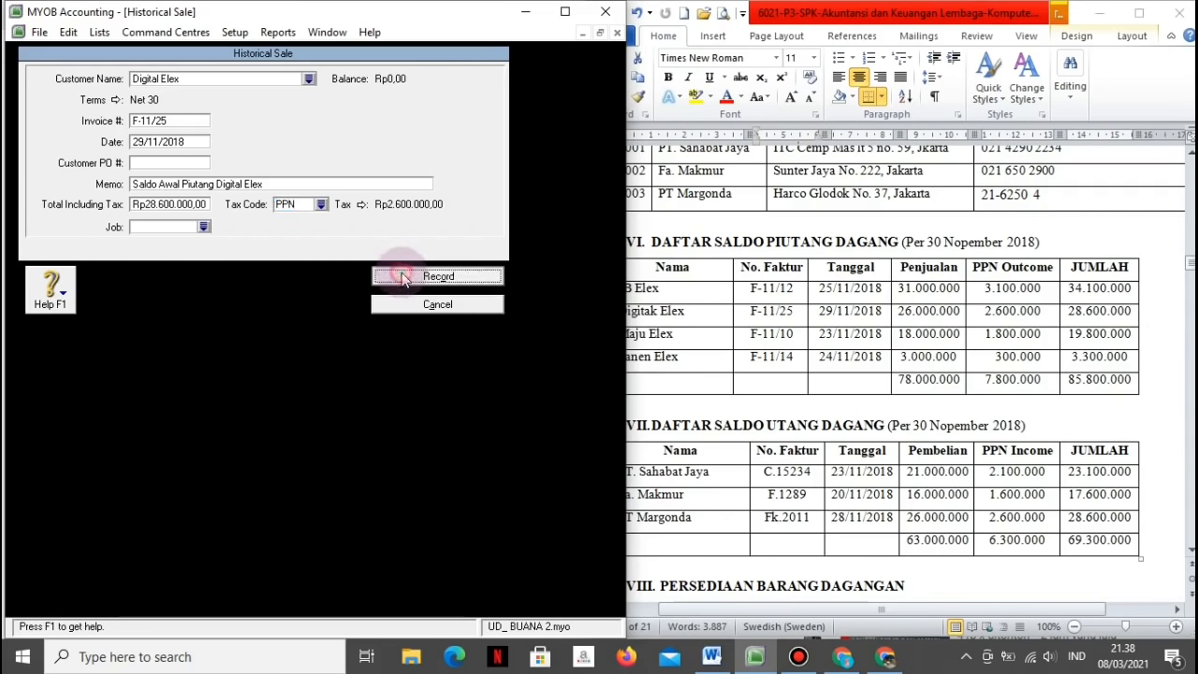
click(318, 402)
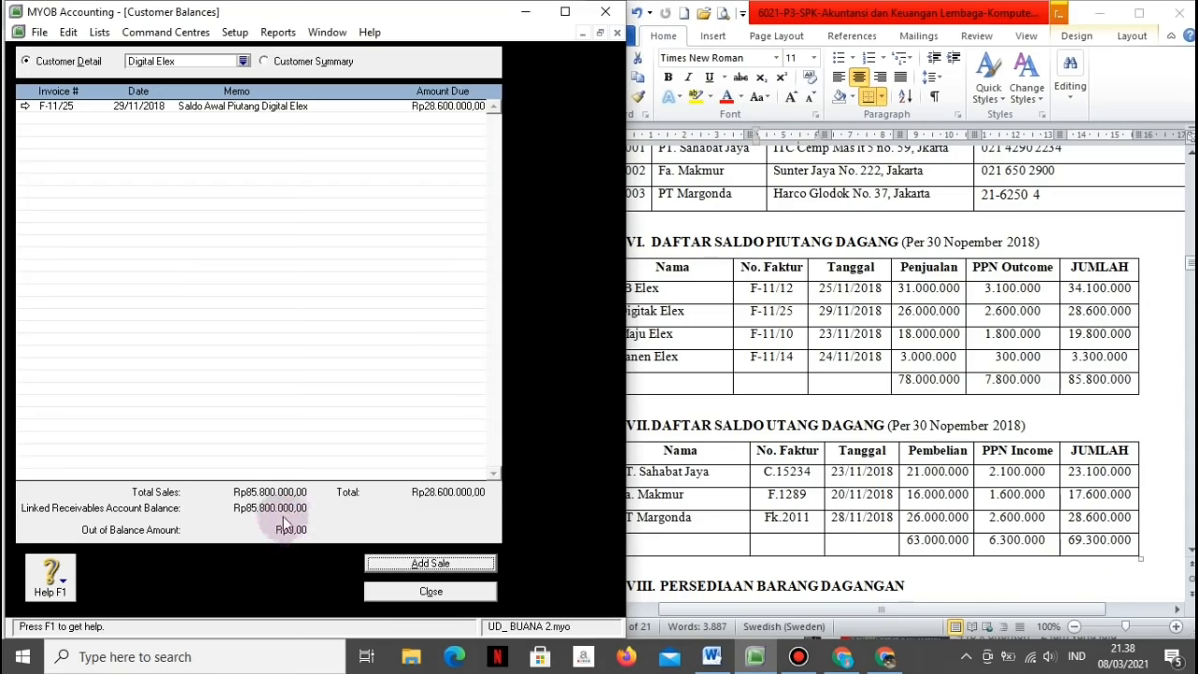
click(400, 591)
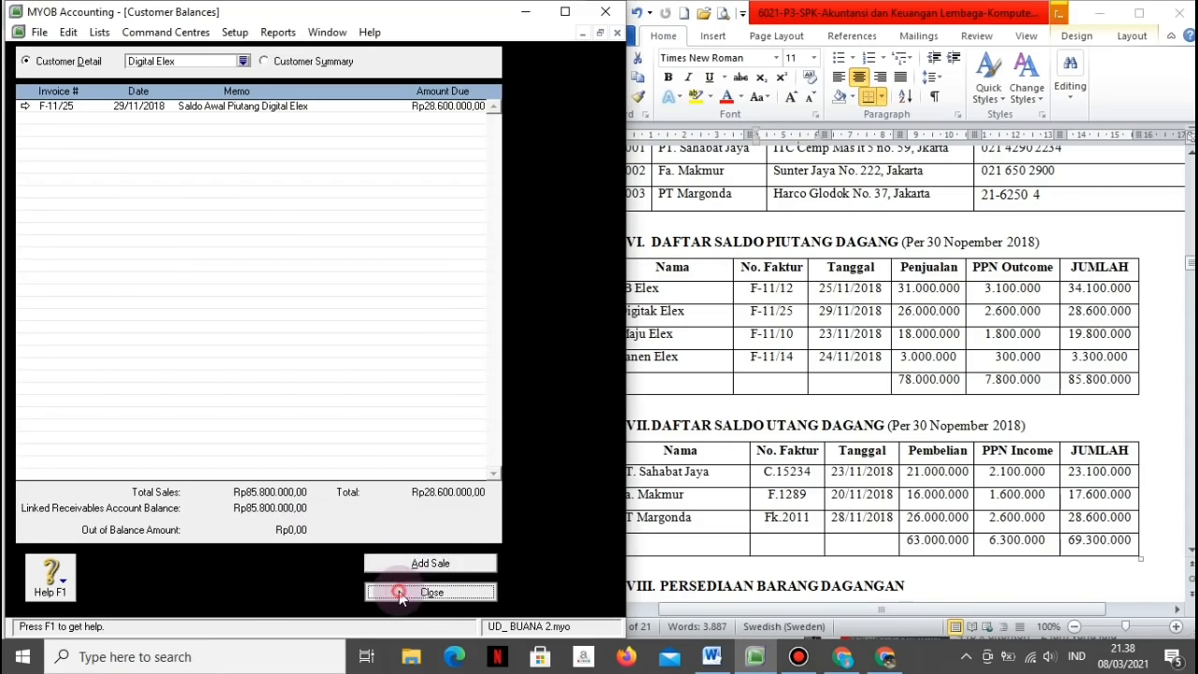
Step: Scroll the Word document to the merchandise inventory table, then show MYOB's Inventory Command Centre
click(874, 449)
click(876, 450)
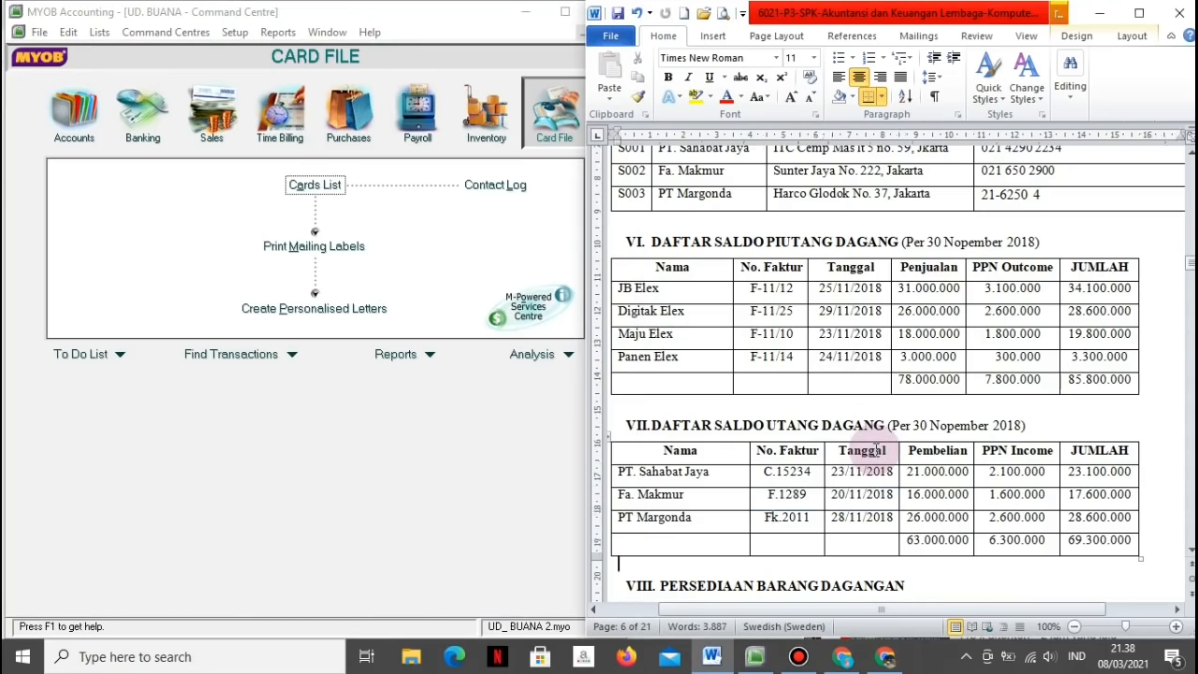
scroll(875, 449, down, 2)
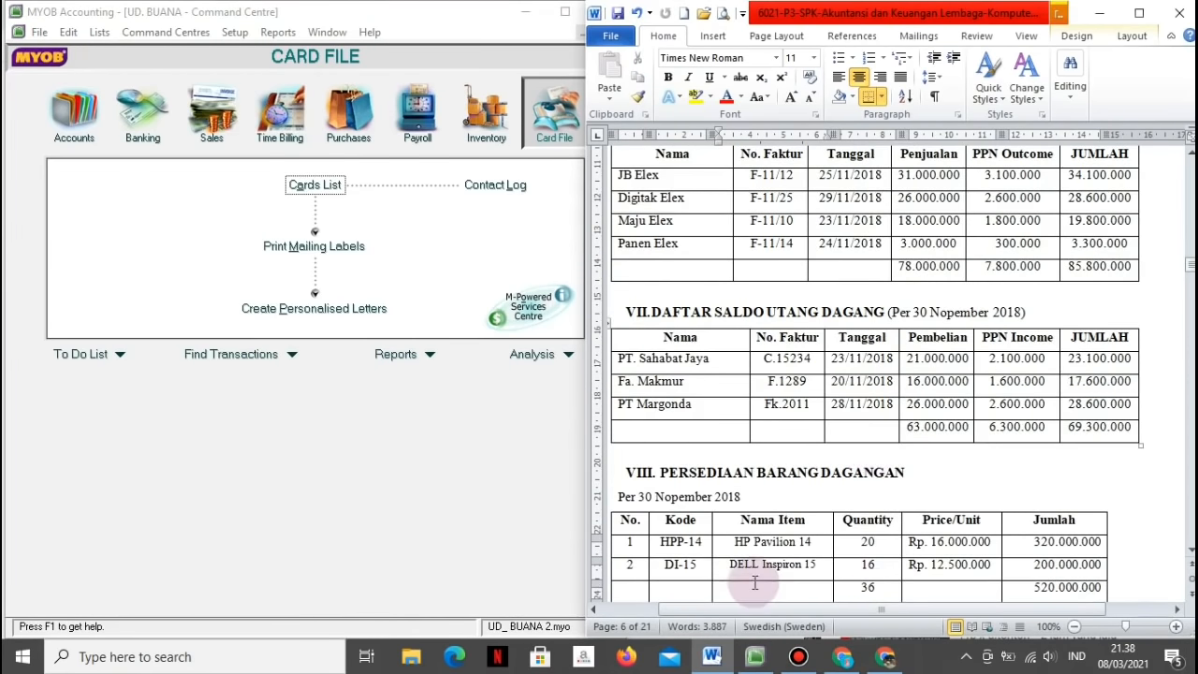
scroll(772, 585, down, 4)
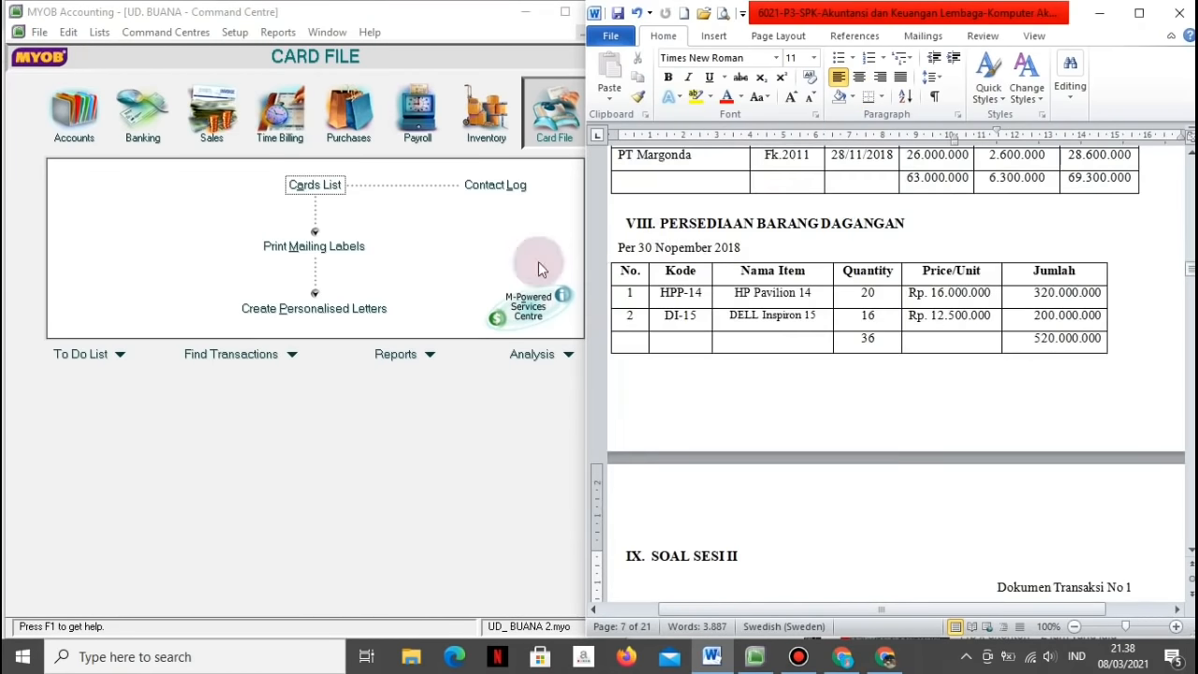
click(552, 136)
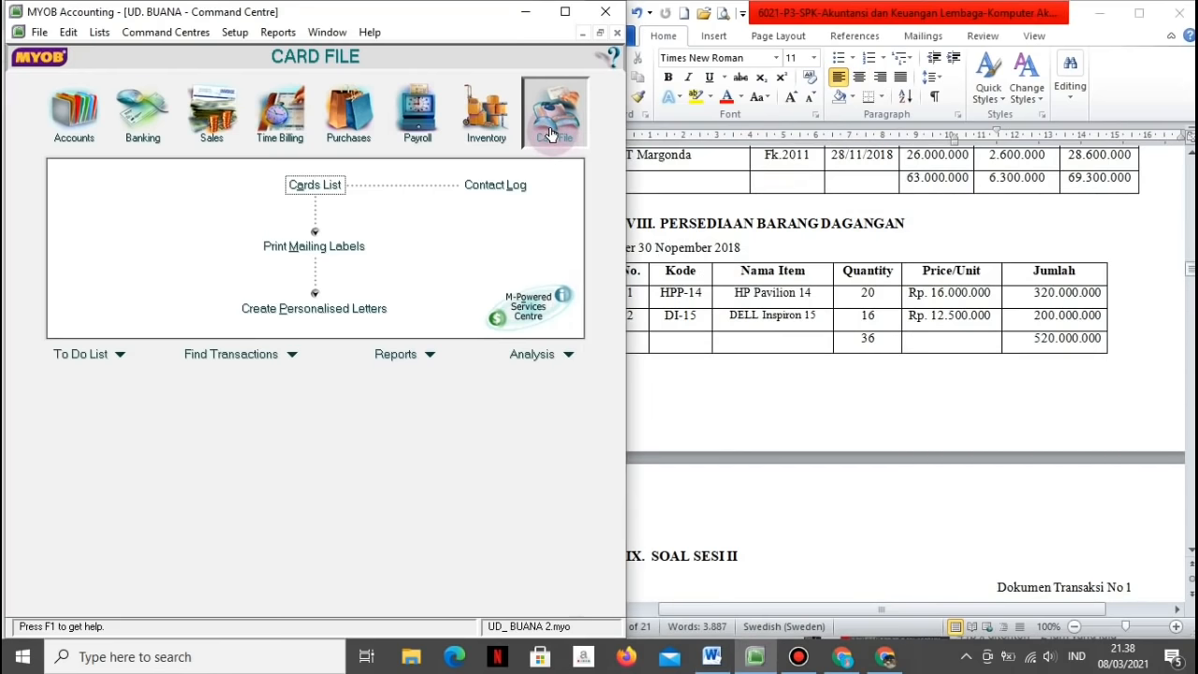
click(488, 121)
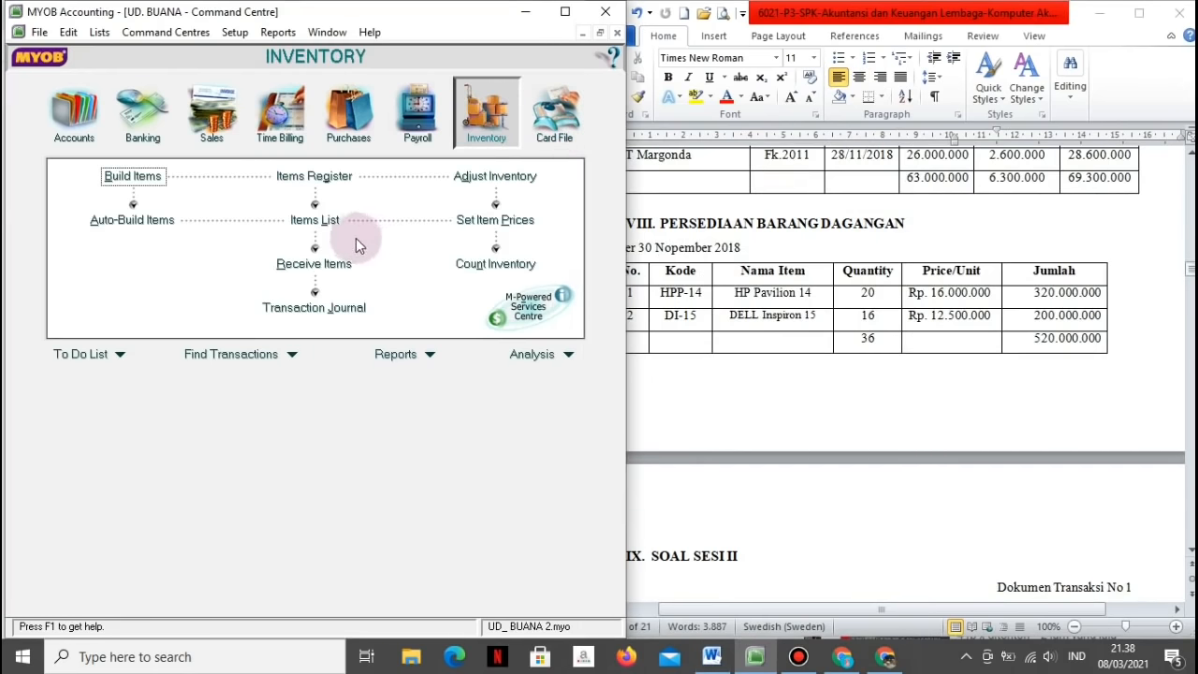
Step: Create new item HPP-14 'HP Pavilion 14', marked as bought, sold and kept in inventory
click(332, 222)
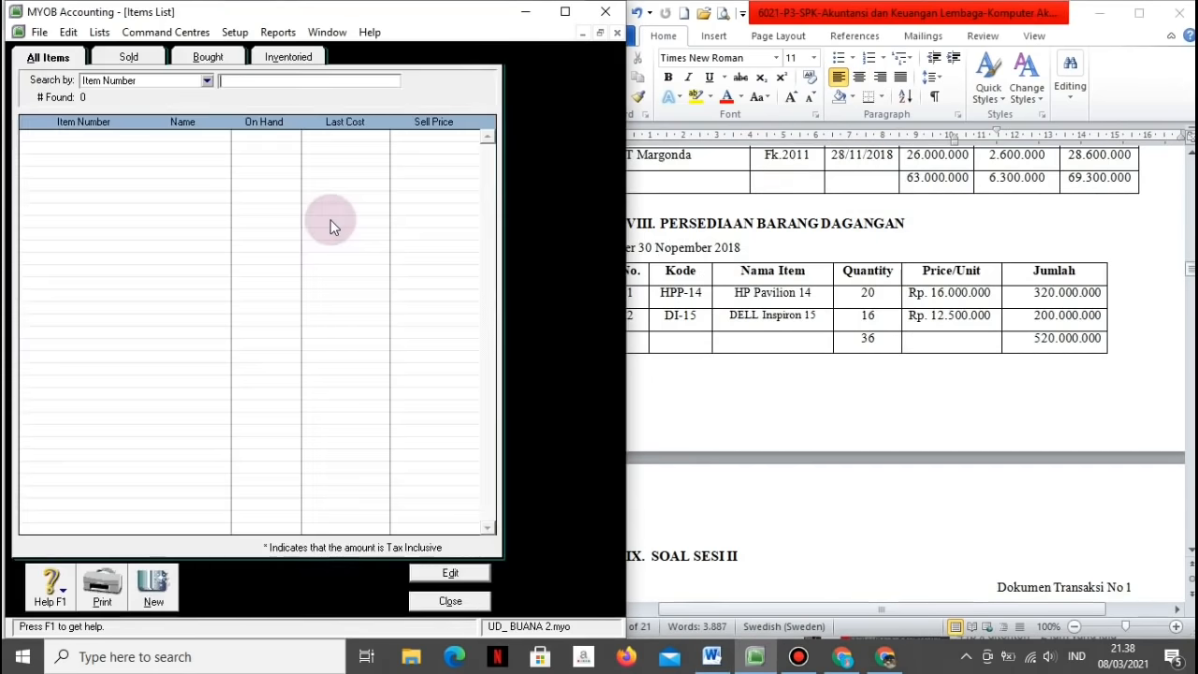
click(145, 573)
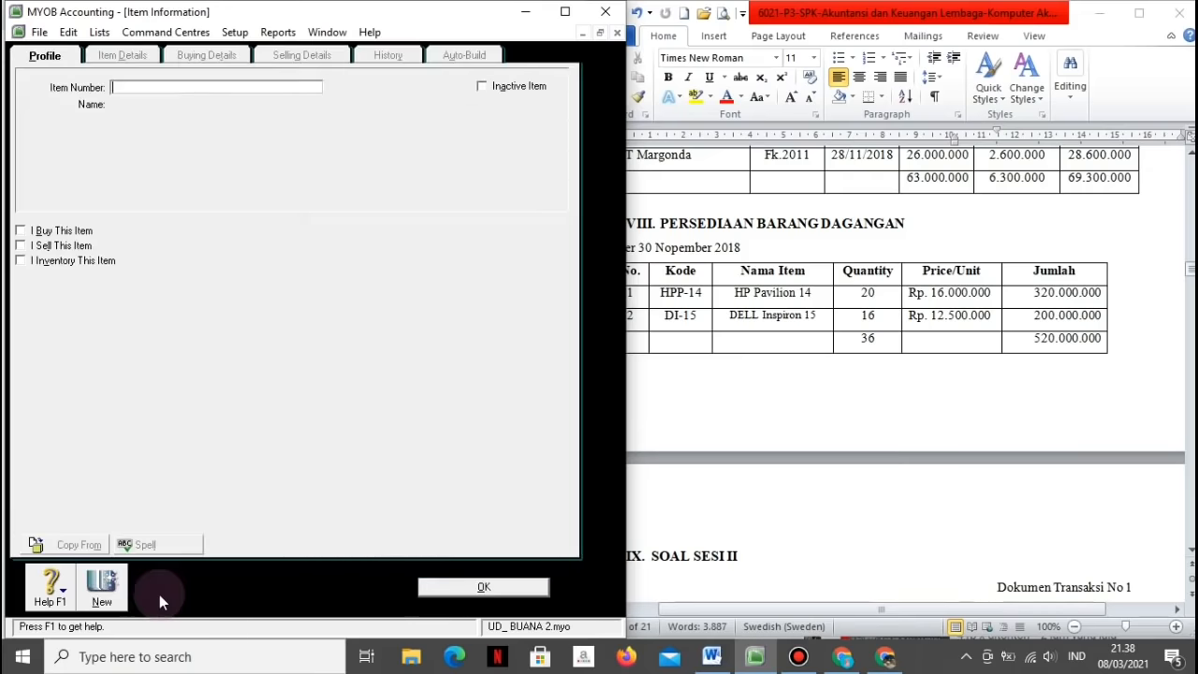
click(246, 87)
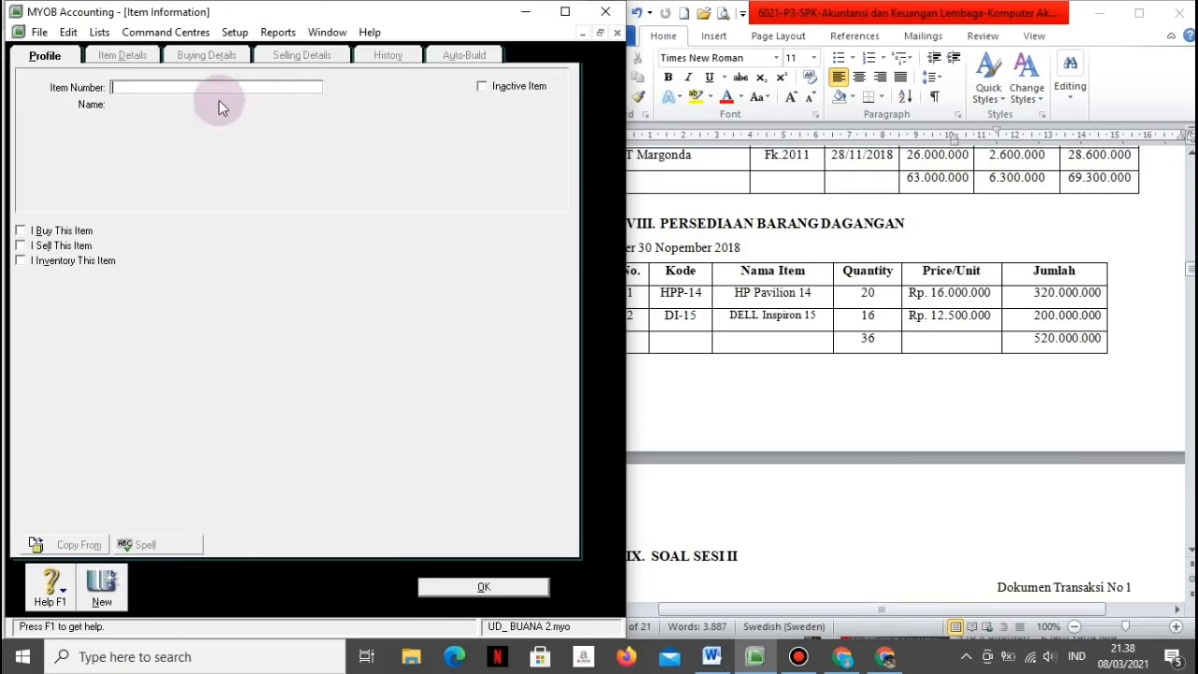
text(HPP-14)
key(Tab)
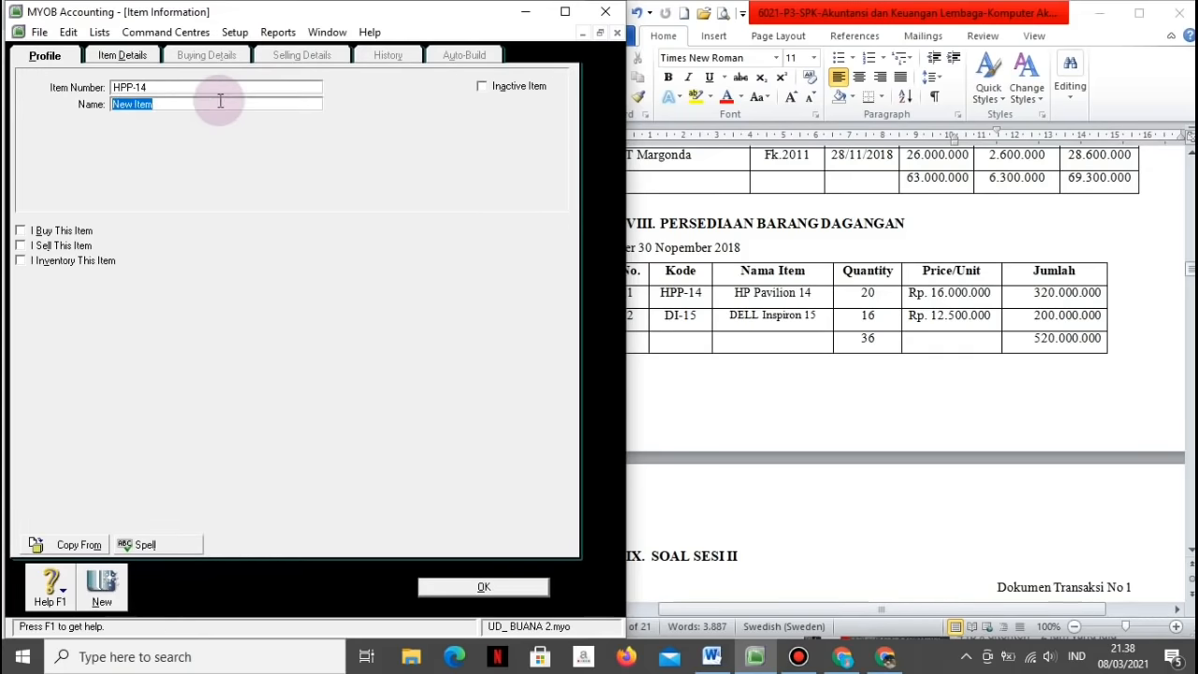
text(HP Pavilion 14)
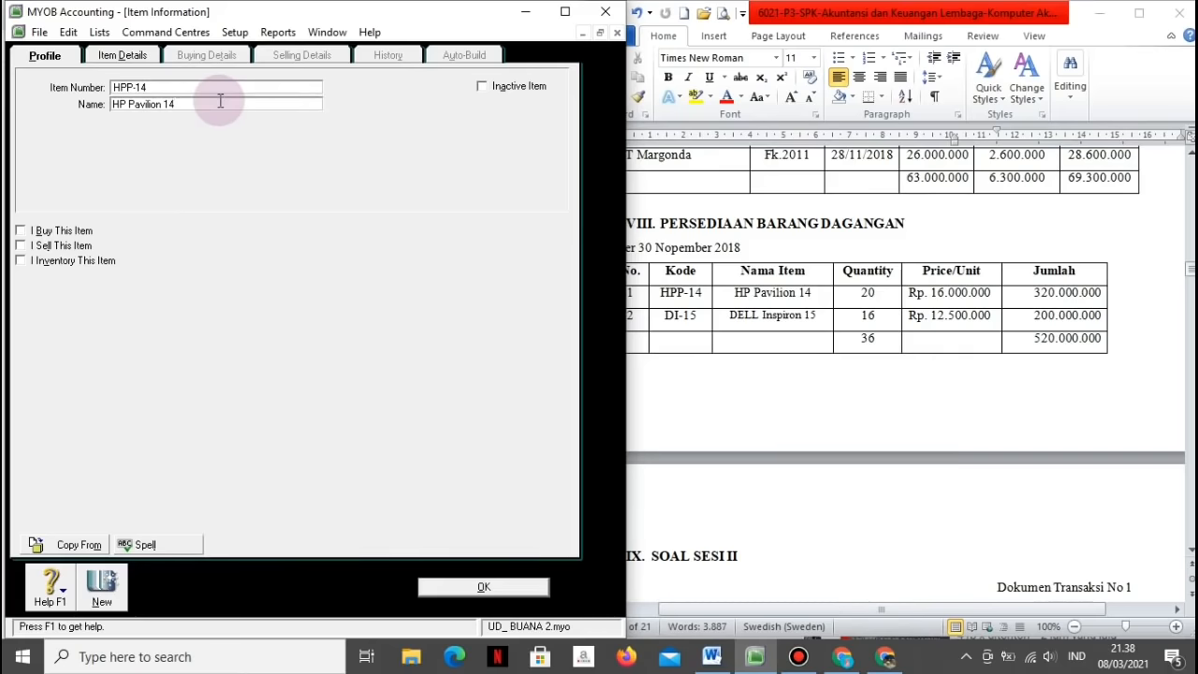
click(20, 231)
click(19, 246)
click(19, 260)
Step: Assign accounts 5-1100 for cost of sales, 4-1100 for income and 1-1500 for inventory
click(310, 297)
click(398, 436)
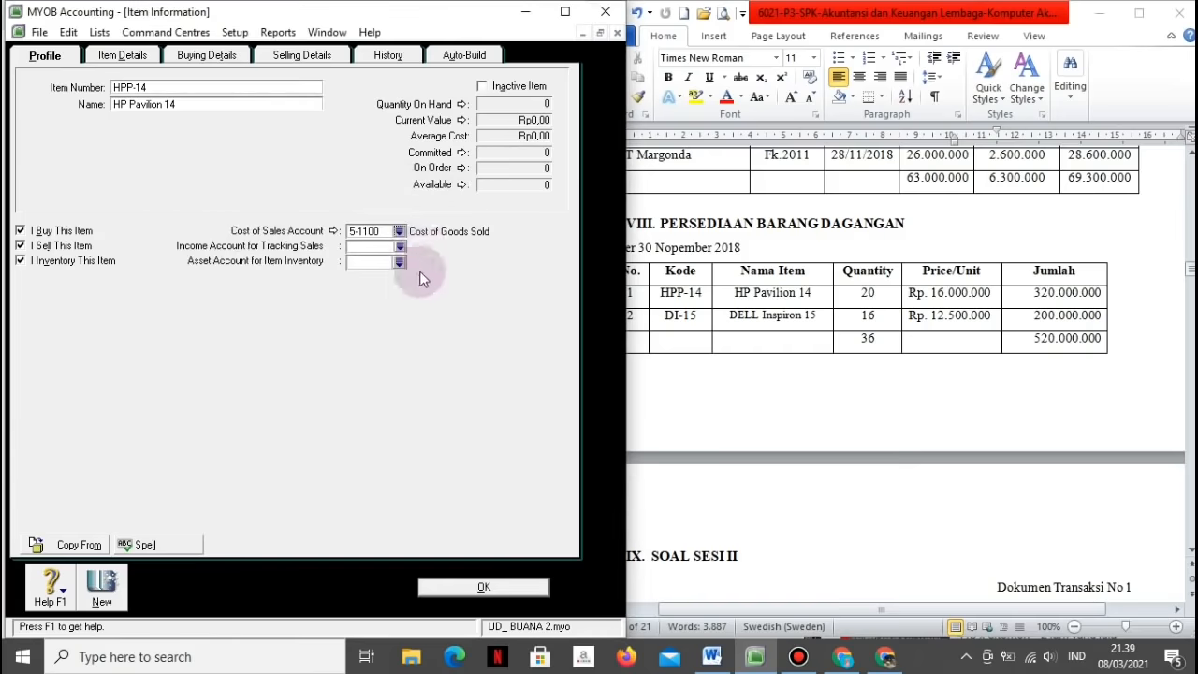
click(399, 246)
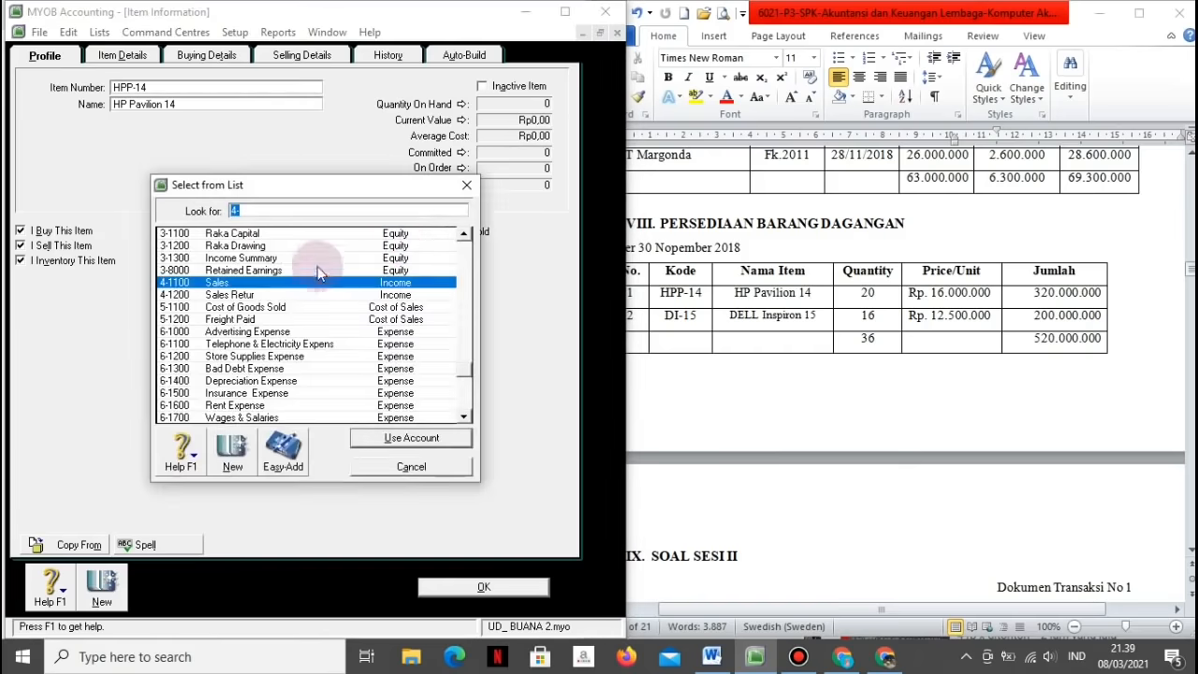
click(402, 437)
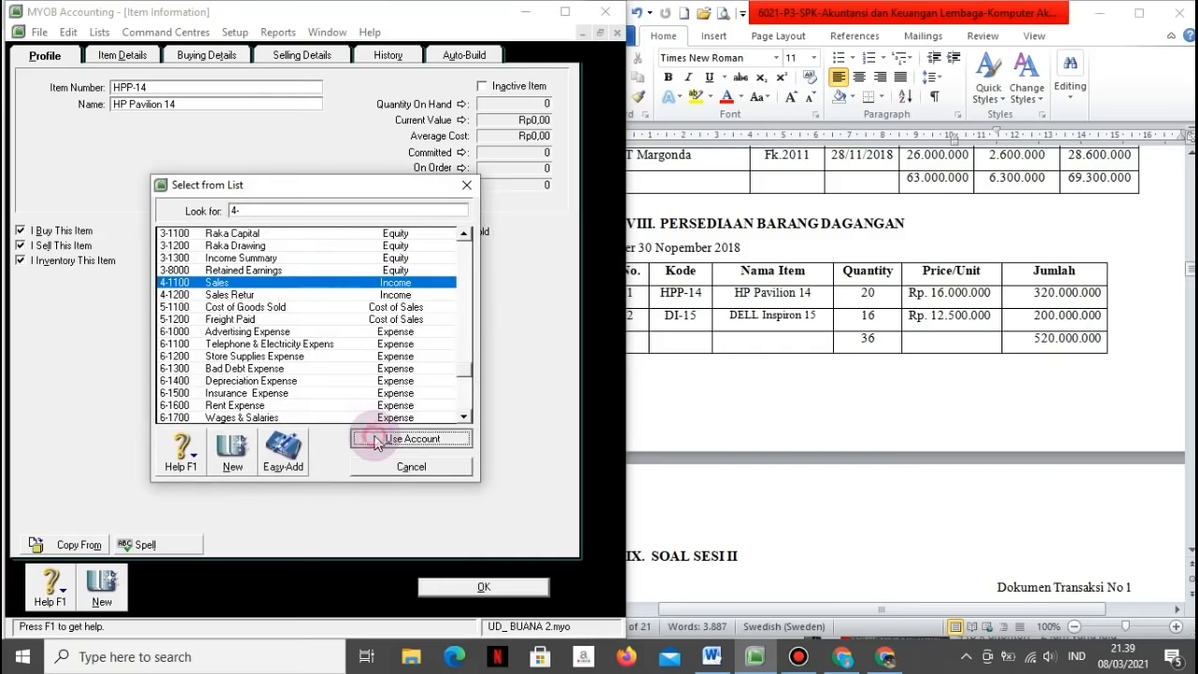
click(400, 262)
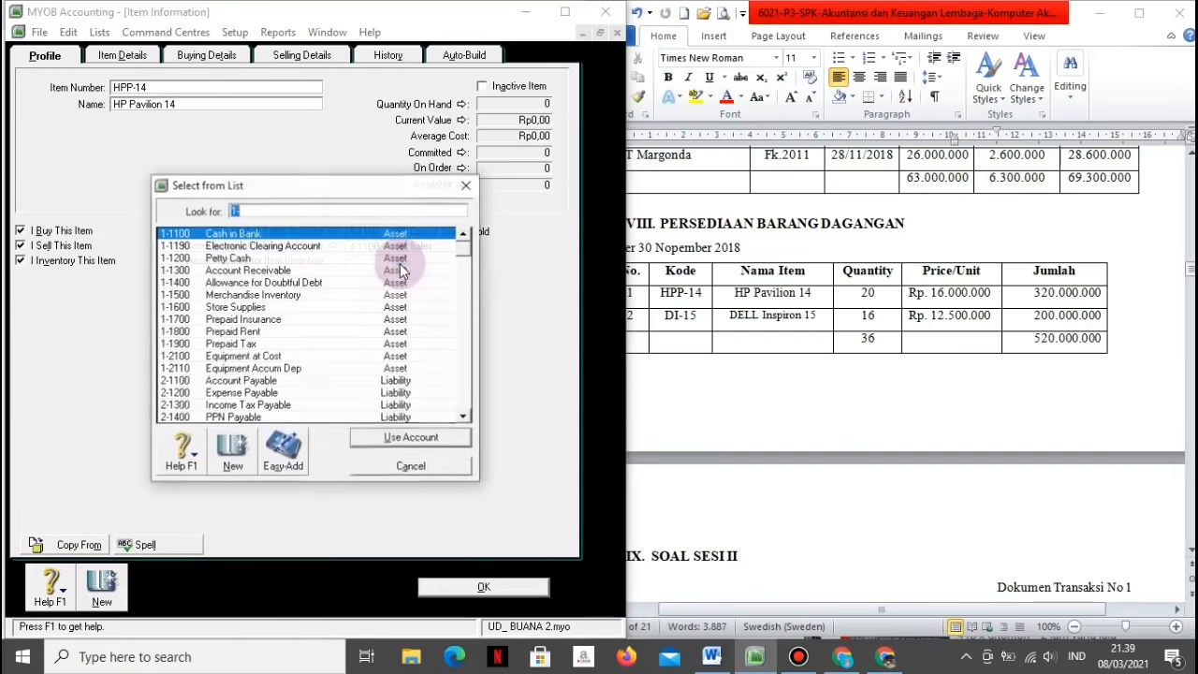
click(256, 296)
click(361, 437)
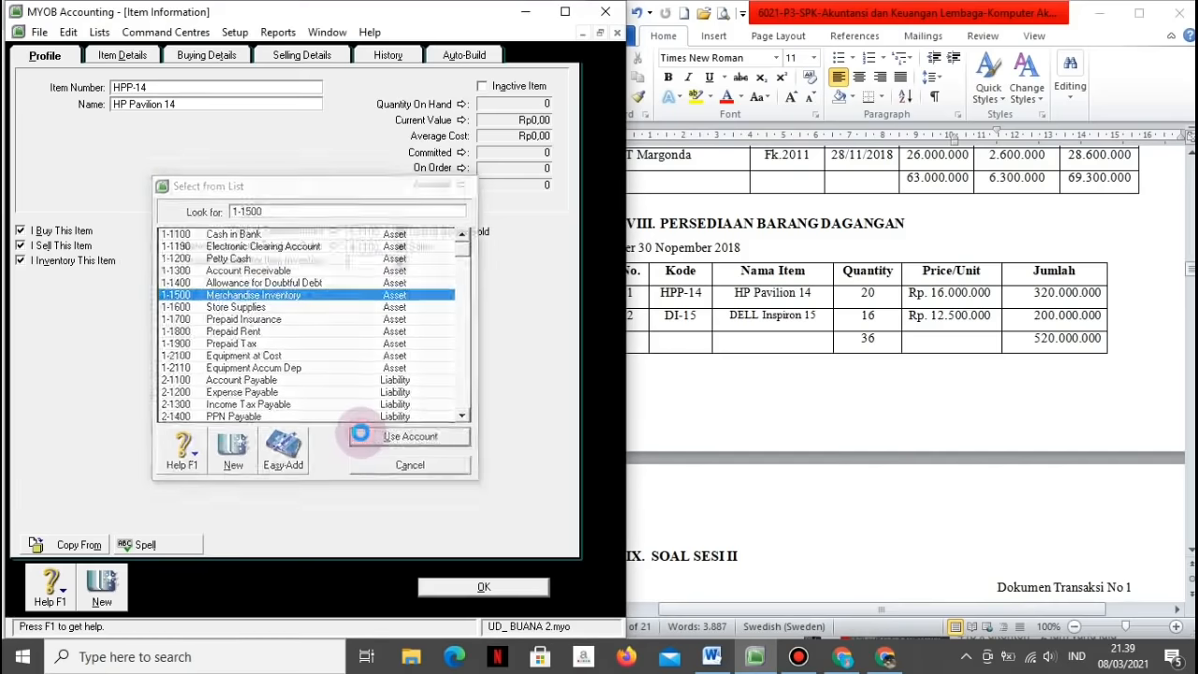
Step: Set the item's purchase tax code and PPN as its selling tax code, then save it
click(221, 59)
click(442, 114)
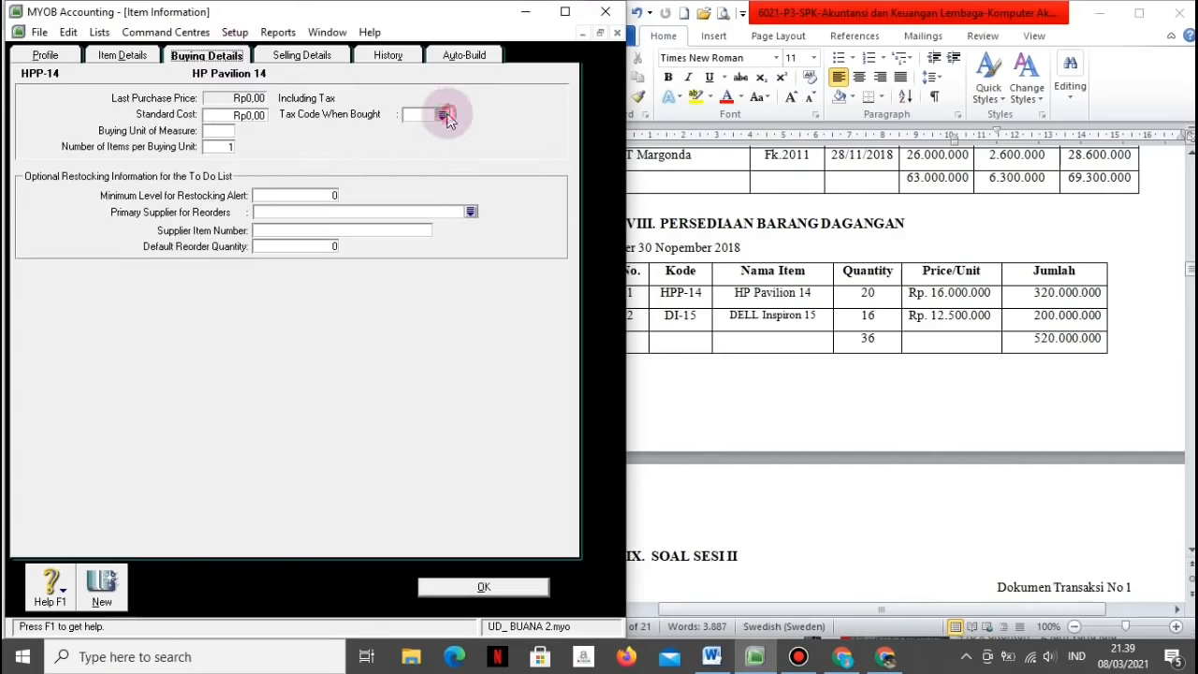
click(182, 246)
click(409, 437)
click(302, 55)
click(410, 90)
click(182, 246)
click(366, 441)
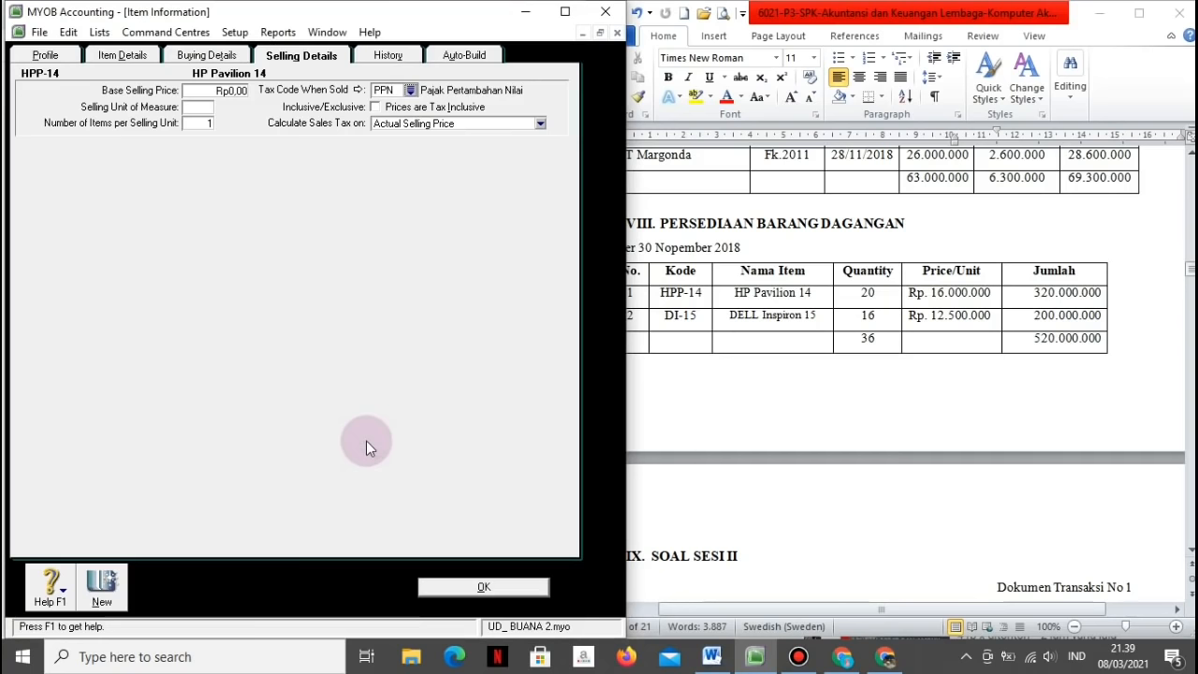
click(435, 587)
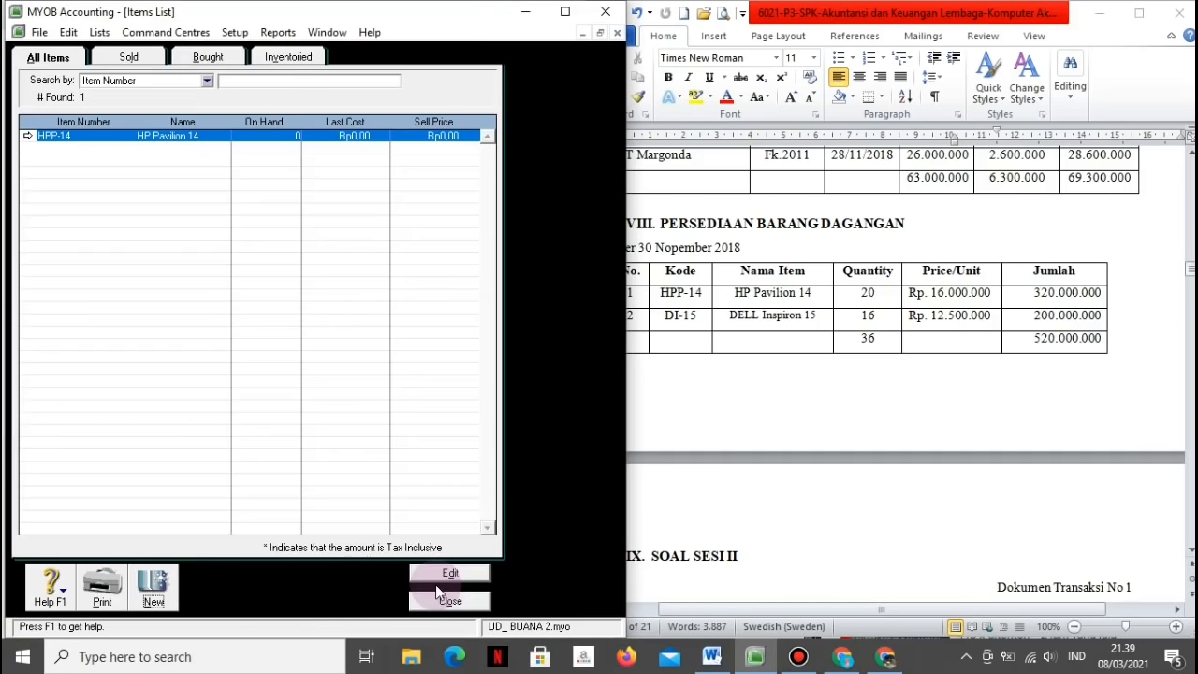
Step: Add item DI-15 'Dell Inspiron 15' as bought, sold and inventoried, then close the Items List
click(154, 585)
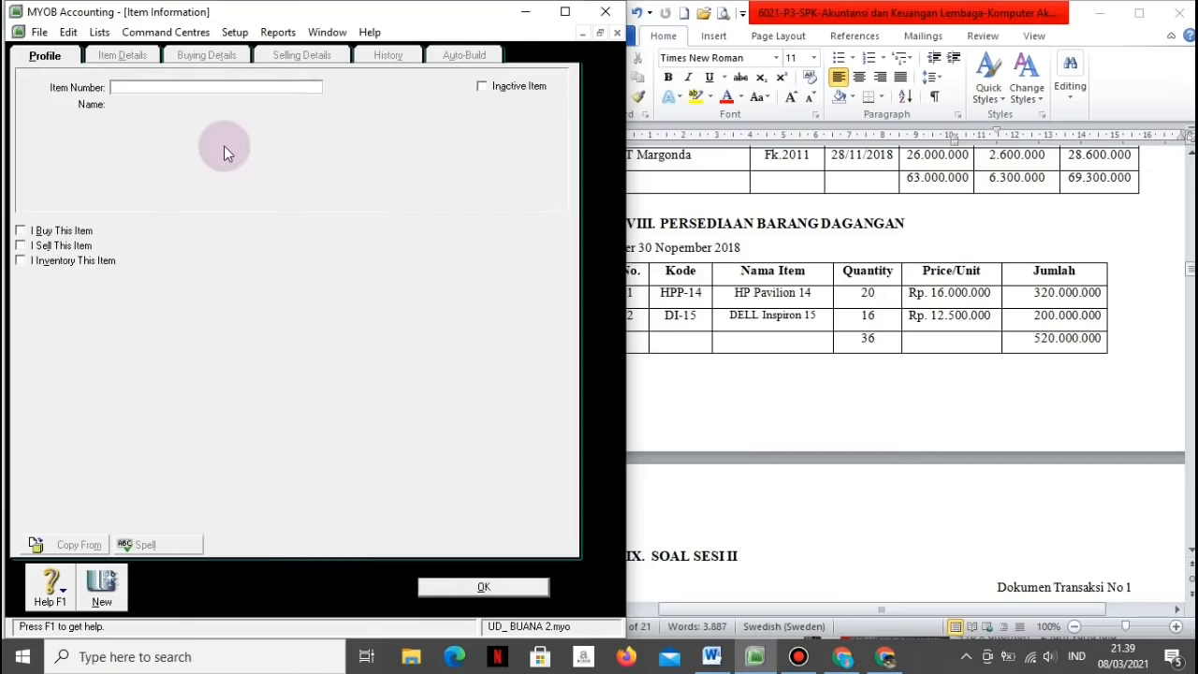
text(DI-15)
key(Tab)
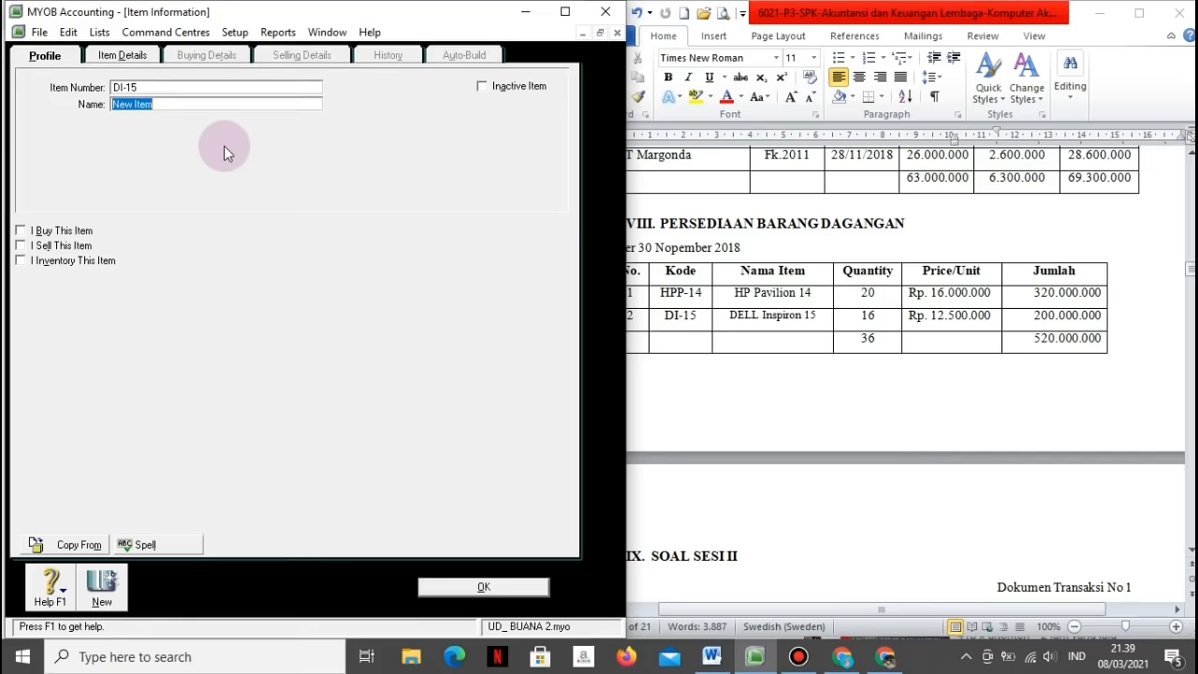
text(Dell Inspiron 15)
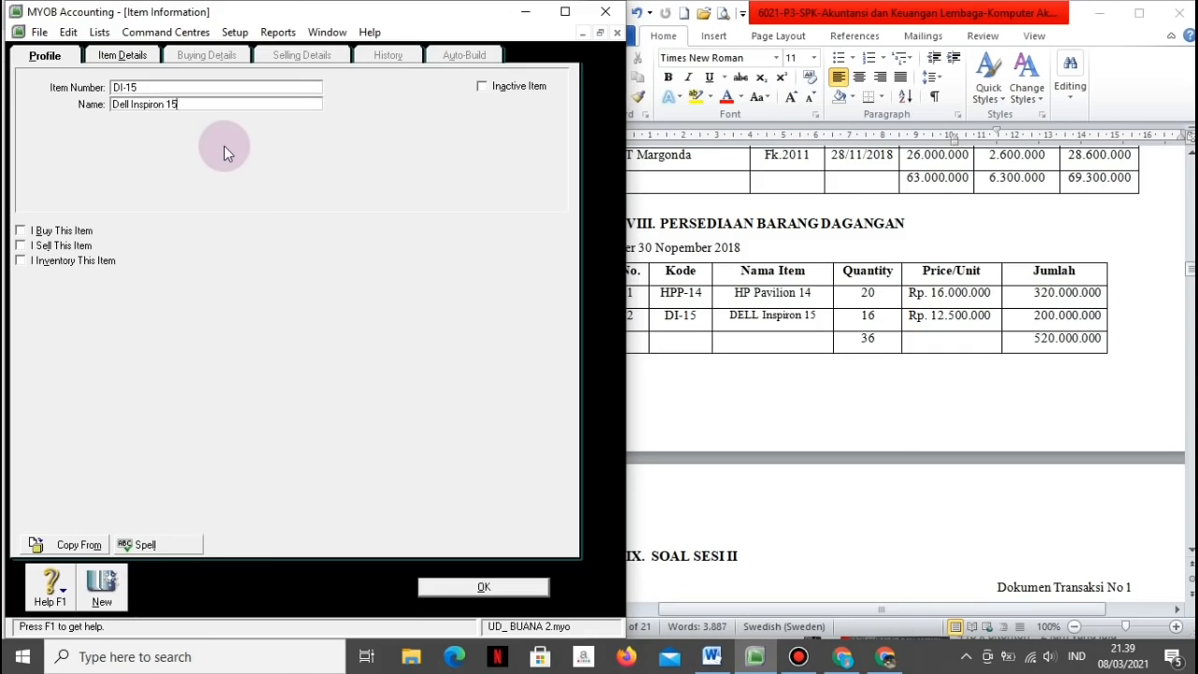
click(21, 230)
click(20, 245)
click(21, 260)
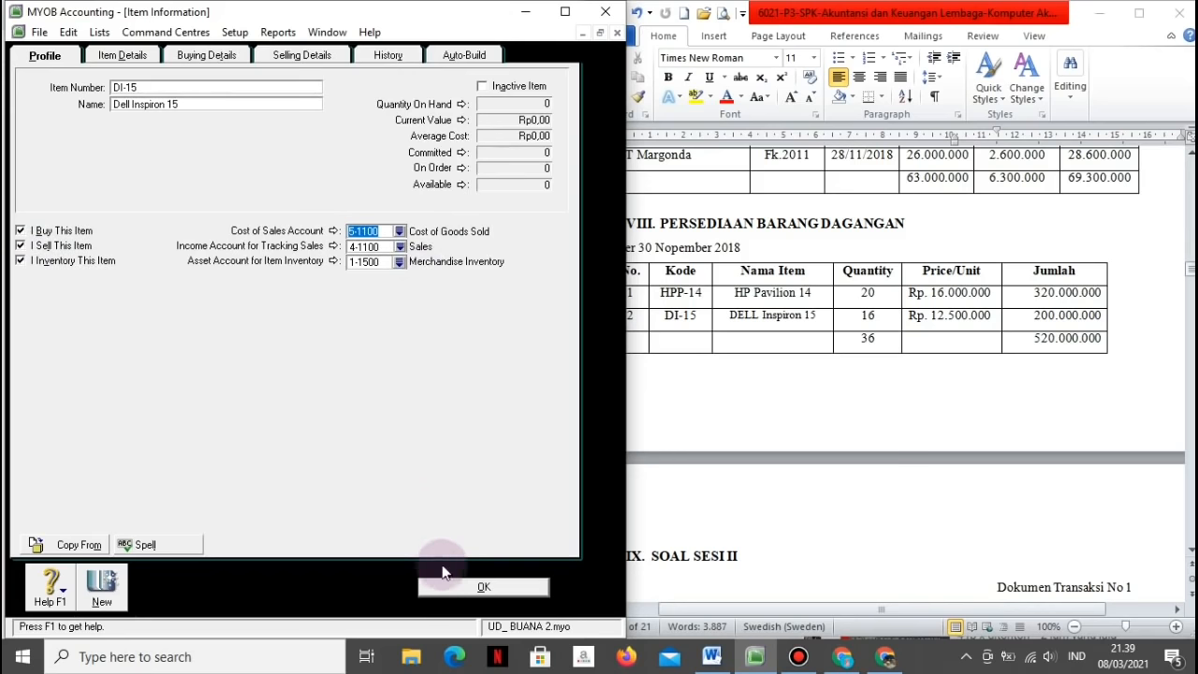
click(468, 587)
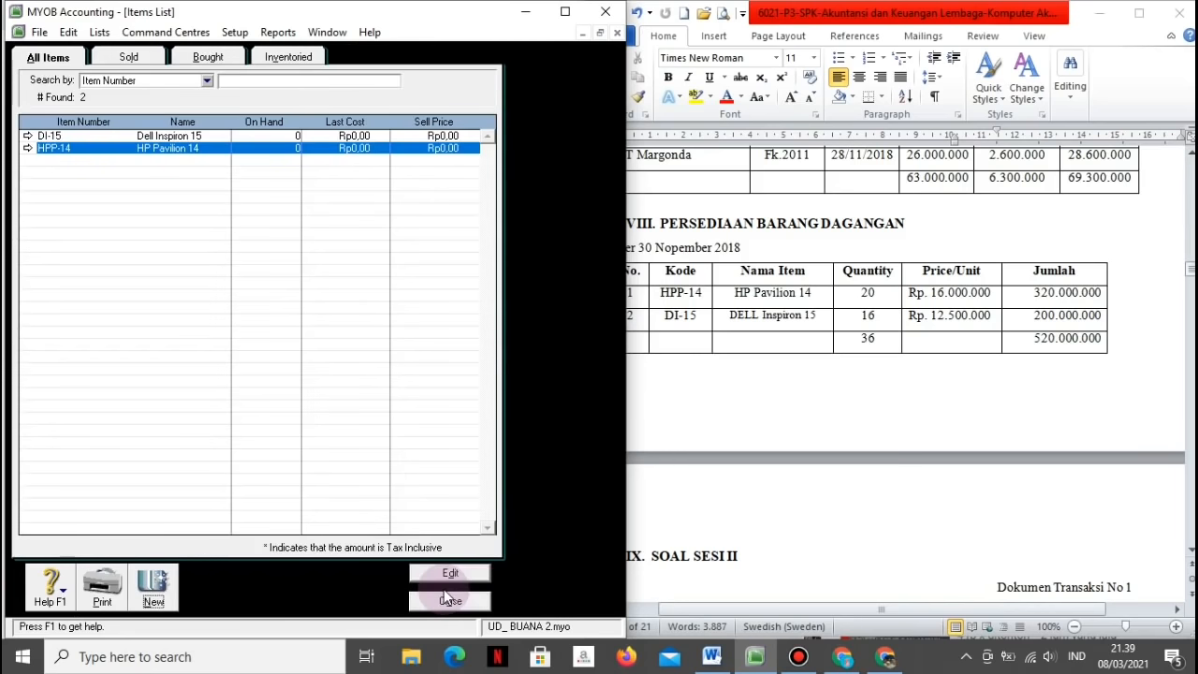
click(422, 604)
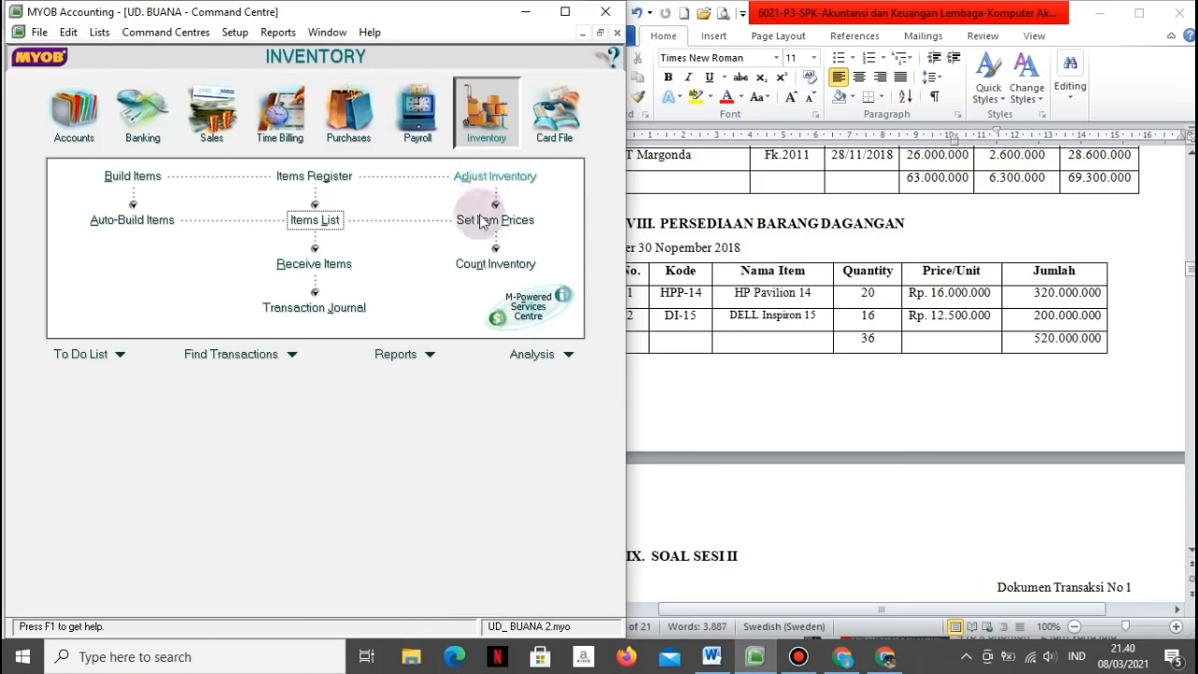
Step: Count 16 units of DI-15 and 20 of HPP-14, and adjust them as opening balances
click(488, 267)
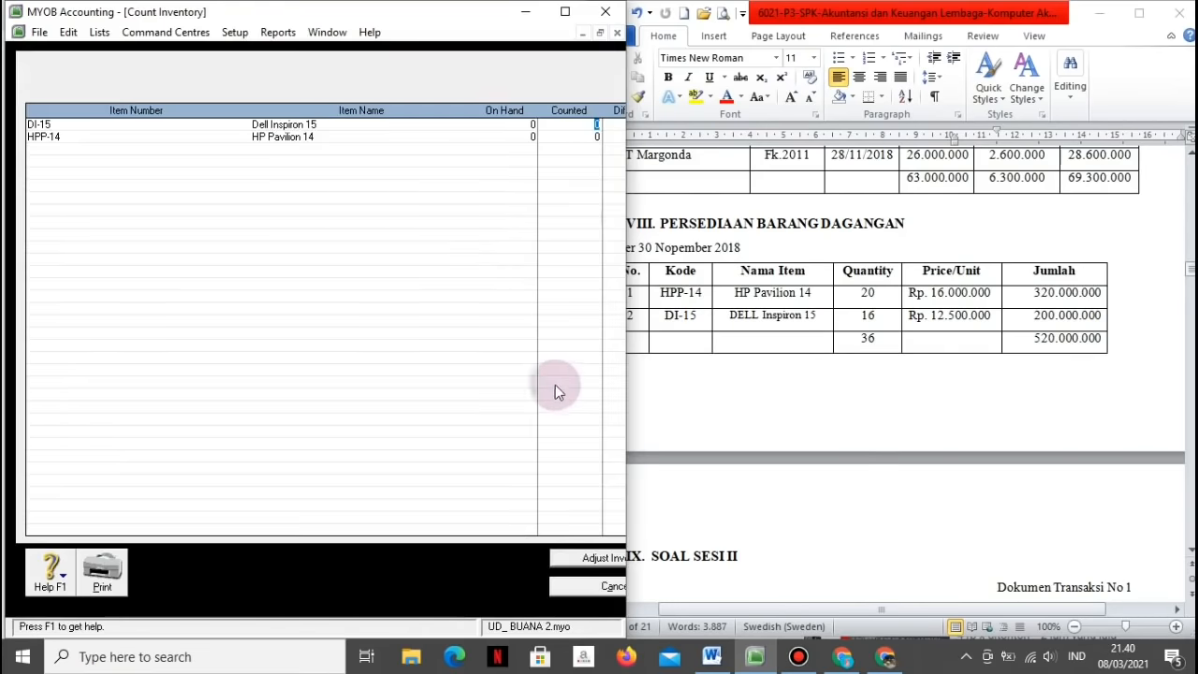
text(1)
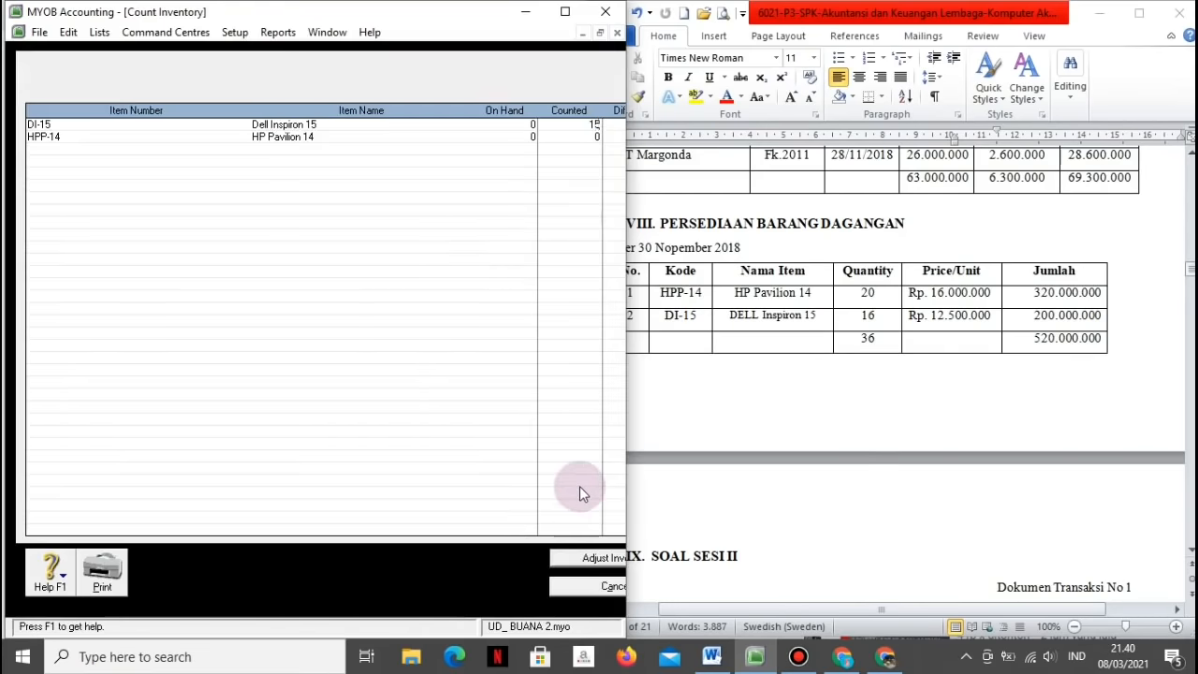
text(6)
key(Tab)
text(20)
click(588, 558)
click(400, 420)
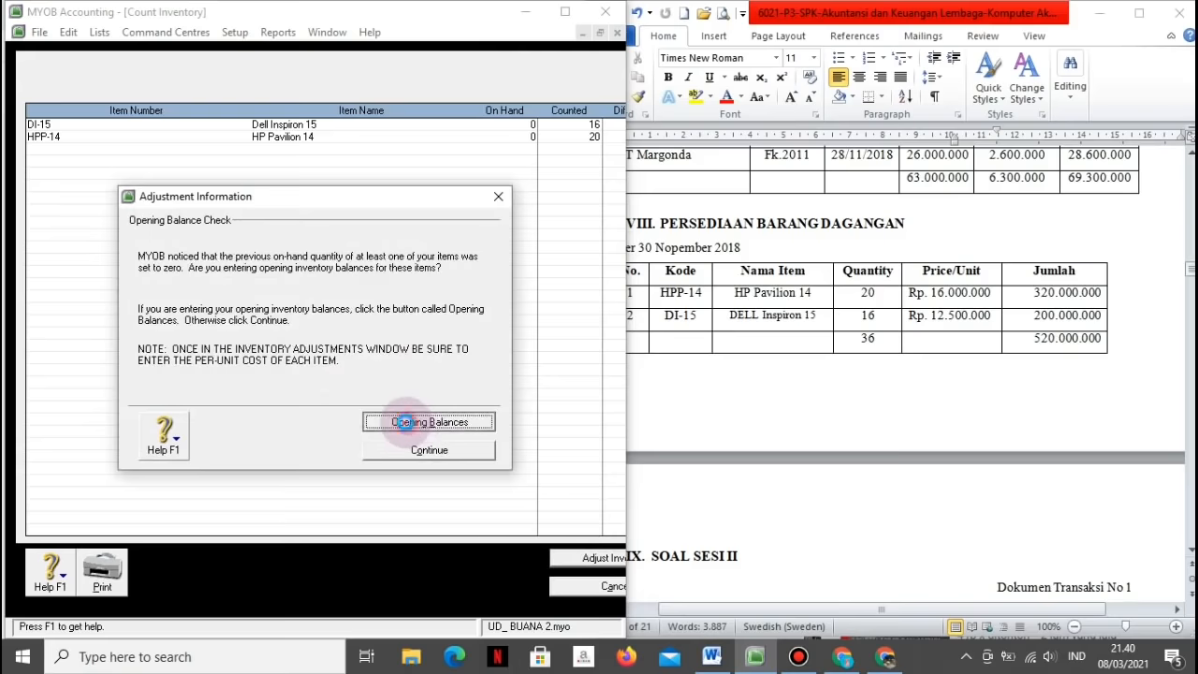
click(405, 422)
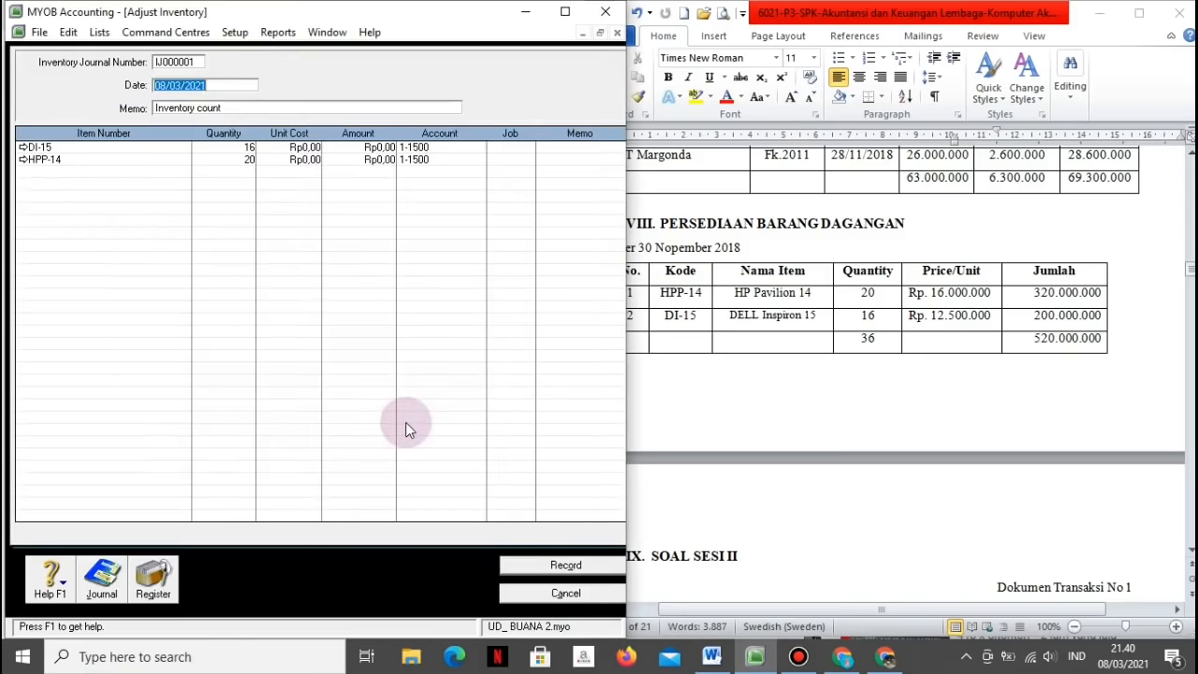
click(288, 146)
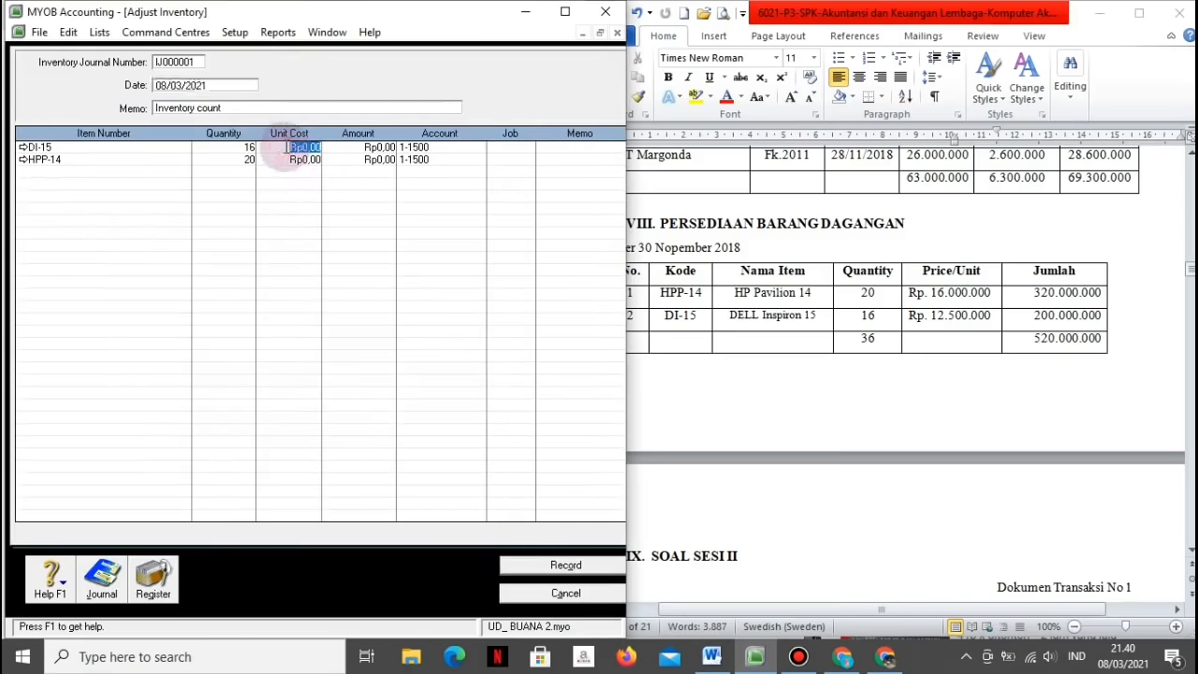
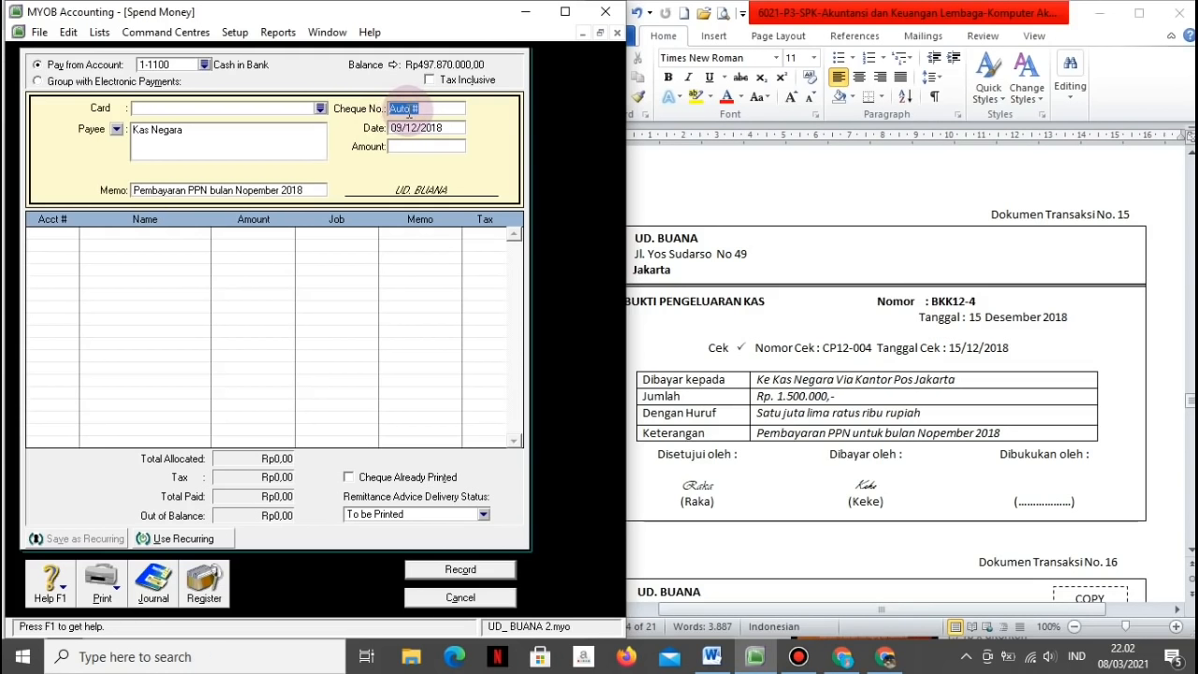
Step: Enter cheque BKK12-4 dated 15/12/2018 for Rp1.500.000
text(BKK12-4)
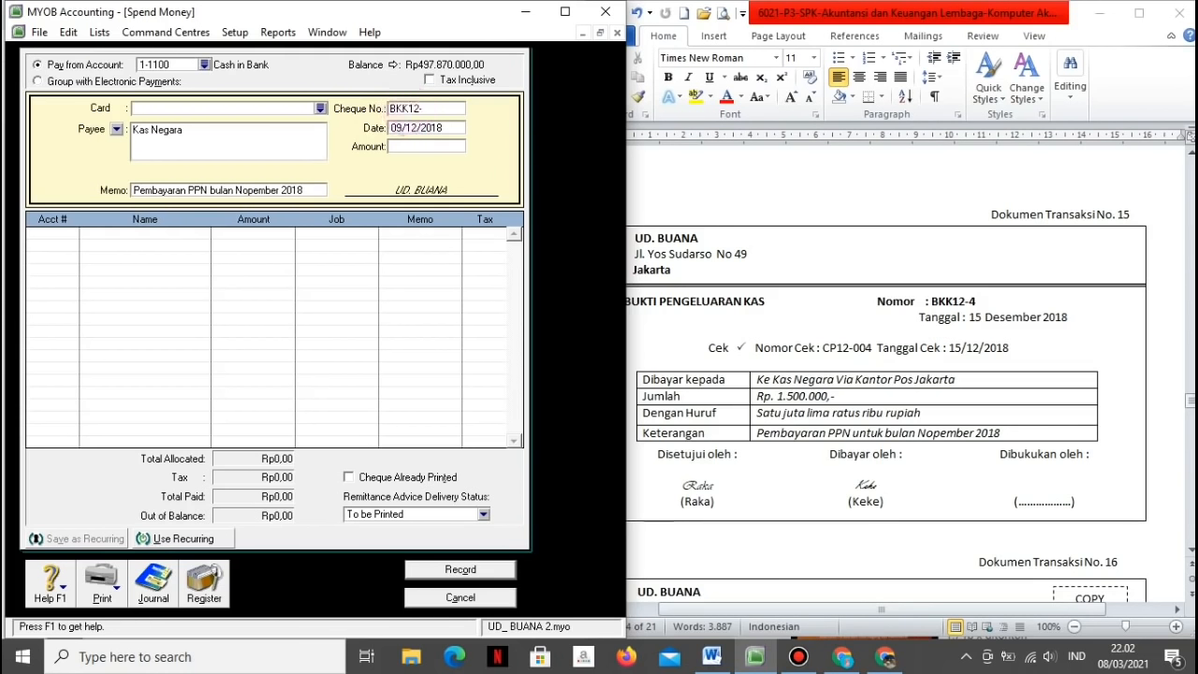
key(Tab)
text(15)
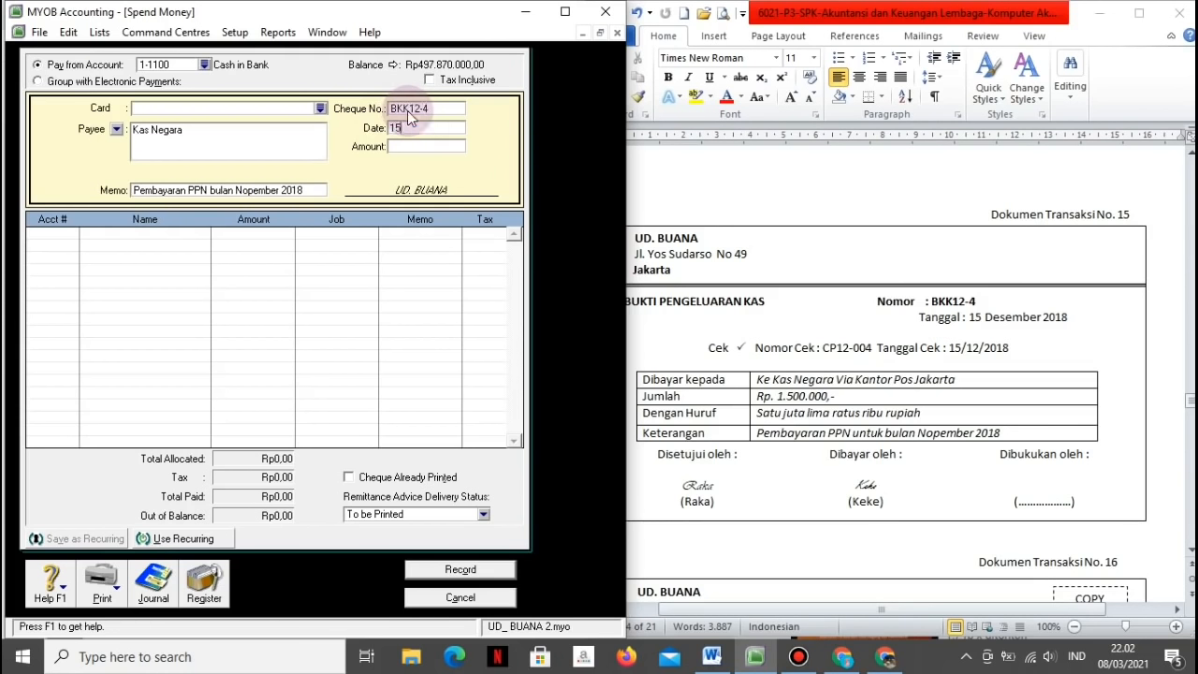
text(/12/2018)
key(Tab)
text(150000)
key(Tab)
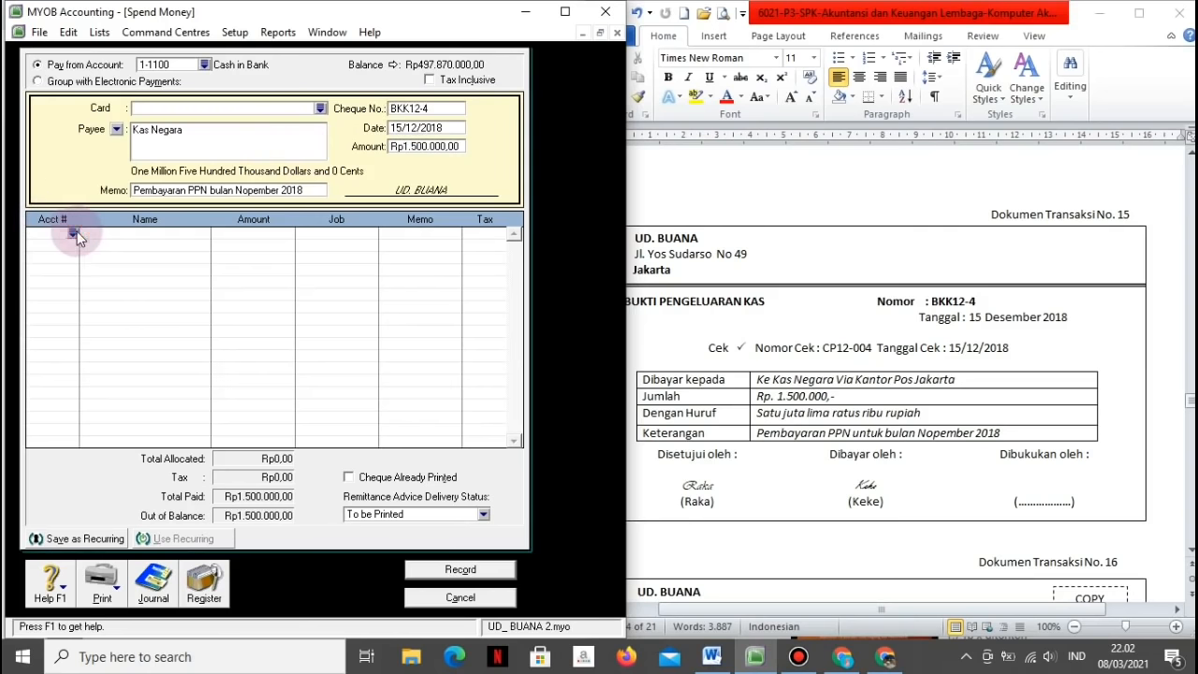
Step: Allocate the payment to 2-1400 PPN Payable, review the recap and record it
click(75, 232)
scroll(325, 279, up, 4)
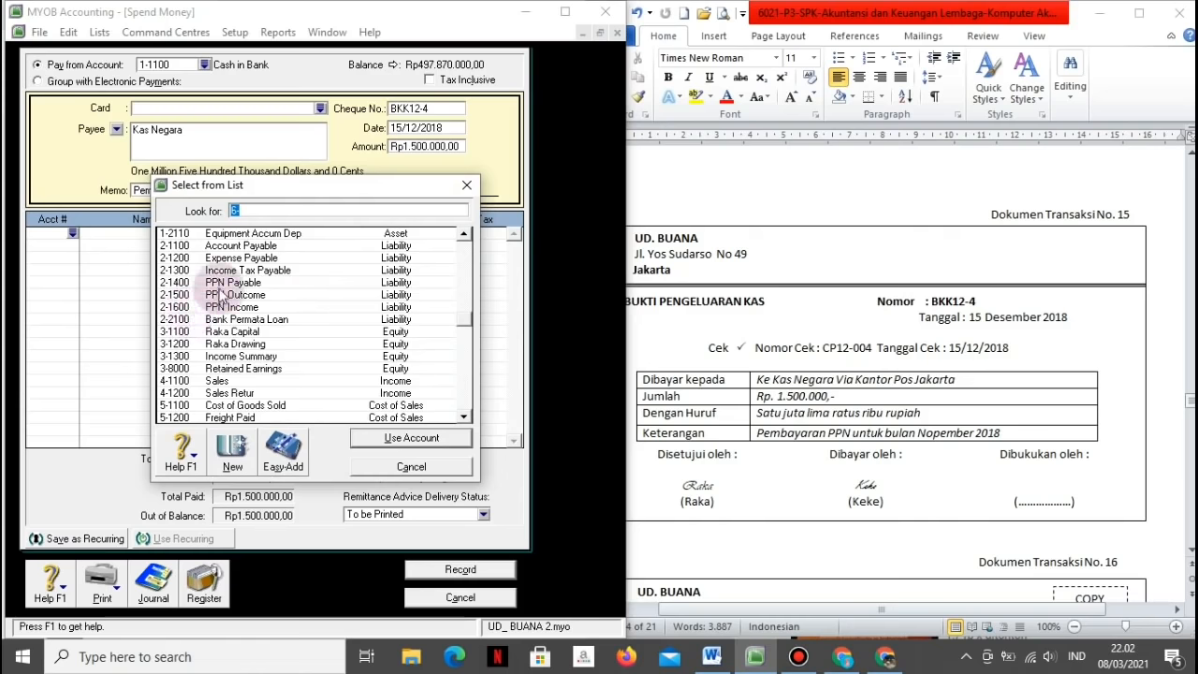
click(217, 283)
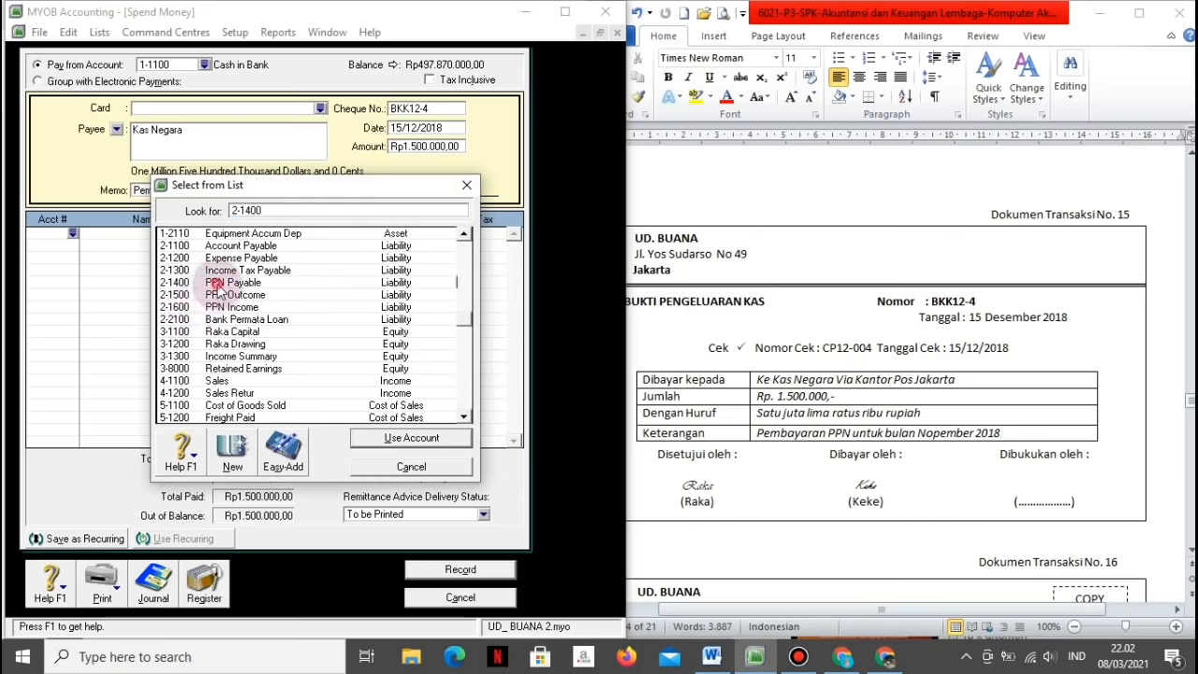
click(363, 434)
key(Tab)
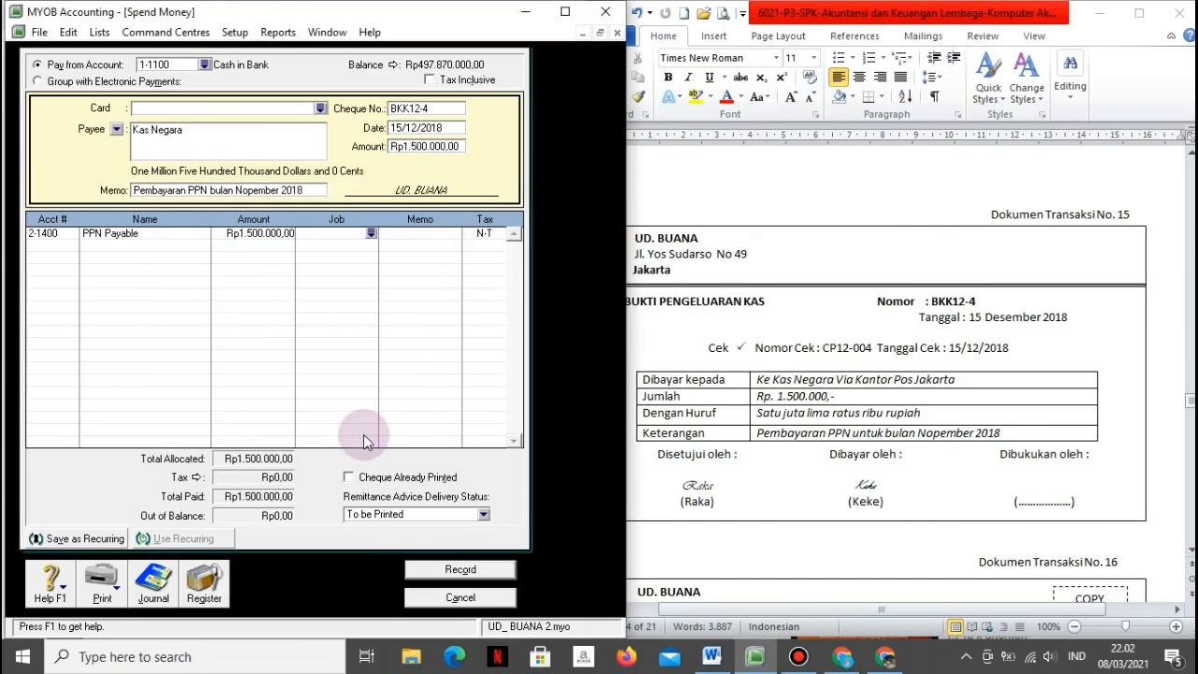
key(ctrl+r)
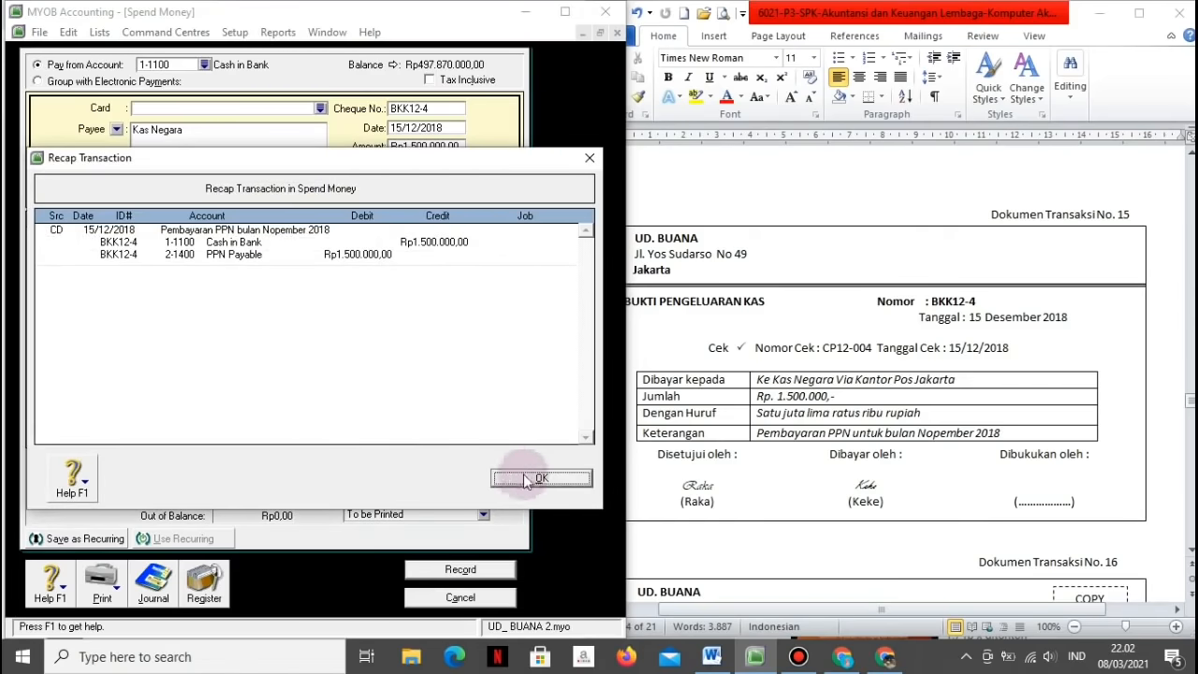
click(545, 478)
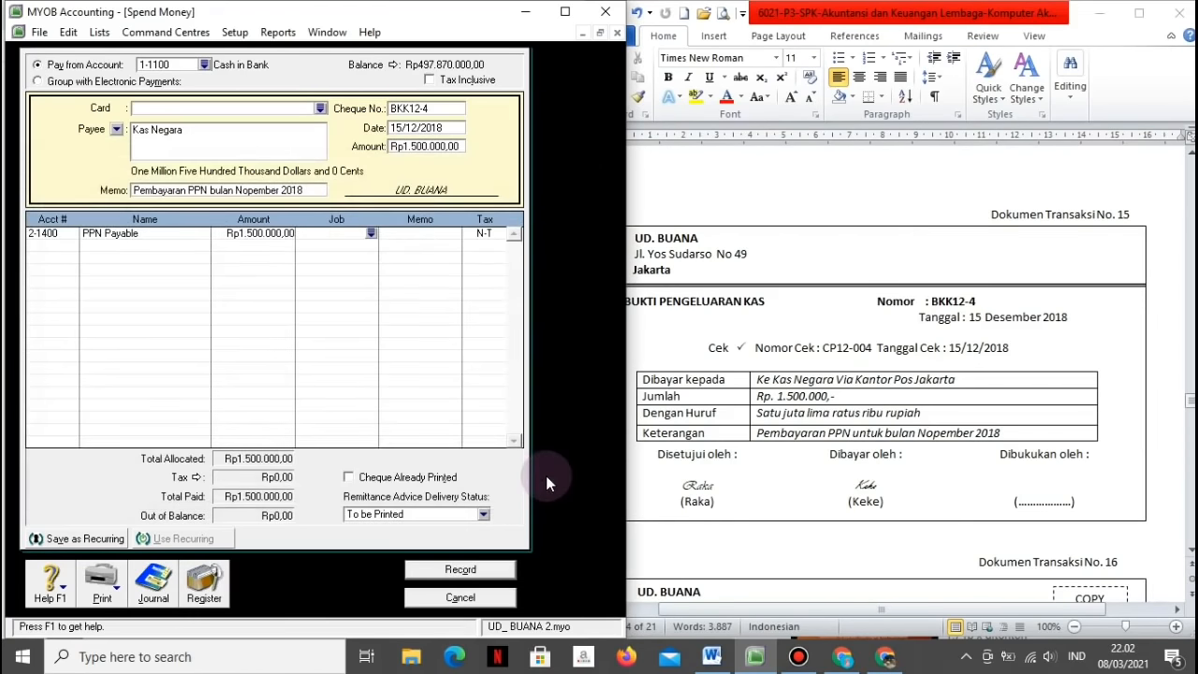
click(451, 573)
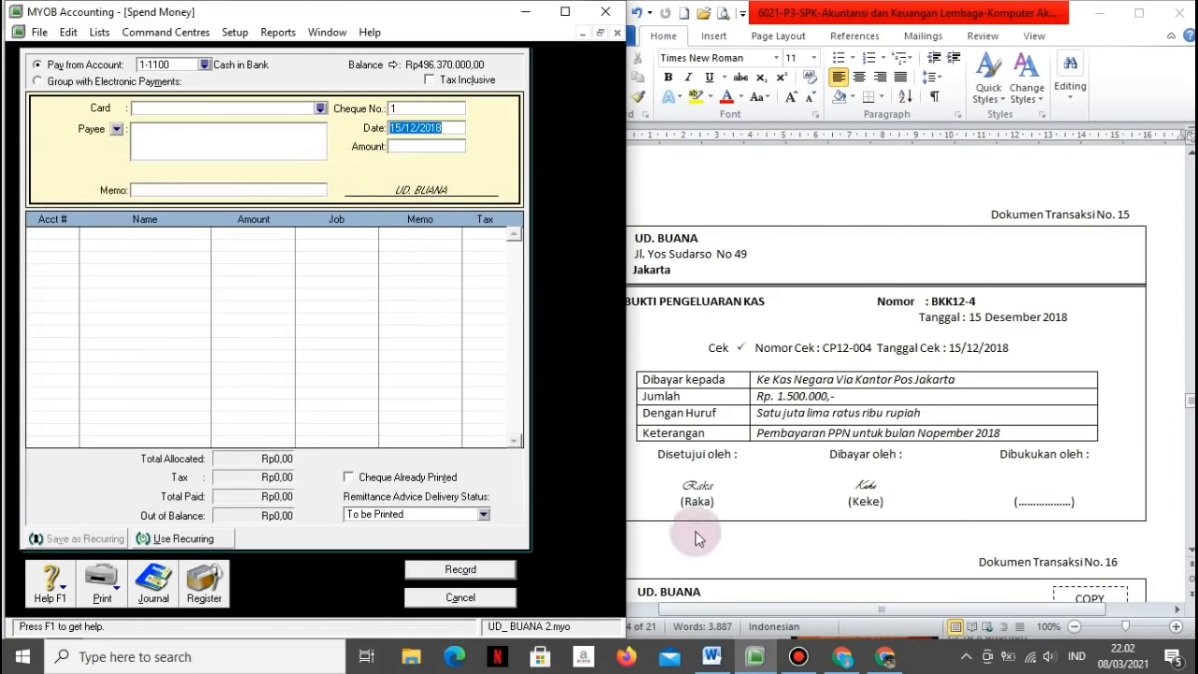
scroll(746, 539, down, 7)
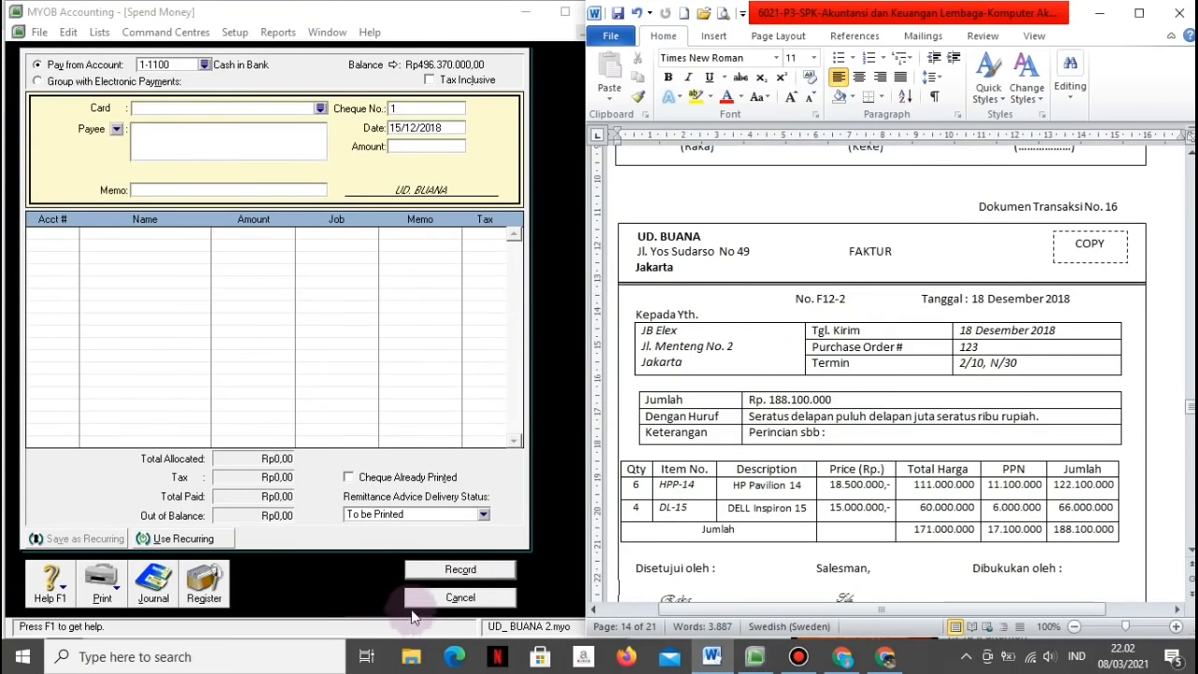
Step: Discard the empty payment and start a new sale for customer JB Elex
click(428, 597)
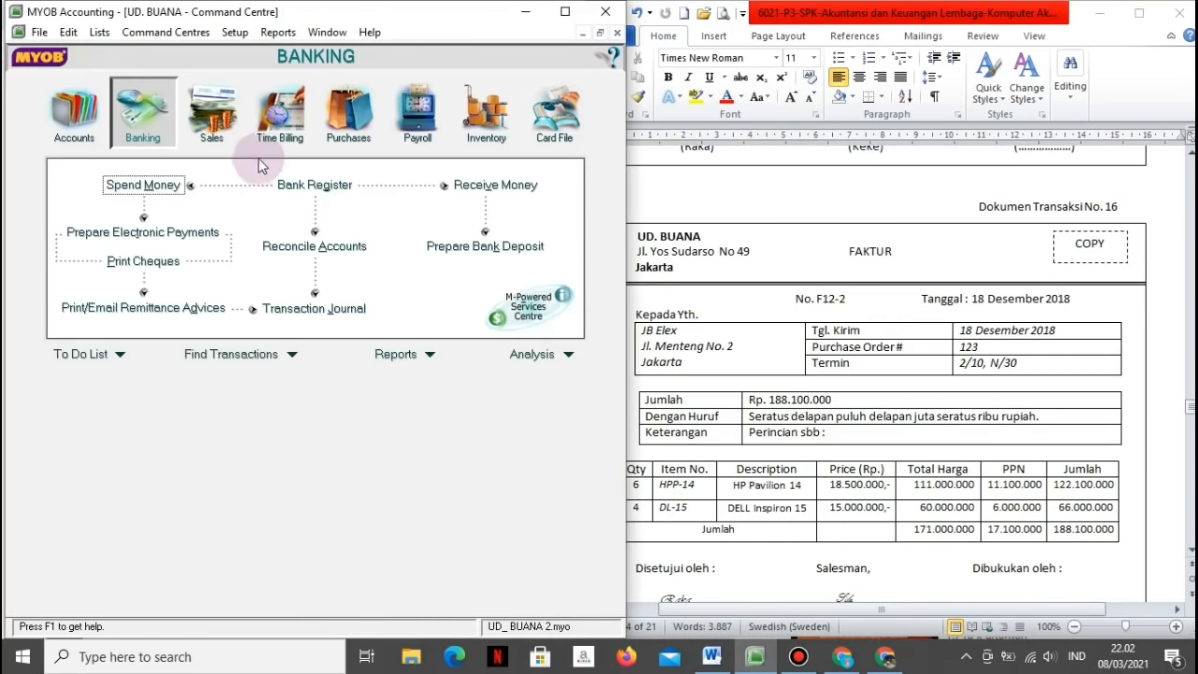
click(225, 124)
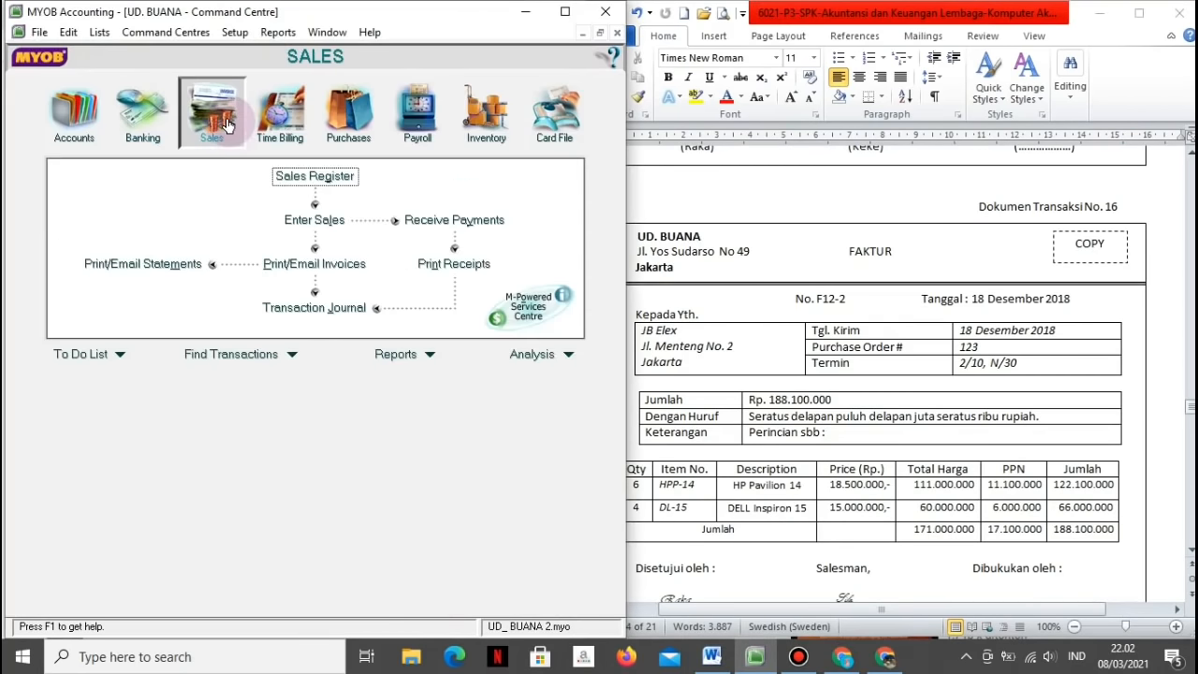
click(302, 225)
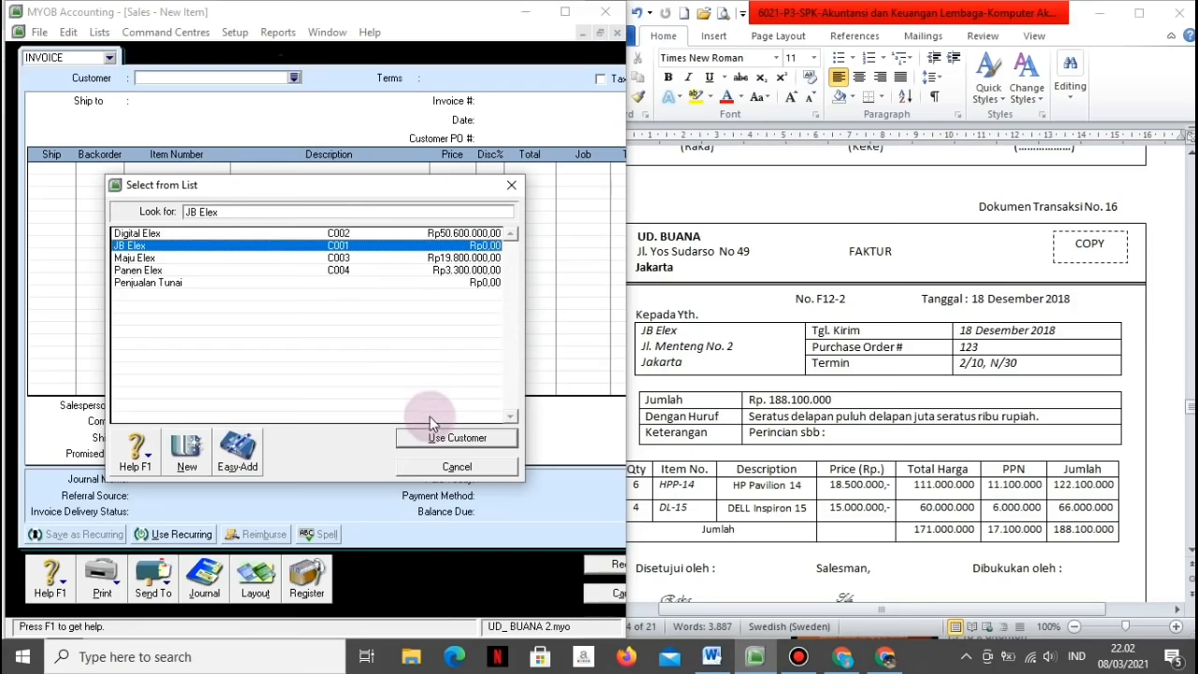
click(436, 435)
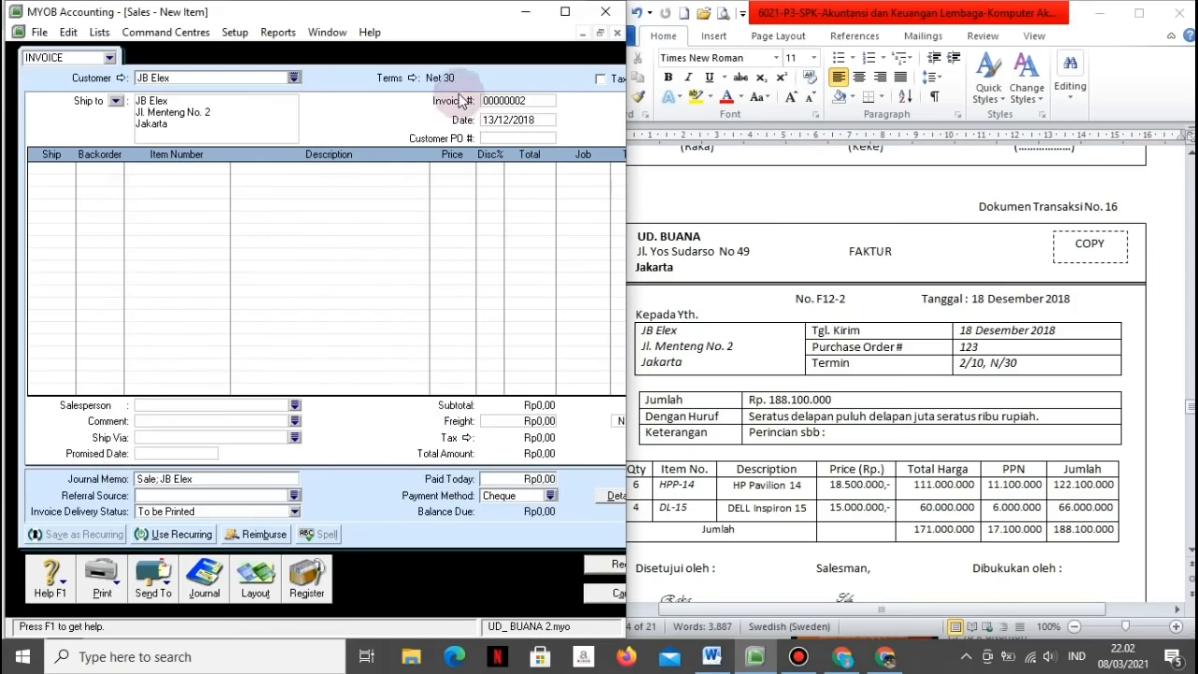
Step: Change the invoice credit terms to 10 discount days with a 2% early-payment discount
click(409, 80)
click(373, 240)
text(10)
key(Tab)
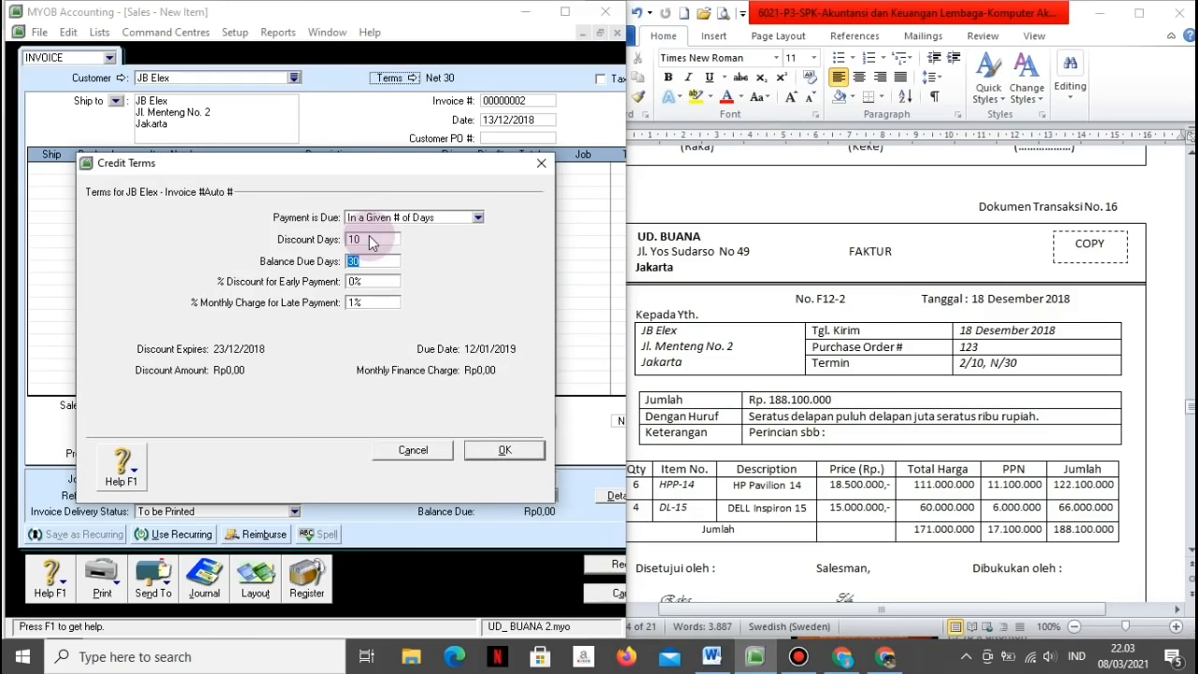
key(Tab)
text(2)
key(Tab)
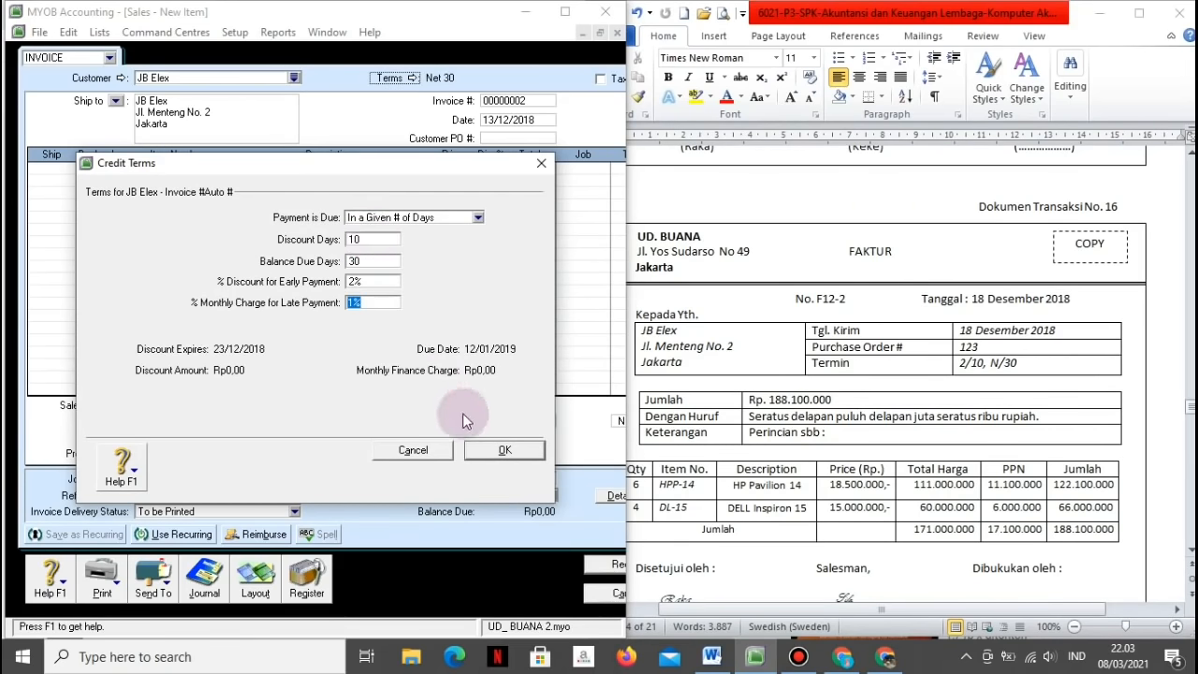
click(503, 451)
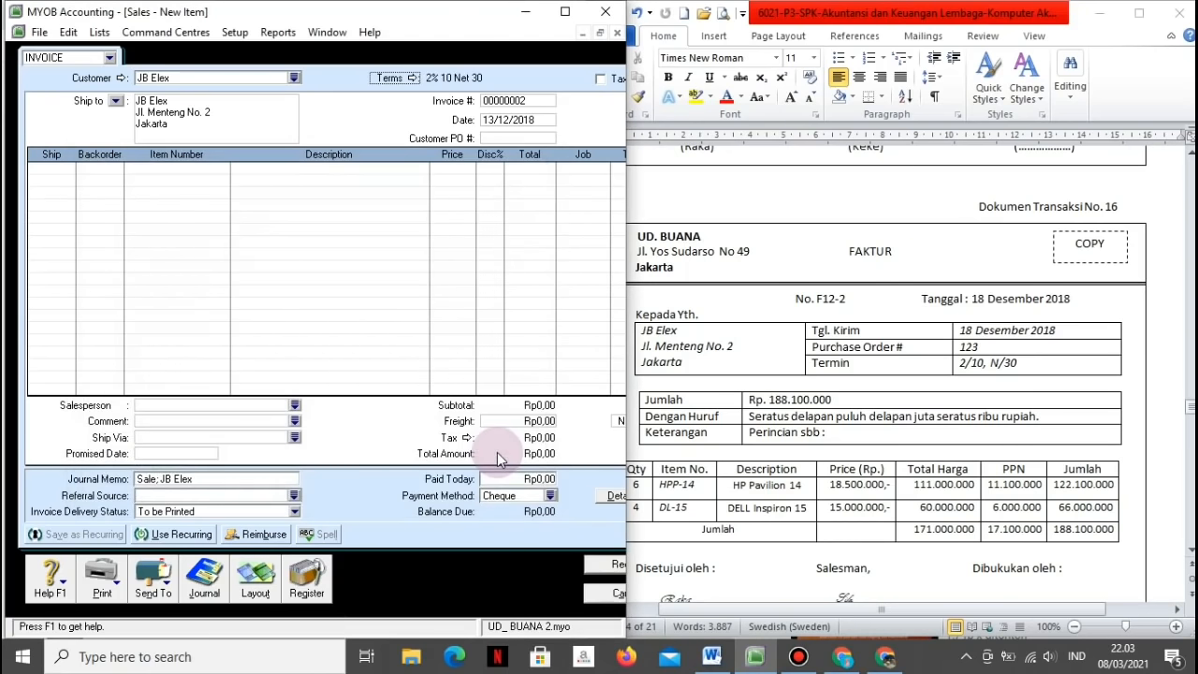
click(496, 101)
Step: Fill in invoice number F12-2, date 18/12/2018 and customer PO 123
text(F12)
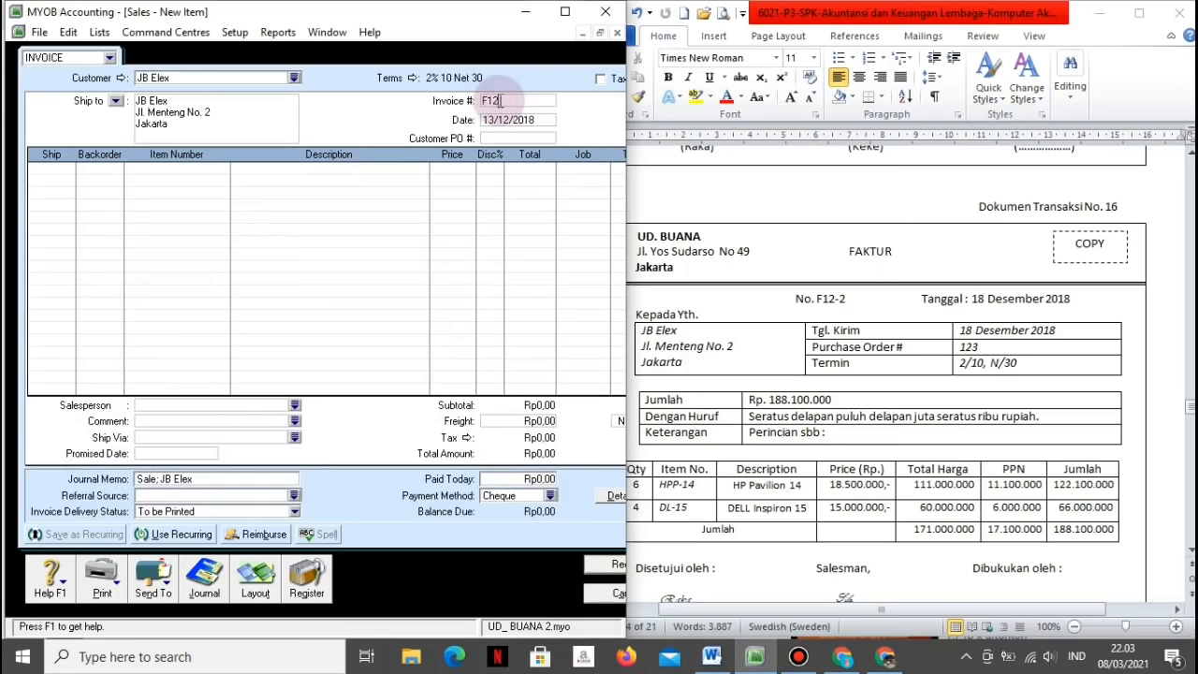
text(-2)
key(Tab)
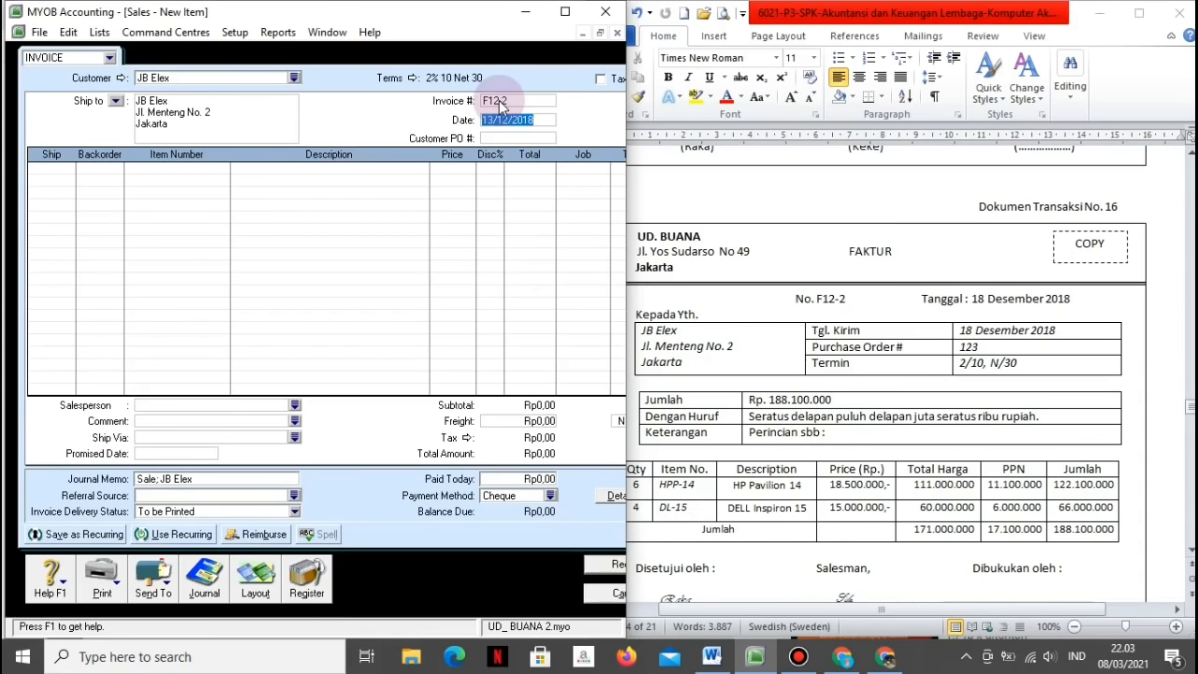
text(18/12/2018)
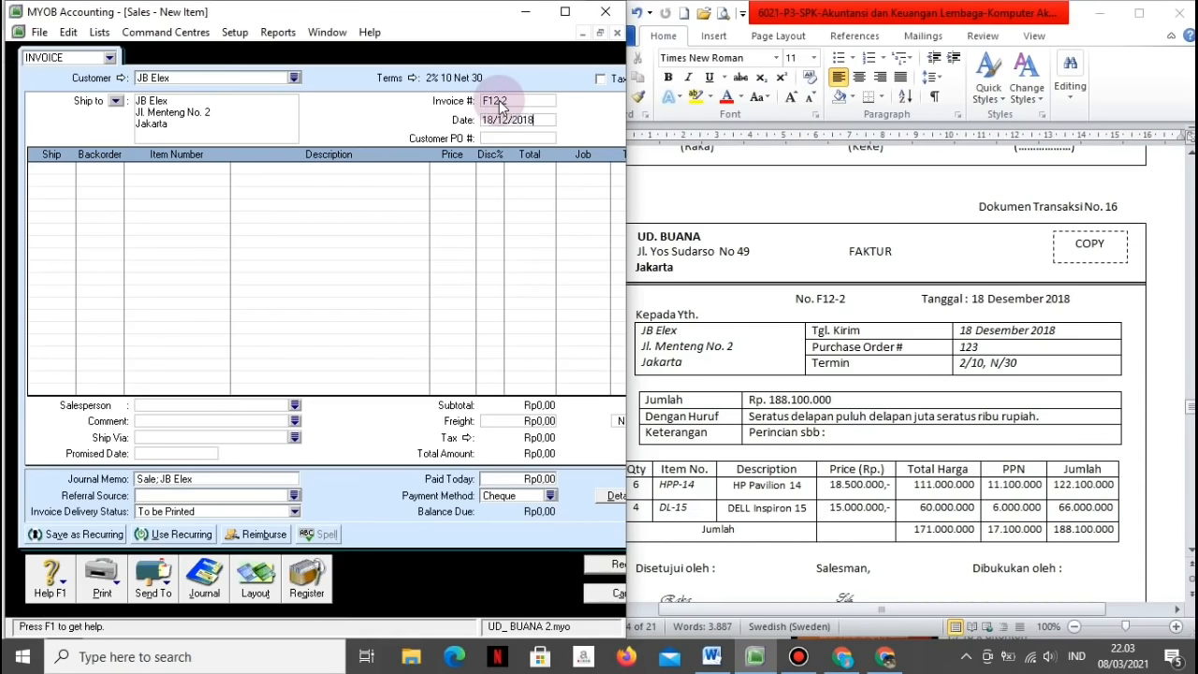
key(Tab)
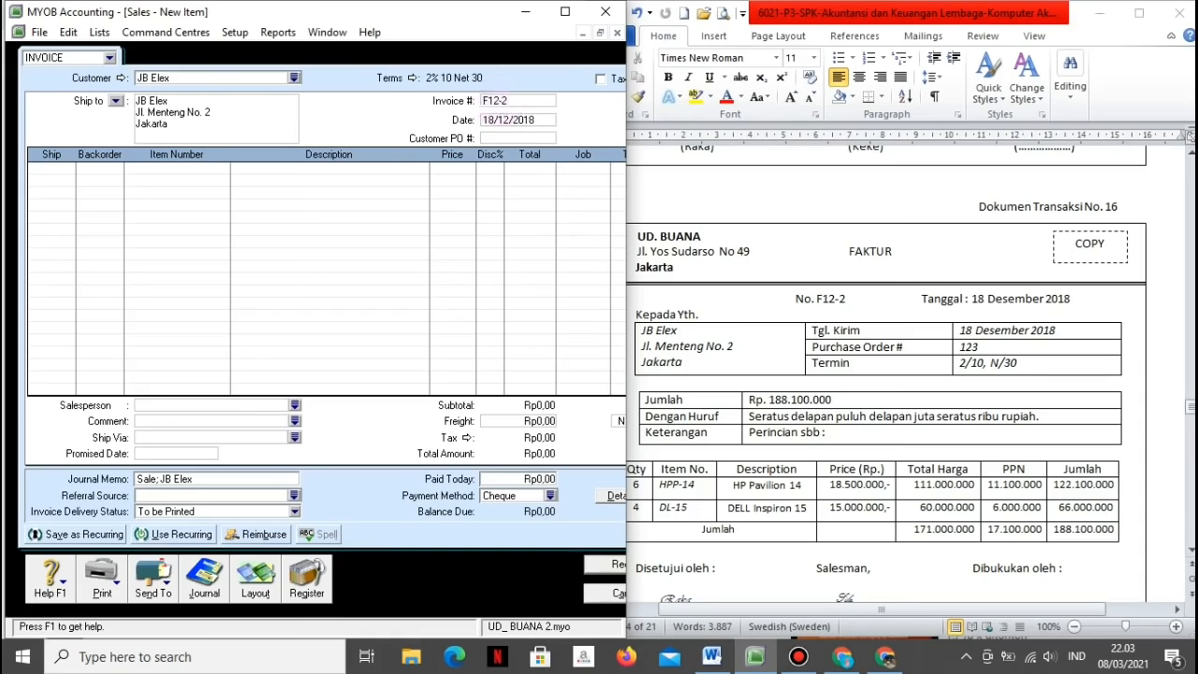
text(123)
key(Tab)
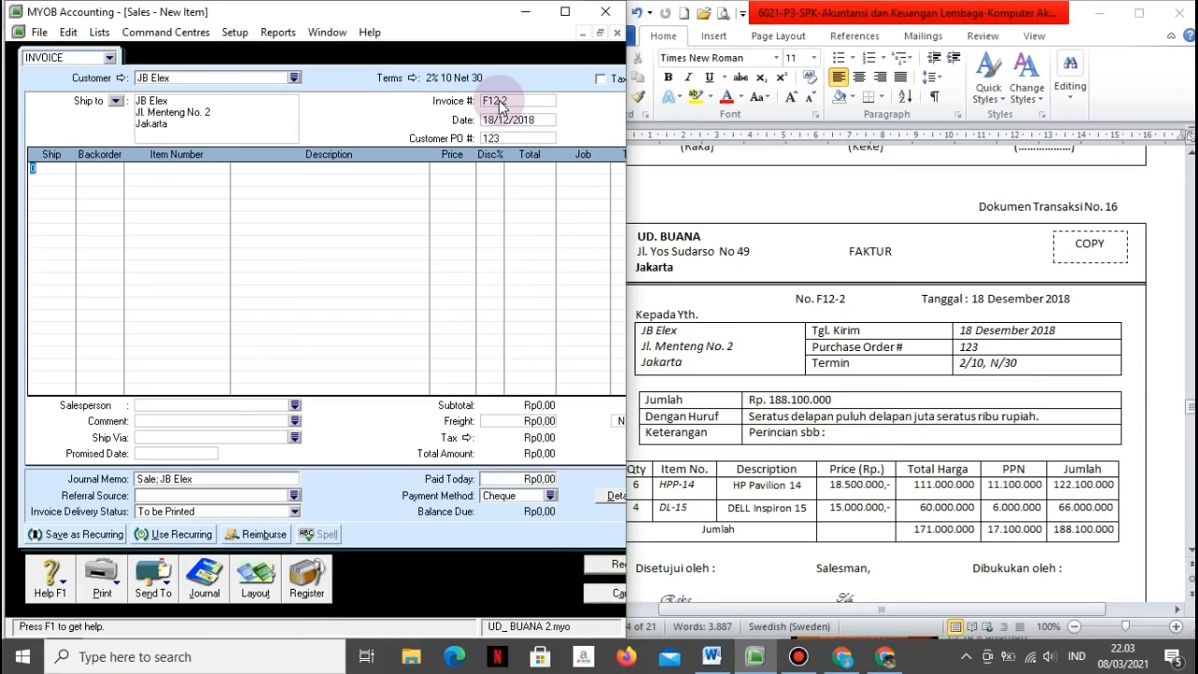
Step: Add lines for 6 HPP-14 at 18.500.000 and 4 DI-15 at 15.000.000
text(6)
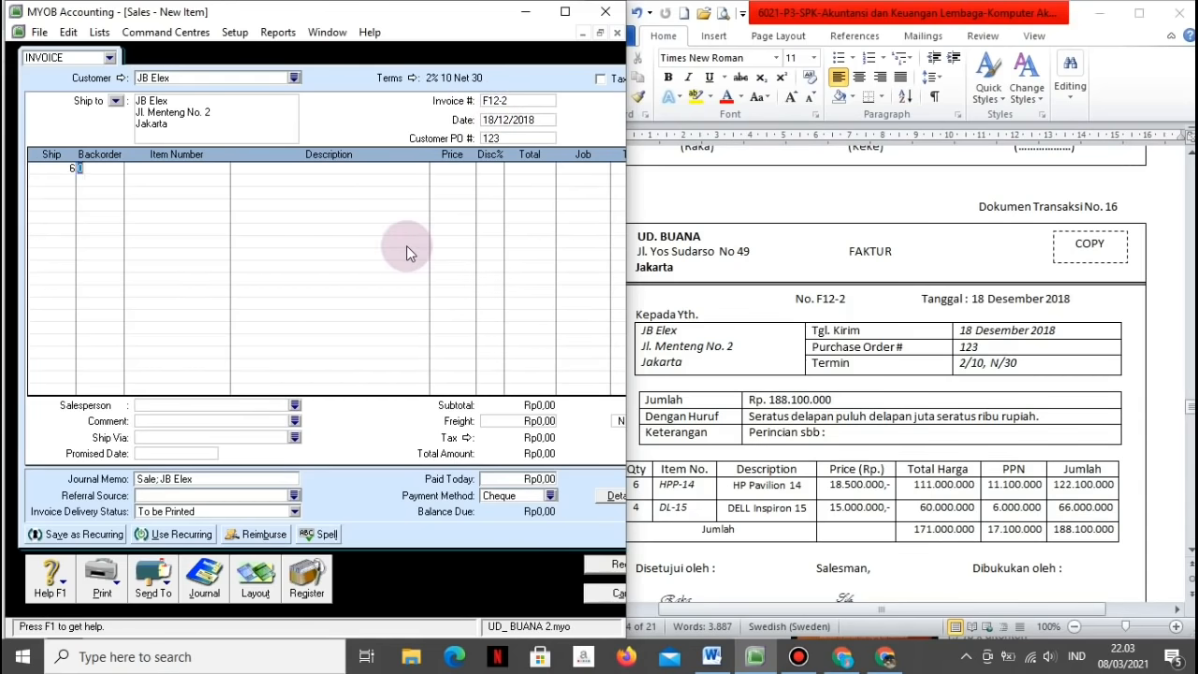
key(Tab)
click(391, 247)
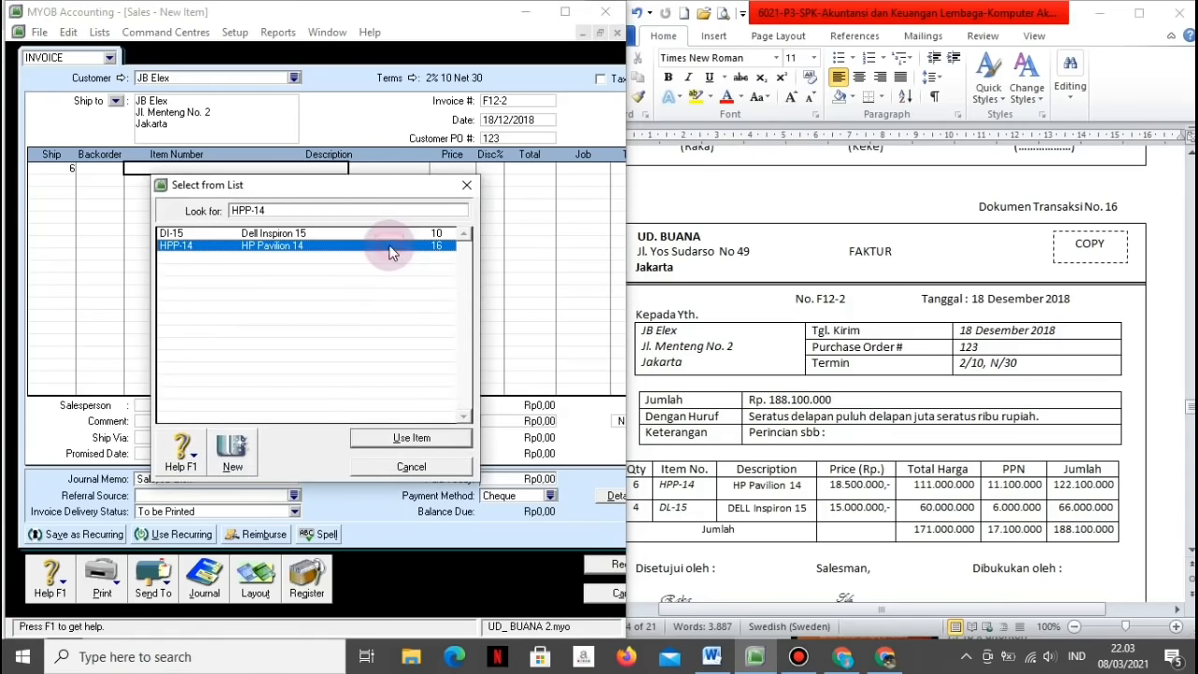
click(389, 440)
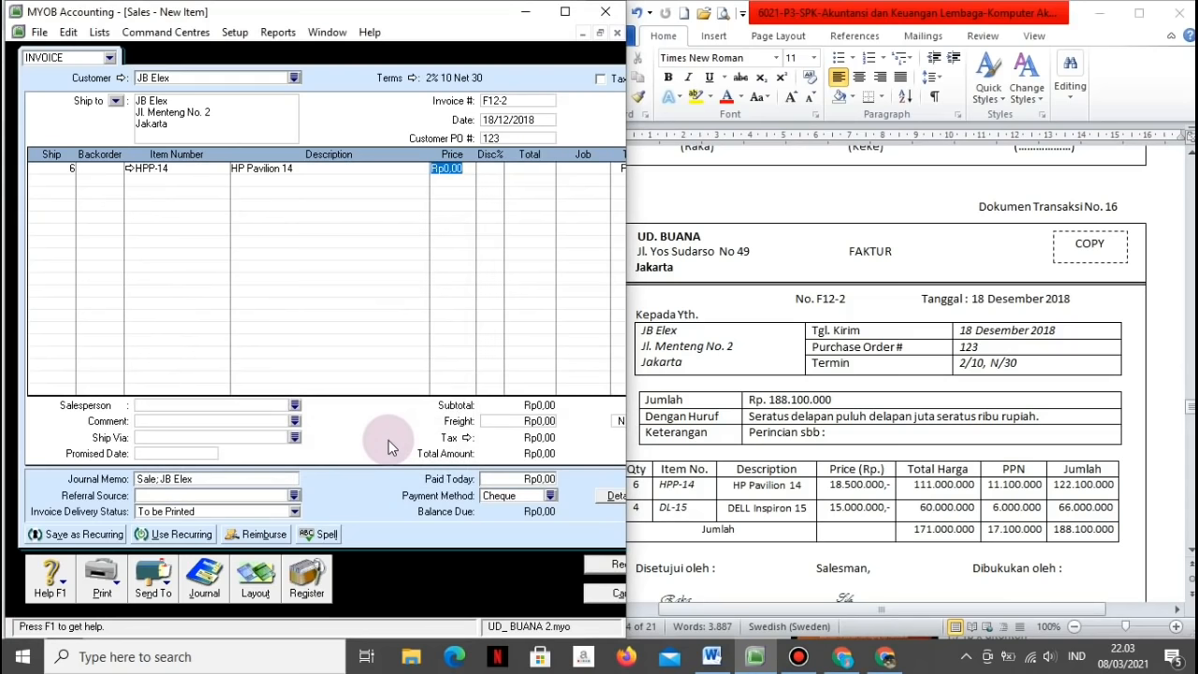
text(18500000)
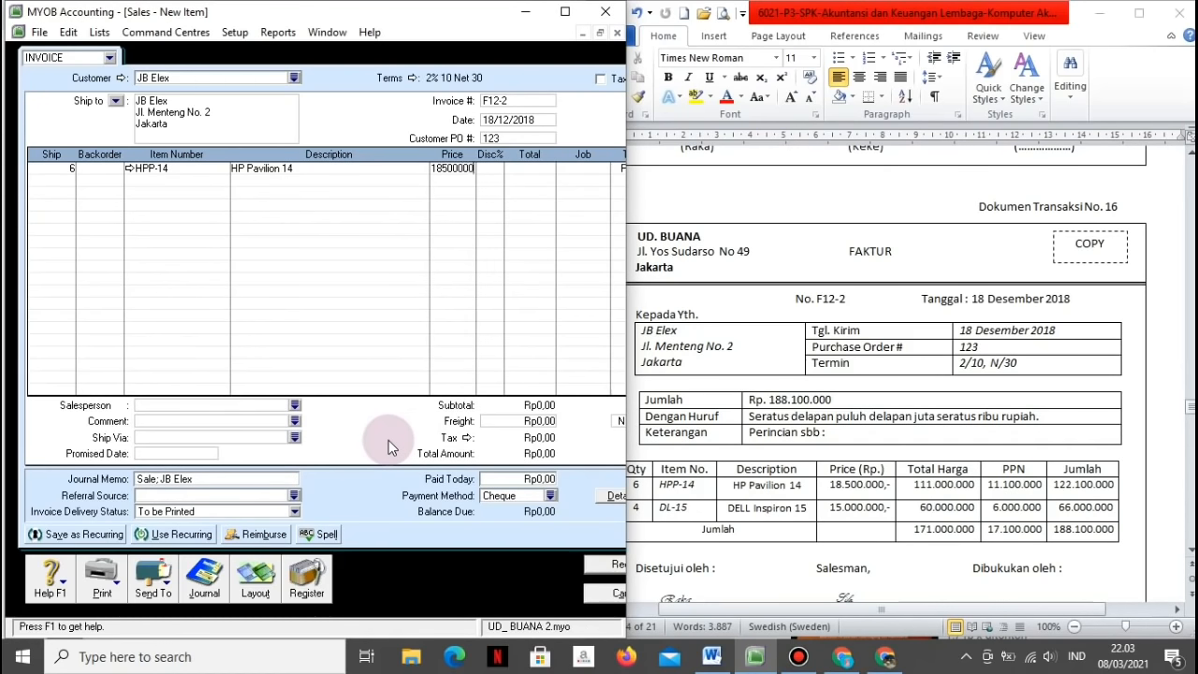
key(Tab)
key(Tab)
key(Tab)
key(Tab)
key(Tab)
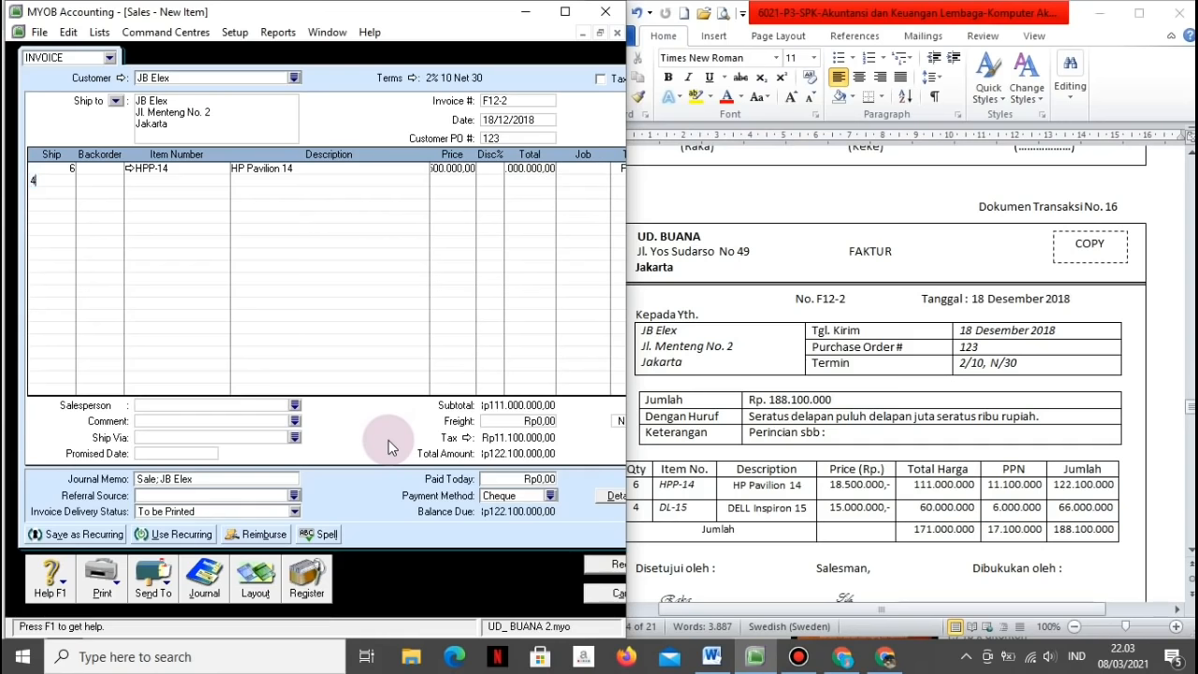
text(4)
key(Tab)
key(Tab)
key(Tab)
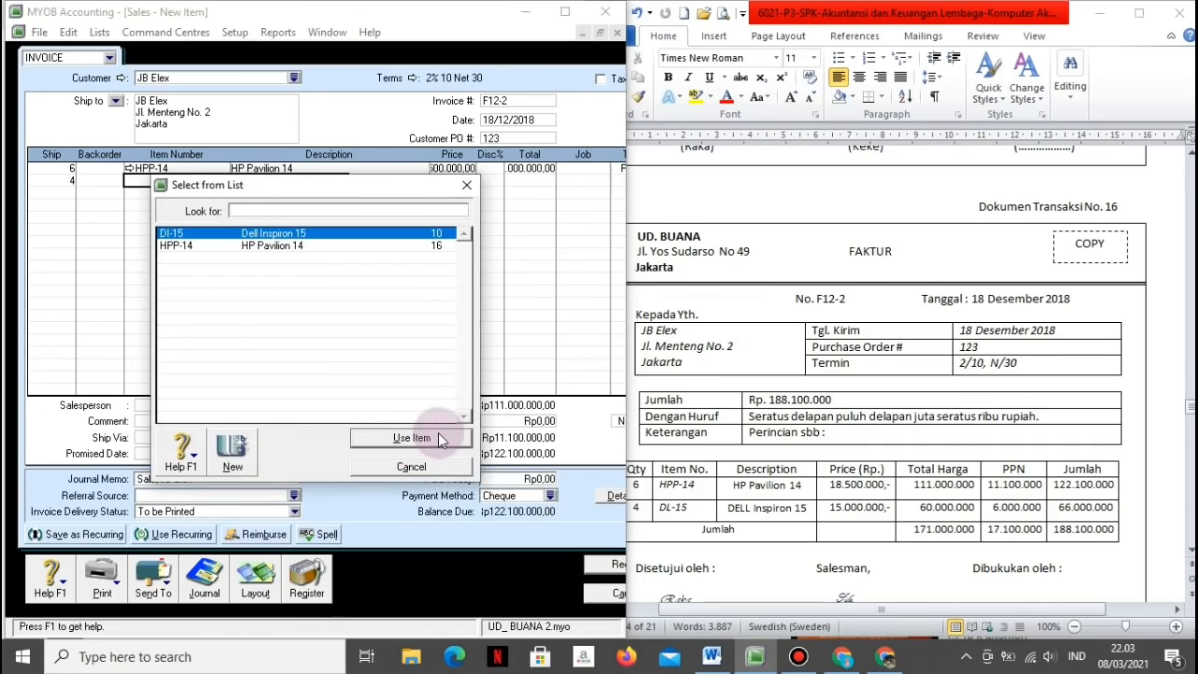
click(412, 438)
key(Tab)
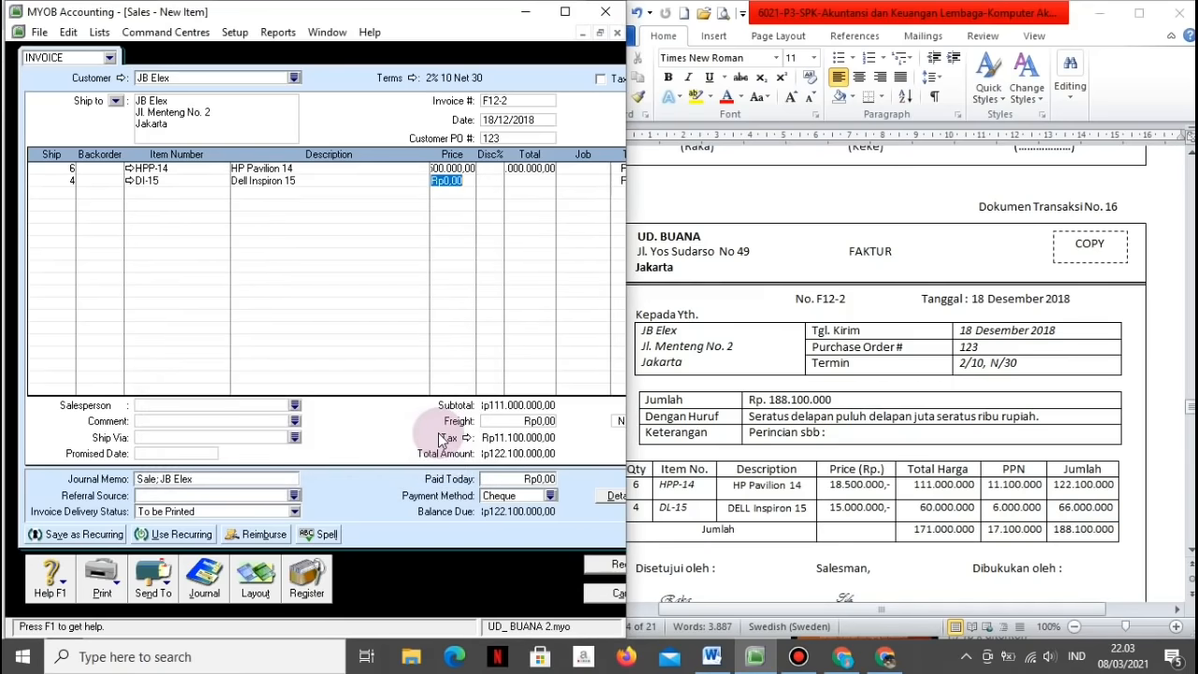
text(15000000)
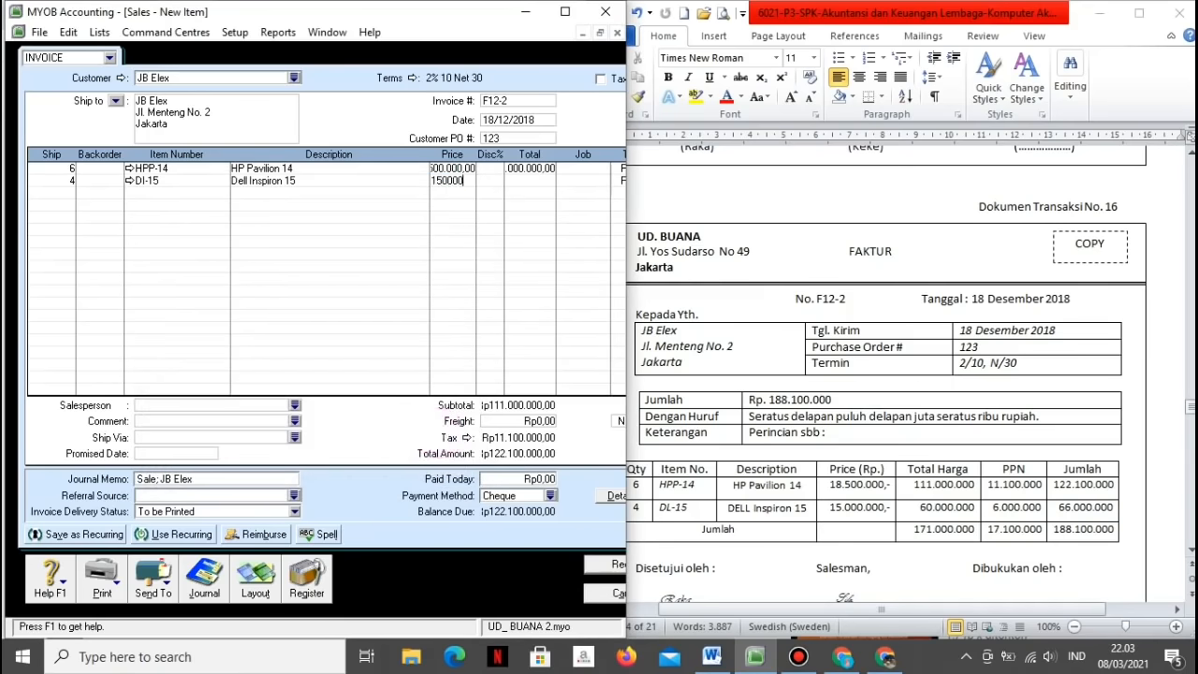
key(Tab)
key(Tab)
key(Tab)
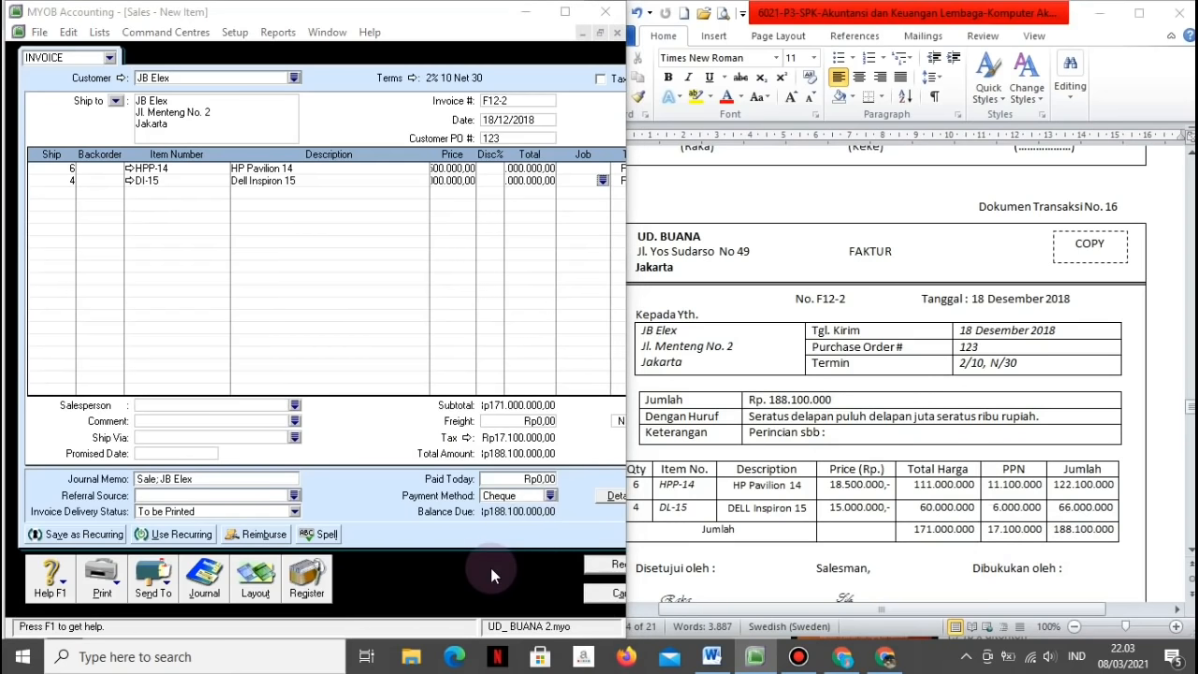
Step: Review the journal recap, record the invoice and close the sales window
key(ctrl+r)
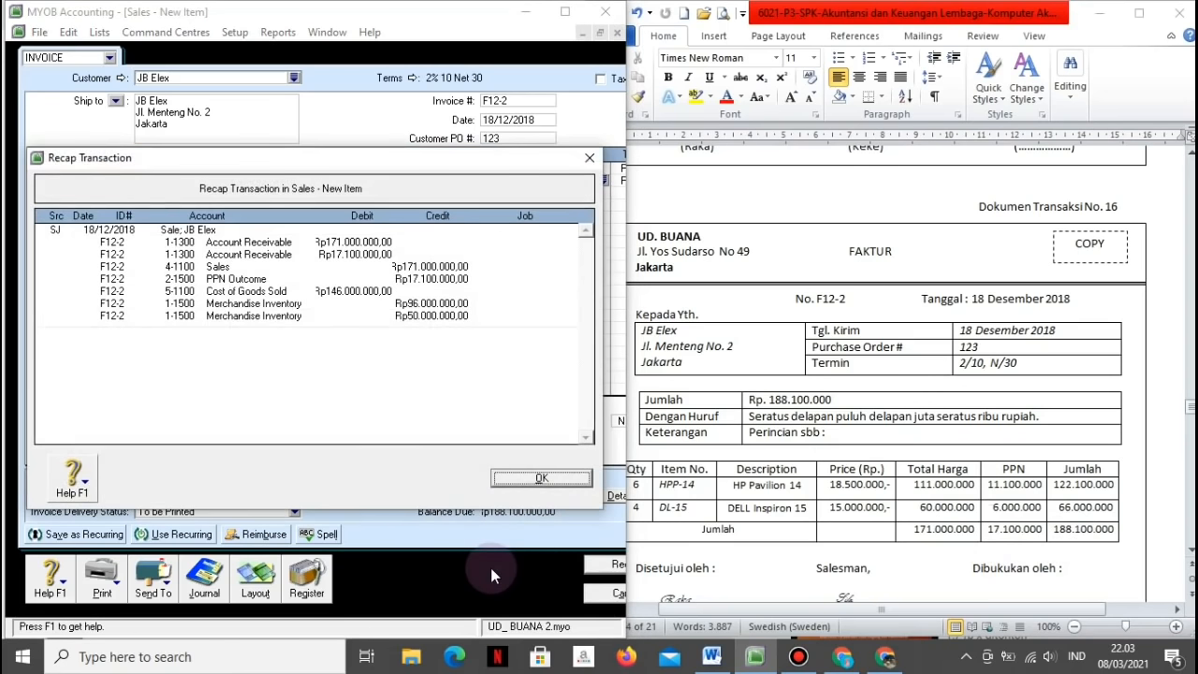
click(541, 480)
click(595, 567)
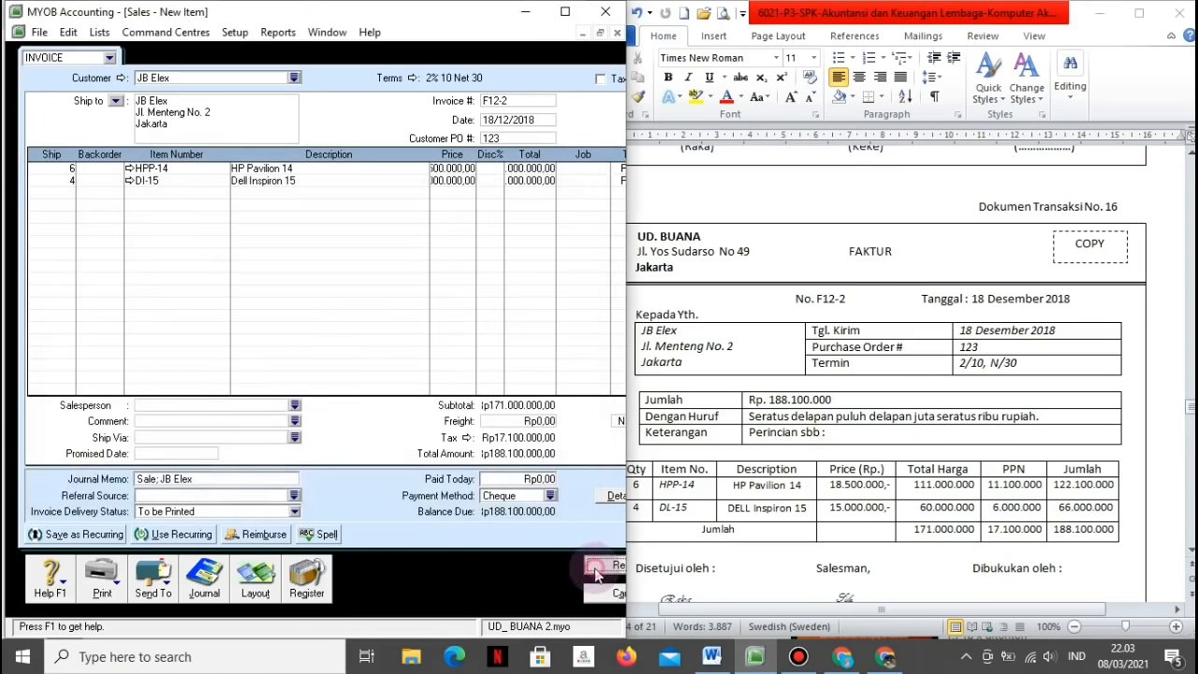
click(596, 595)
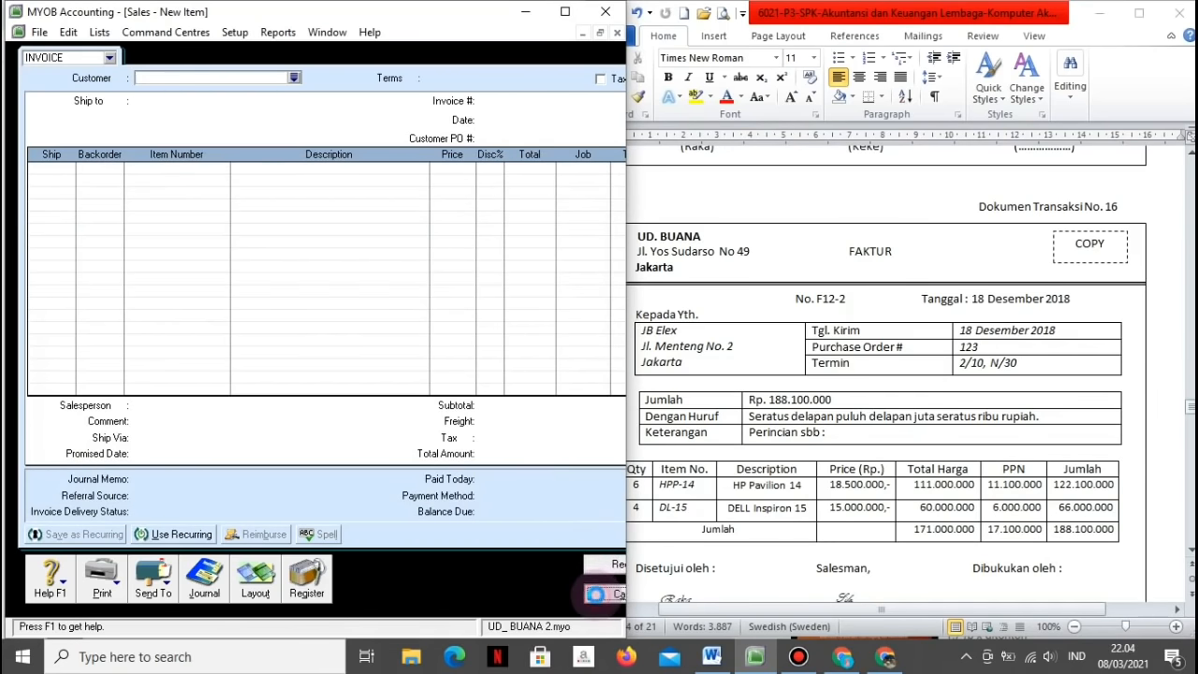
click(796, 572)
Step: Start a Pay Bills payment to supplier PT. Margonda
scroll(793, 576, down, 1)
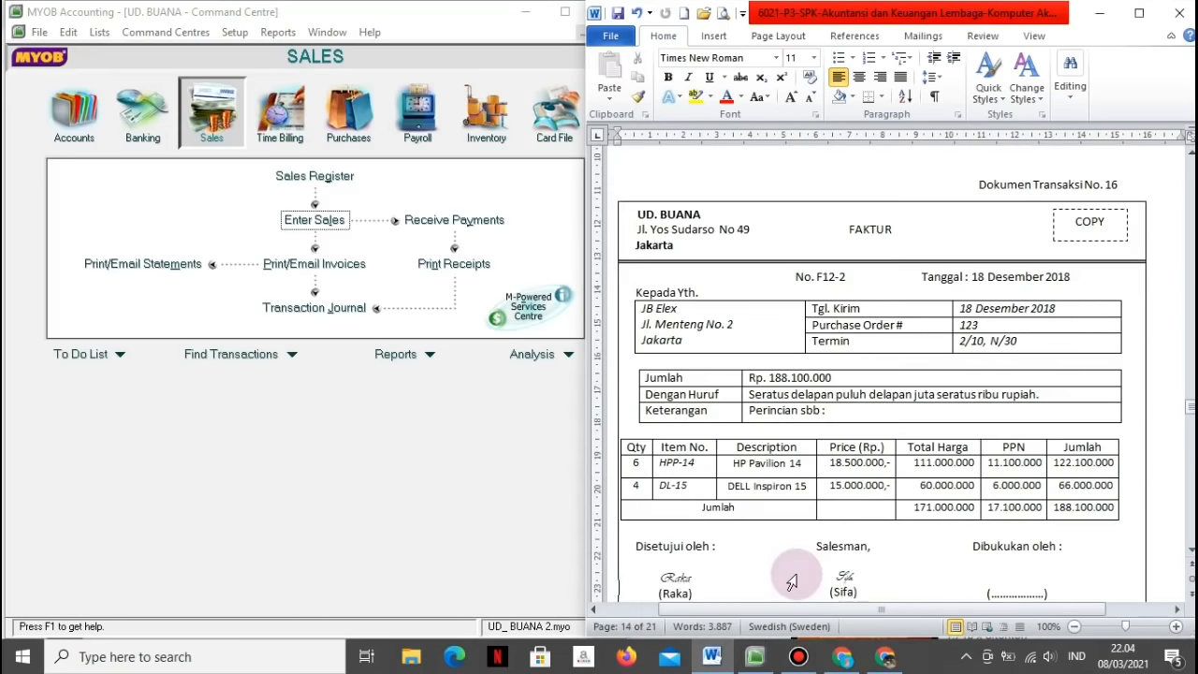
scroll(794, 577, down, 8)
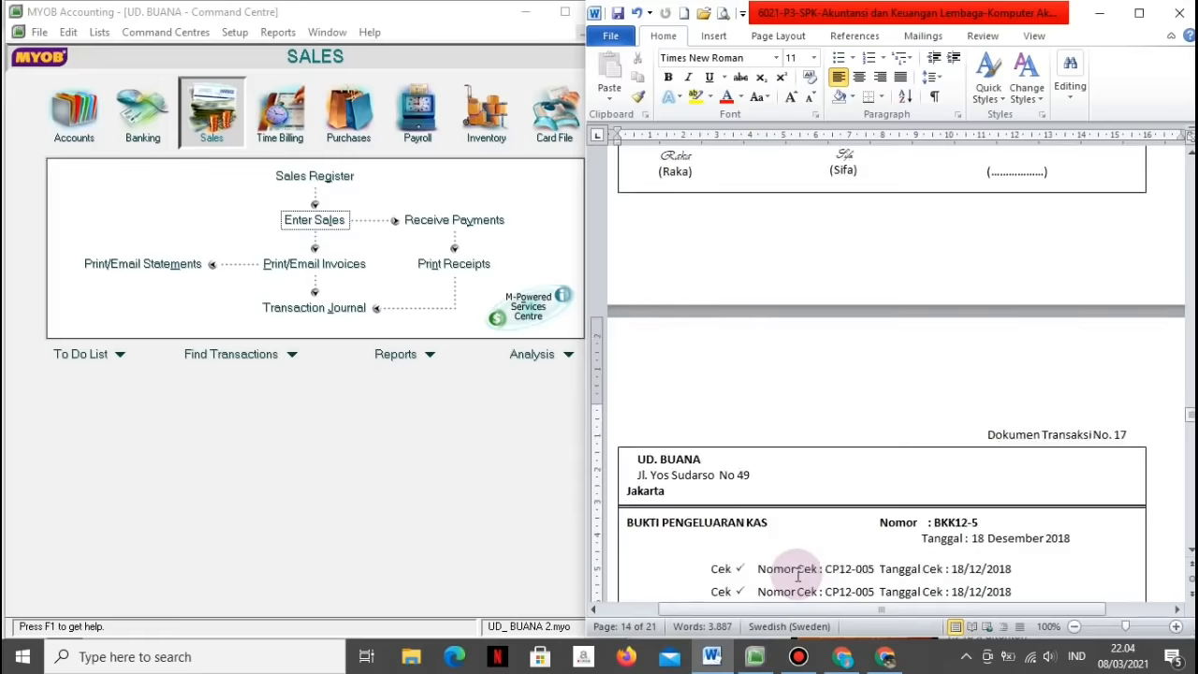
scroll(798, 576, down, 5)
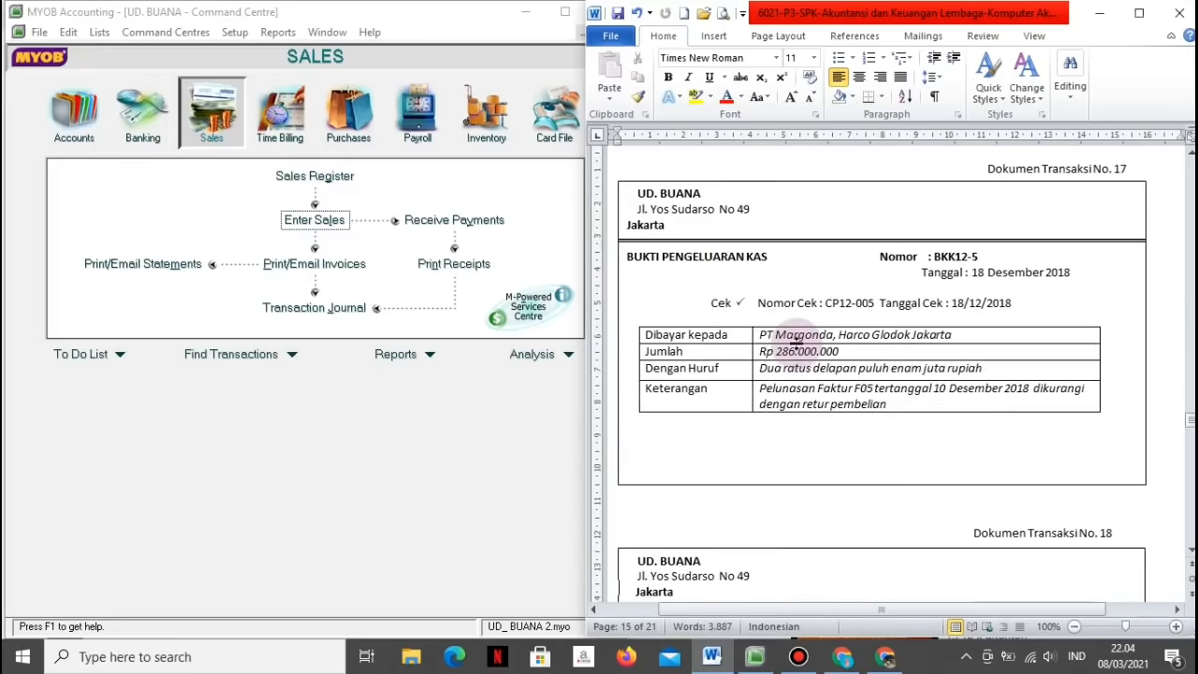
click(362, 132)
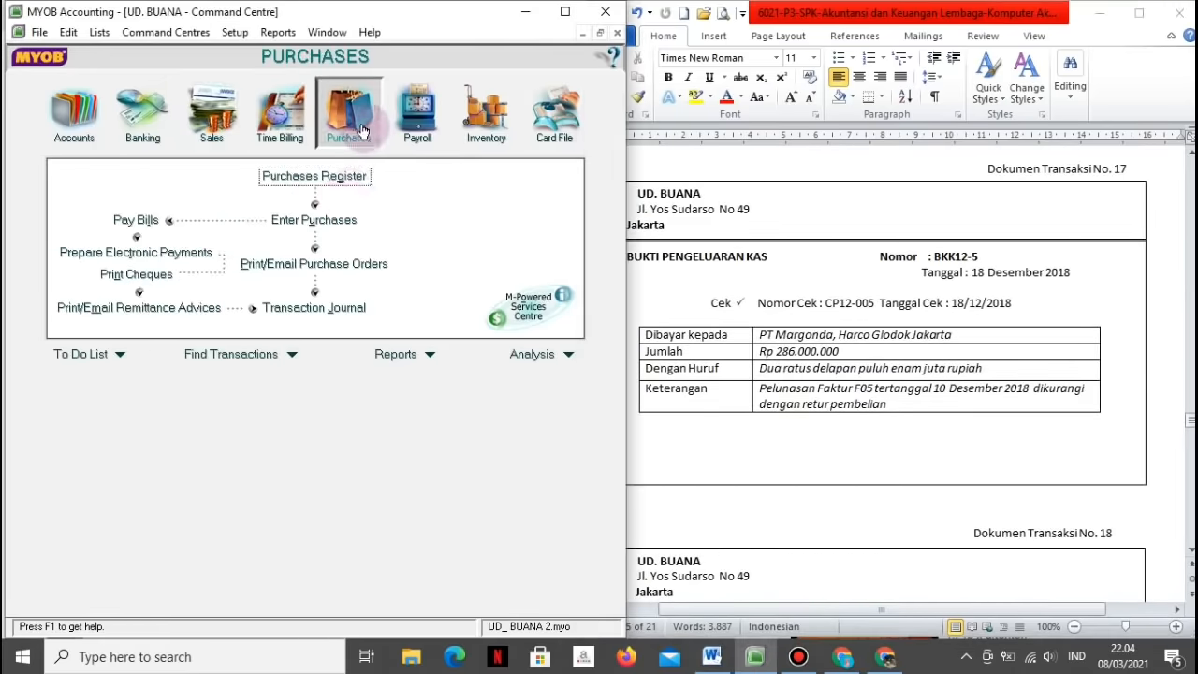
click(131, 220)
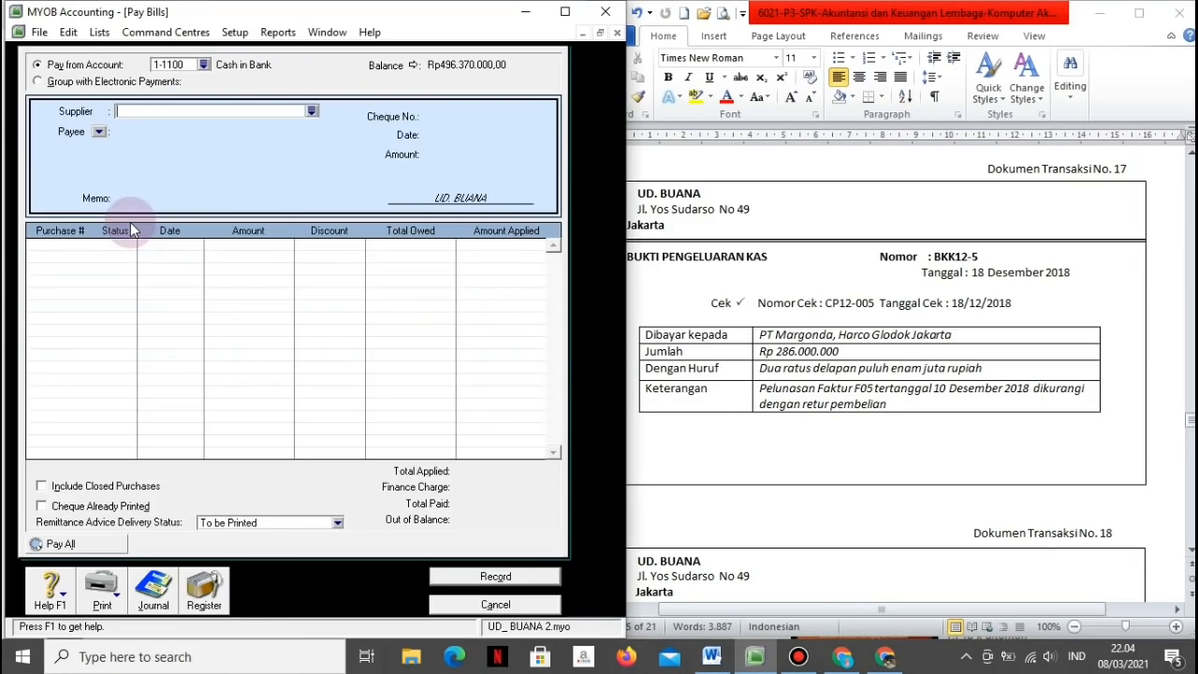
click(310, 112)
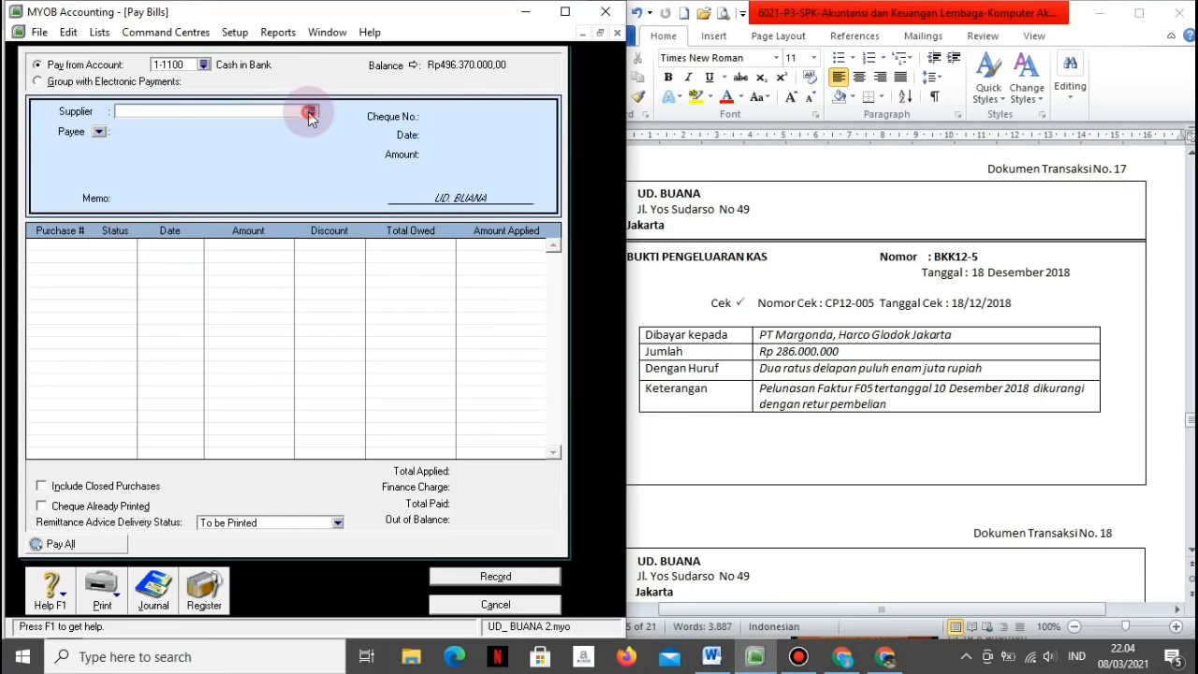
click(207, 236)
click(191, 247)
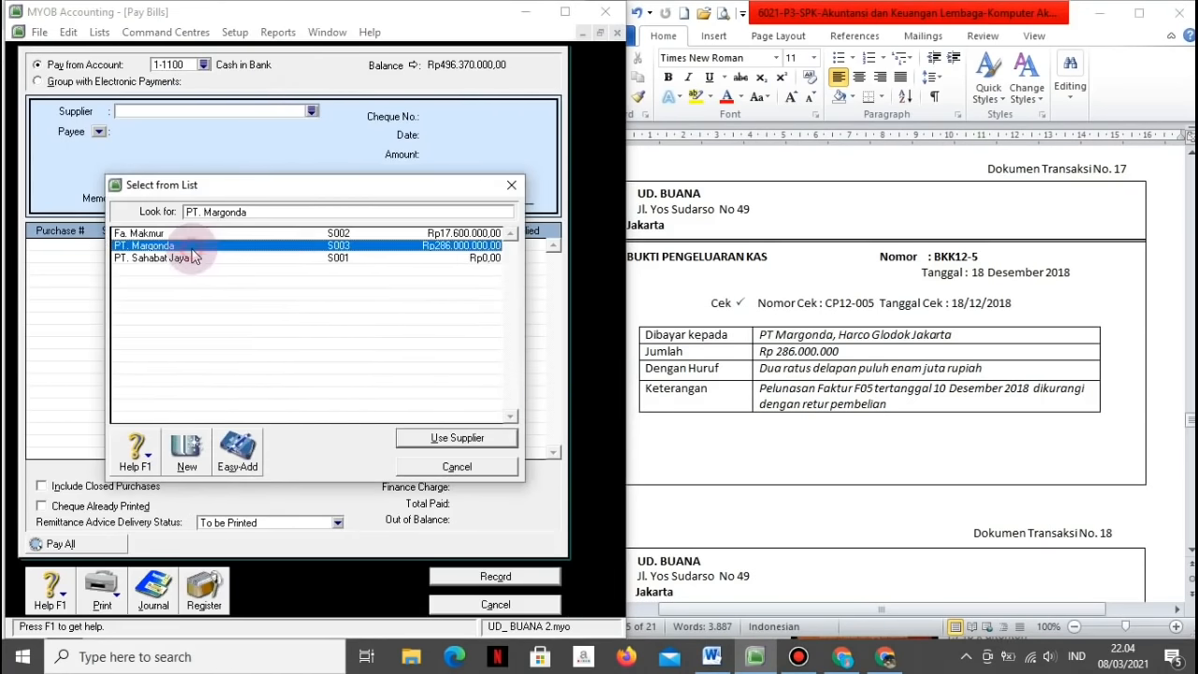
click(405, 437)
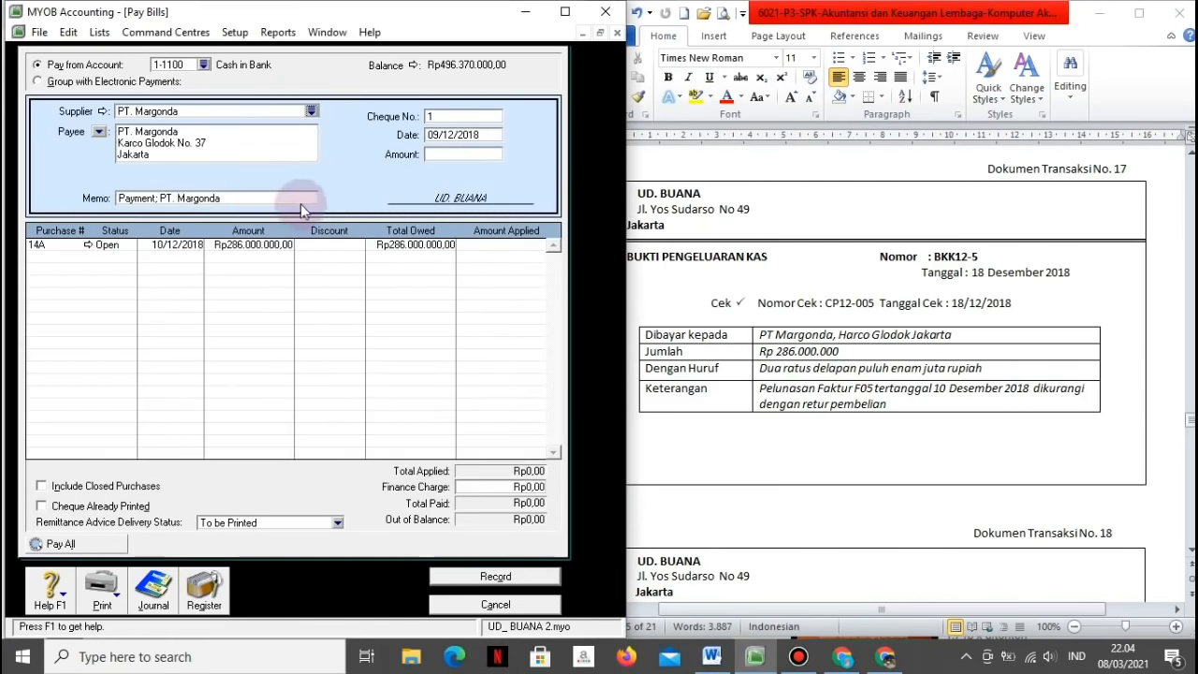
Step: Replace the memo with 'Pelunasan faktur F05 tertanggal' and the invoice's 10/12 date
click(263, 196)
text(Pembayara)
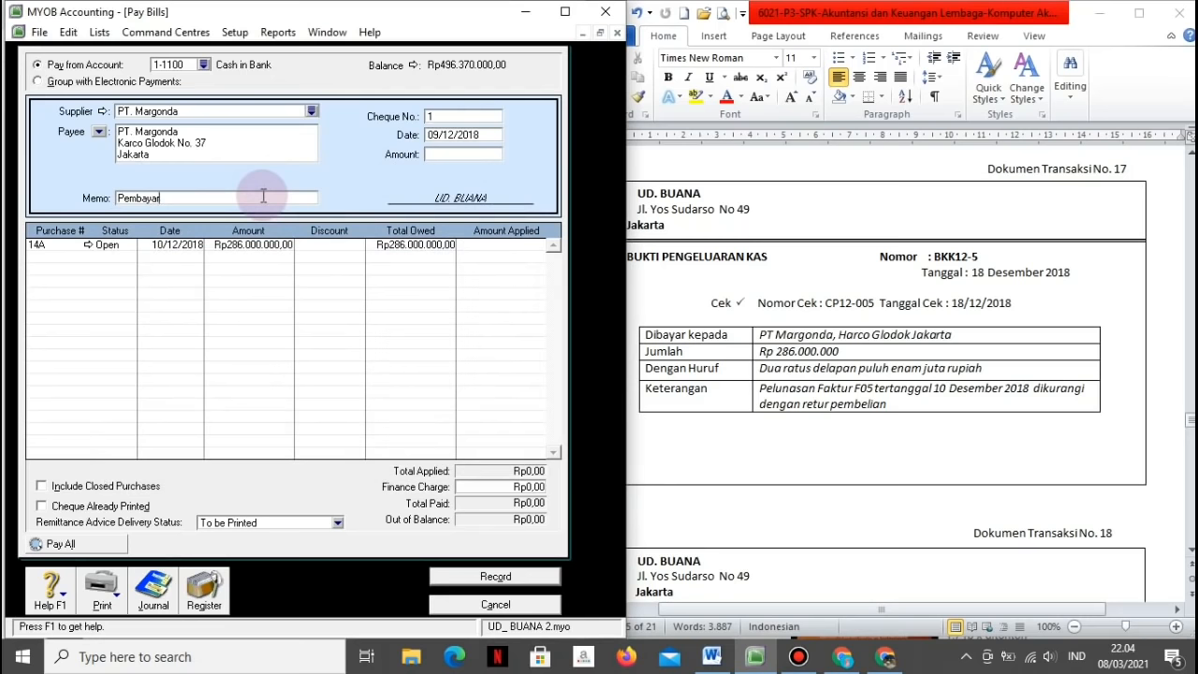
key(BackSpace)
key(BackSpace)
key(BackSpace)
key(BackSpace)
key(BackSpace)
key(BackSpace)
key(BackSpace)
key(BackSpace)
text(Pelu)
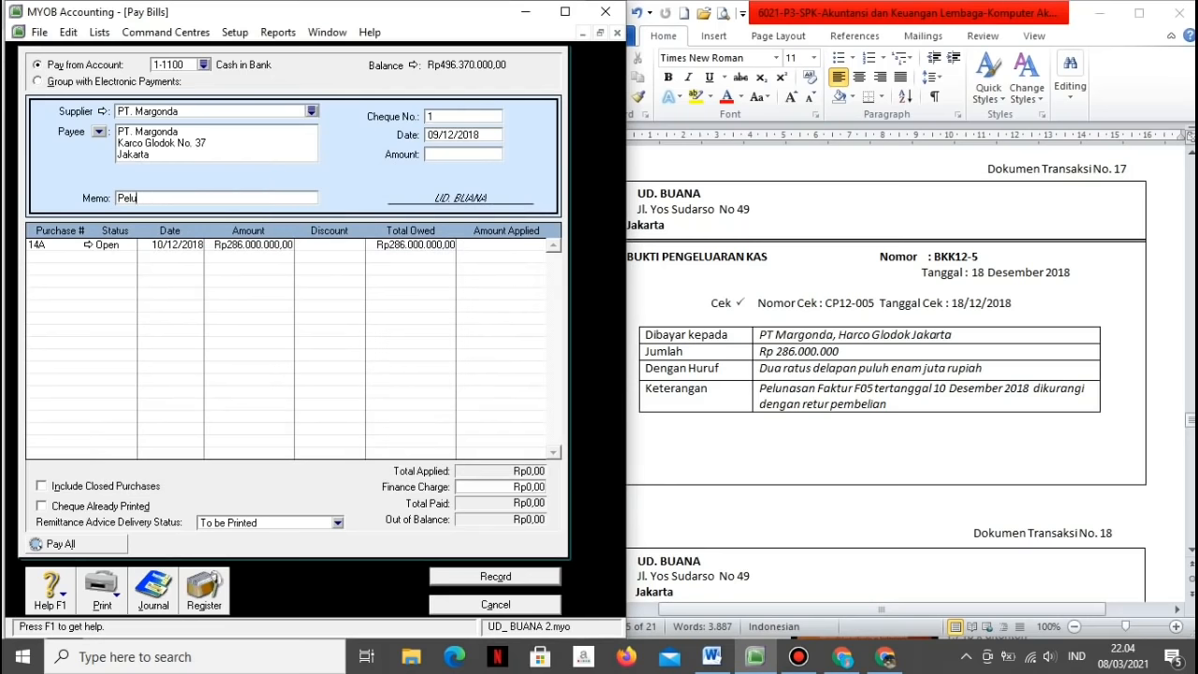
text(nasan fak)
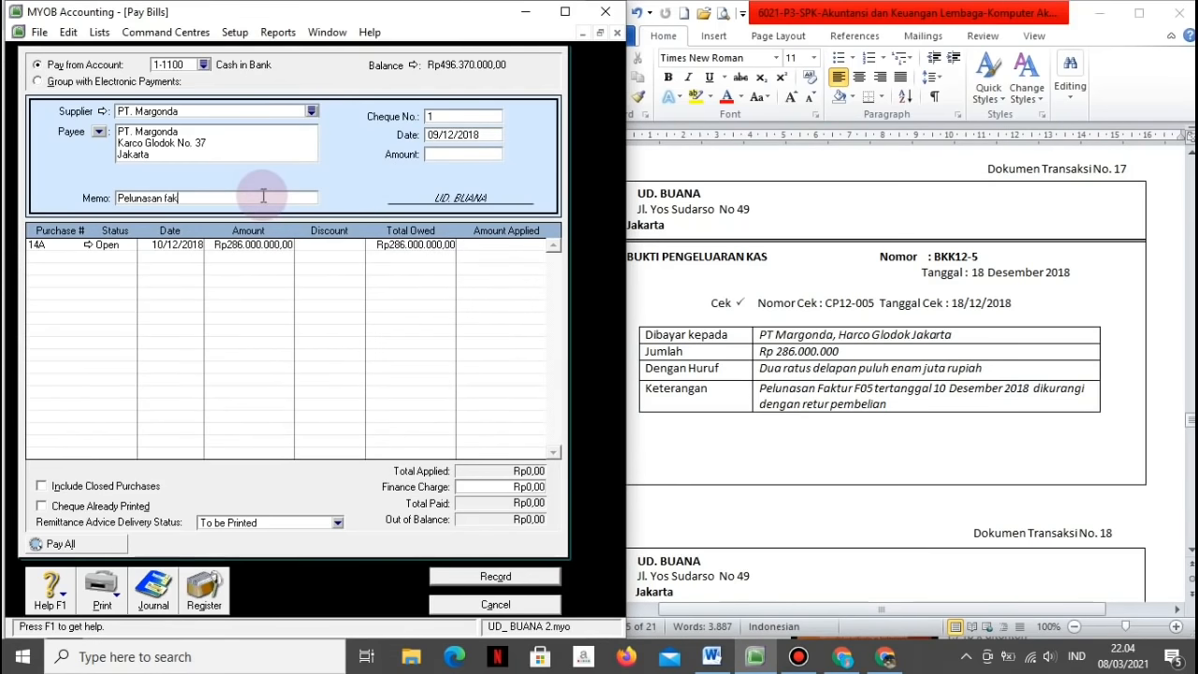
text(tur F05 tertanggal 20)
key(BackSpace)
key(BackSpace)
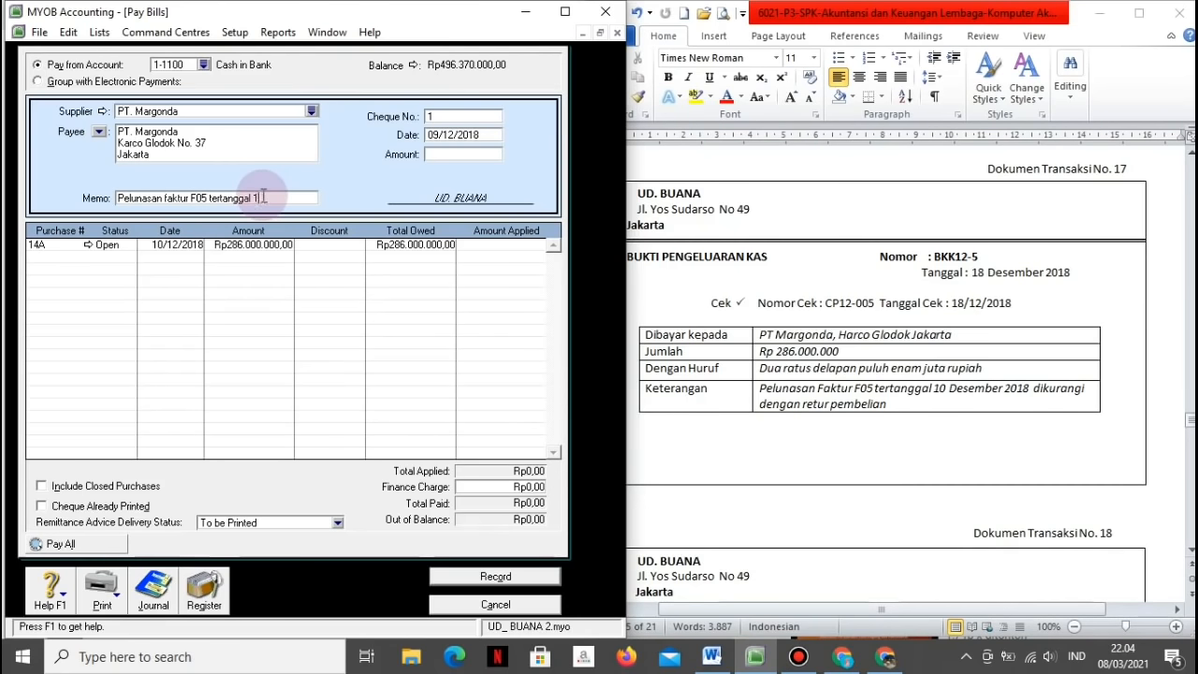
text(10/12/2018)
Step: Enter cheque BKK12-5 dated 18/12/2018 for Rp286.000.000, applied in full to bill 14A
click(452, 117)
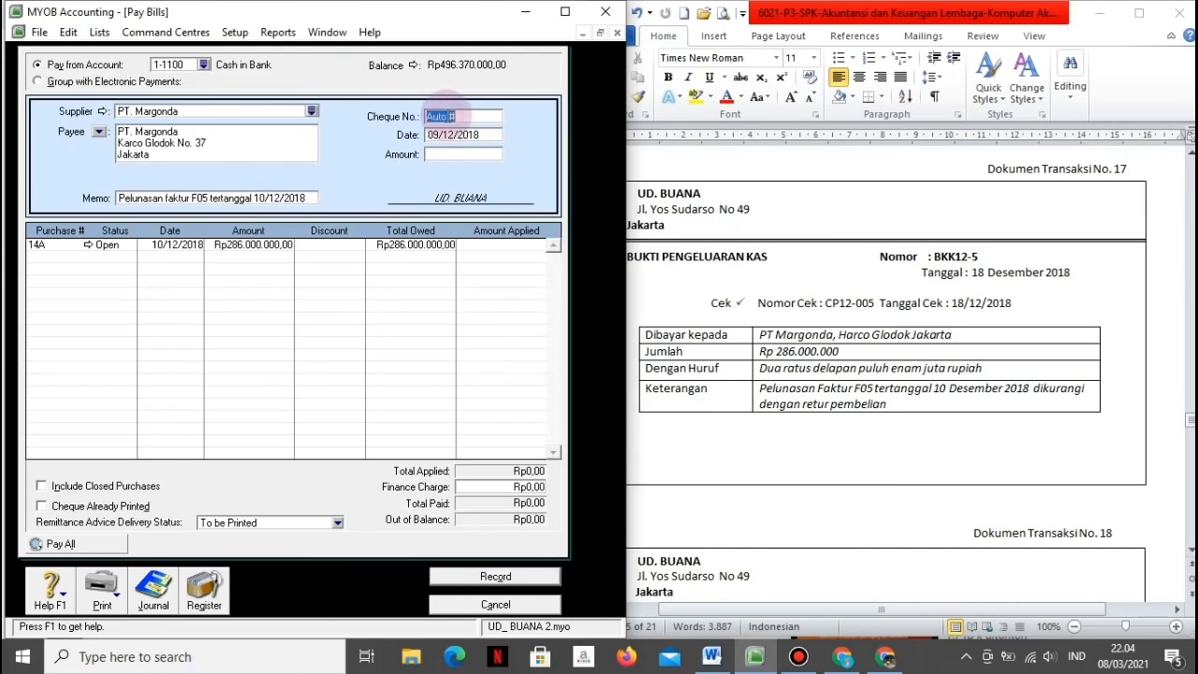
text(BKK12-5)
key(Tab)
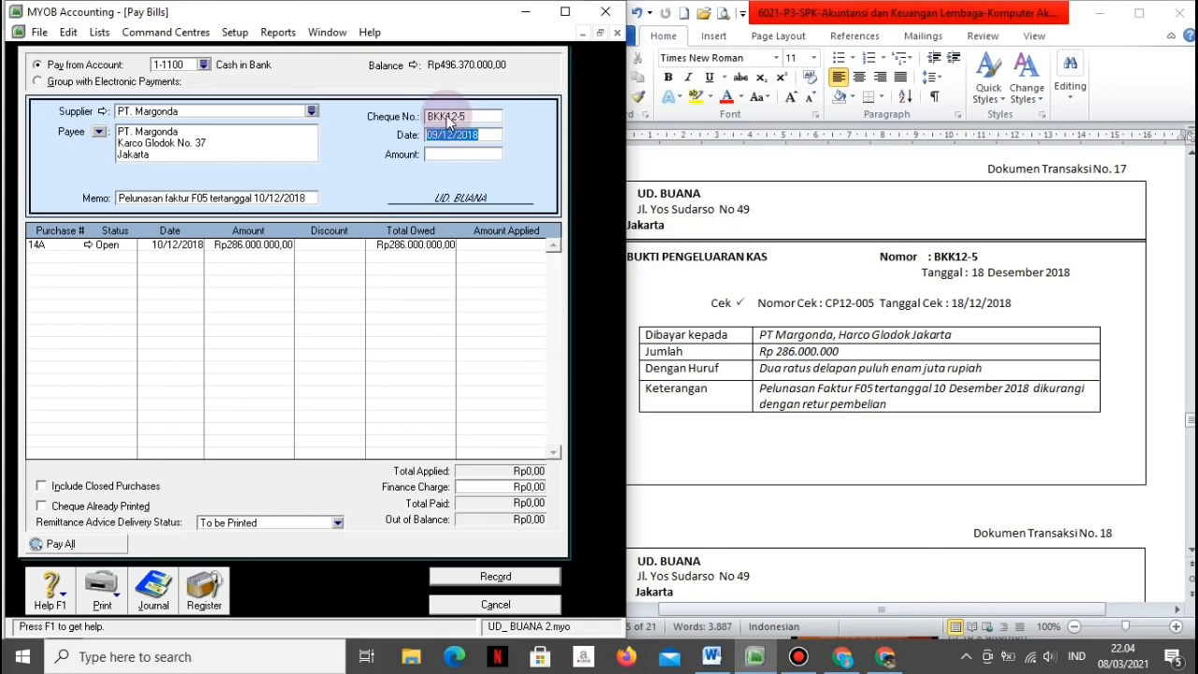
text(18/12/2018)
key(Tab)
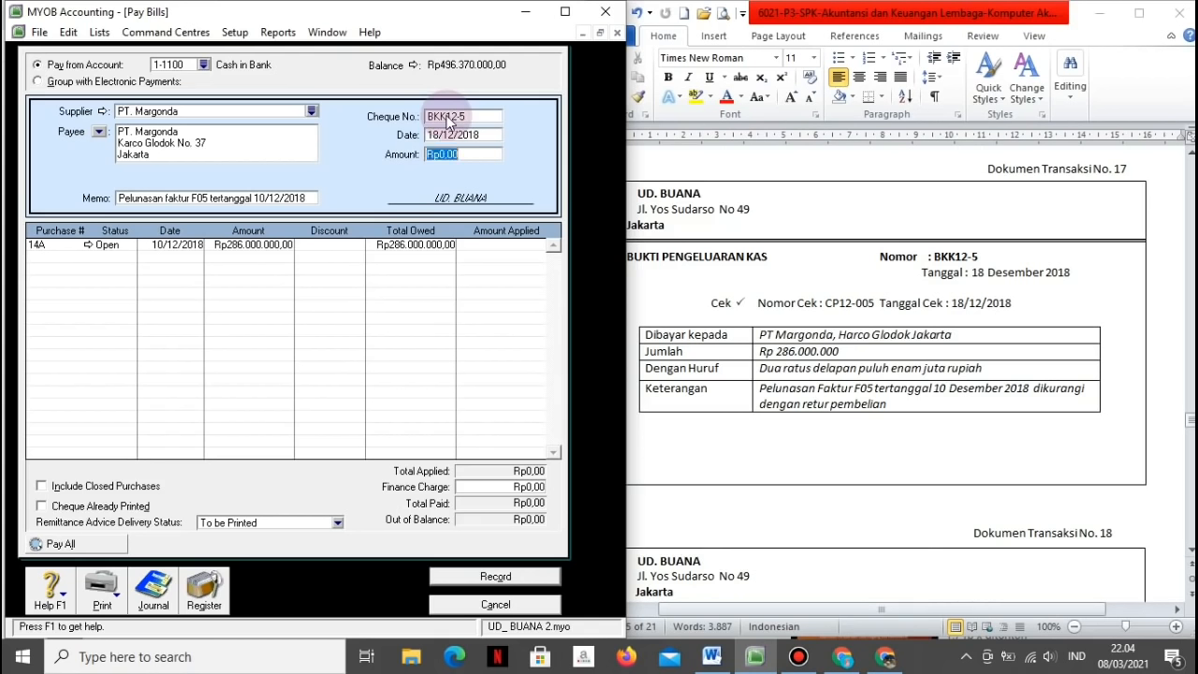
text(286000000)
key(Tab)
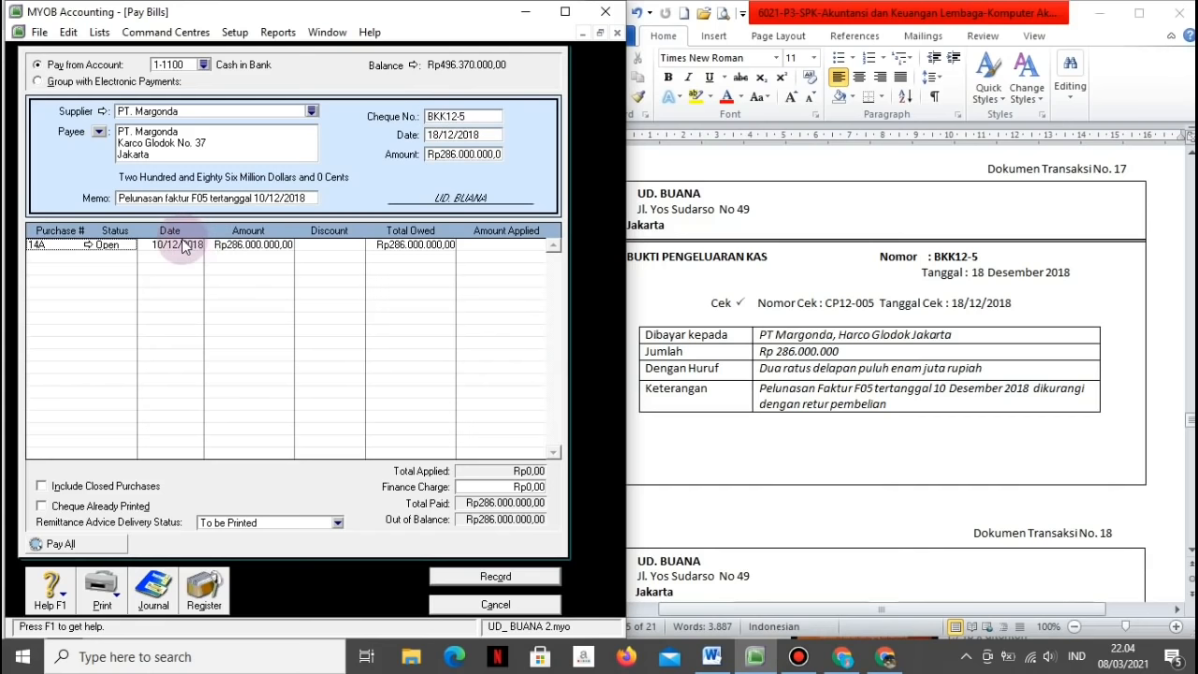
click(498, 244)
key(Tab)
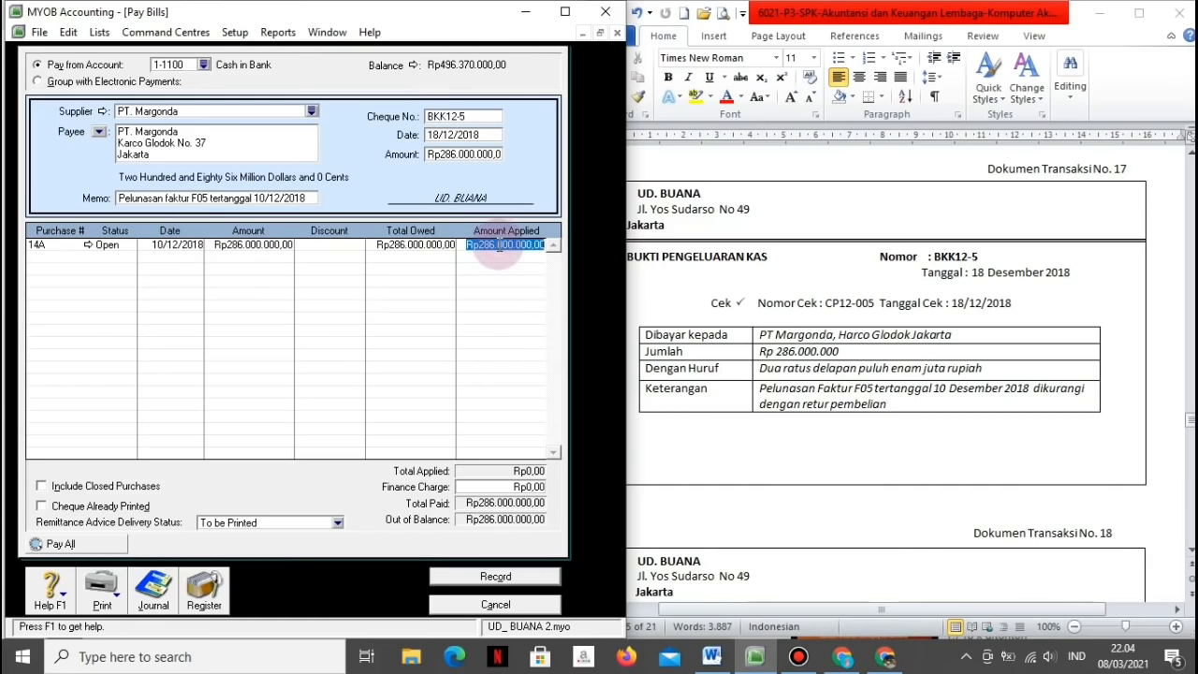
Step: Review the journal recap, record the bill payment and close the form
key(ctrl+r)
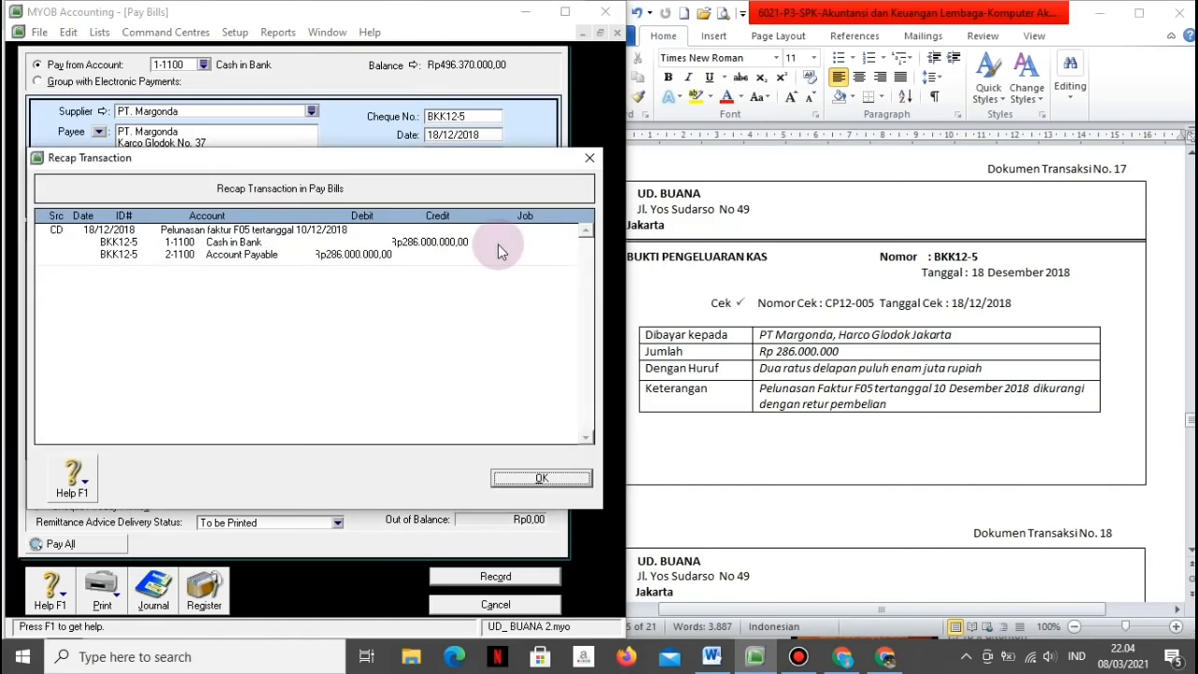
click(512, 477)
click(494, 575)
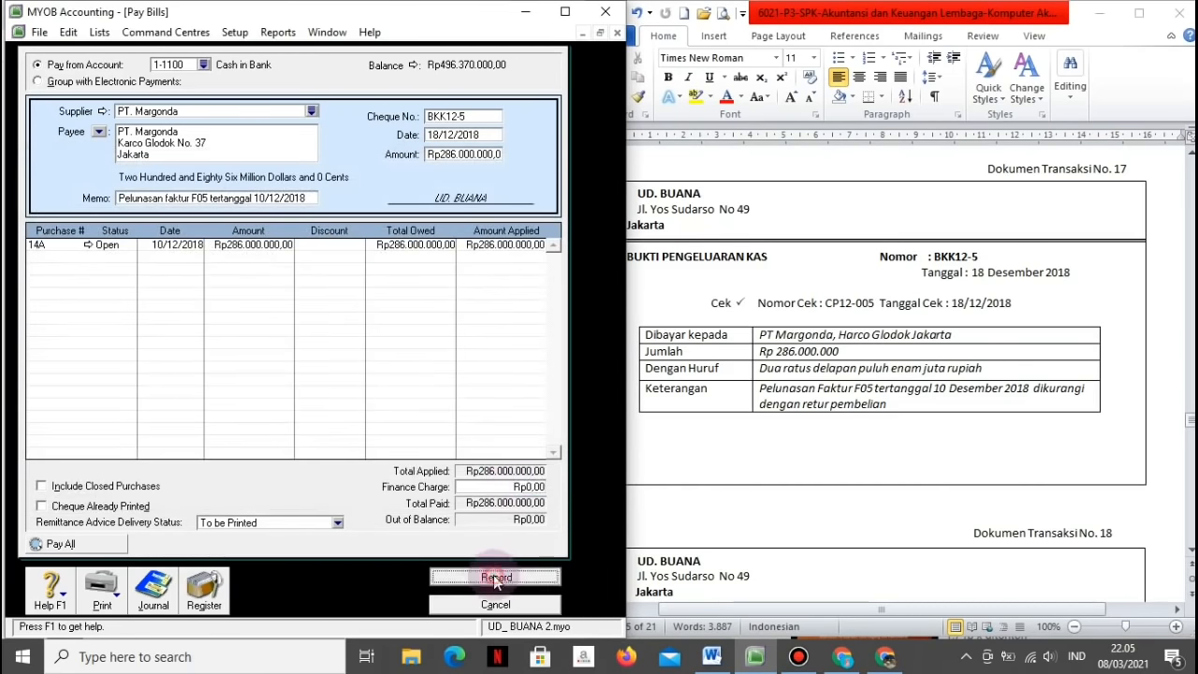
click(509, 606)
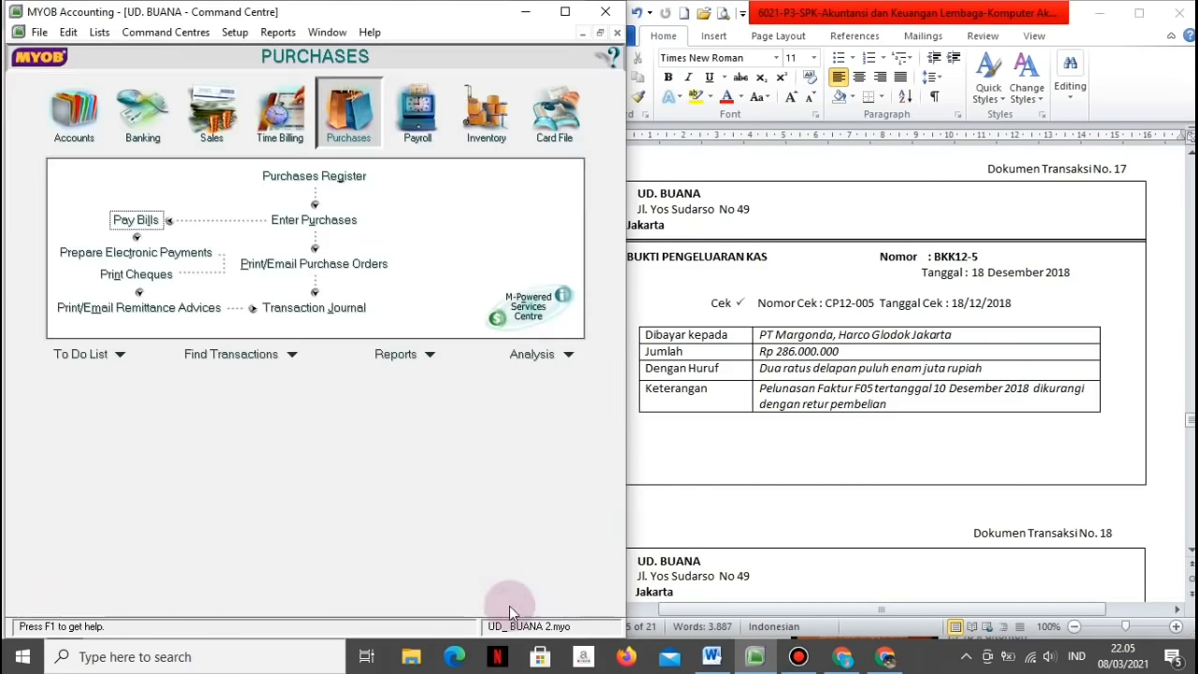
Step: Start a Receive Money entry from payor Panen Elex with Tax Inclusive turned off
click(773, 535)
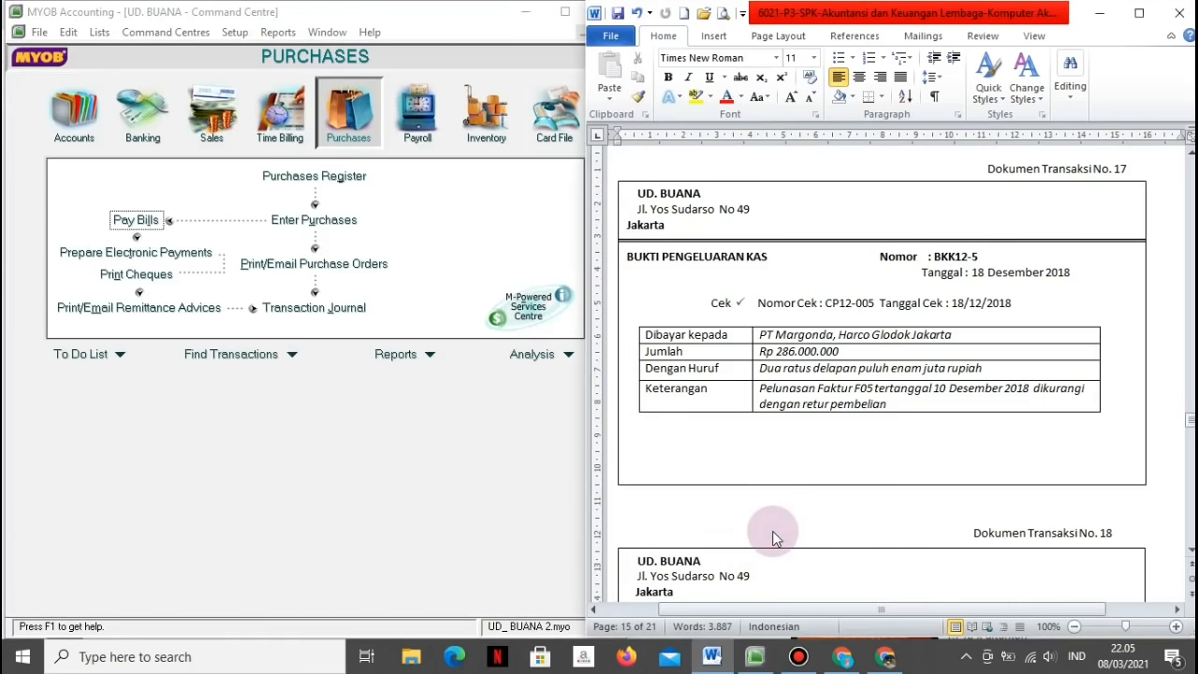
scroll(774, 536, down, 5)
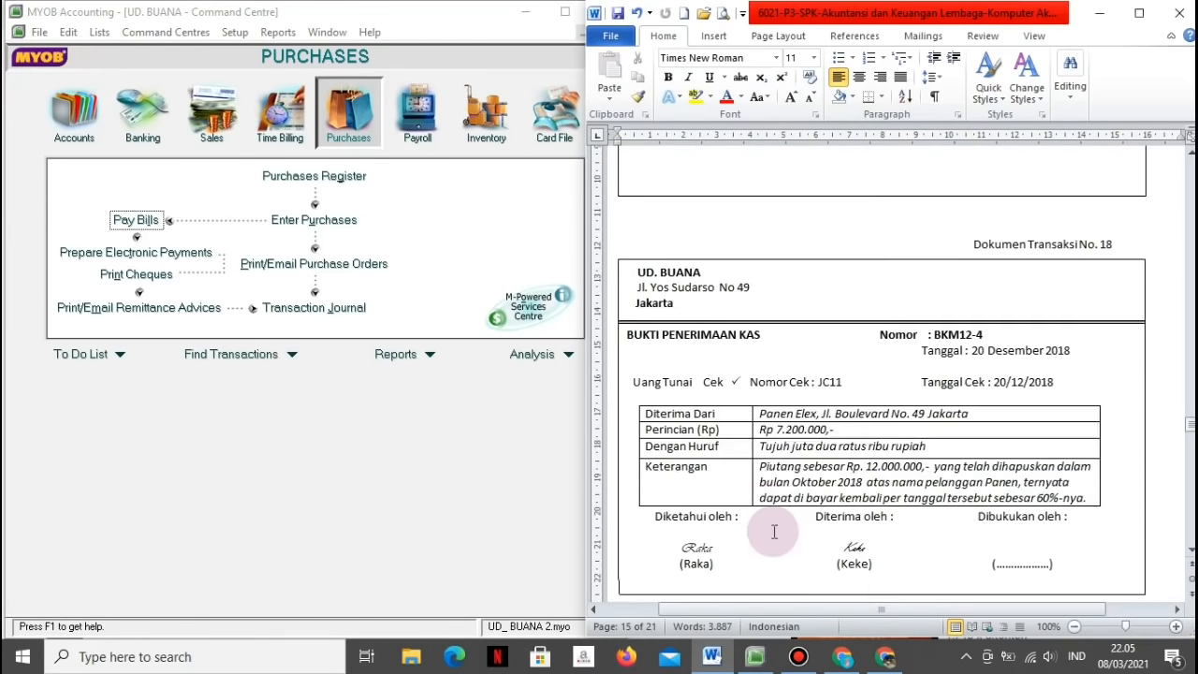
scroll(774, 532, down, 1)
click(775, 532)
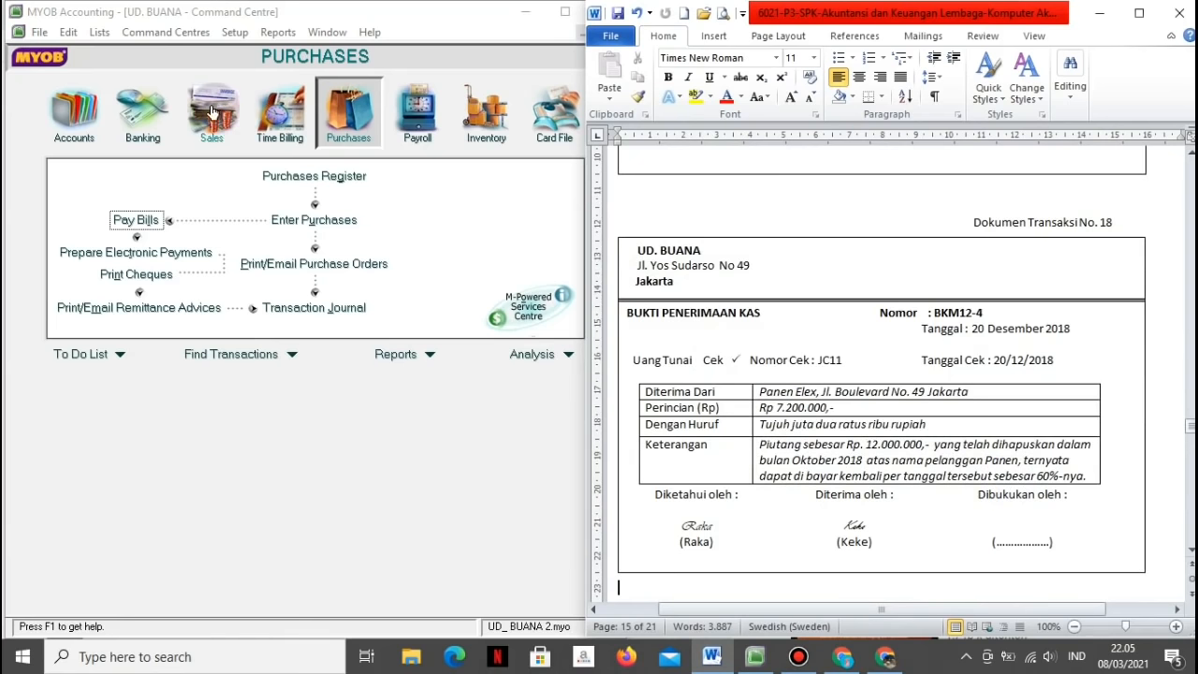
click(149, 110)
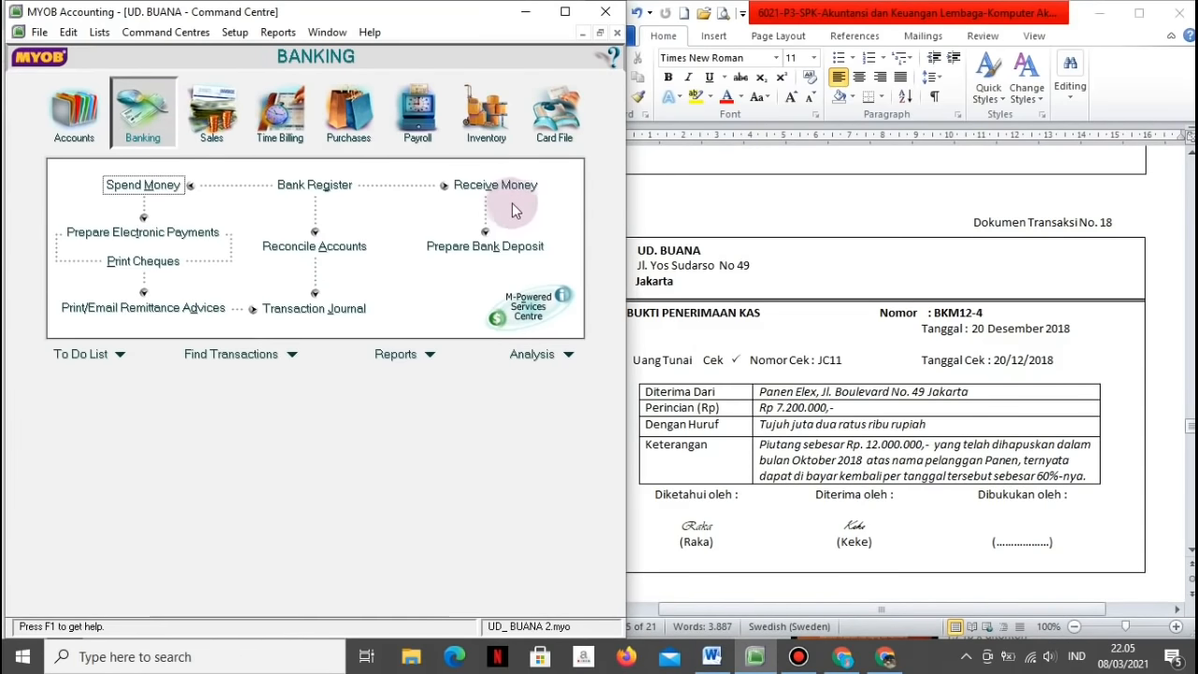
click(497, 187)
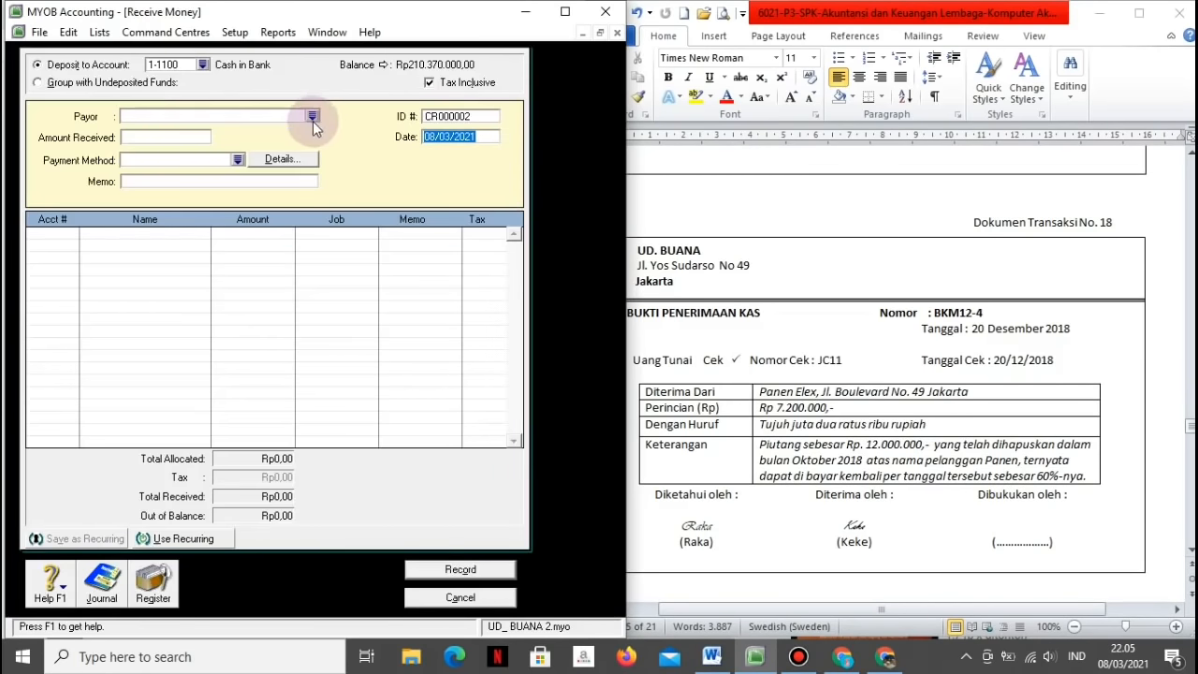
click(430, 83)
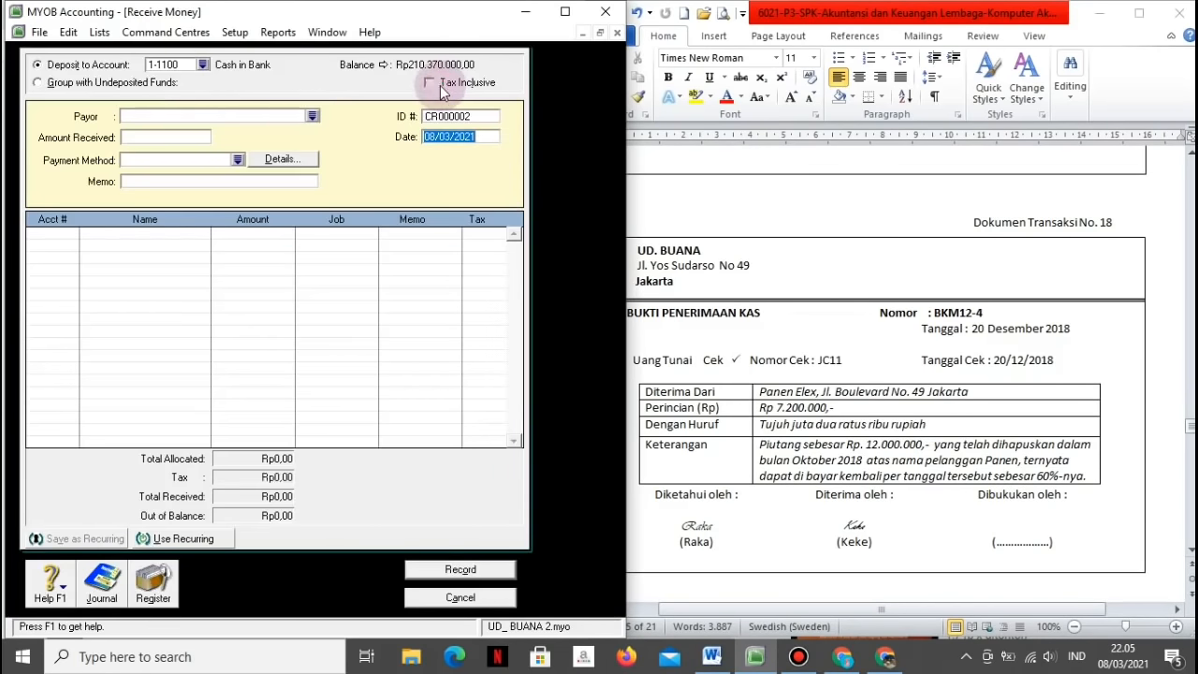
click(307, 117)
text(Panen Elex)
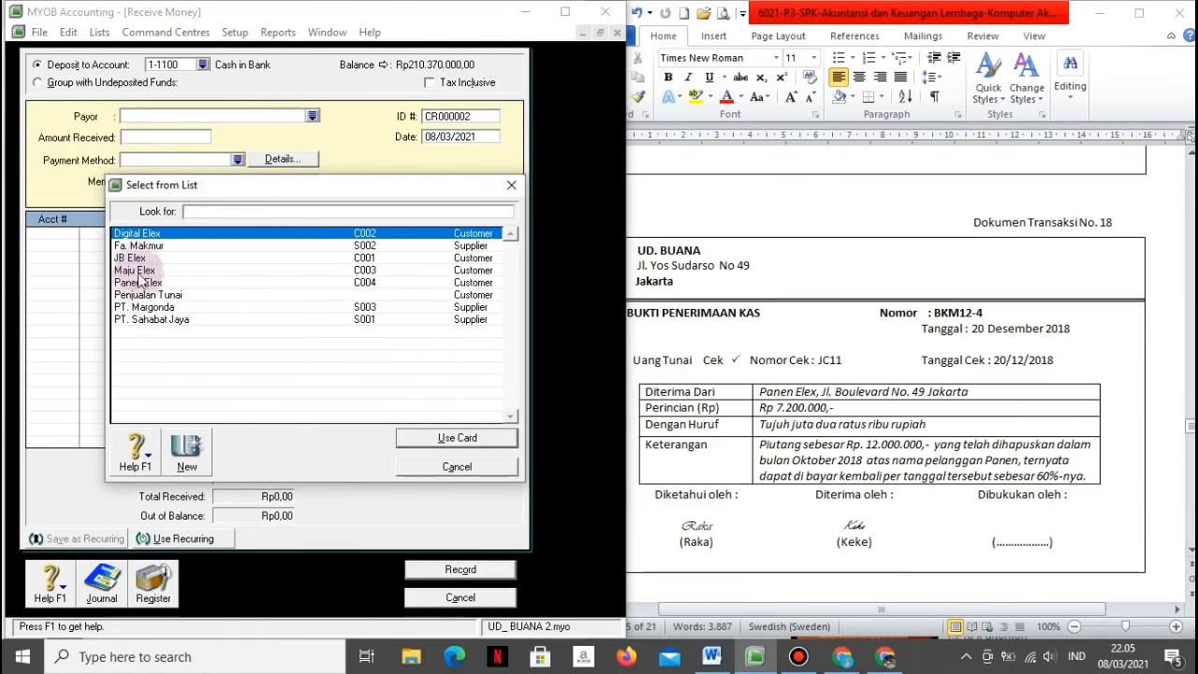
click(400, 433)
Step: Enter Rp7.200.000 received with memo 'Penerimaan piutang yang telah dihapuskan'
click(187, 136)
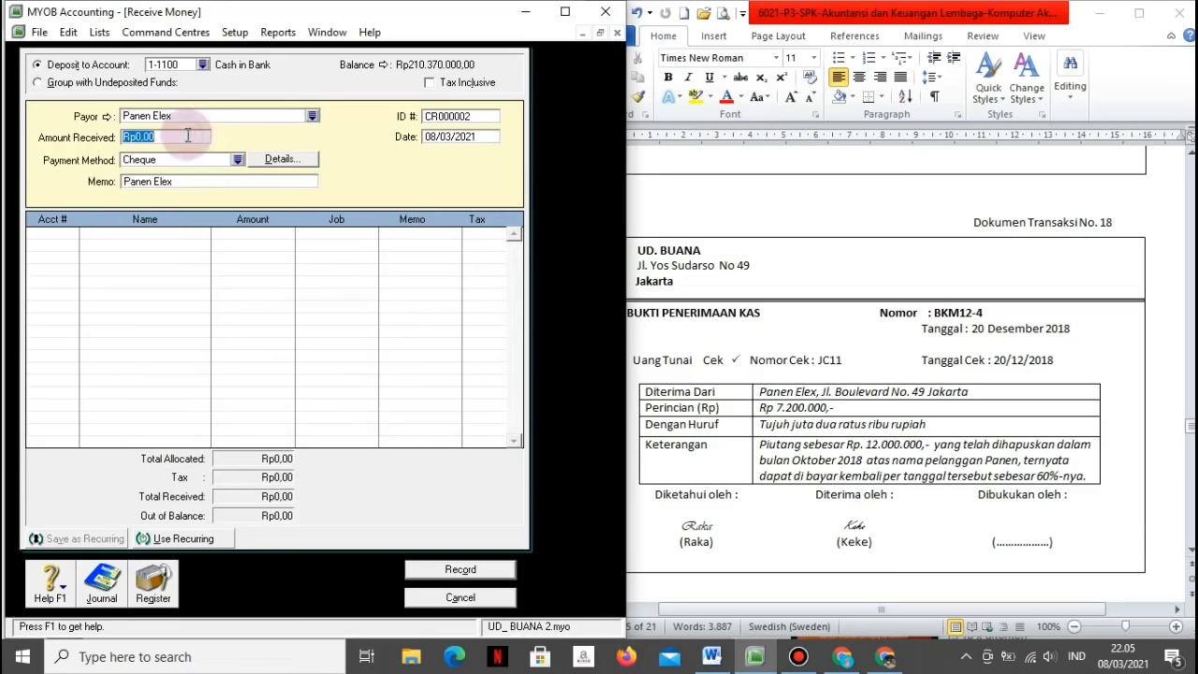
text(7)
text(0000)
key(Tab)
key(Tab)
key(Tab)
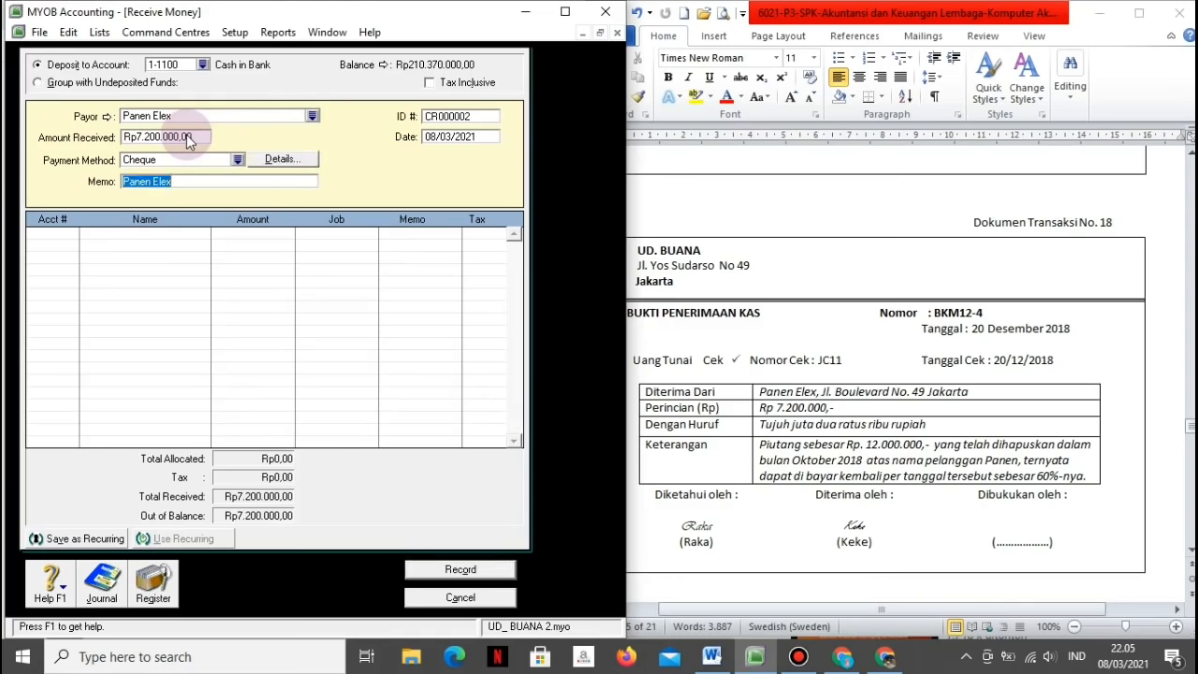
text(Penerimaan p)
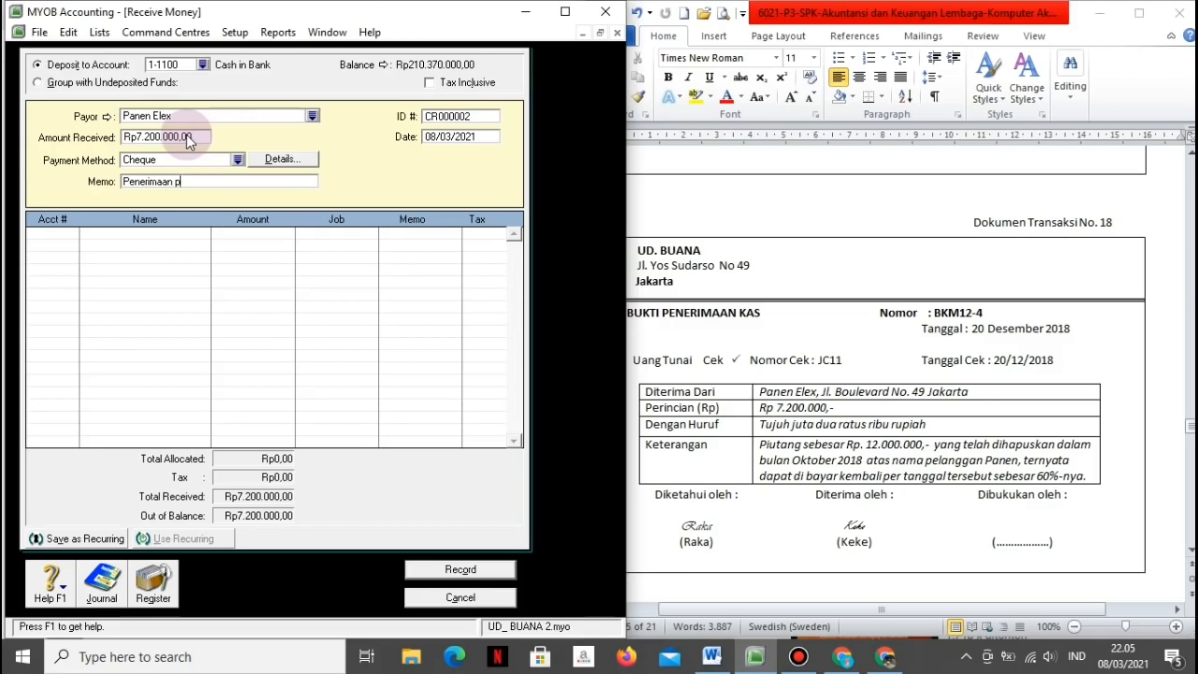
text(iutang yang telah dihapuskan)
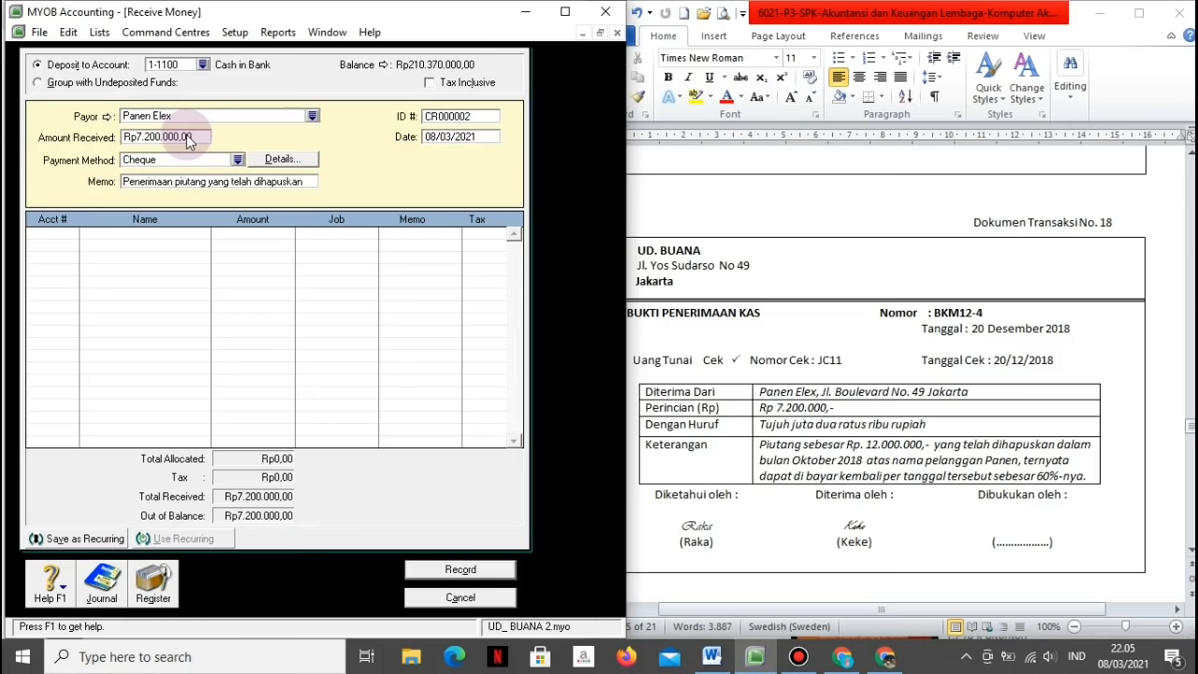
Step: Set the receipt ID to BKM12-4 and the date to 20/12/2018
click(463, 111)
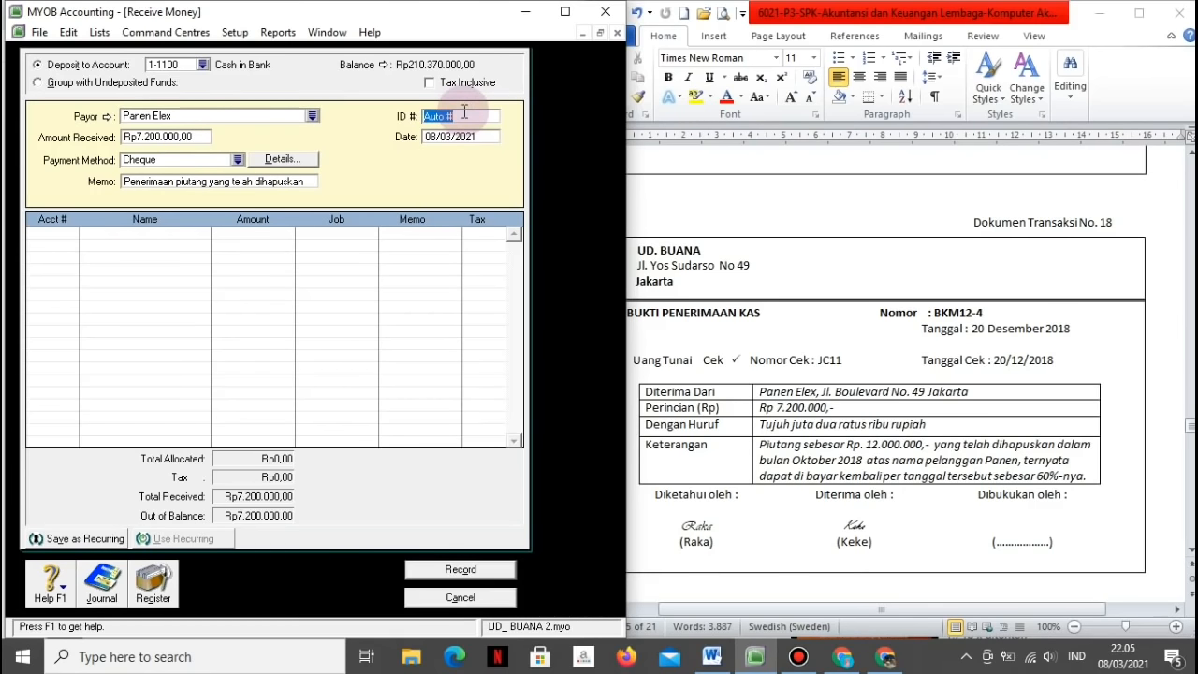
text(BKM12)
text(-4)
text(20/12/20)
key(Tab)
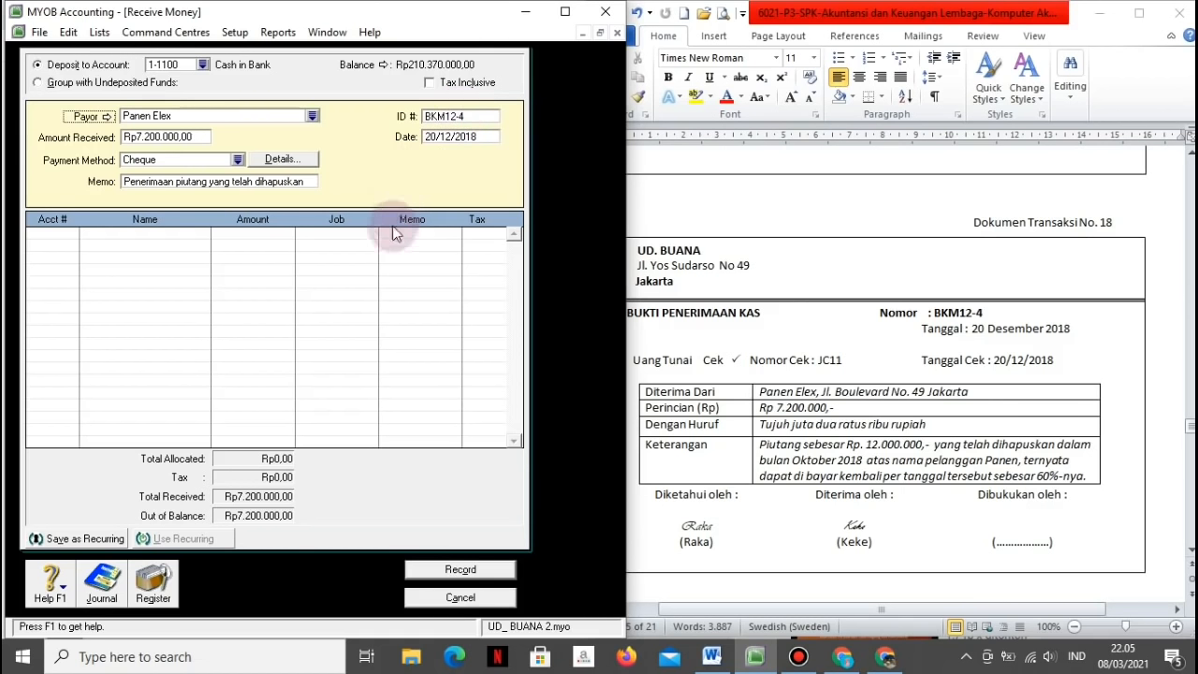
key(Tab)
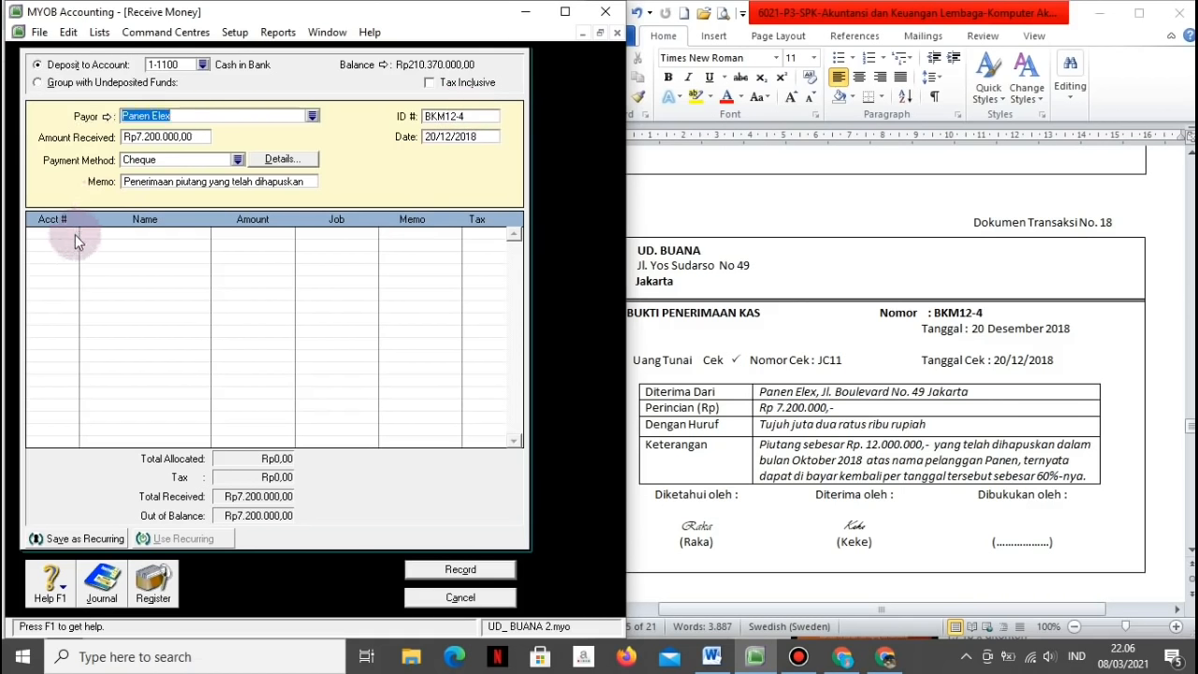
click(74, 234)
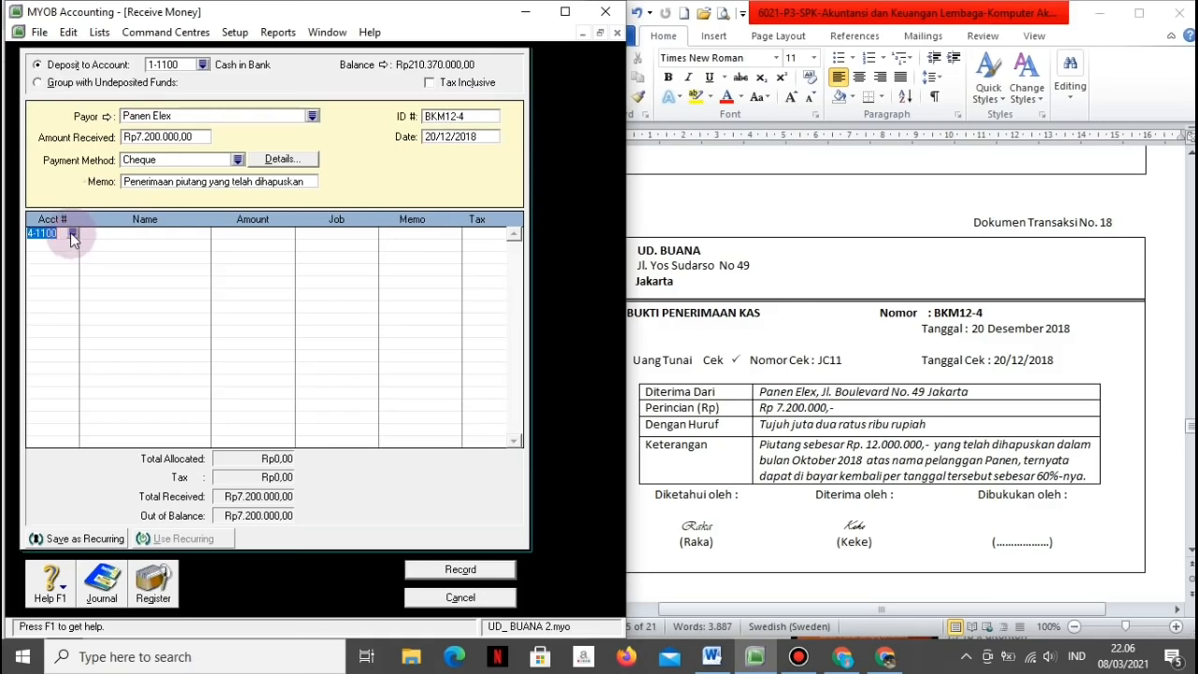
Step: Allocate the receipt to 1-1400 Allowance for Doubtful Debt, check the recap, record it and close the form
click(73, 234)
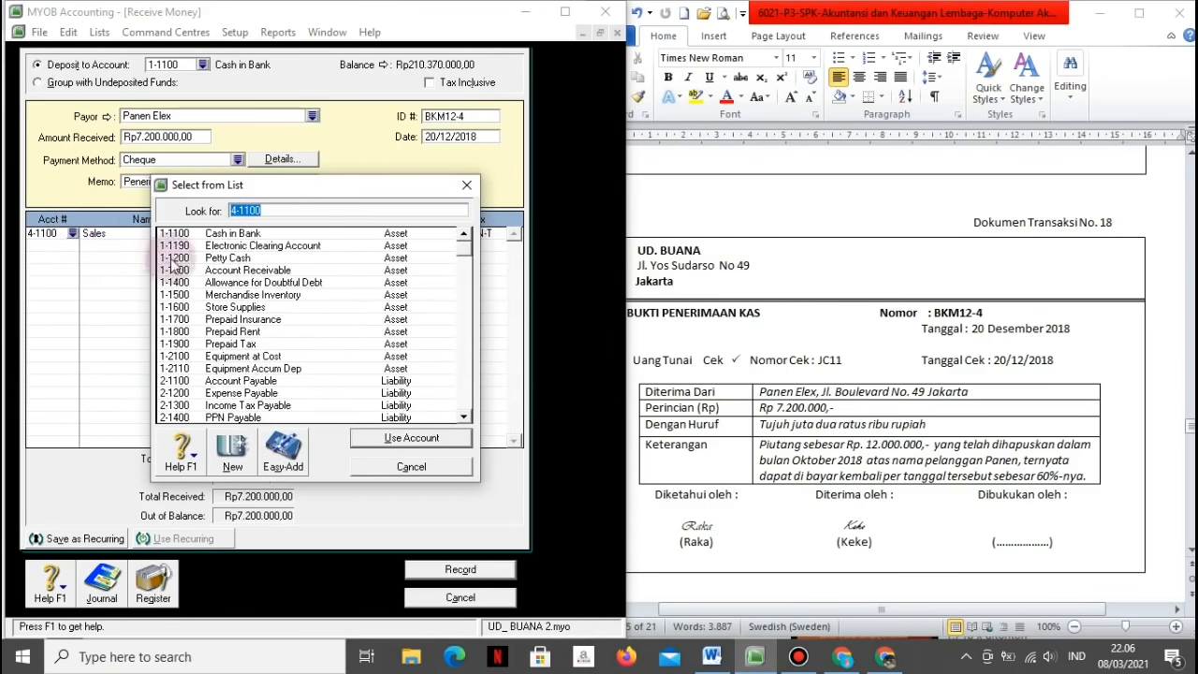
double_click(188, 282)
key(ctrl+r)
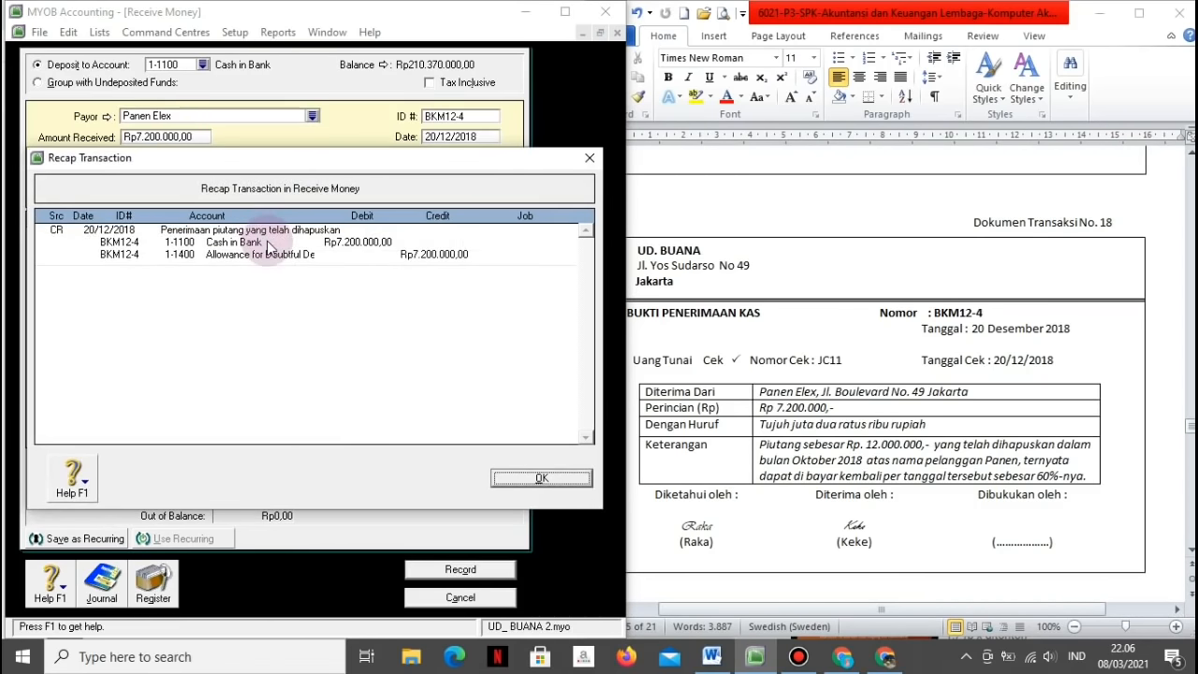
click(521, 483)
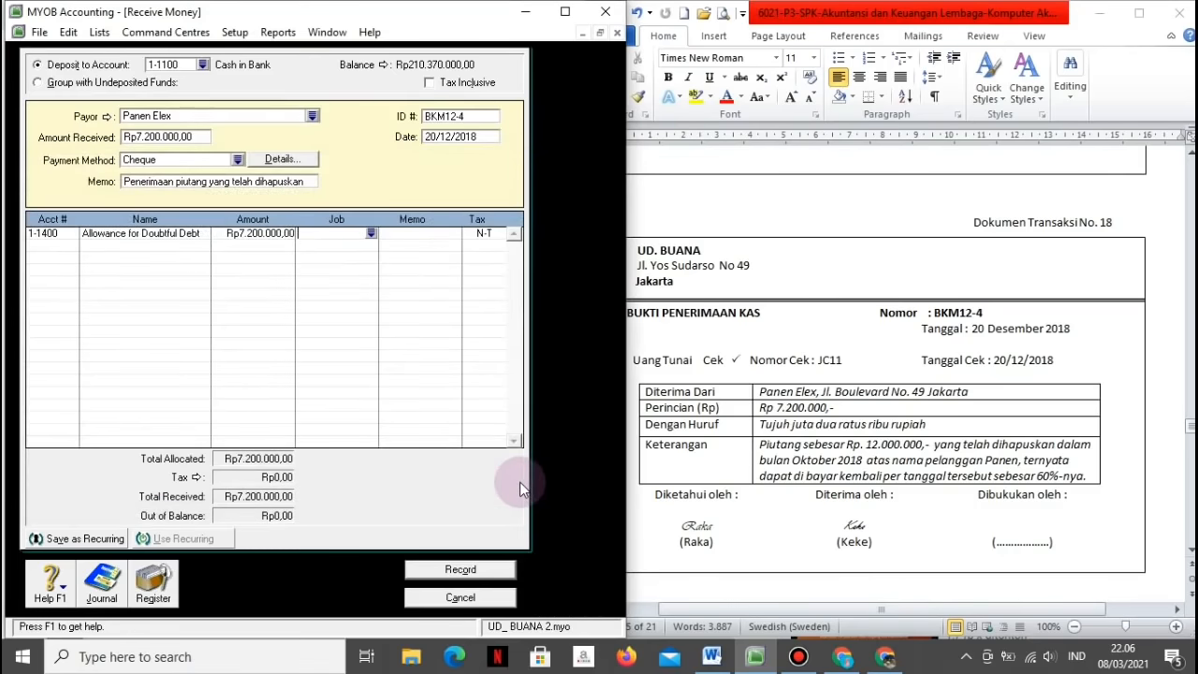
click(459, 572)
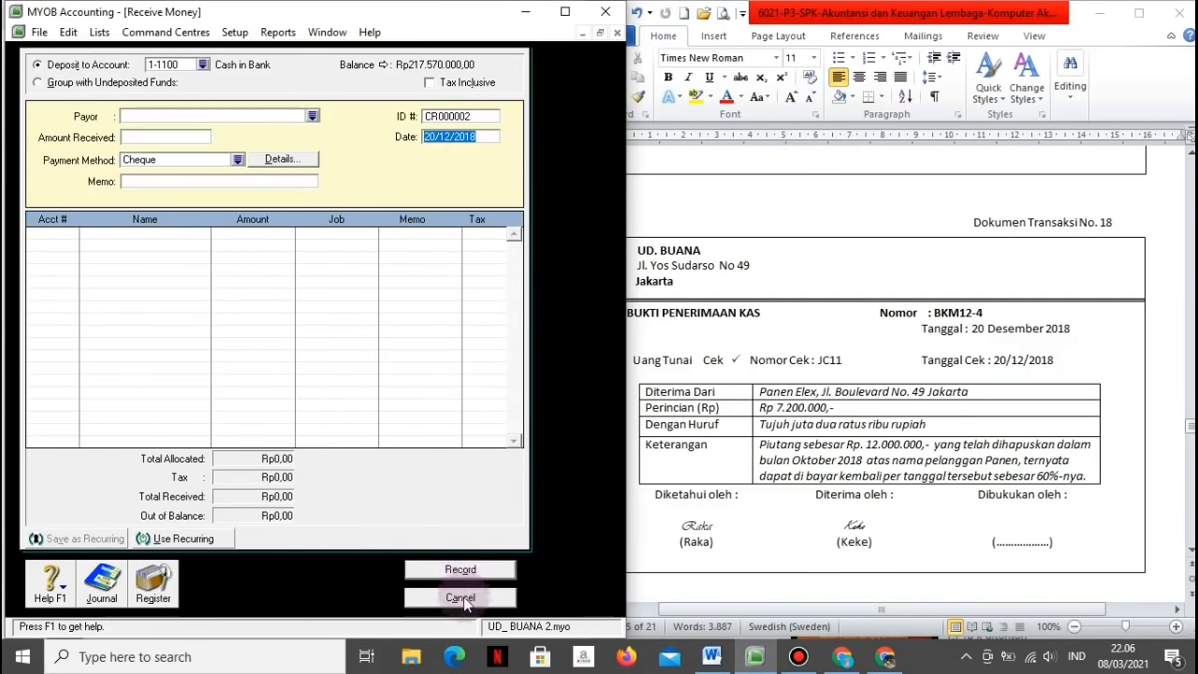
click(464, 596)
Step: Scroll the Word file to transaction document No. 19, then return to MYOB's Purchases centre
click(739, 542)
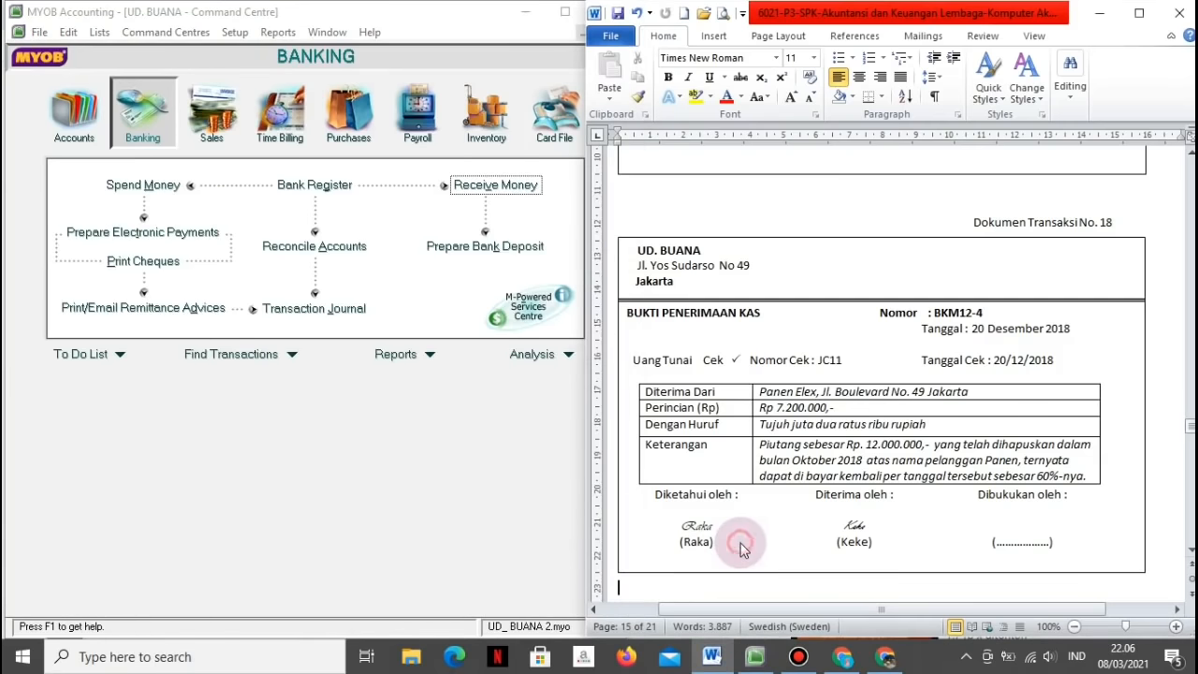
scroll(741, 543, down, 2)
scroll(740, 543, down, 8)
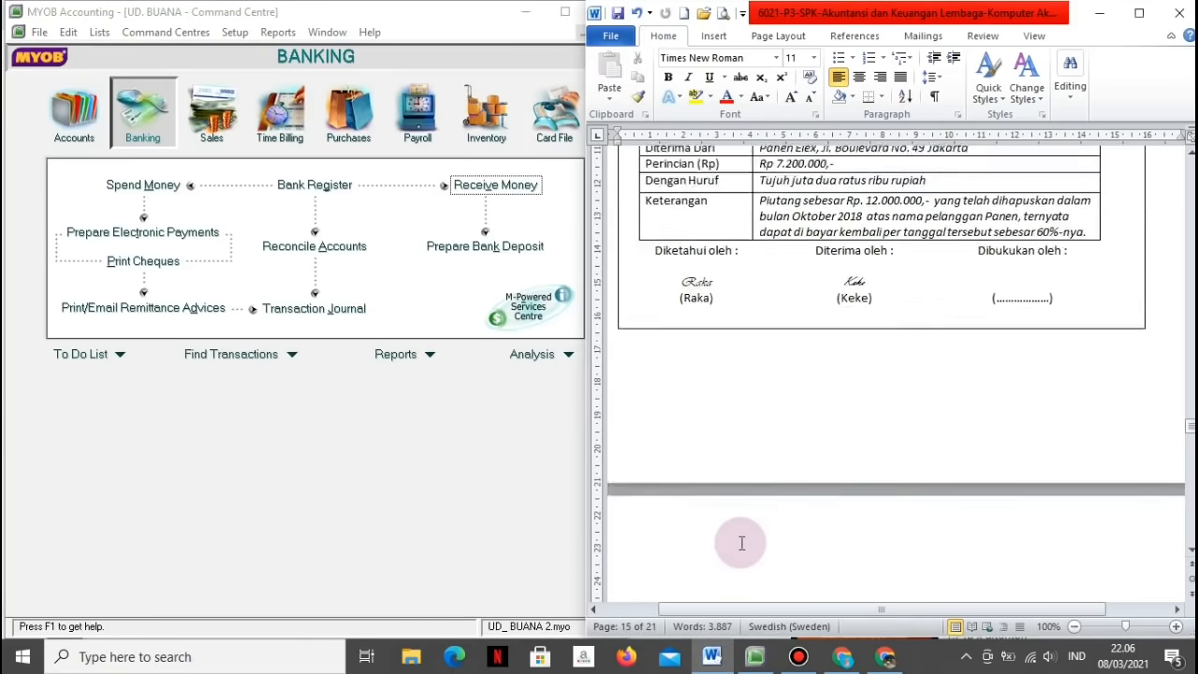
scroll(741, 542, down, 5)
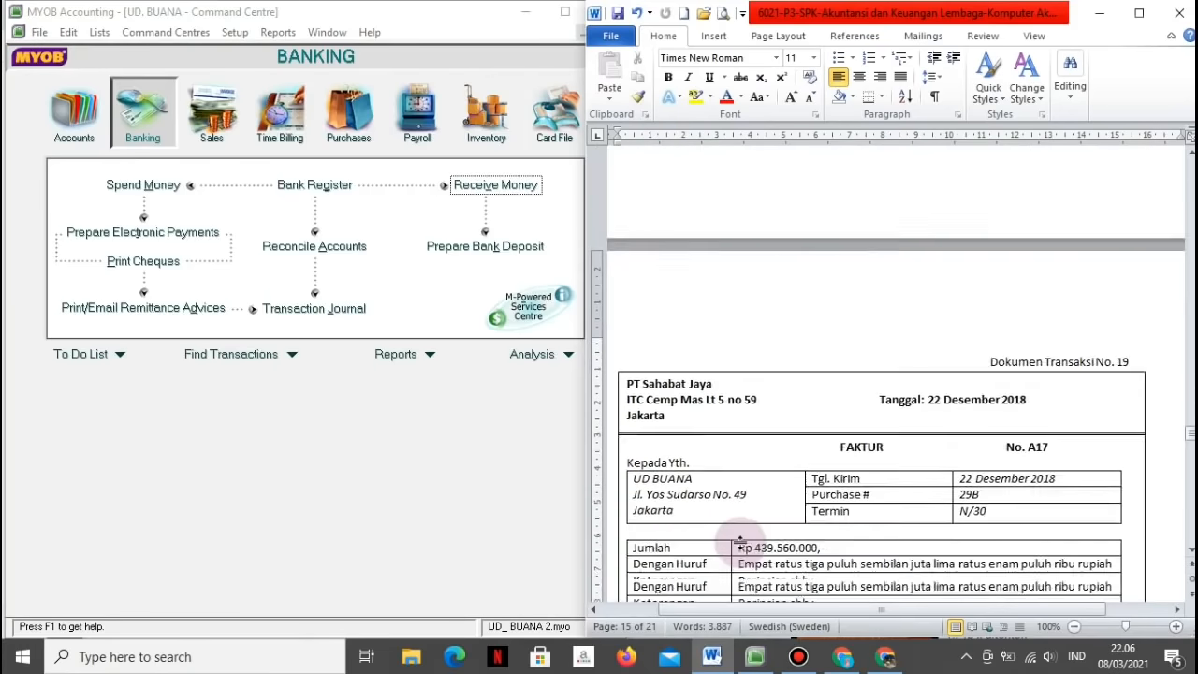
scroll(739, 543, down, 2)
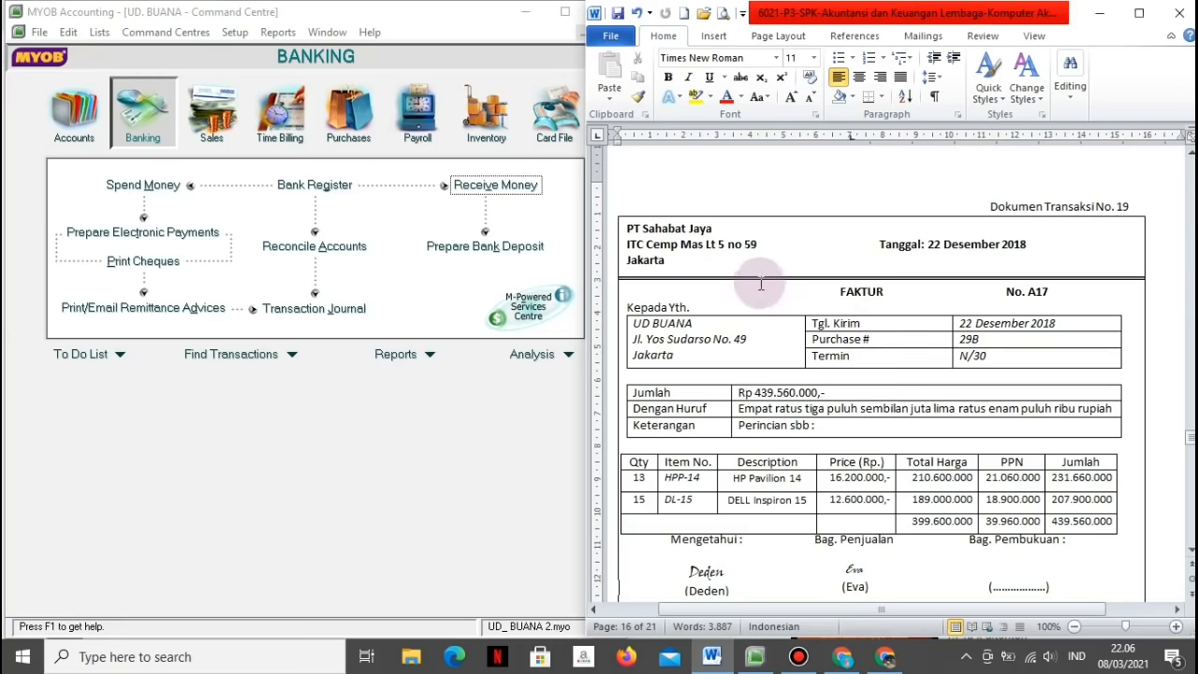
click(459, 415)
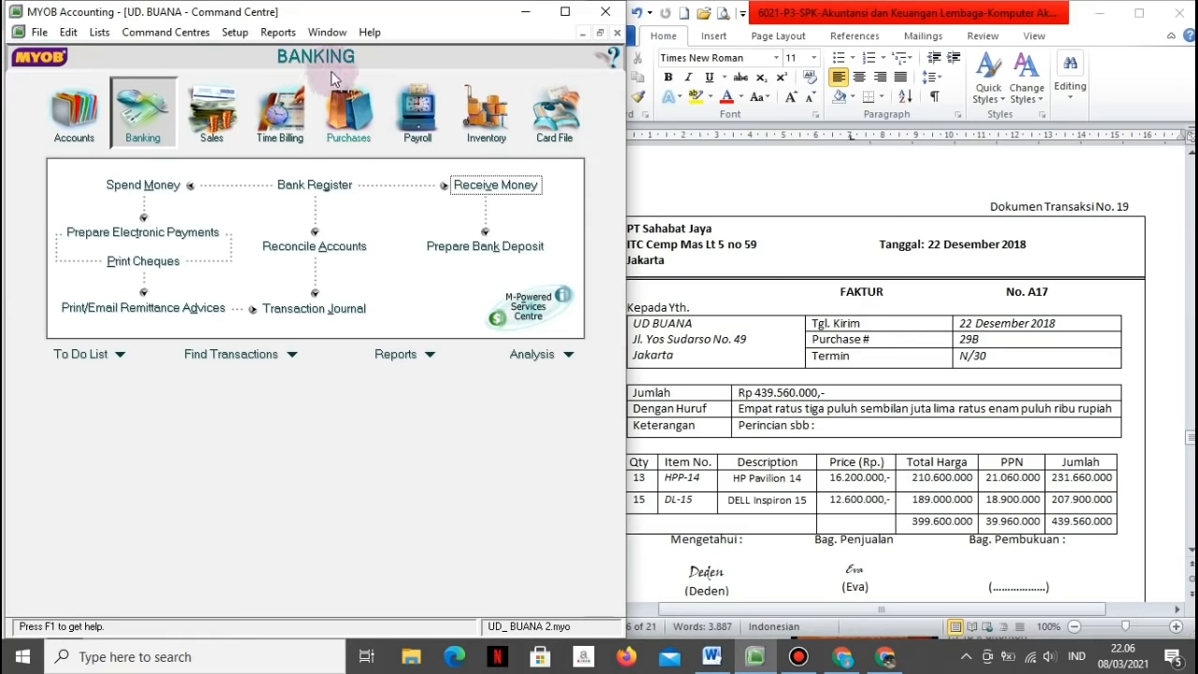
click(349, 138)
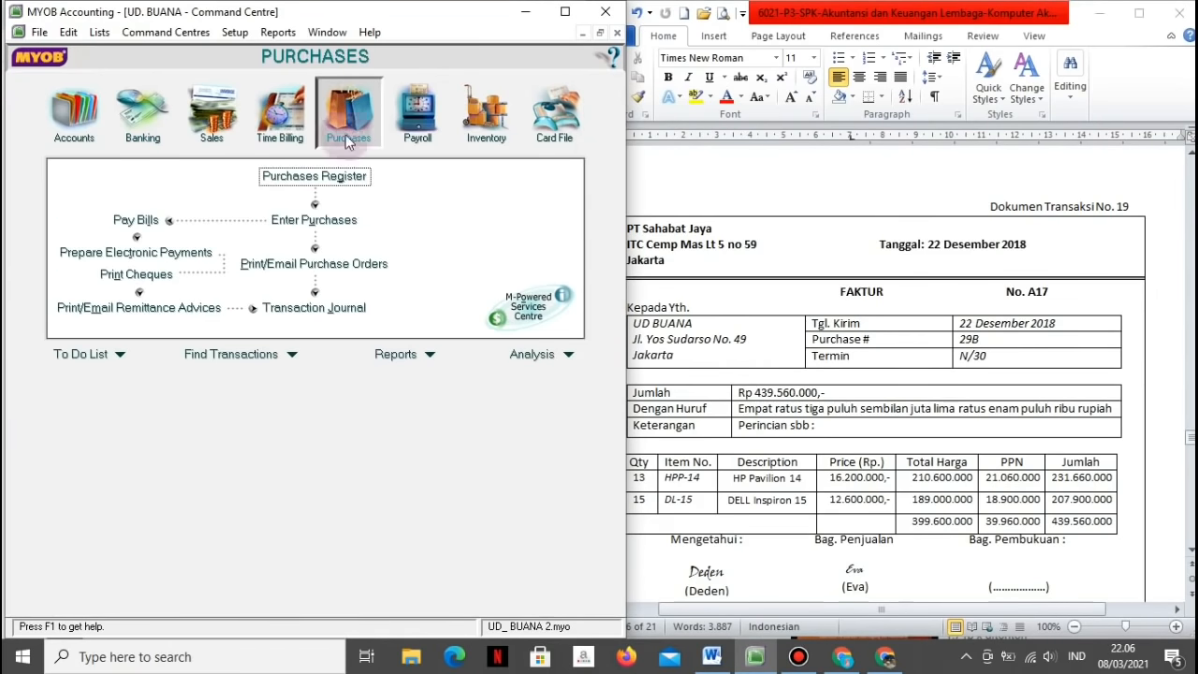
Step: Start a new bill from PT. Sahabat Jaya numbered 29B with supplier invoice A17
click(301, 222)
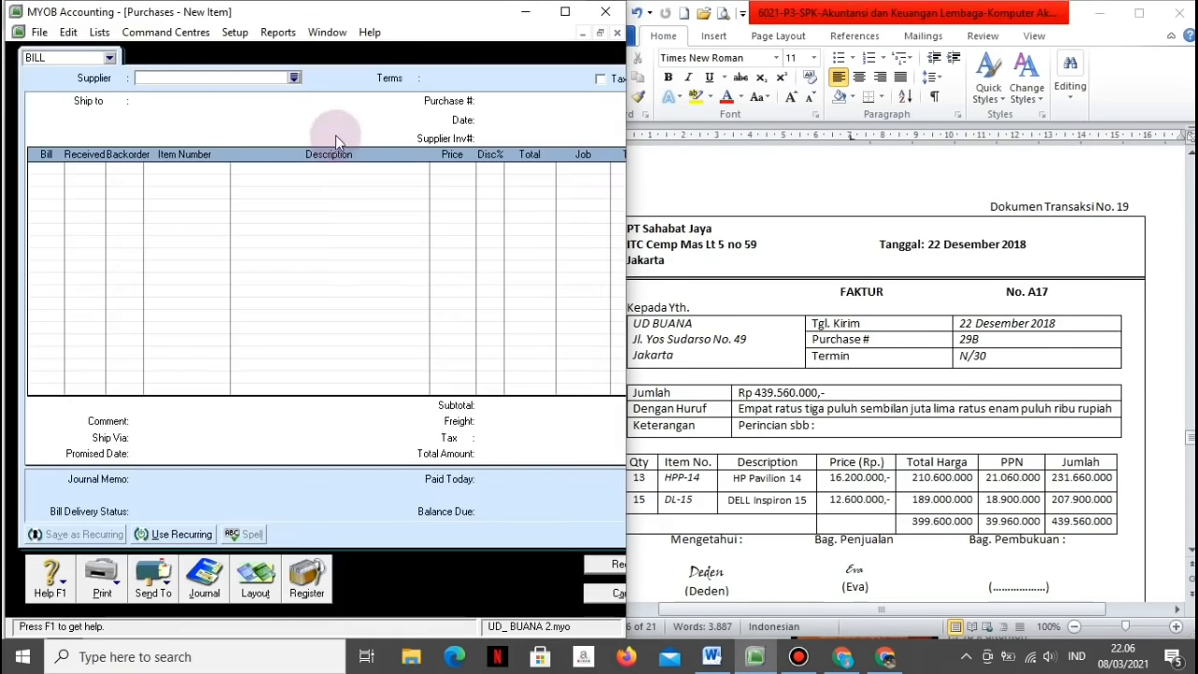
click(294, 79)
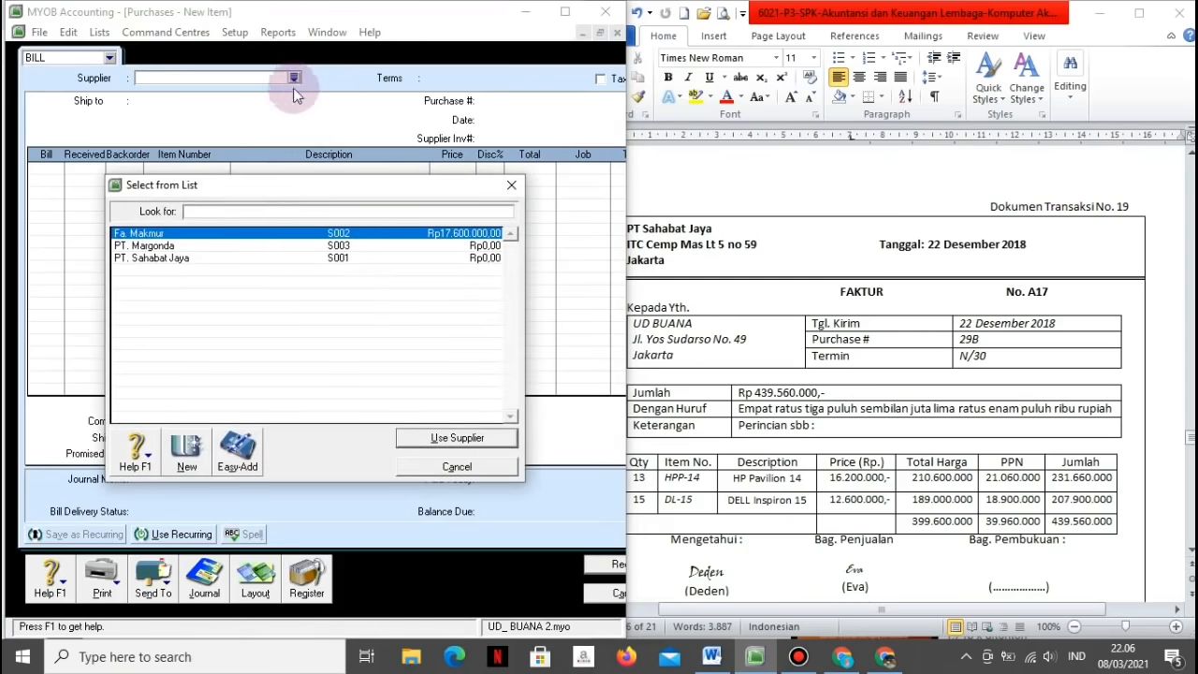
click(232, 258)
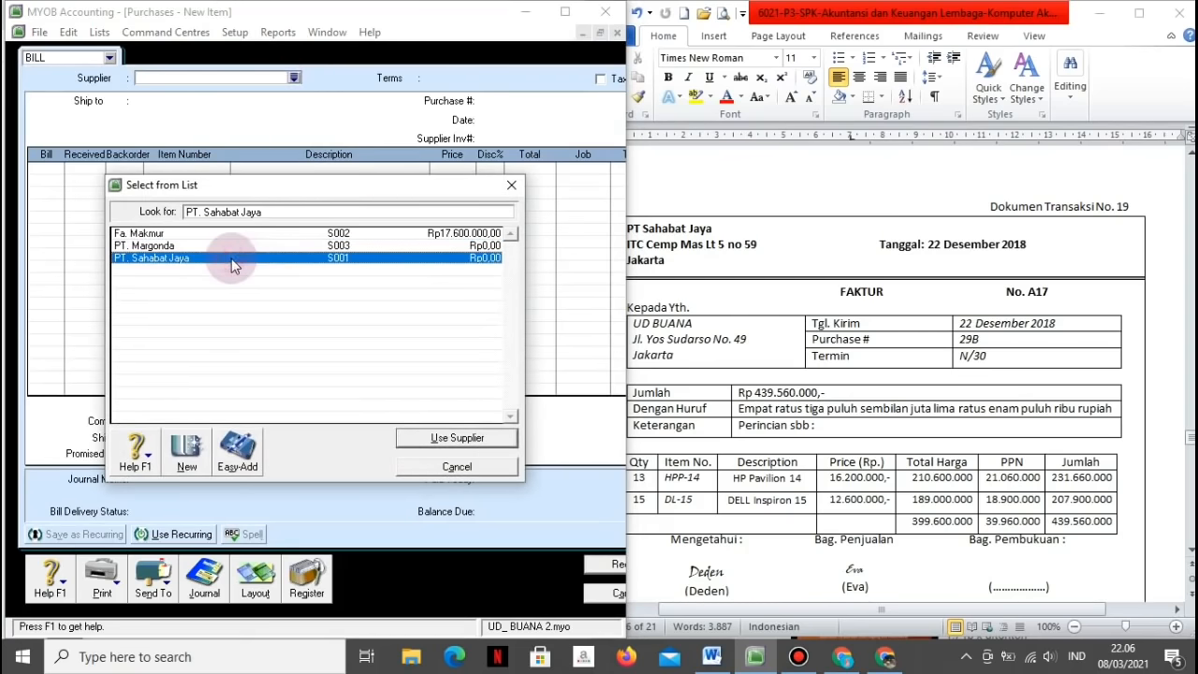
click(429, 438)
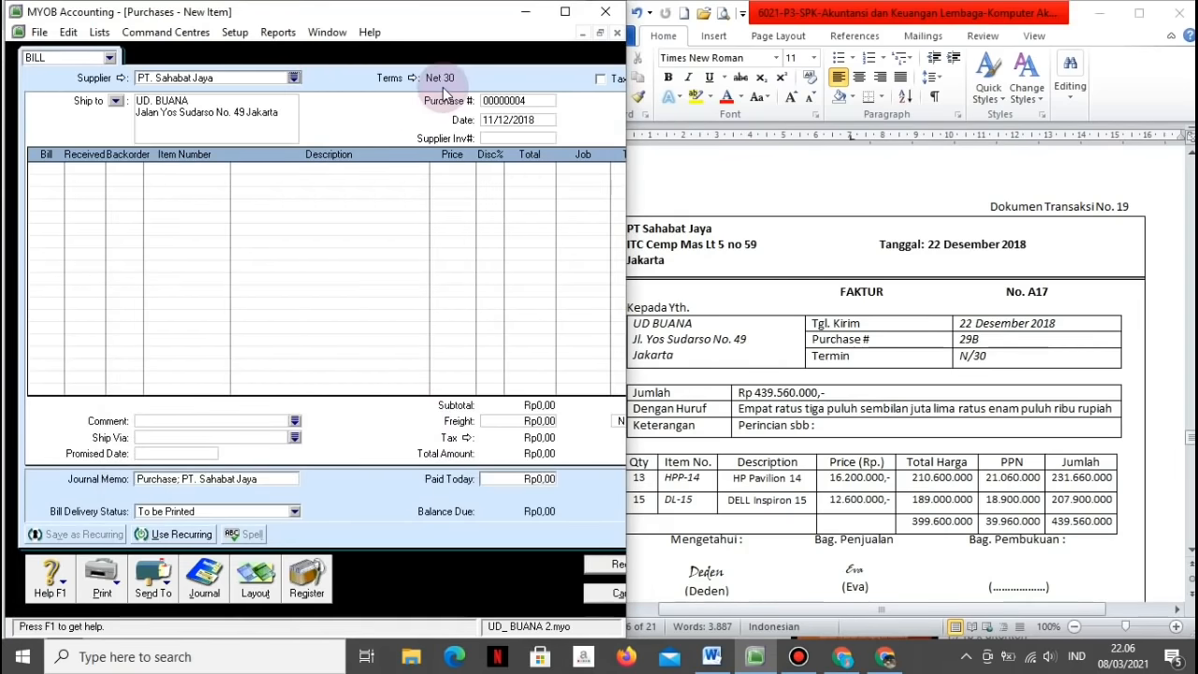
click(498, 103)
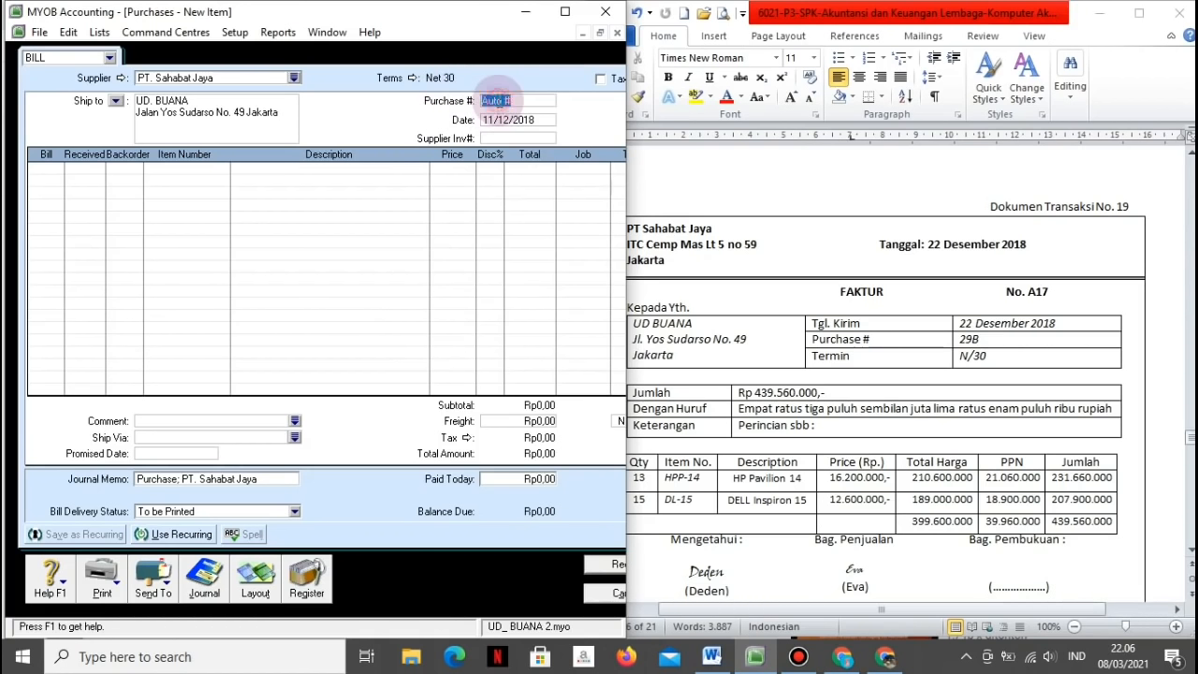
text(29B)
key(Tab)
text(A17)
key(Tab)
Step: Add a line for 13 HPP-14 at 16.200.000 each
text(13)
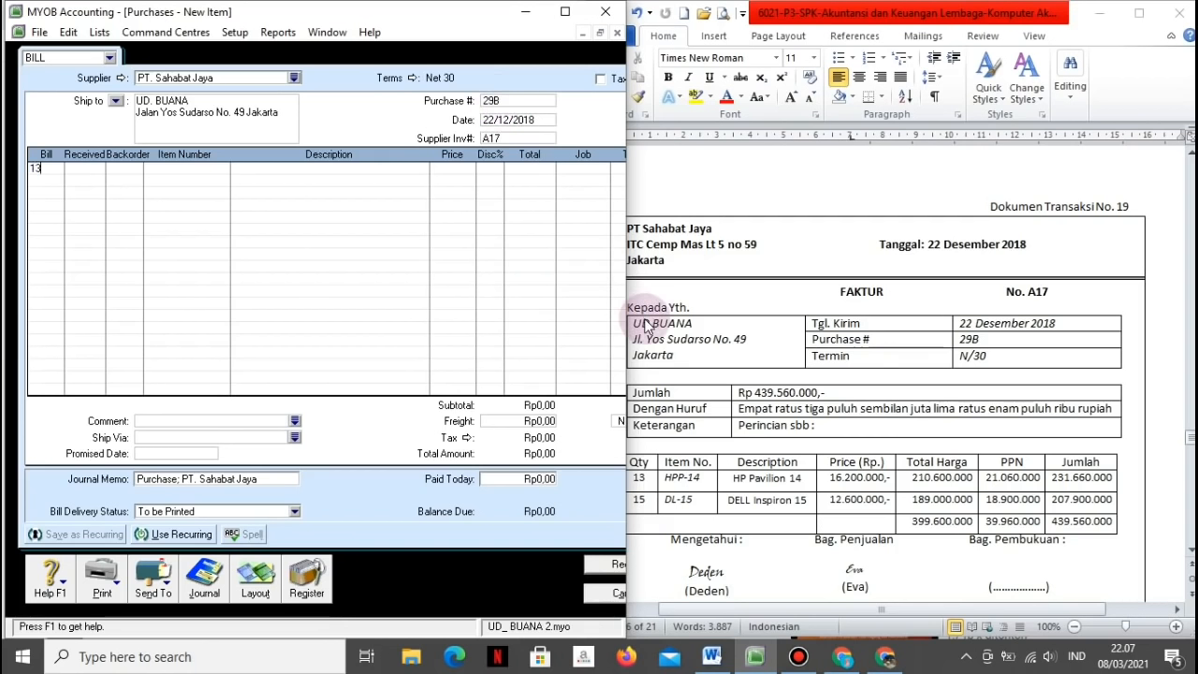
key(Tab)
key(Tab)
key(Tab)
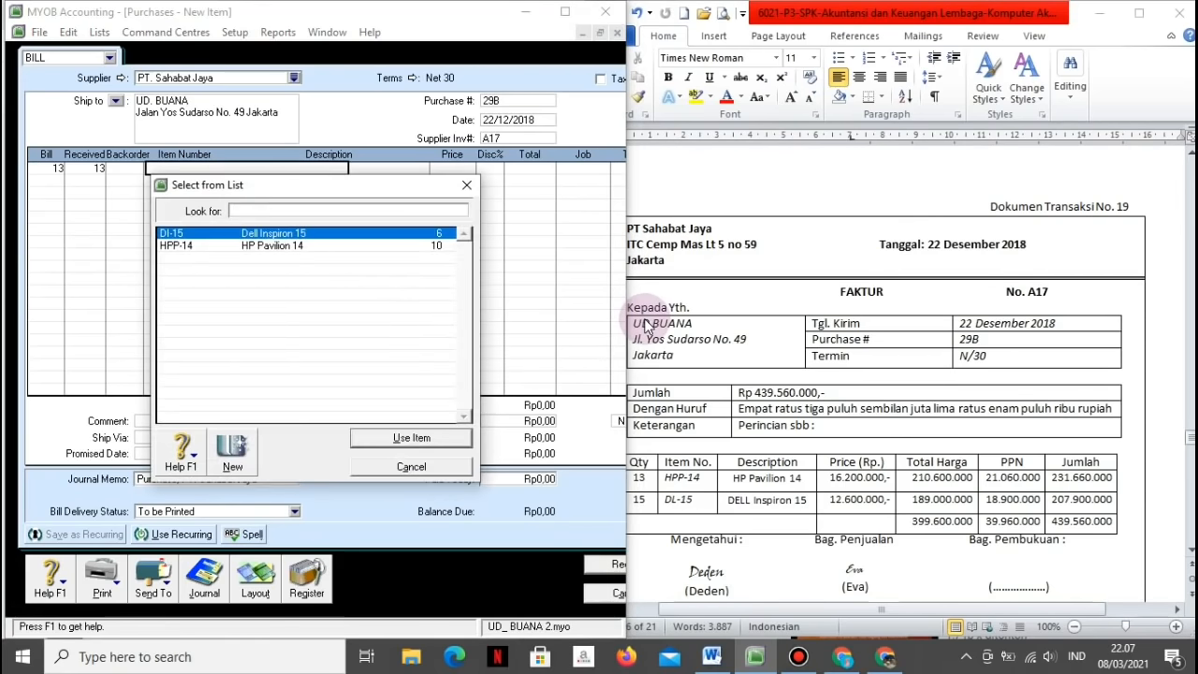
click(409, 247)
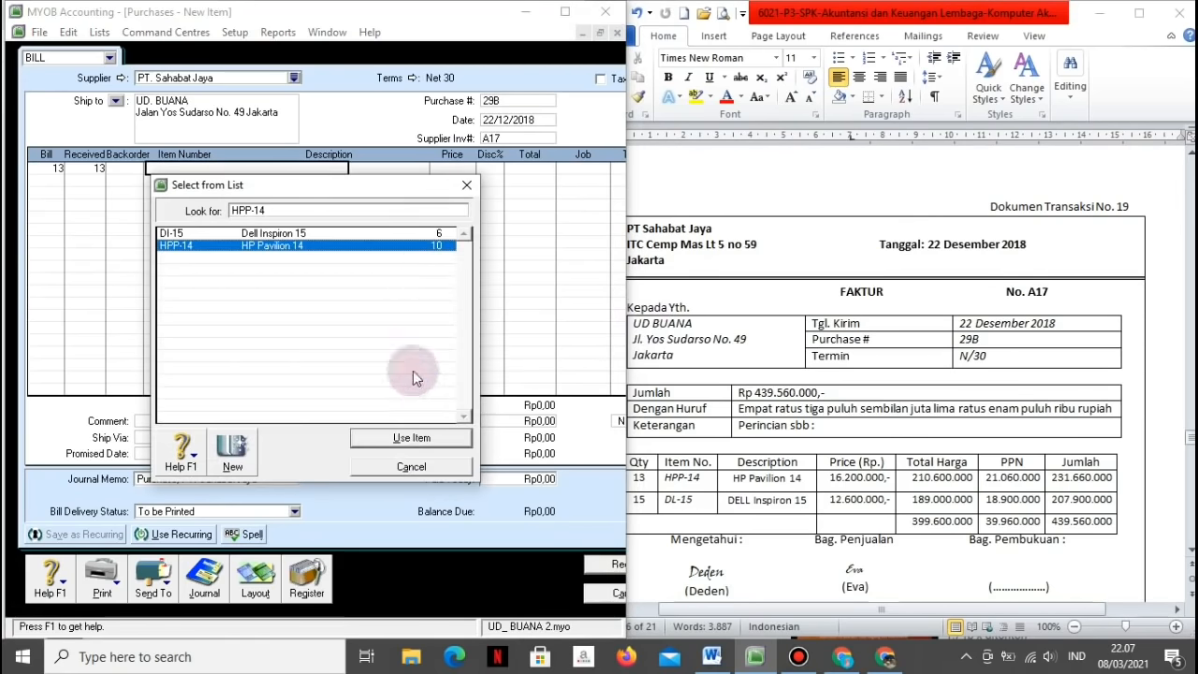
click(410, 438)
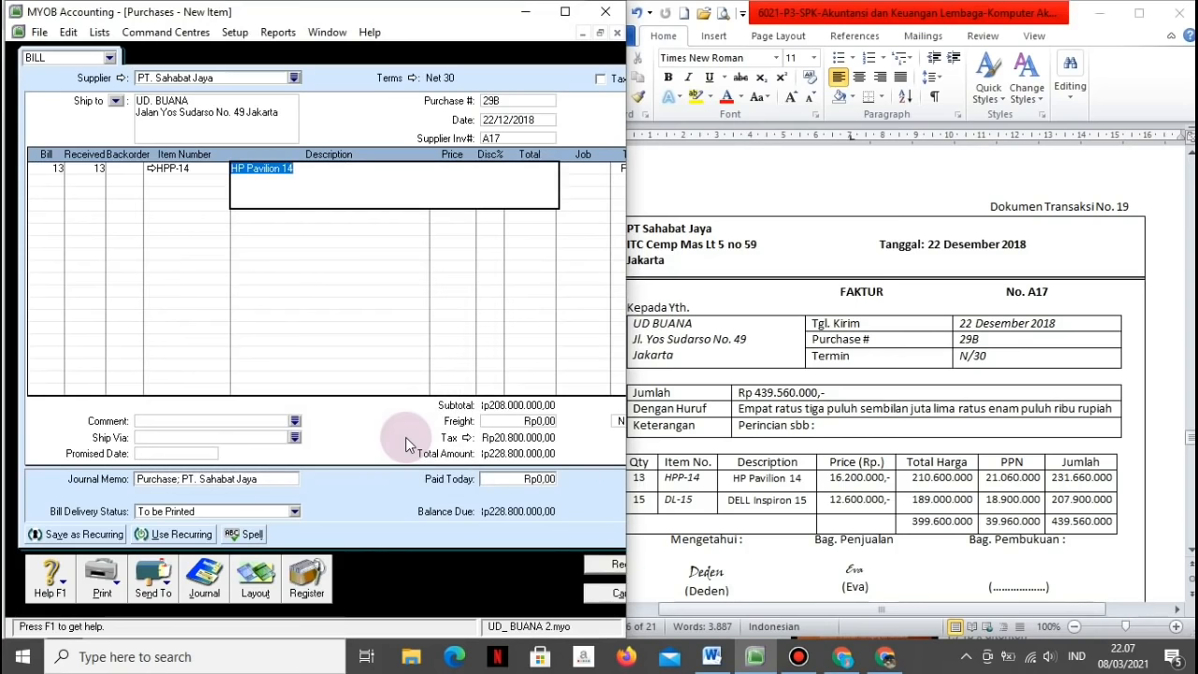
key(Tab)
text(1)
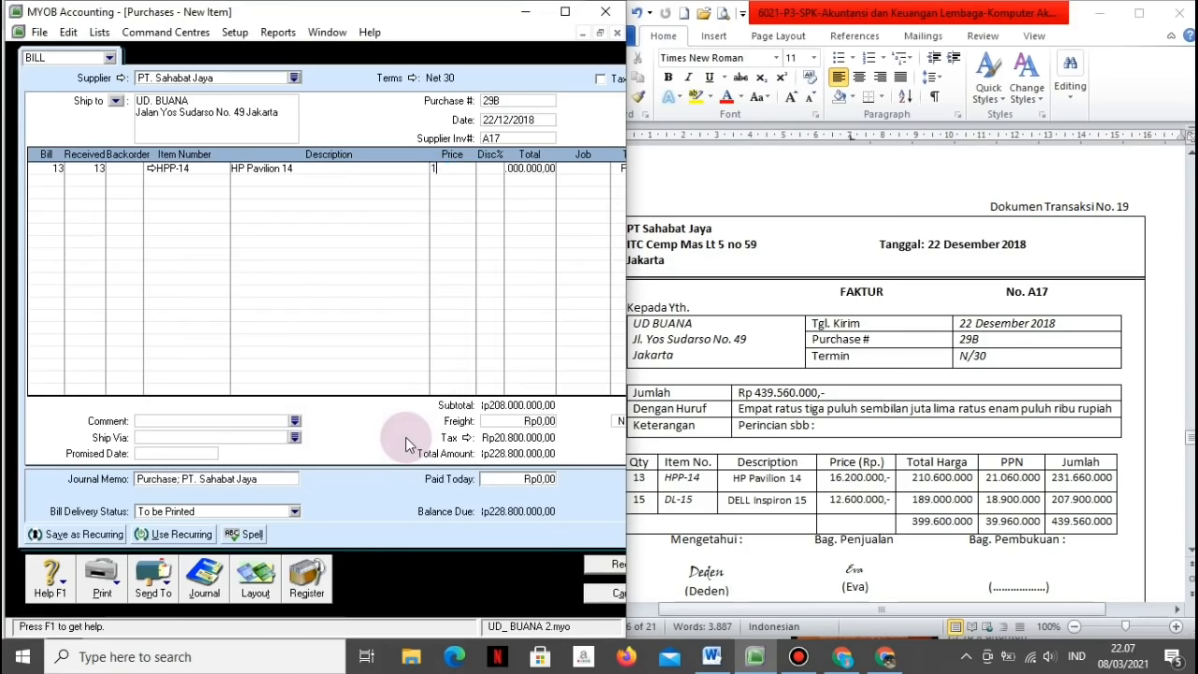
text(6200000)
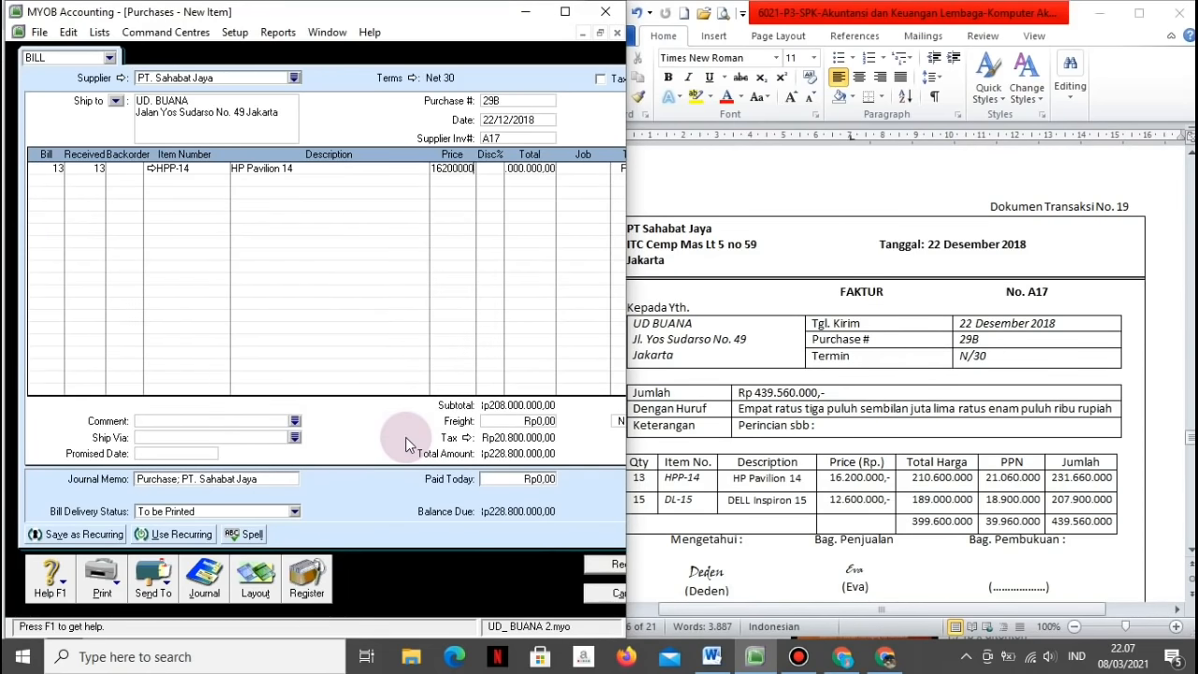
key(Tab)
Step: Add a line for 15 DI-15, then record the bill and close the purchase window
key(Tab)
key(Tab)
key(Tab)
text(15)
key(Tab)
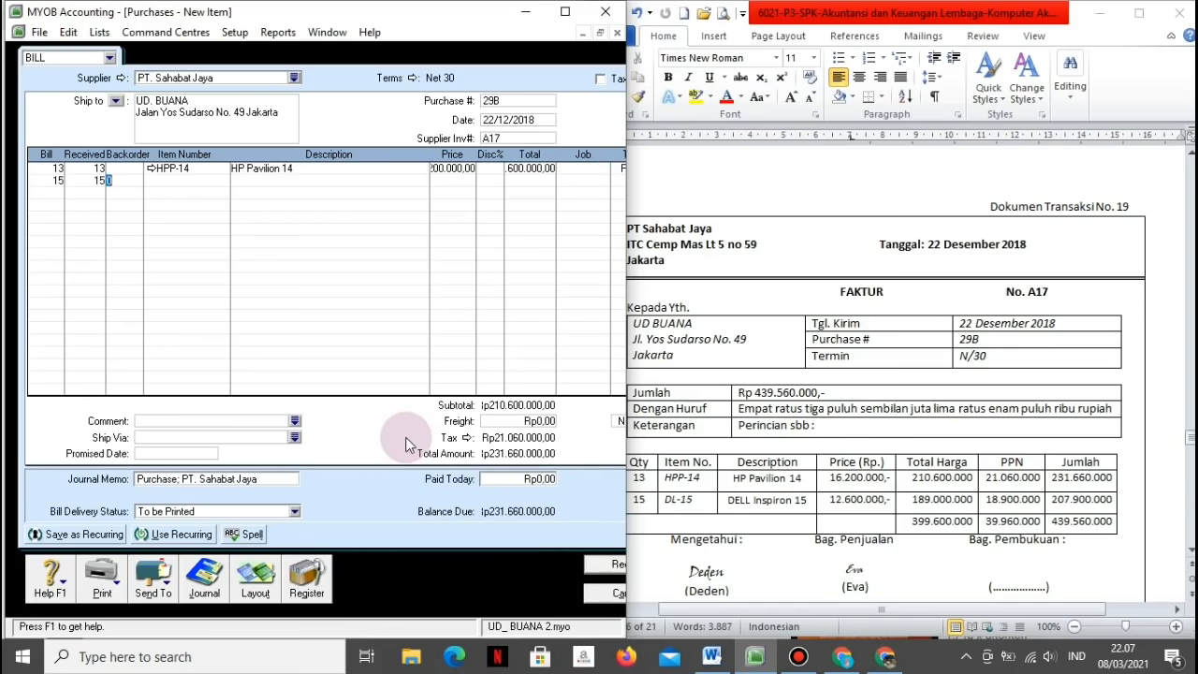
key(Tab)
key(Tab)
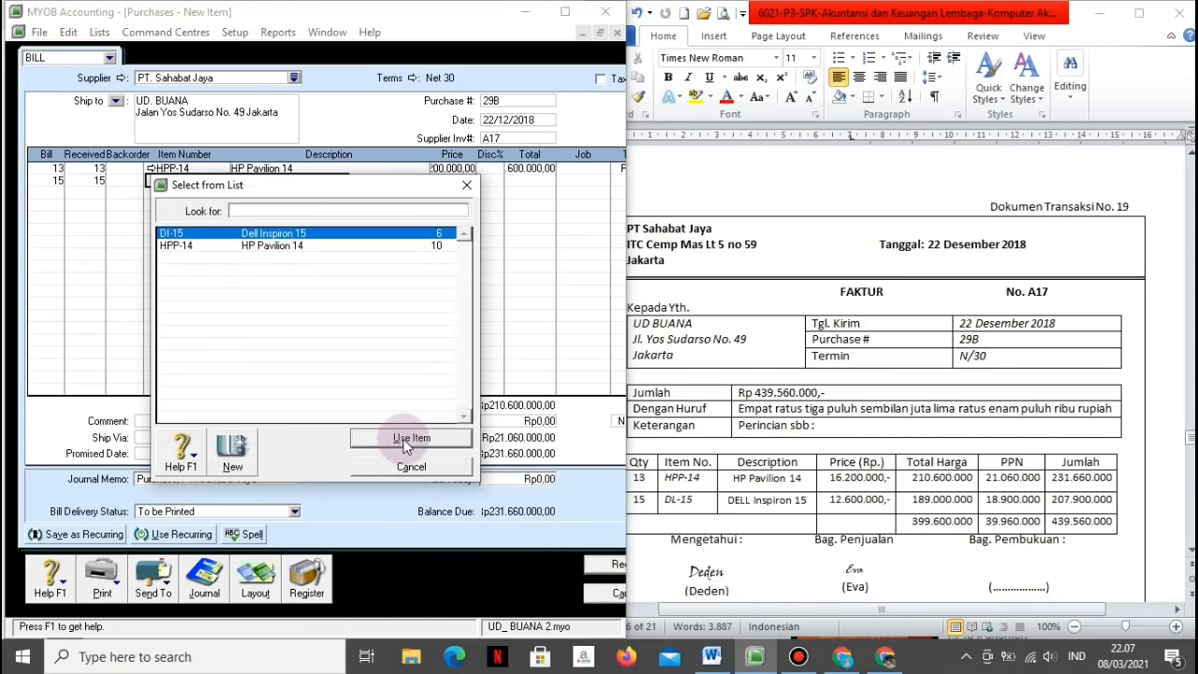
click(404, 444)
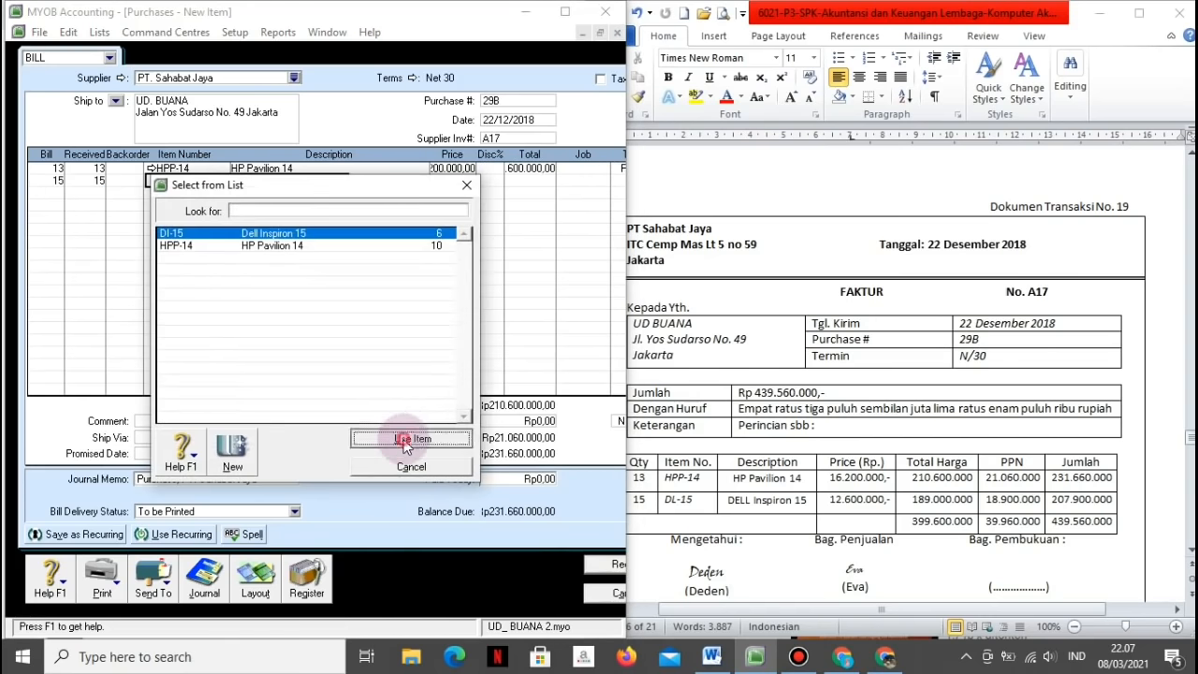
key(Tab)
key(Tab)
key(Tab)
key(Tab)
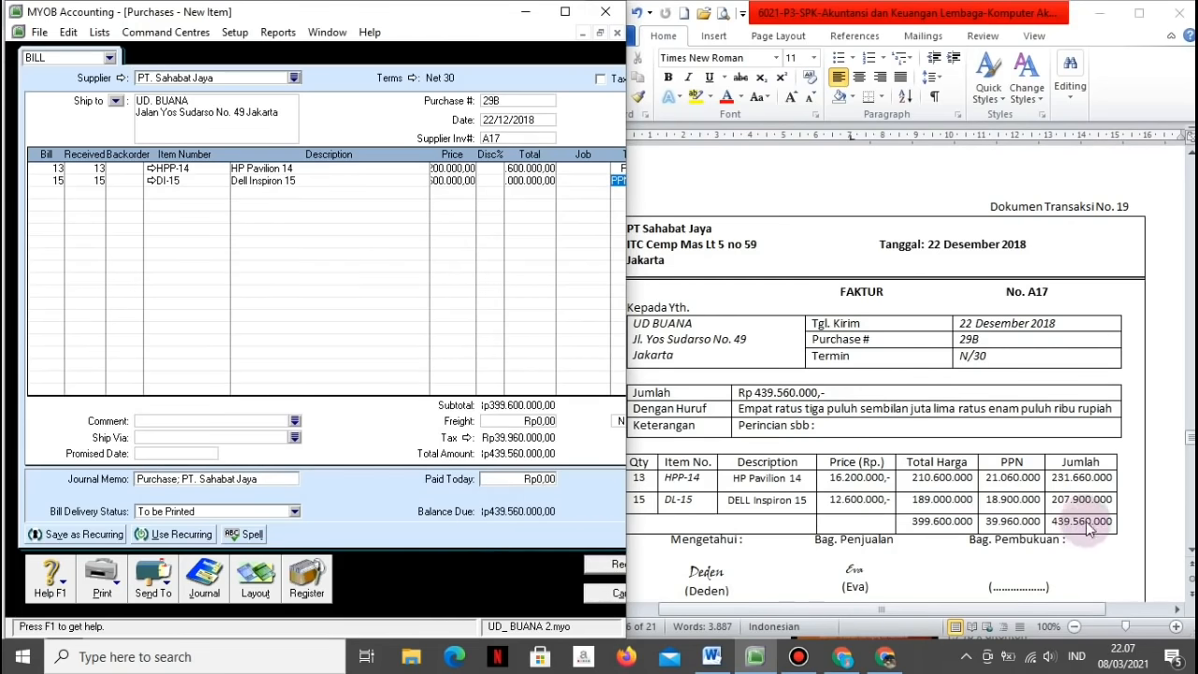
click(604, 564)
click(603, 593)
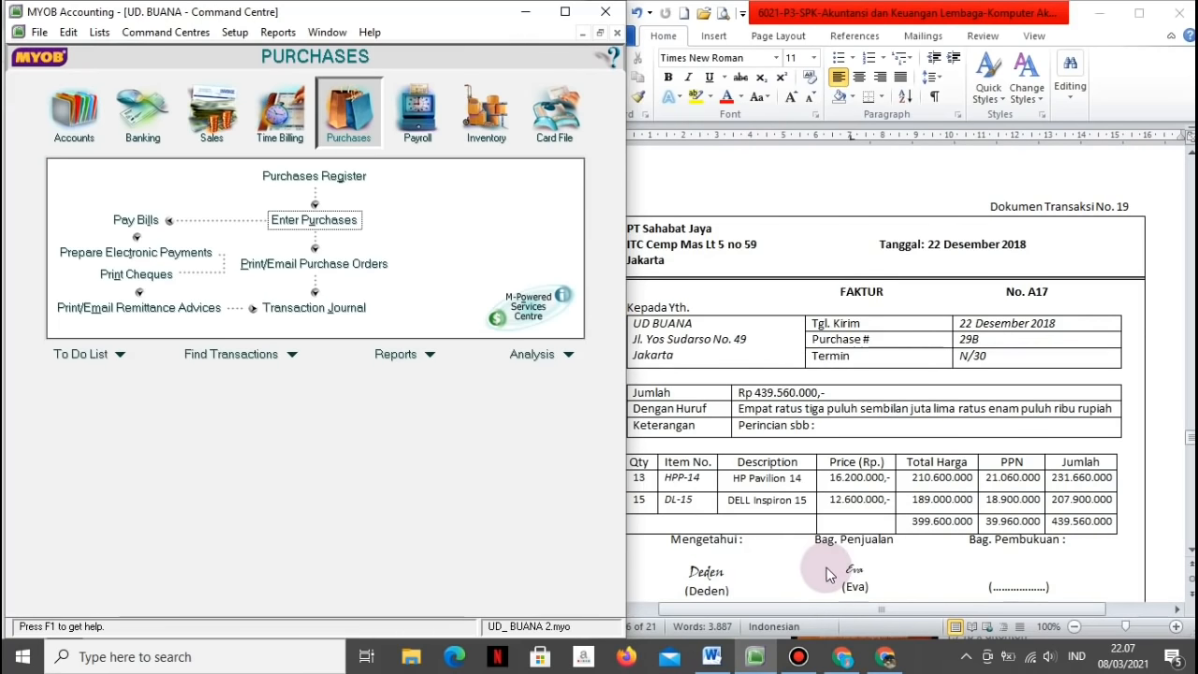
Step: Scroll Word to Dokumen Transaksi No. 20, voucher BKK12-6, then open the Pay Bills form
click(826, 574)
scroll(827, 575, down, 5)
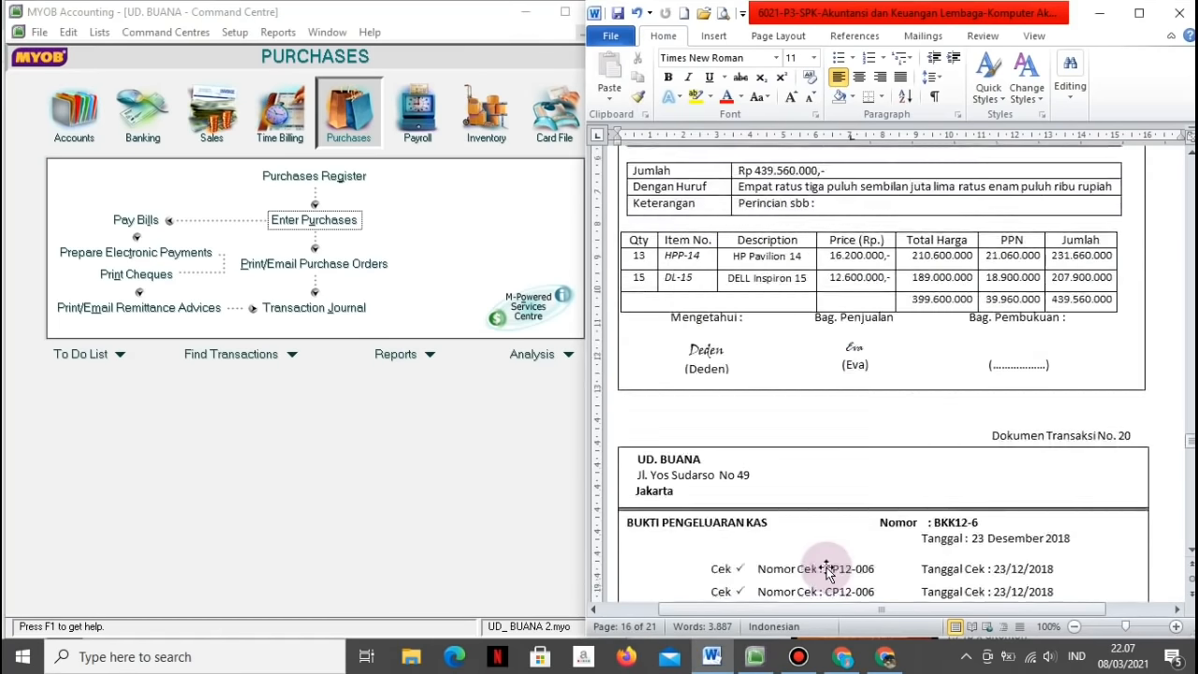
scroll(827, 575, down, 3)
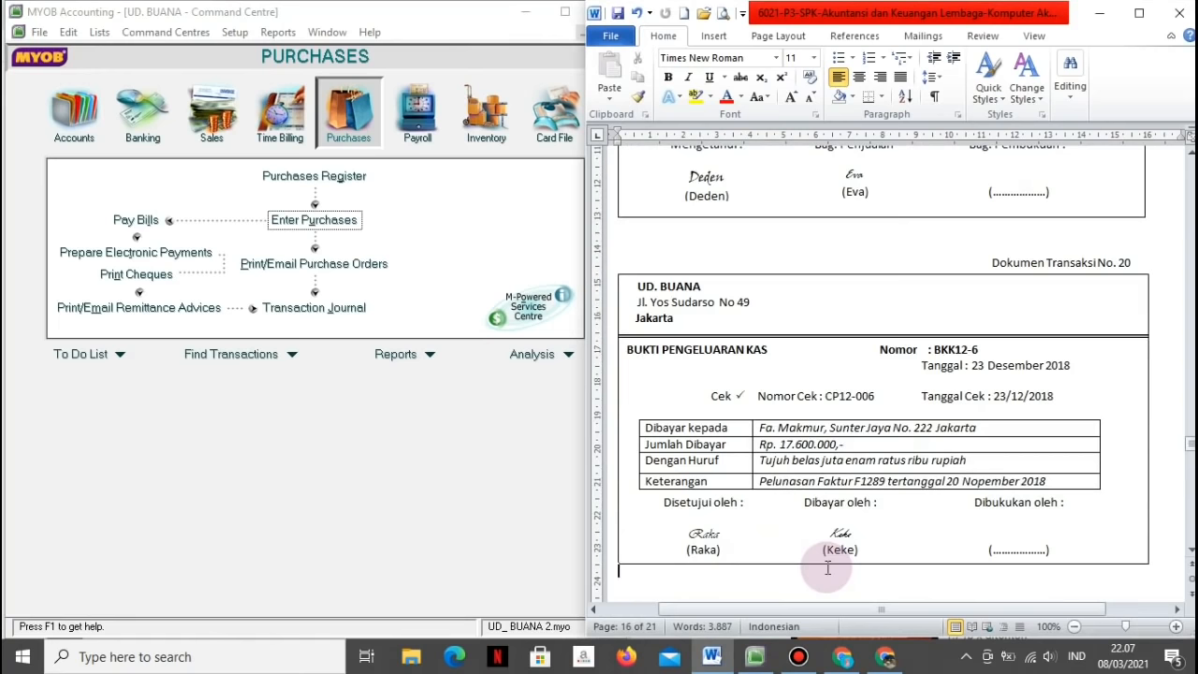
scroll(826, 568, up, 3)
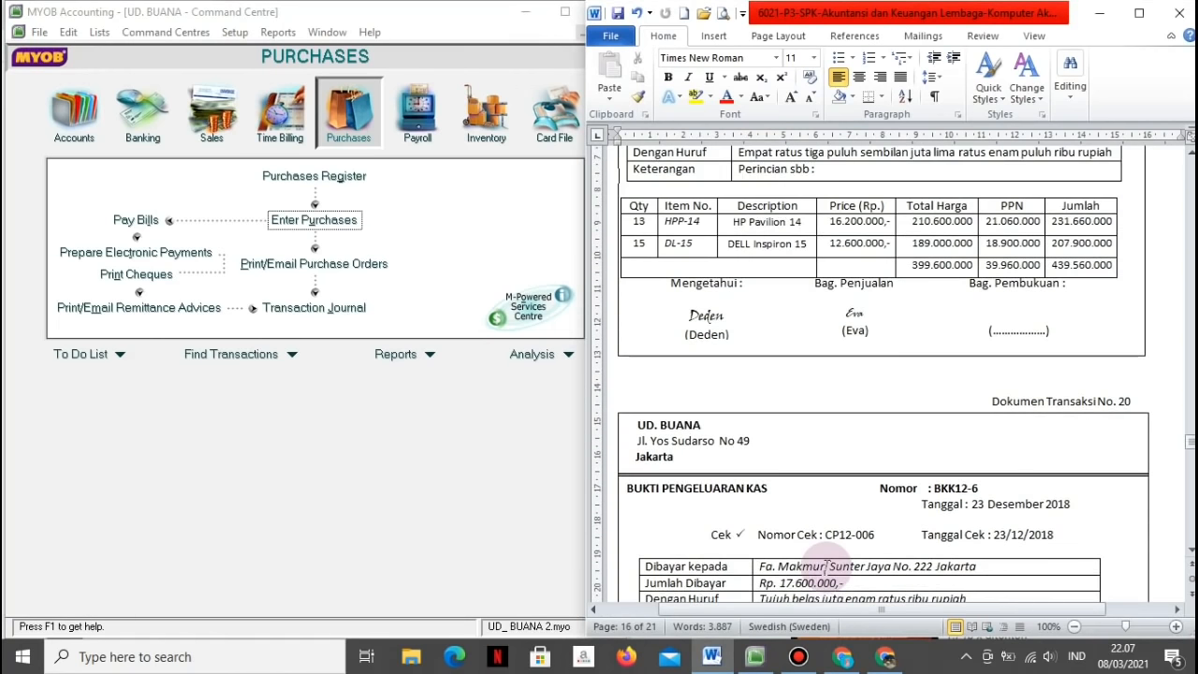
scroll(829, 562, down, 2)
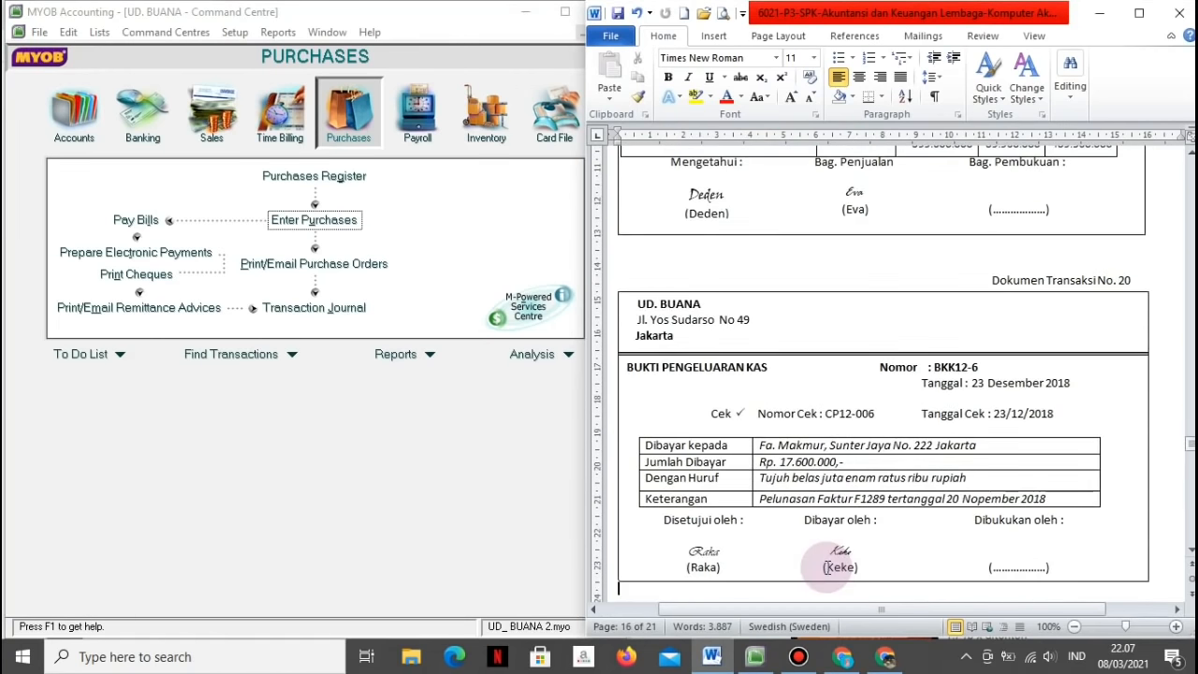
click(135, 224)
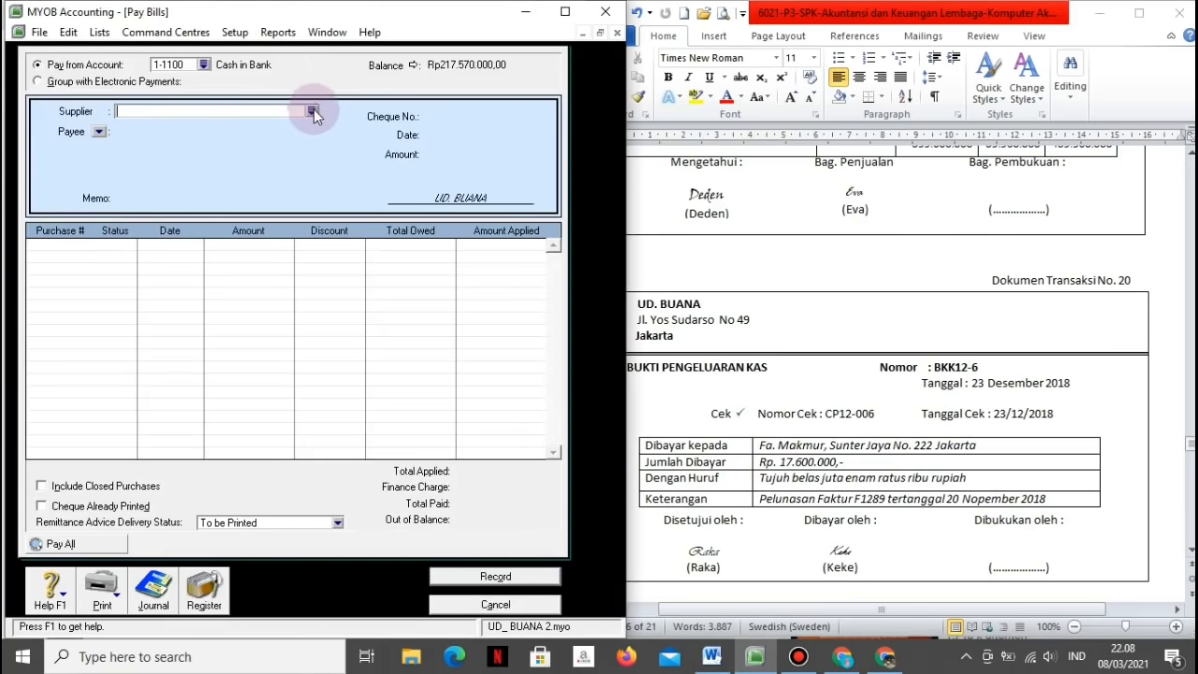
Step: Choose supplier Fa. Makmur with memo 'Pelunasan faktur F1289 tertanggal 20/11/2018'
click(312, 112)
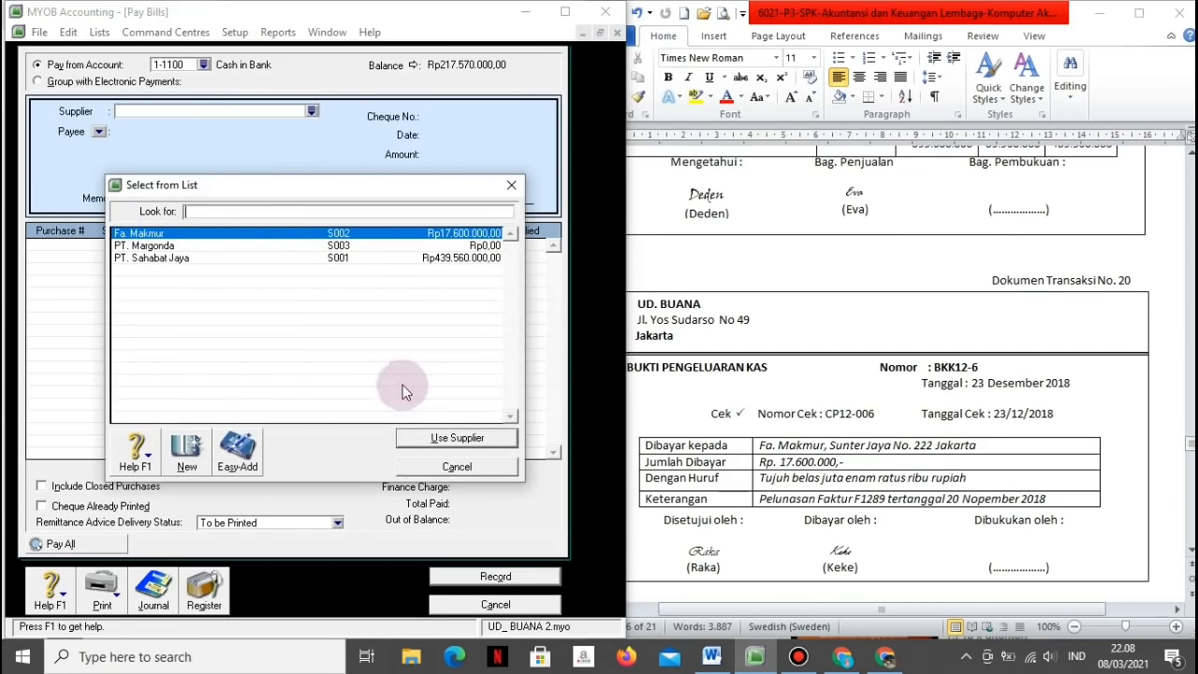
click(420, 438)
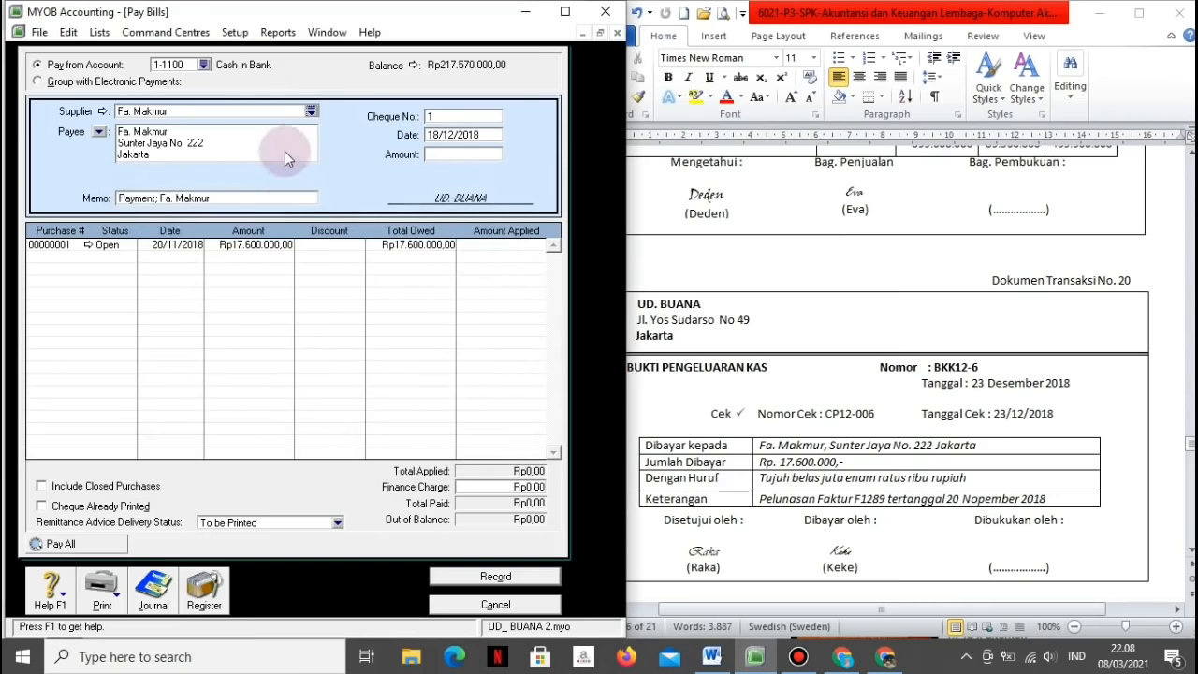
click(278, 198)
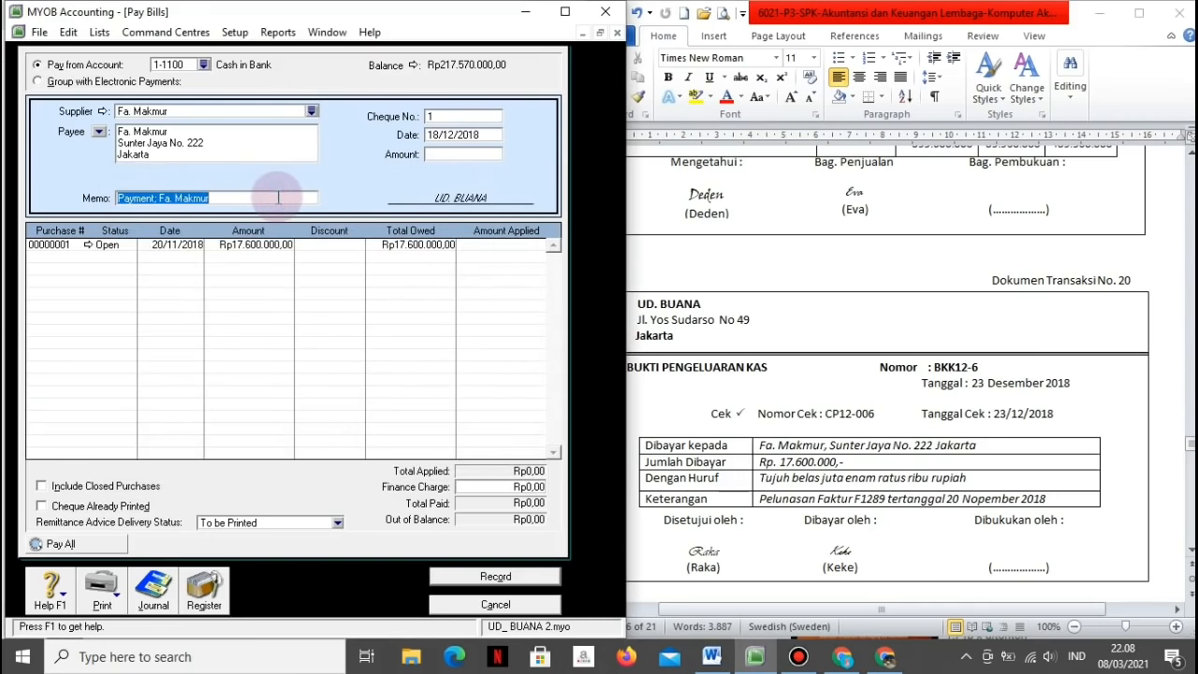
text(Pelunasan)
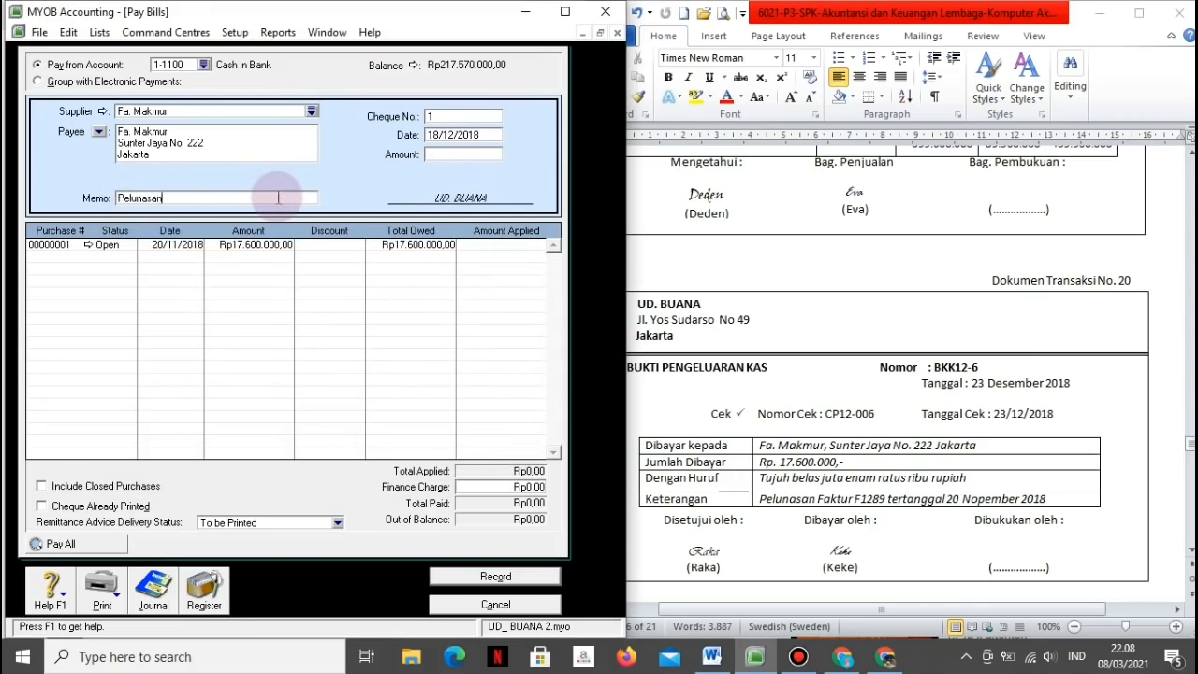
text( faktur F1289)
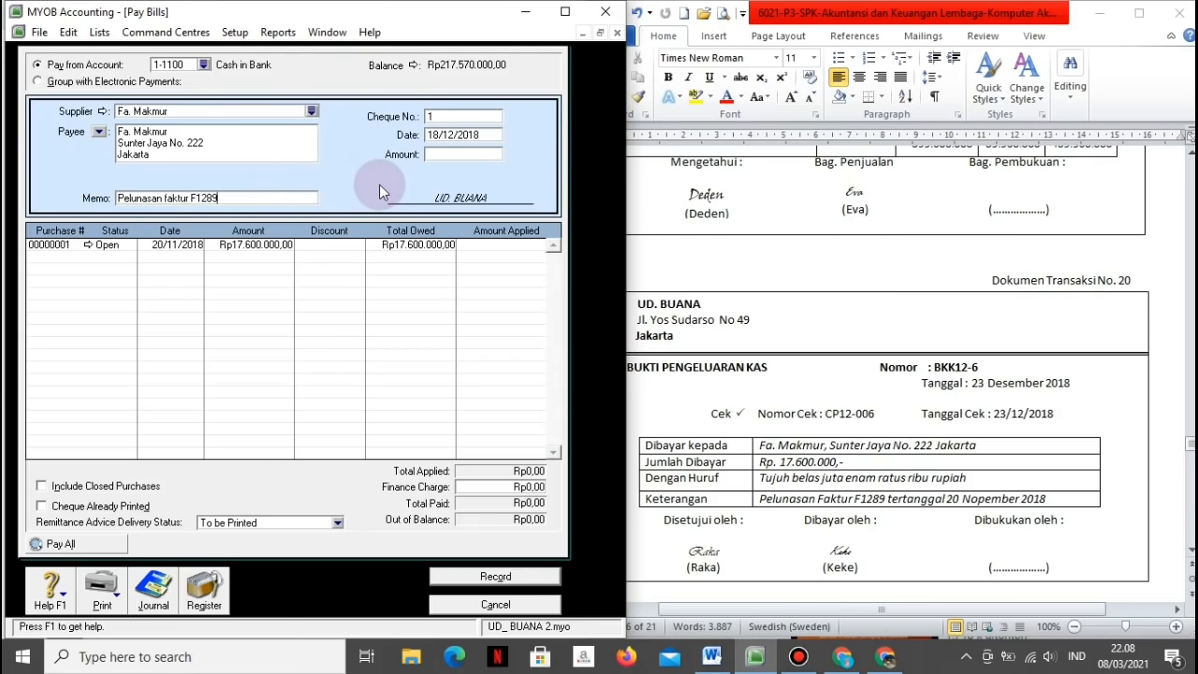
text( tertanggal 20/11/2018)
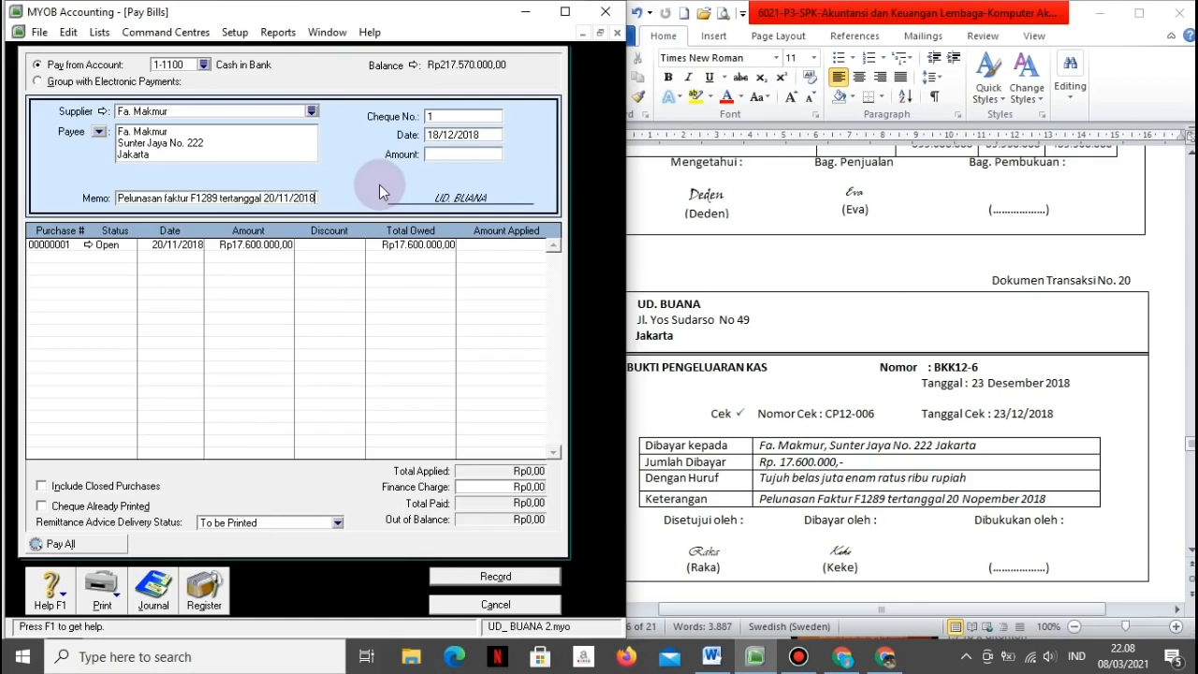
Step: Record cheque BKK12-6 dated 23/12/2018 for 17.600.000, applied to the open purchase, after checking the recap
click(475, 115)
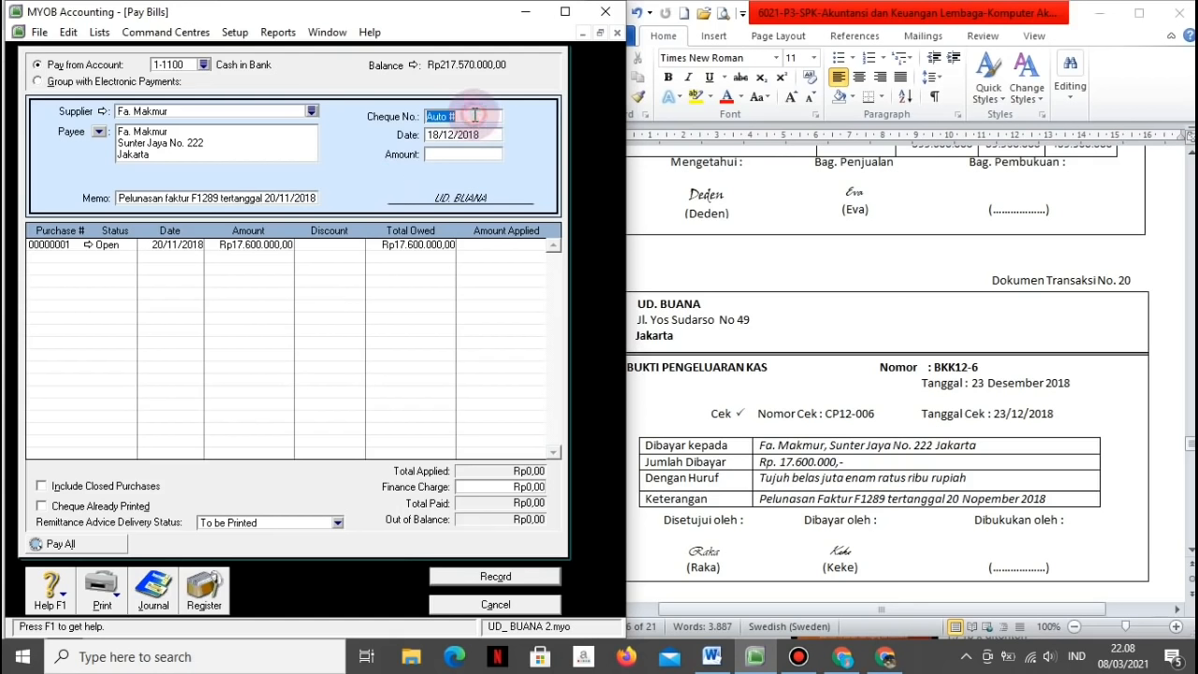
text(BKK12-6)
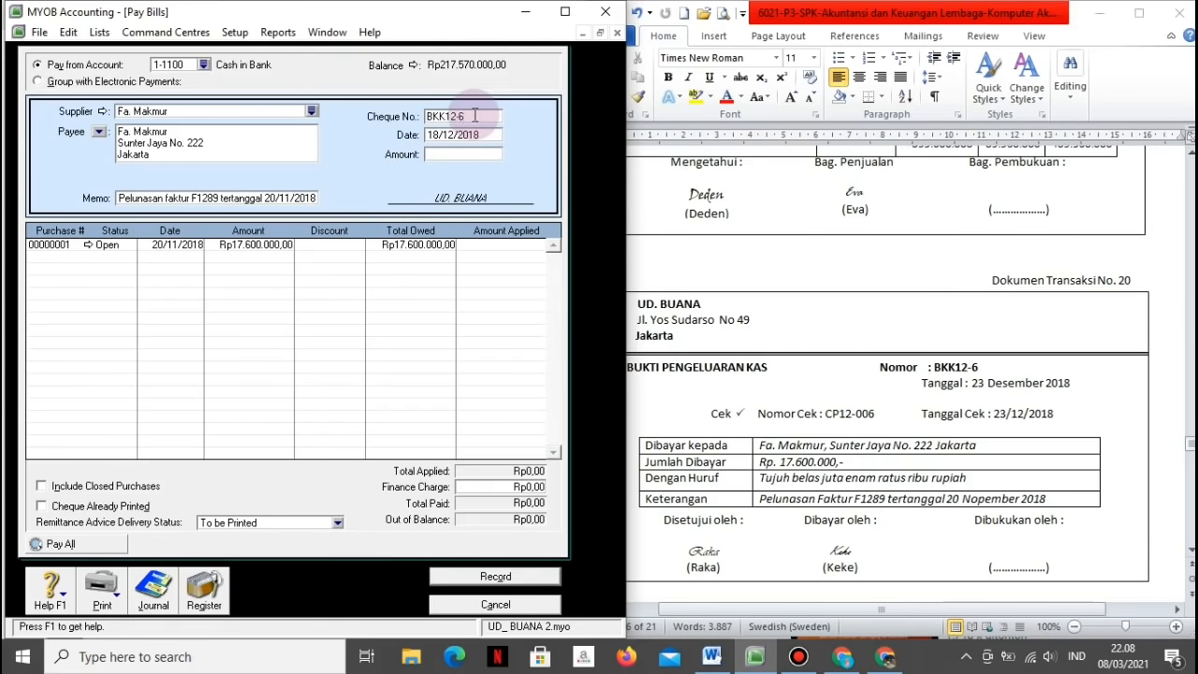
key(Tab)
text(23/12/2018)
key(Tab)
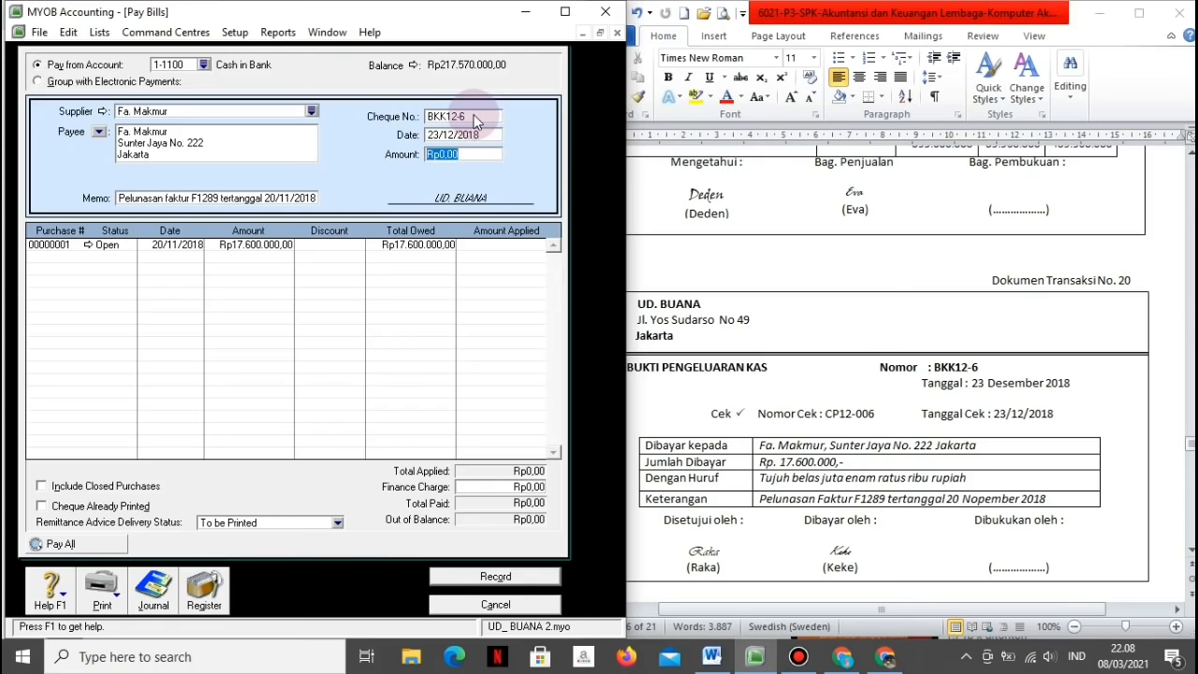
text(17.600.0)
text(00000)
key(Tab)
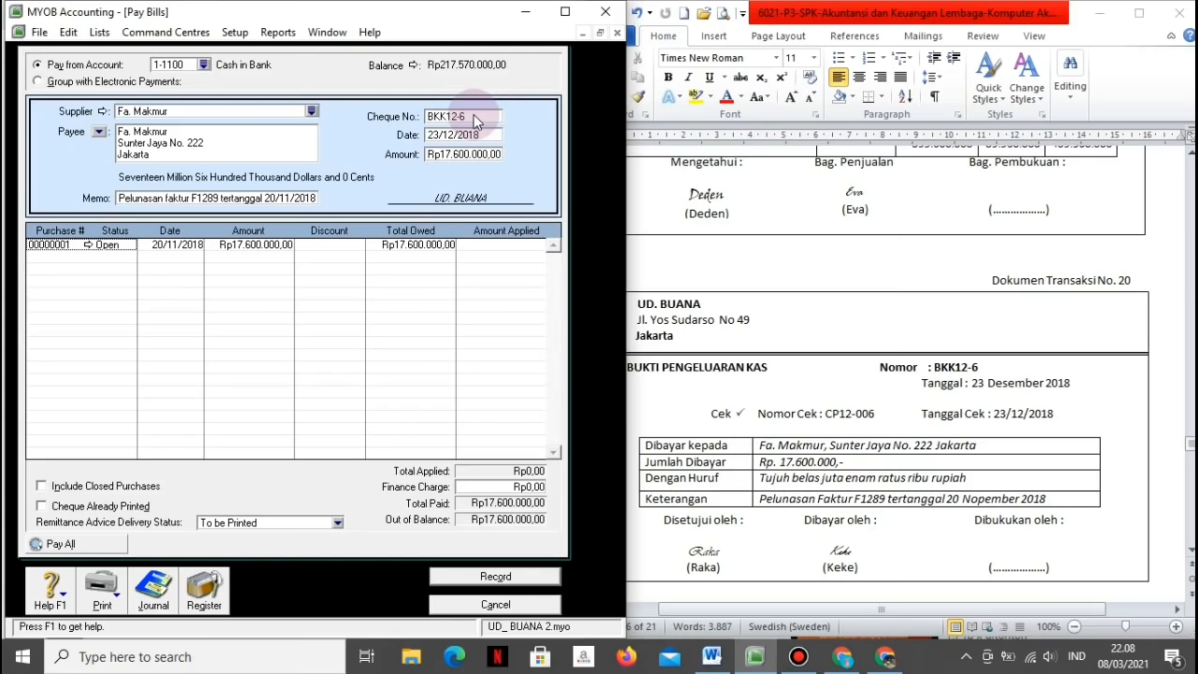
click(477, 248)
key(Tab)
key(ctrl+r)
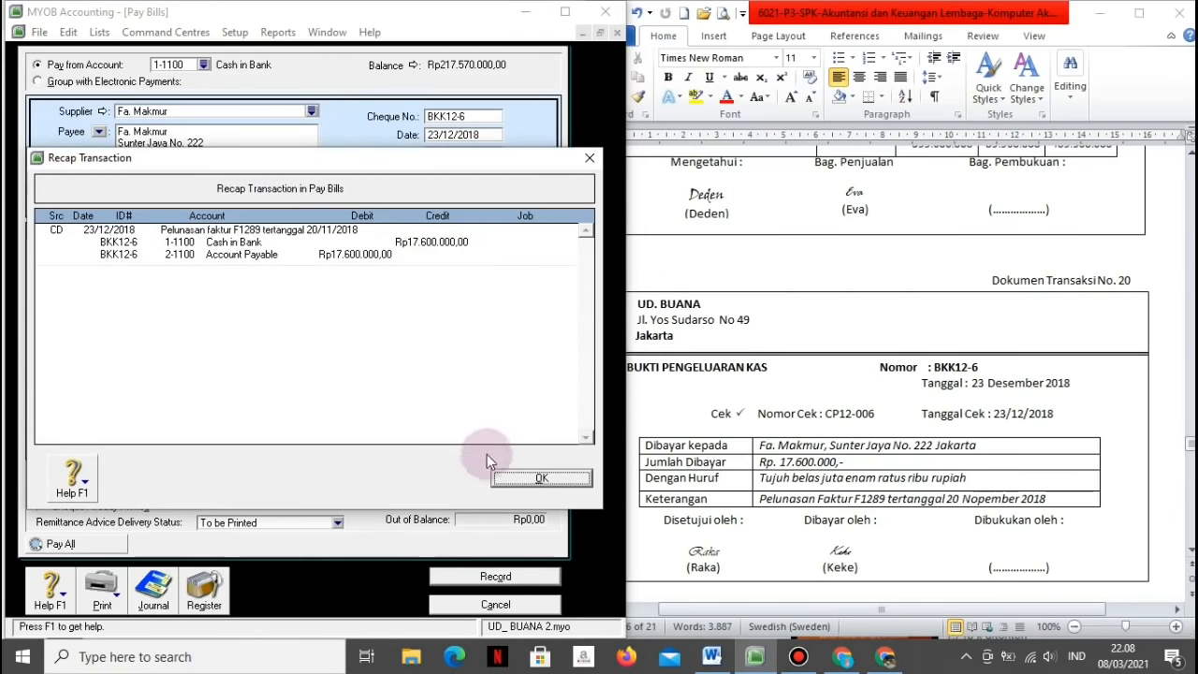
click(504, 474)
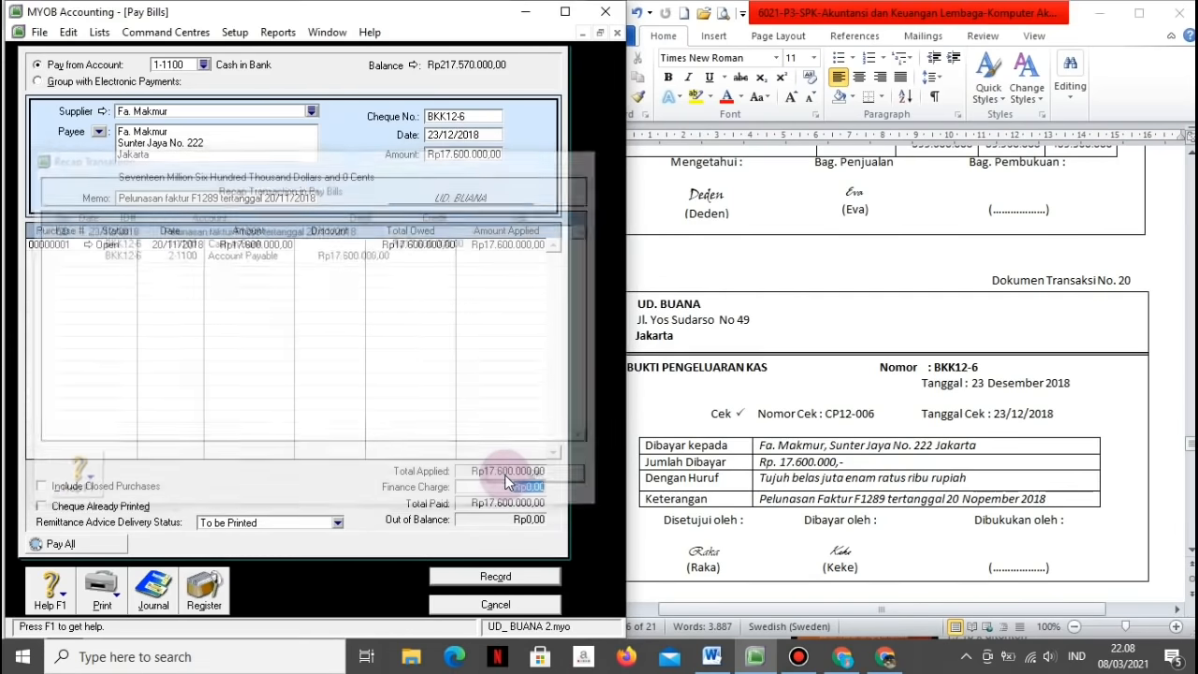
click(490, 578)
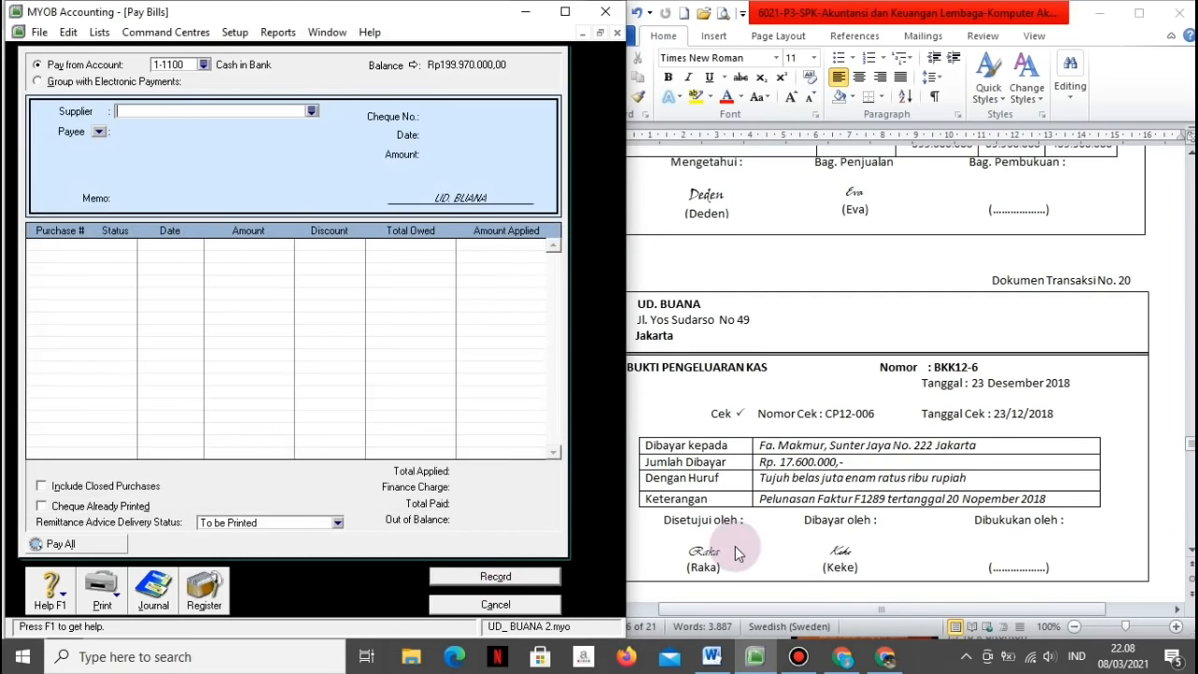
Step: Review the BKK12-6 voucher in Word, then close the Pay Bills form
click(879, 587)
key(Return)
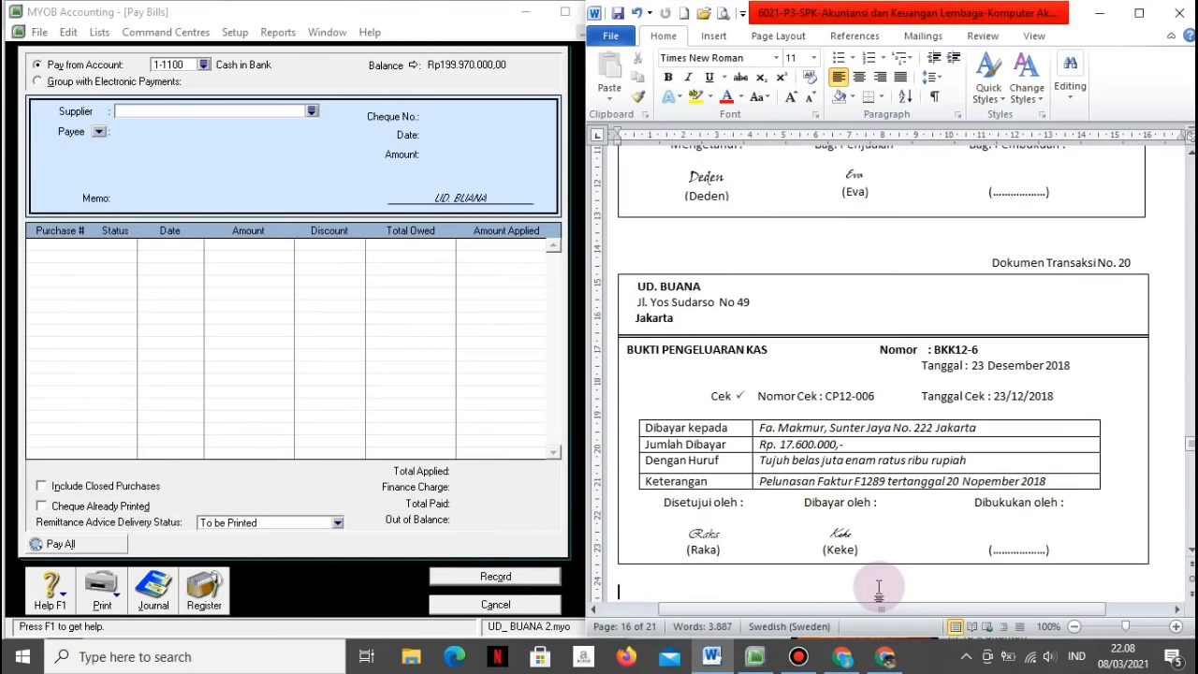
scroll(879, 588, down, 12)
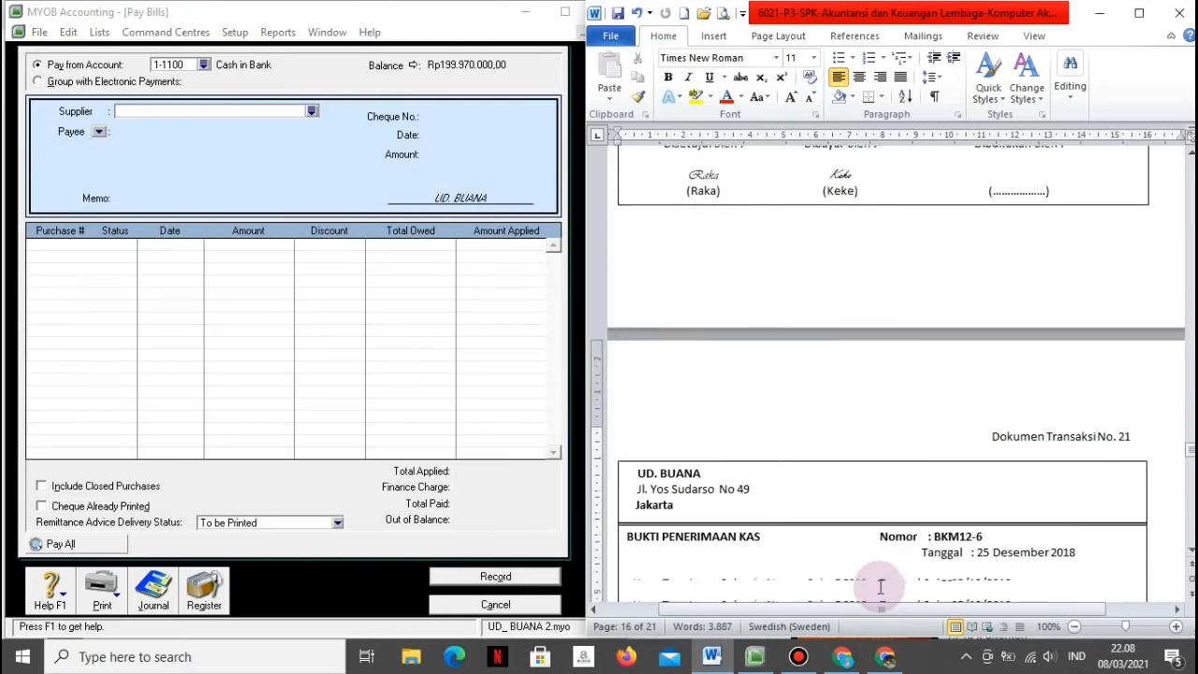
scroll(879, 587, down, 1)
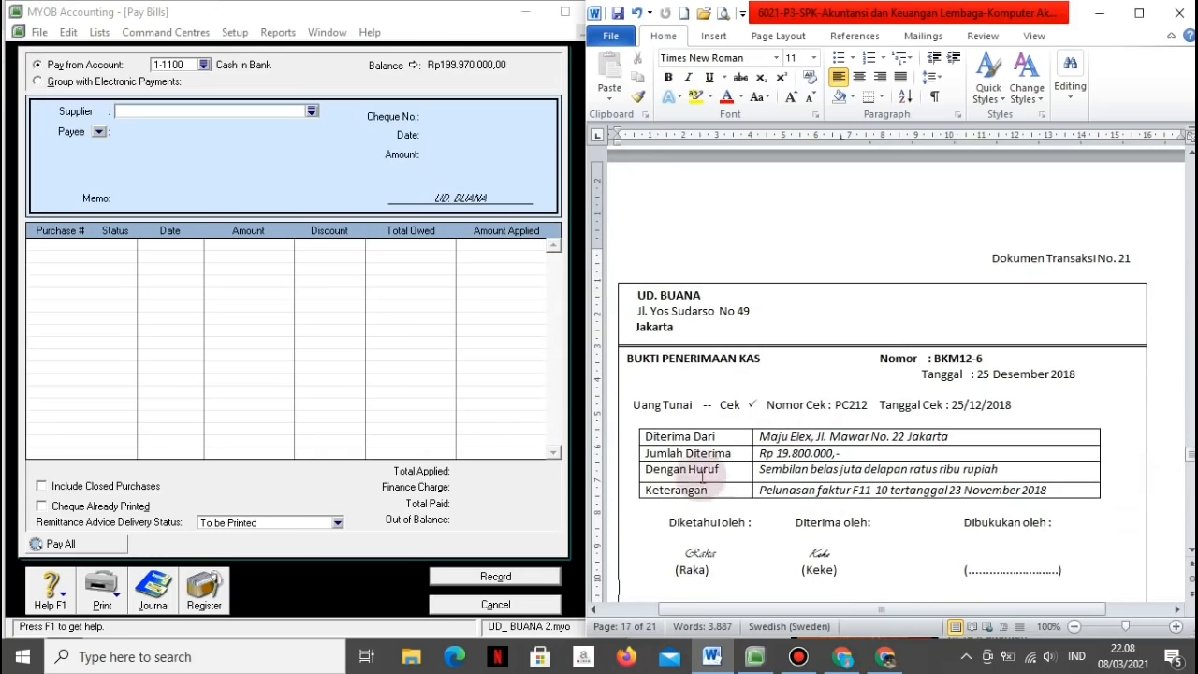
click(470, 604)
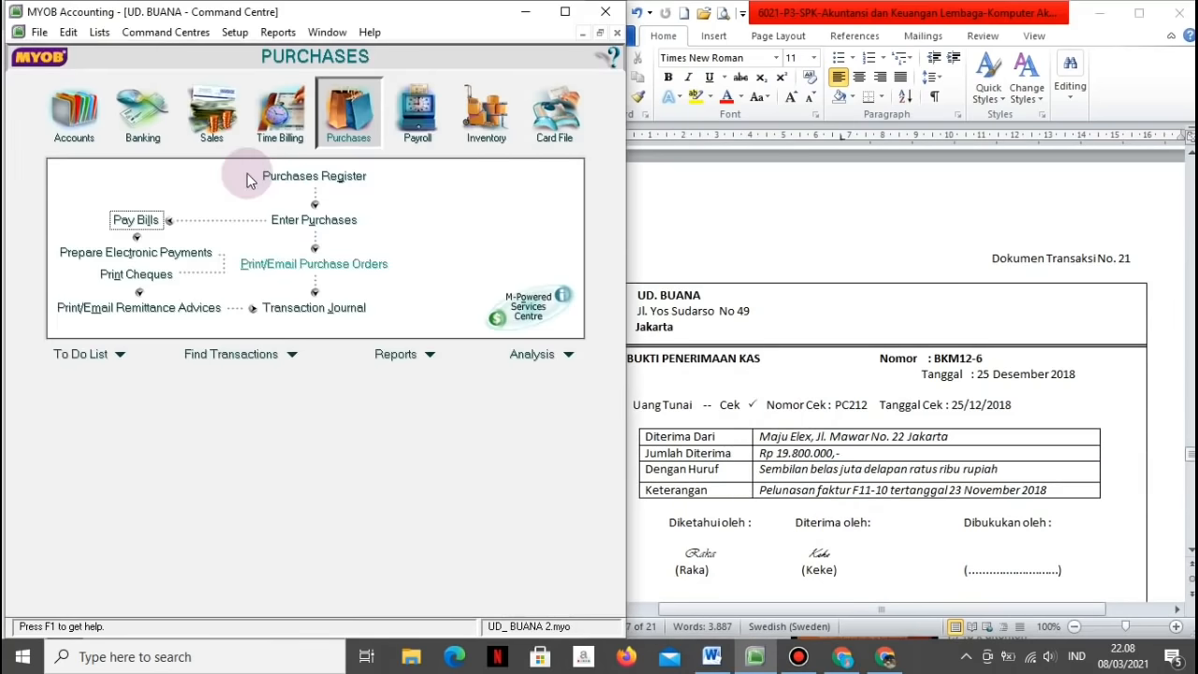
Step: Start a customer payment from Maju Elex in Receive Payments
click(219, 131)
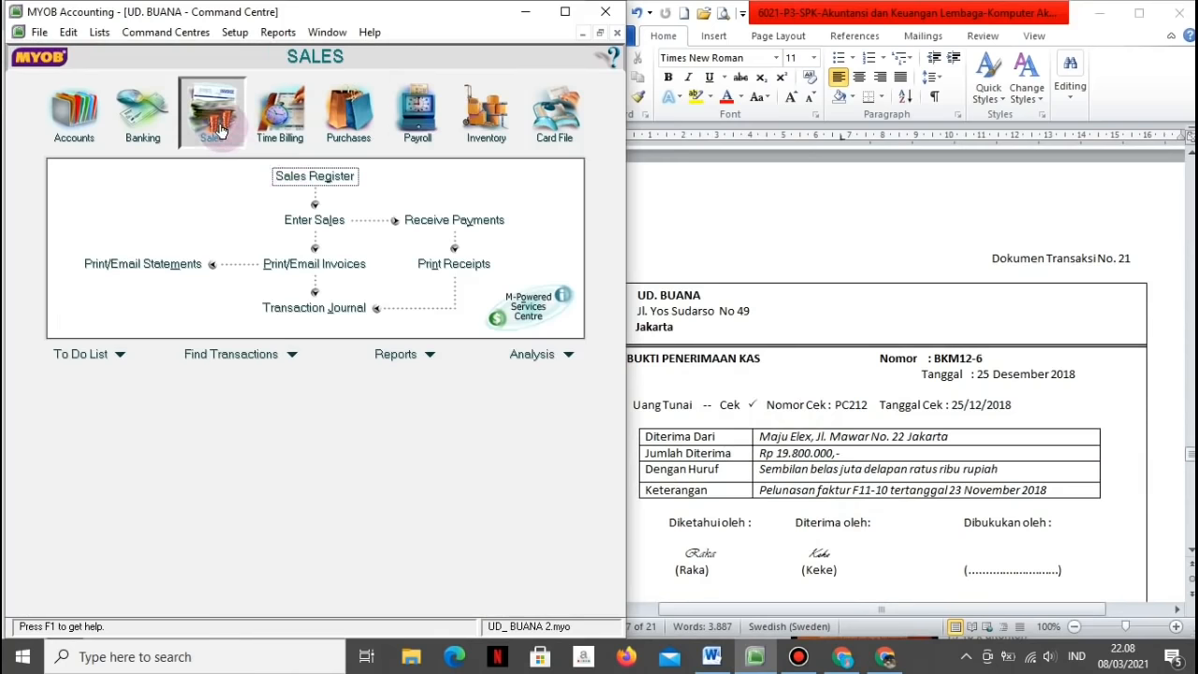
click(433, 223)
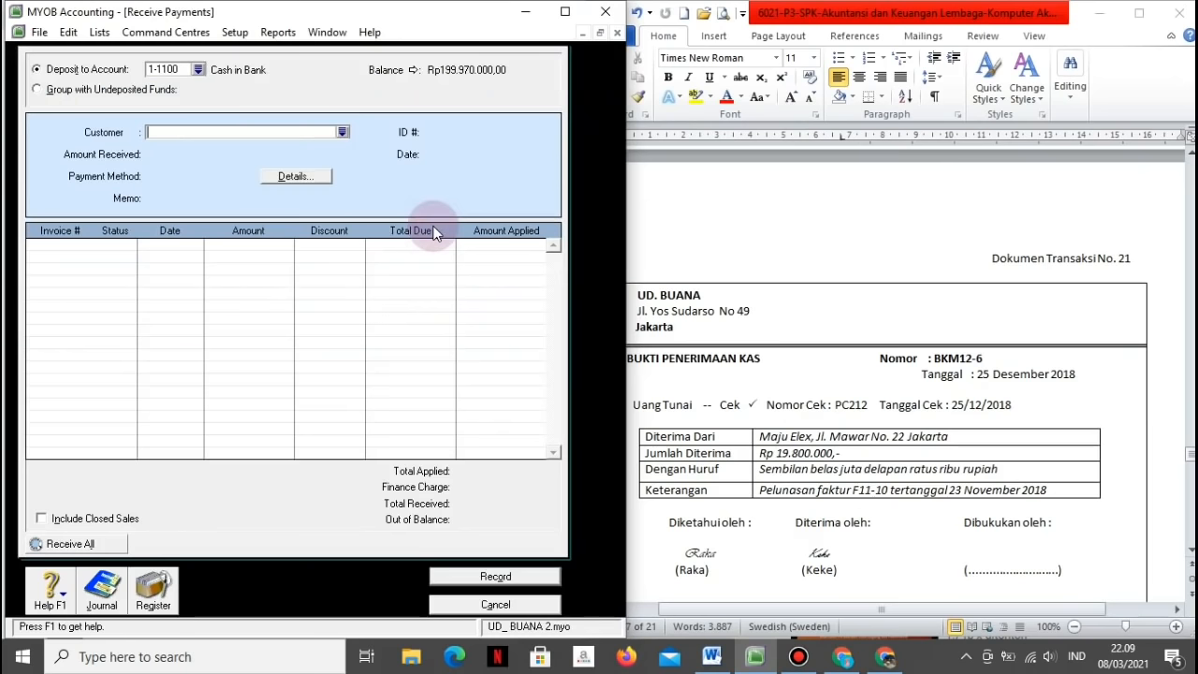
click(342, 132)
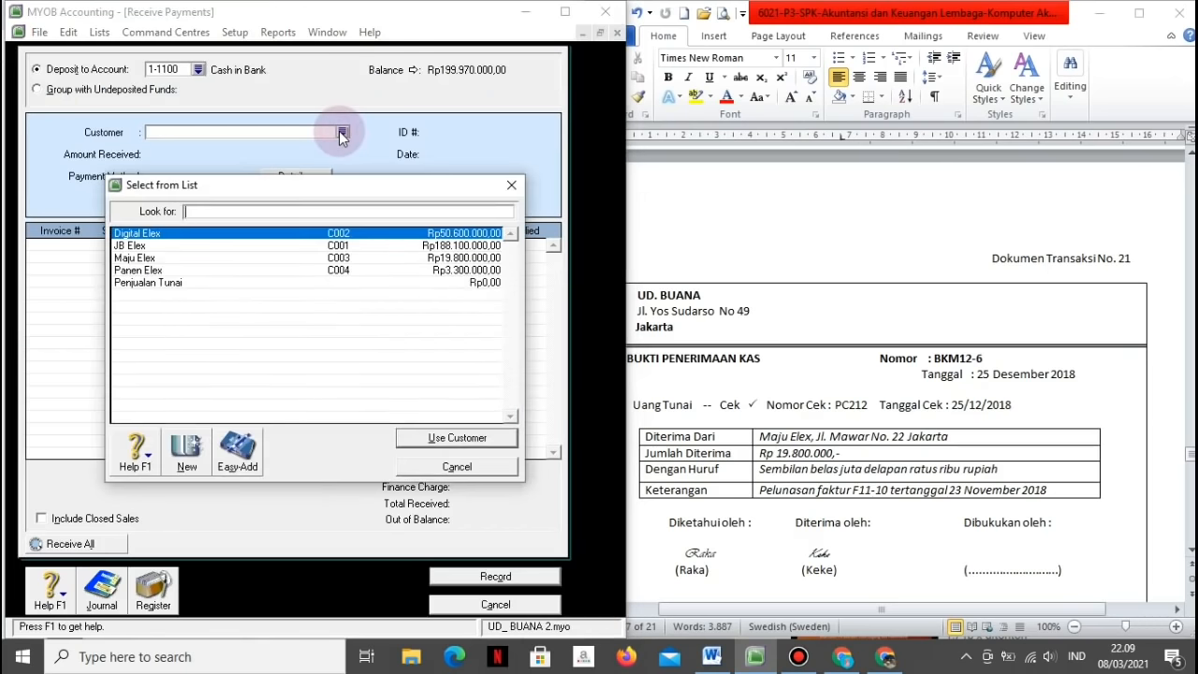
click(184, 257)
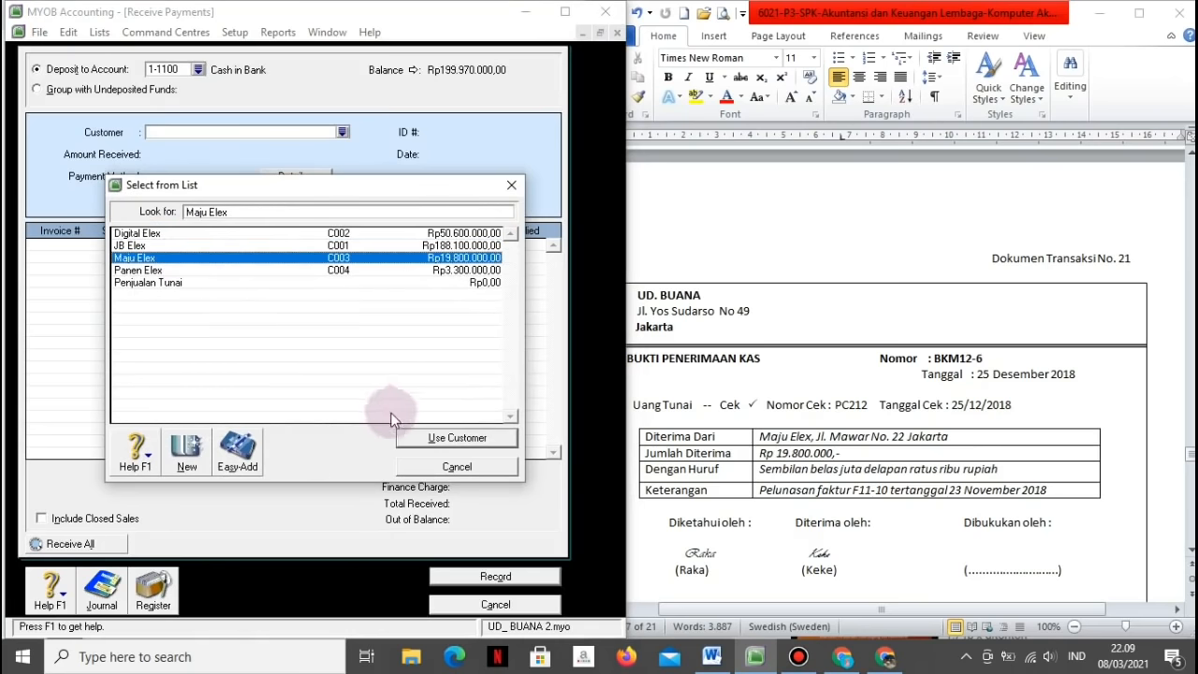
click(411, 438)
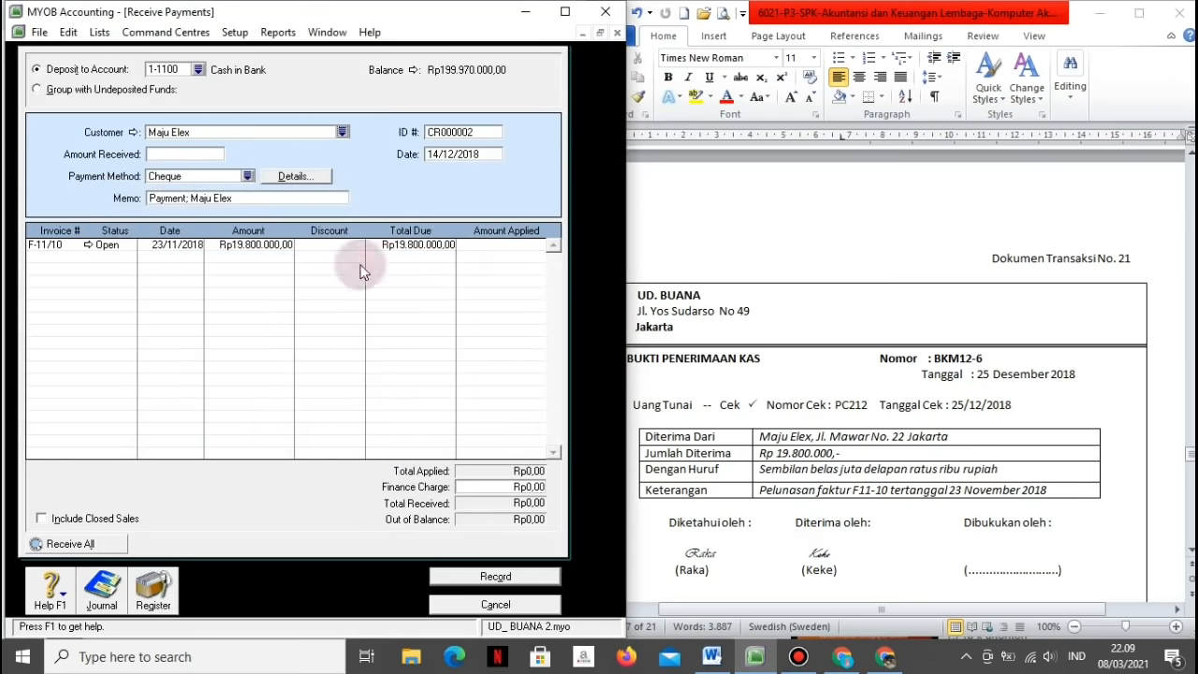
Step: Enter receipt BKM12-6 dated 25/12/2018 for 19800000 with memo 'Pelunasan faktur F11-10 tertanggal 23/11/2018'
click(440, 131)
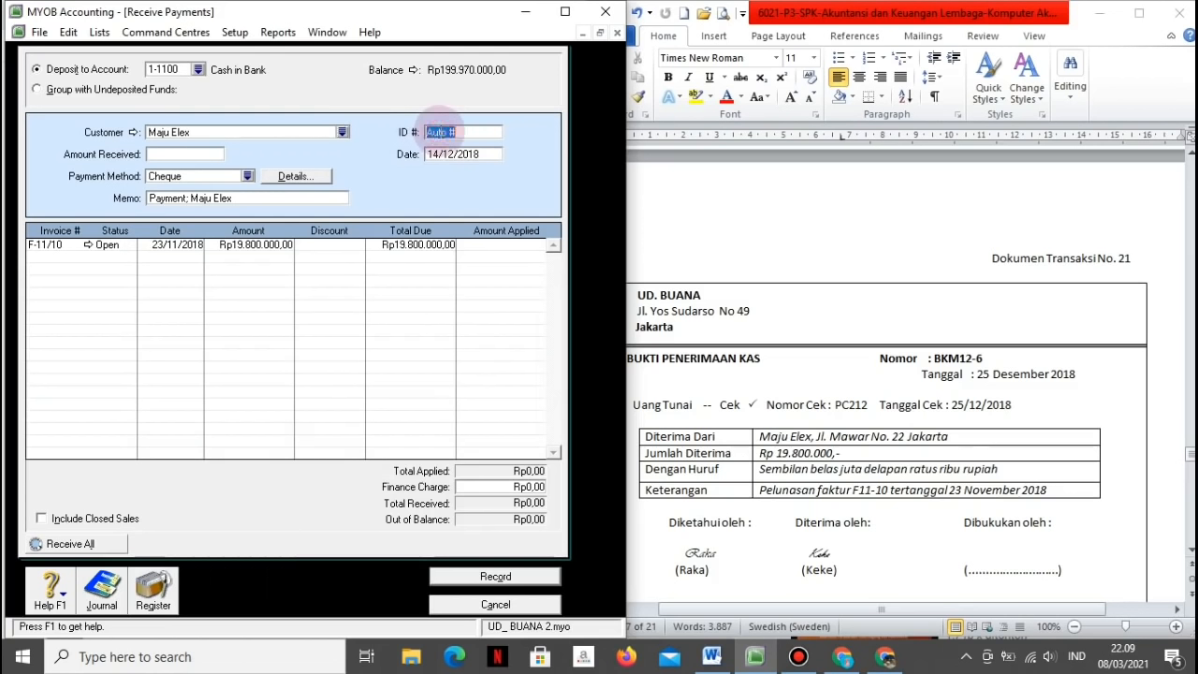
text(BKM12-6)
key(Tab)
text(25)
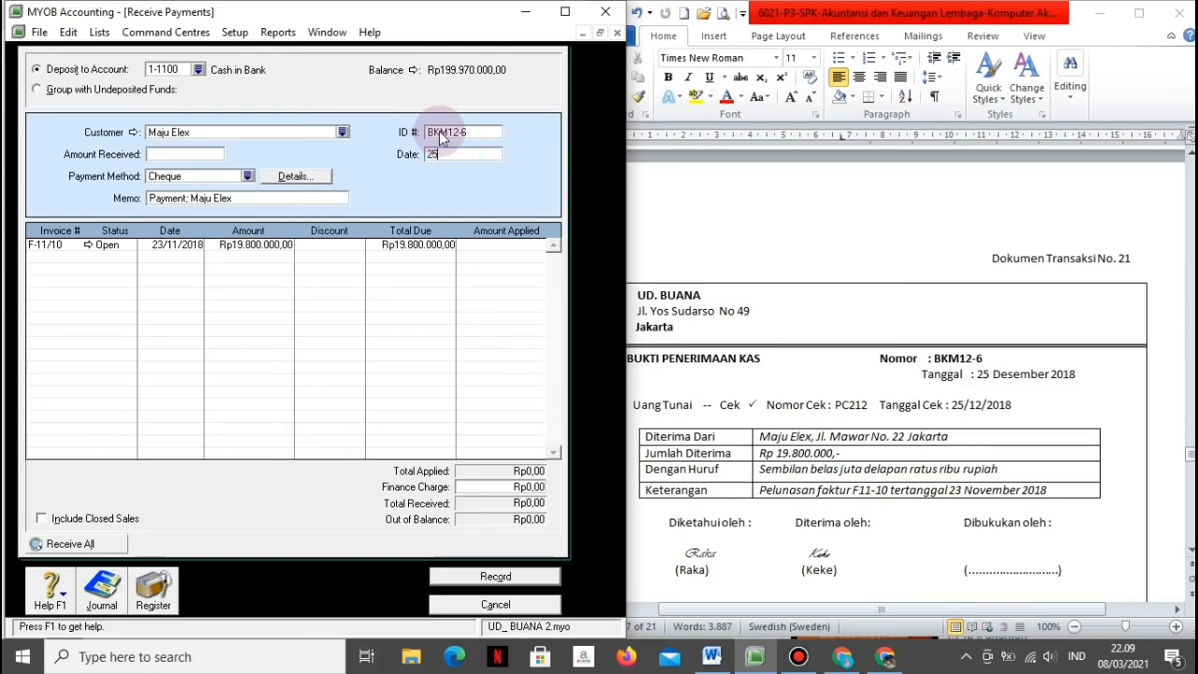
text(/12/2018)
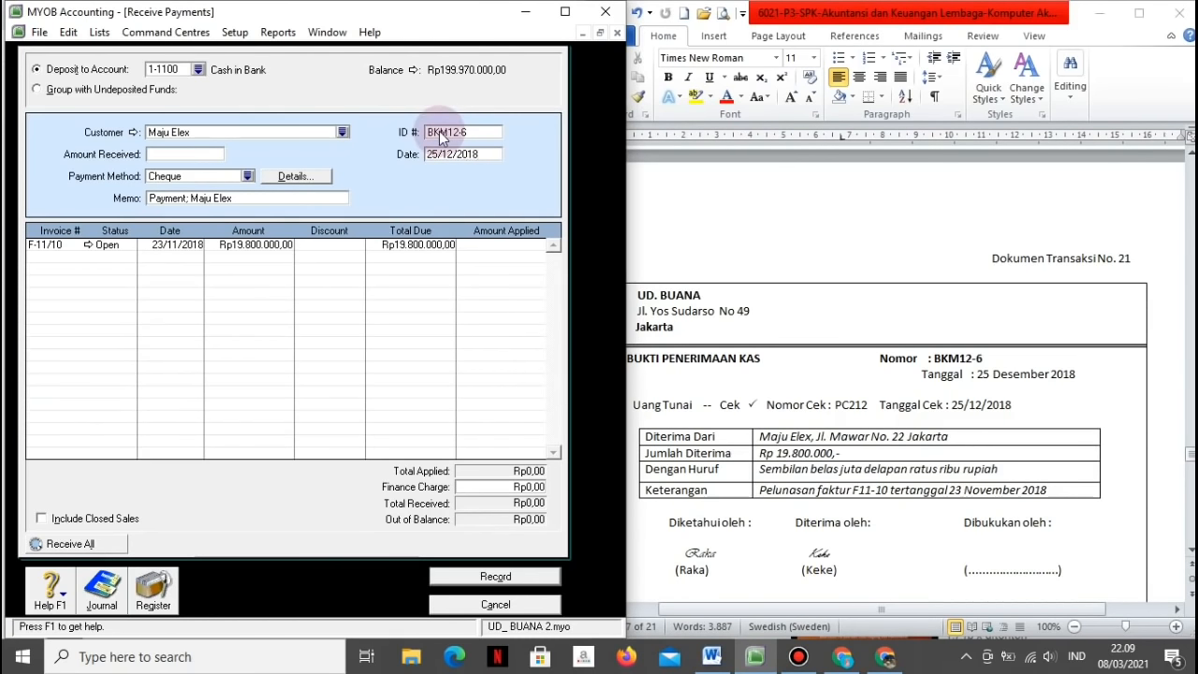
key(Tab)
key(Tab)
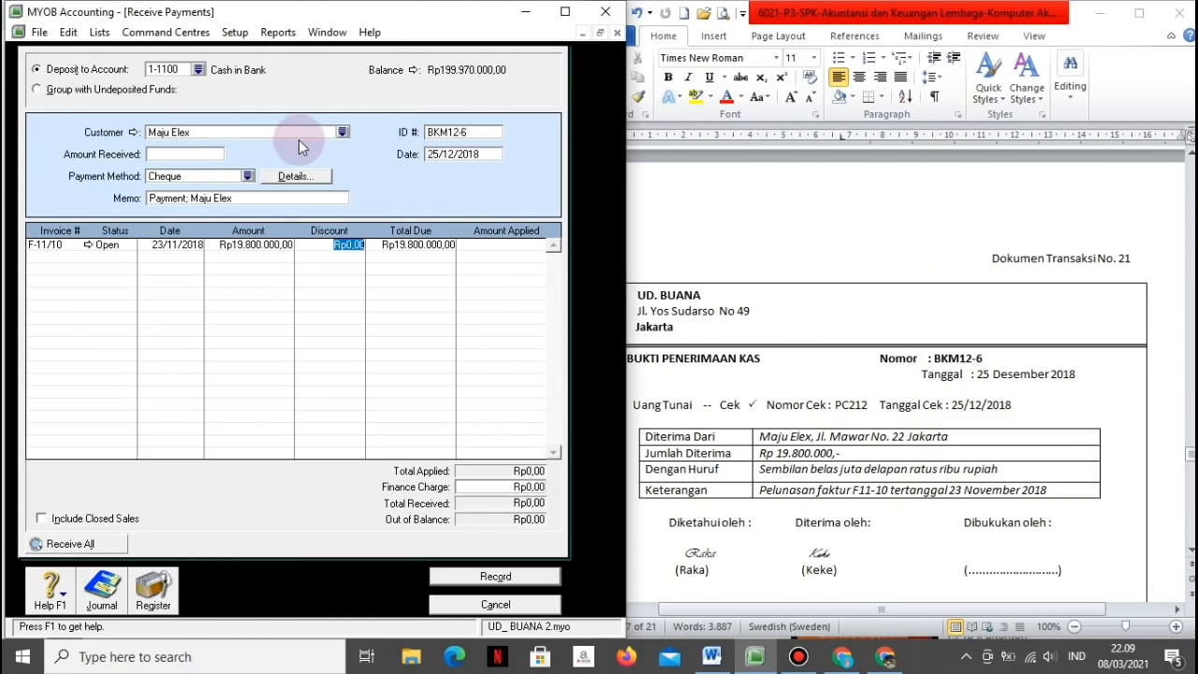
click(195, 155)
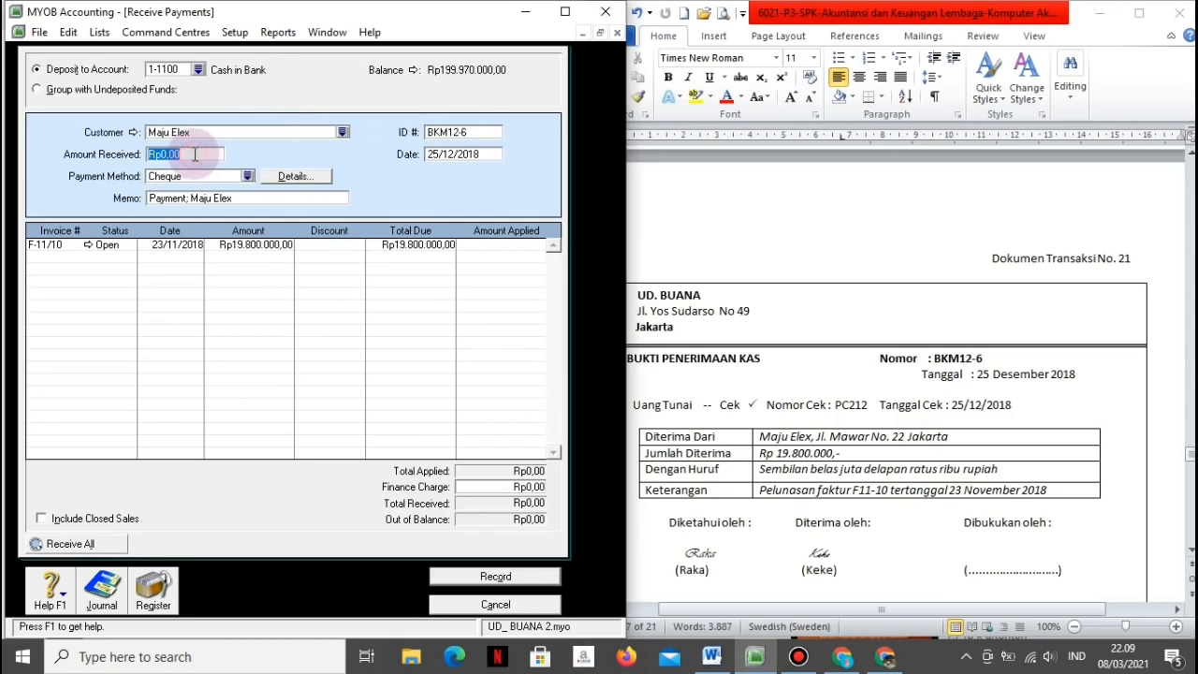
text(19800000)
click(230, 197)
text(P)
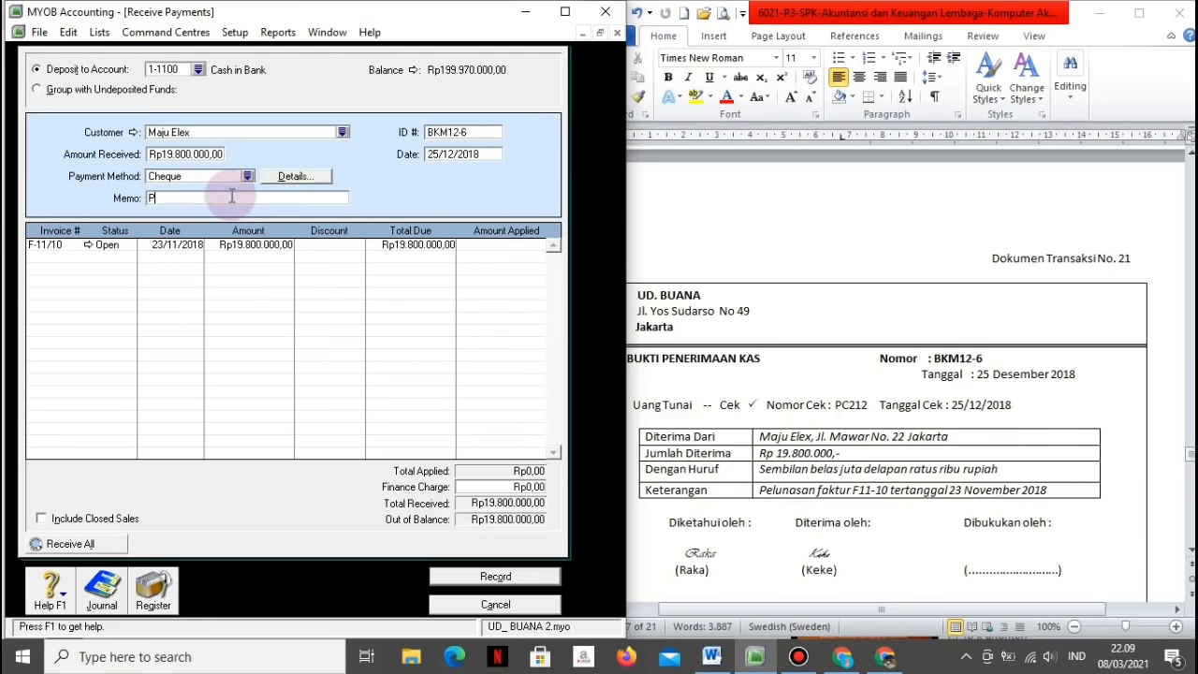
text(elunasan faktur F11-10 tertanggal 23/11)
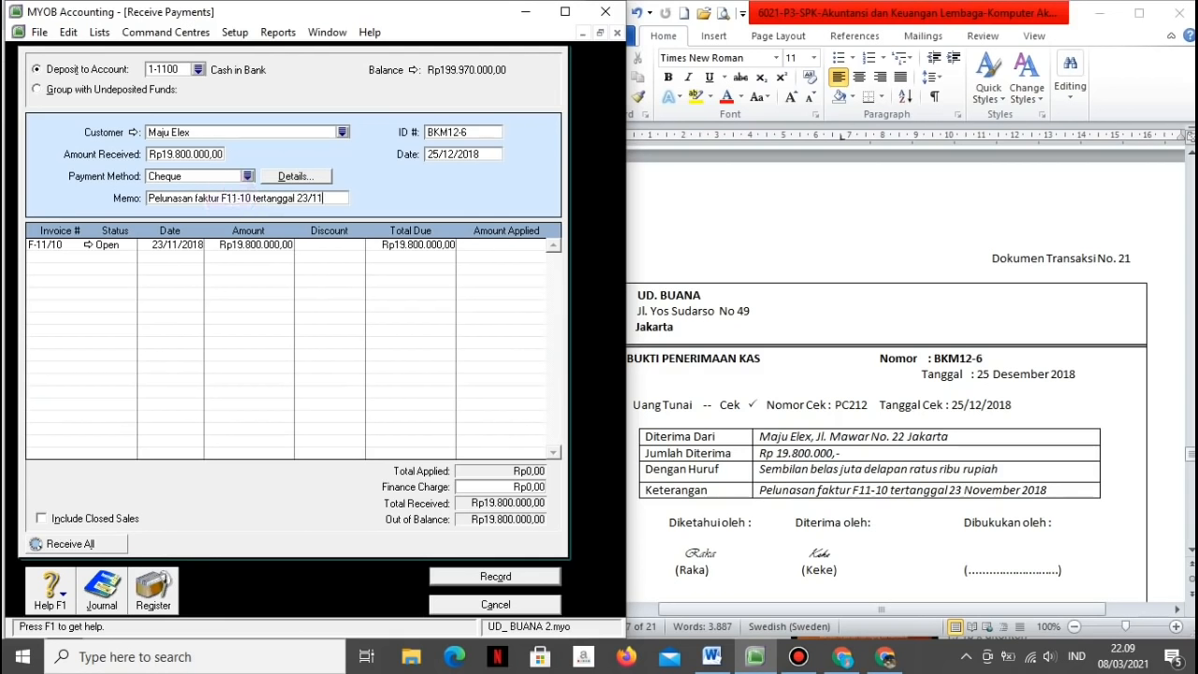
text(/2018)
key(Tab)
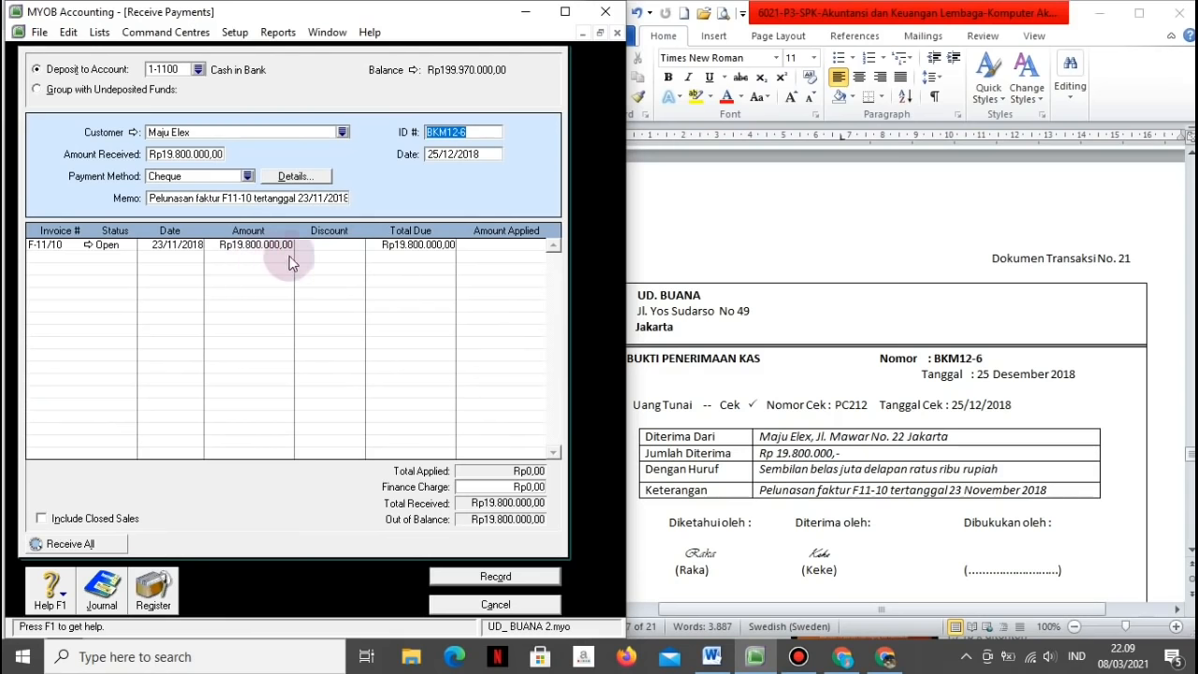
Step: Apply the full amount to invoice F-11/10, check the recap and record the receipt
click(467, 245)
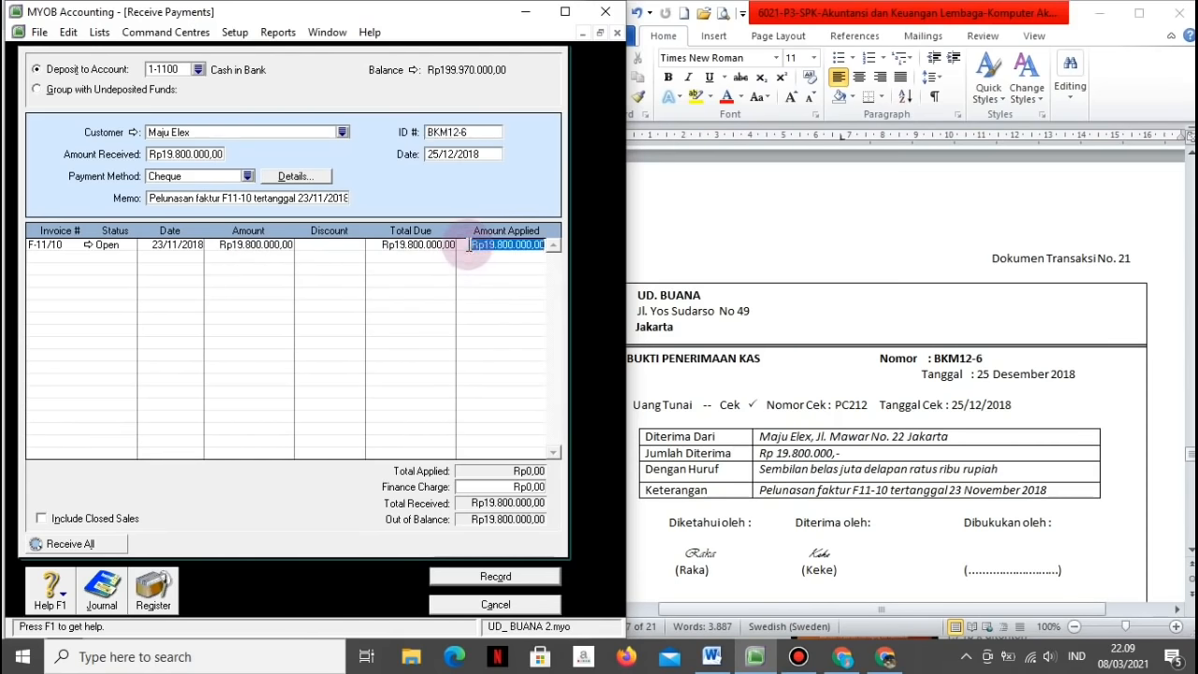
key(Tab)
key(ctrl+r)
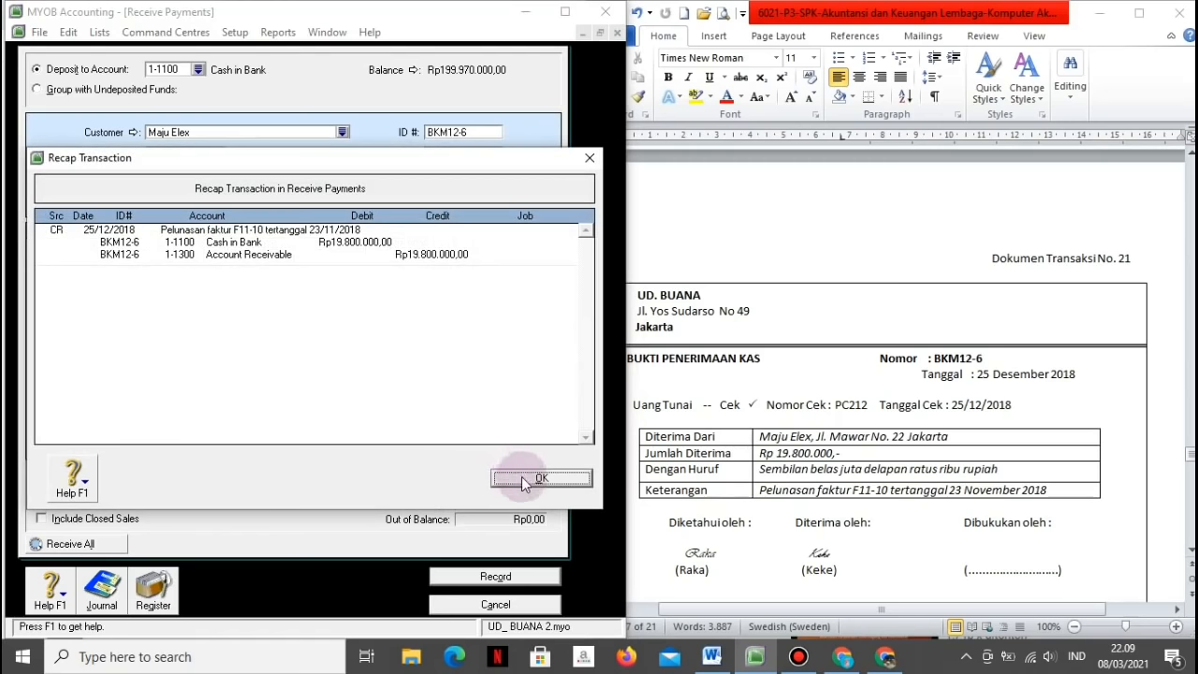
click(524, 477)
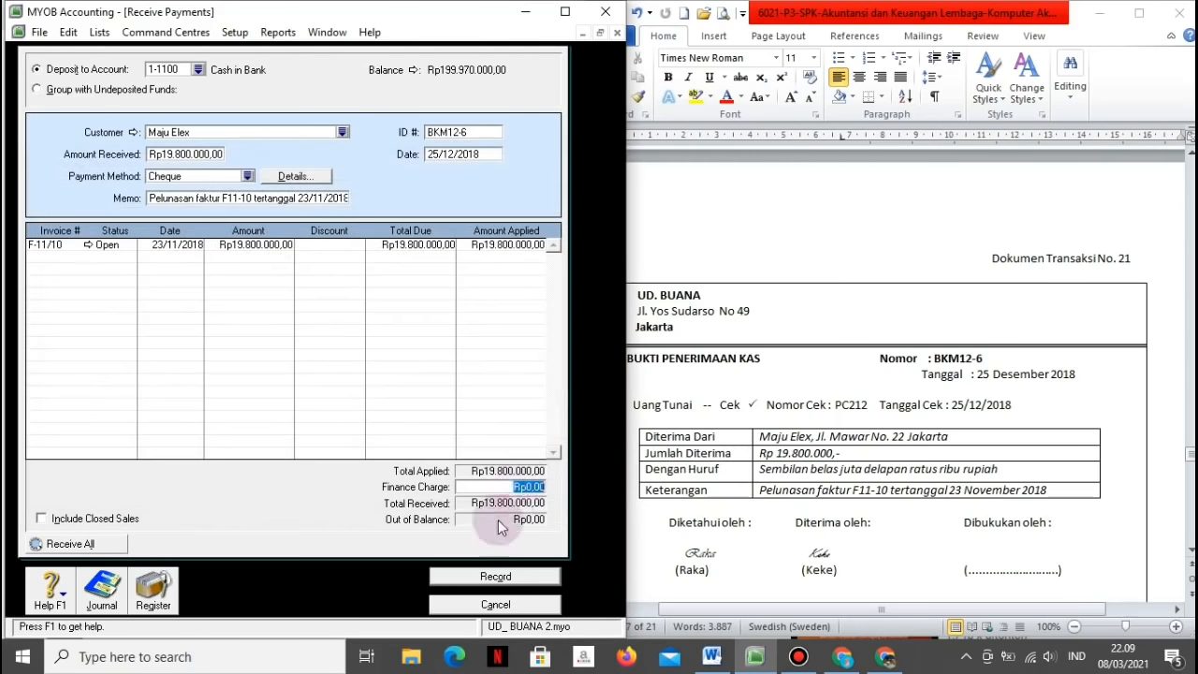
click(483, 574)
click(797, 587)
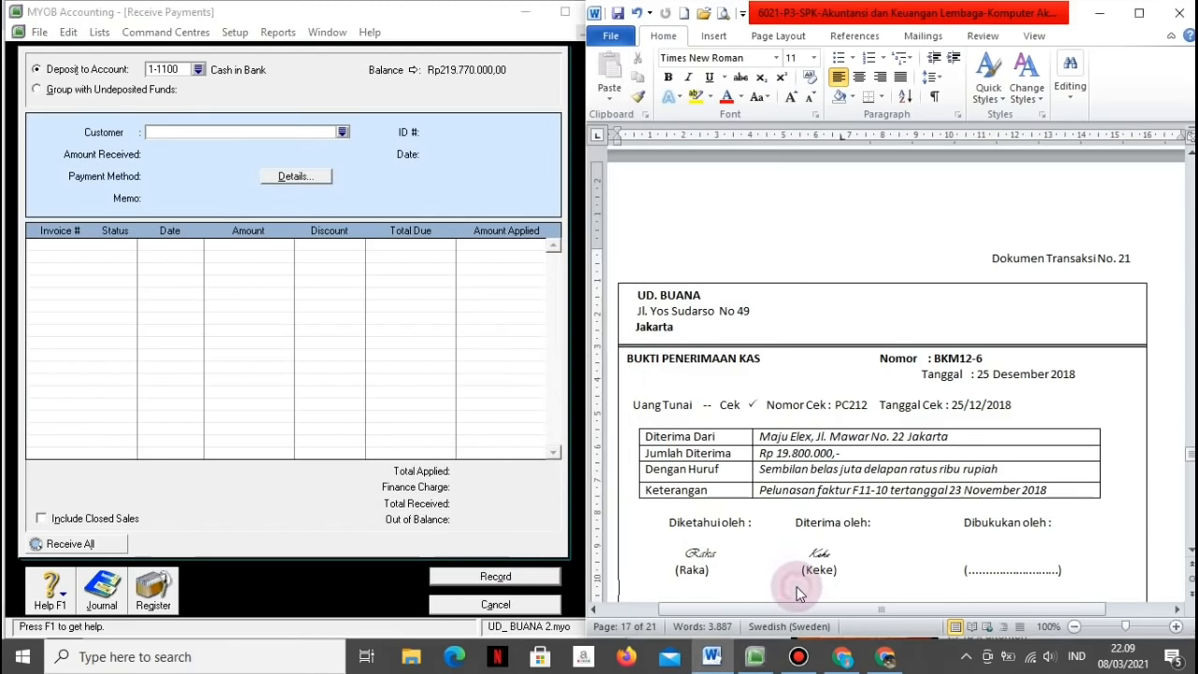
Step: Close the customer payment form and start a Spend Money payment from 1-1200 Petty Cash
scroll(797, 585, down, 1)
scroll(796, 587, down, 6)
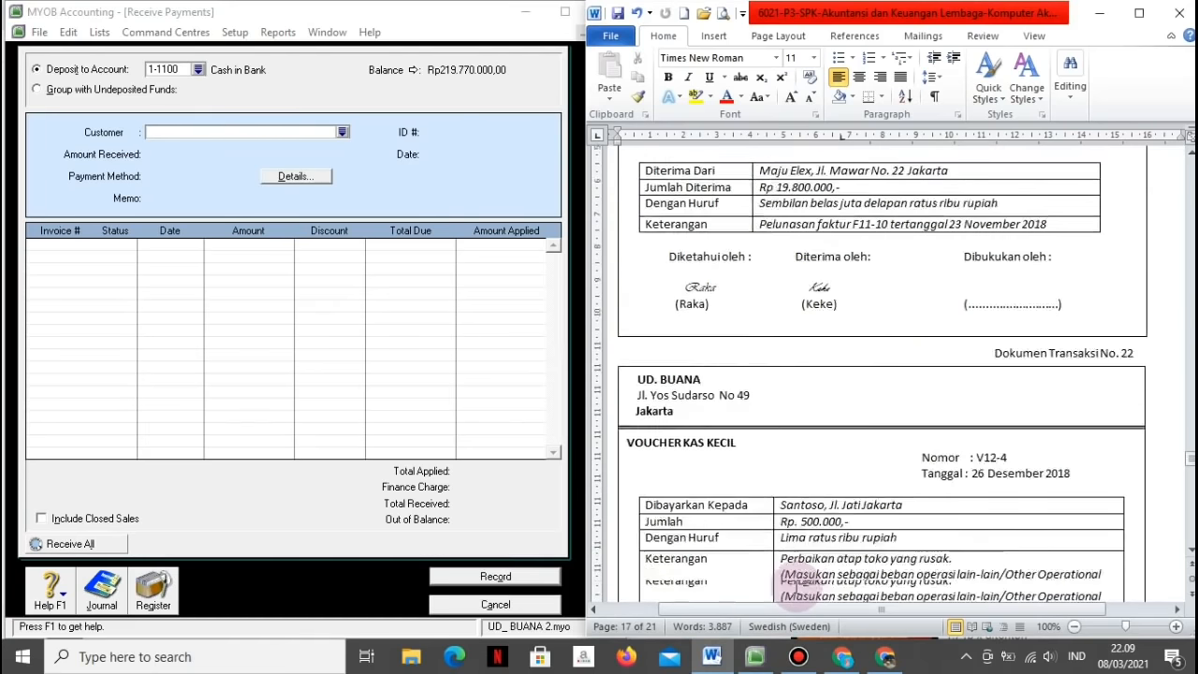
click(495, 603)
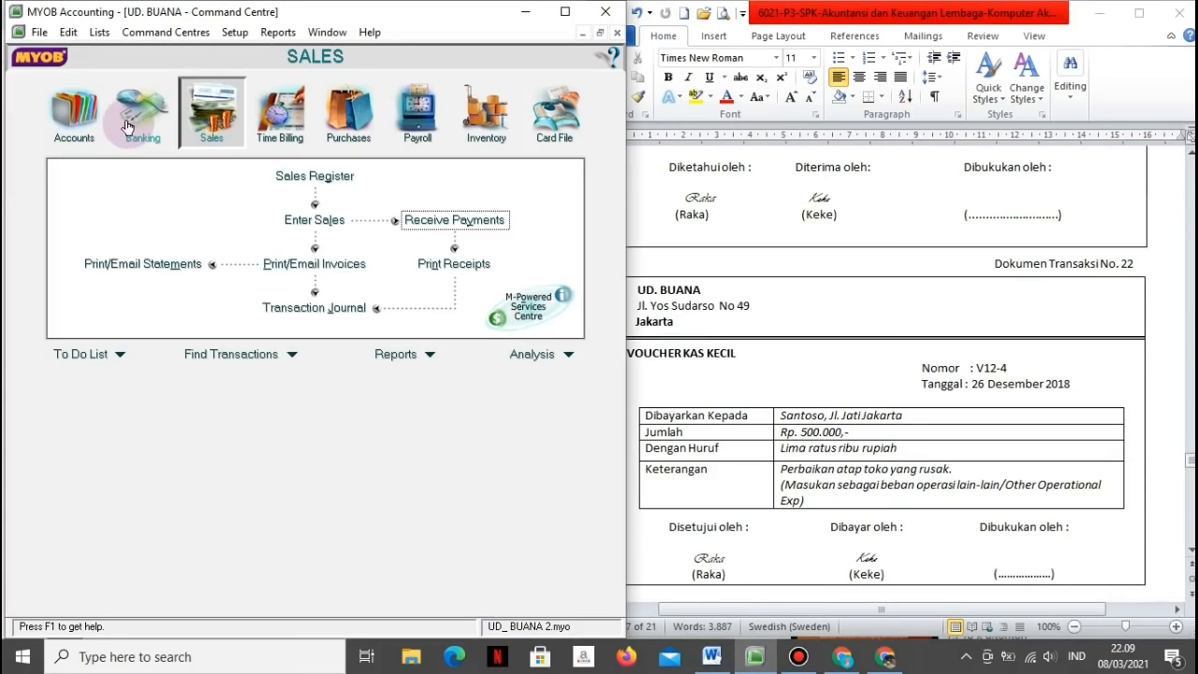
click(131, 122)
click(137, 180)
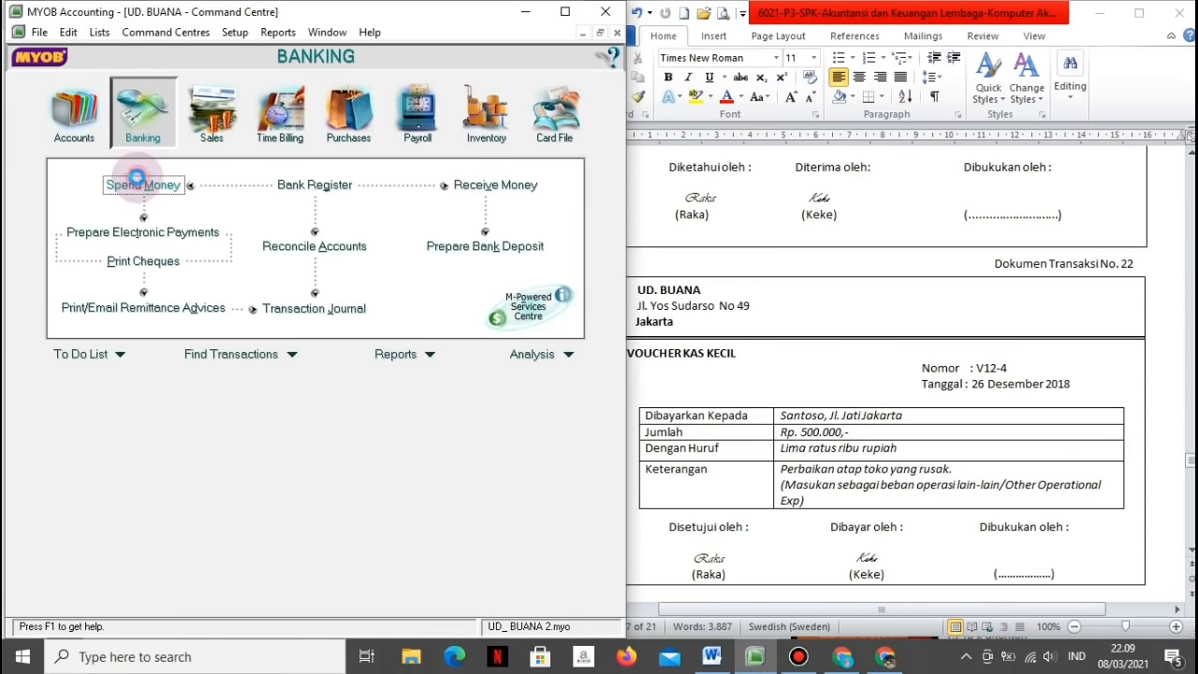
click(203, 64)
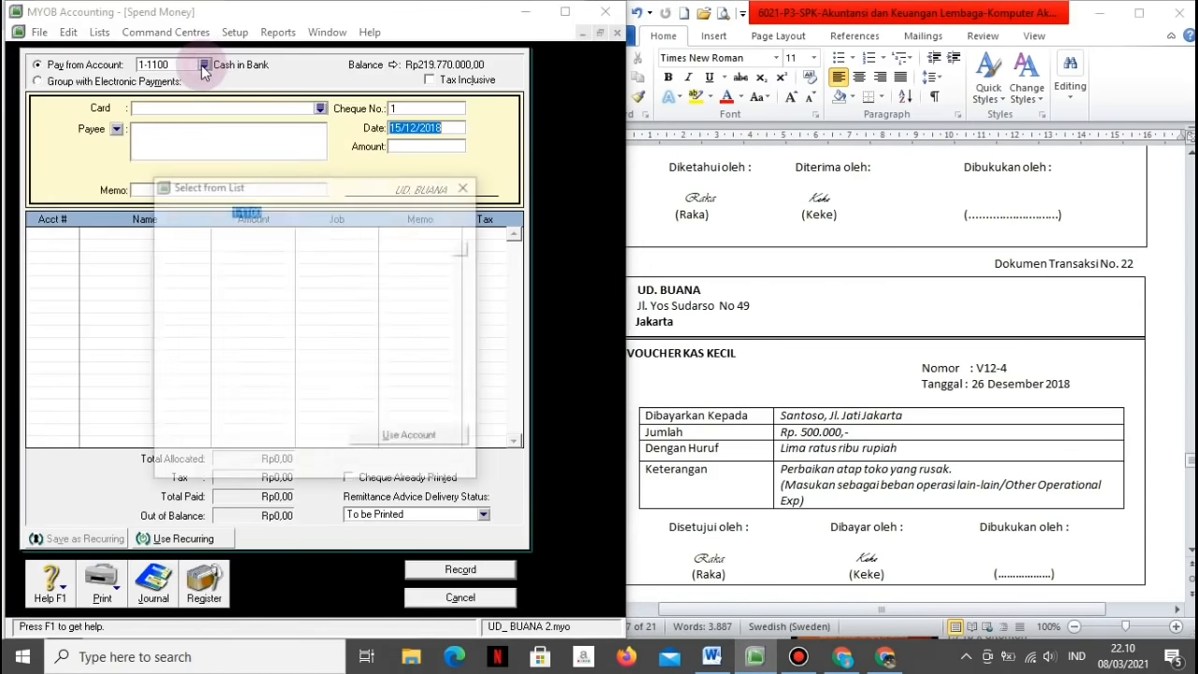
click(205, 256)
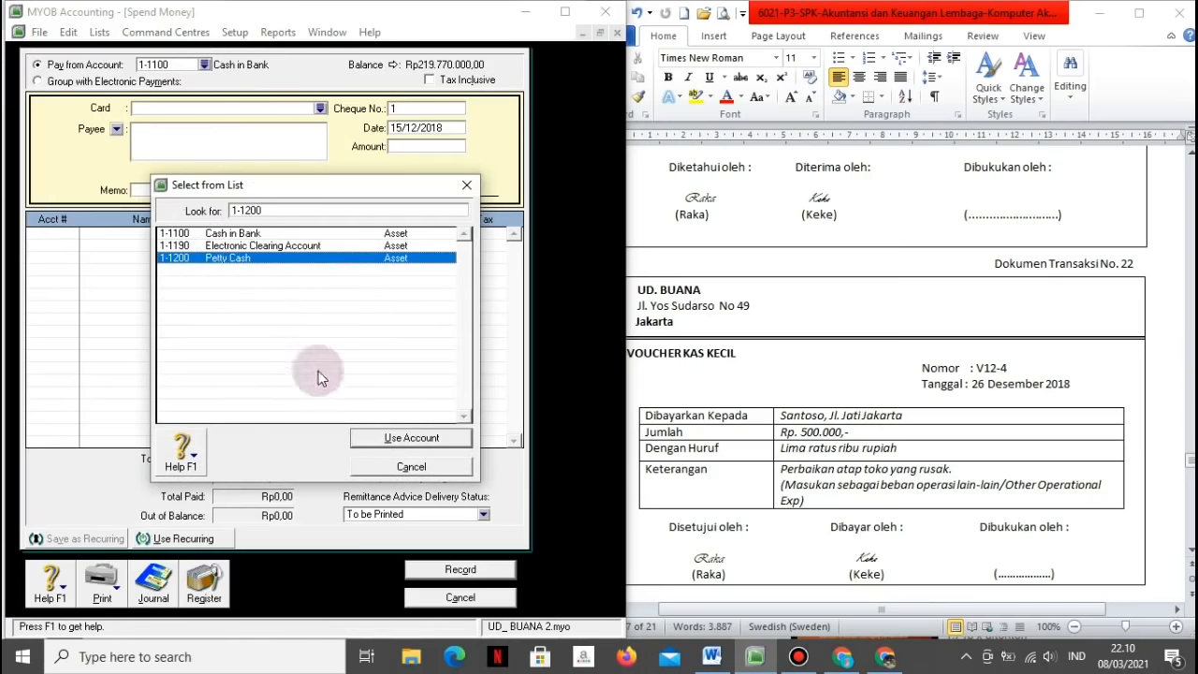
click(403, 438)
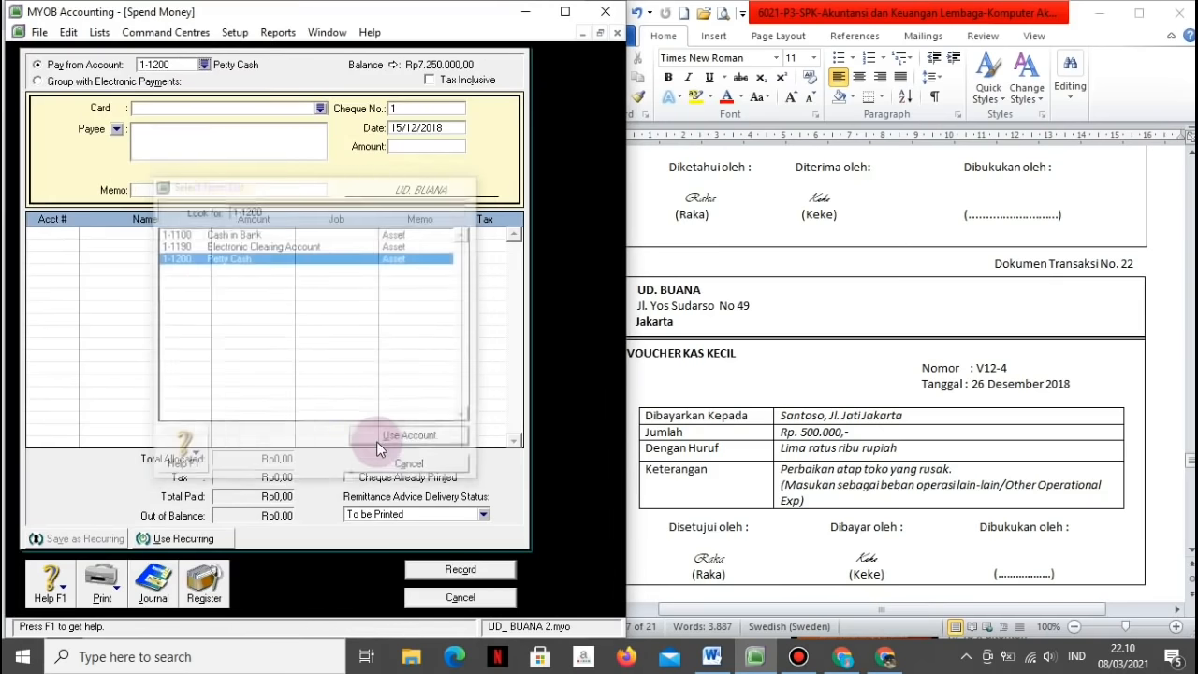
Step: Enter the payee name and memo 'Perbaikan atap toko yang rusak'
click(292, 132)
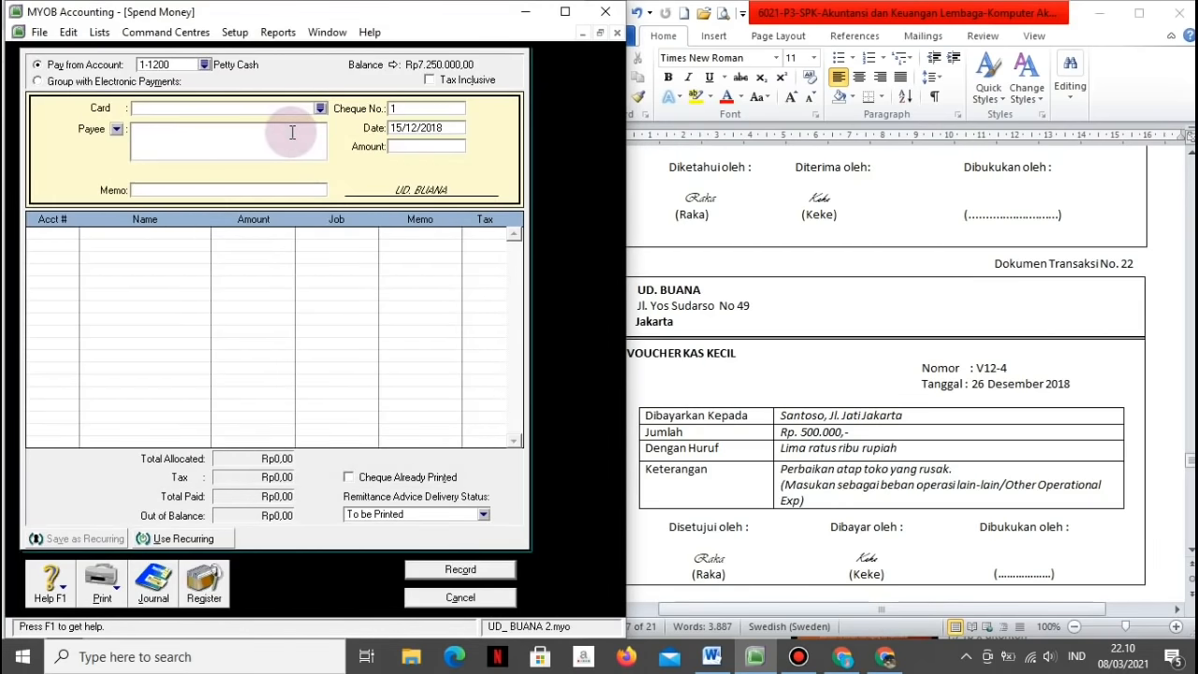
text(Santoa)
key(BackSpace)
text(so)
key(Tab)
text(Perbaika)
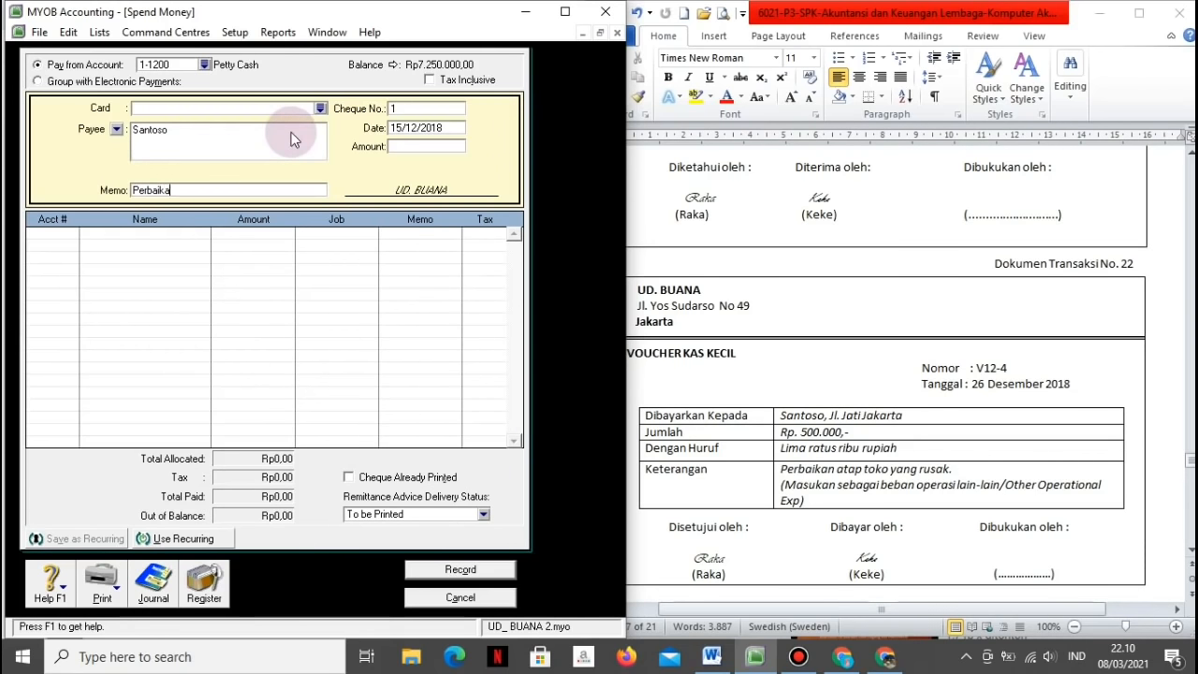
text(n atap toko yang rusak)
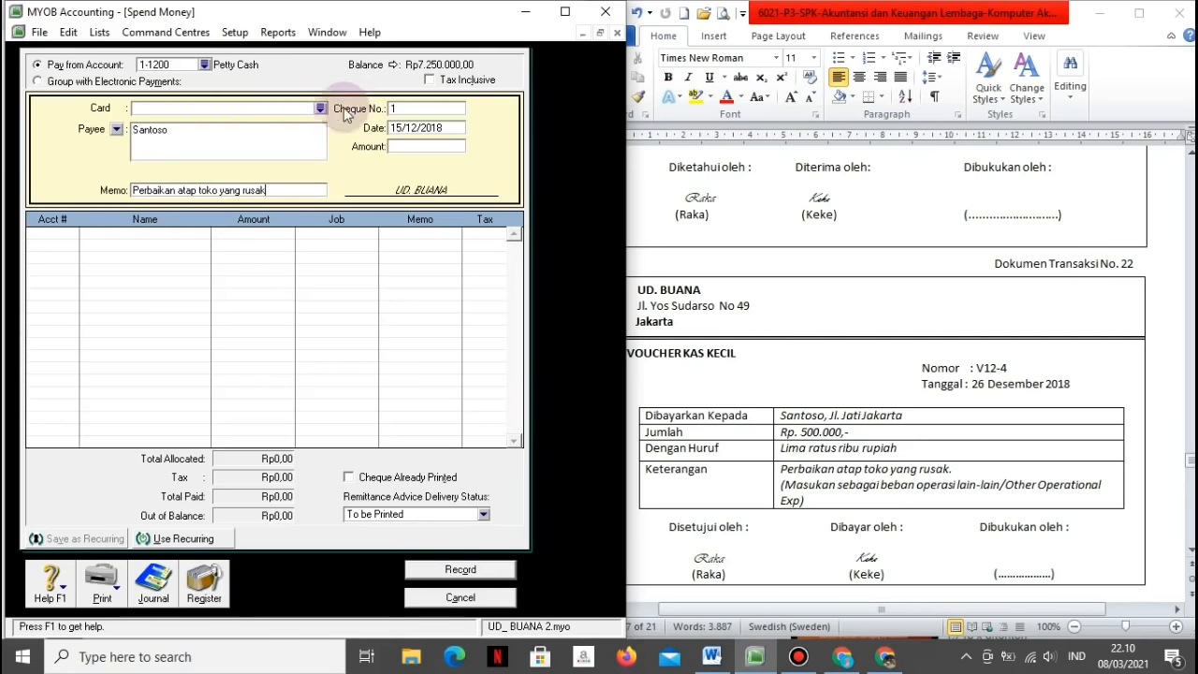
Step: Set voucher number V12-4, date 26/12/2018 and amount 500000
click(393, 108)
text(V12)
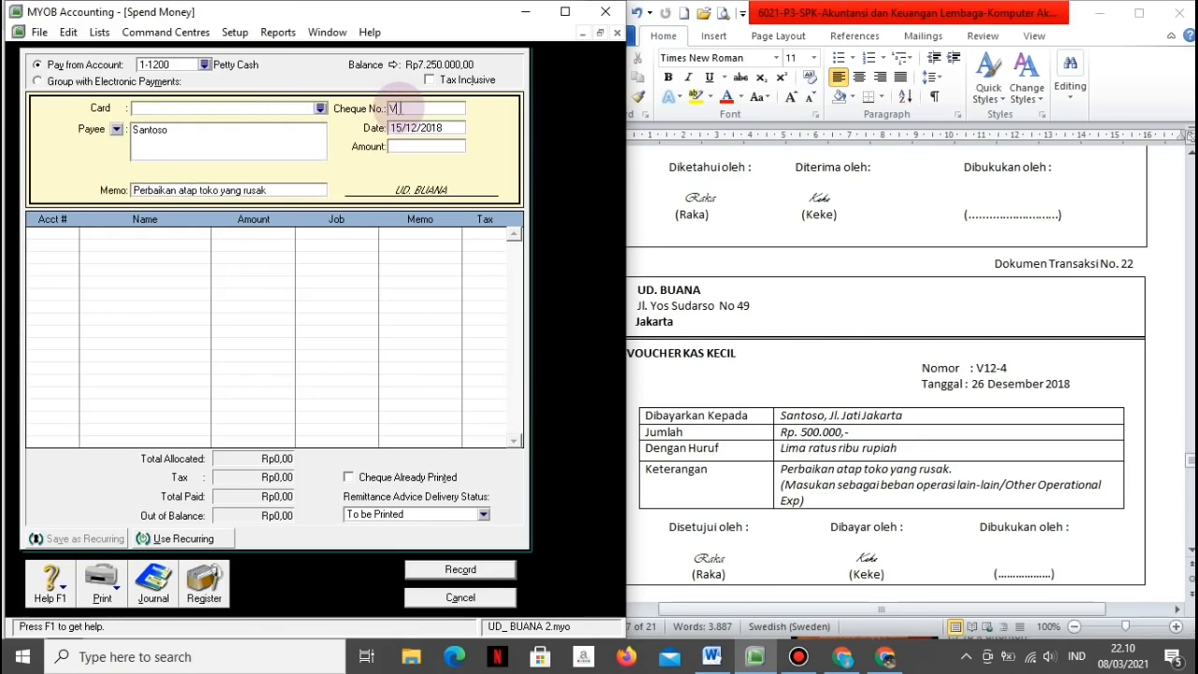
text(-4)
key(Tab)
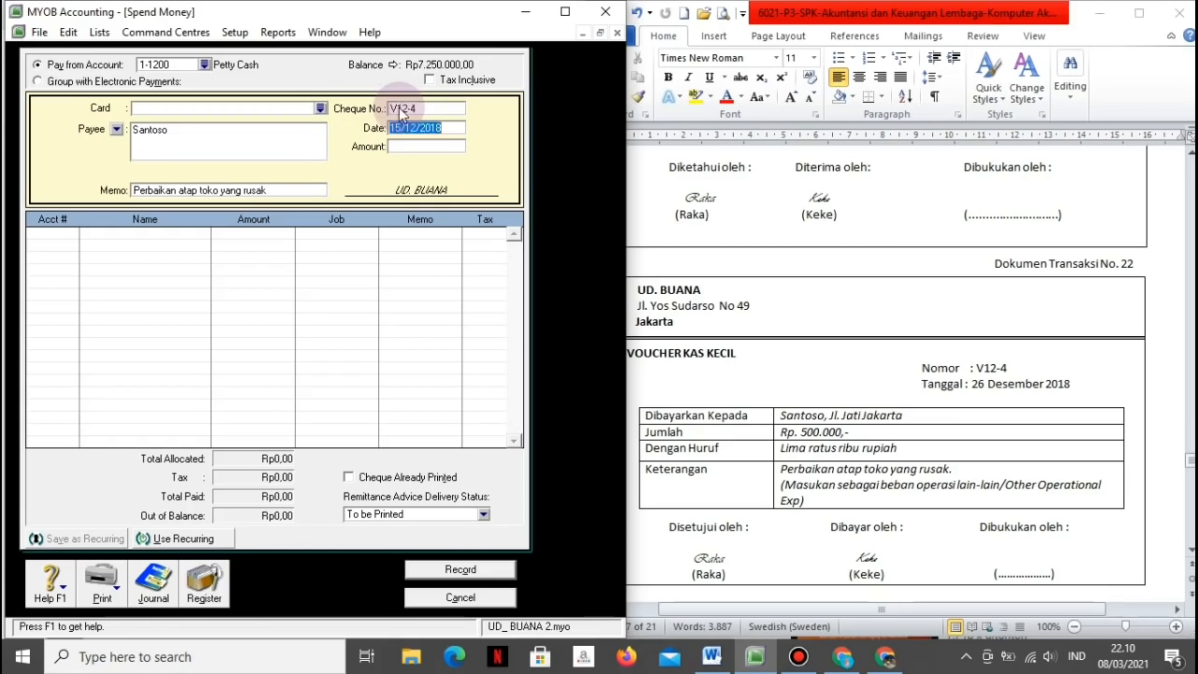
text(26/12/2018)
key(Tab)
text(500000)
click(400, 110)
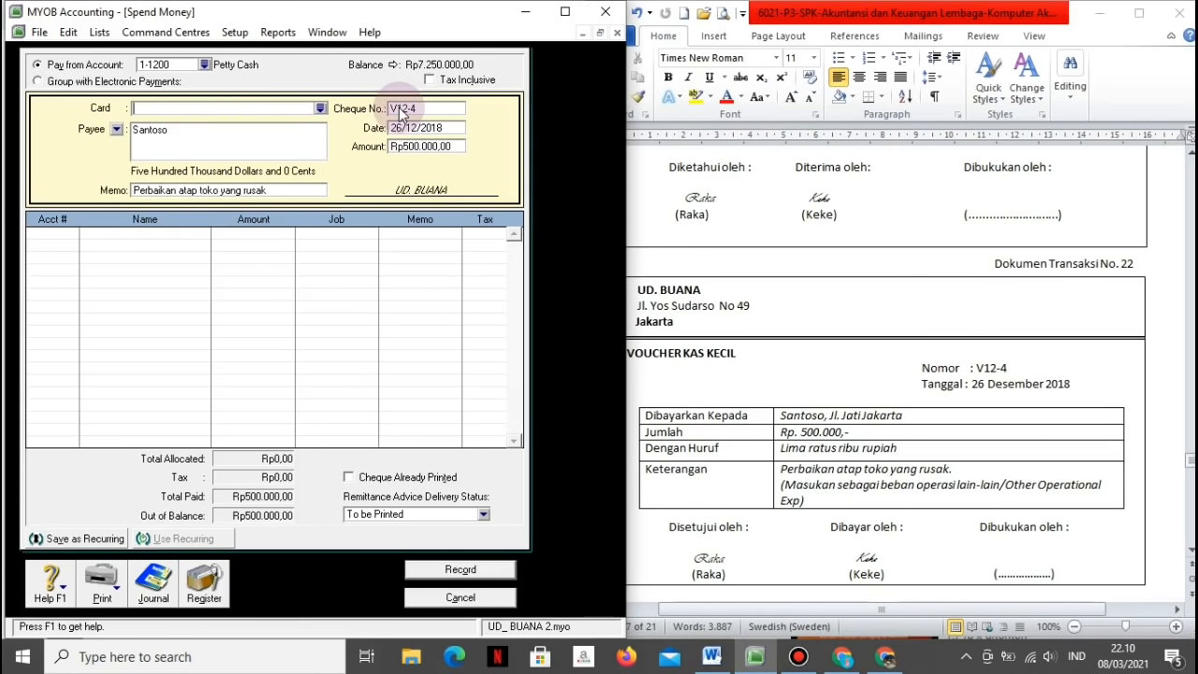
Step: Check the journal recap, record the petty cash payment and close Spend Money
key(ctrl+r)
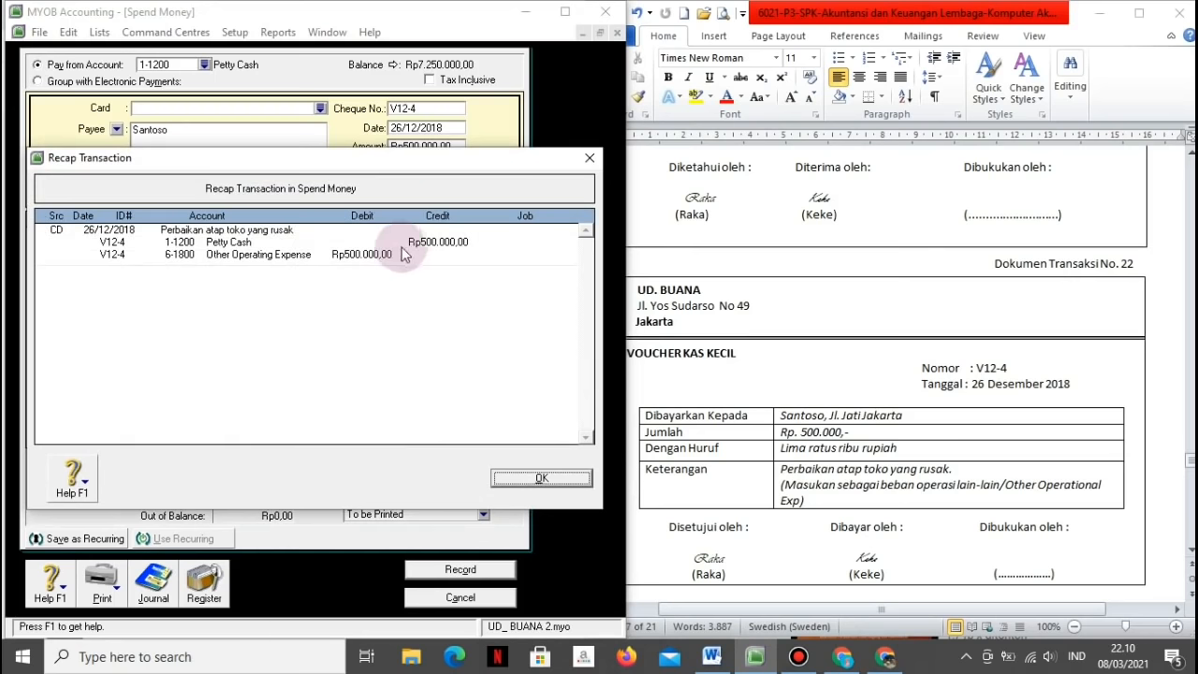
click(535, 477)
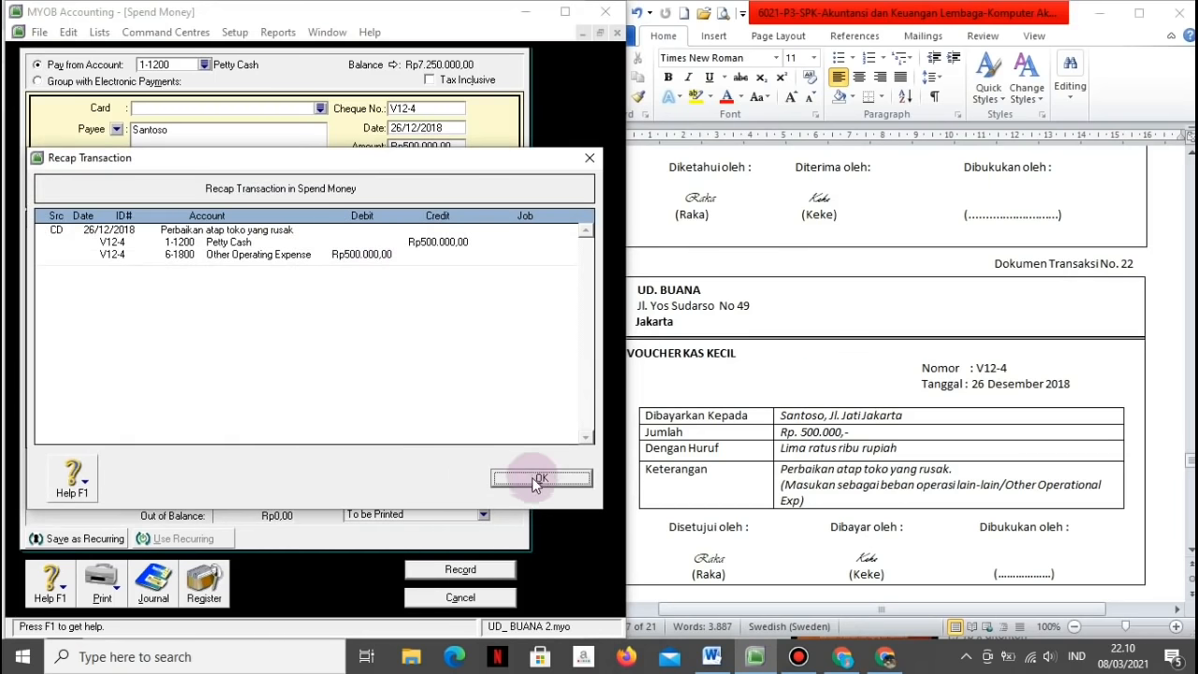
click(460, 569)
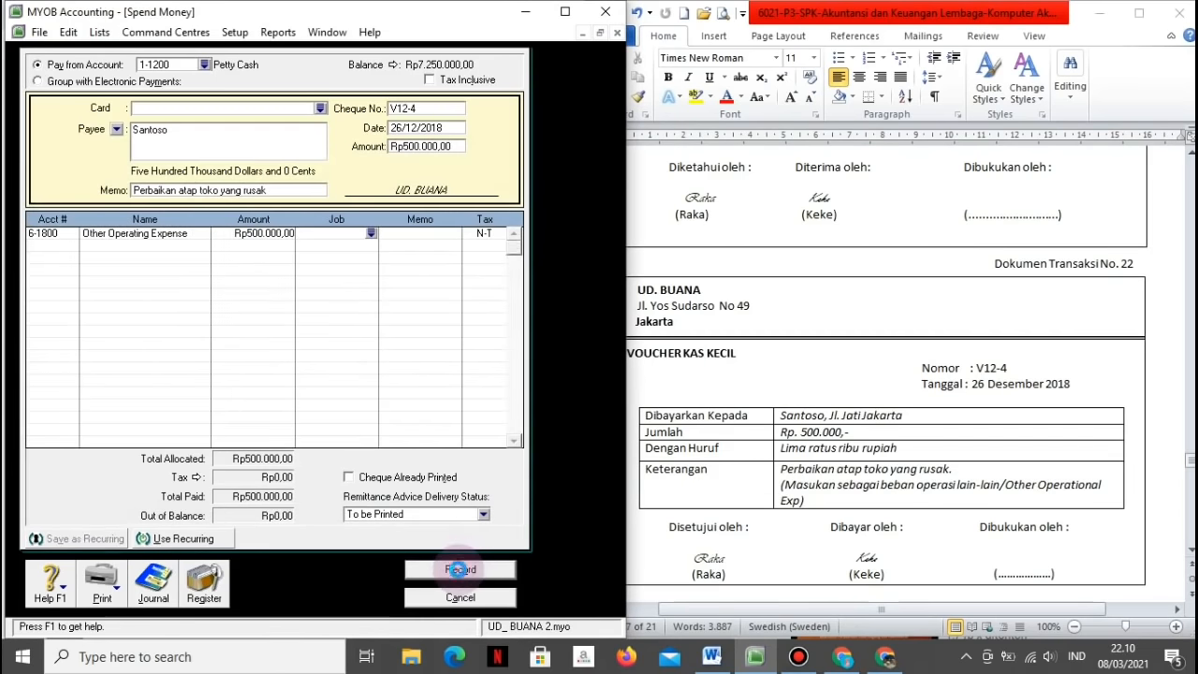
click(461, 597)
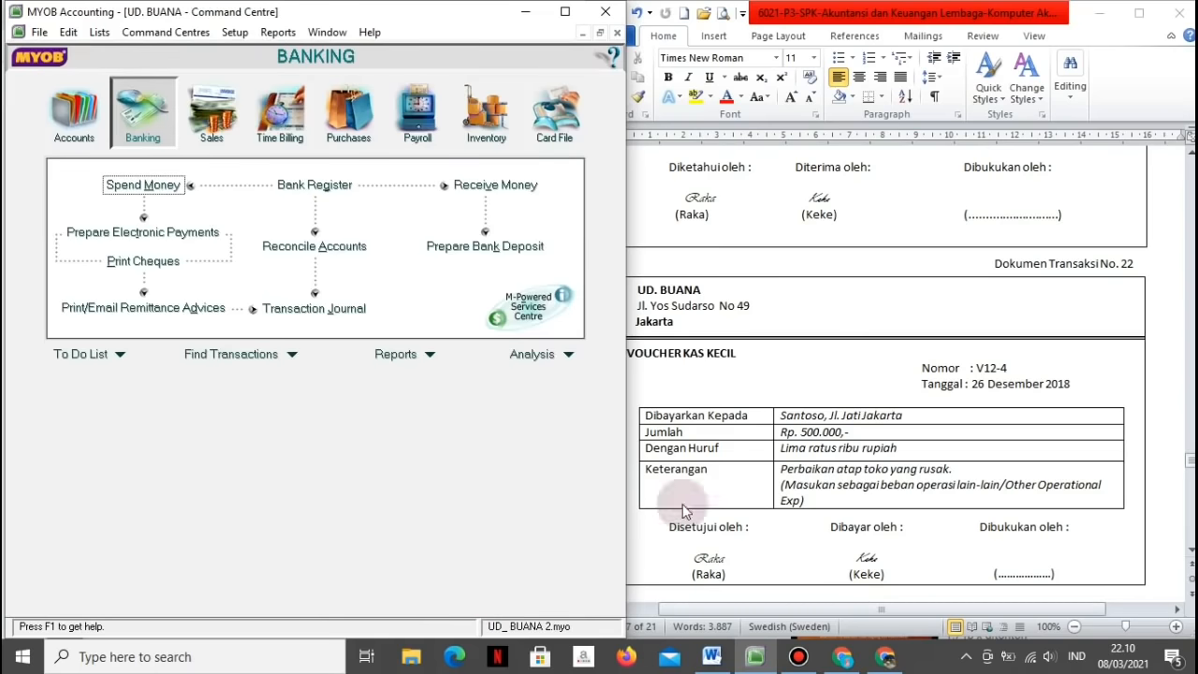
Step: Review the next Word document, then start a new sales invoice for customer Maju Elex
click(811, 495)
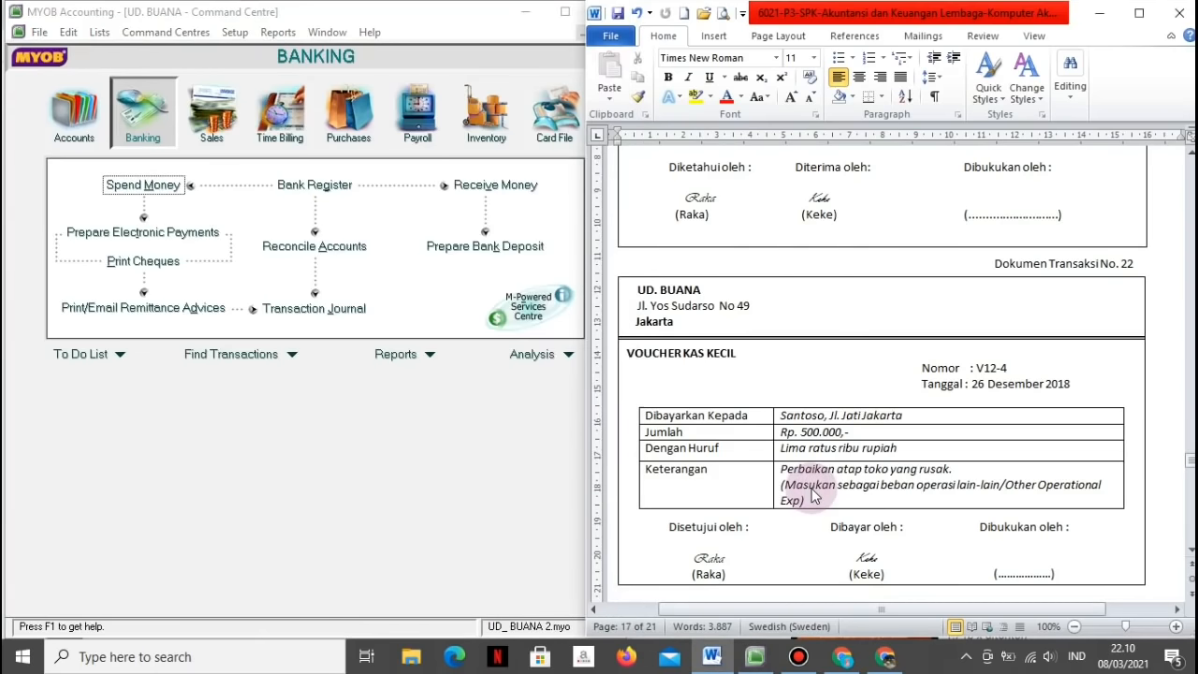
scroll(811, 495, down, 9)
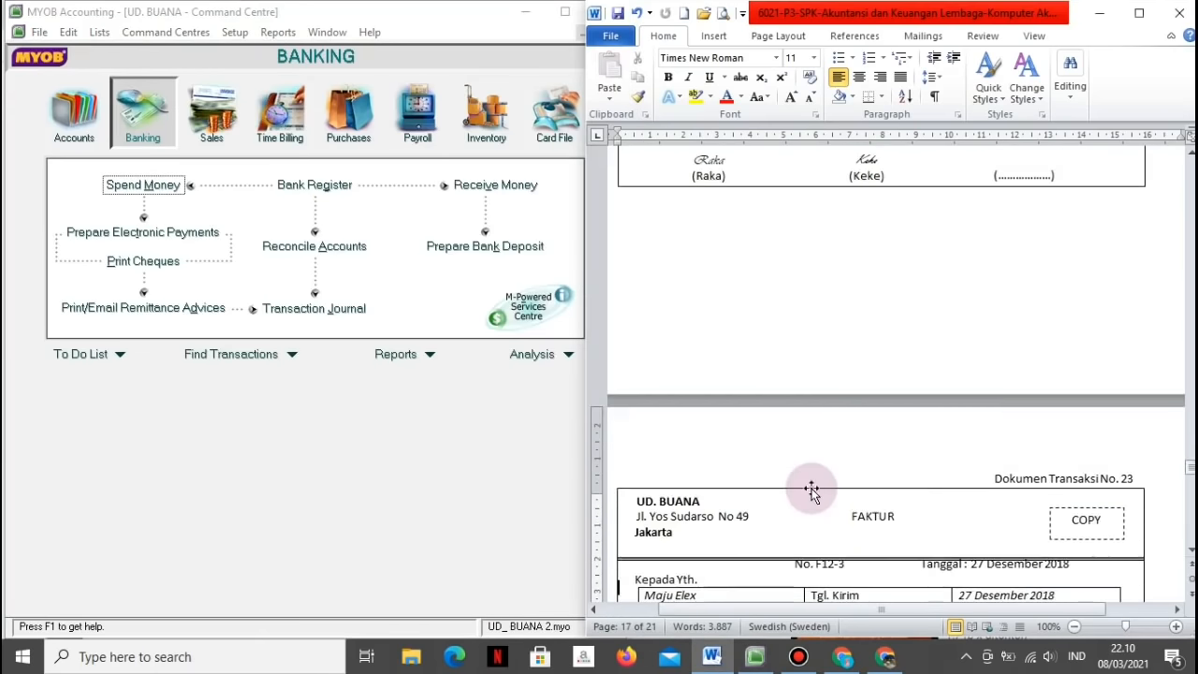
scroll(811, 495, down, 3)
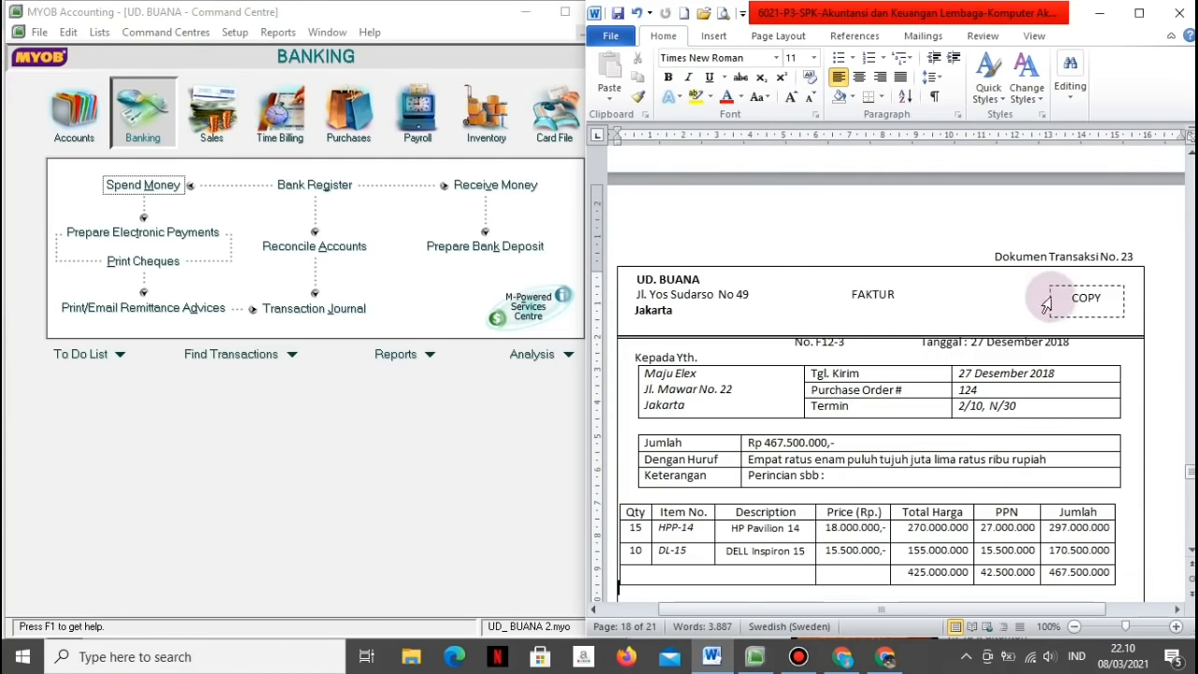
click(197, 123)
click(296, 224)
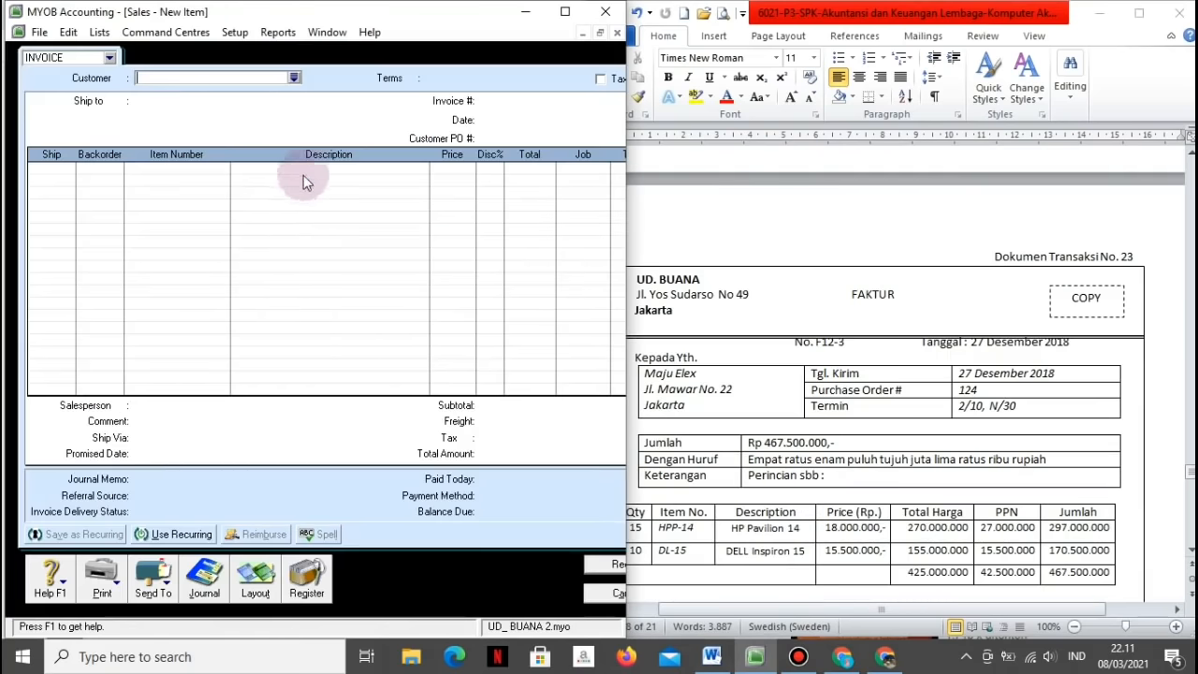
click(294, 77)
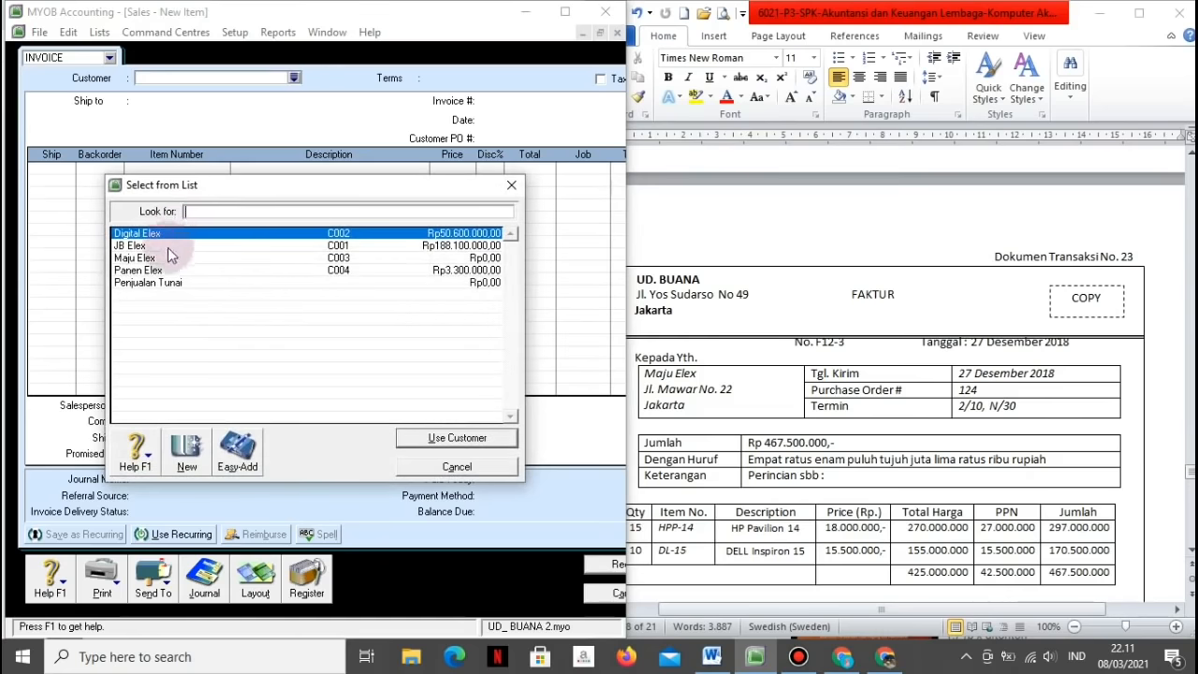
click(167, 260)
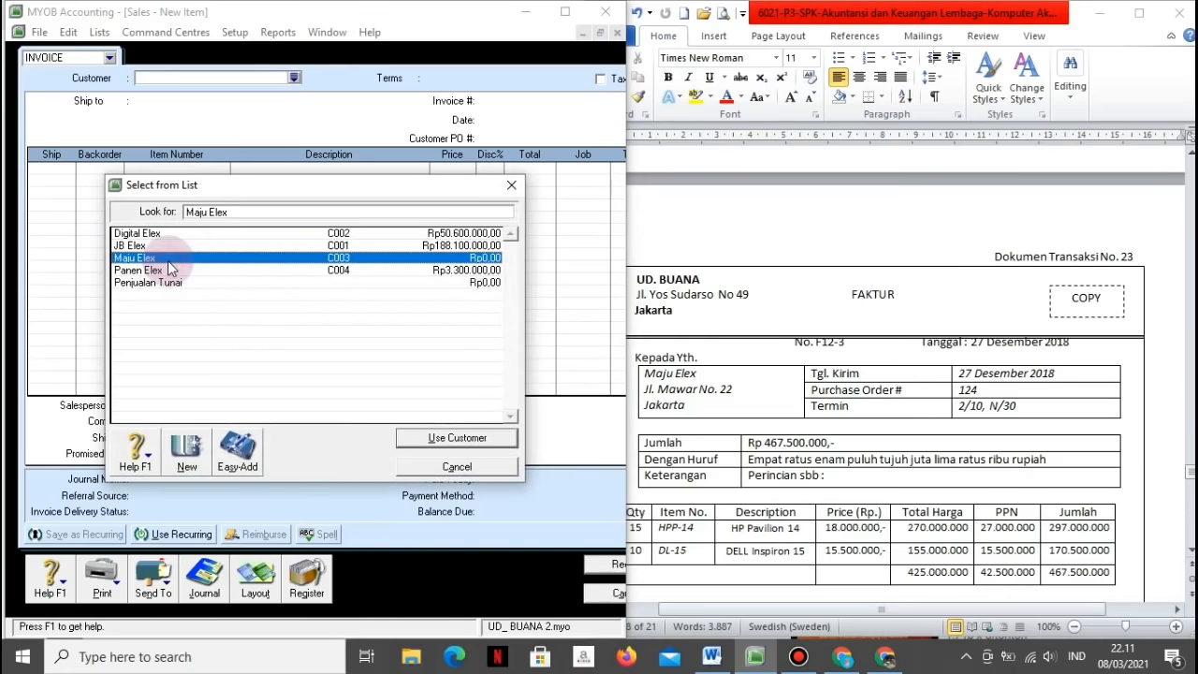
click(412, 442)
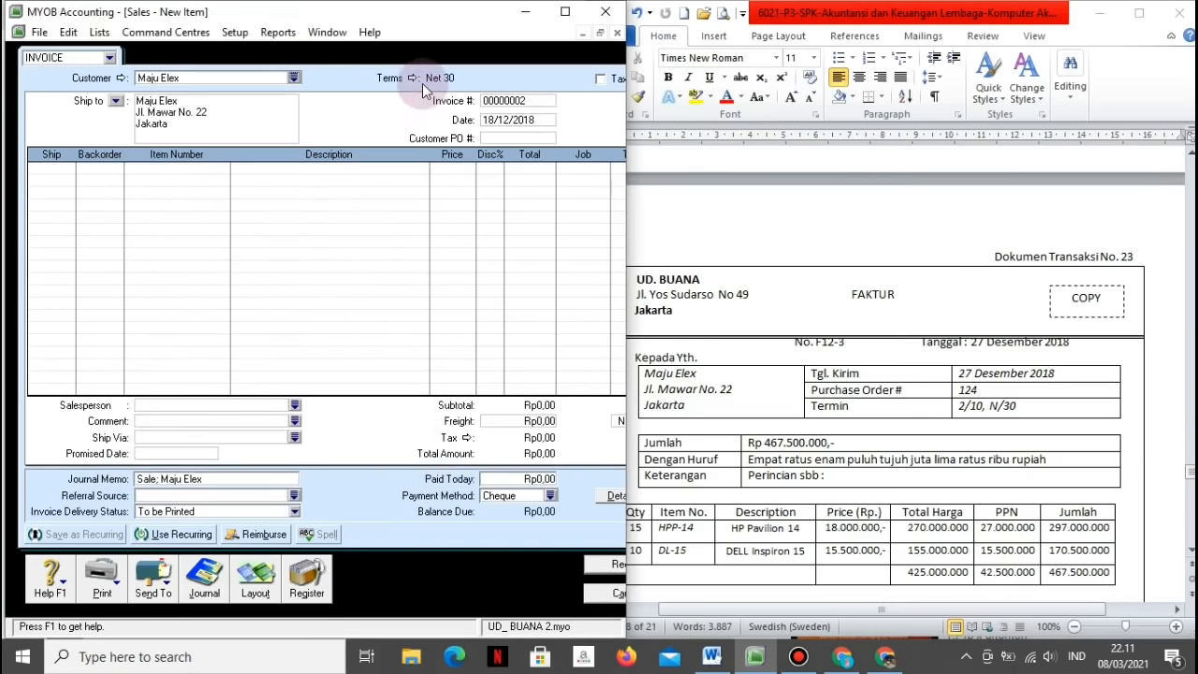
Step: Set the invoice terms to a 2% discount within 10 days, net 30
click(412, 79)
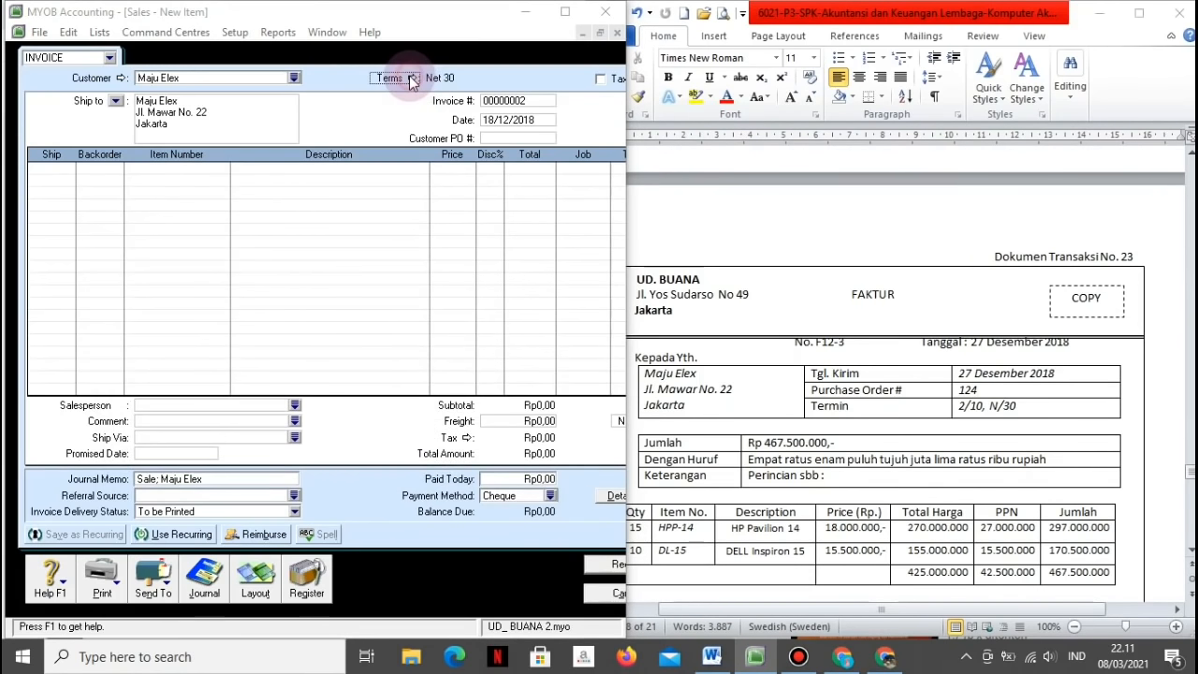
click(367, 240)
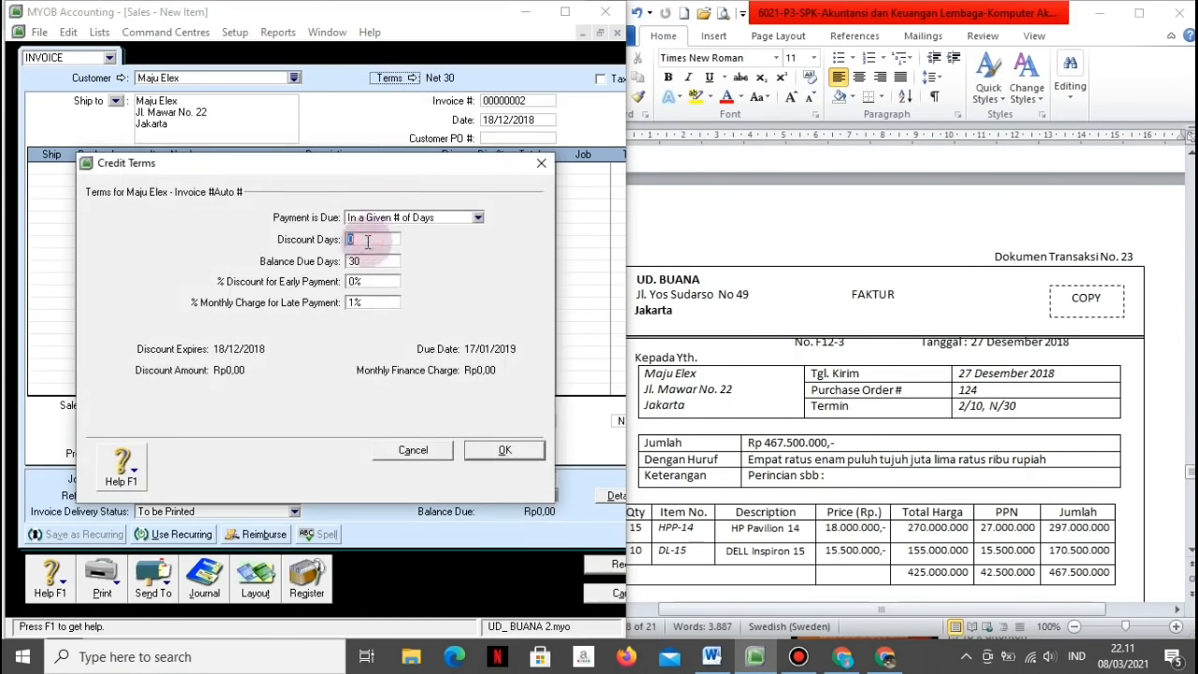
text(10)
key(Tab)
key(Tab)
text(2)
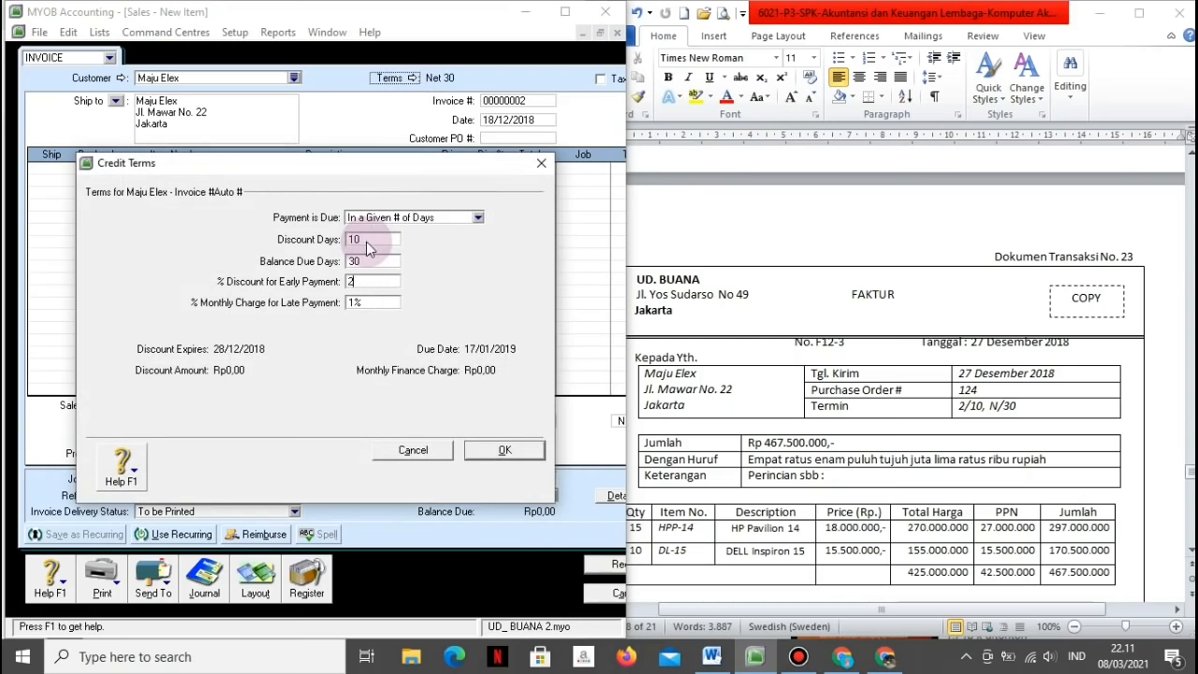
click(468, 453)
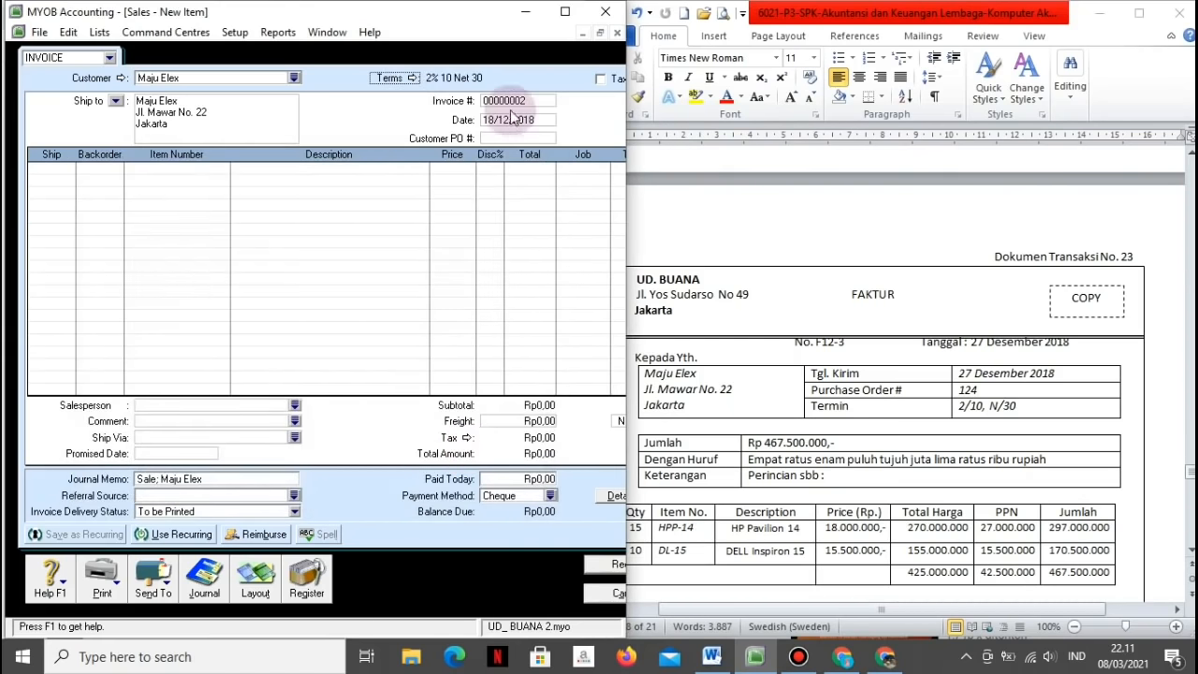
Step: Enter invoice number F12-3, date 27/12/2018 and customer PO 124
click(507, 103)
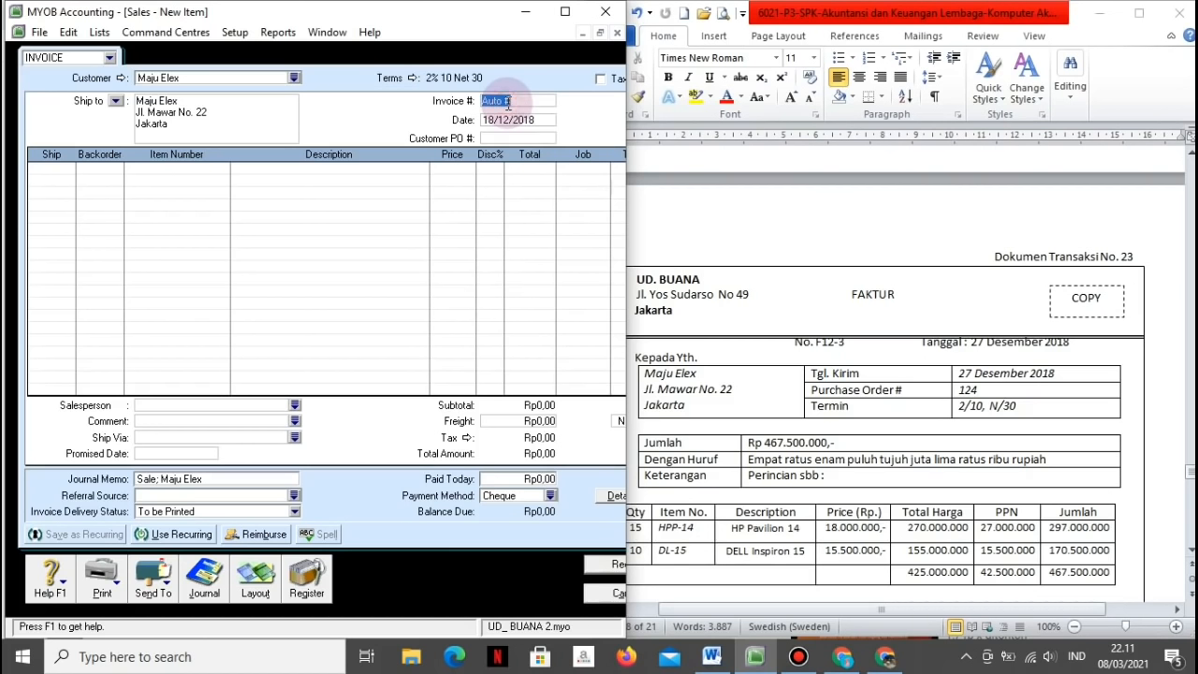
text(F12-3)
key(Tab)
text(27/12/2018)
key(Tab)
text(124)
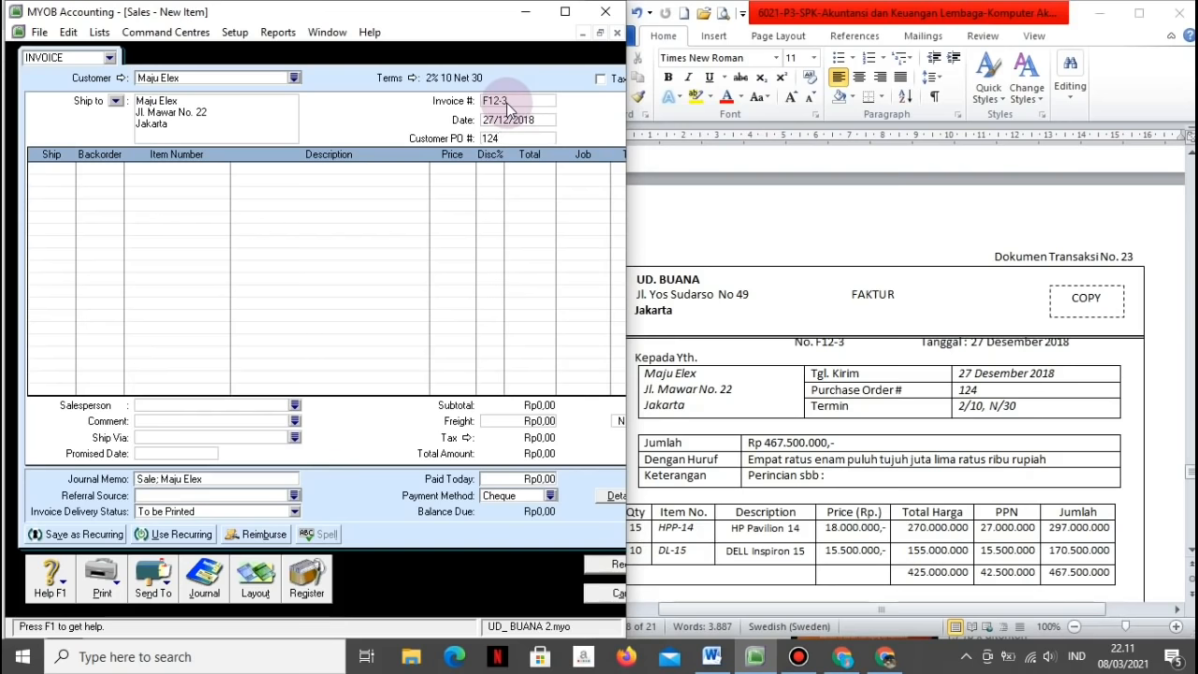
key(Tab)
key(Tab)
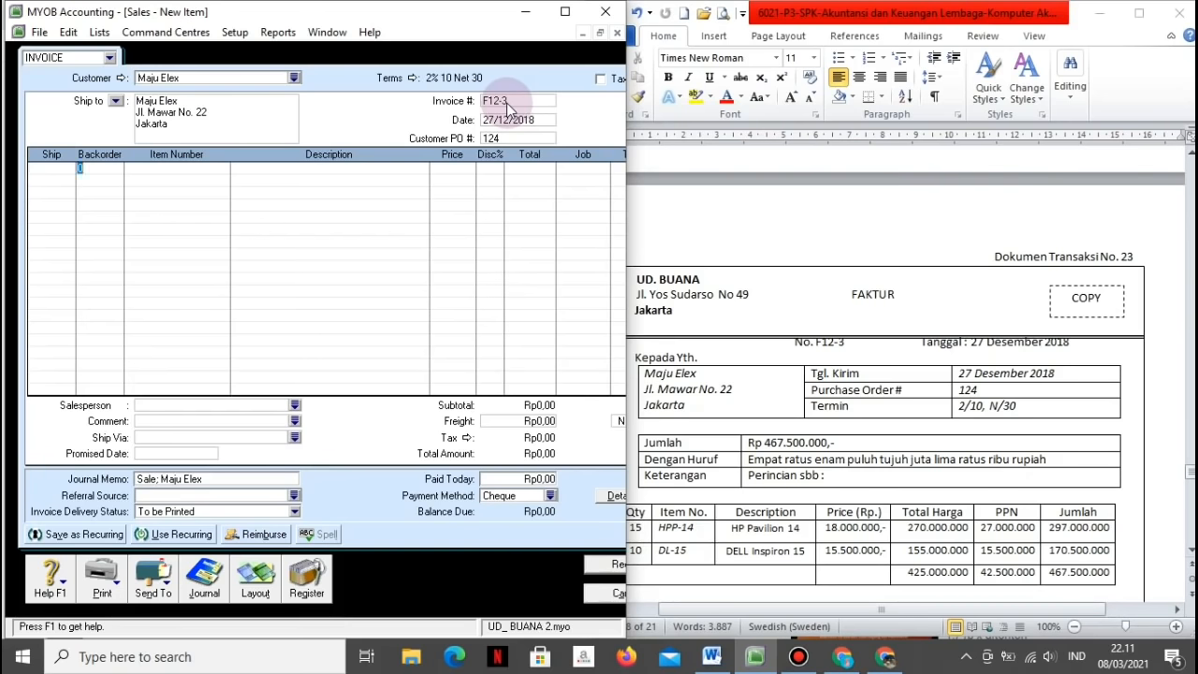
click(61, 171)
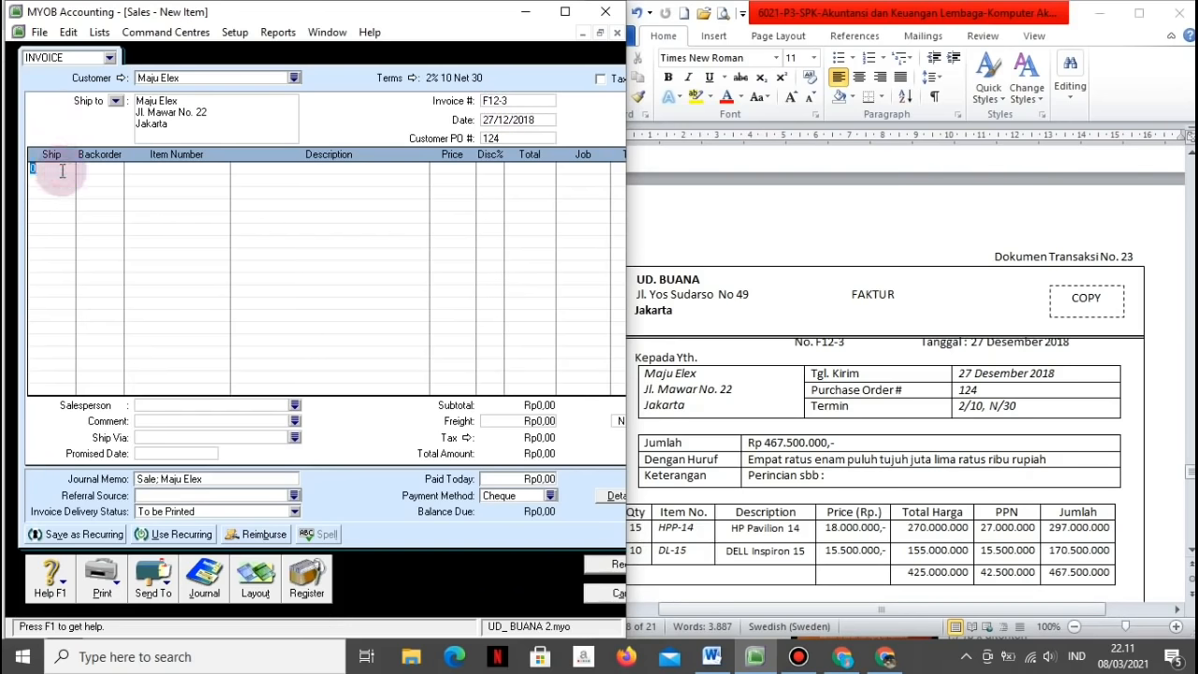
Step: Add line one: 15 HPP-14 (HP Pavilion 14) at 18000000 each
text(15)
key(Tab)
key(Tab)
key(Tab)
click(414, 443)
key(Tab)
key(Tab)
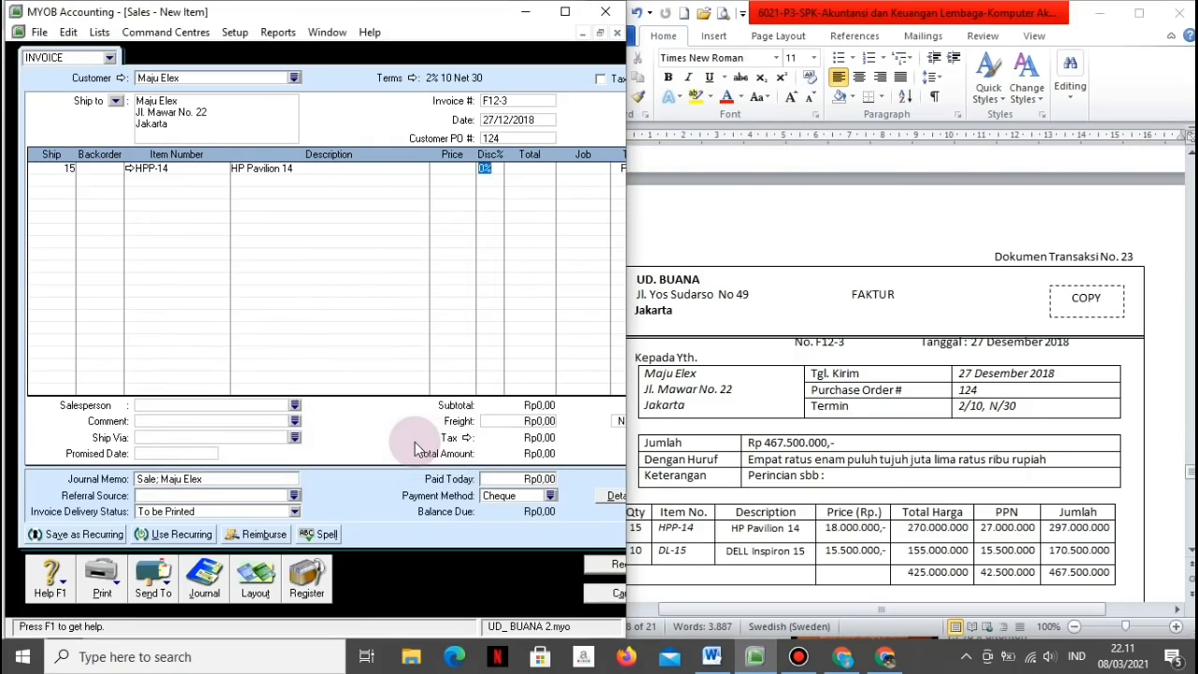
click(459, 167)
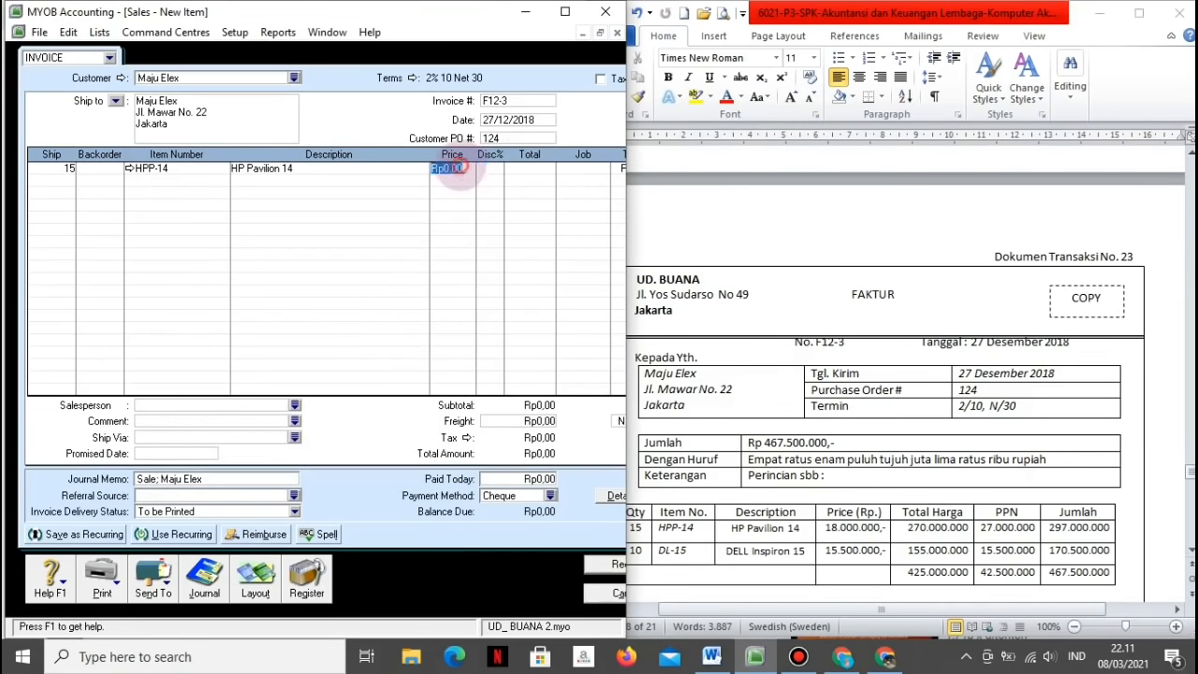
text(18000000)
key(Tab)
key(Tab)
key(Tab)
key(Tab)
key(Tab)
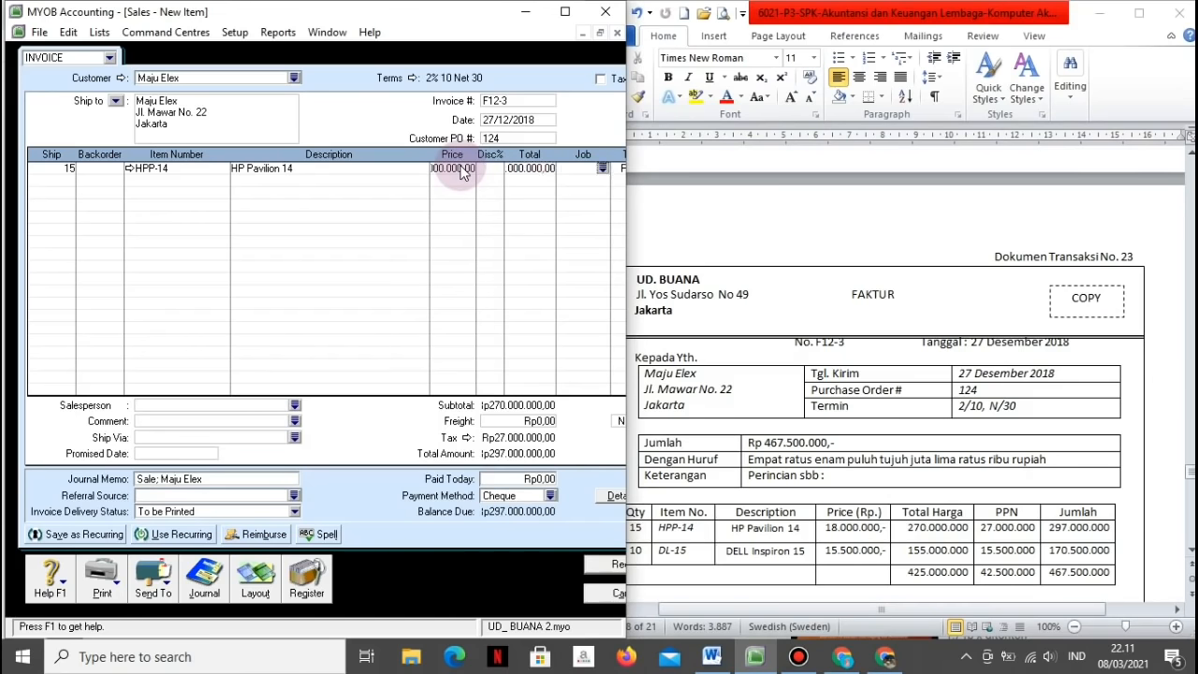
Step: Add line two: 10 DL-15 (Dell Inspiron 15) at 15.500.000 each
key(Tab)
click(47, 179)
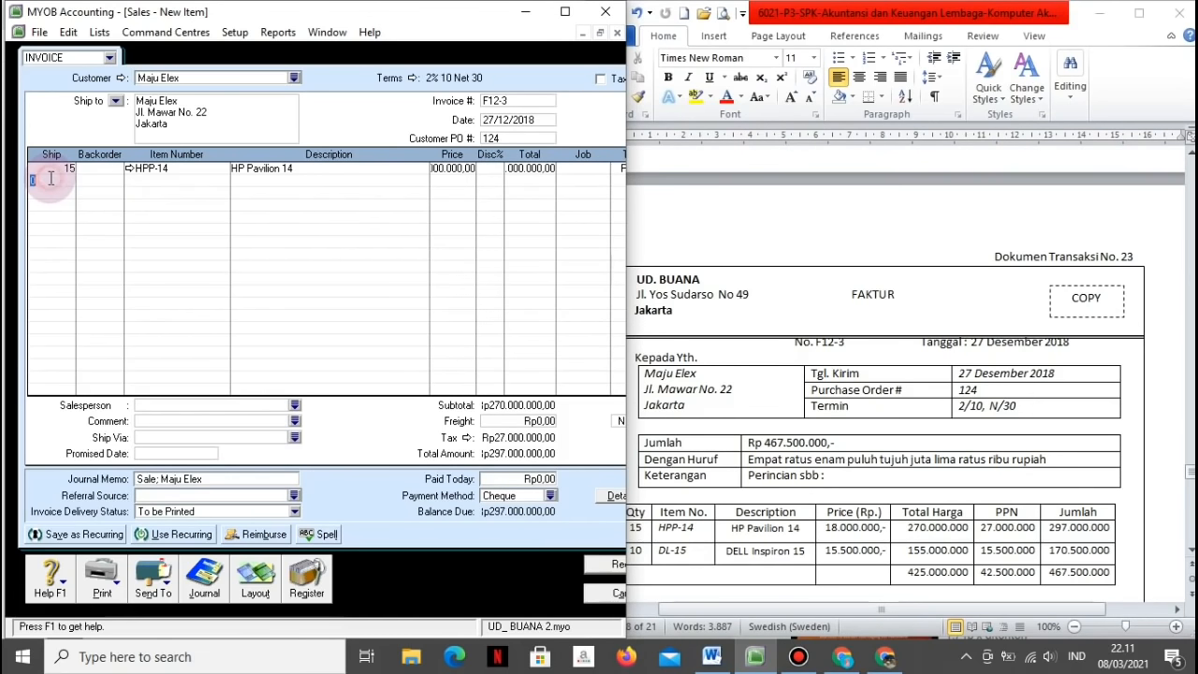
text(10)
key(Tab)
key(Tab)
key(Tab)
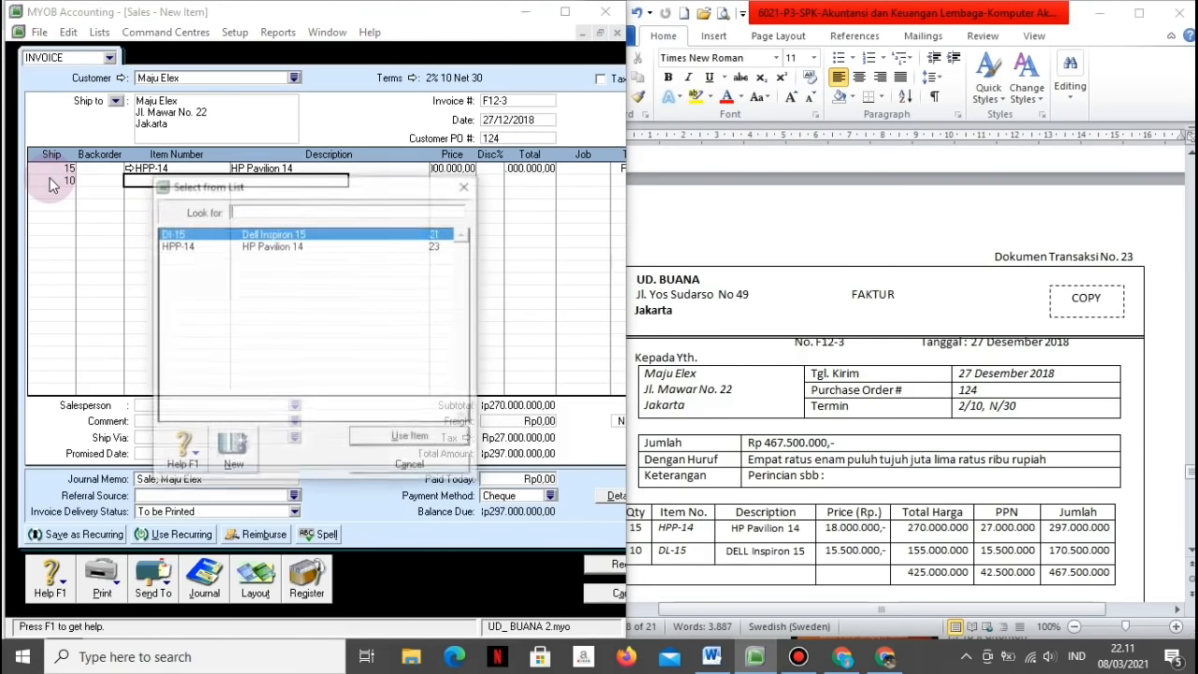
click(367, 438)
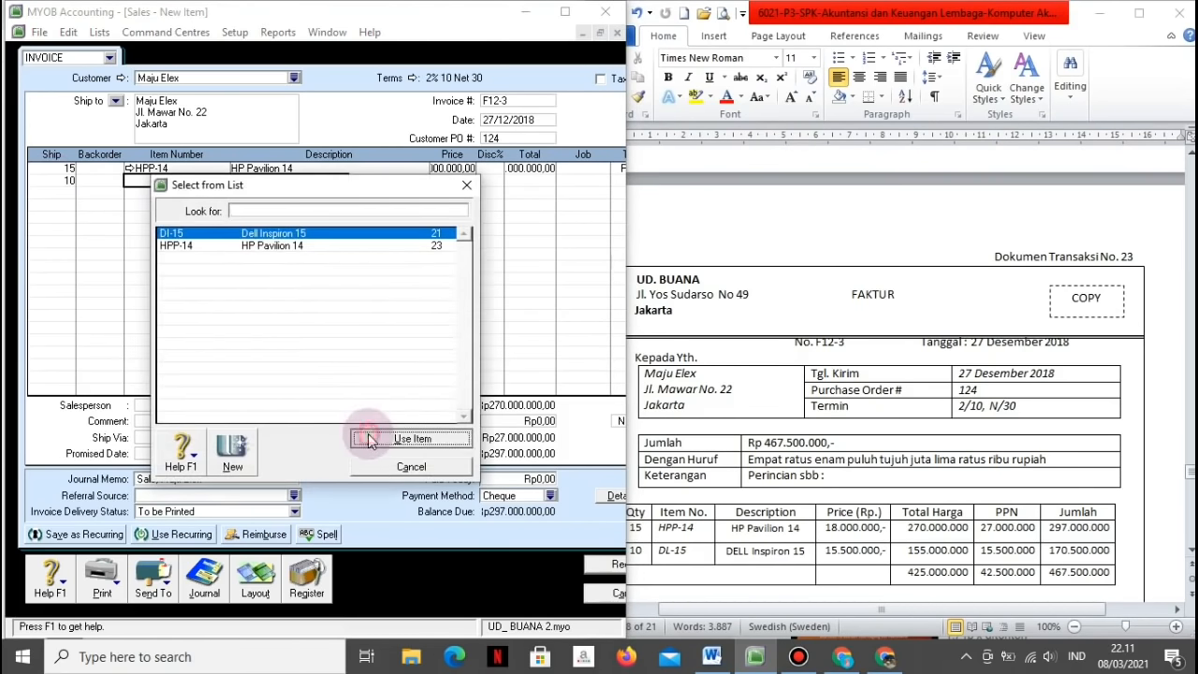
key(Tab)
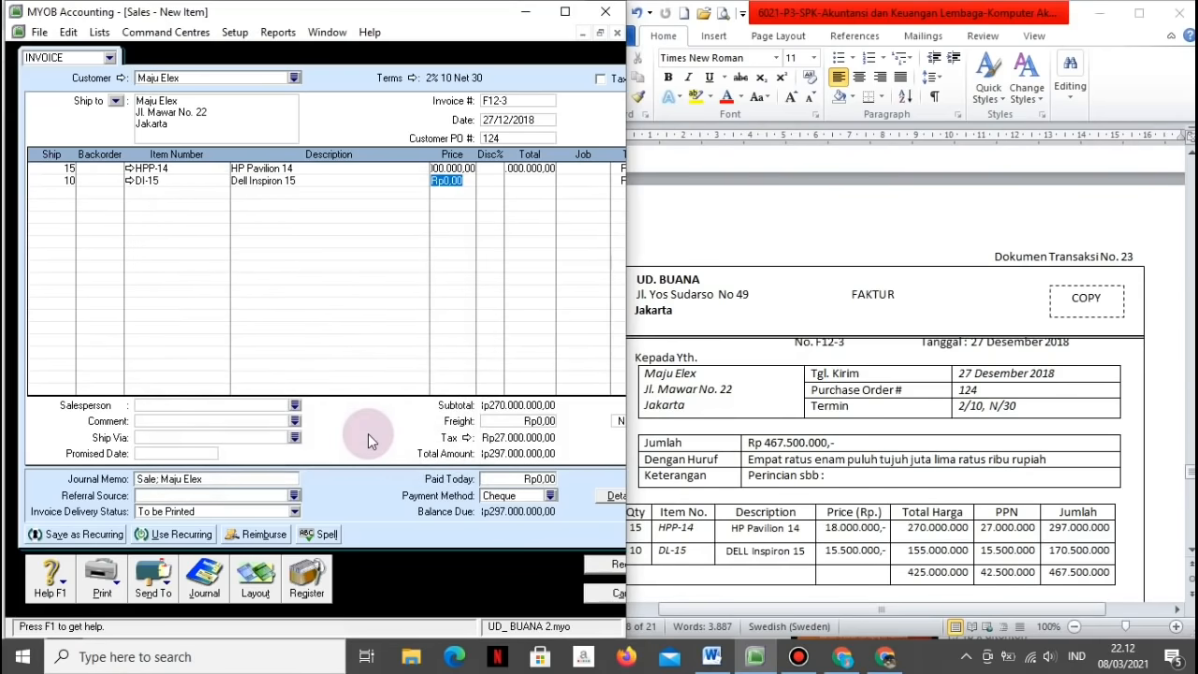
text(155000)
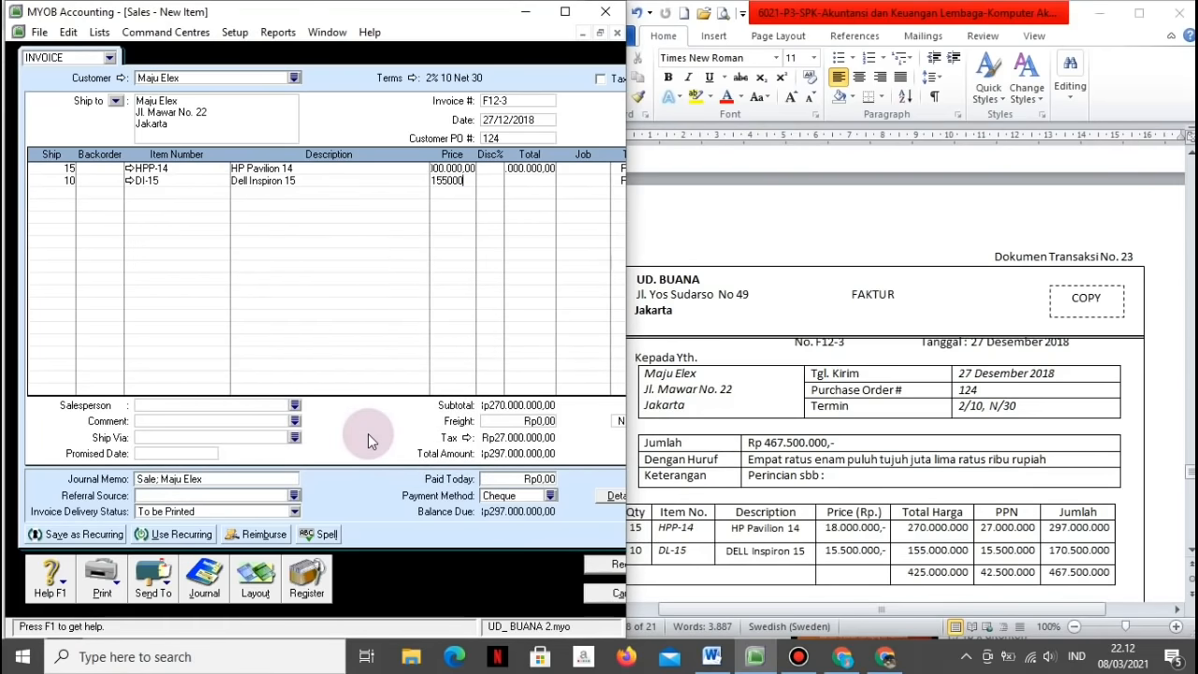
key(Tab)
key(Tab)
key(Tab)
Step: Check the journal recap, record invoice F12-3 and close the sales form
key(ctrl+r)
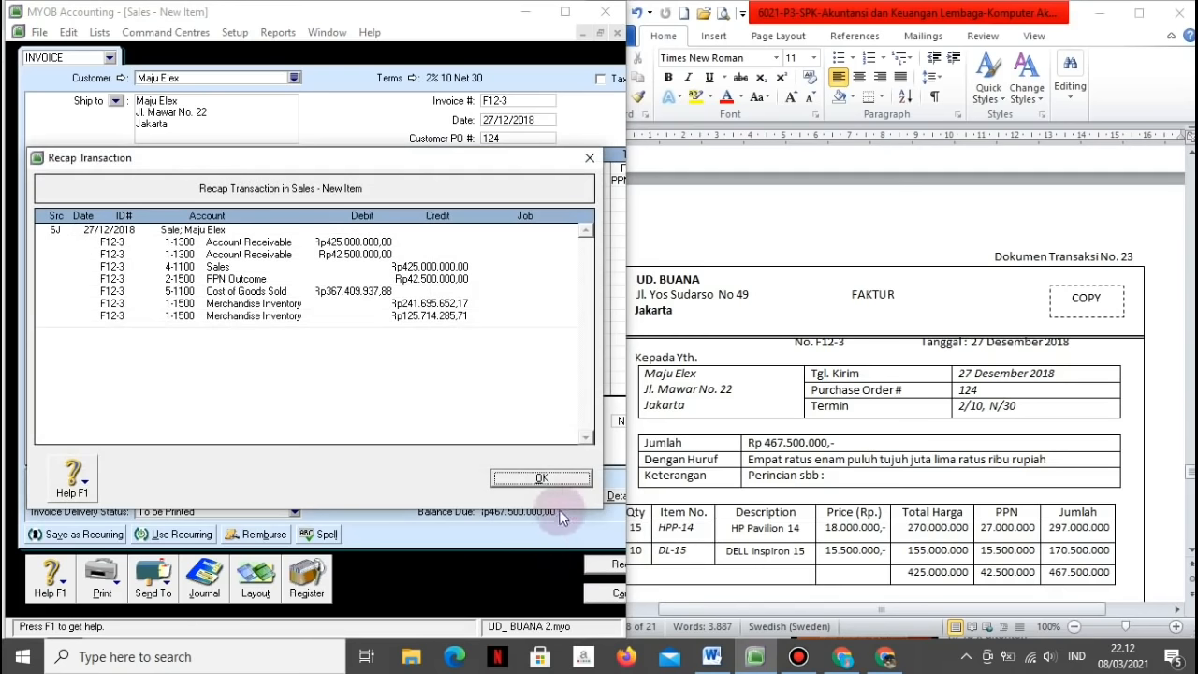
click(541, 478)
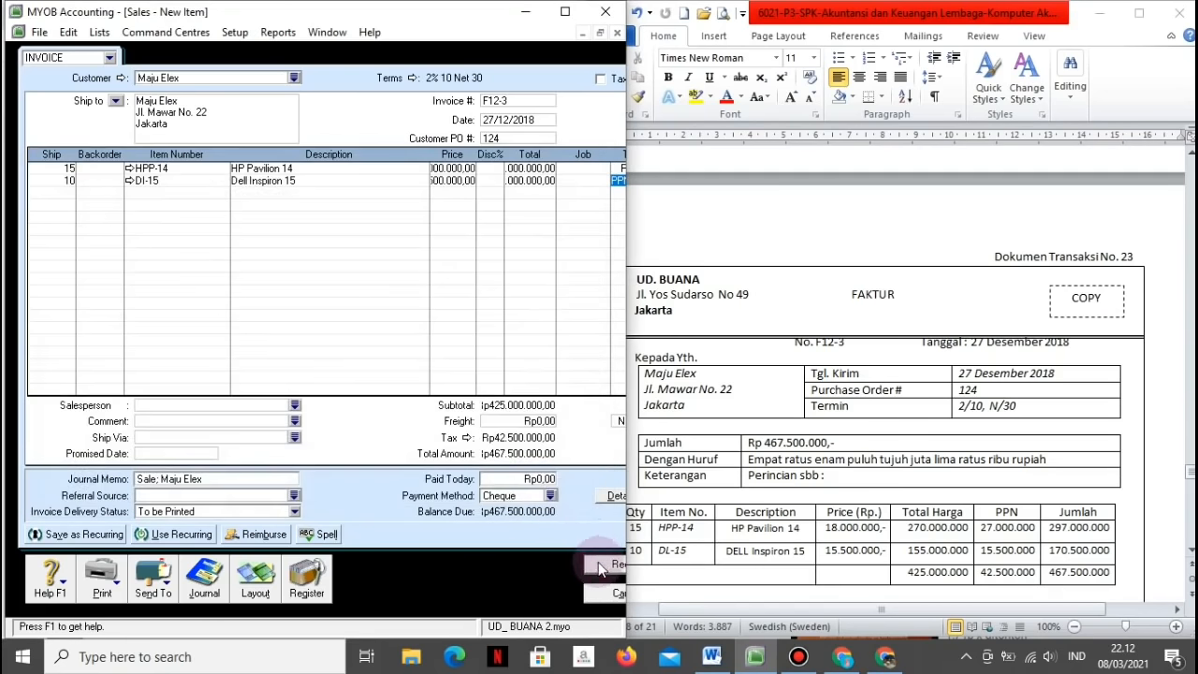
click(600, 567)
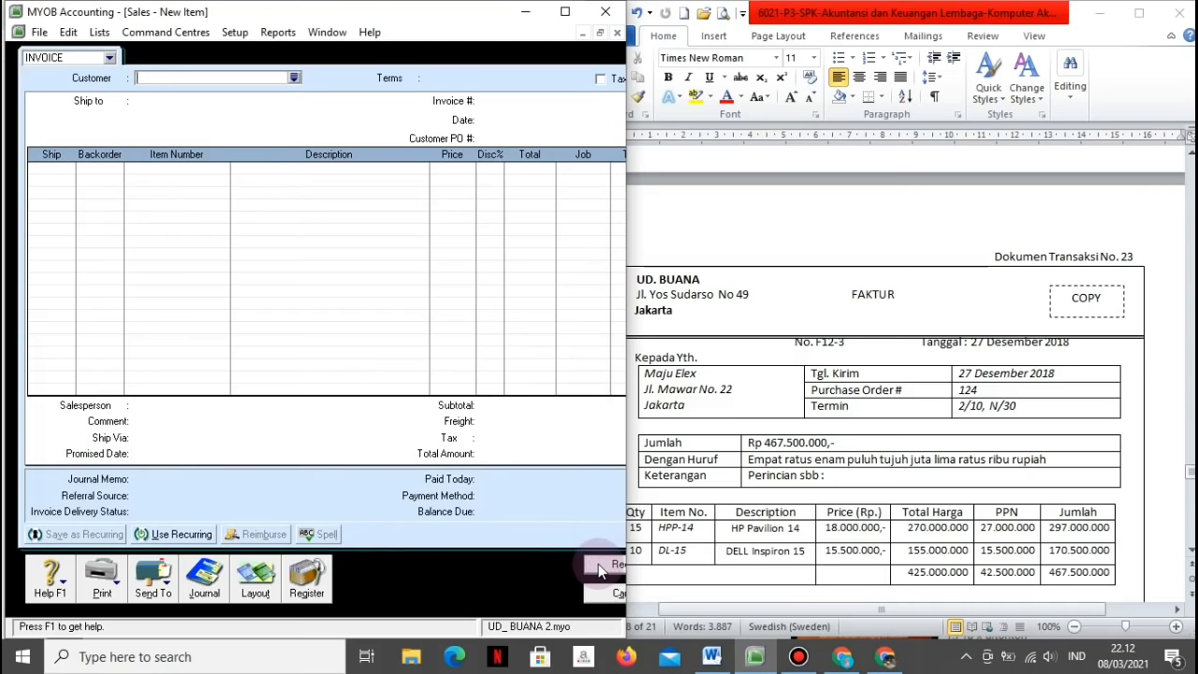
click(604, 594)
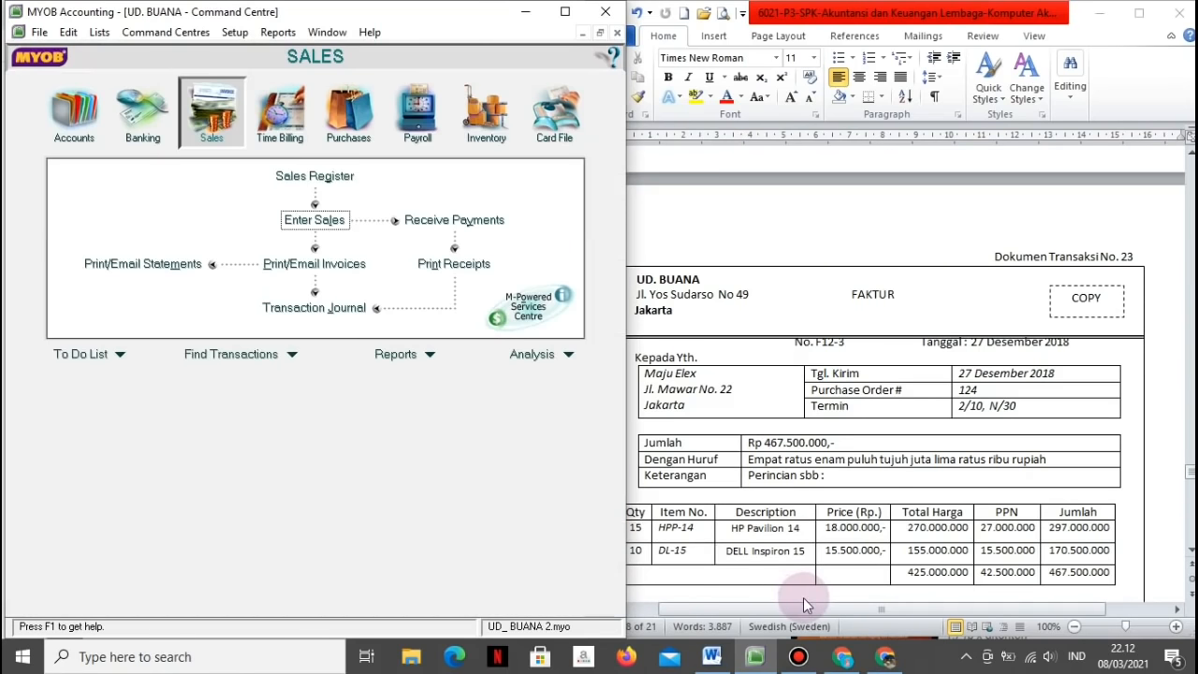
Step: Scroll Word to Fa. Makmur's invoice G11 for Rp366.520.000 and open a blank purchase bill
click(803, 597)
scroll(804, 597, down, 1)
scroll(803, 597, down, 6)
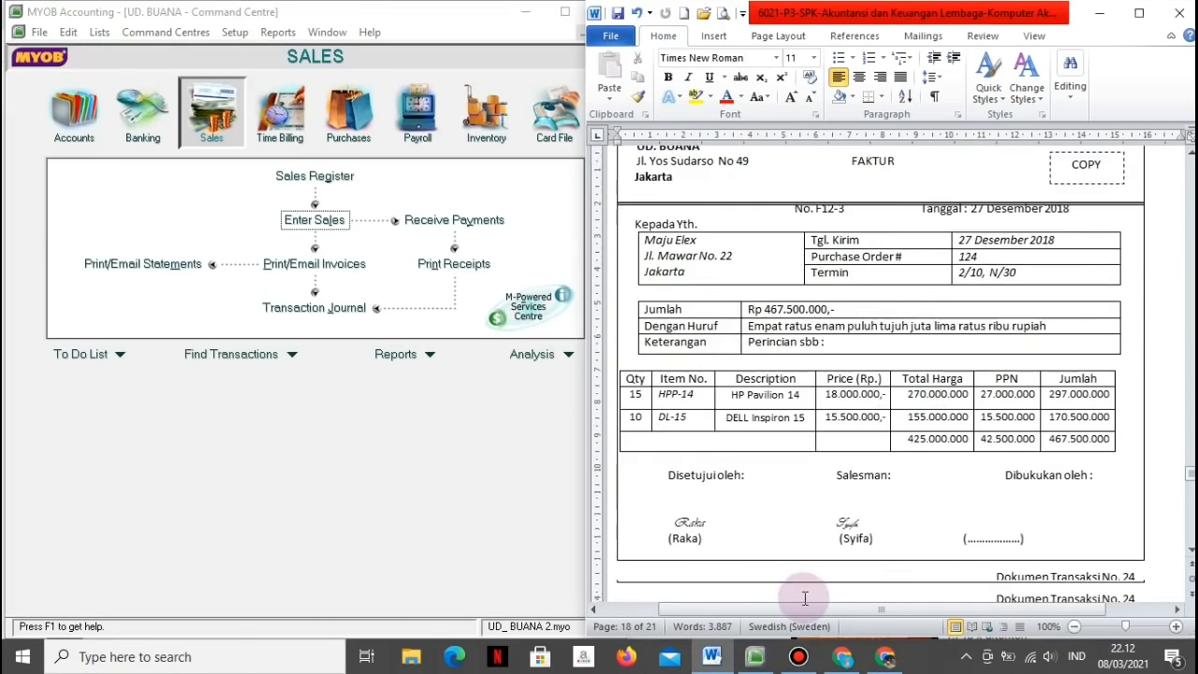
scroll(802, 597, down, 3)
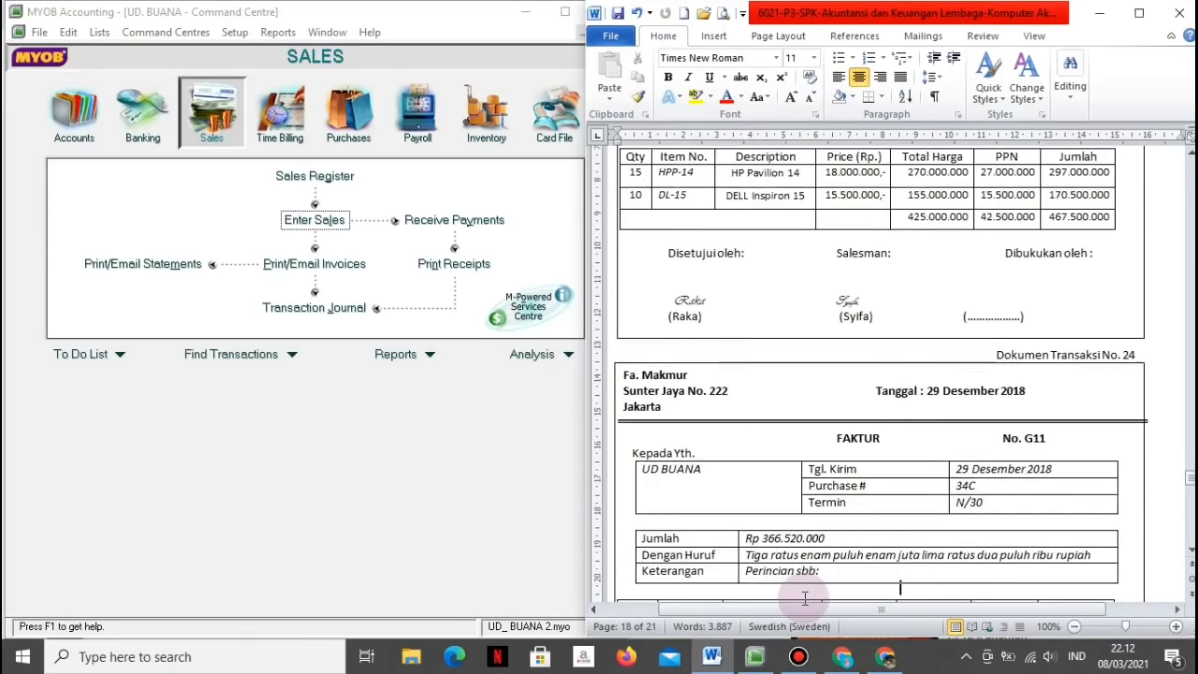
scroll(803, 597, down, 1)
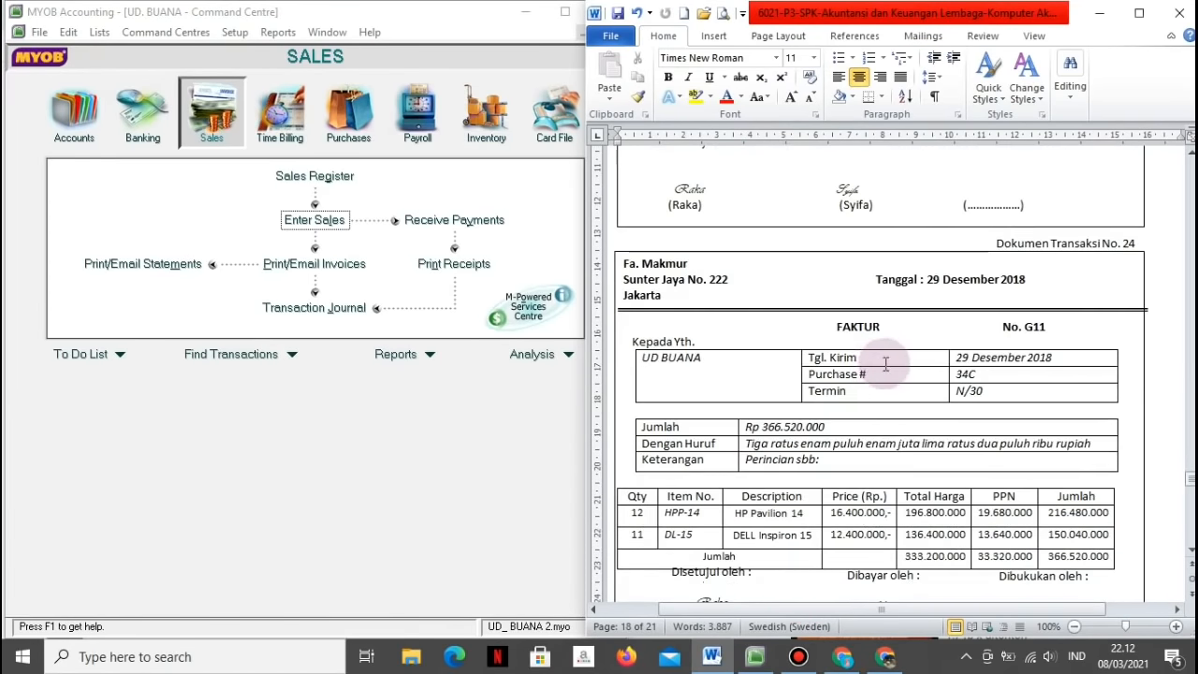
click(365, 94)
click(309, 219)
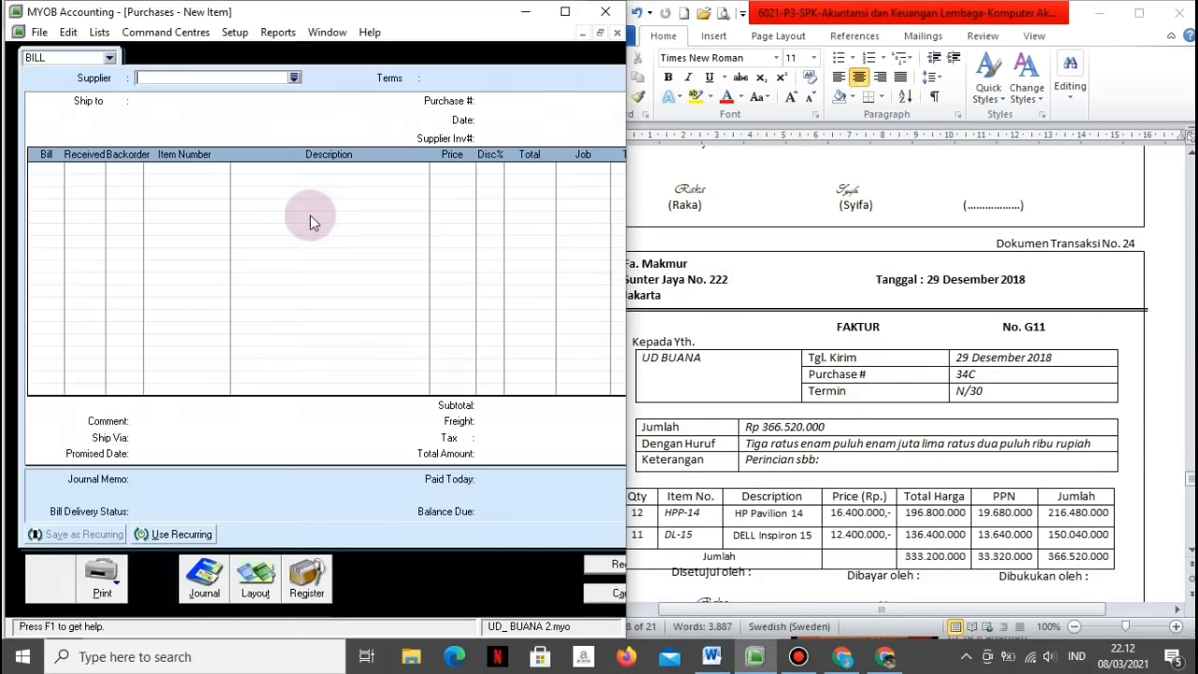
Step: Set supplier Fa. Makmur, purchase 34C dated 29/12/2018, supplier invoice G11, and 12 units on line one
click(294, 77)
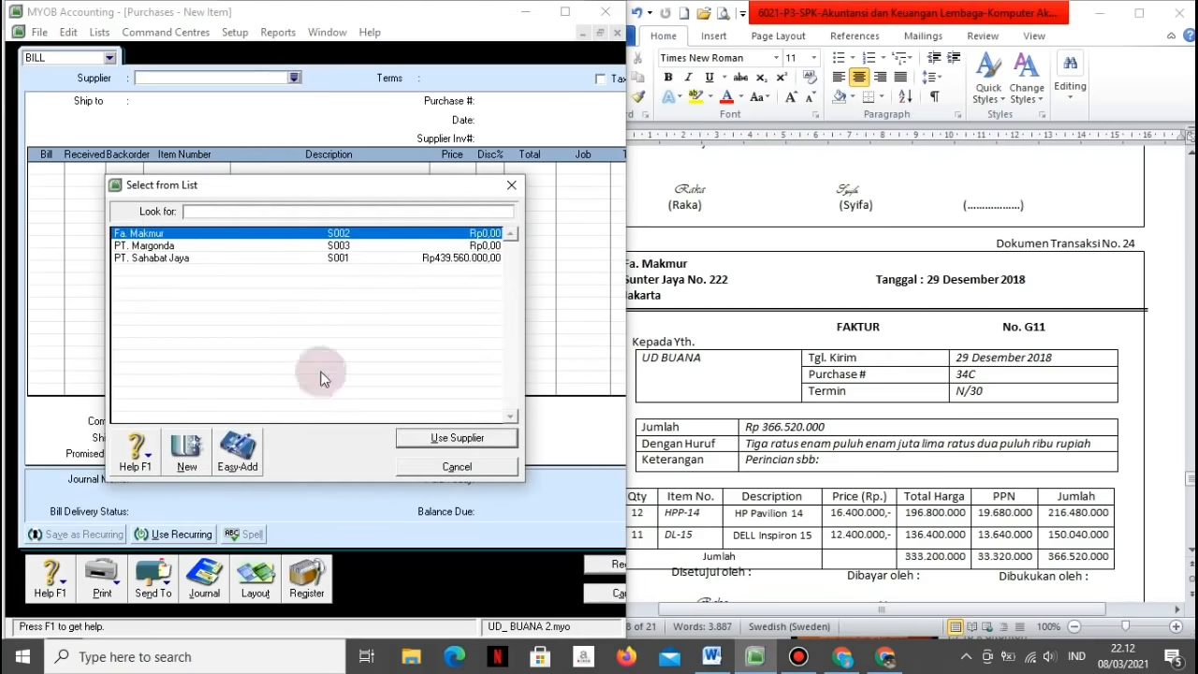
click(409, 437)
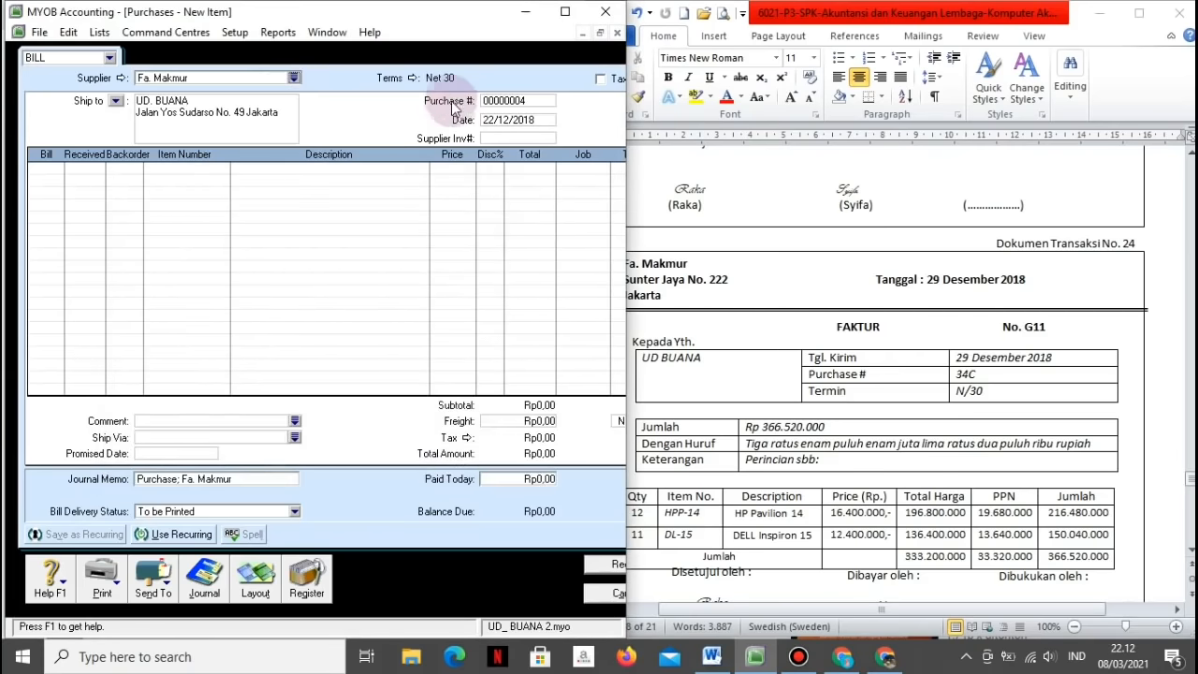
click(496, 101)
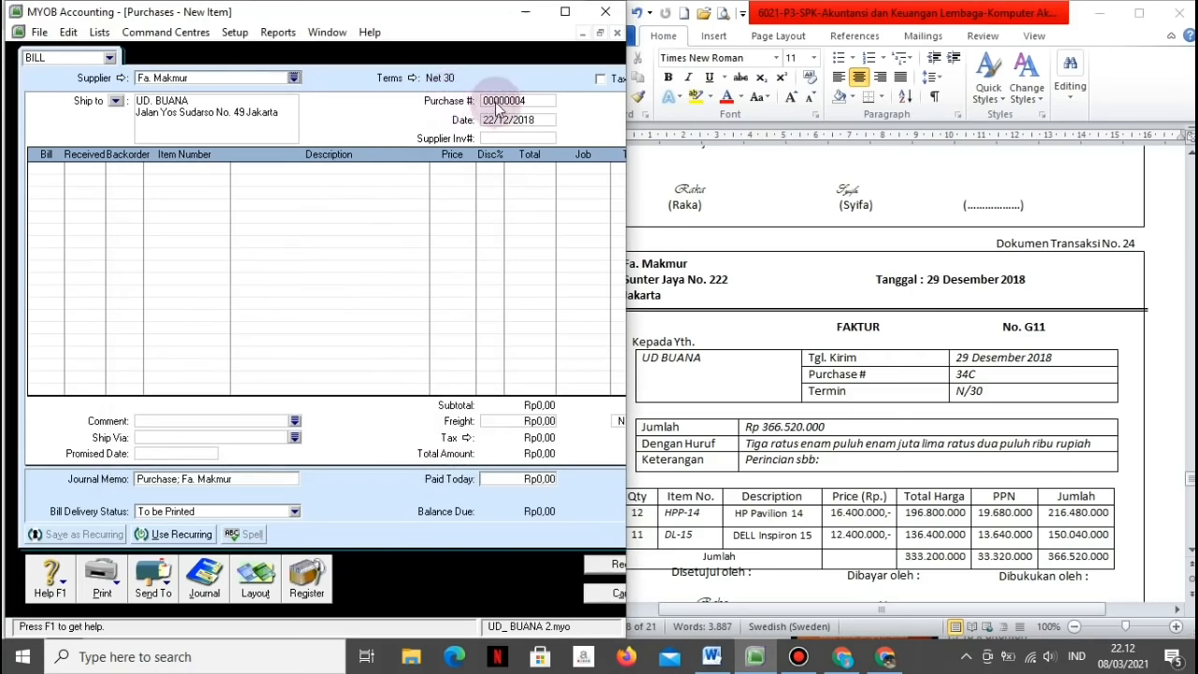
text(34C)
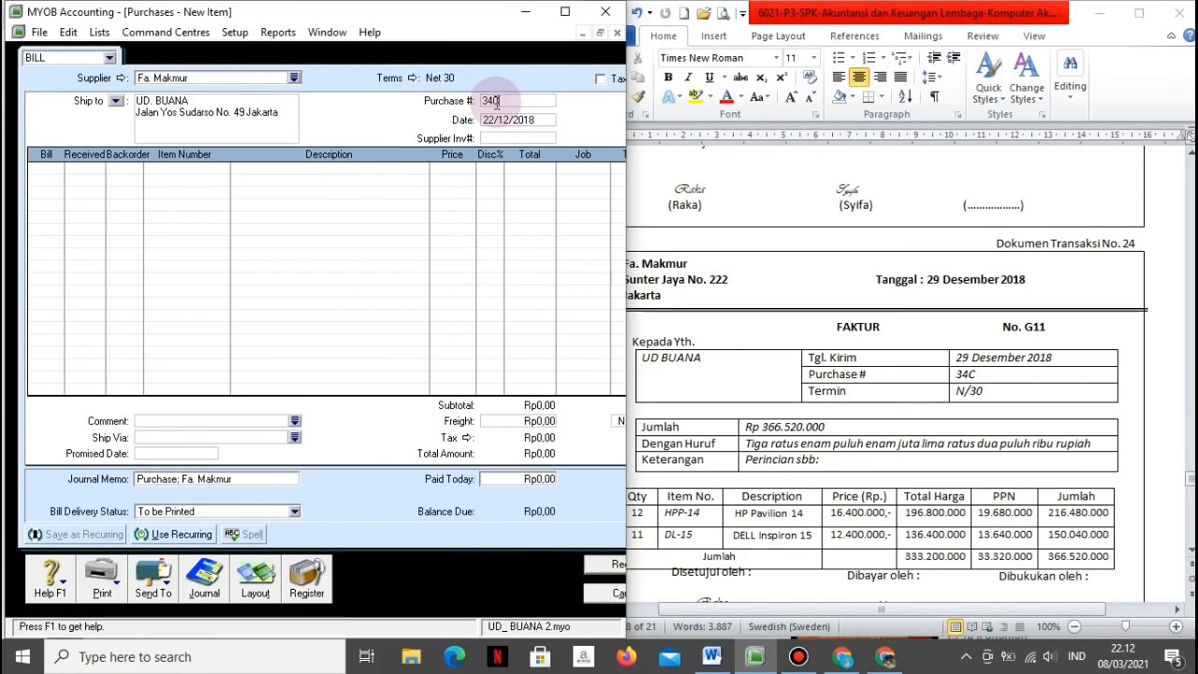
text(29/12/2018)
key(Tab)
text(G11)
key(Tab)
text(12)
key(Tab)
key(Tab)
key(Tab)
click(271, 246)
Step: Put HP Pavilion 14 (HPP-14) on the first bill line at 16.400.000
click(383, 434)
key(Tab)
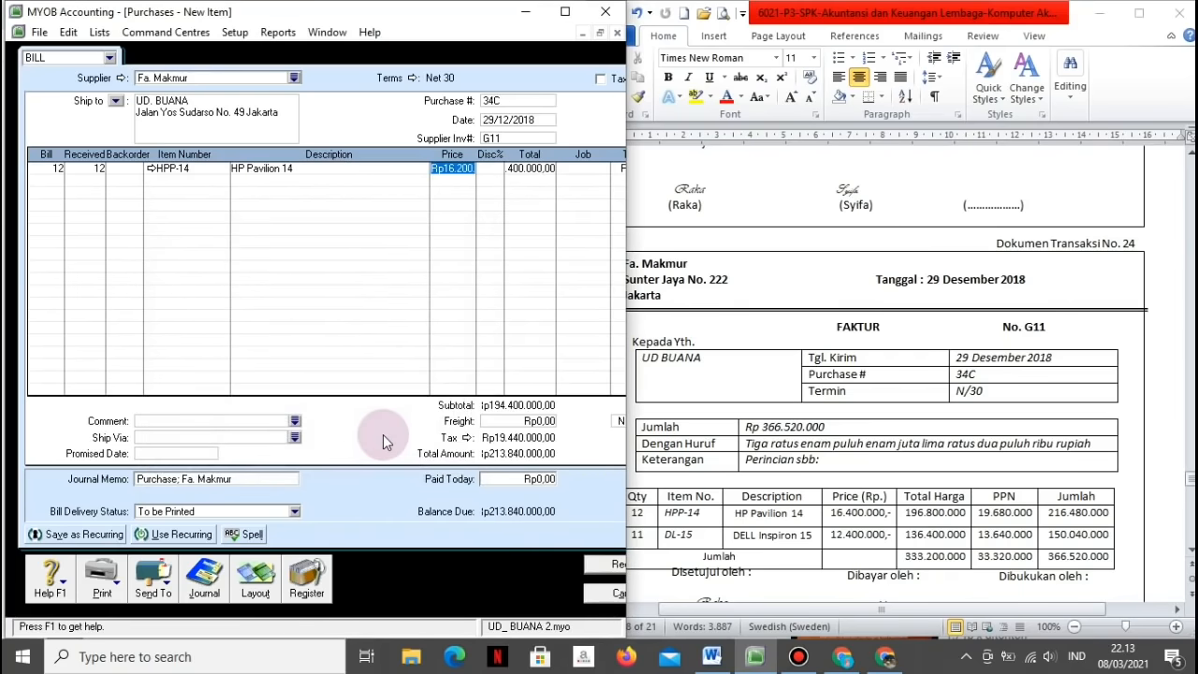
text(16400000)
key(Tab)
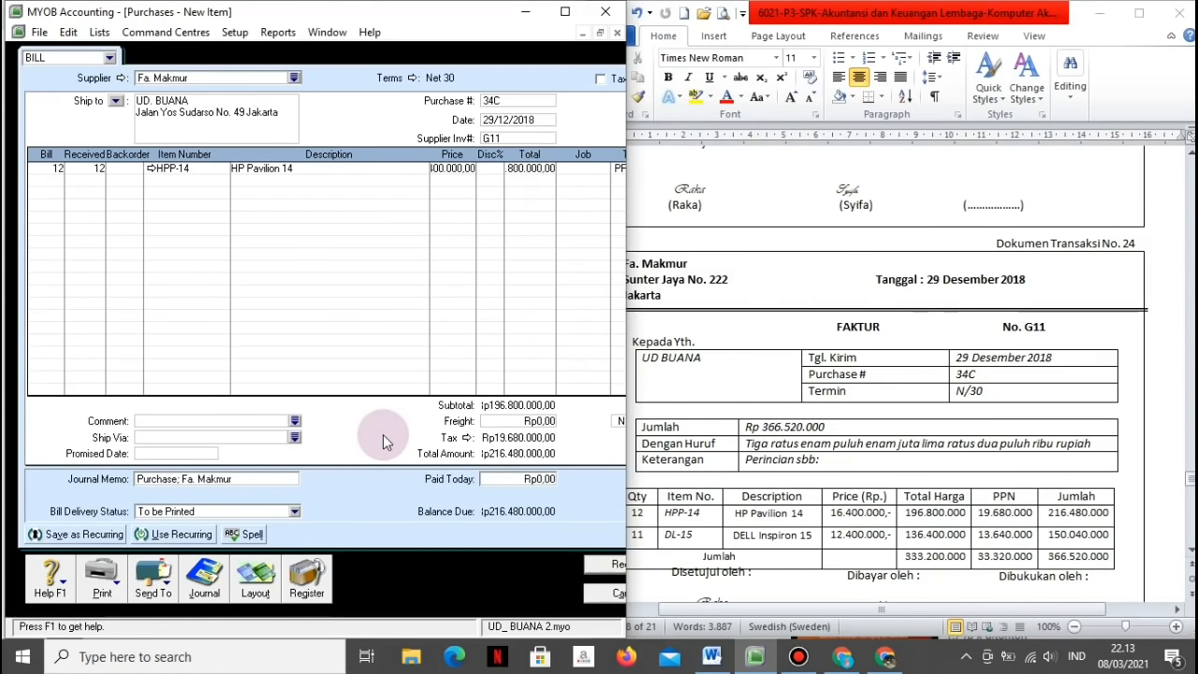
Step: Add a second bill line for 11 Dell Inspiron 15 (DL-15) at 12.400.000
key(Tab)
text(11)
key(Tab)
key(Tab)
key(Tab)
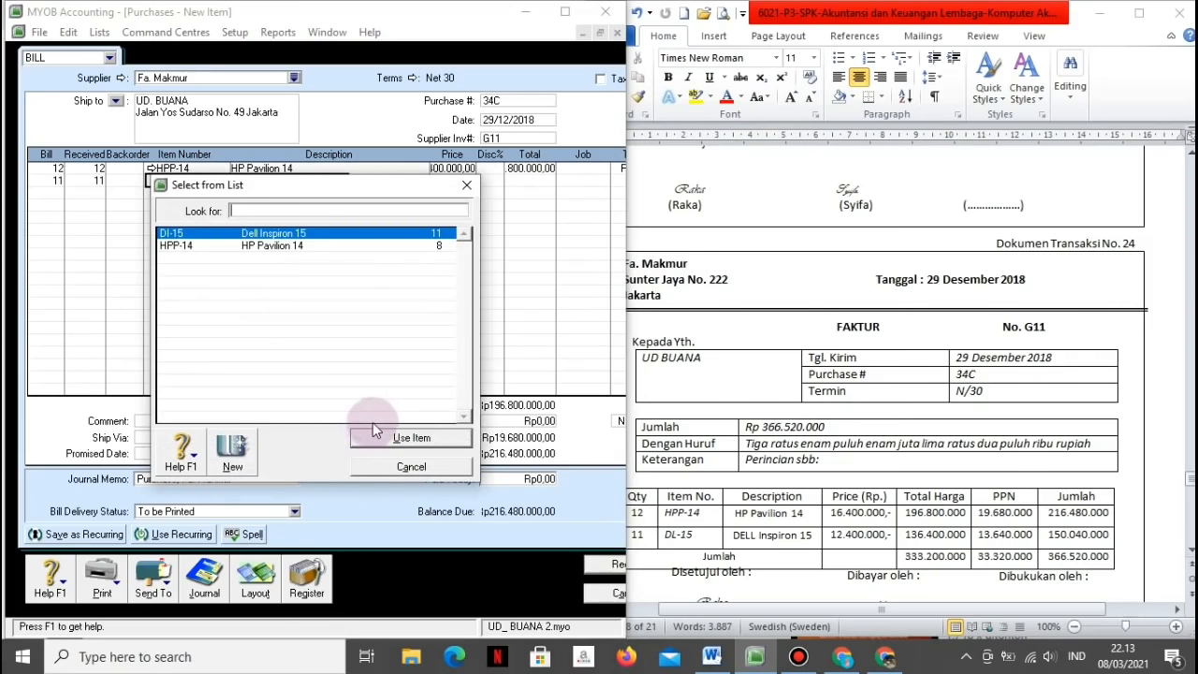
click(378, 437)
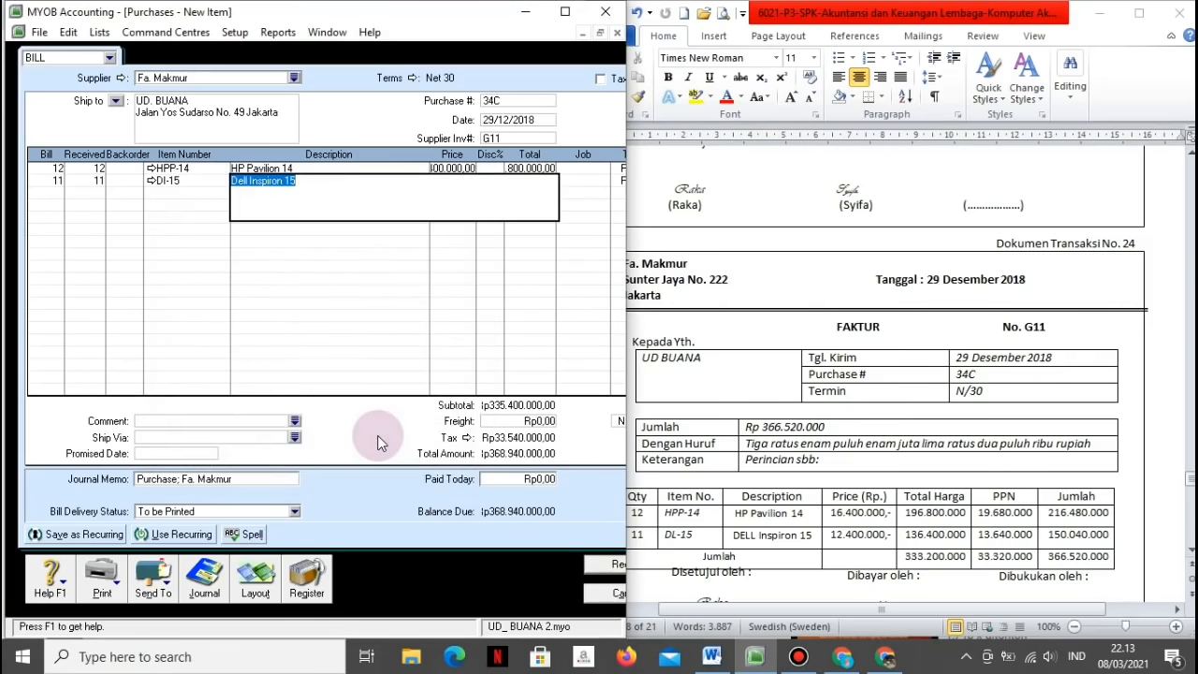
key(Tab)
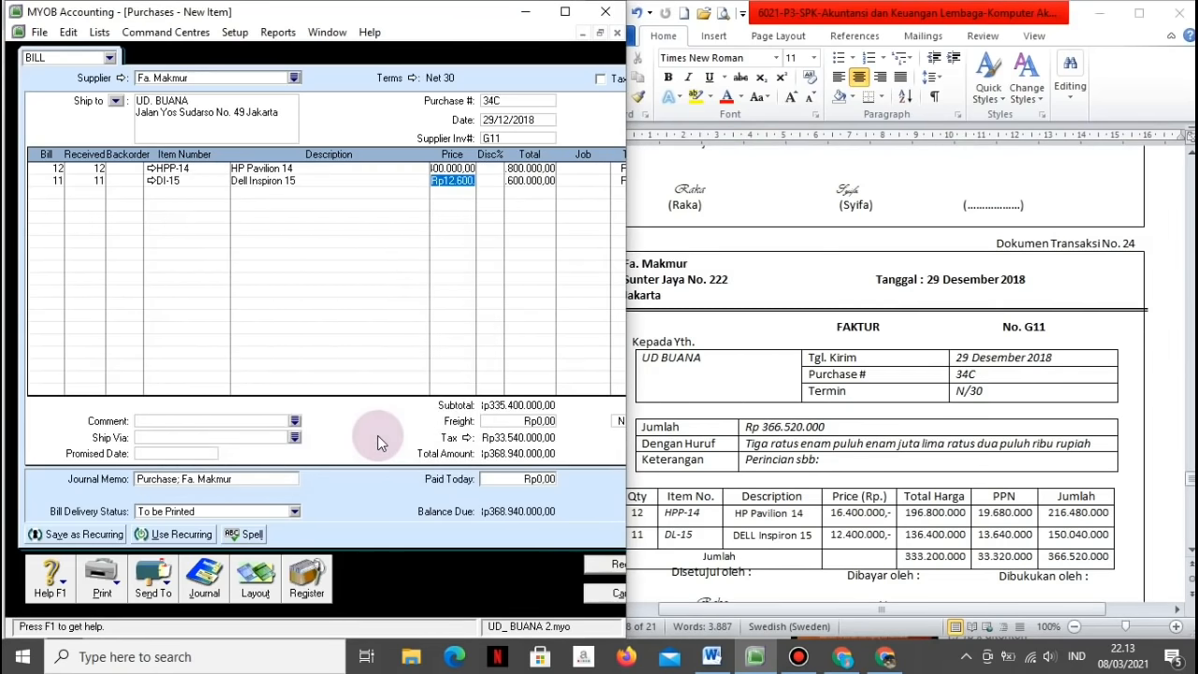
text(12400000)
key(Tab)
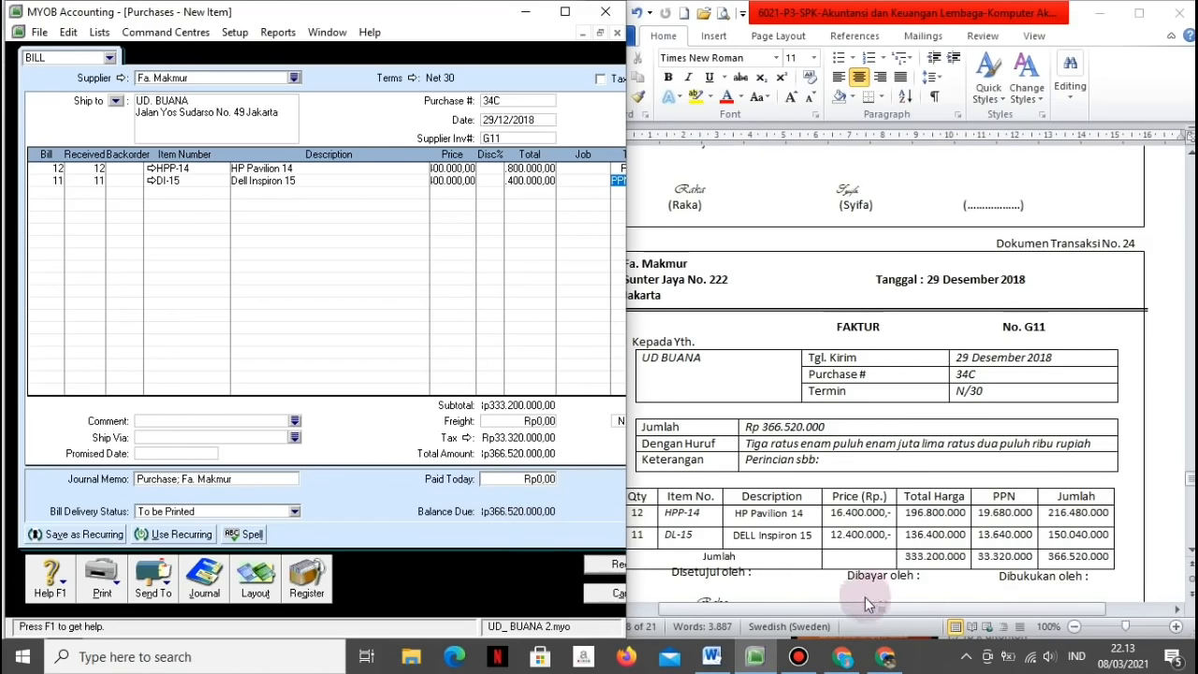
Step: Record bill 34C totalling Rp366.520.000 and close the cleared purchase form
click(613, 565)
click(613, 594)
click(864, 500)
scroll(864, 500, down, 10)
Step: Select an item in the Purchases command centre after bill 34C is recorded
click(370, 461)
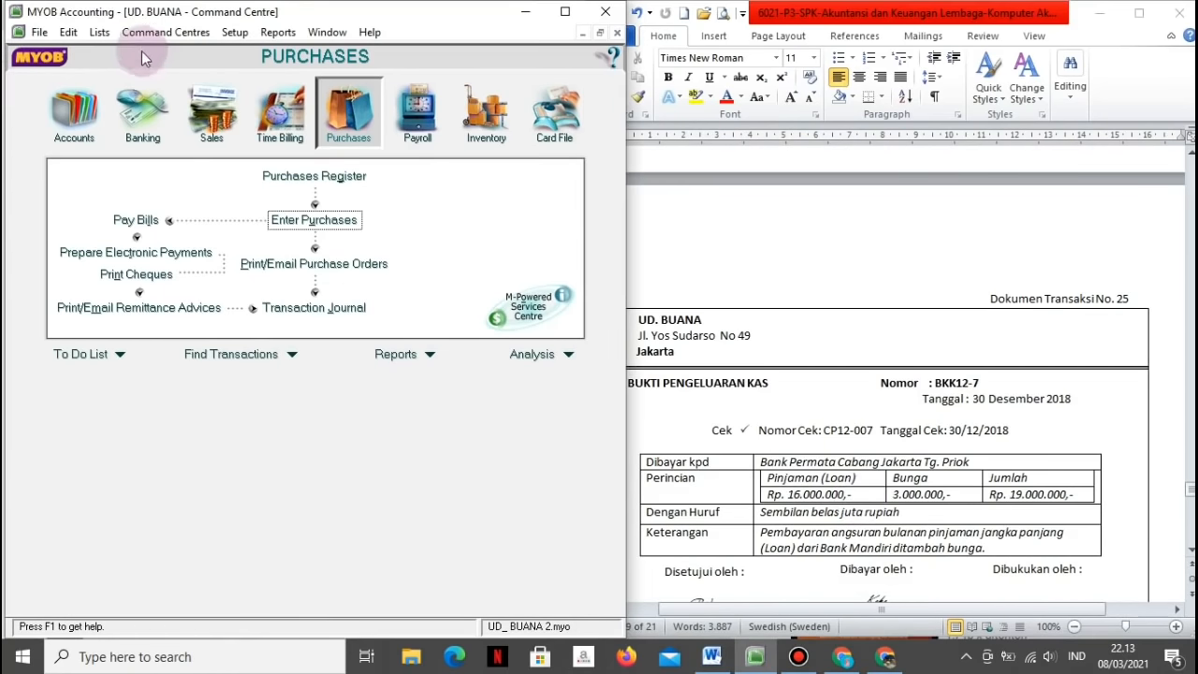
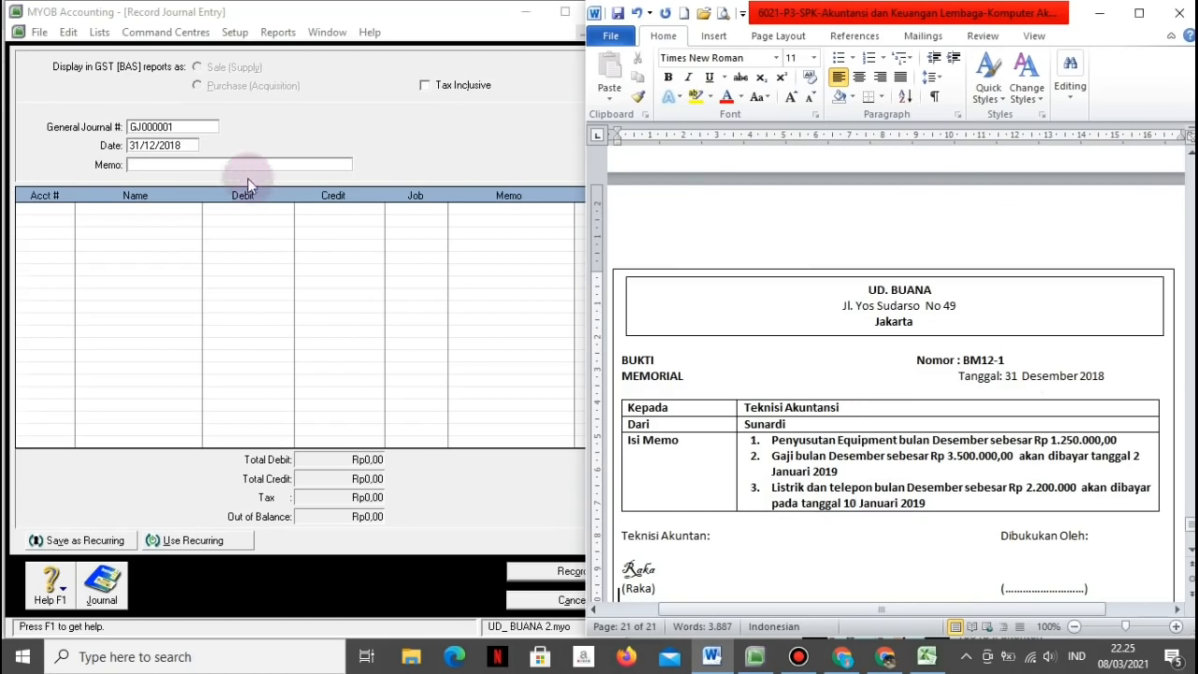
Step: Number the new journal BM12-3 and renumber the Word memo to BM12-3
click(197, 126)
text(BM12-)
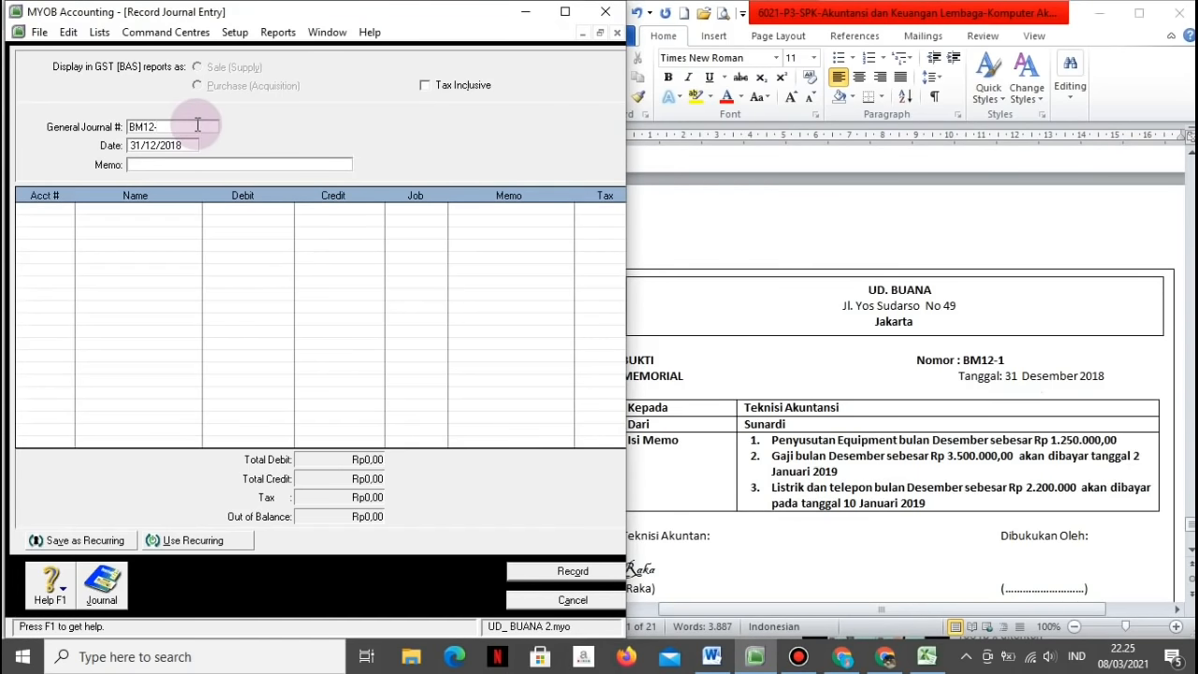
text(3)
click(1005, 361)
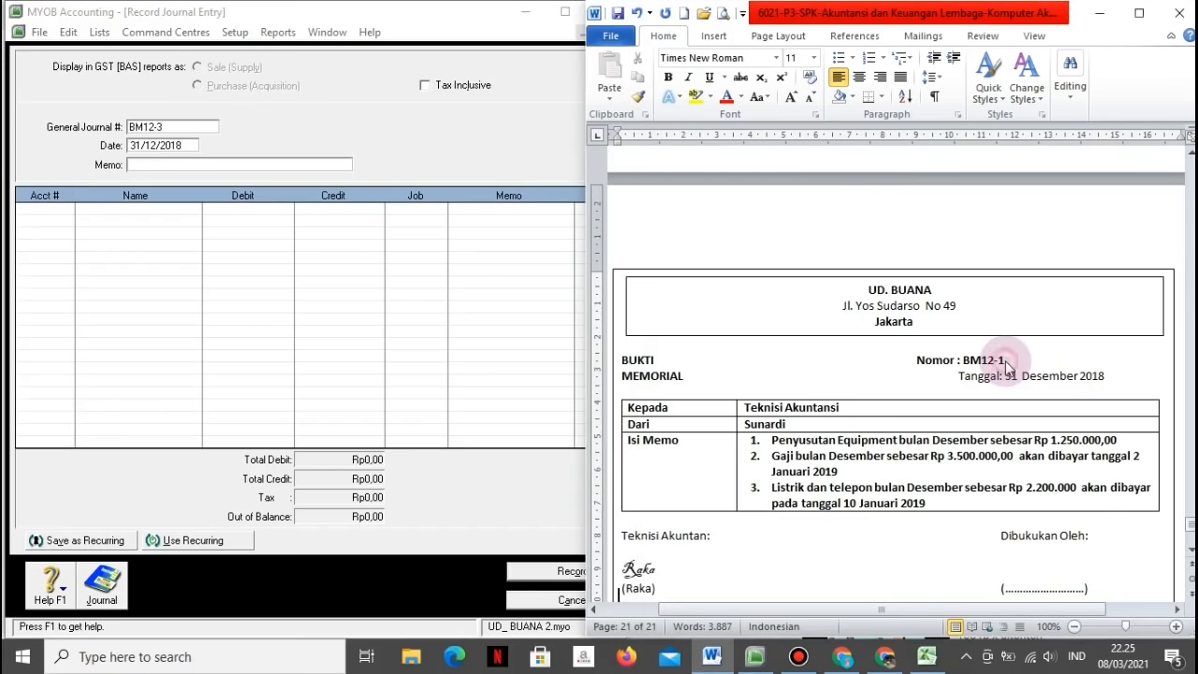
key(BackSpace)
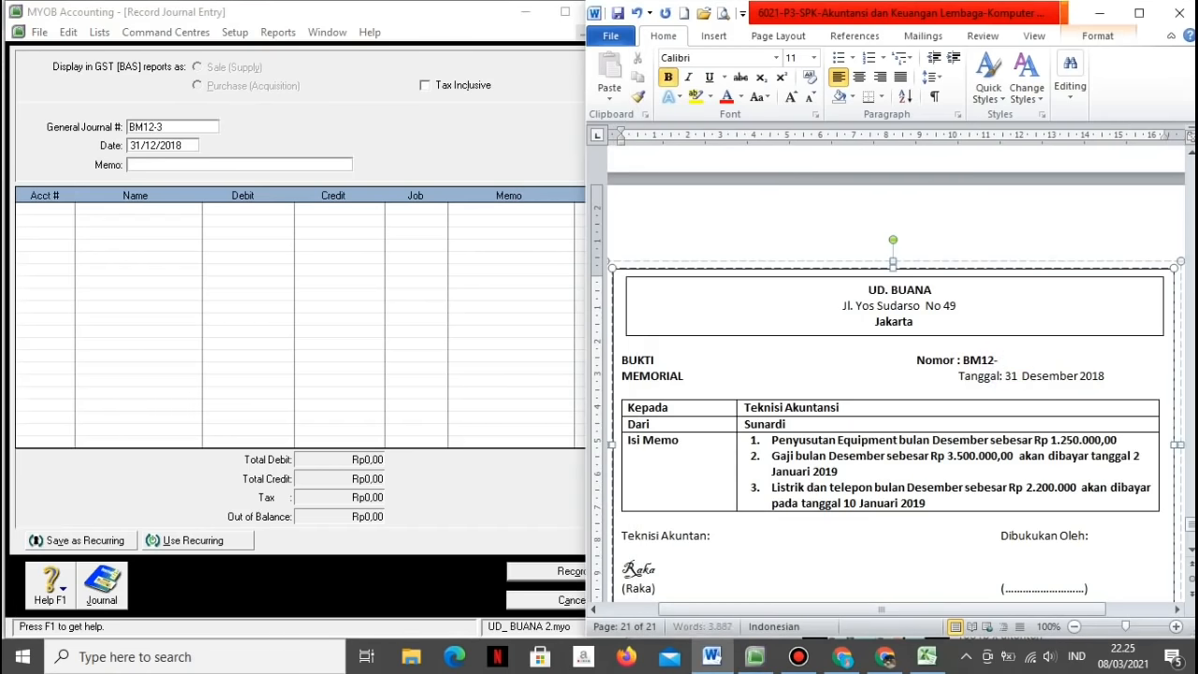
text(3)
Step: Enter the journal memo 'Penyusutan aset tetap dan utang lainnya'
click(216, 164)
text(Penyusutan aset tetat)
key(BackSpace)
text(p dan)
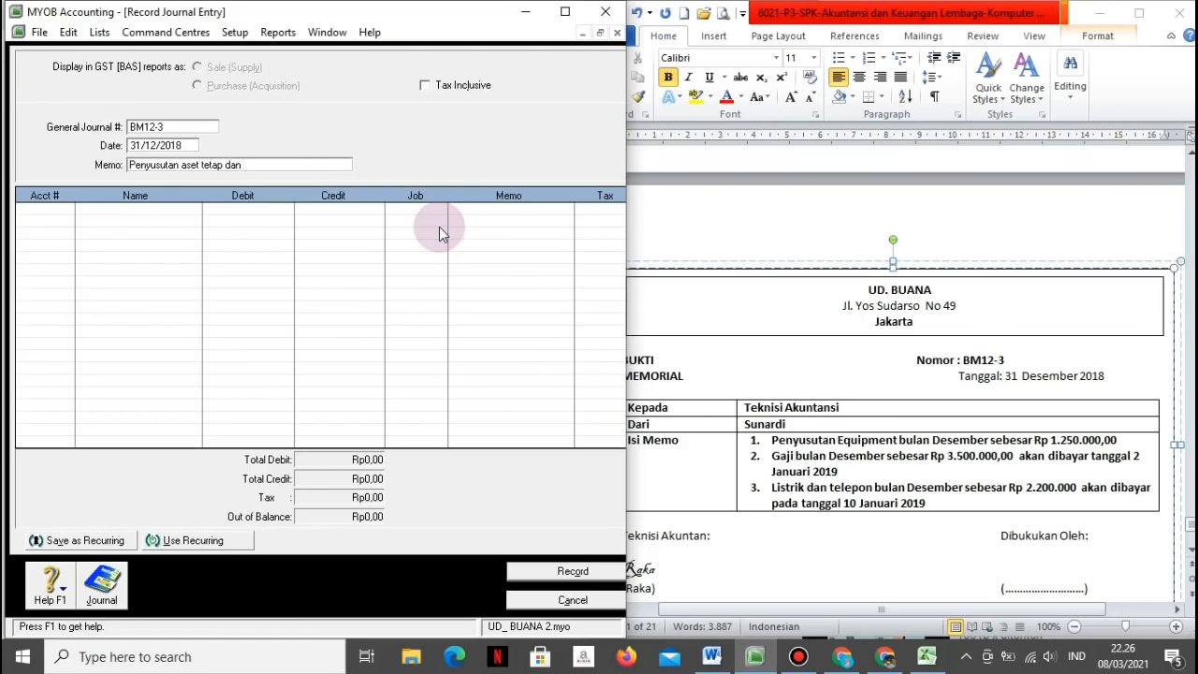
text( utang)
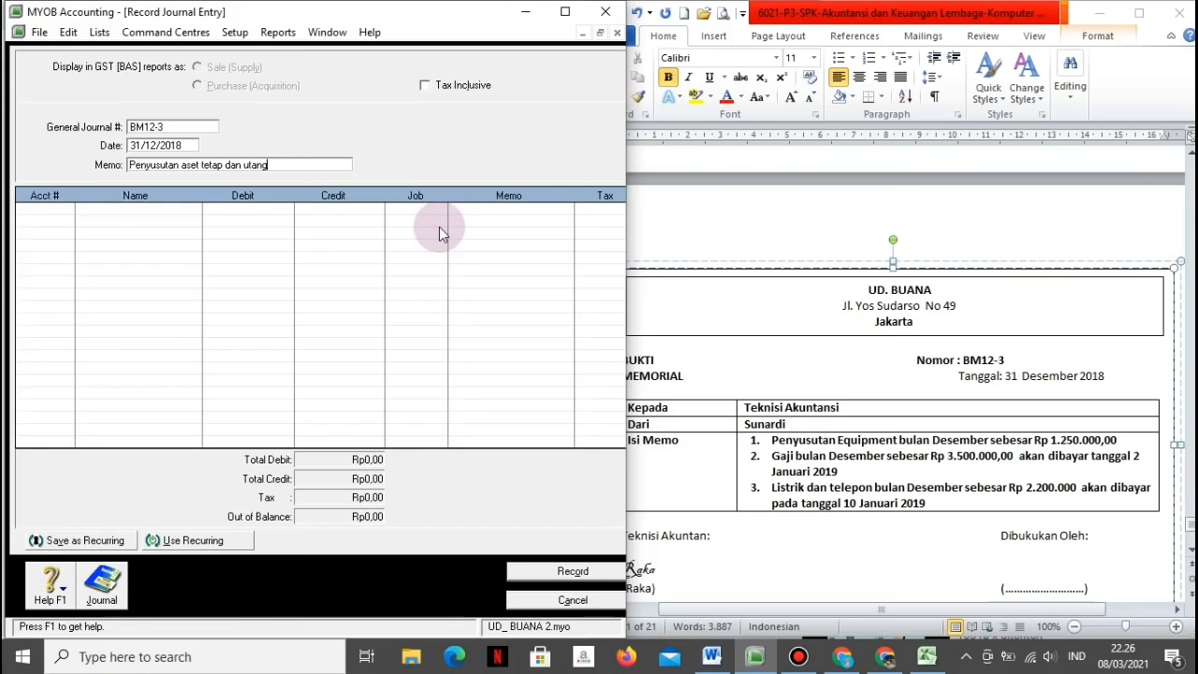
text( lainnya)
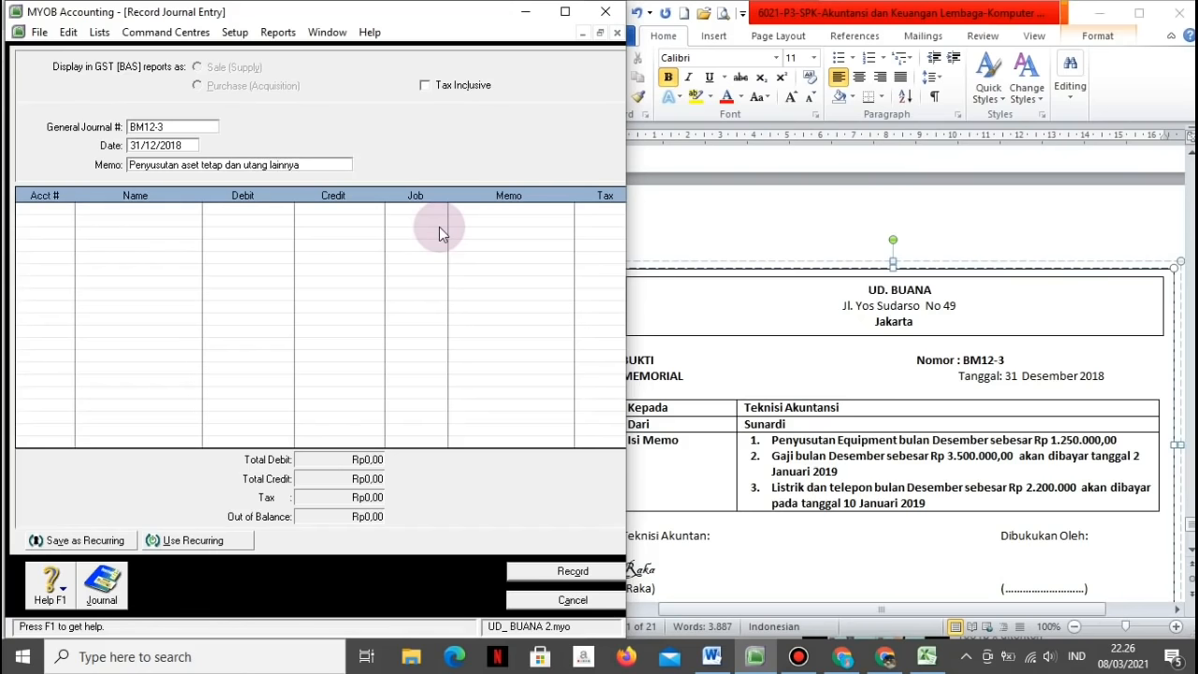
key(Tab)
key(Tab)
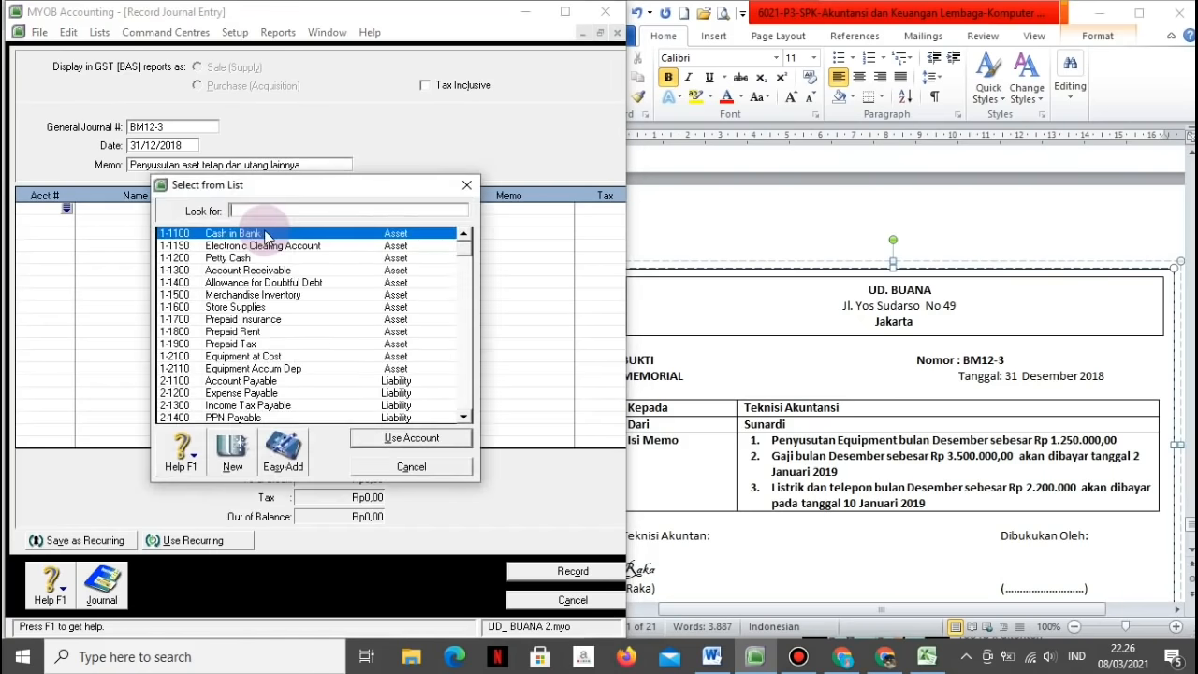
Step: Debit Depreciation Expense Rp1.250.000 and credit Equipment Accum Dep
scroll(267, 237, down, 10)
click(253, 331)
click(366, 441)
text(1)
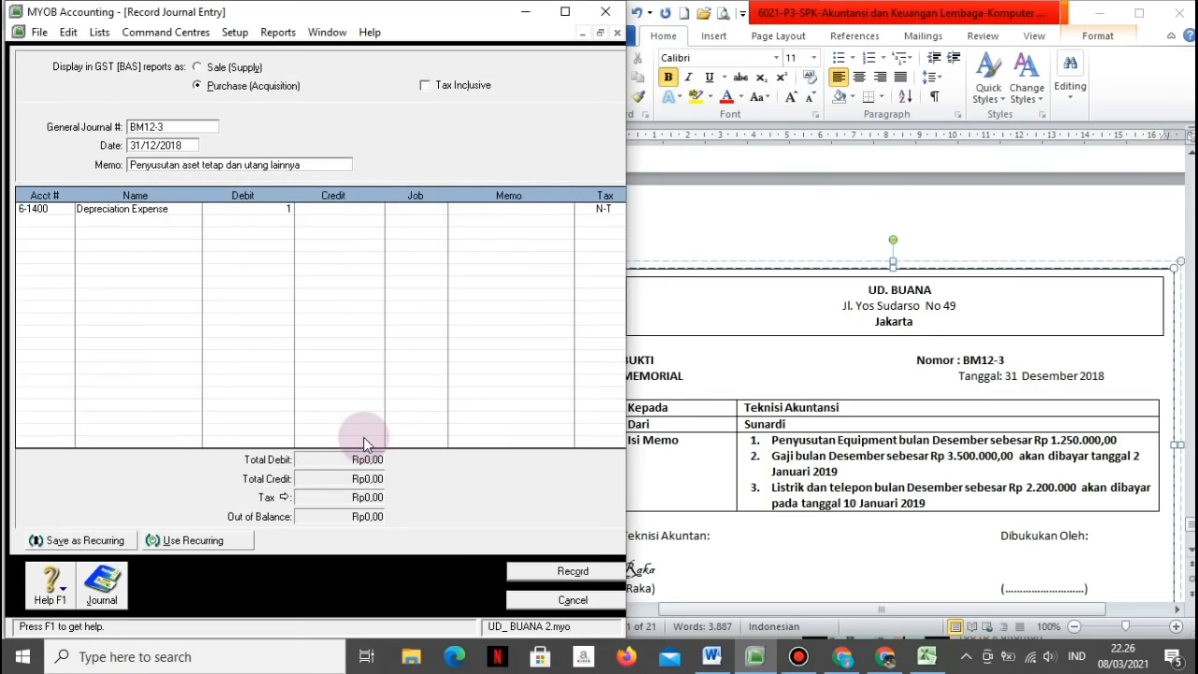
text(.250.0000)
key(Tab)
key(Tab)
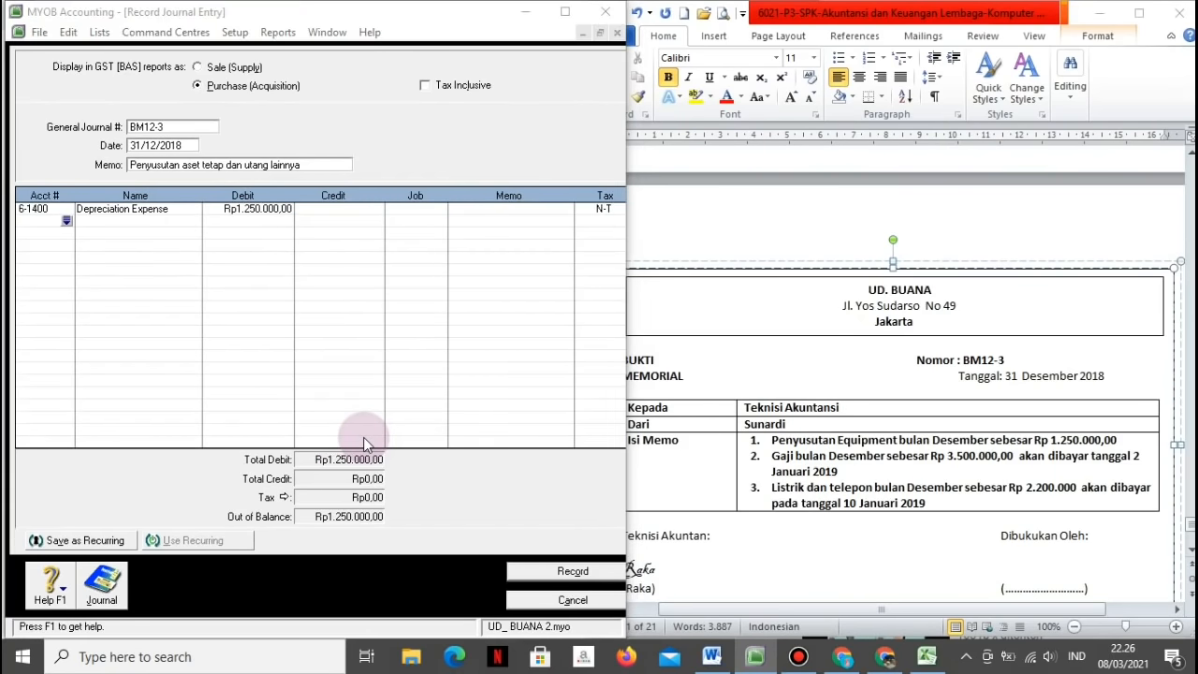
key(Tab)
click(253, 368)
click(411, 437)
key(Tab)
key(Tab)
key(Tab)
key(Tab)
Step: Debit Wages & Salaries Rp3.500.000 and credit Expense Payable for the same amount
scroll(309, 327, down, 10)
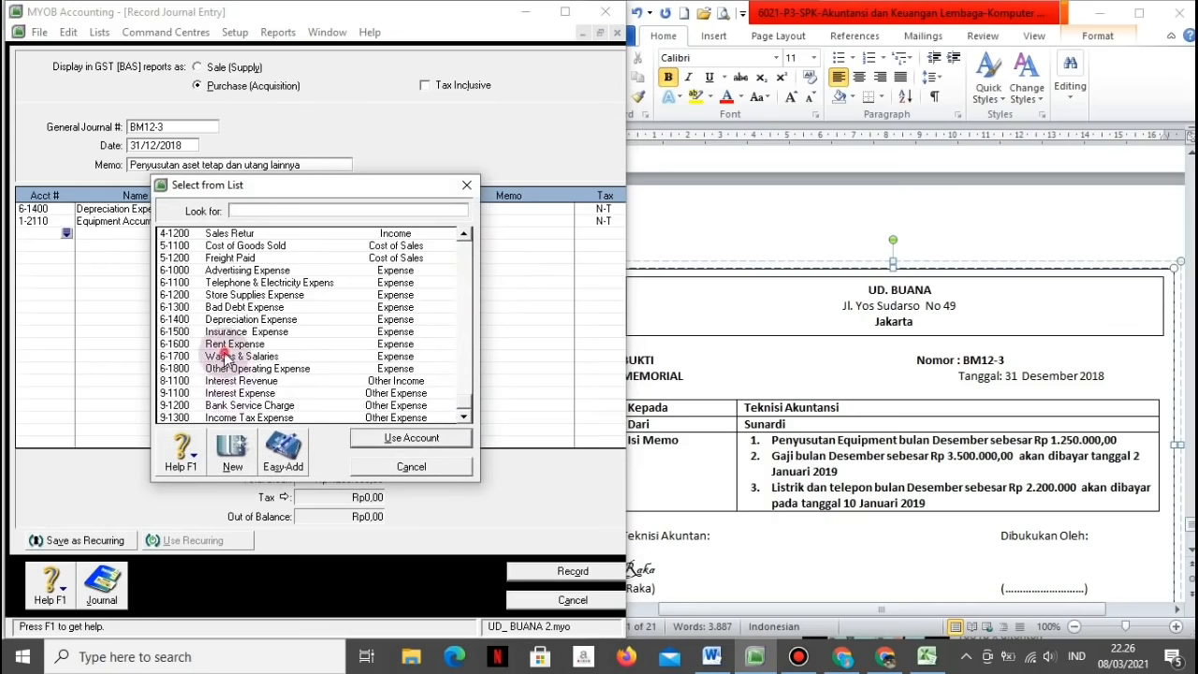
click(225, 357)
click(380, 444)
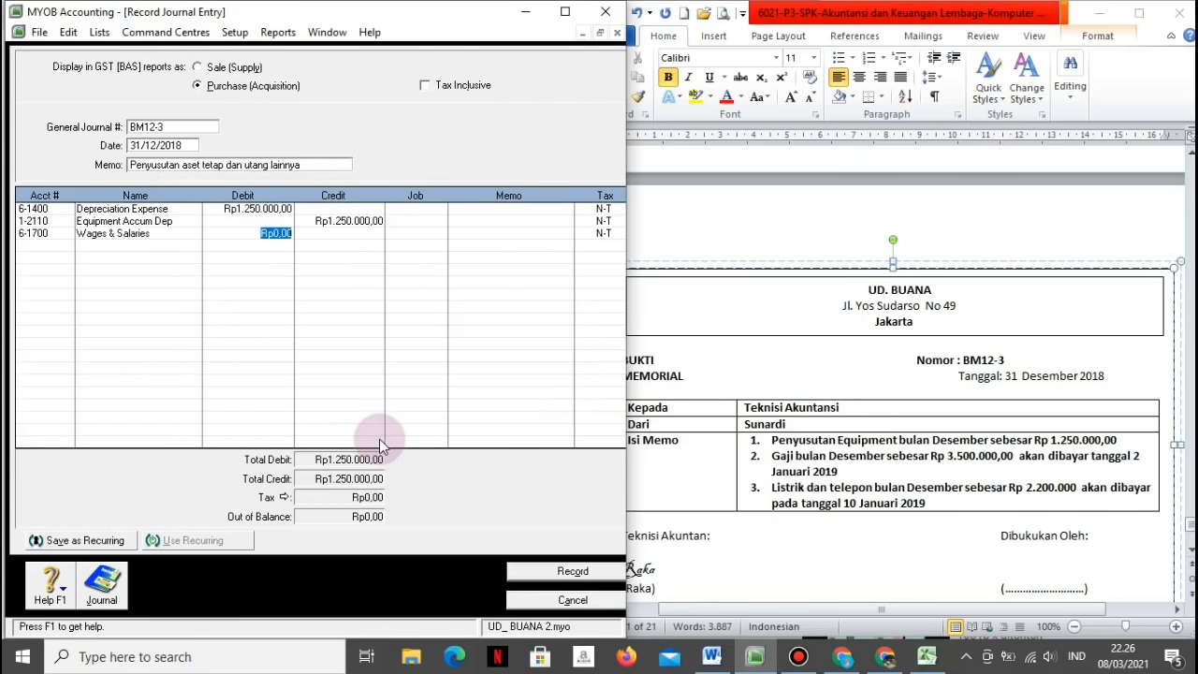
text(3500000)
key(Tab)
key(Tab)
key(Tab)
key(Tab)
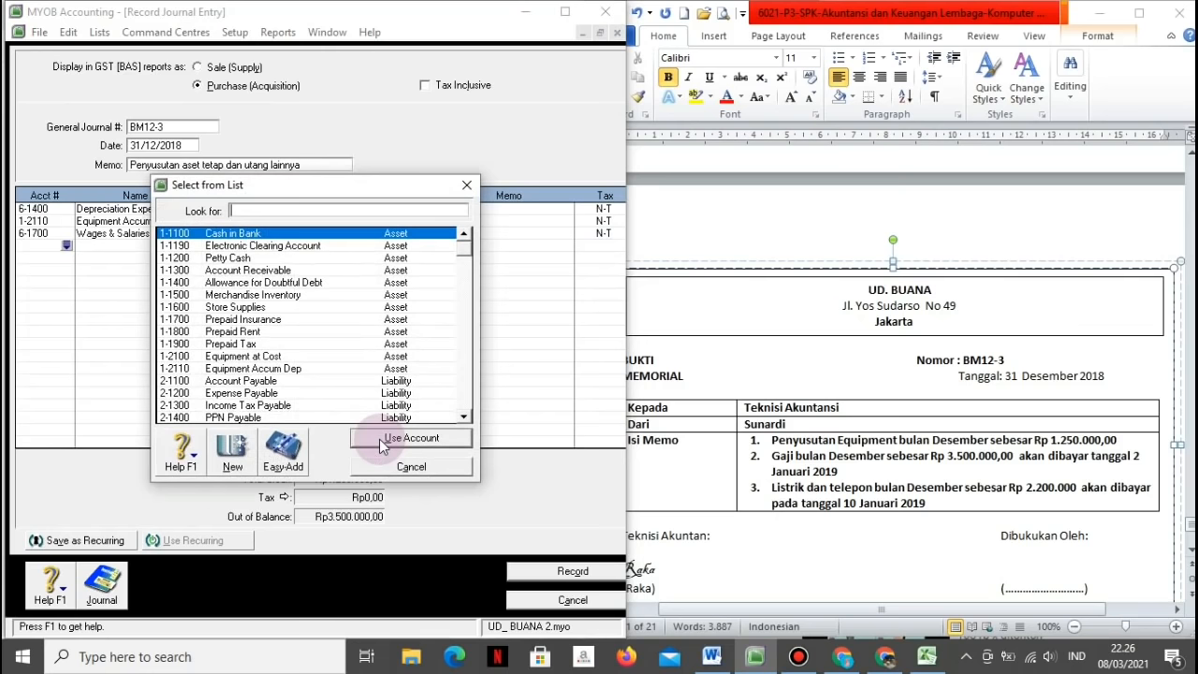
click(232, 397)
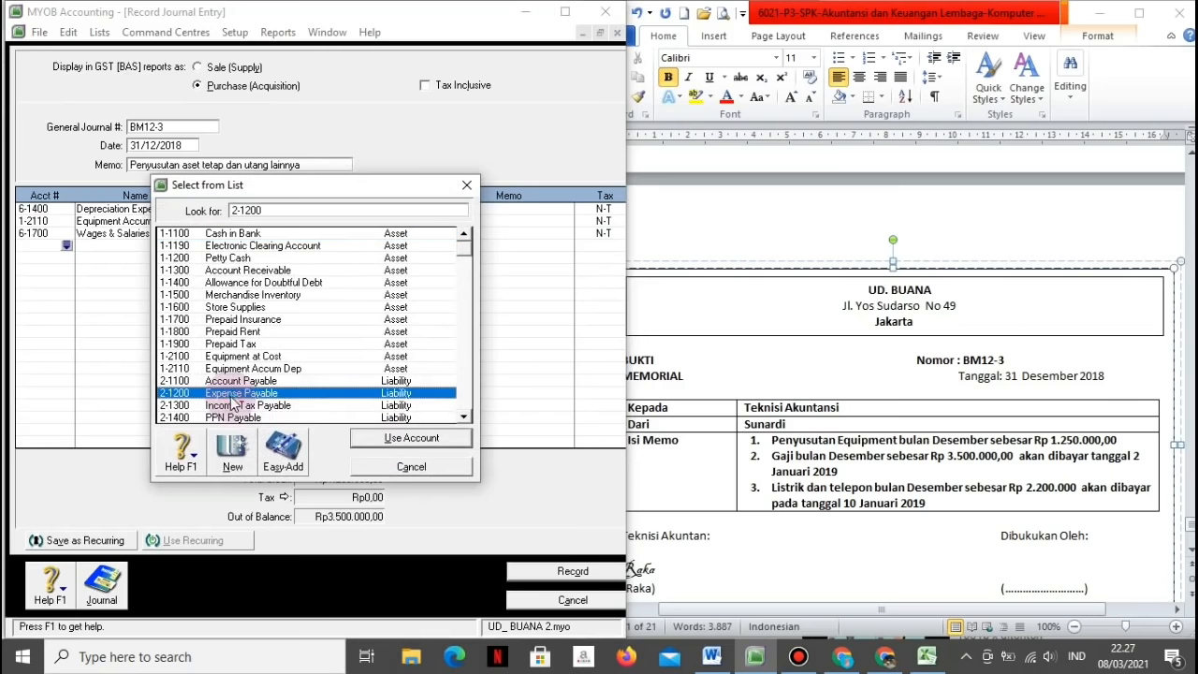
click(387, 437)
key(Tab)
key(Tab)
key(Tab)
key(Tab)
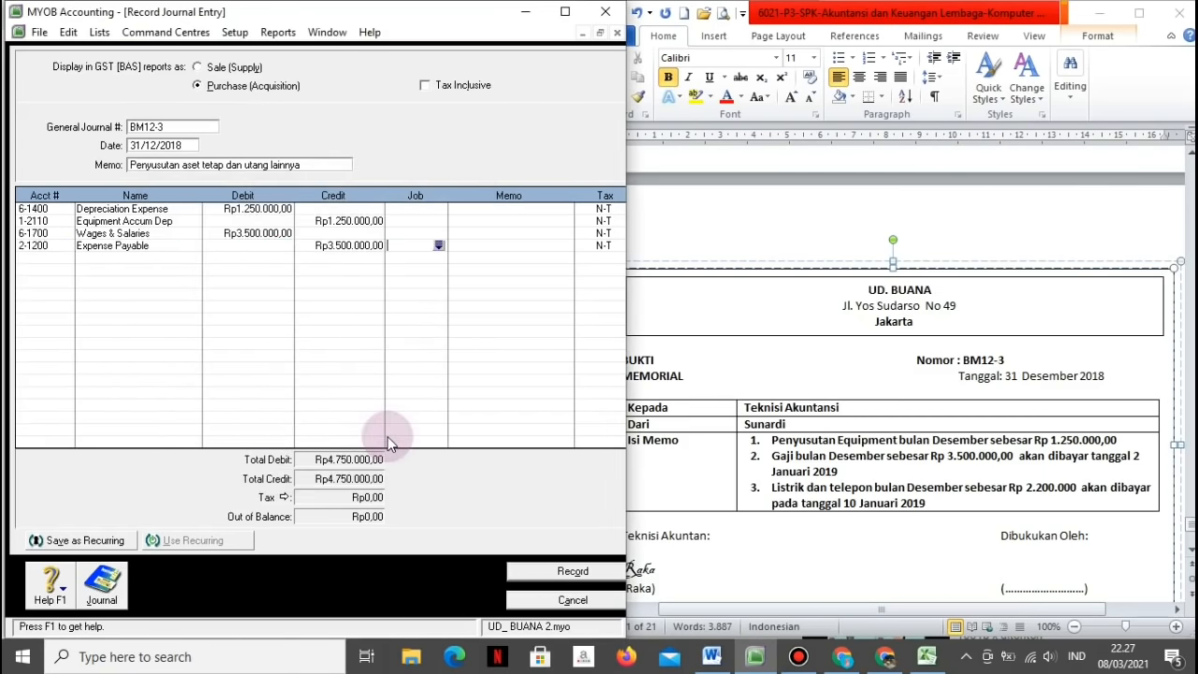
key(Tab)
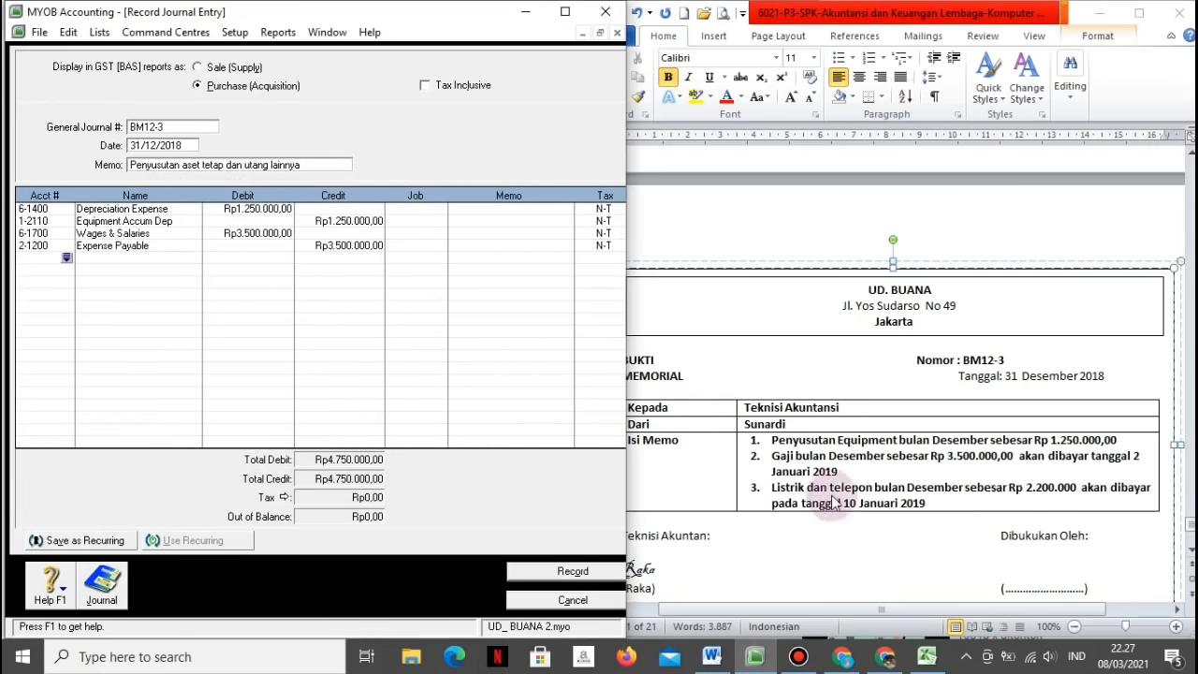
Step: Debit telephone and electricity expense Rp2.200.000, credit Expense Payable, and check the balanced recap
click(66, 258)
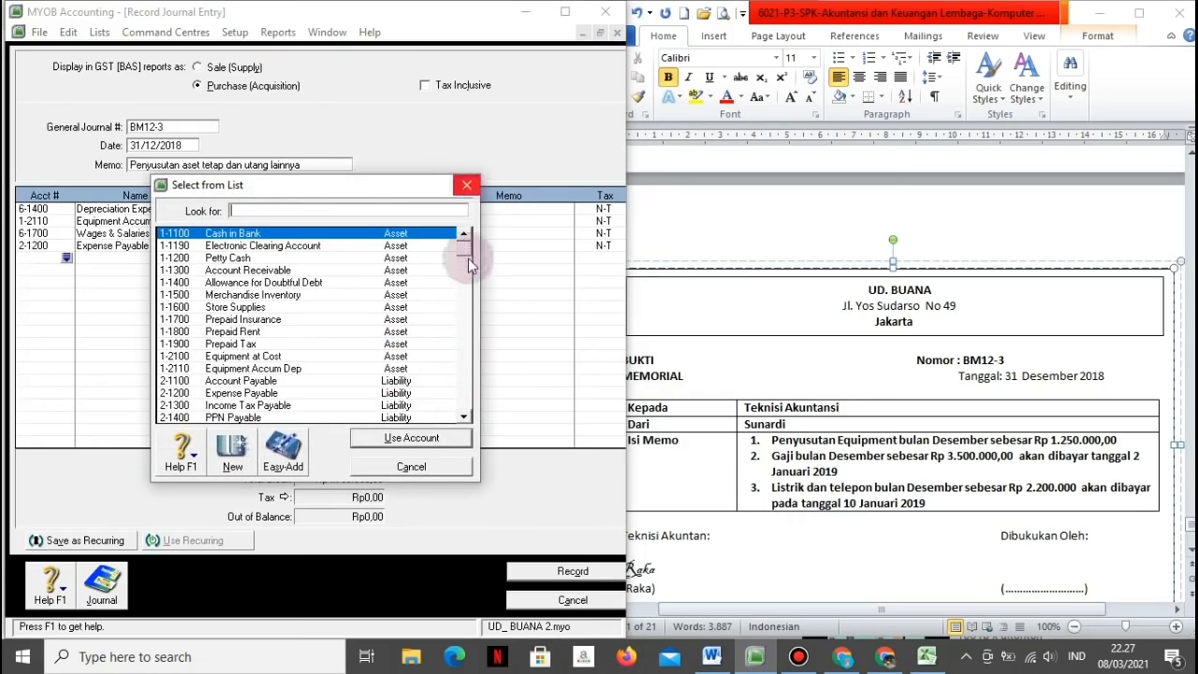
drag(466, 250, 465, 388)
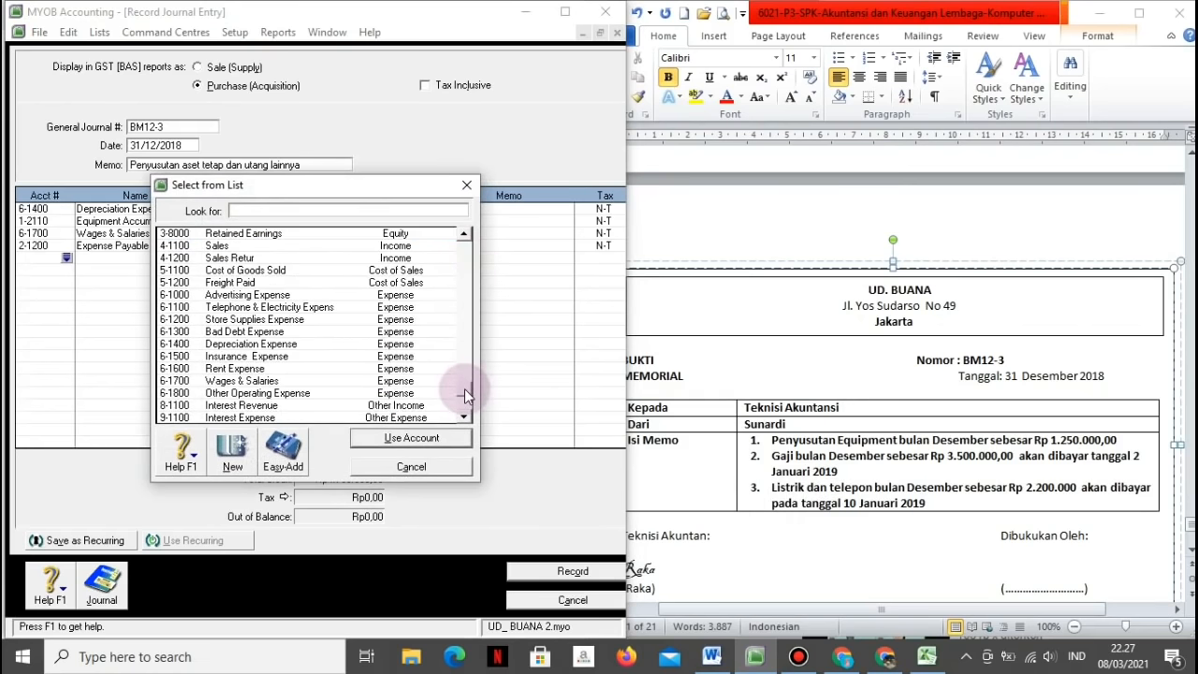
click(262, 307)
click(368, 433)
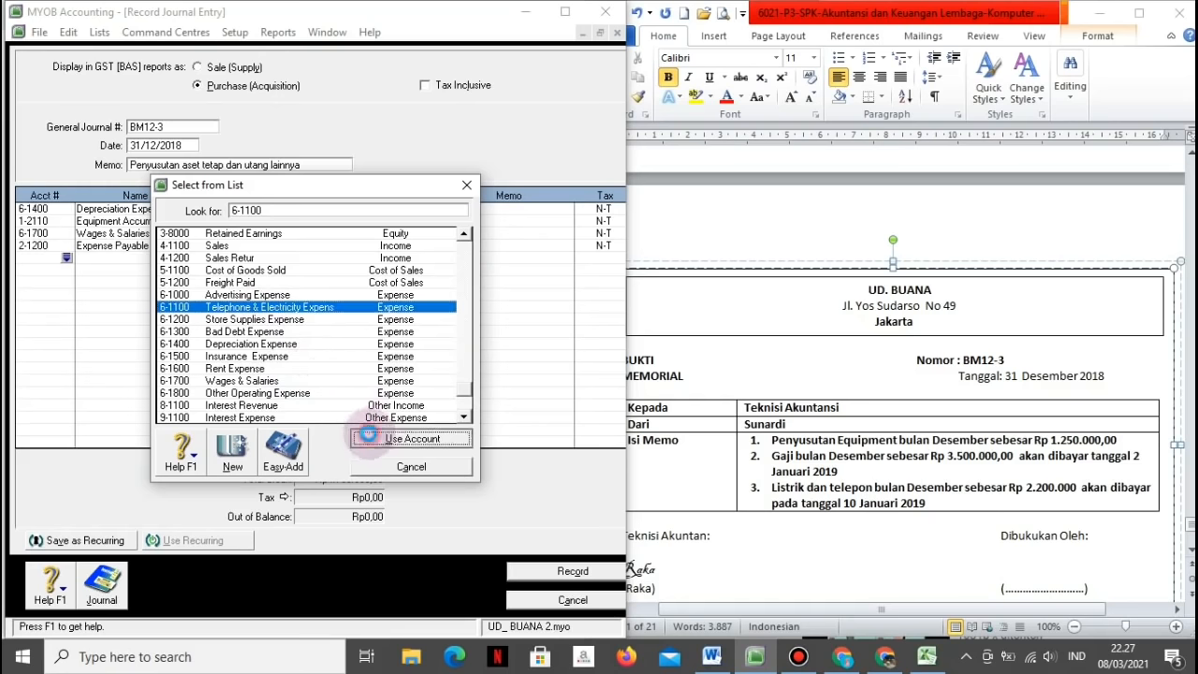
text(2200000)
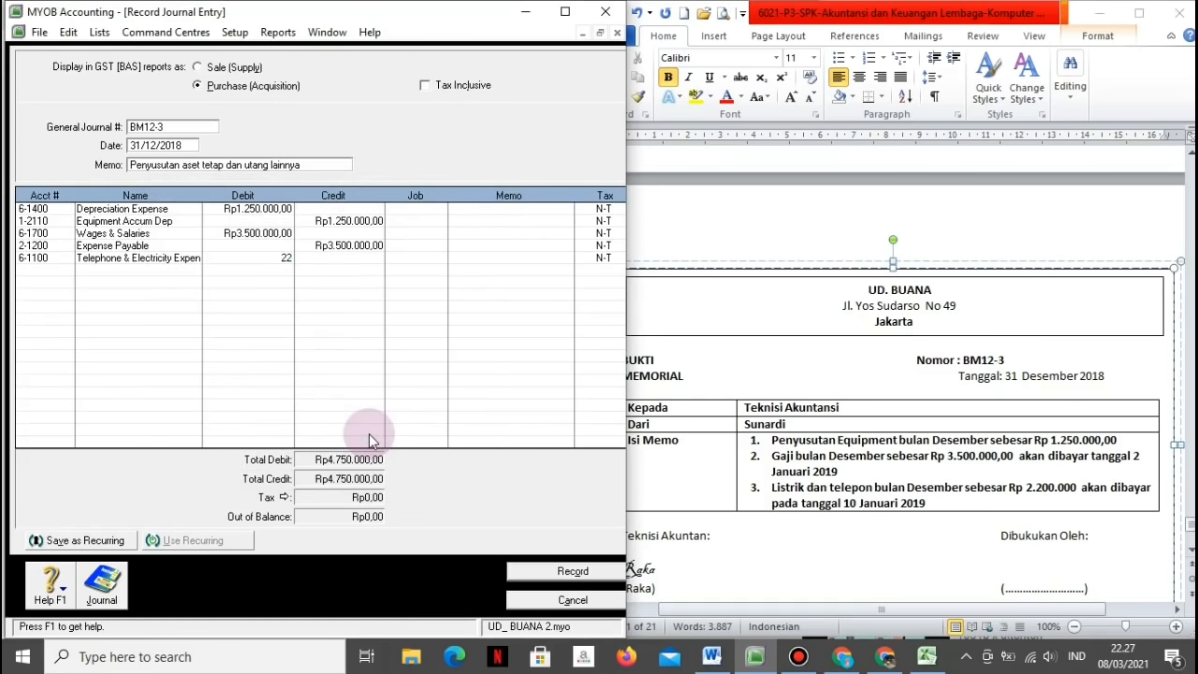
key(Tab)
key(Tab)
key(Tab)
key(Tab)
key(Tab)
key(Tab)
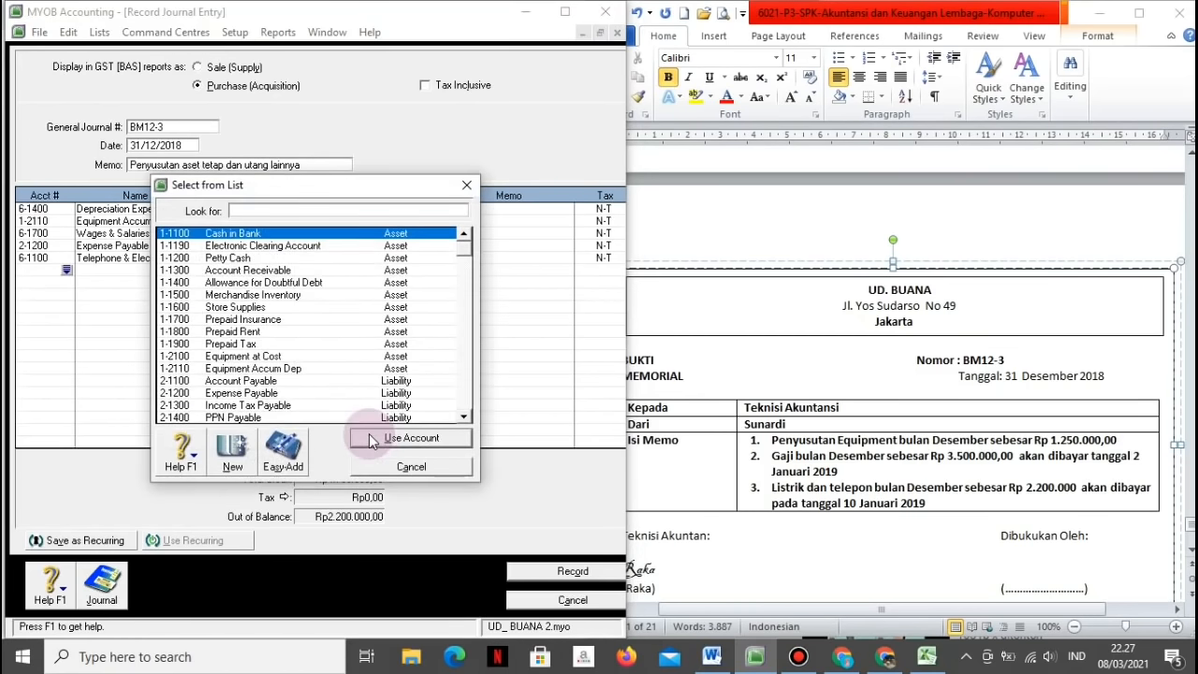
click(268, 393)
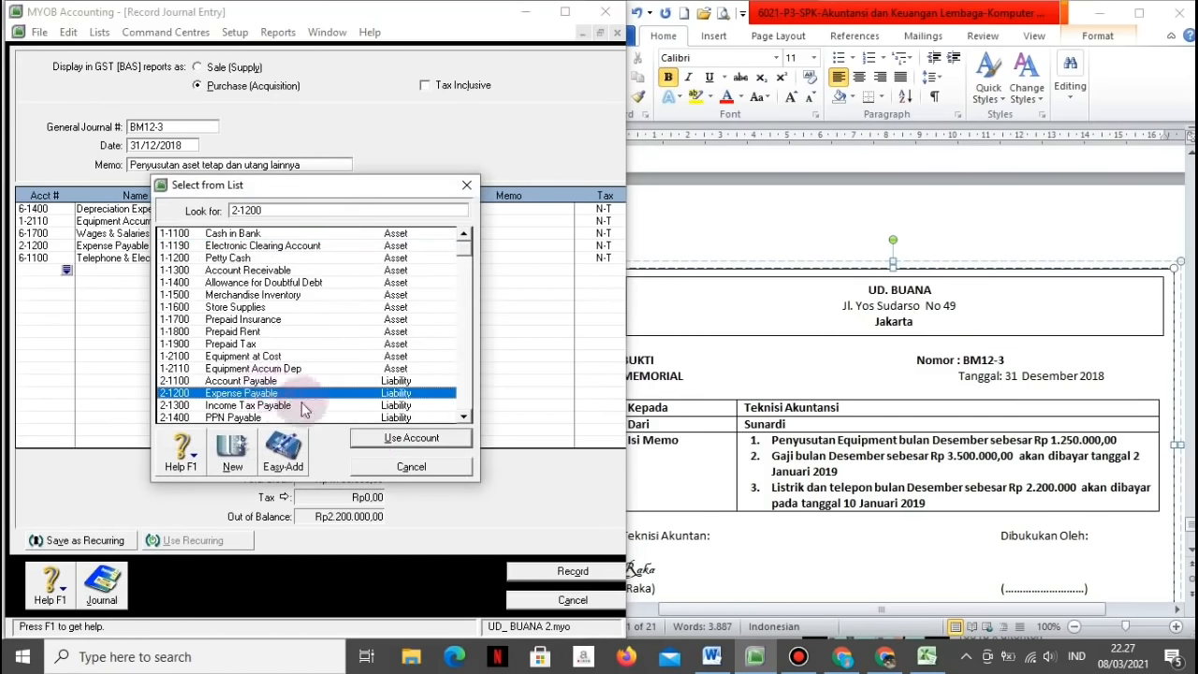
click(371, 435)
key(Tab)
text(2200000)
key(ctrl+r)
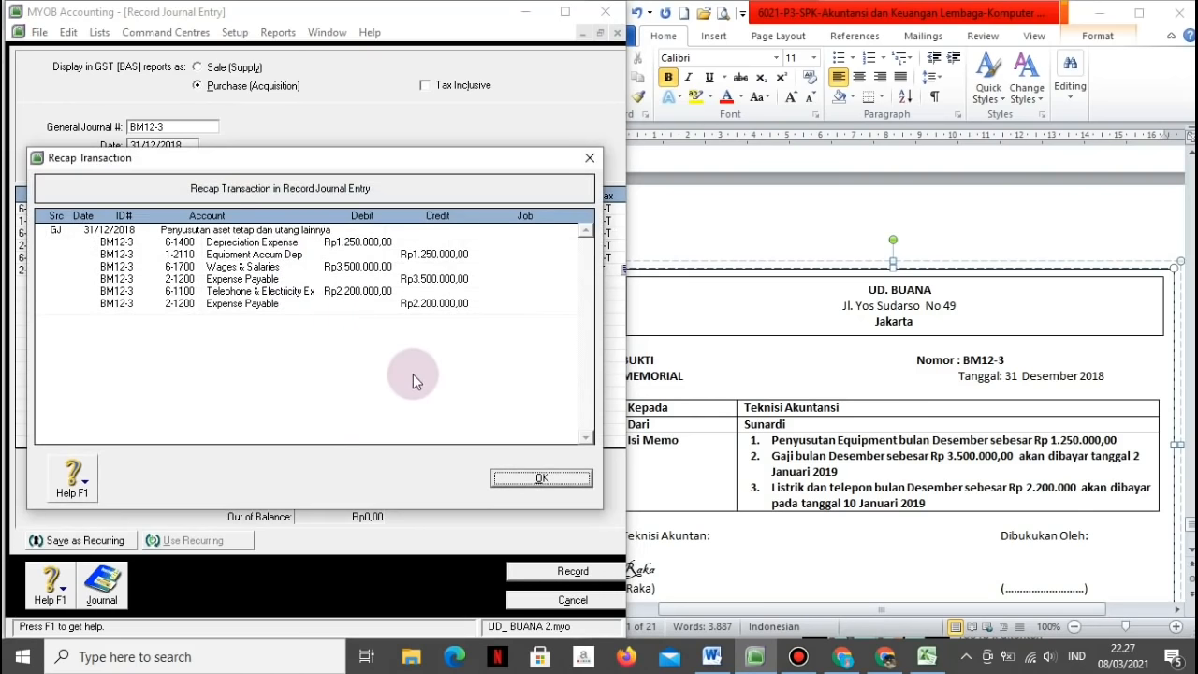
click(510, 479)
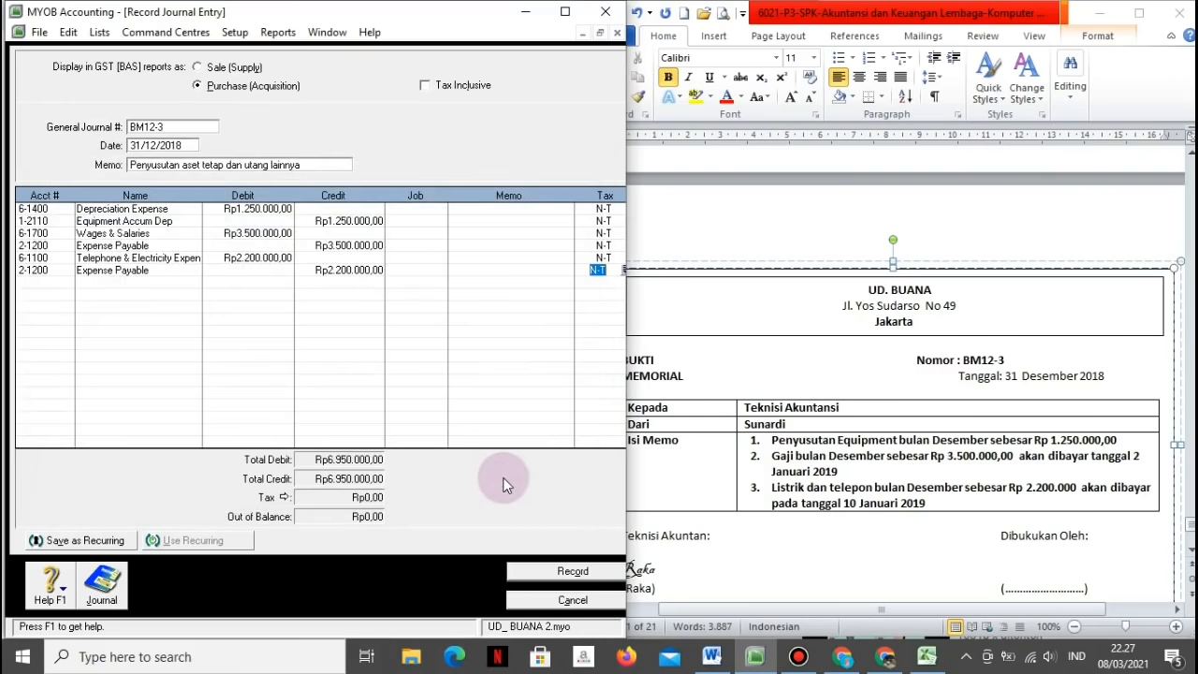
Step: Record journal BM12-3 and renumber the Word memo to BM12-4
click(531, 578)
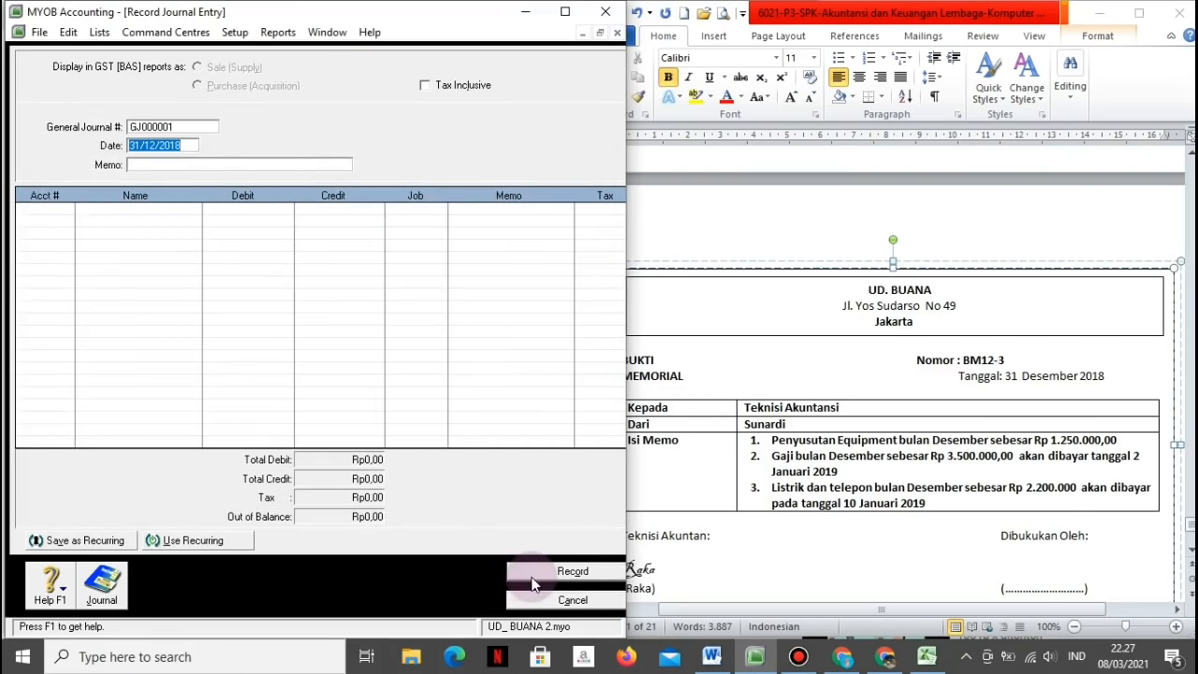
click(1058, 222)
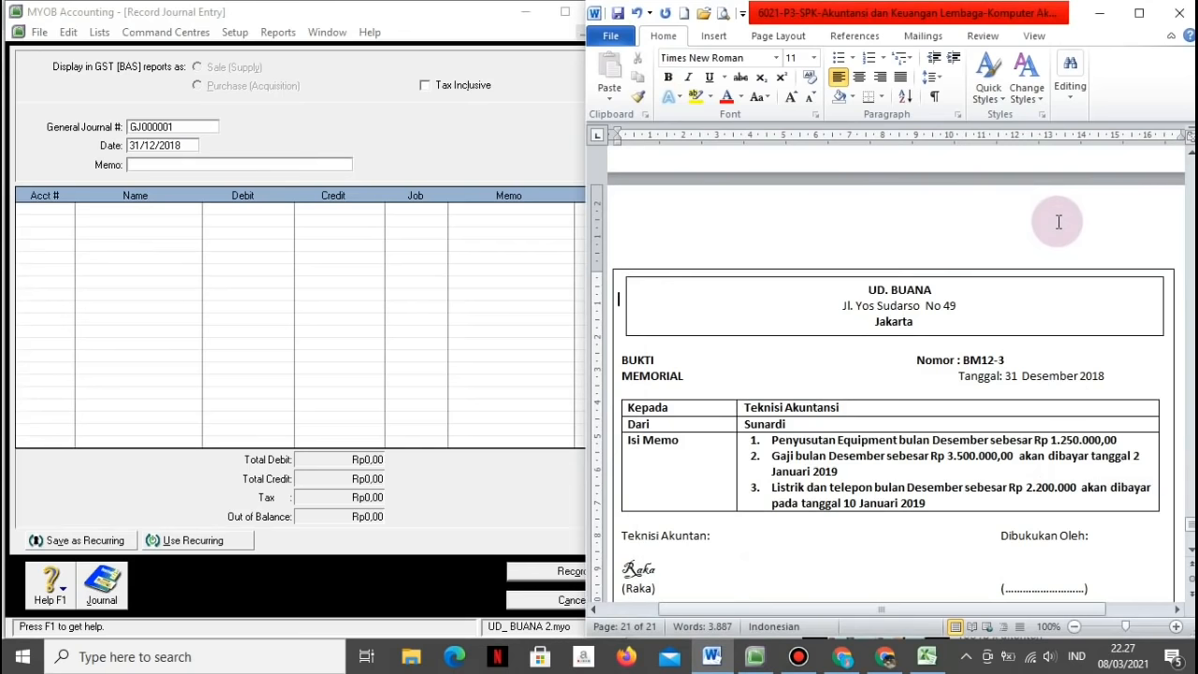
scroll(1059, 222, down, 8)
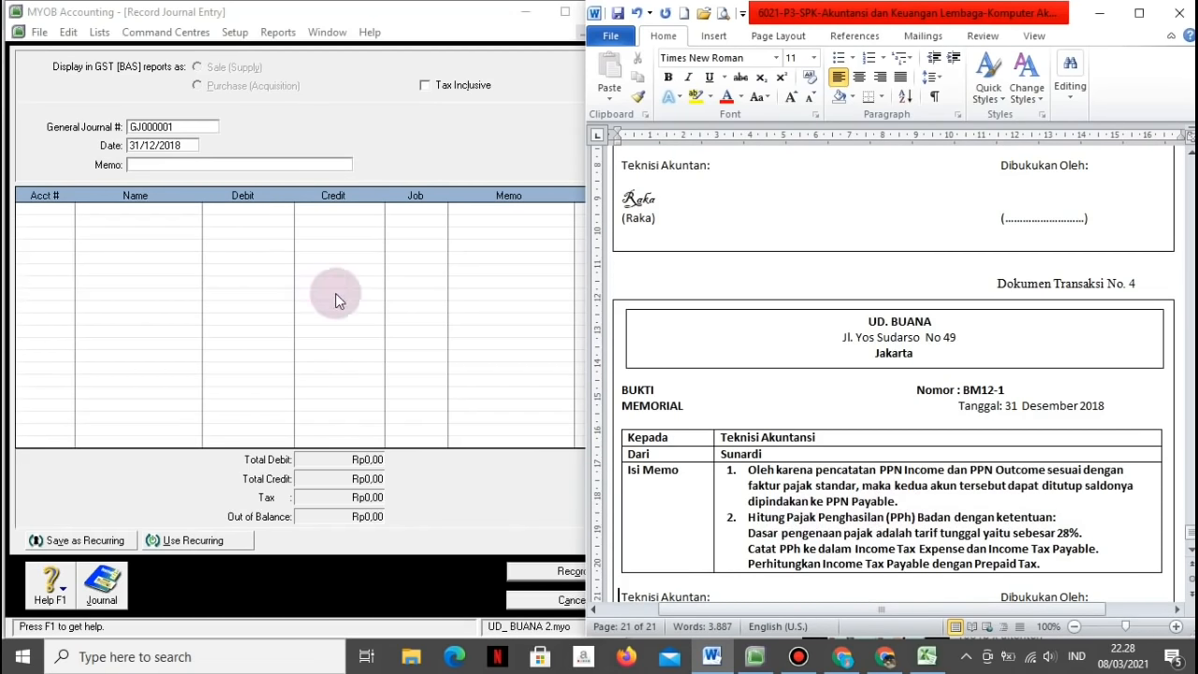
click(1001, 390)
key(BackSpace)
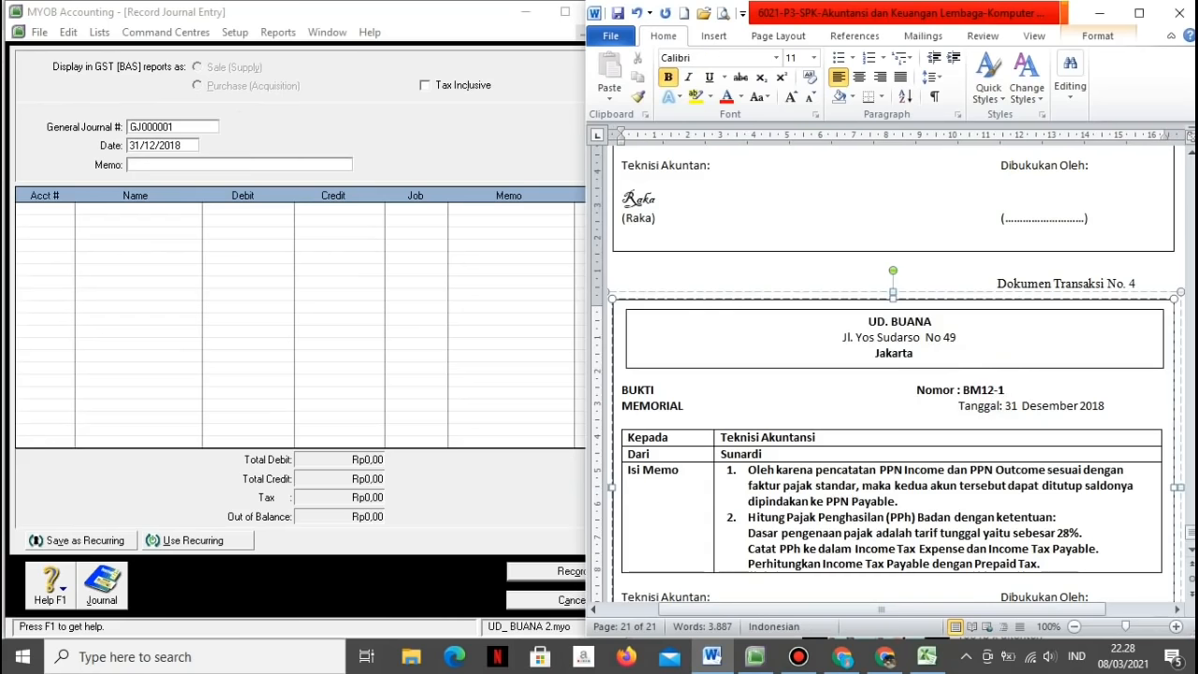
text(4)
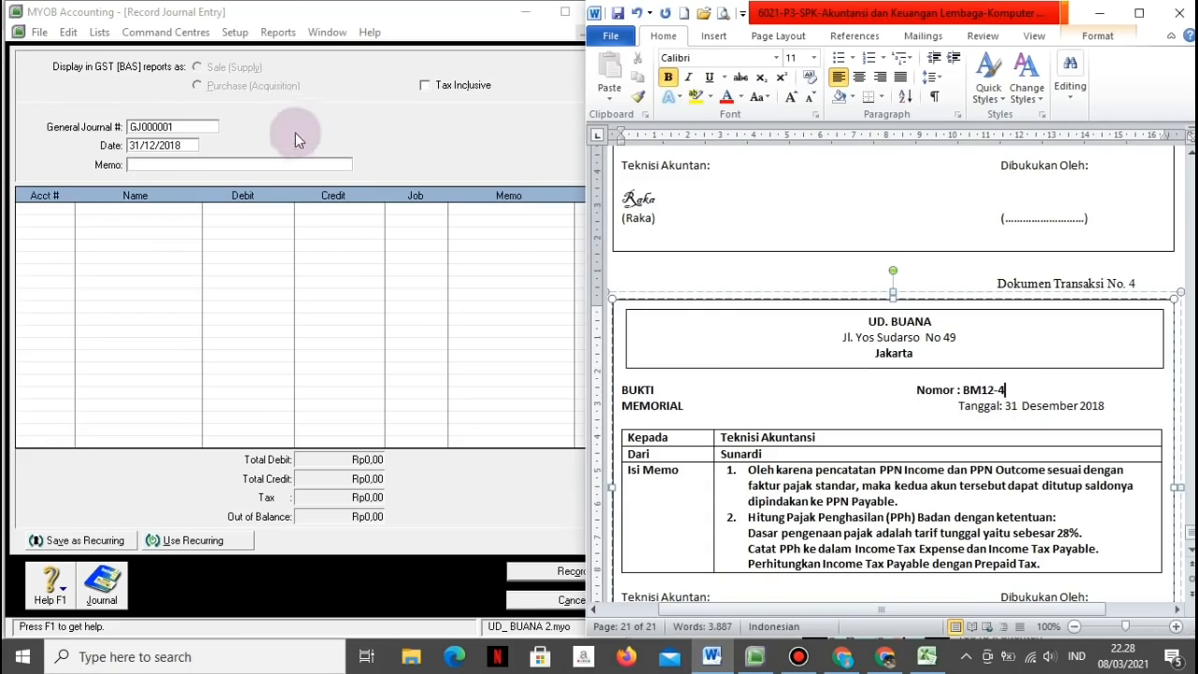
Step: Begin the next journal number as BM and check PPN Outcome's YTD credit in the Excel trial balance
click(209, 130)
text(BM)
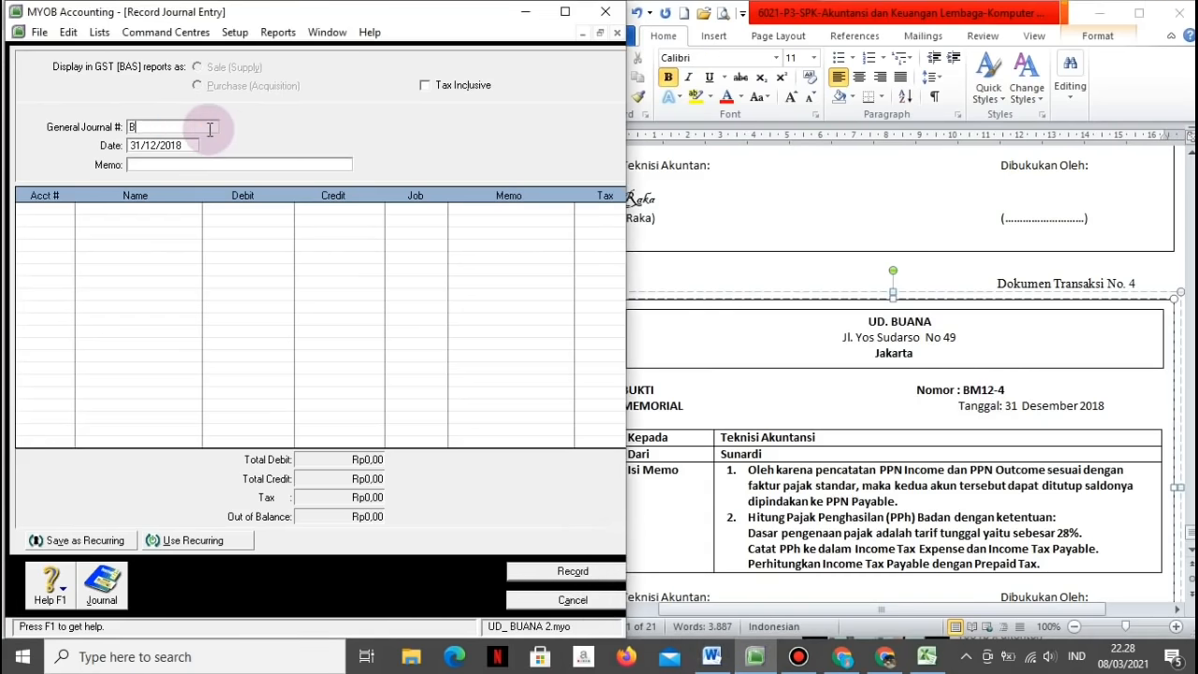
click(927, 656)
click(264, 572)
key(Right)
key(Right)
key(Right)
key(Right)
Step: Read PPN Income's Rp99.280.000,00 YTD debit in F26, then return to MYOB journal BM12-4
key(Down)
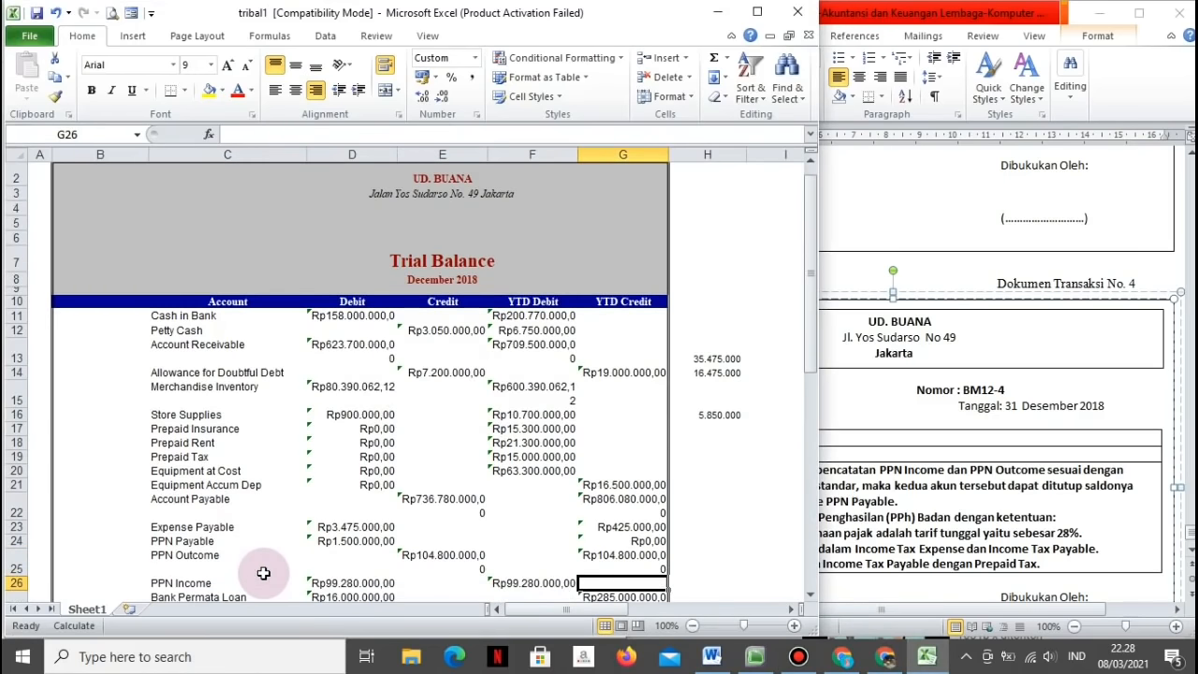
key(Left)
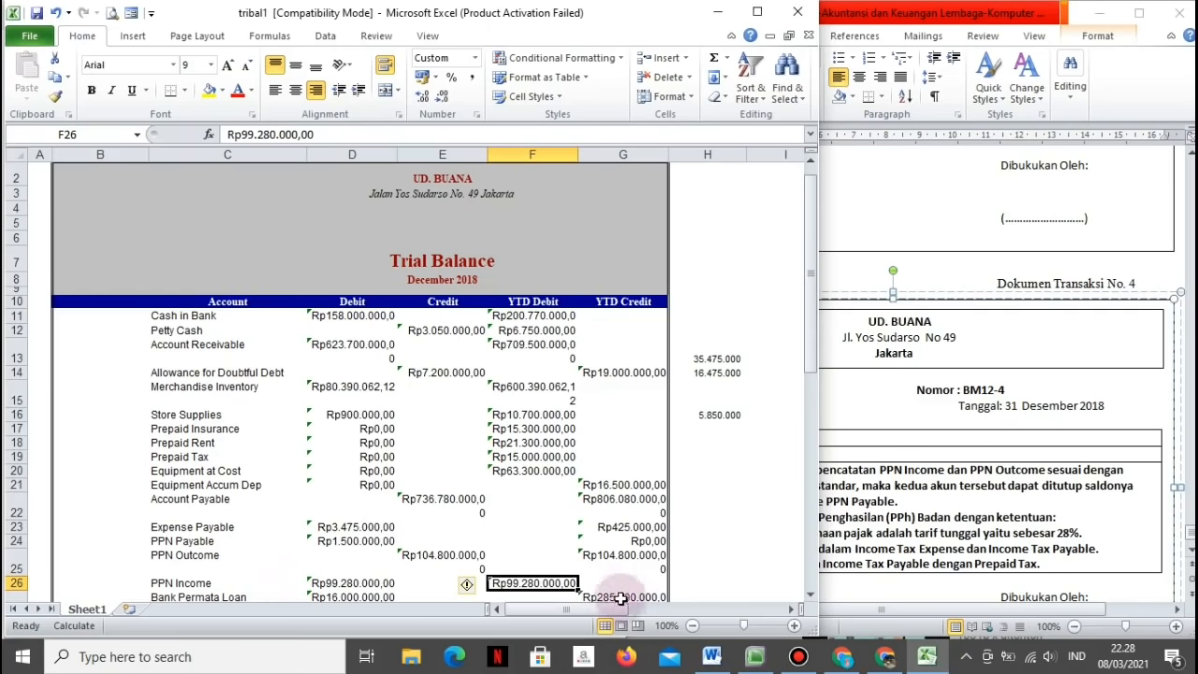
click(757, 661)
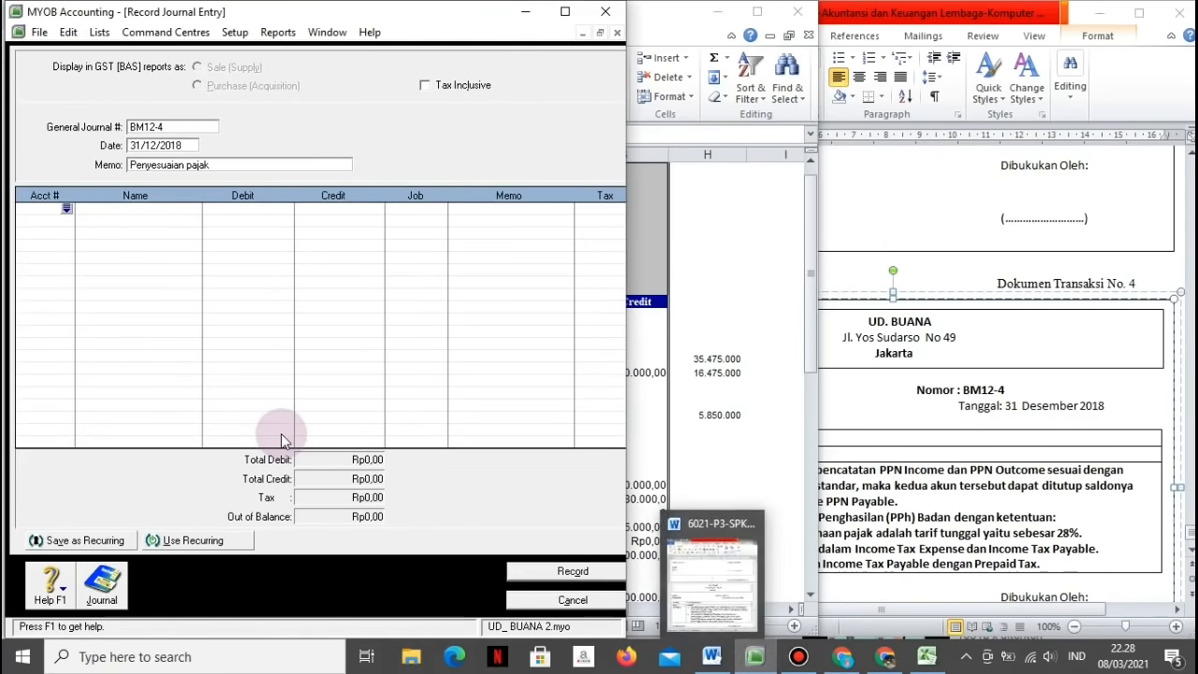
Step: Debit PPN Outcome Rp104.800.000 on the first journal line
click(66, 208)
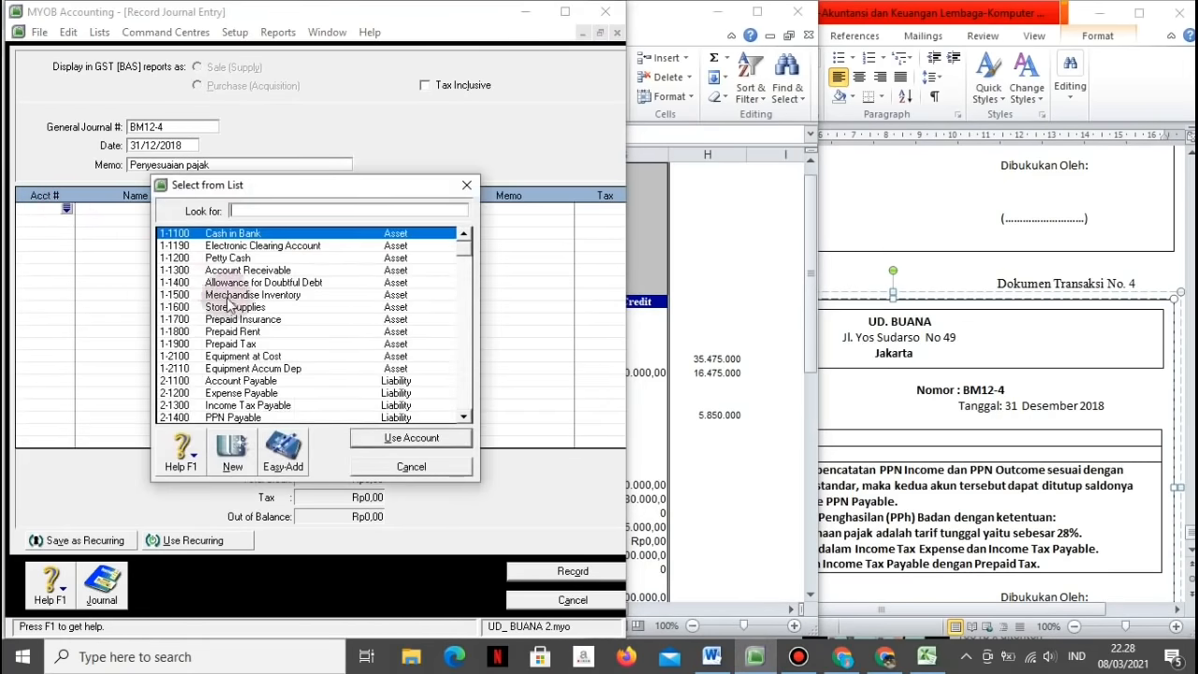
scroll(239, 323, down, 2)
click(239, 380)
click(365, 440)
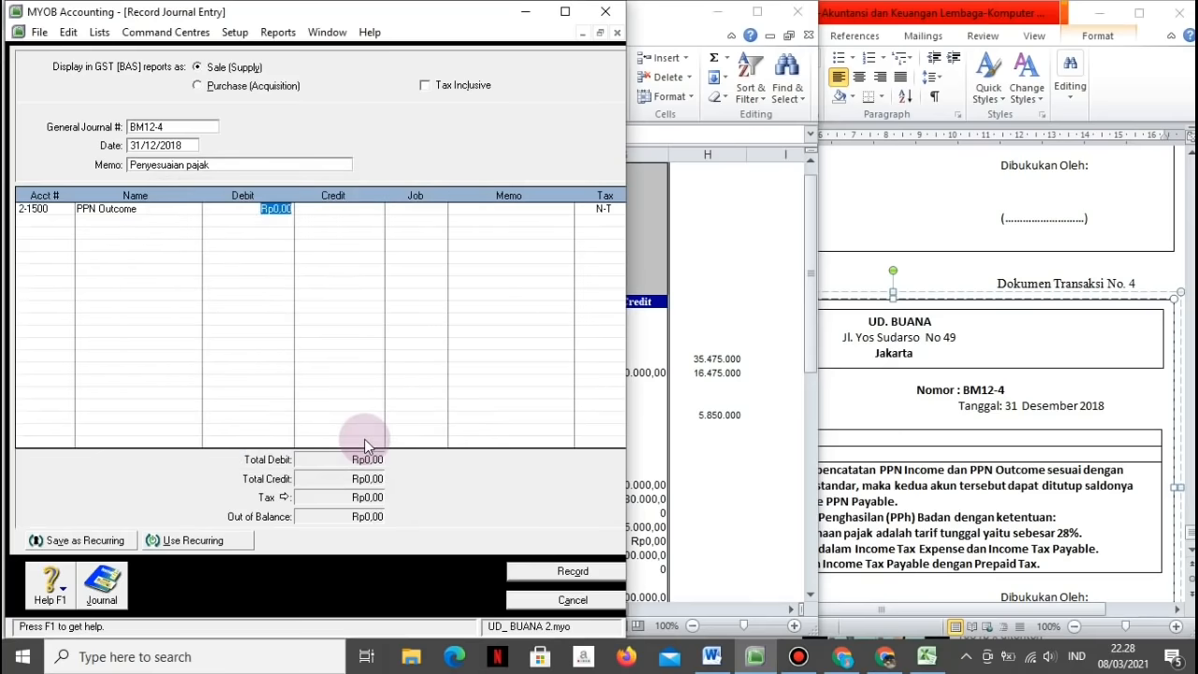
text(104.800.000)
key(Tab)
key(Tab)
key(Tab)
key(Tab)
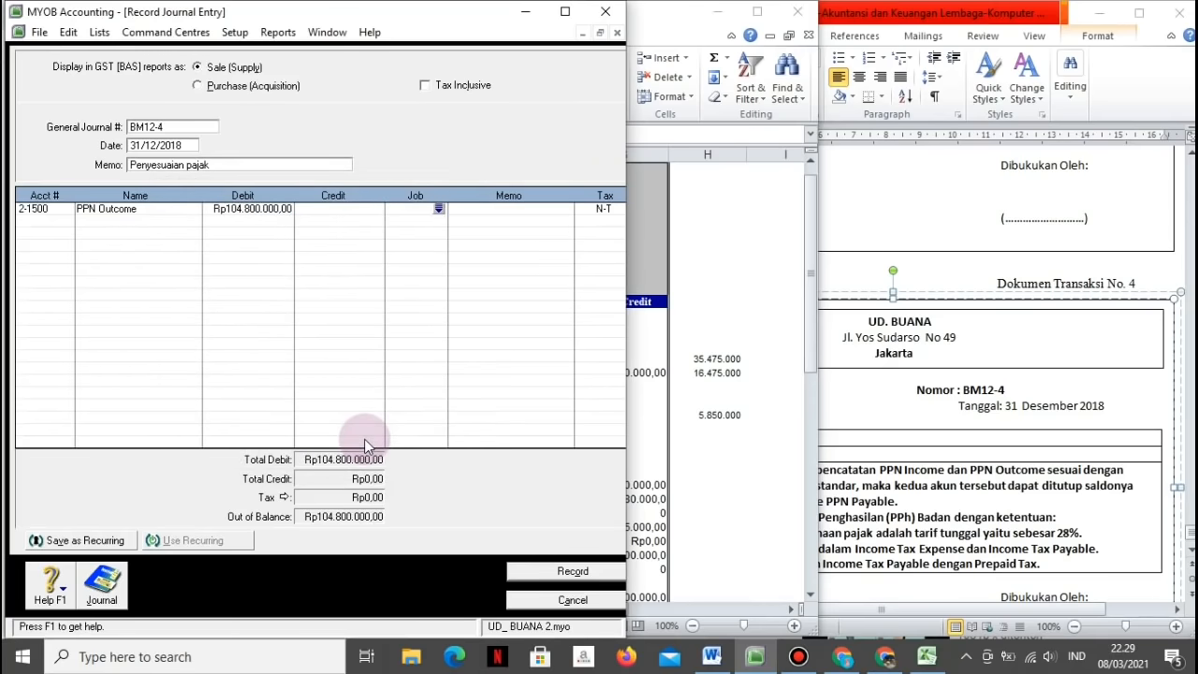
key(Tab)
key(Tab)
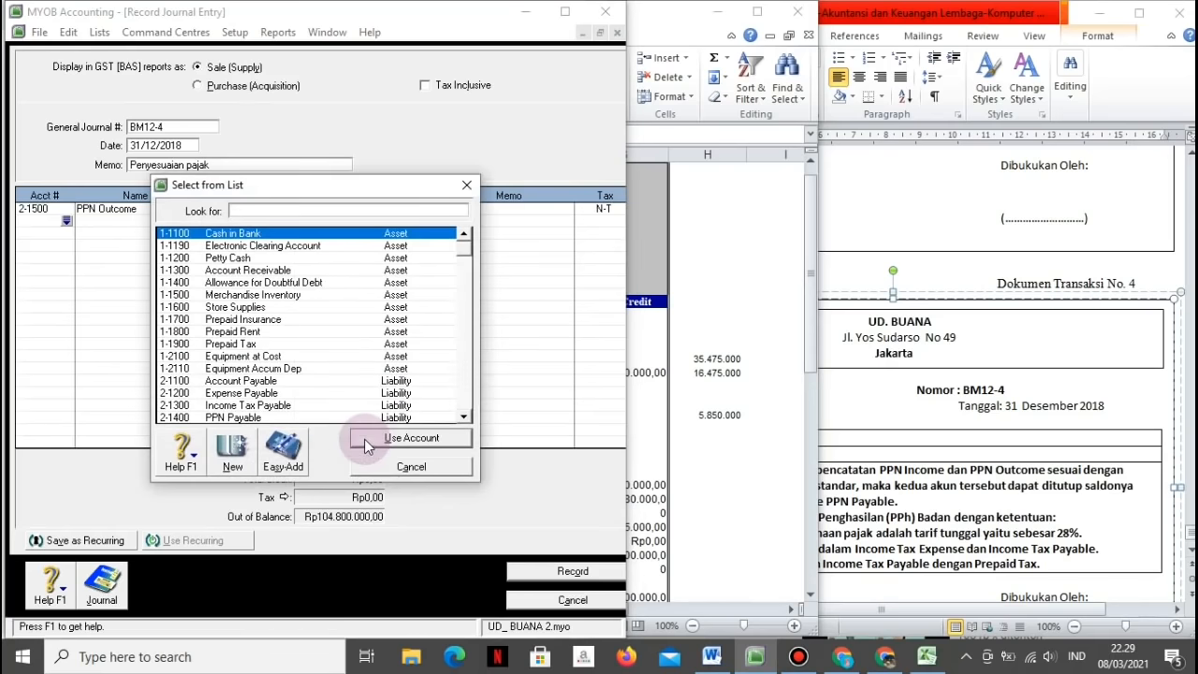
Step: Credit PPN Income Rp99.280.000 after rechecking its balance in Excel
click(465, 418)
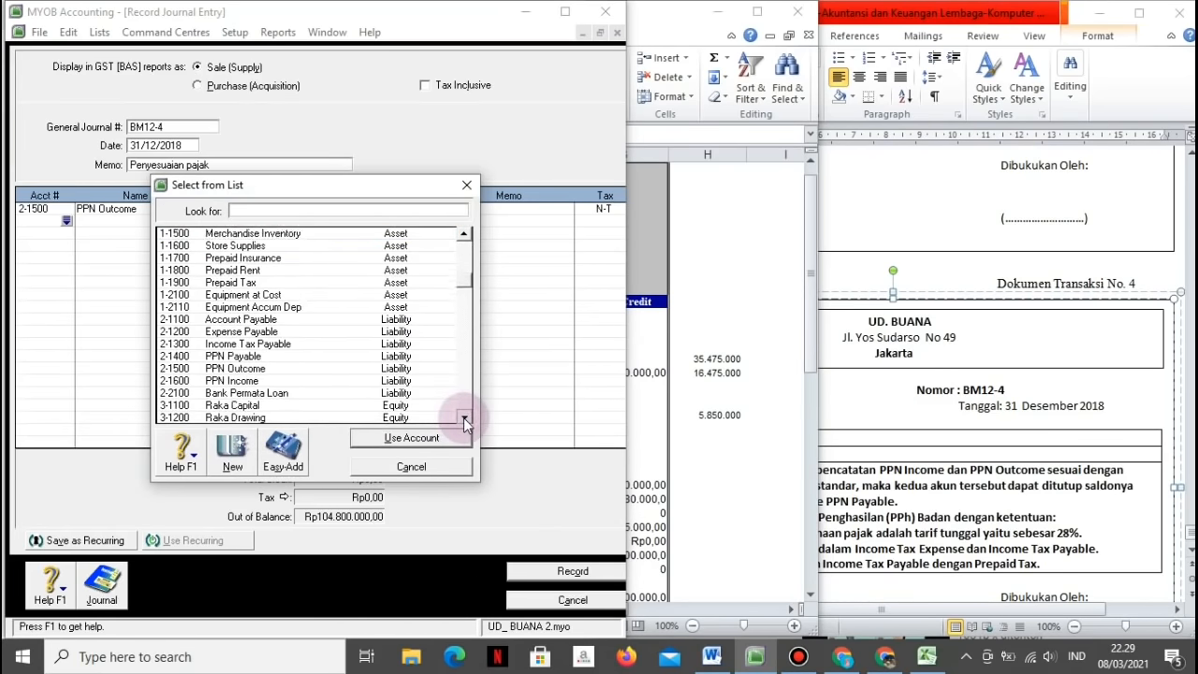
click(230, 369)
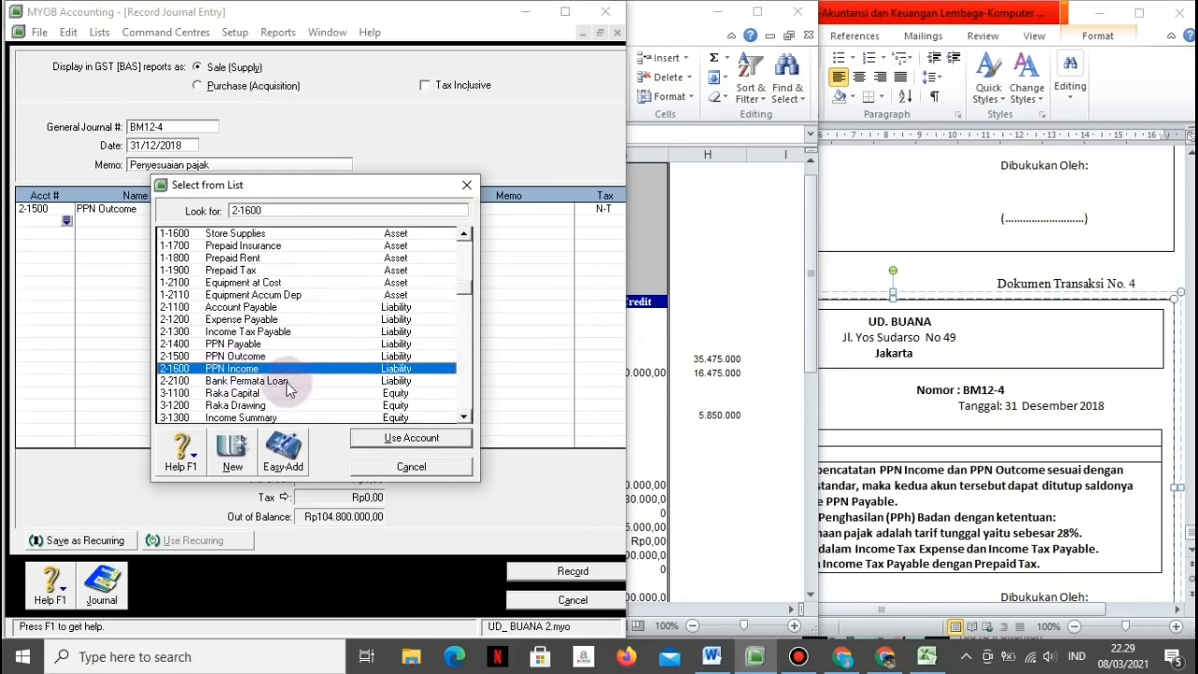
click(927, 656)
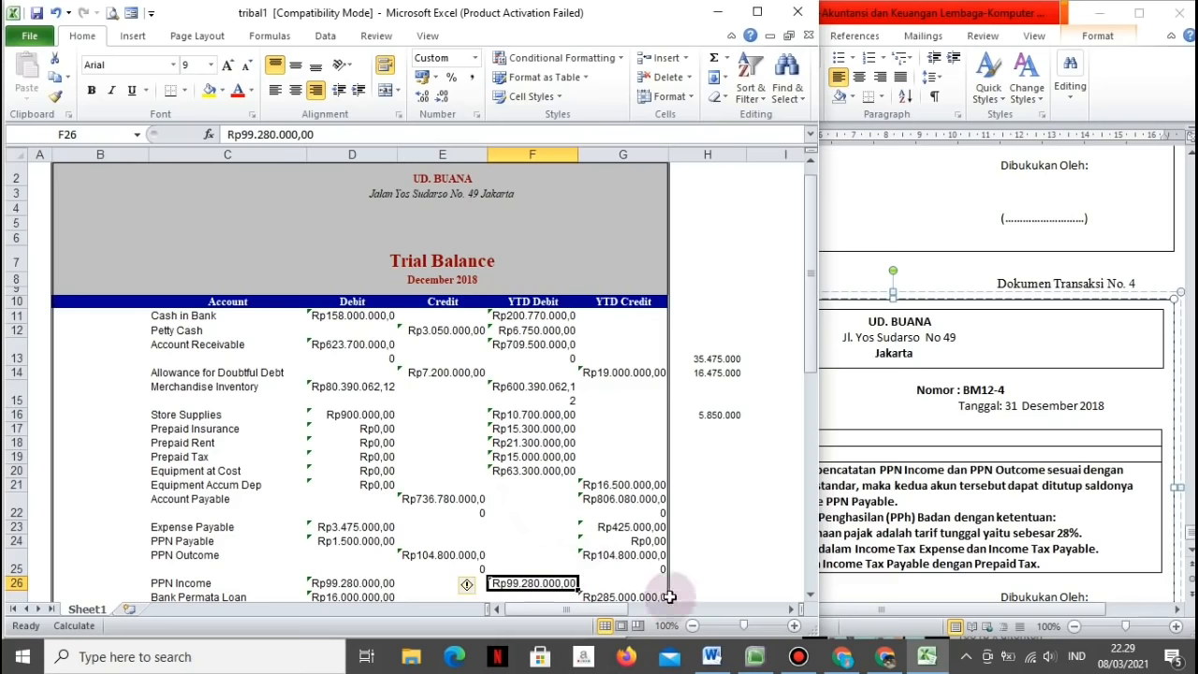
click(756, 658)
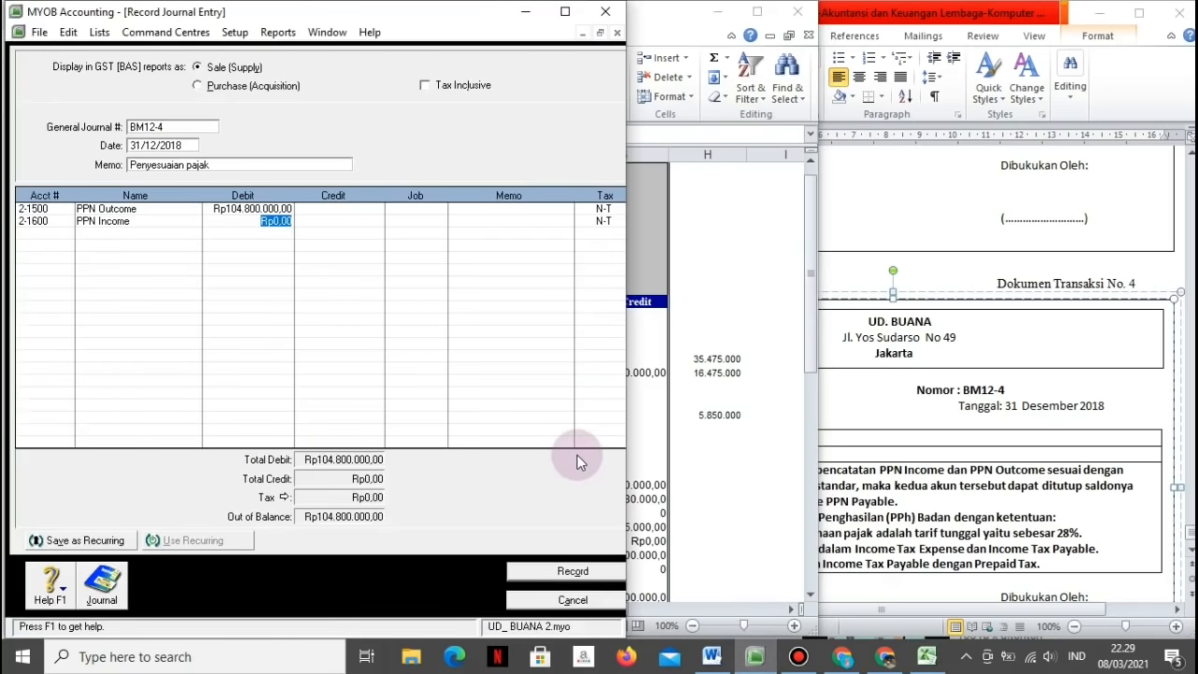
key(Tab)
key(BackSpace)
text(9928)
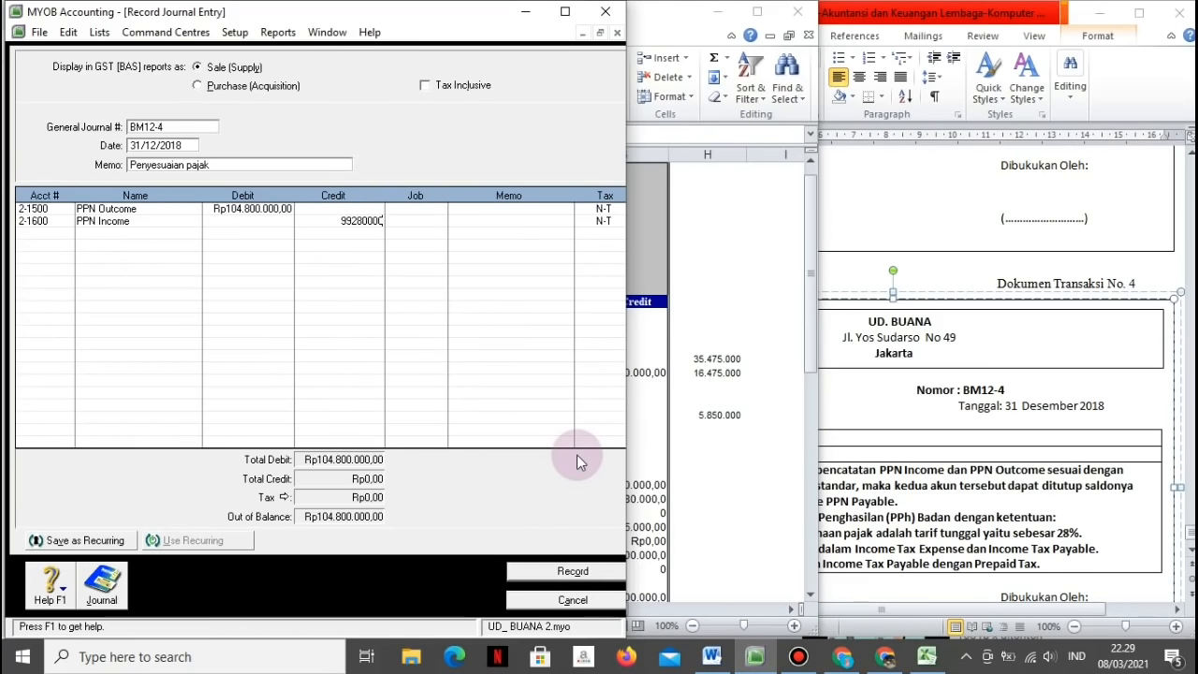
text(0000)
key(Tab)
key(Tab)
key(Tab)
key(Tab)
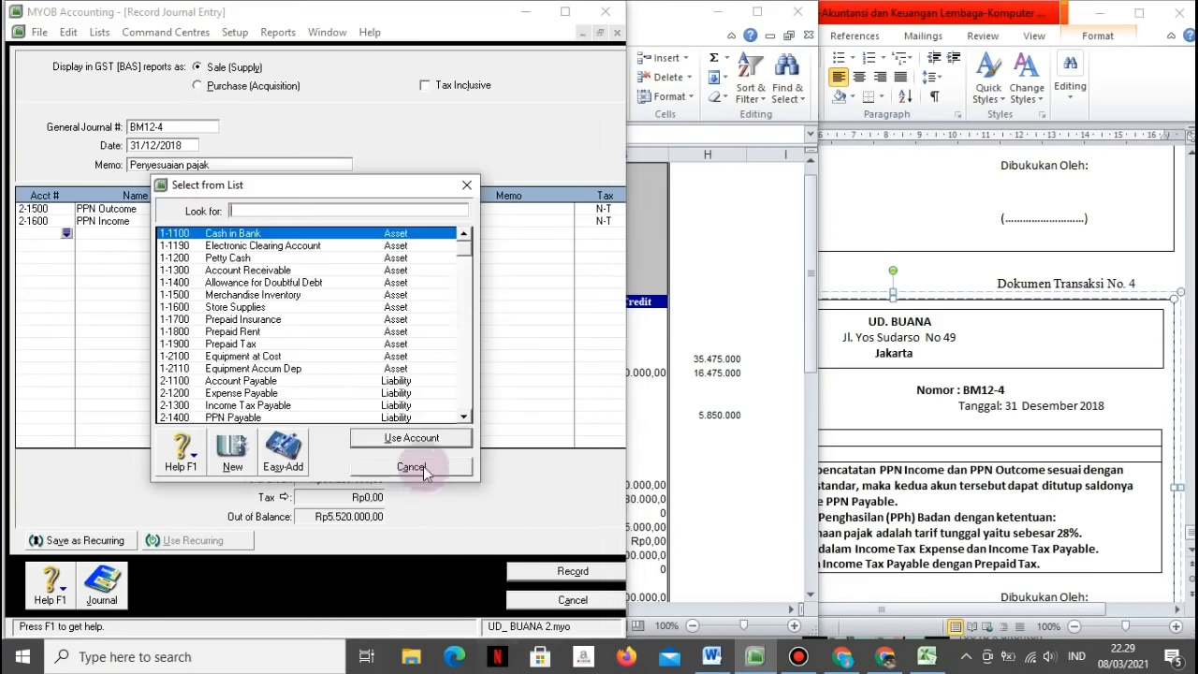
Step: Credit PPN Payable the balancing Rp5.520.000, record the journal, and close the window
click(351, 417)
click(367, 442)
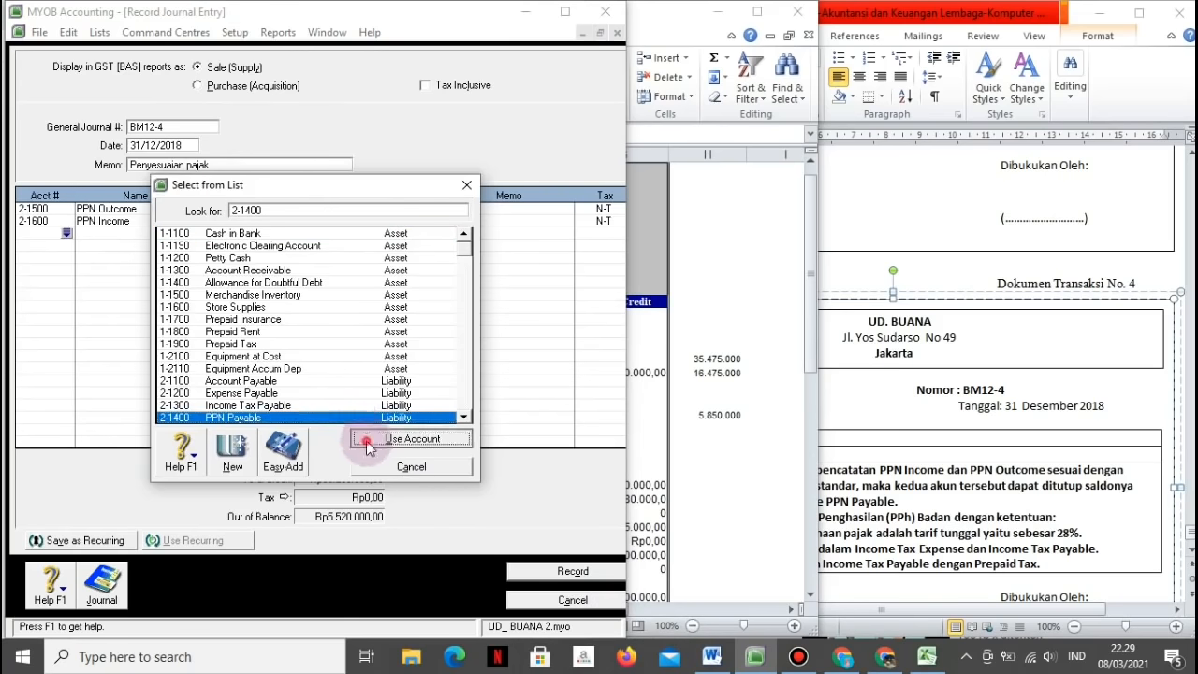
key(Tab)
key(Tab)
key(Tab)
key(Tab)
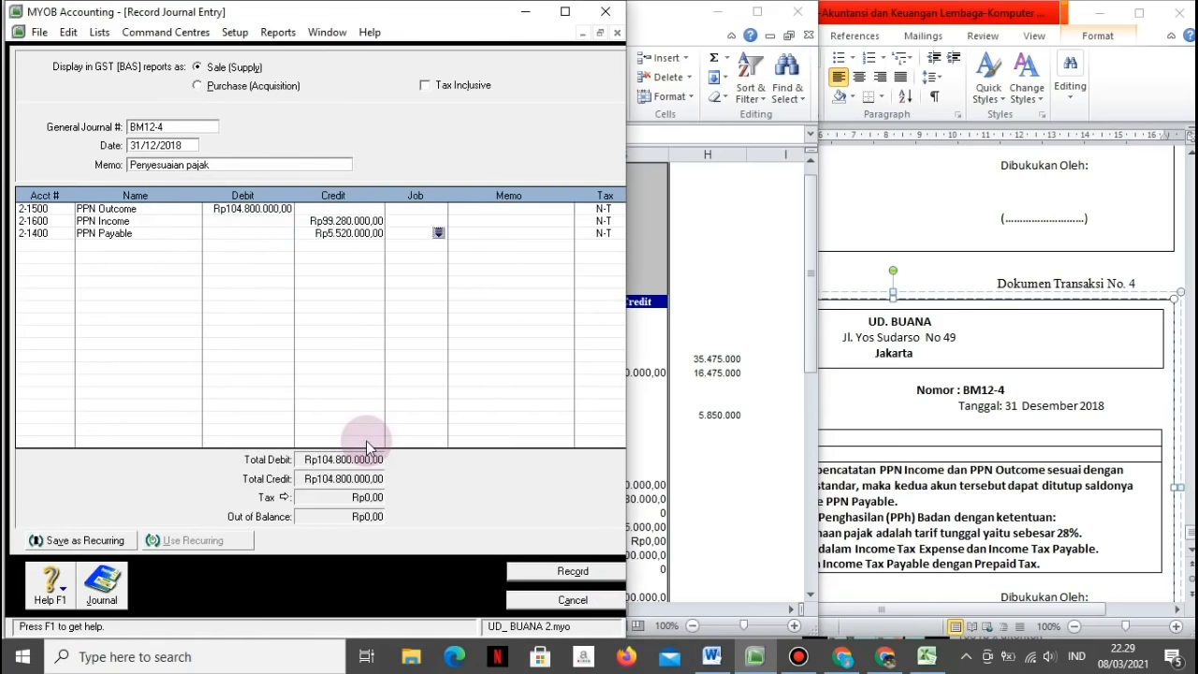
click(573, 571)
click(573, 600)
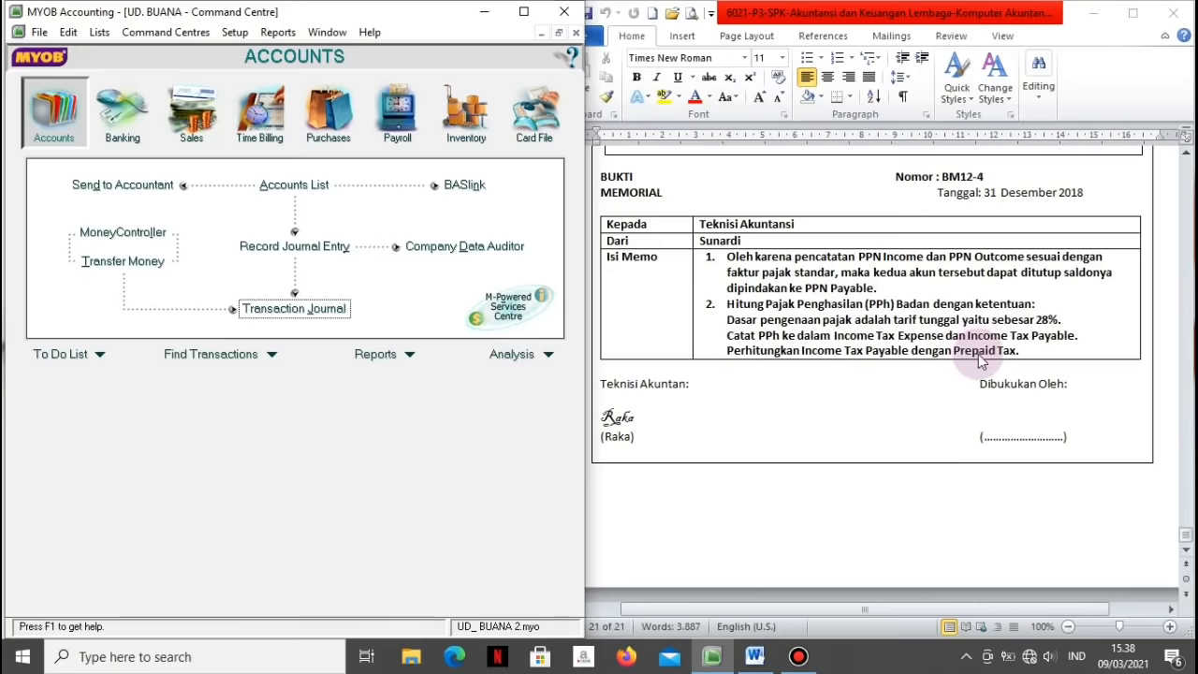
Step: Display the 13th Period 2018 Trial Balance from the Accounts reports, then close it
click(409, 354)
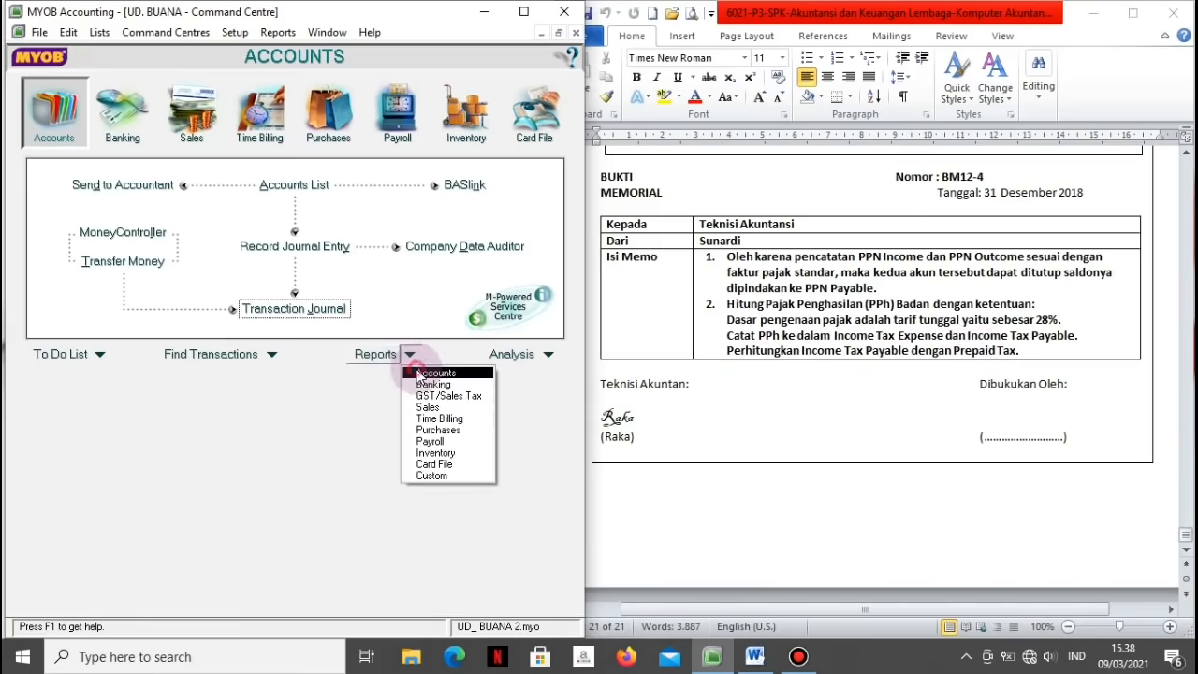
click(418, 372)
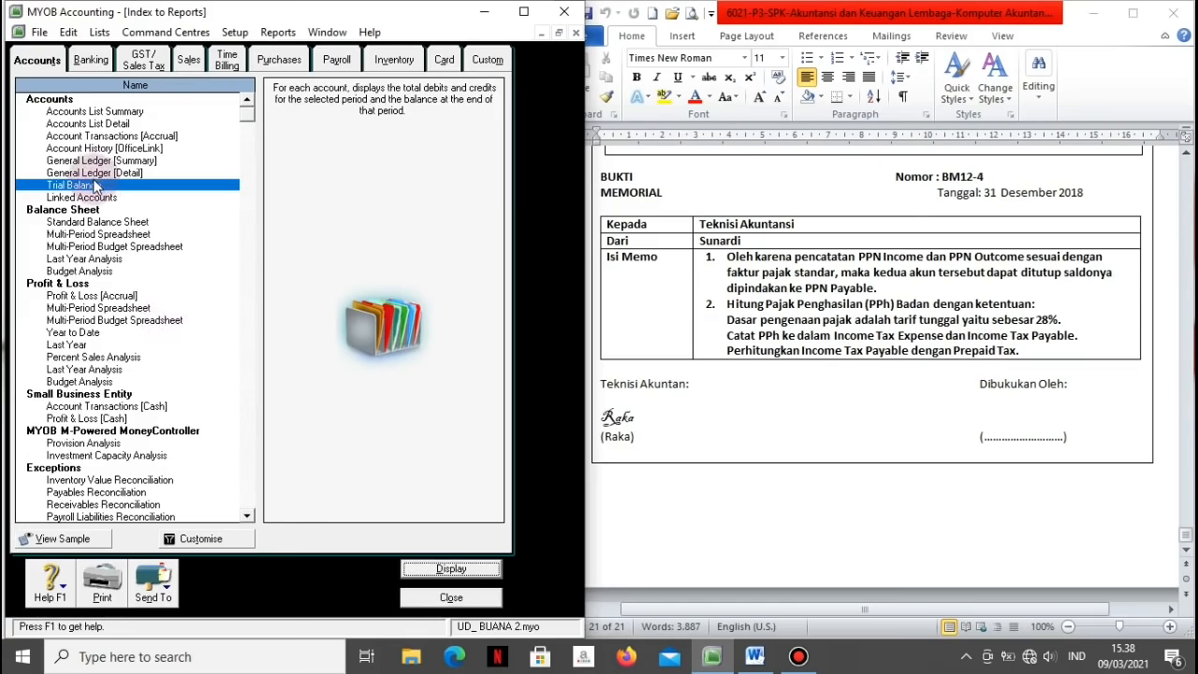
click(423, 570)
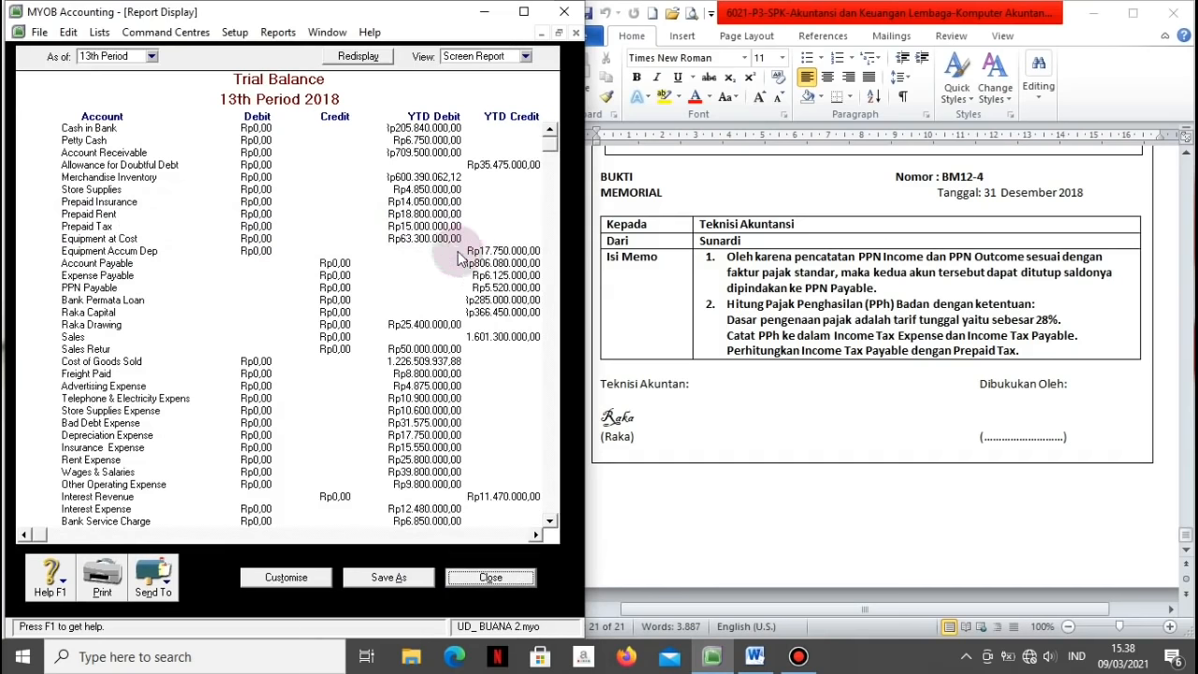
click(489, 577)
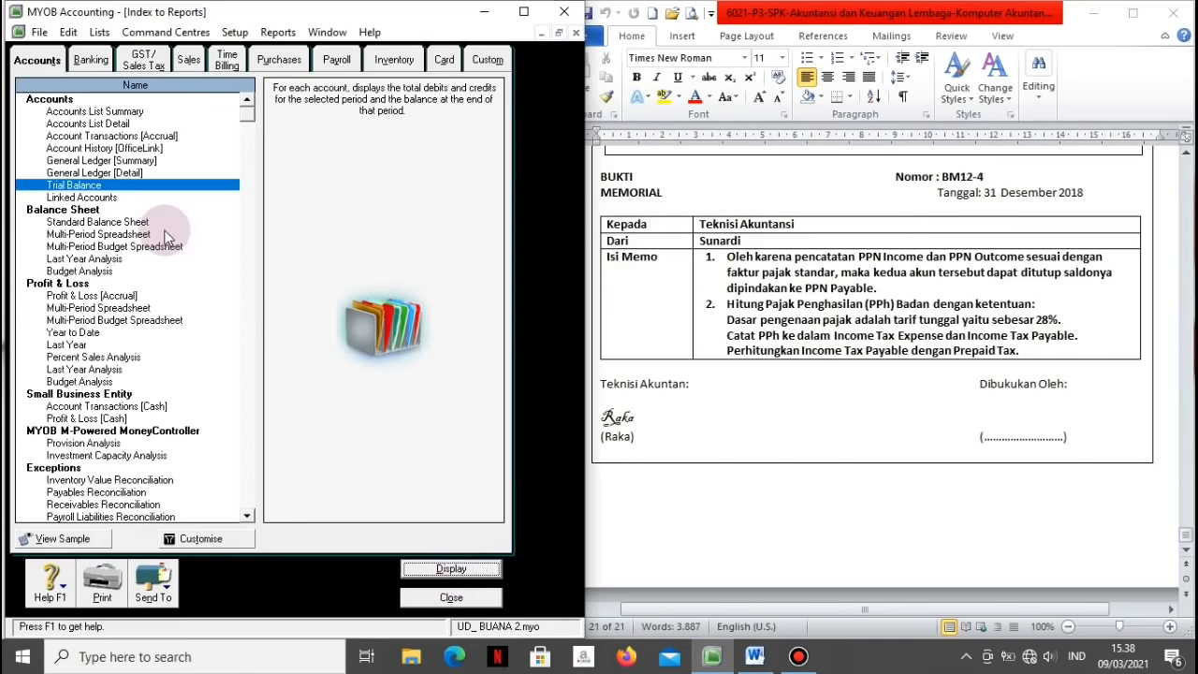
Step: Display the Profit & Loss [Accrual] statement and send it to Excel as pl1
click(106, 299)
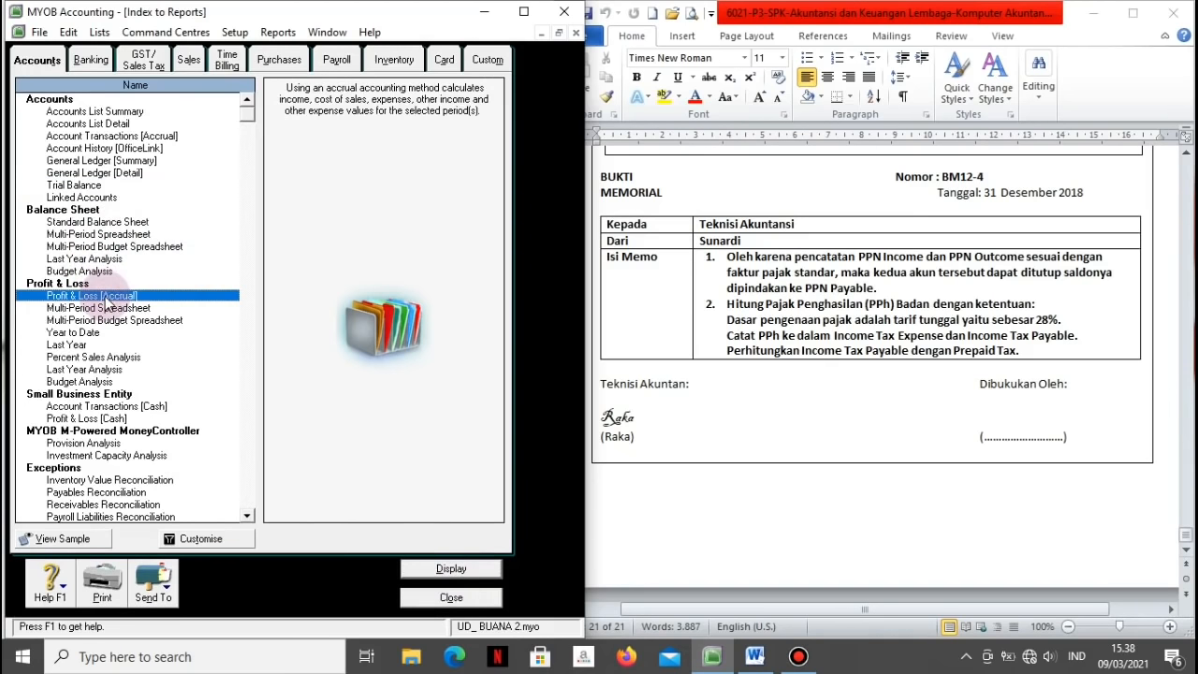
click(416, 571)
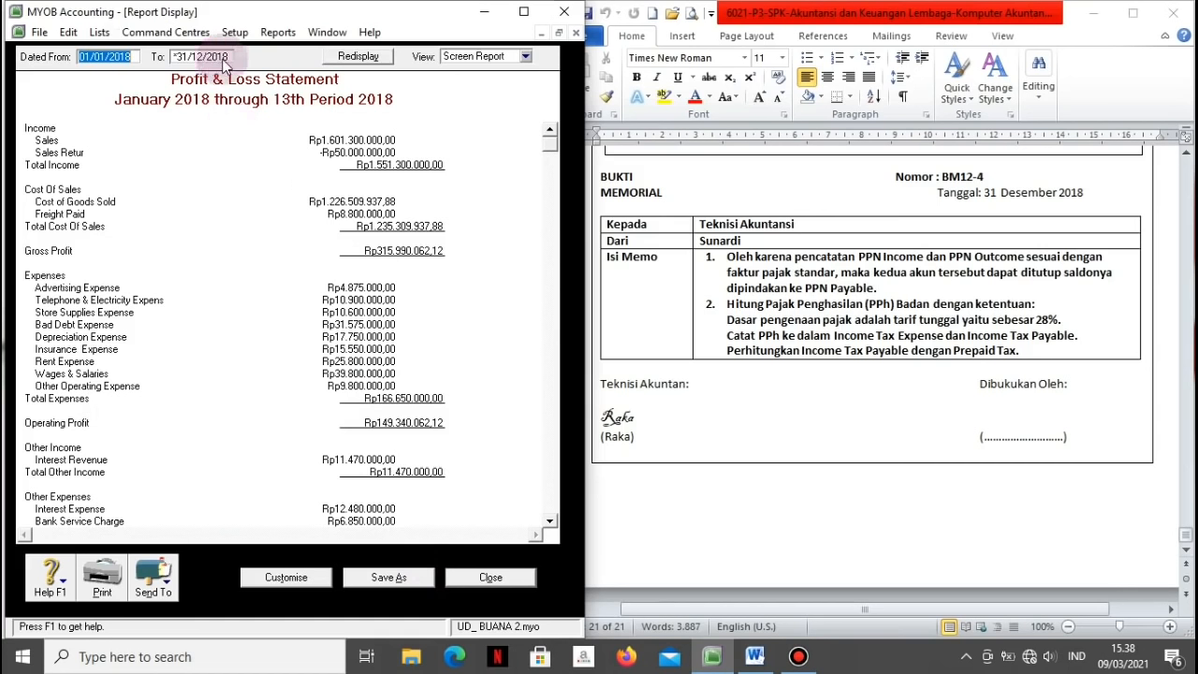
scroll(477, 400, down, 2)
click(153, 579)
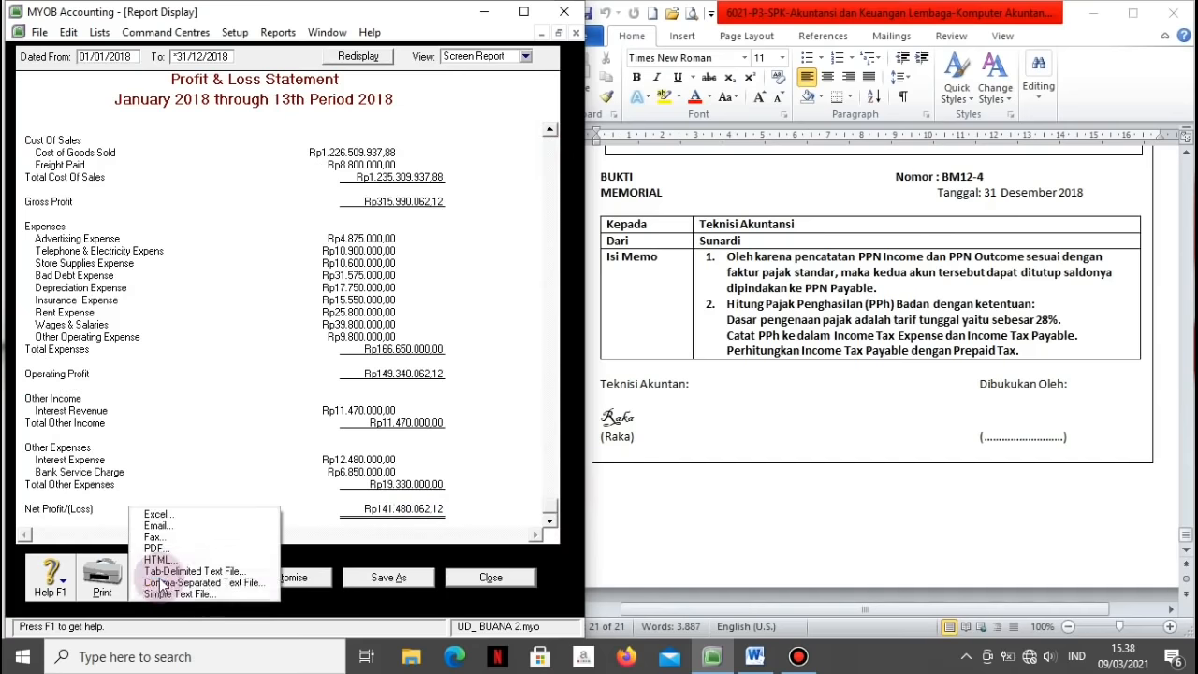
click(154, 515)
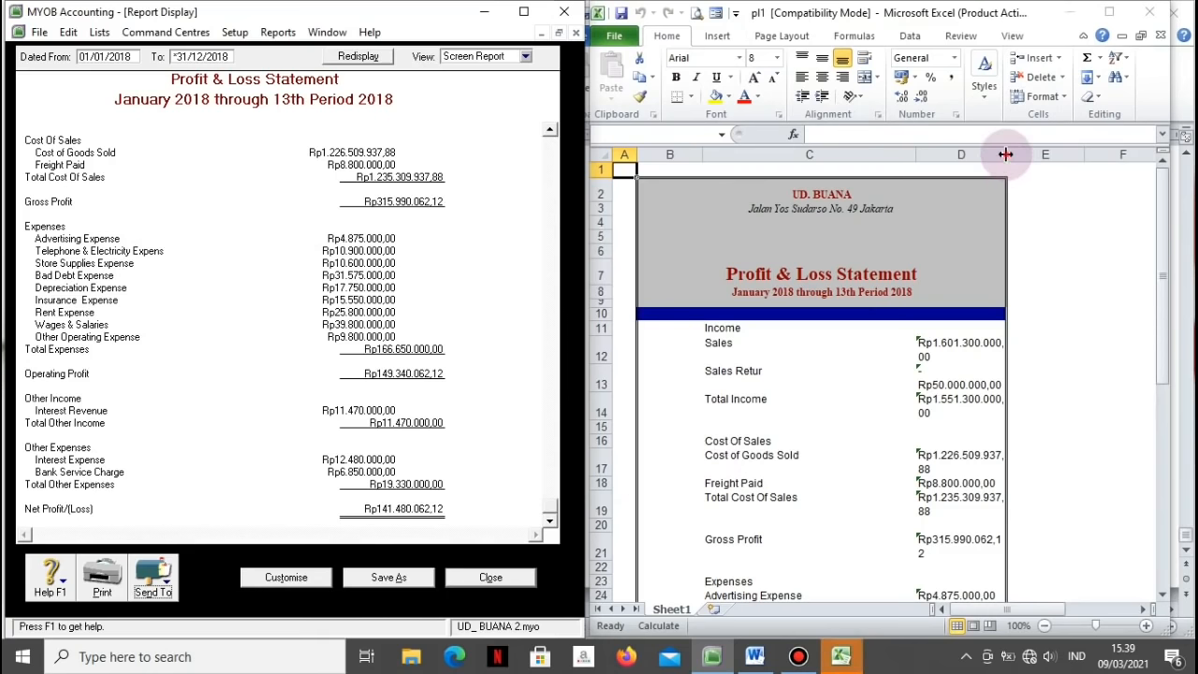
Step: Widen column D to review the exported report, then close MYOB's Profit & Loss display
drag(1005, 155, 1052, 165)
key(Down)
key(Down)
key(Down)
key(Down)
key(Down)
key(Down)
key(Down)
key(Down)
key(Down)
key(Down)
key(Down)
key(Down)
key(Down)
key(Down)
key(Down)
key(Down)
key(Down)
key(Down)
key(Down)
key(Down)
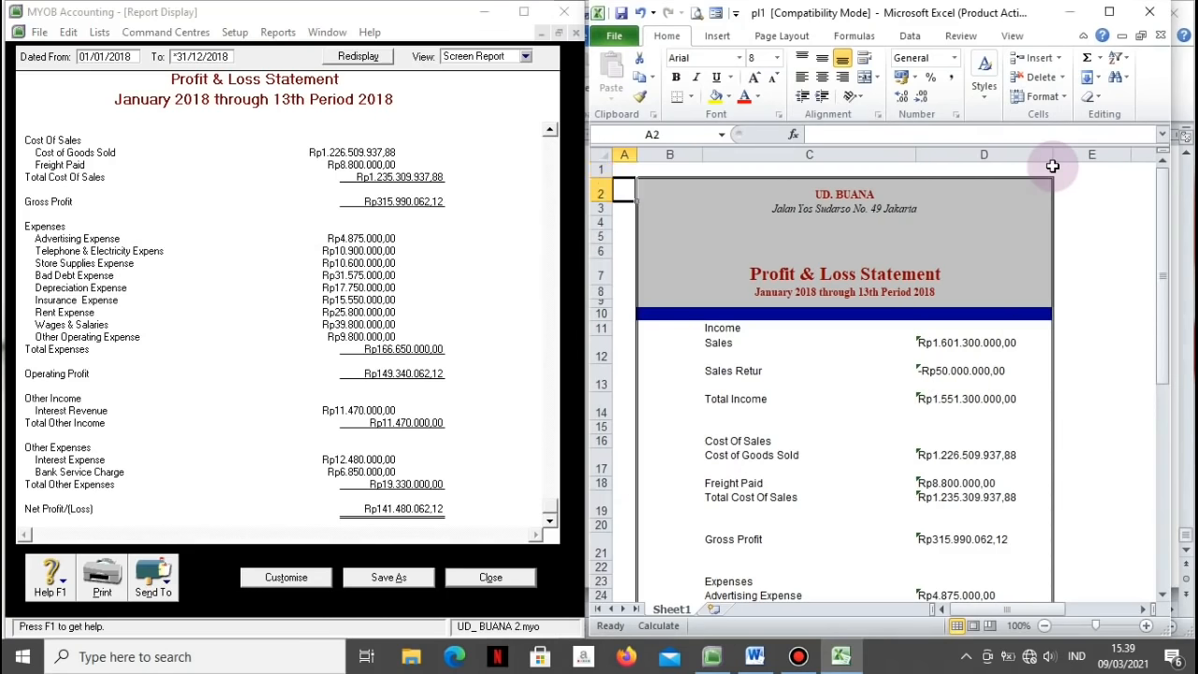
key(Down)
key(Down)
key(Down)
key(Down)
key(Down)
key(Down)
key(Down)
key(Down)
key(Down)
key(Down)
key(Down)
key(Down)
key(Down)
key(Down)
key(Down)
key(Down)
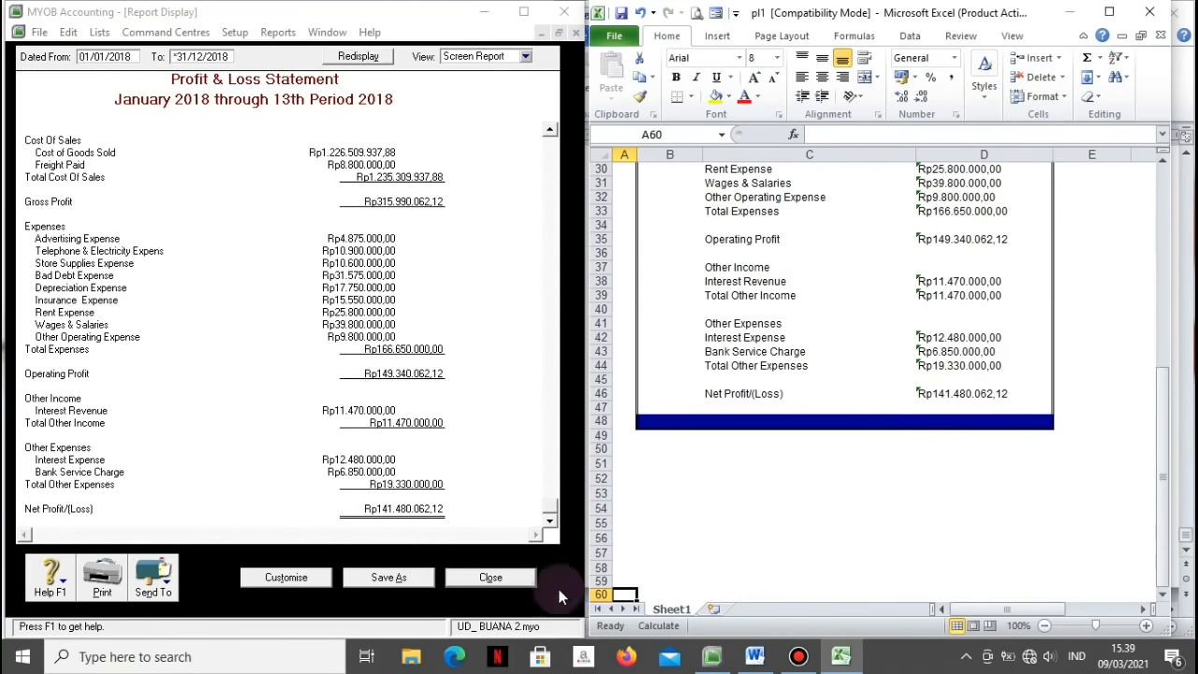
click(490, 577)
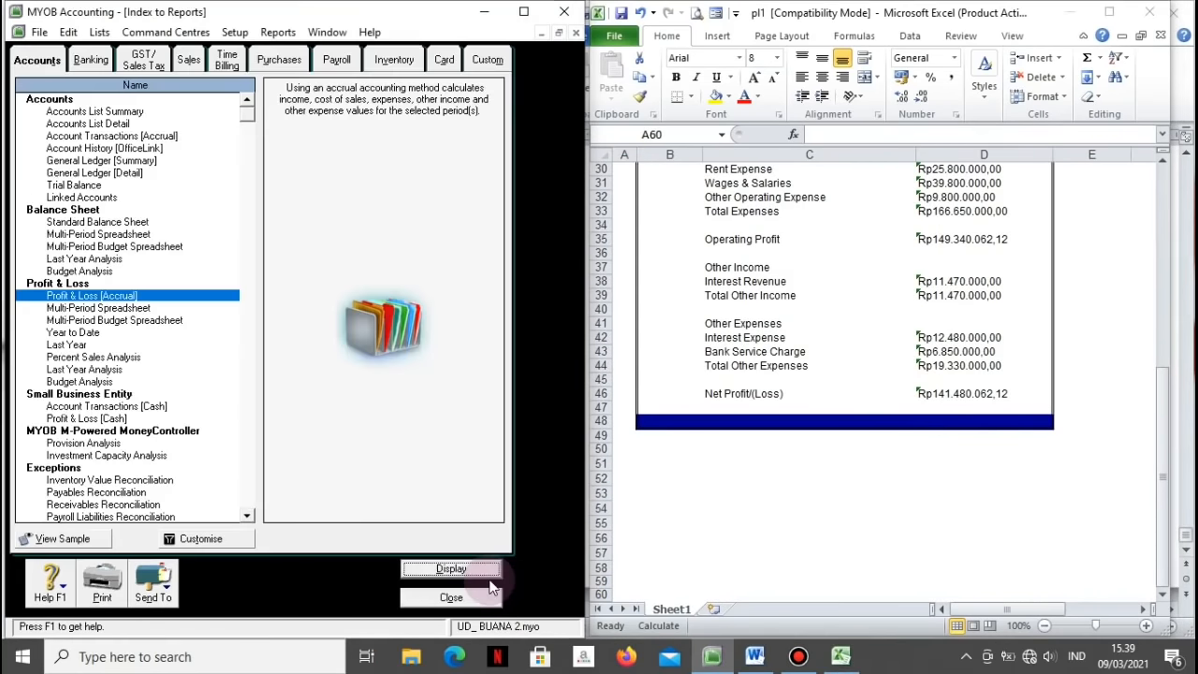
click(471, 601)
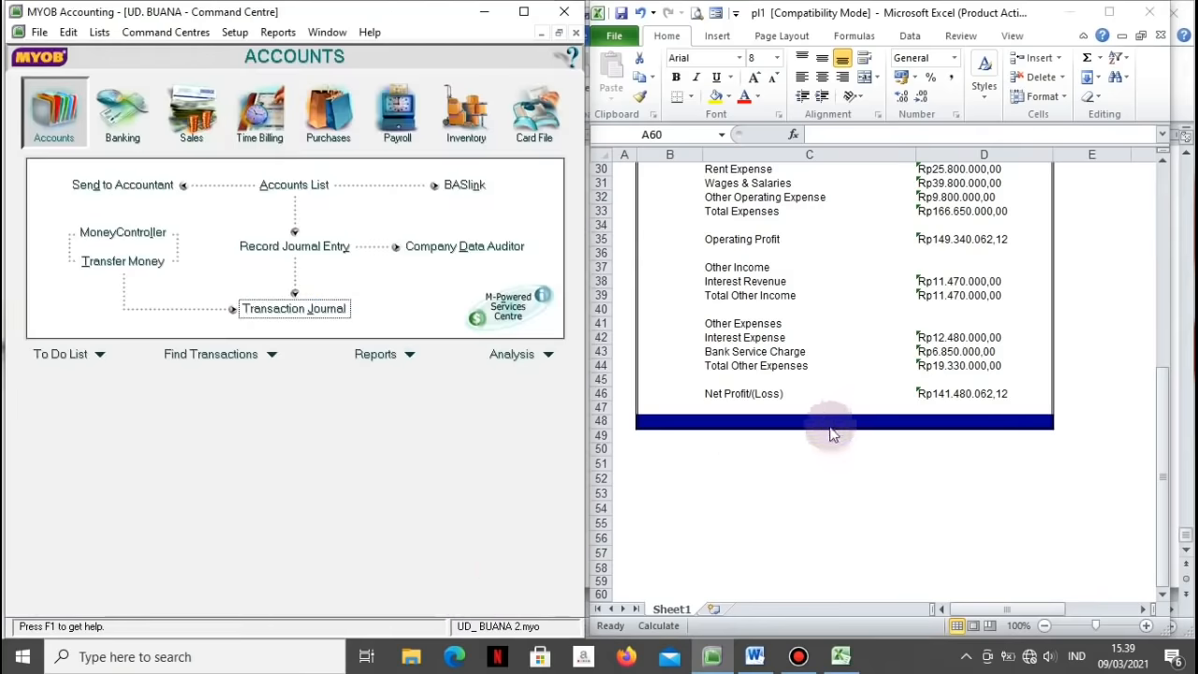
Step: Enter =28%*D46 in C51 and apply Comma Style, showing 39.614.417
click(842, 458)
text(=)
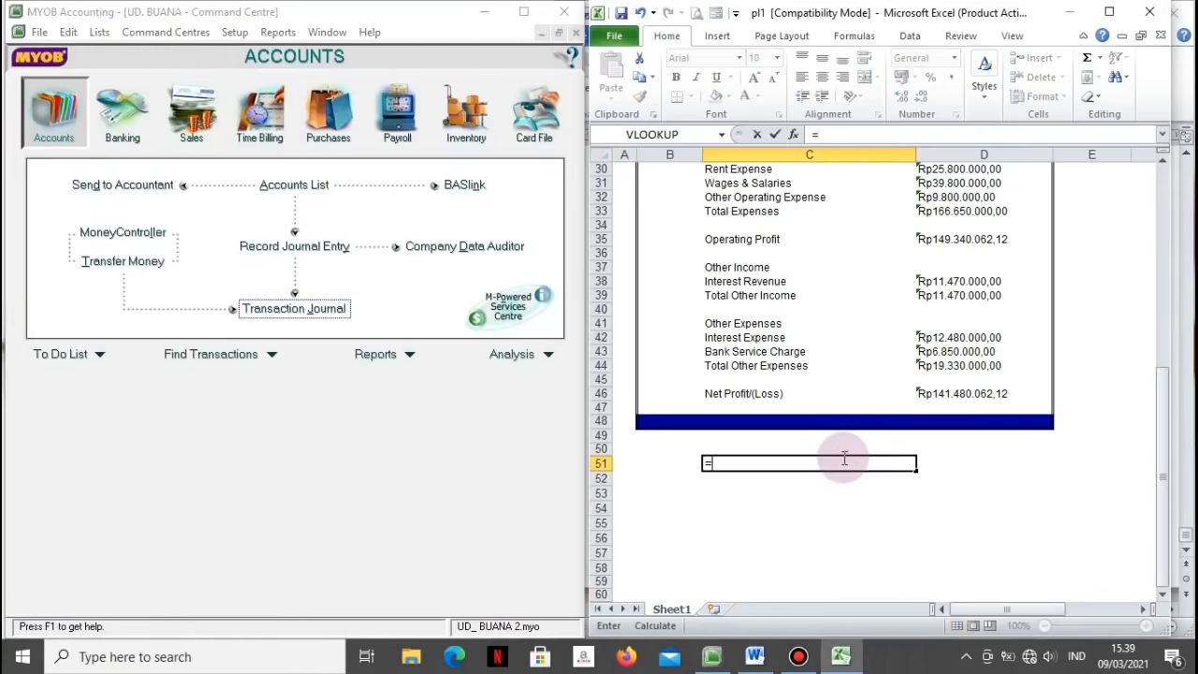
text(28%*)
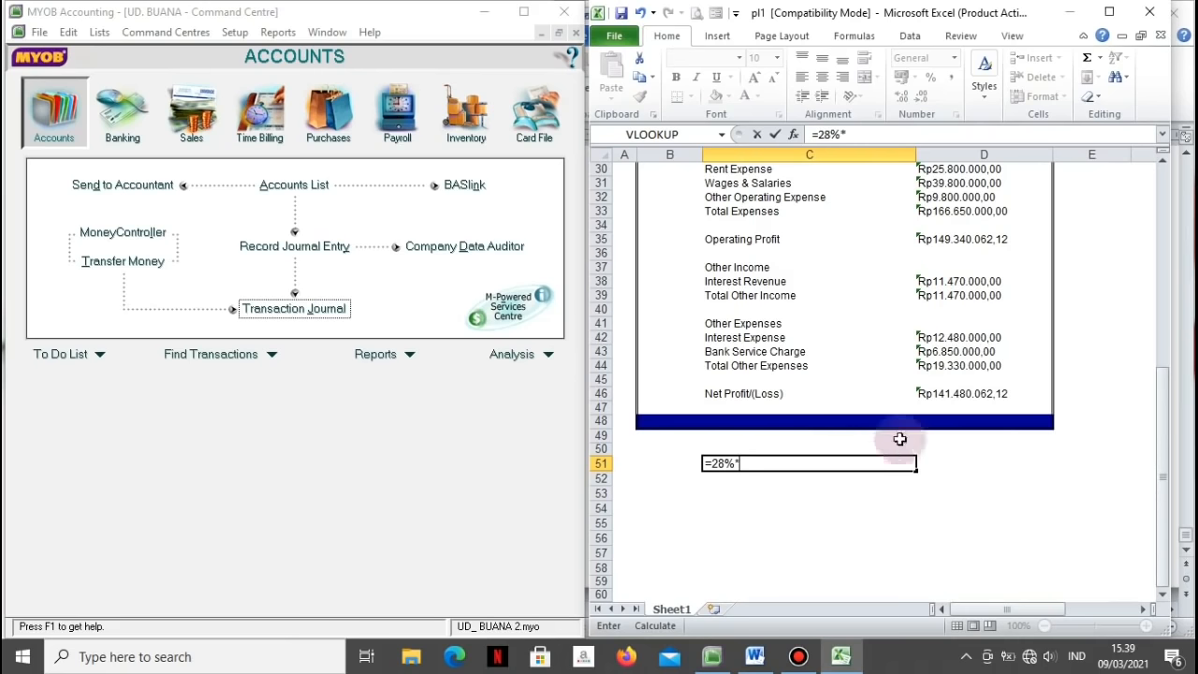
click(971, 392)
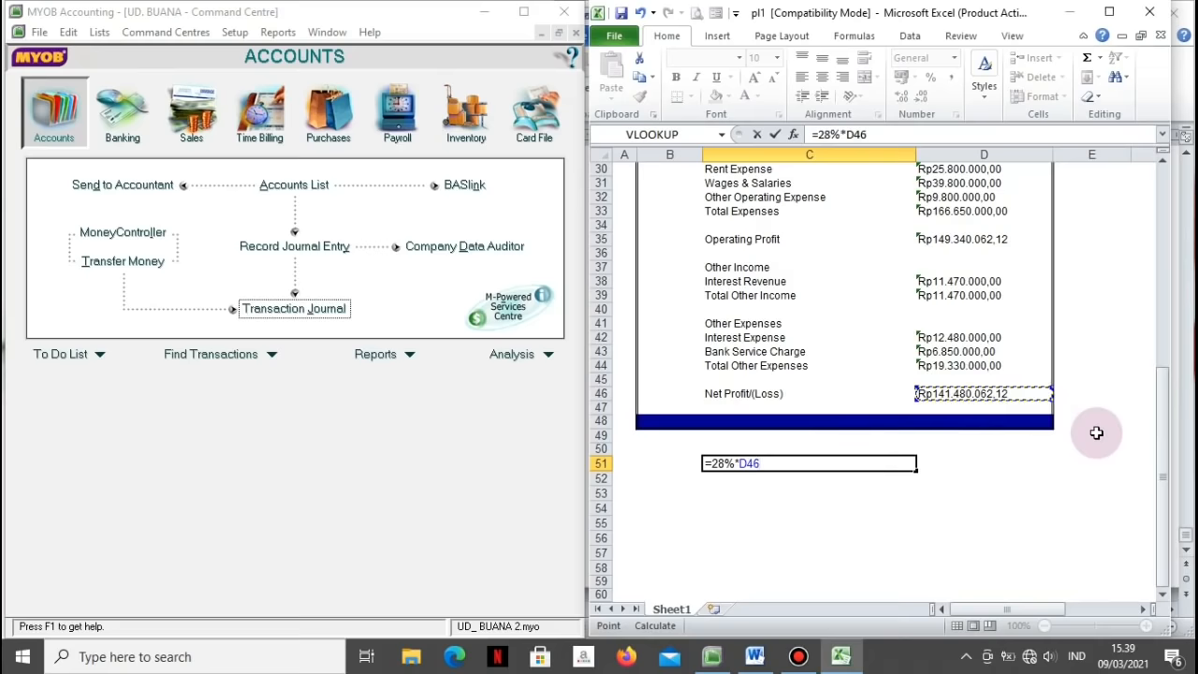
key(Return)
key(Up)
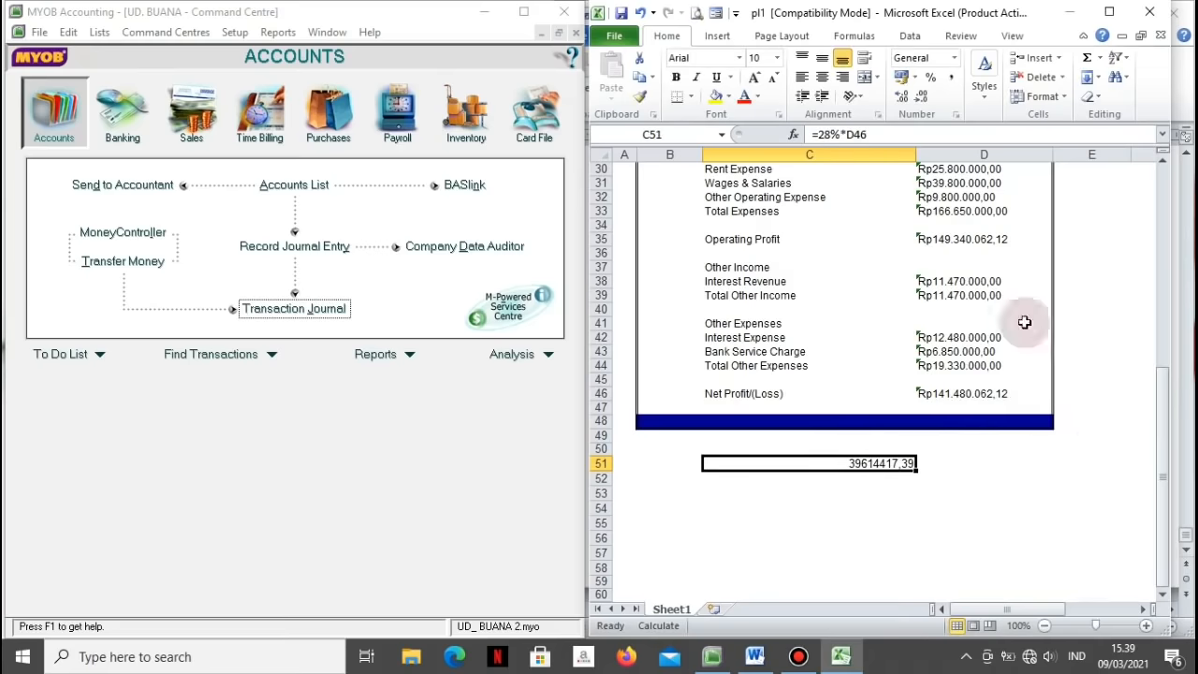
click(952, 82)
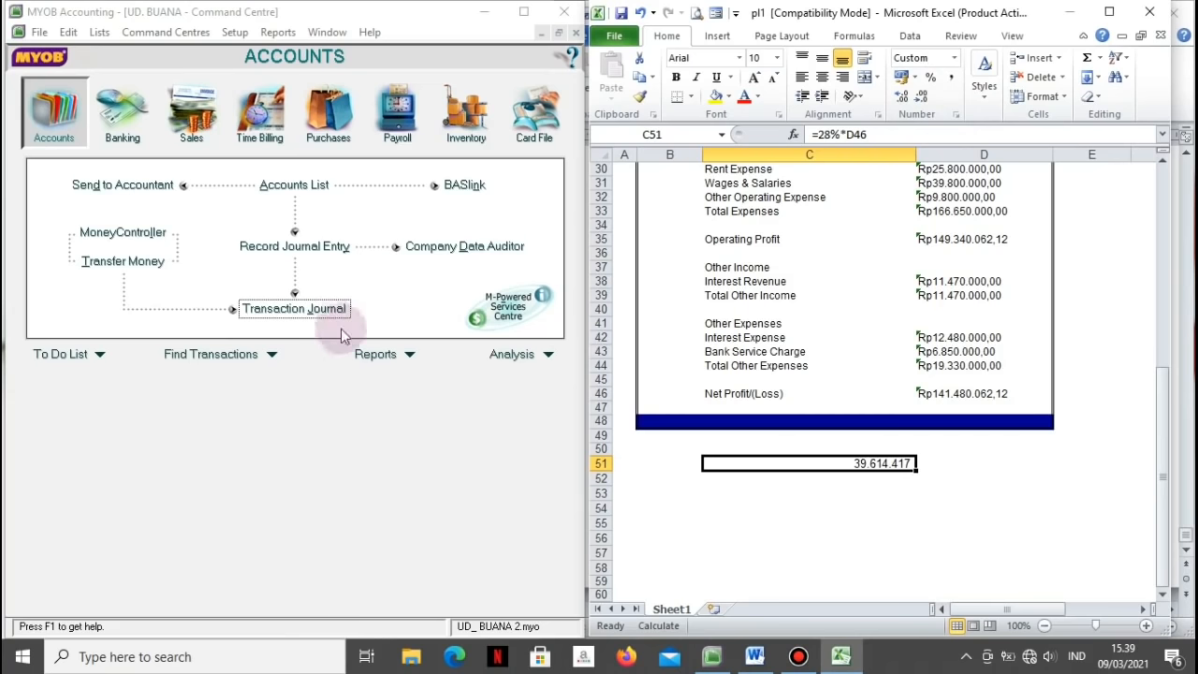
Step: Reopen journal BM12-4 from the Transaction Journal and debit Income Tax Expense Rp39.614.417,39
click(308, 309)
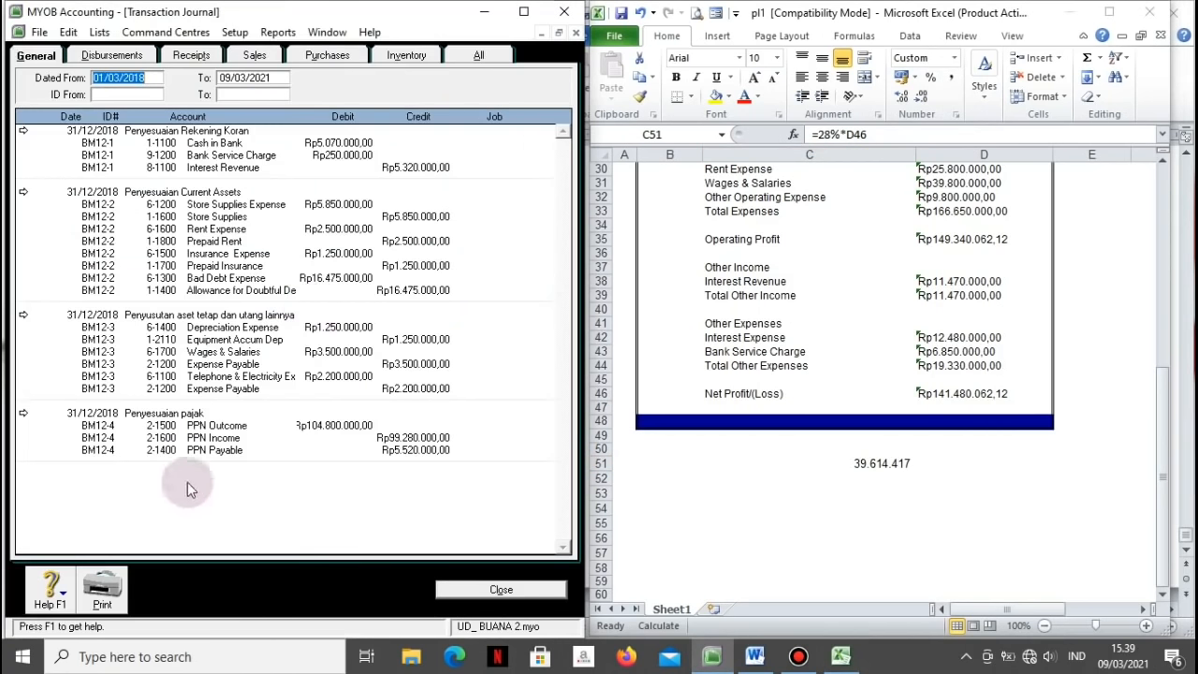
click(22, 413)
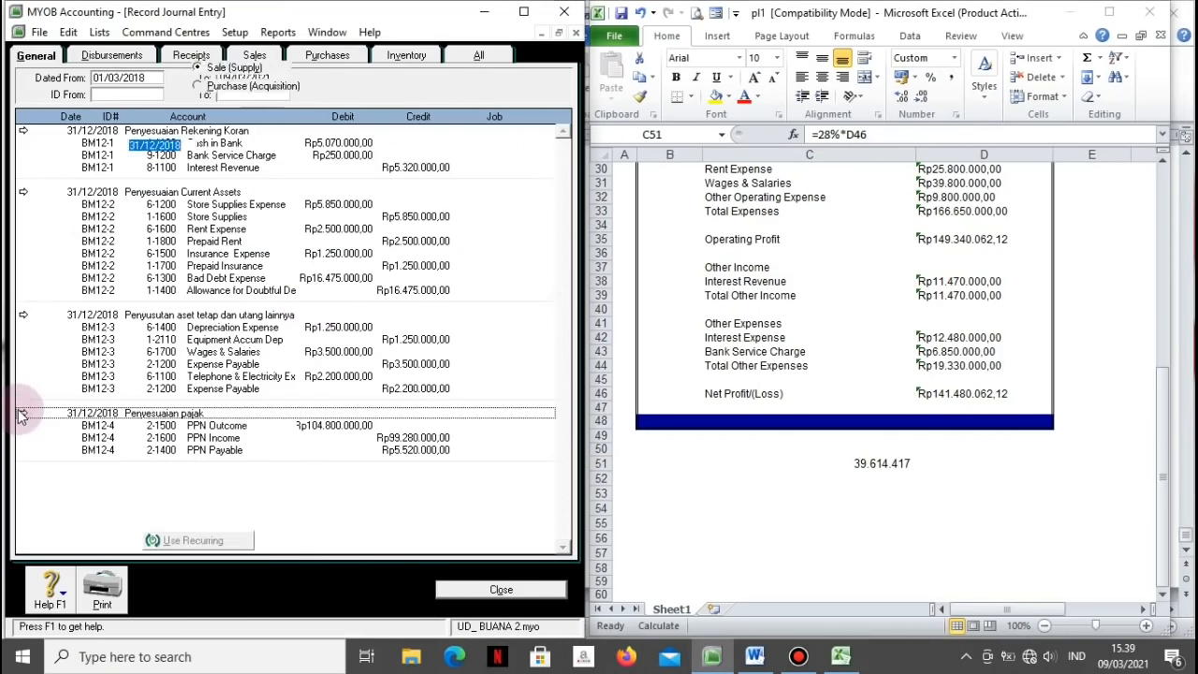
click(59, 246)
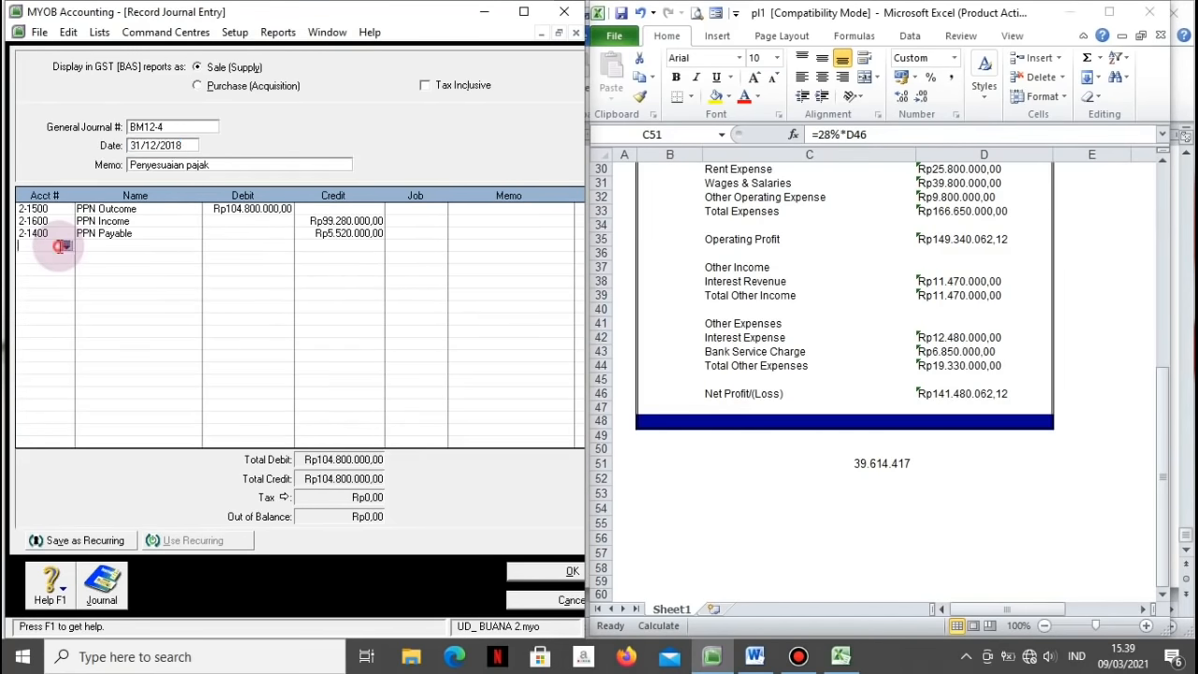
click(60, 246)
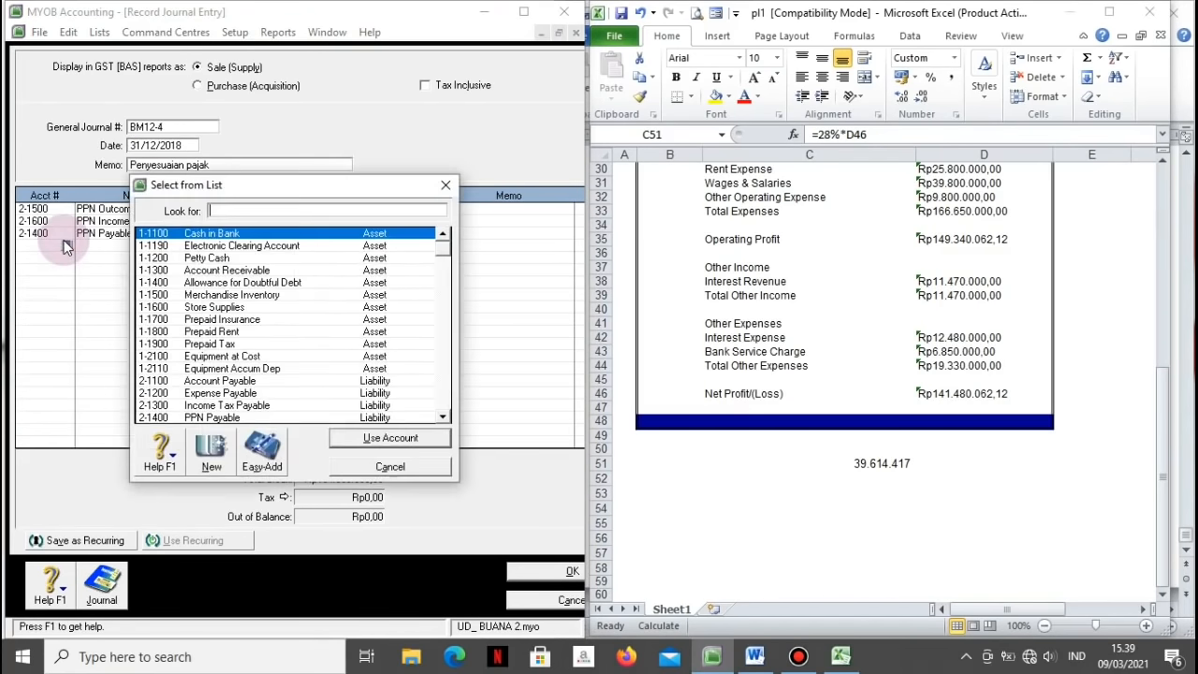
scroll(439, 270, down, 15)
double_click(325, 366)
text(39614417)
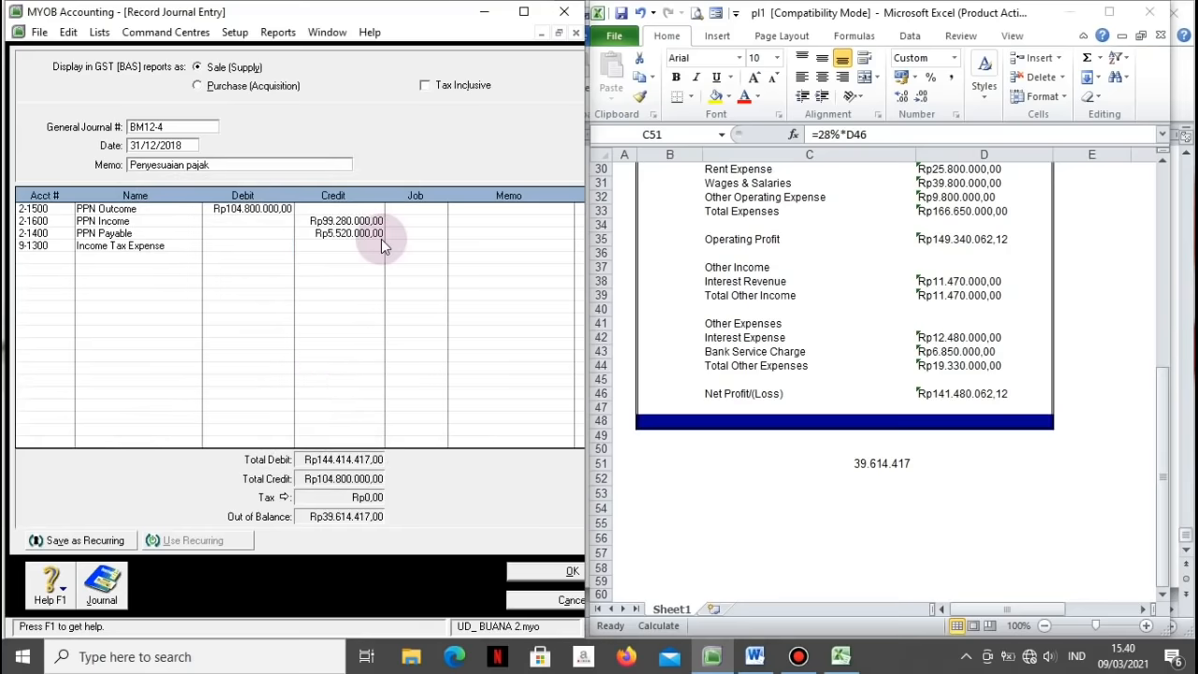
text(39614417,39)
key(Tab)
key(Tab)
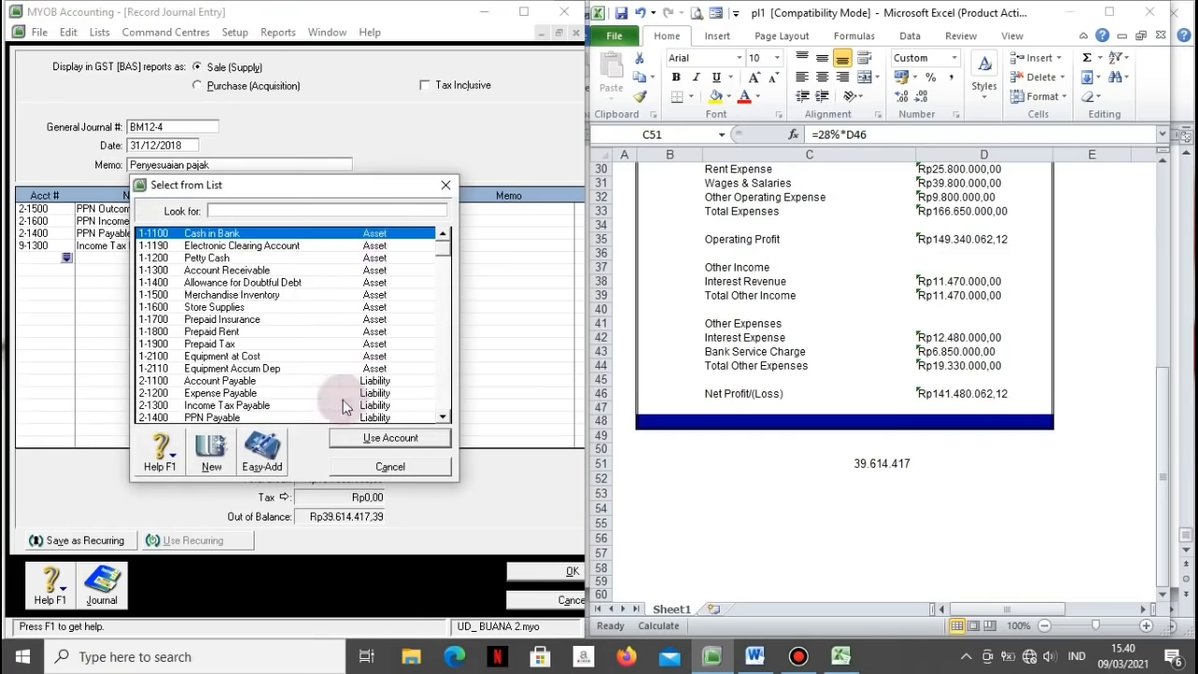
Step: Credit Prepaid Tax Rp15.000.000 and Income Tax Payable with the balancing amount
click(225, 344)
click(375, 438)
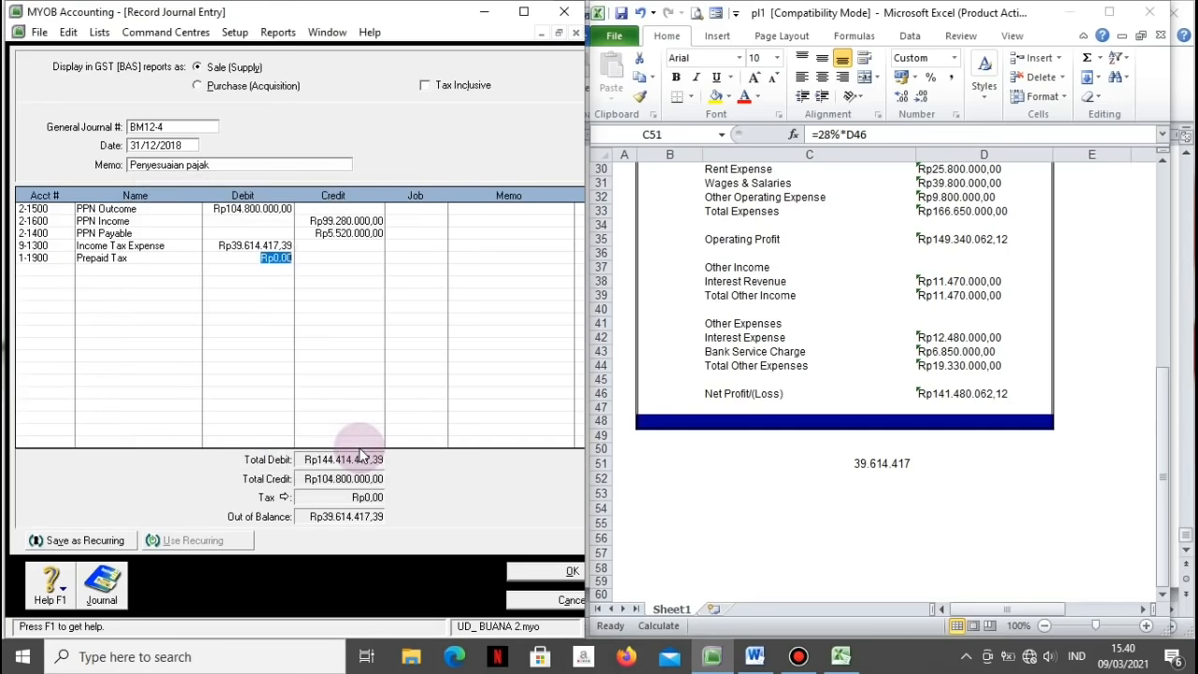
key(Tab)
text(15000)
key(Tab)
key(Tab)
key(Tab)
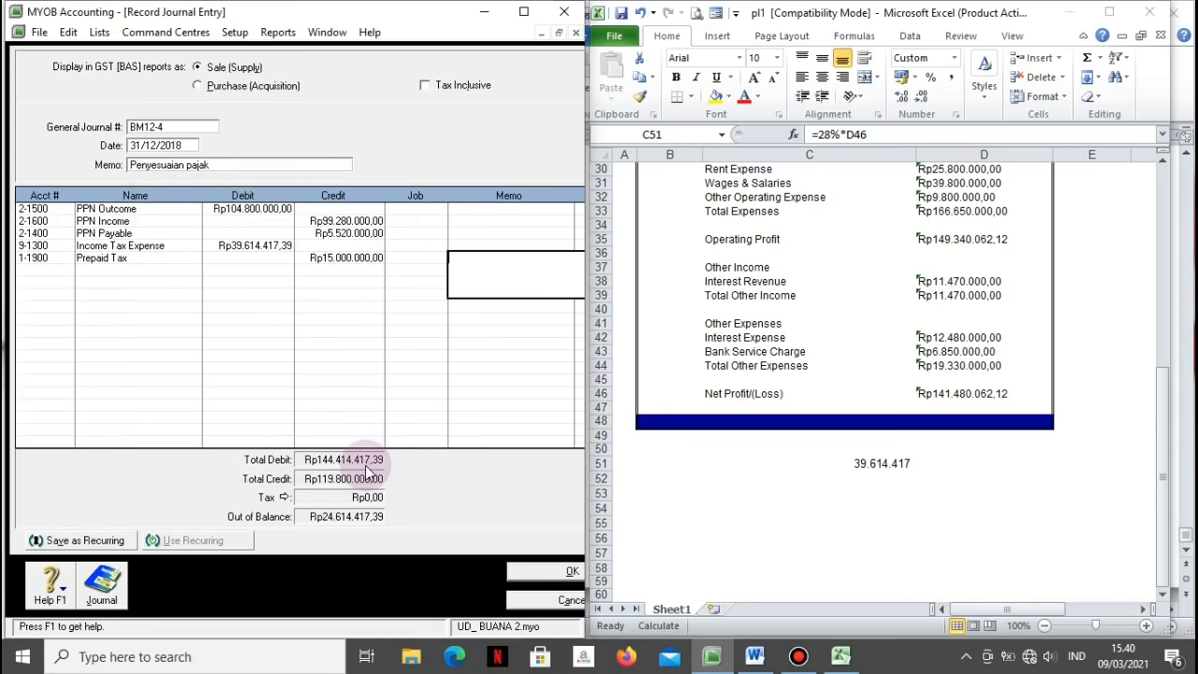
key(Tab)
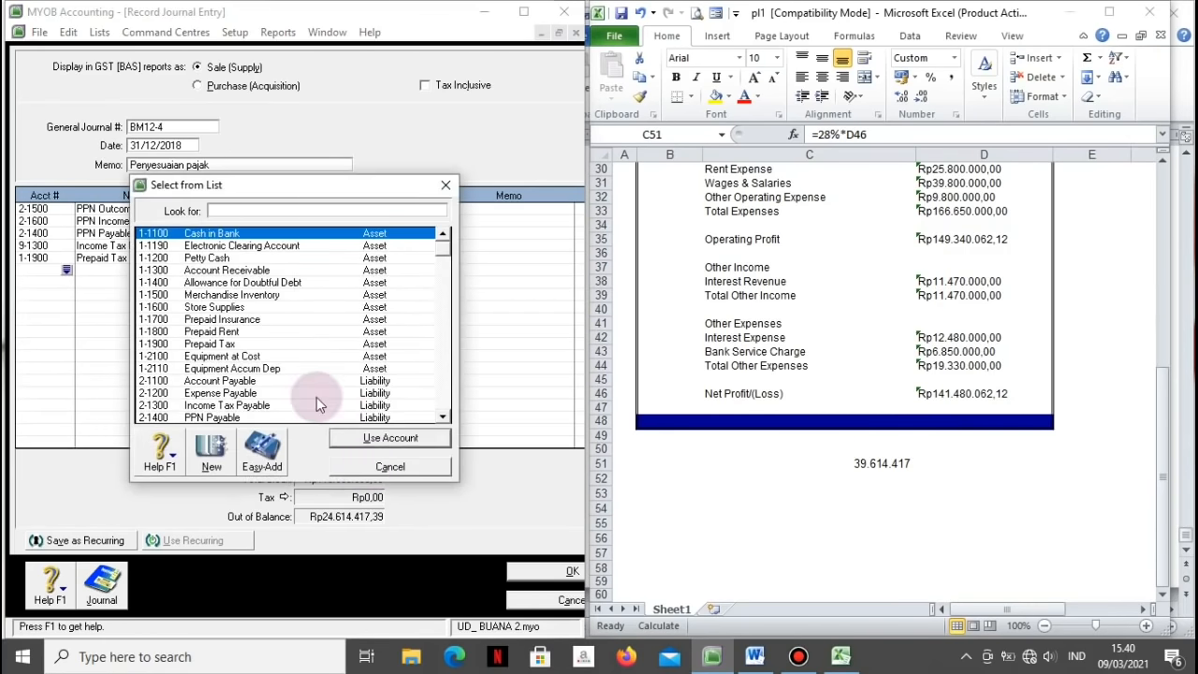
click(253, 405)
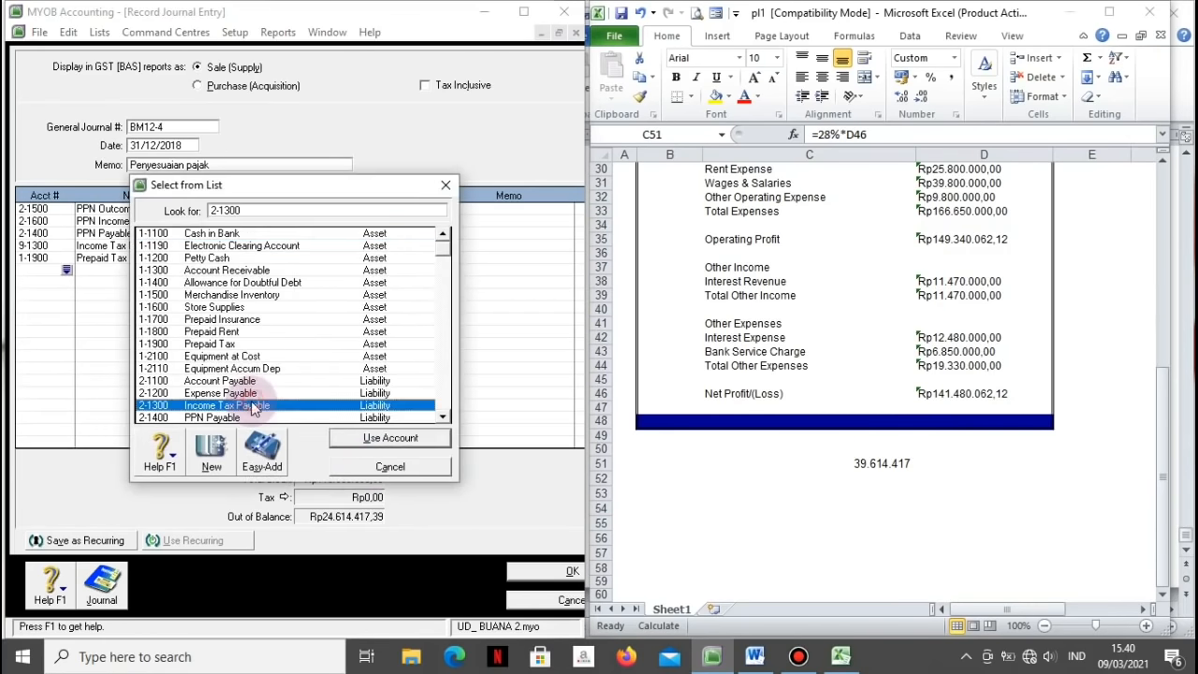
click(345, 437)
key(Tab)
key(Tab)
key(Tab)
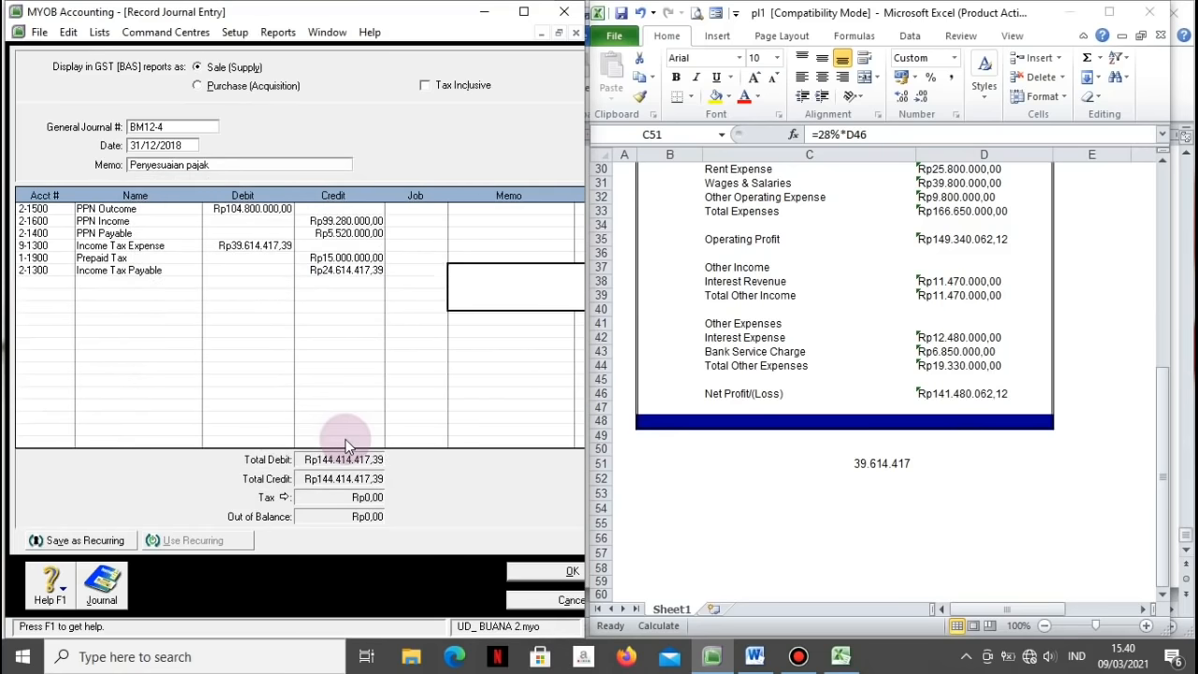
Step: Check the tax amount to two decimals in Excel, clear C51, and review the journal recap
click(903, 459)
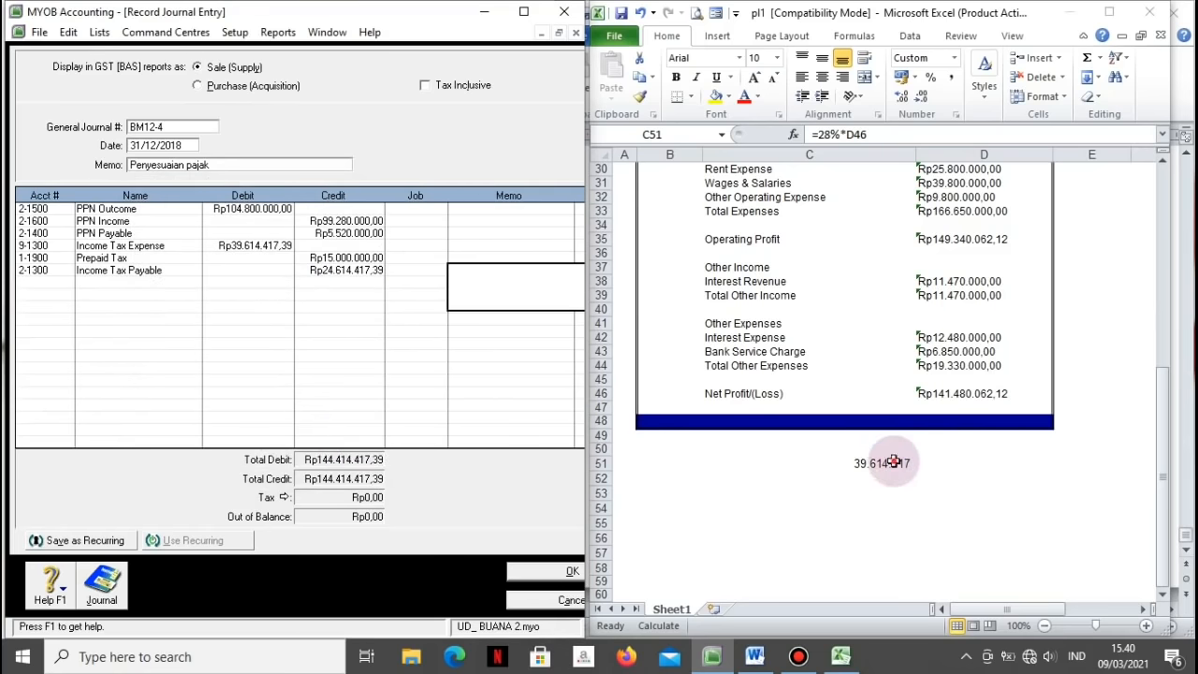
click(902, 97)
click(901, 96)
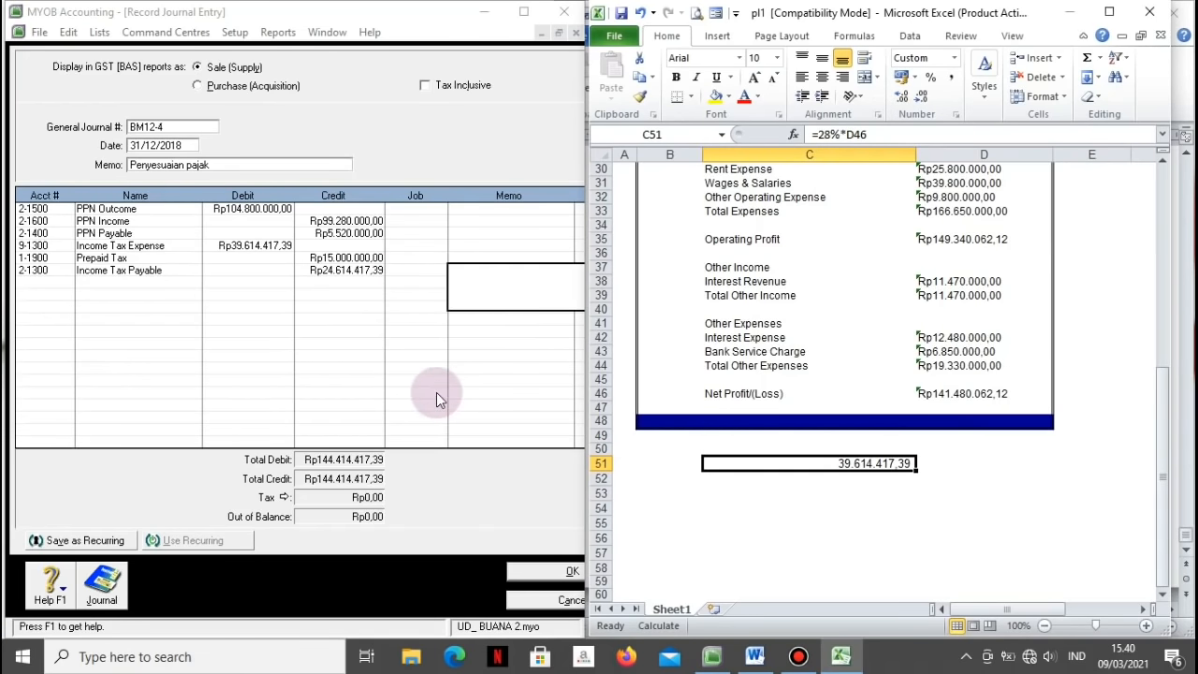
key(Delete)
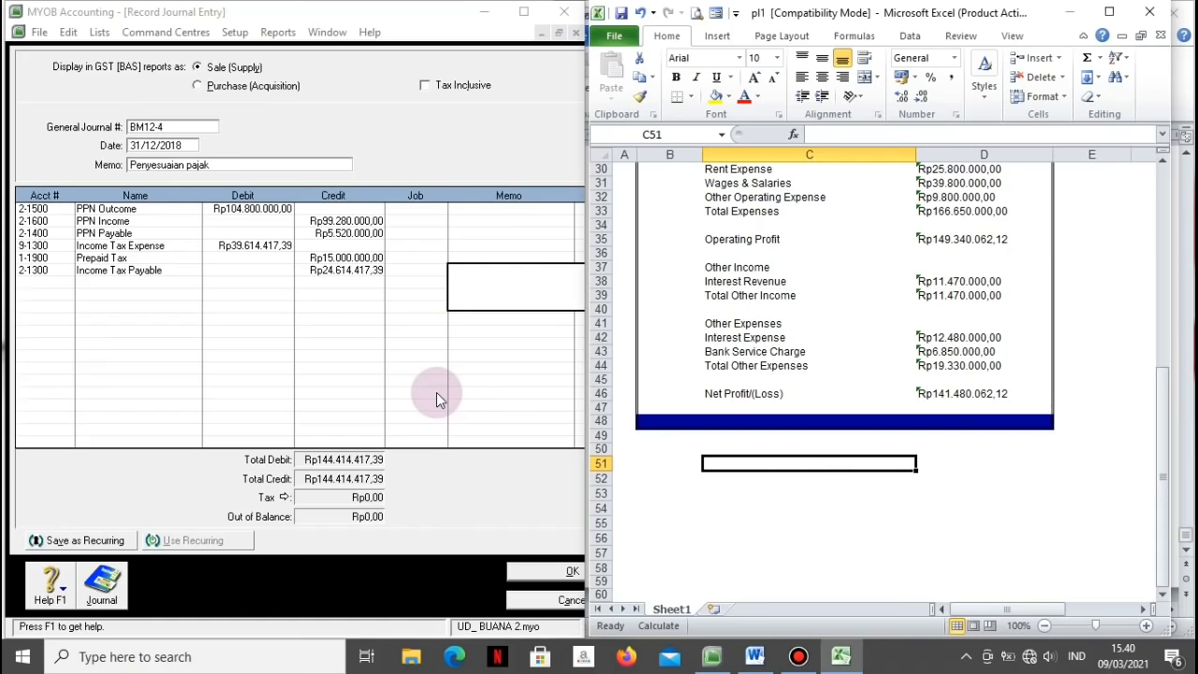
click(379, 374)
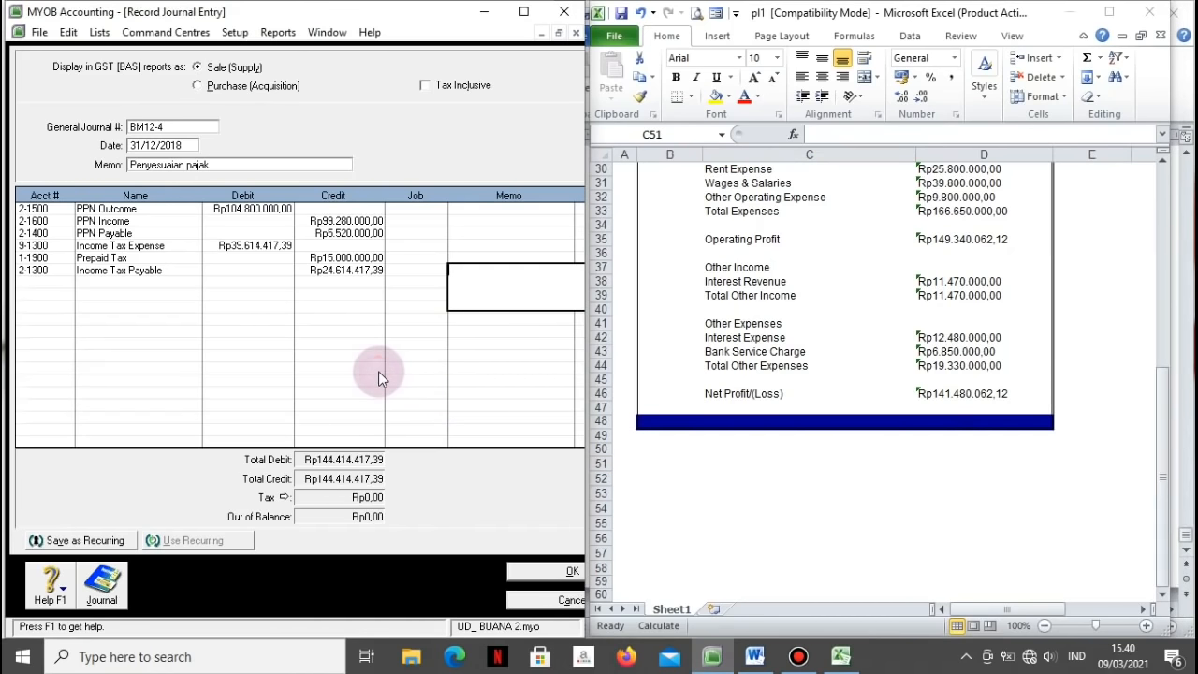
key(ctrl+r)
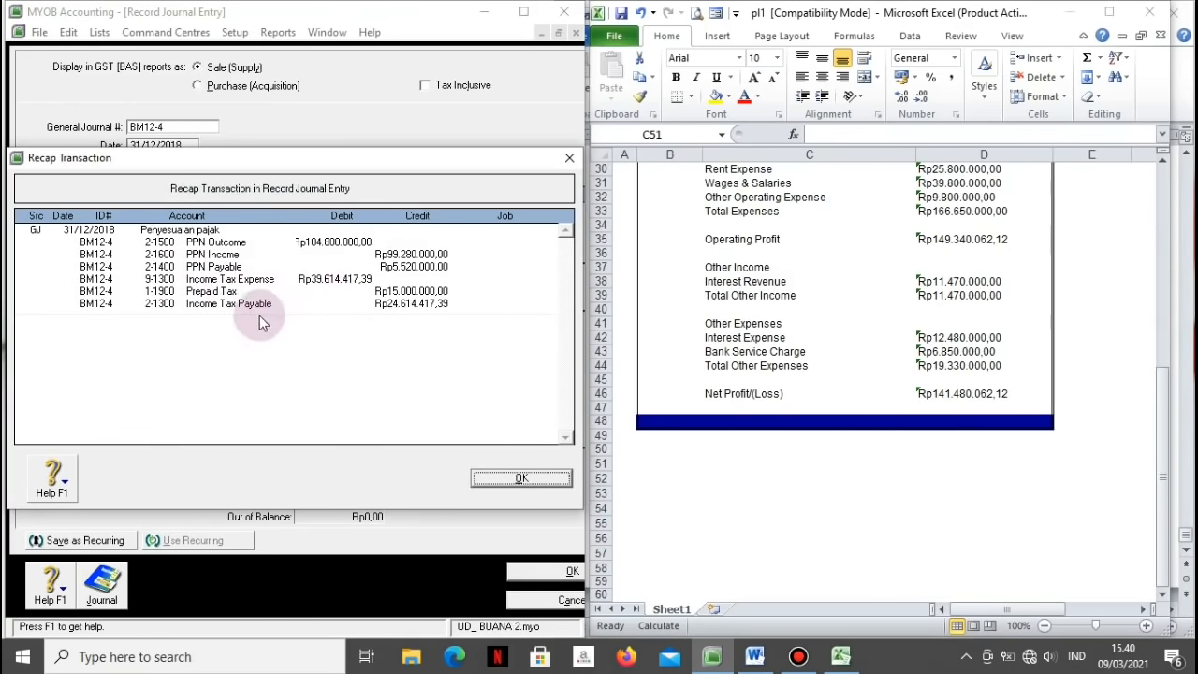
click(522, 479)
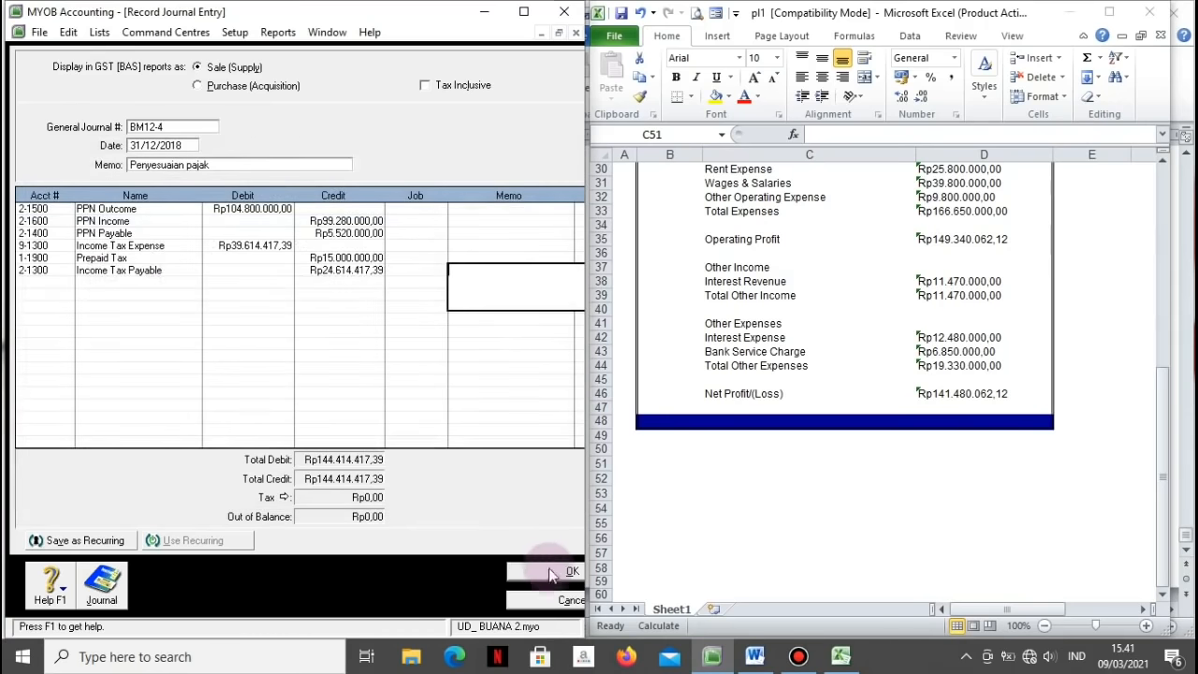
Step: Record the tax adjustment journal, close the Transaction Journal, and close Excel without saving
click(531, 575)
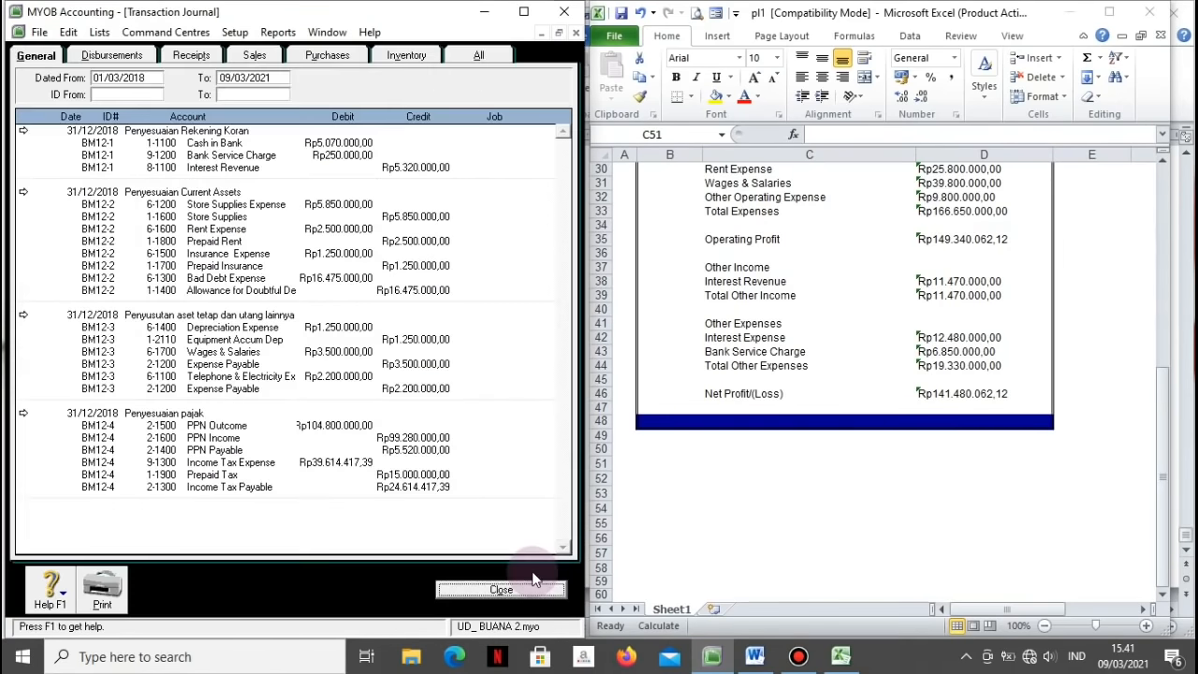
click(501, 590)
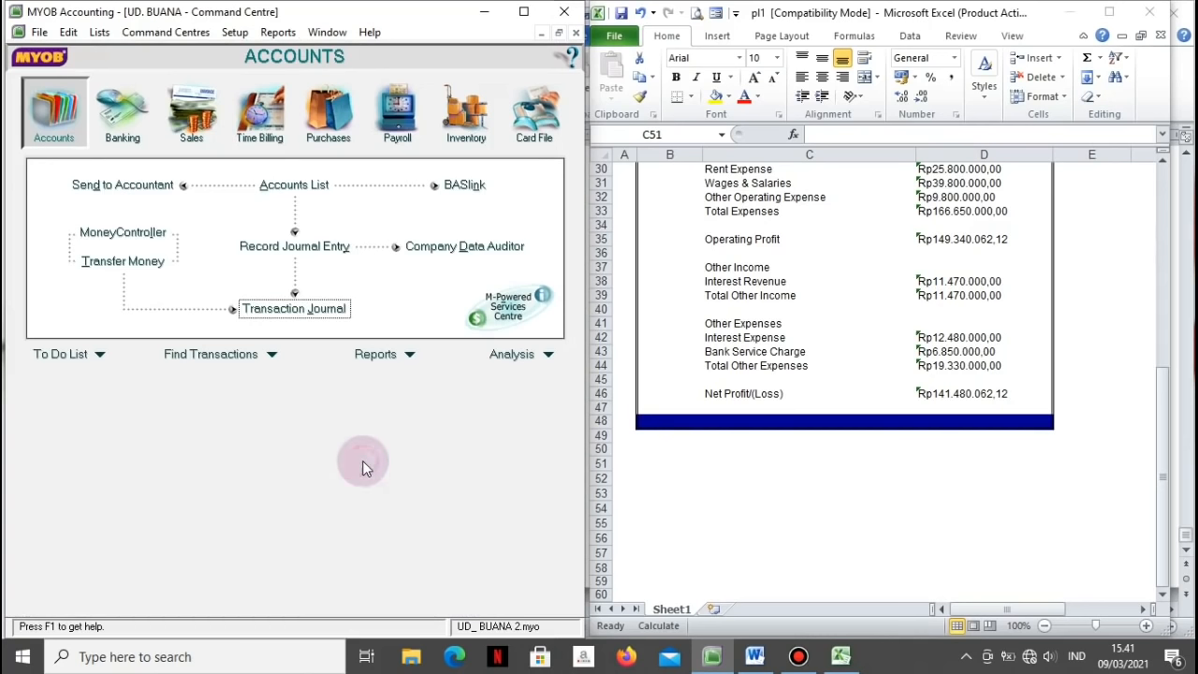
click(1181, 20)
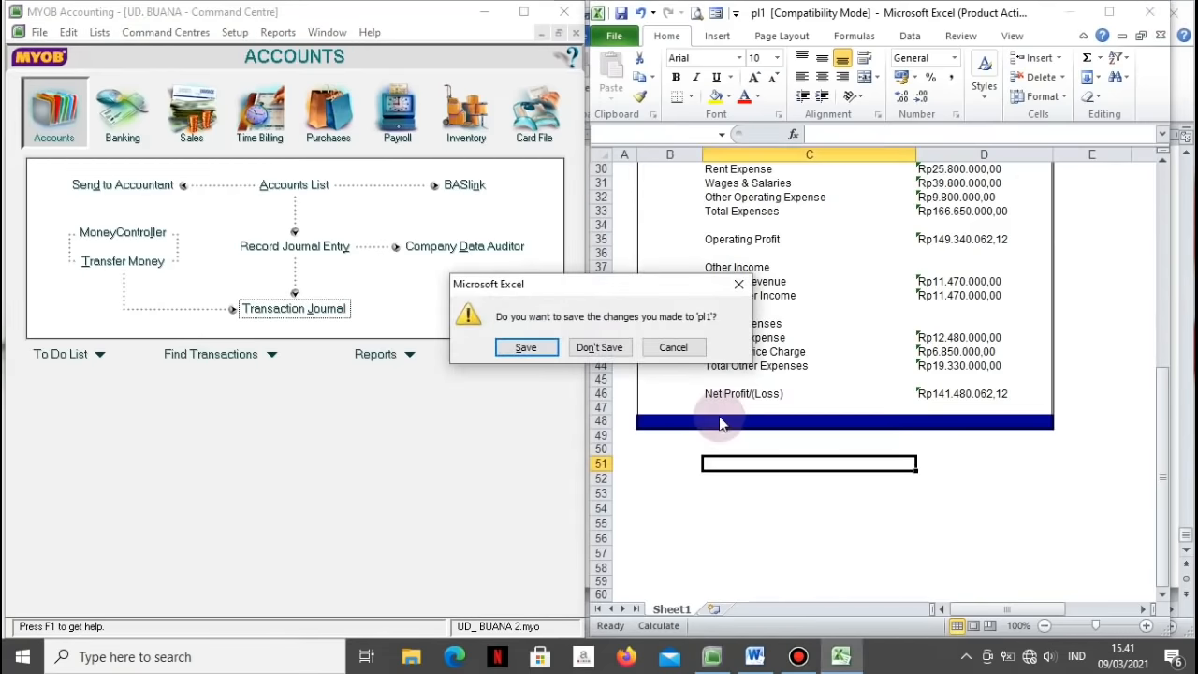
click(606, 348)
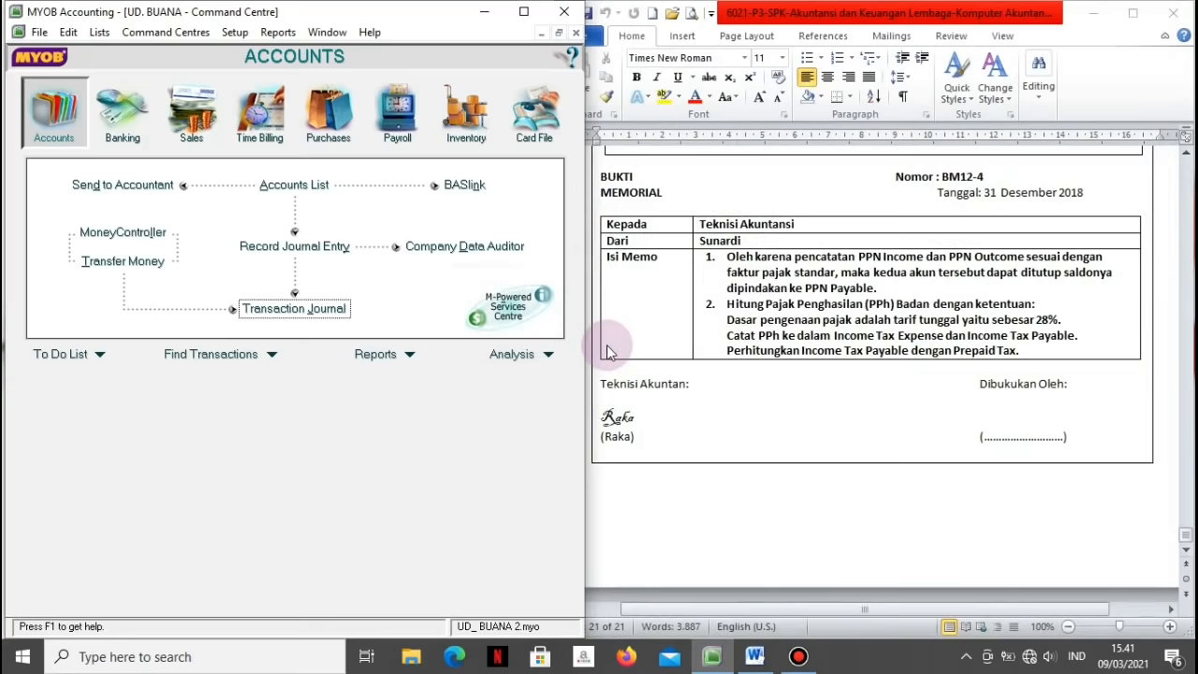
Step: Scroll the Word task sheet back to page 1 and open MYOB's report categories
click(762, 532)
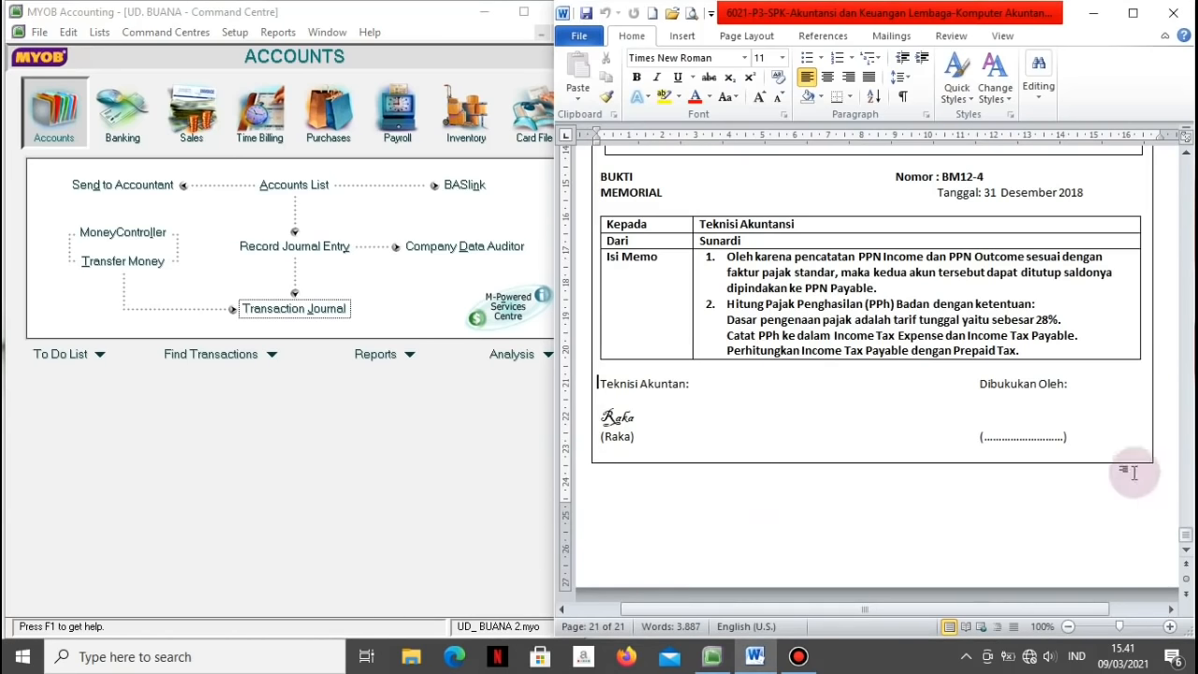
click(1185, 539)
click(1186, 541)
drag(1184, 540, 1189, 170)
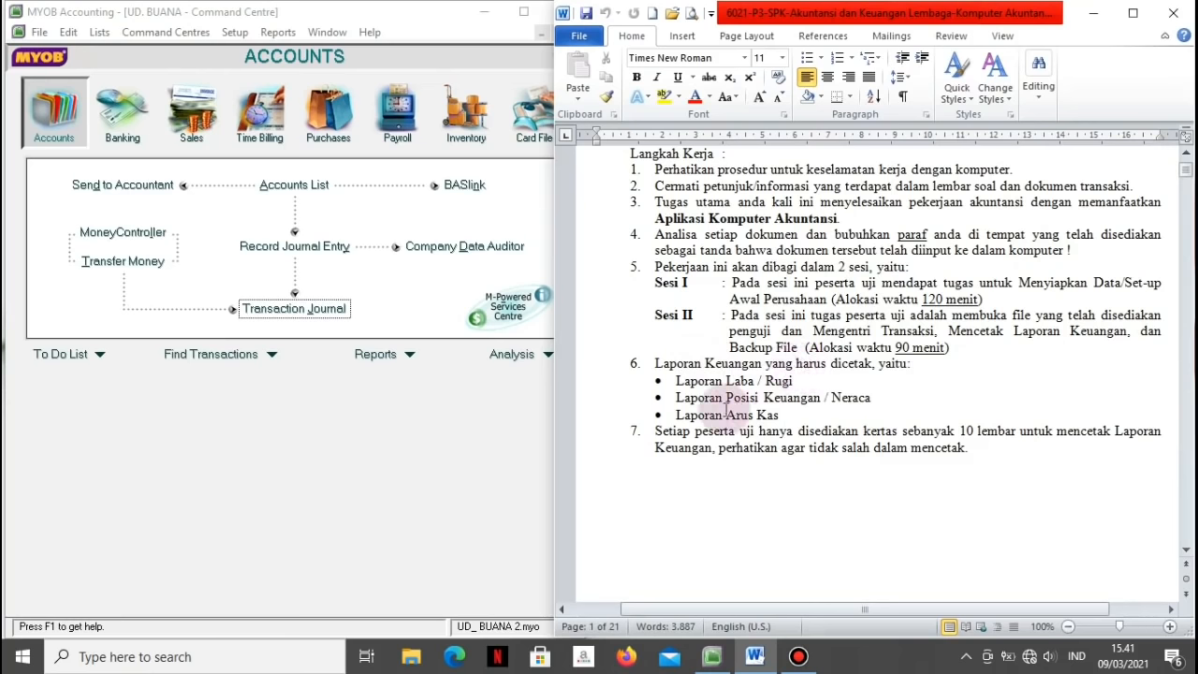
click(415, 438)
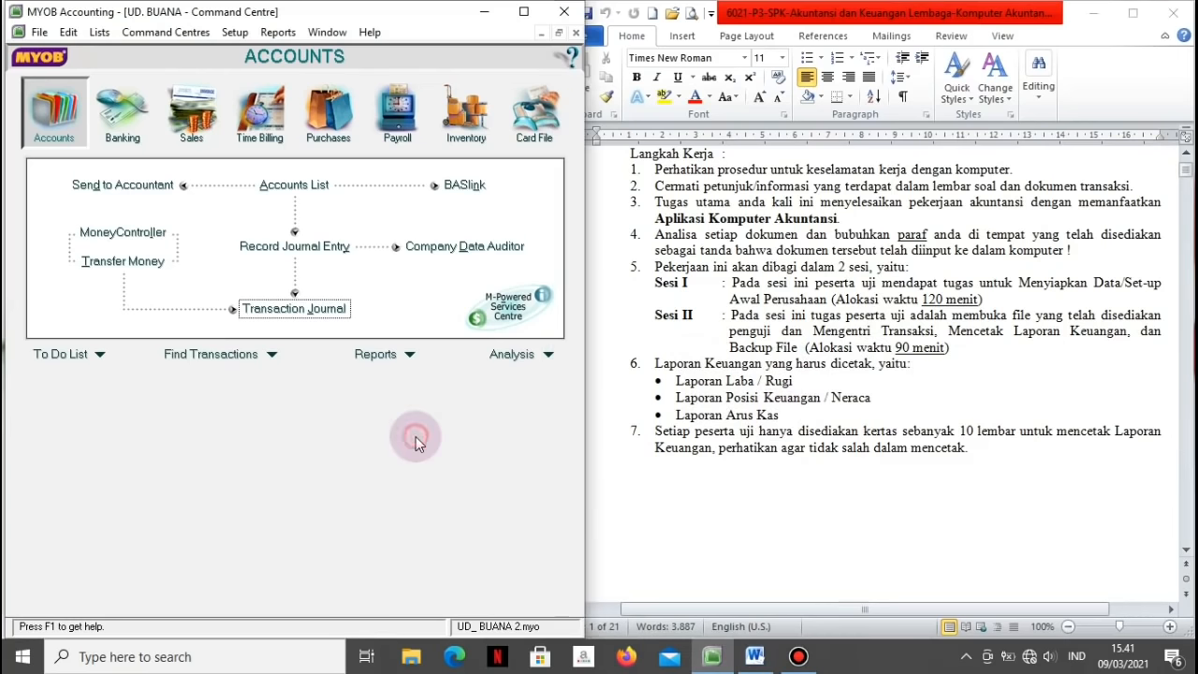
click(410, 355)
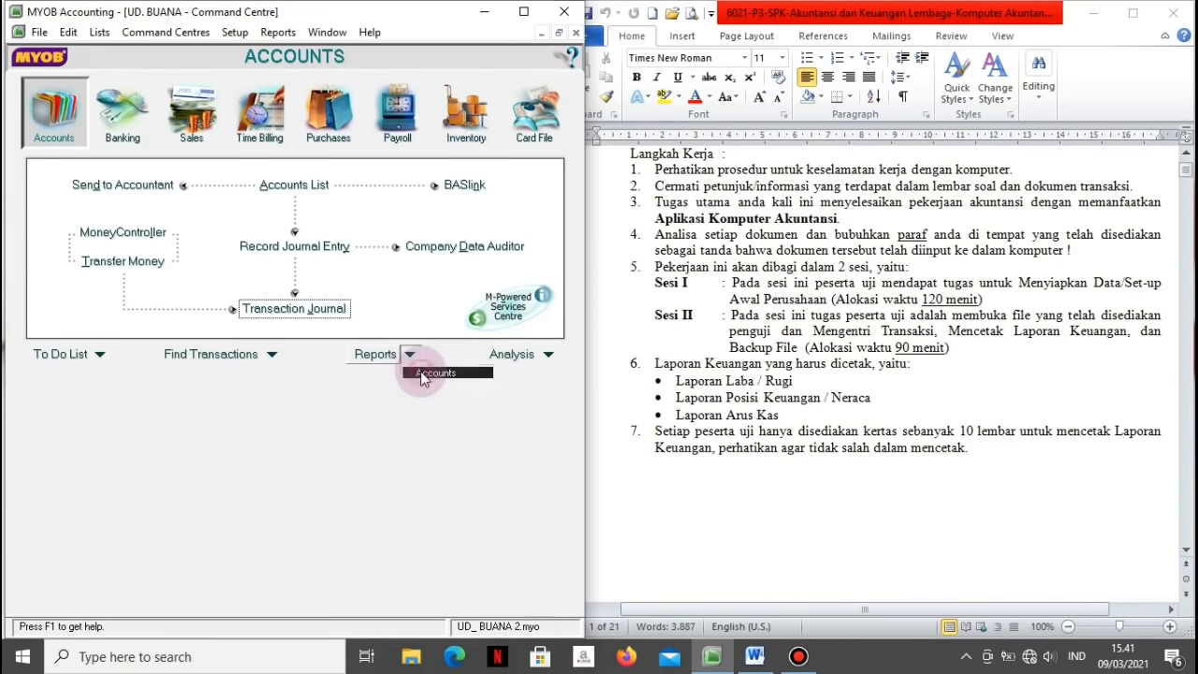
Step: Display the 2018 Profit & Loss [Accrual] report from the account reports
click(421, 371)
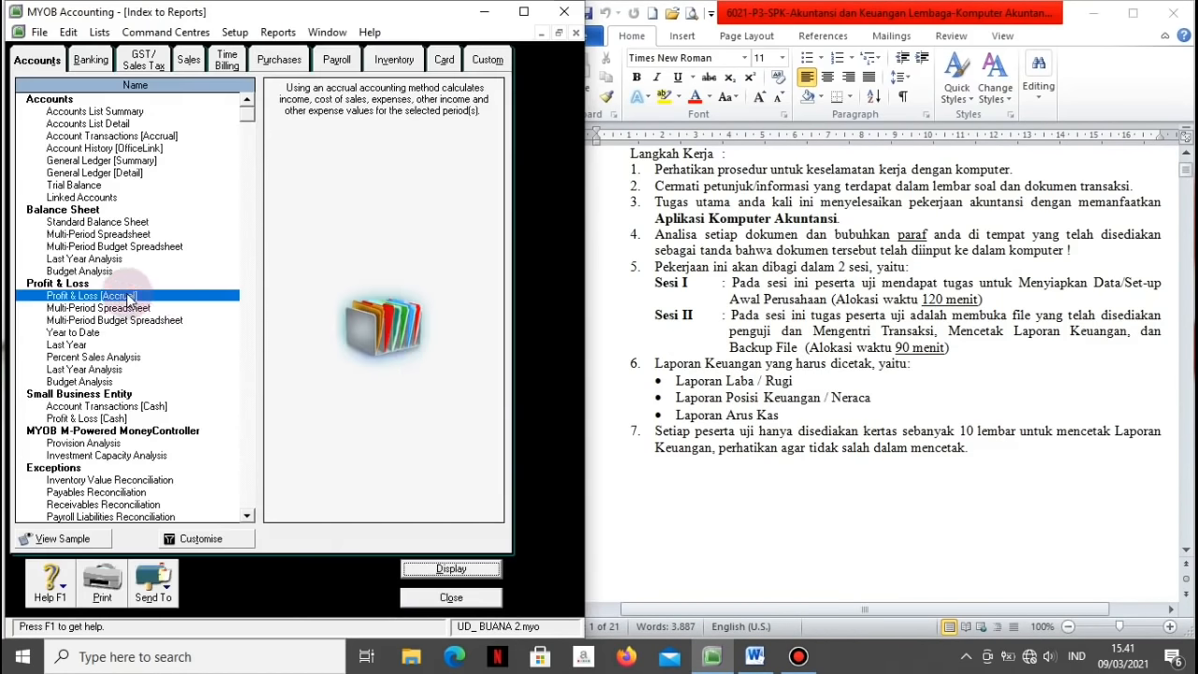
click(444, 568)
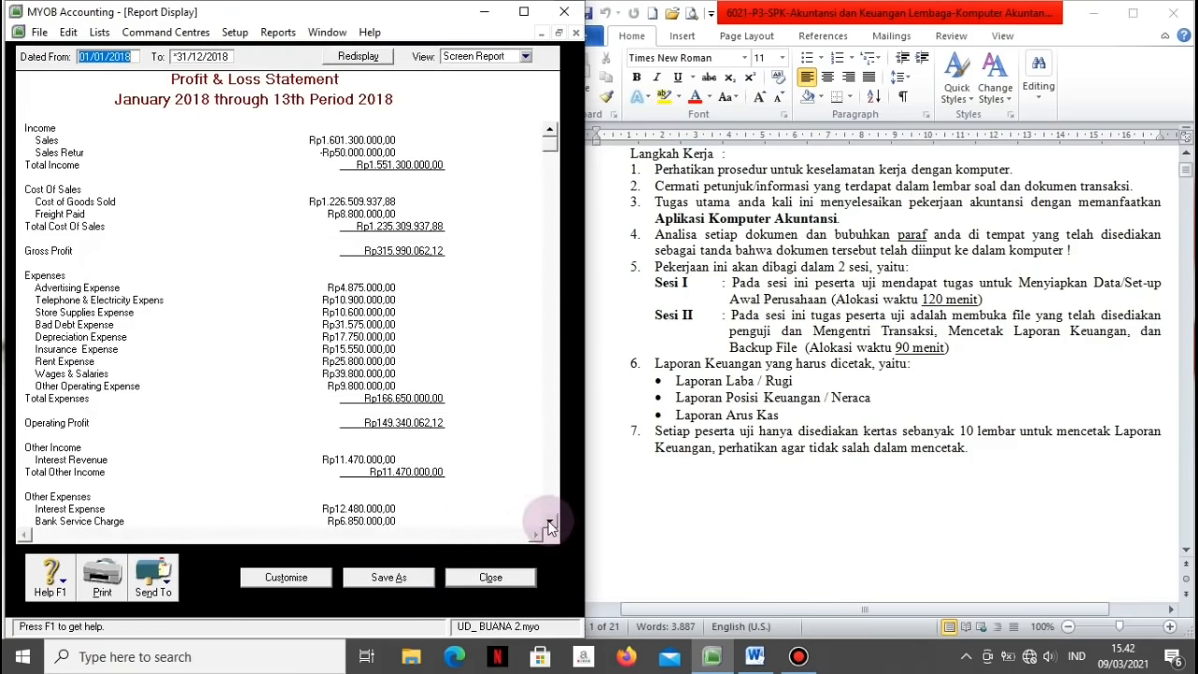
click(549, 524)
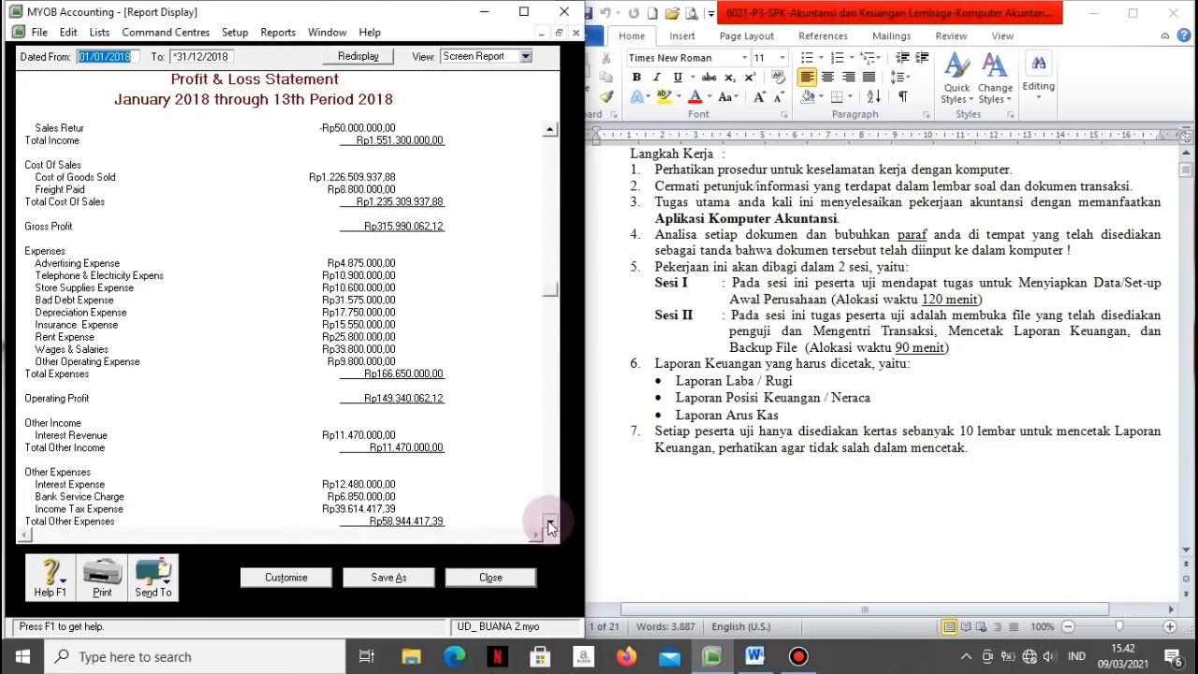
Step: Try printing the Profit & Loss report, cancel for the offline printer, and close it
click(102, 592)
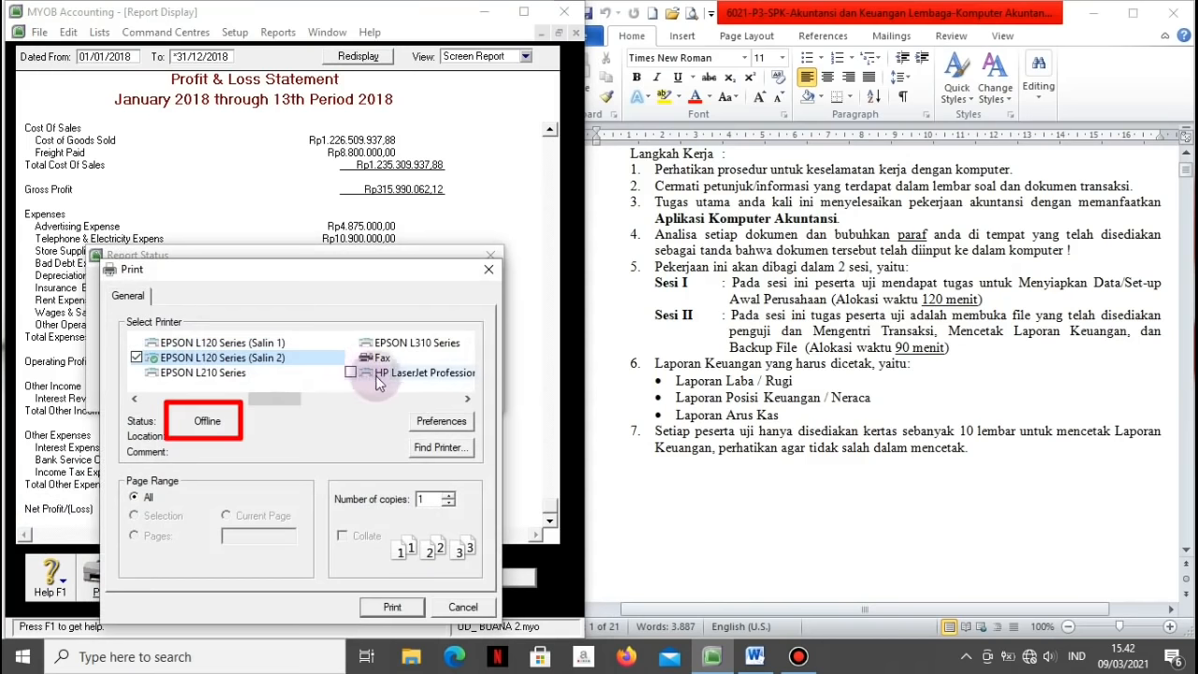
click(467, 399)
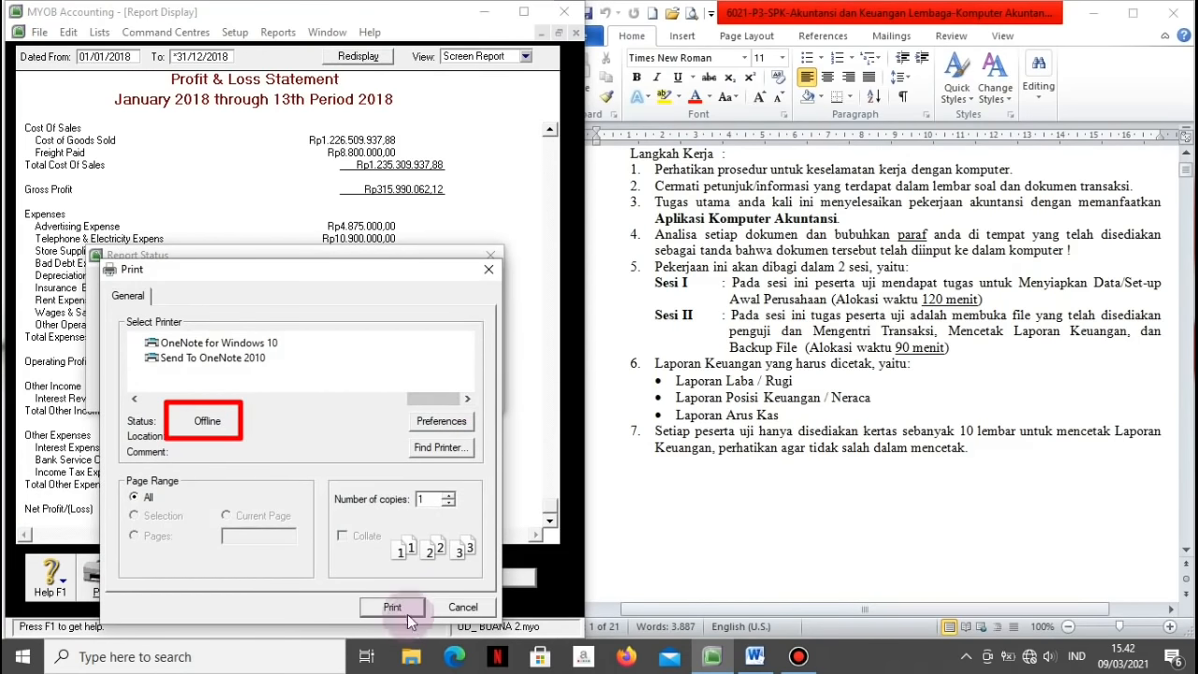
click(463, 610)
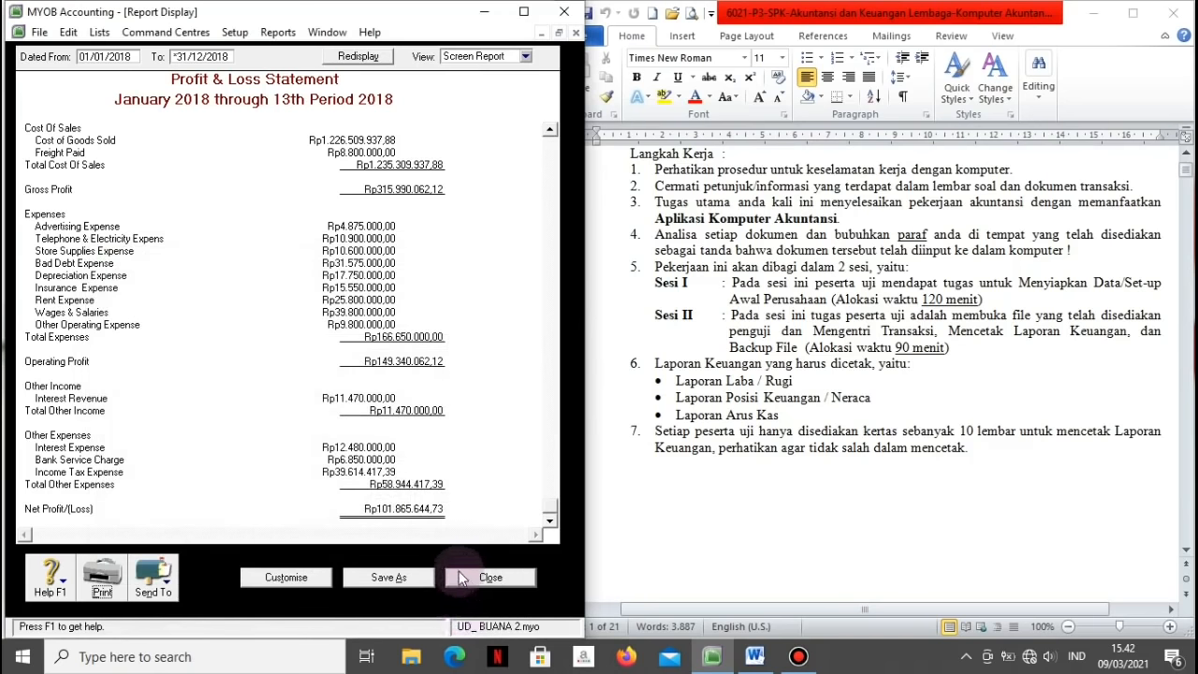
click(473, 577)
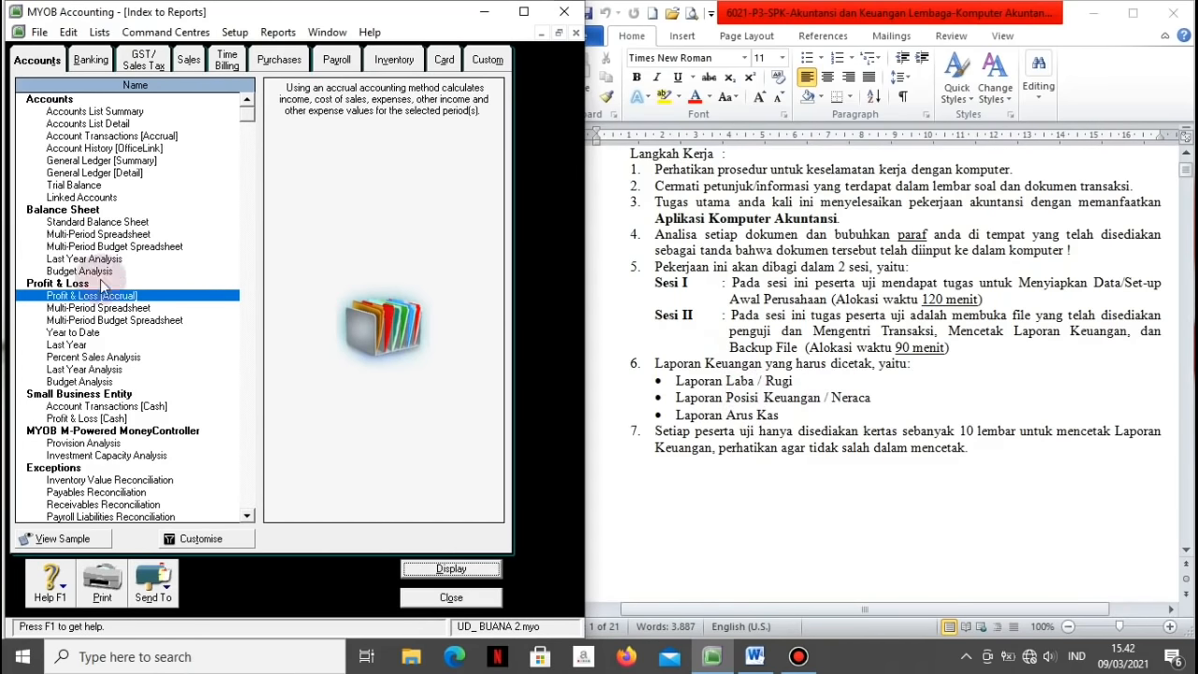
Step: Display the Standard Balance Sheet as of 31/12/2018 (total assets Rp1.570.255.062,12) and close it
click(56, 224)
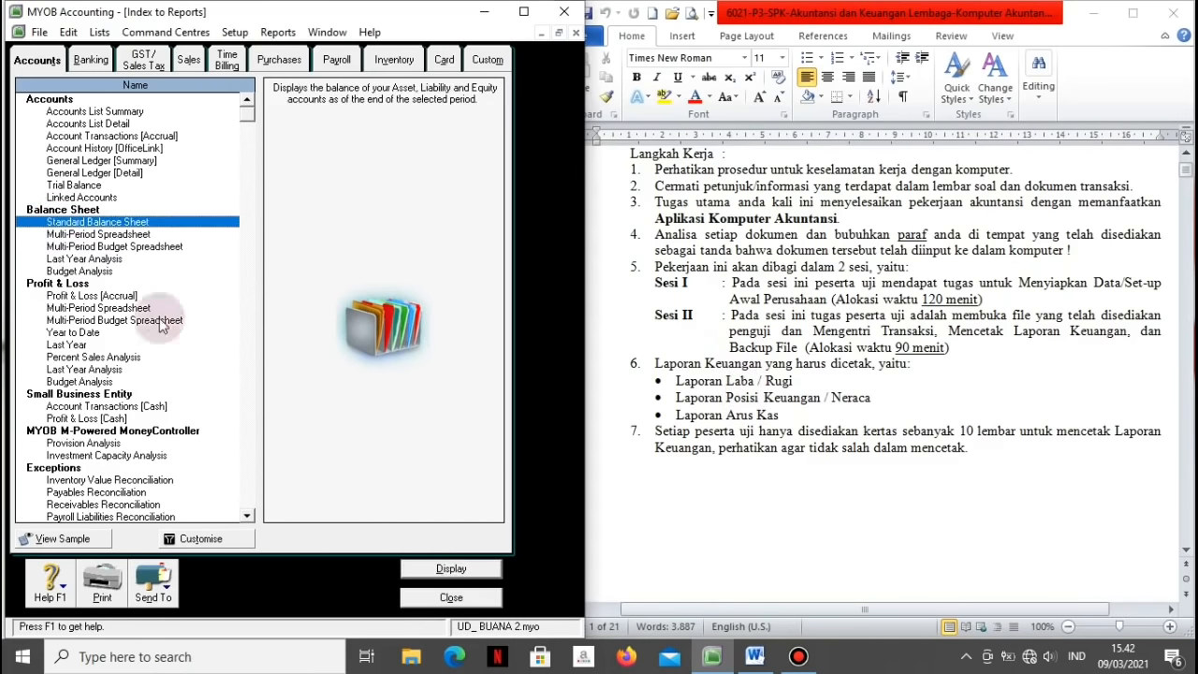
click(427, 569)
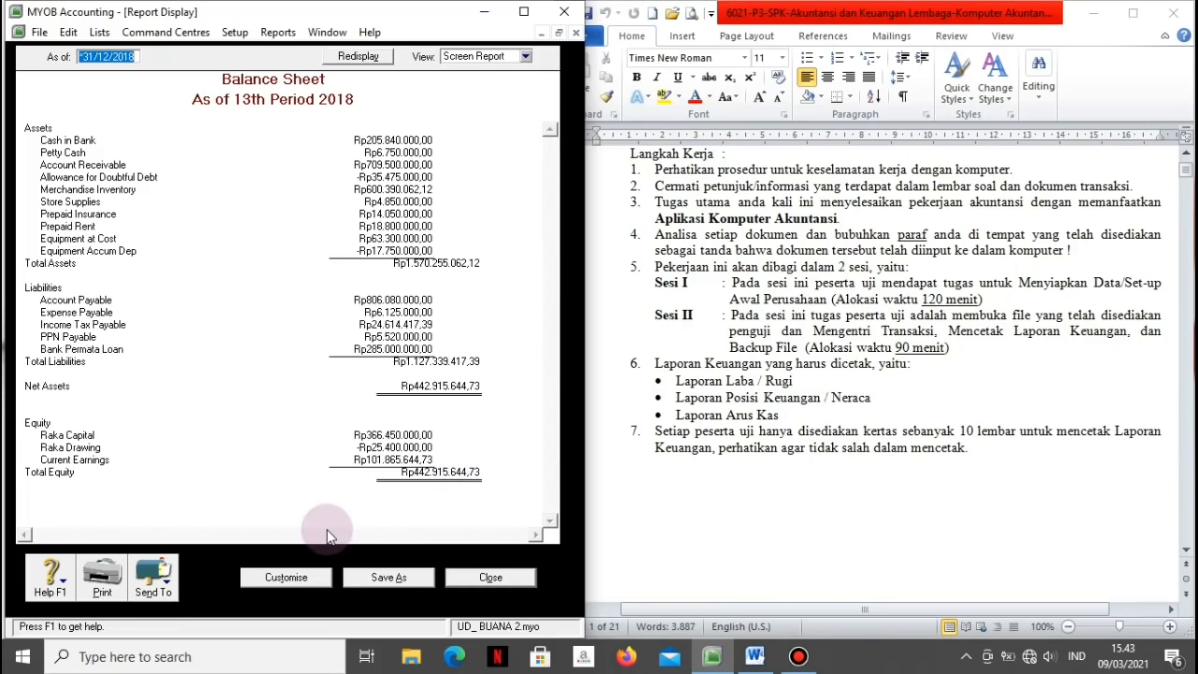
click(469, 579)
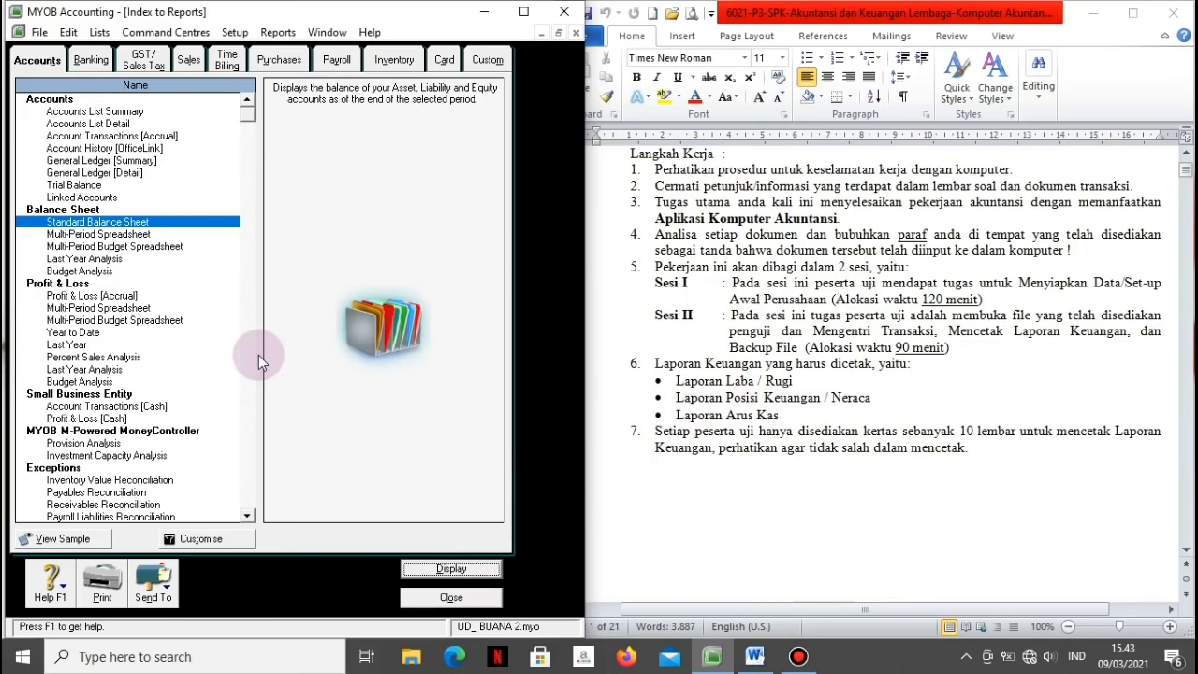
Step: Display the Banking Statement of Cash Flow (ending cash Rp212.590.000,00), then close it and the report index
click(91, 60)
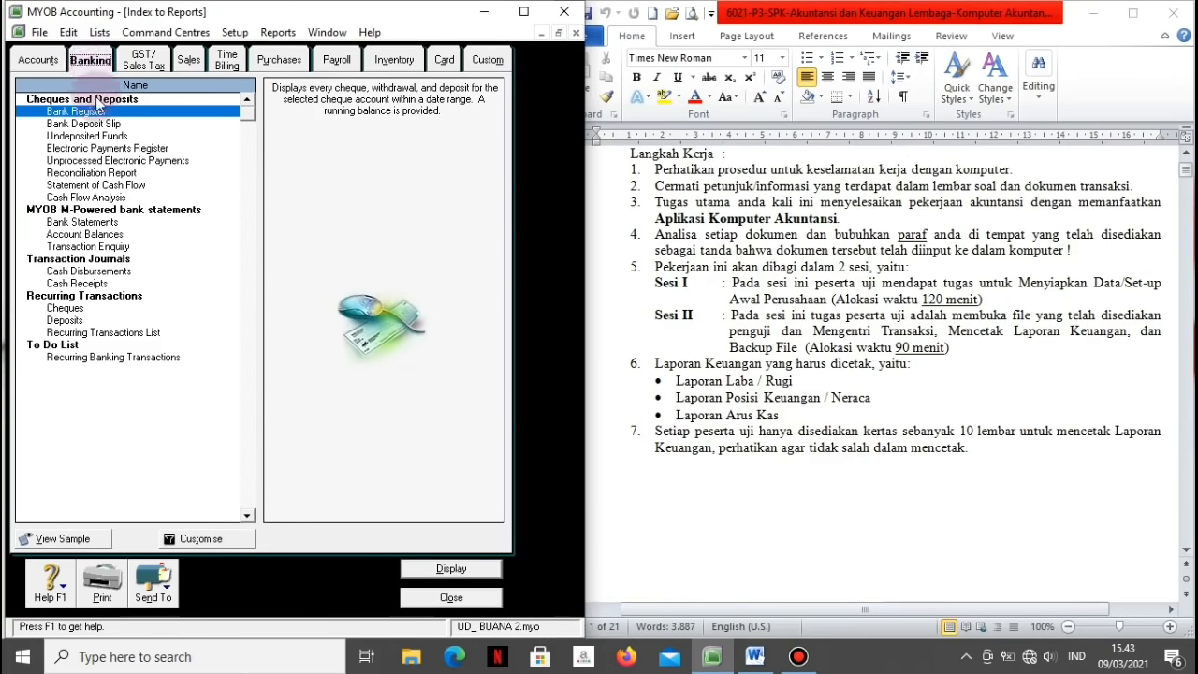
click(106, 186)
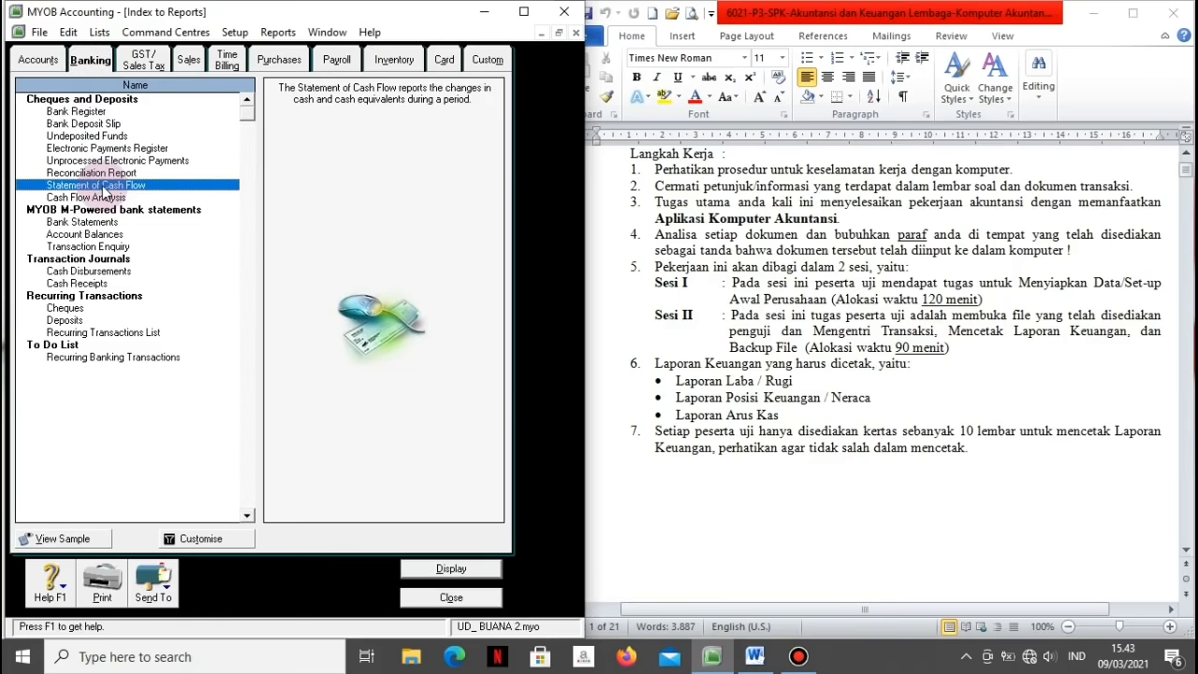
click(423, 568)
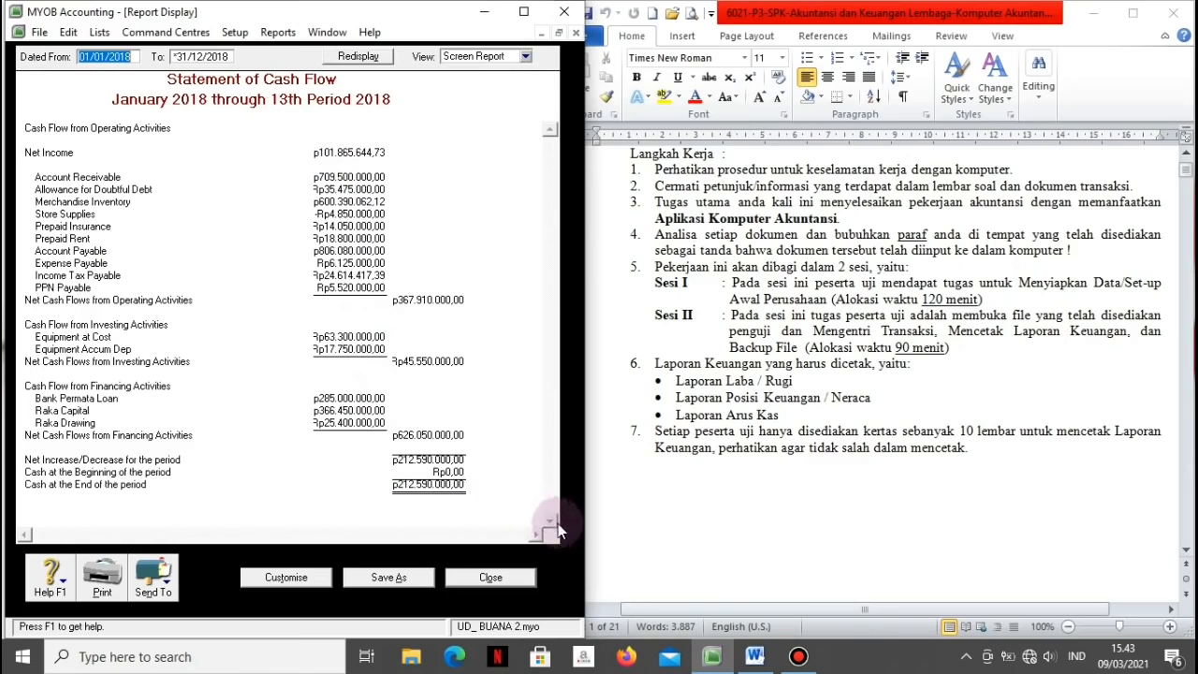
click(464, 581)
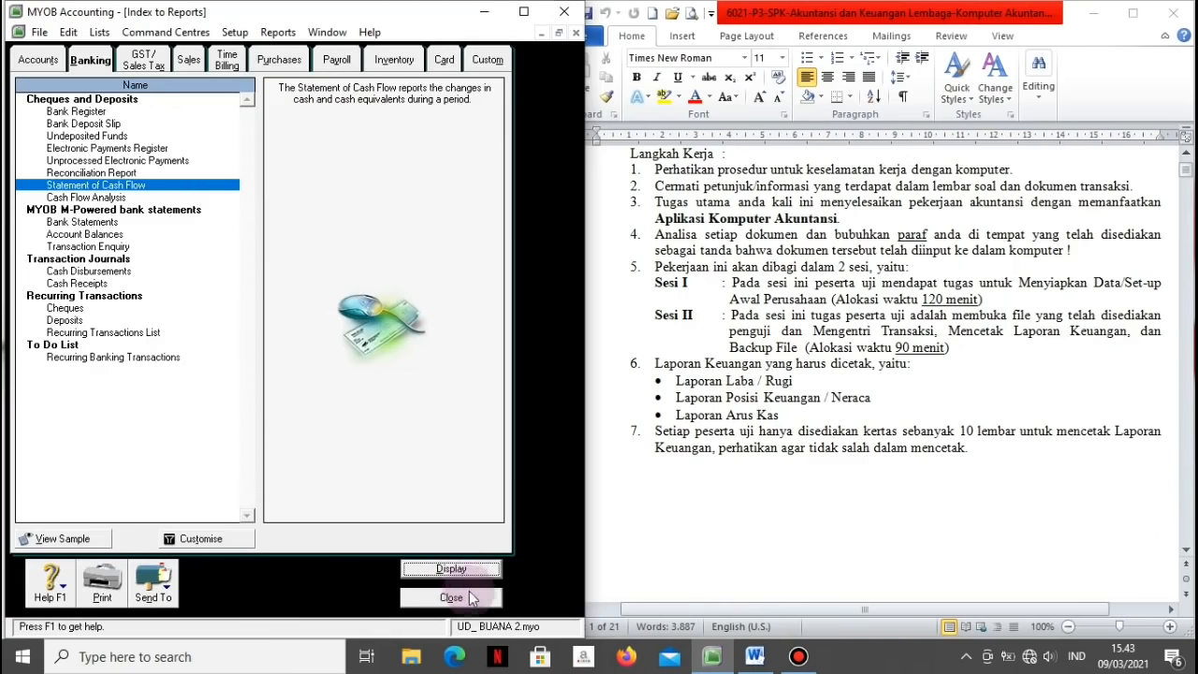
click(473, 598)
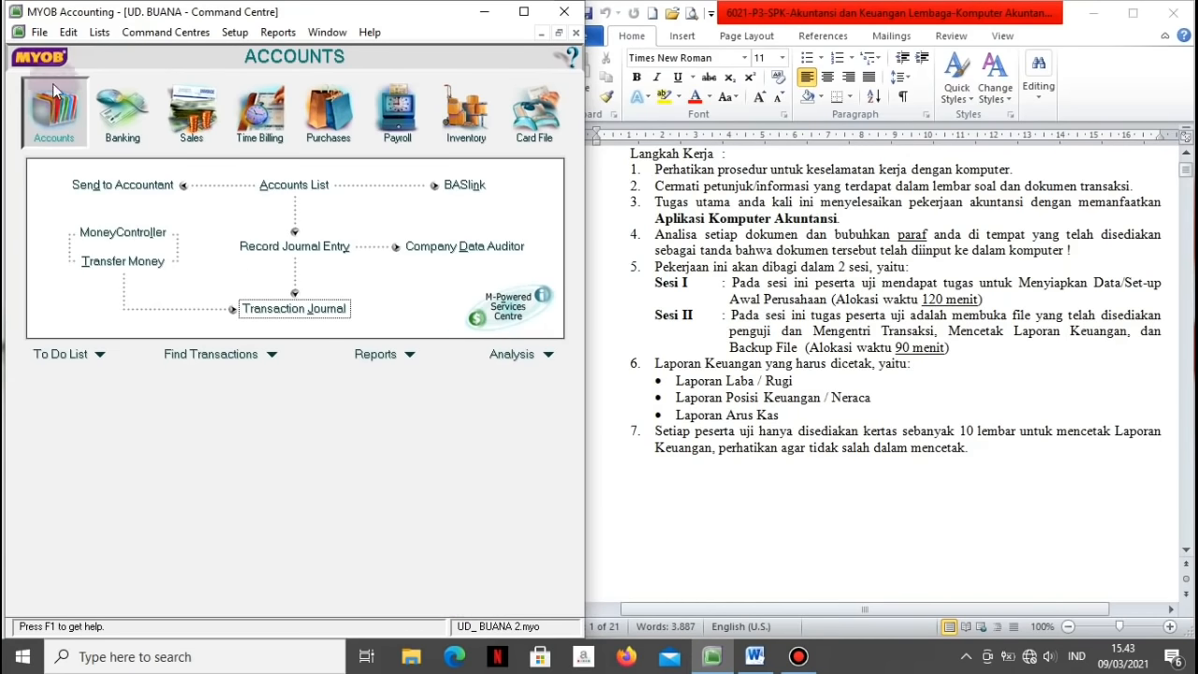
Step: Start a File > Back Up of all company data
click(40, 33)
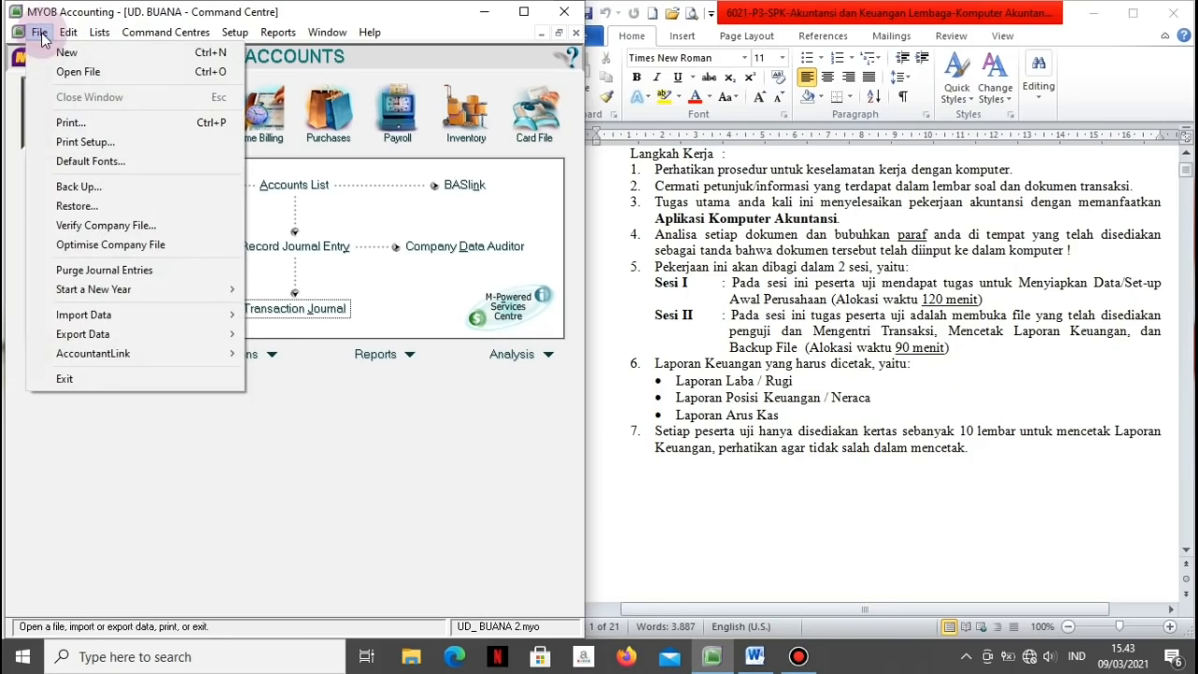
click(45, 190)
click(186, 311)
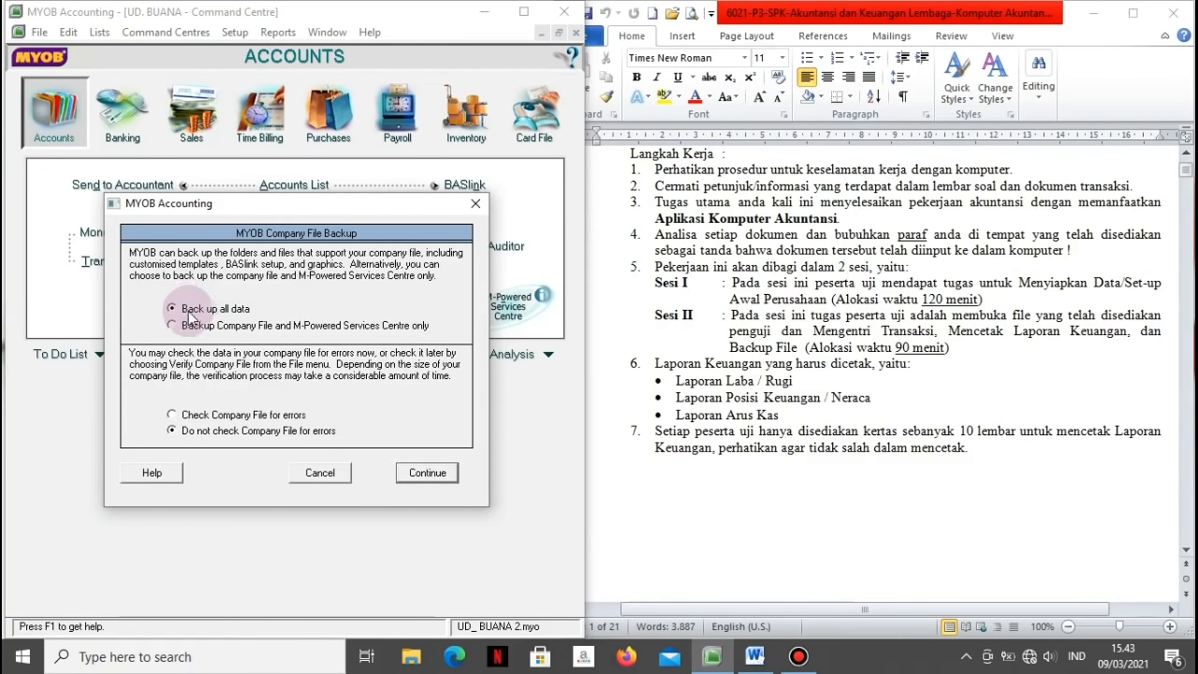
click(412, 473)
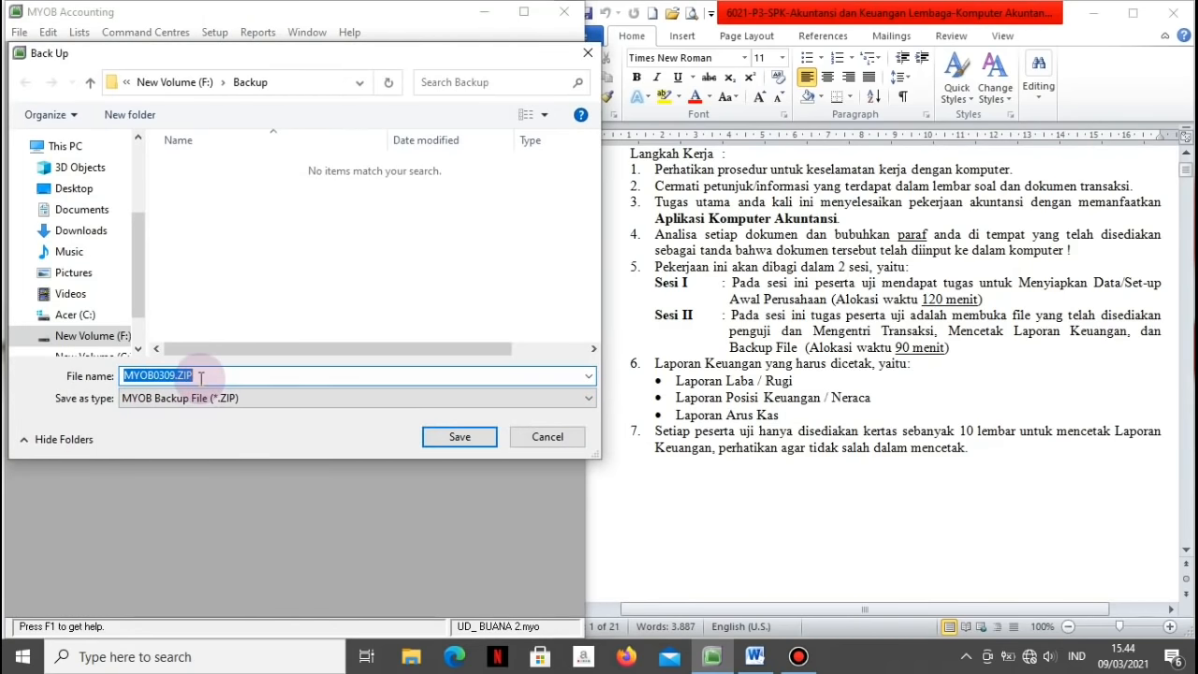
Step: Save the backup as BUANA in F:\Backup, then return to the Word task sheet
text(N)
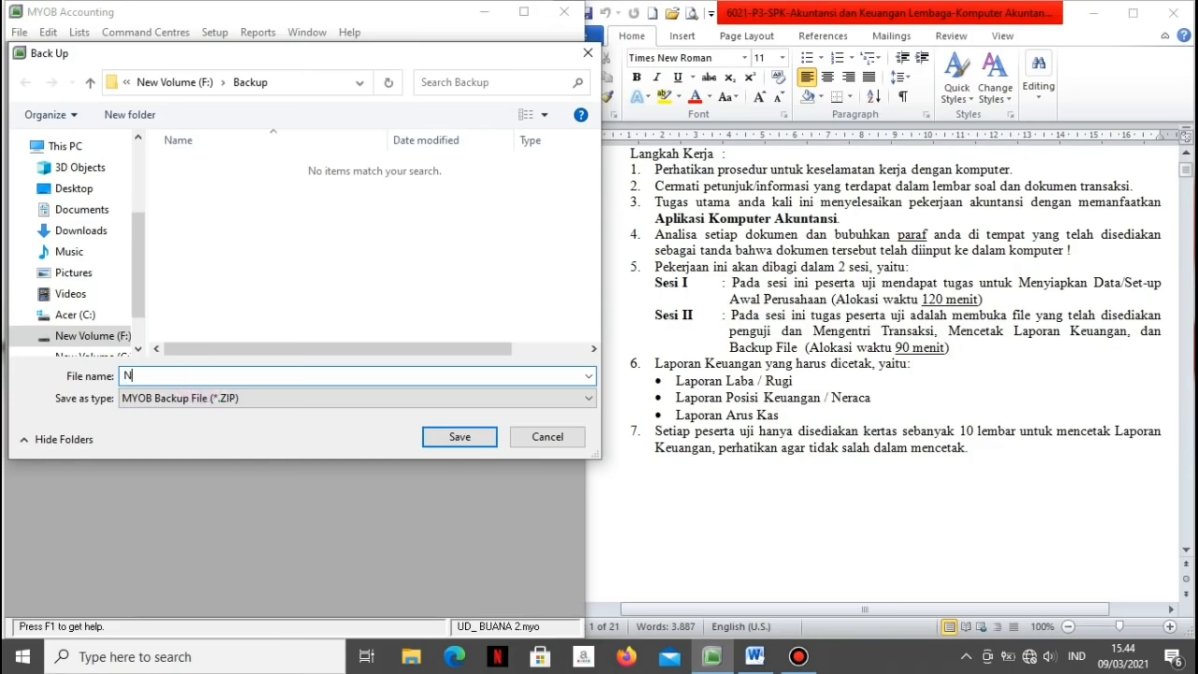
key(Caps_Lock)
text(UAM)
key(BackSpace)
key(BackSpace)
key(BackSpace)
key(BackSpace)
text(BUANA)
click(459, 437)
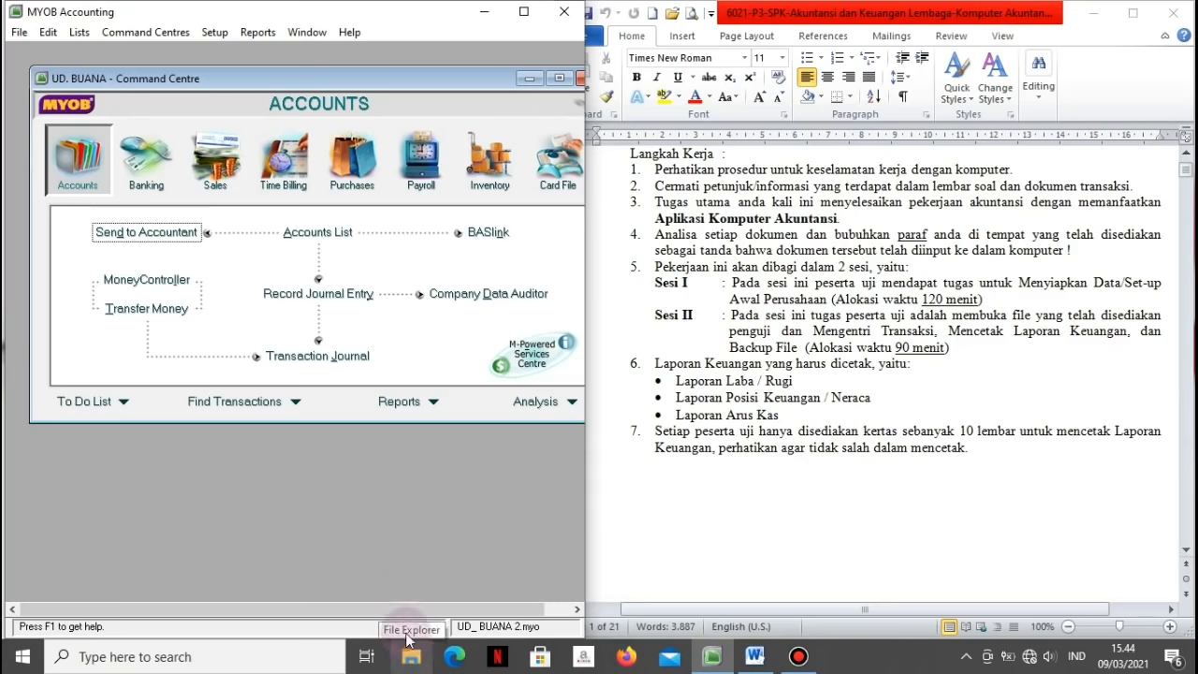
click(391, 575)
click(784, 527)
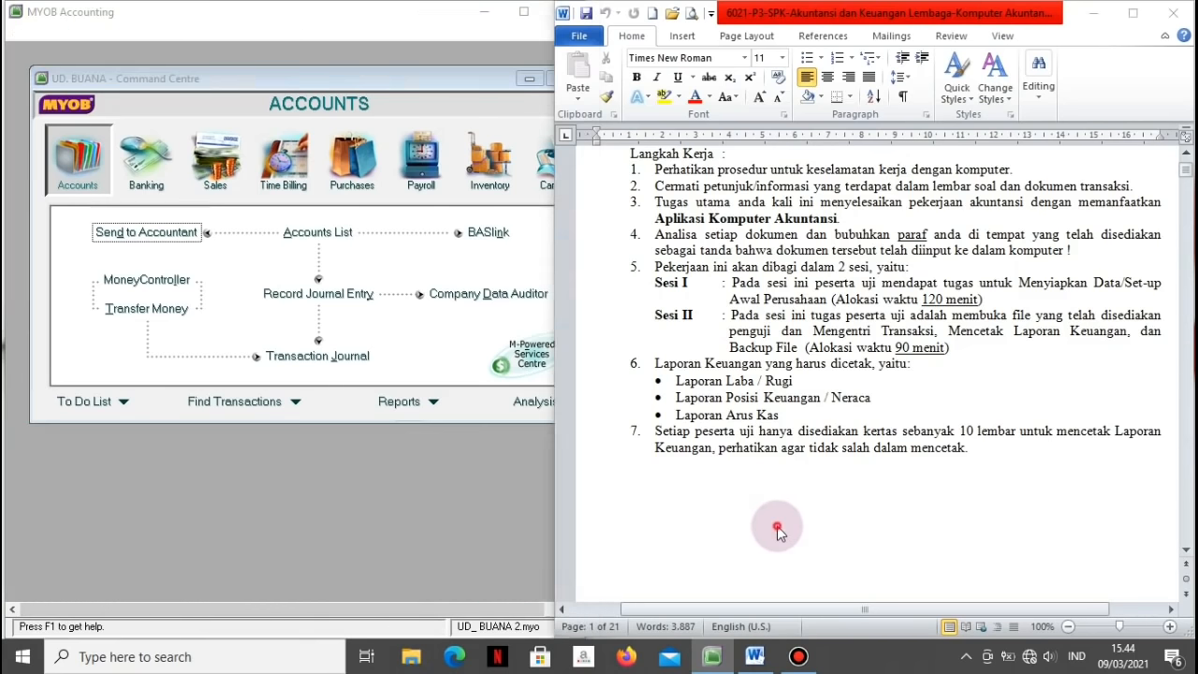